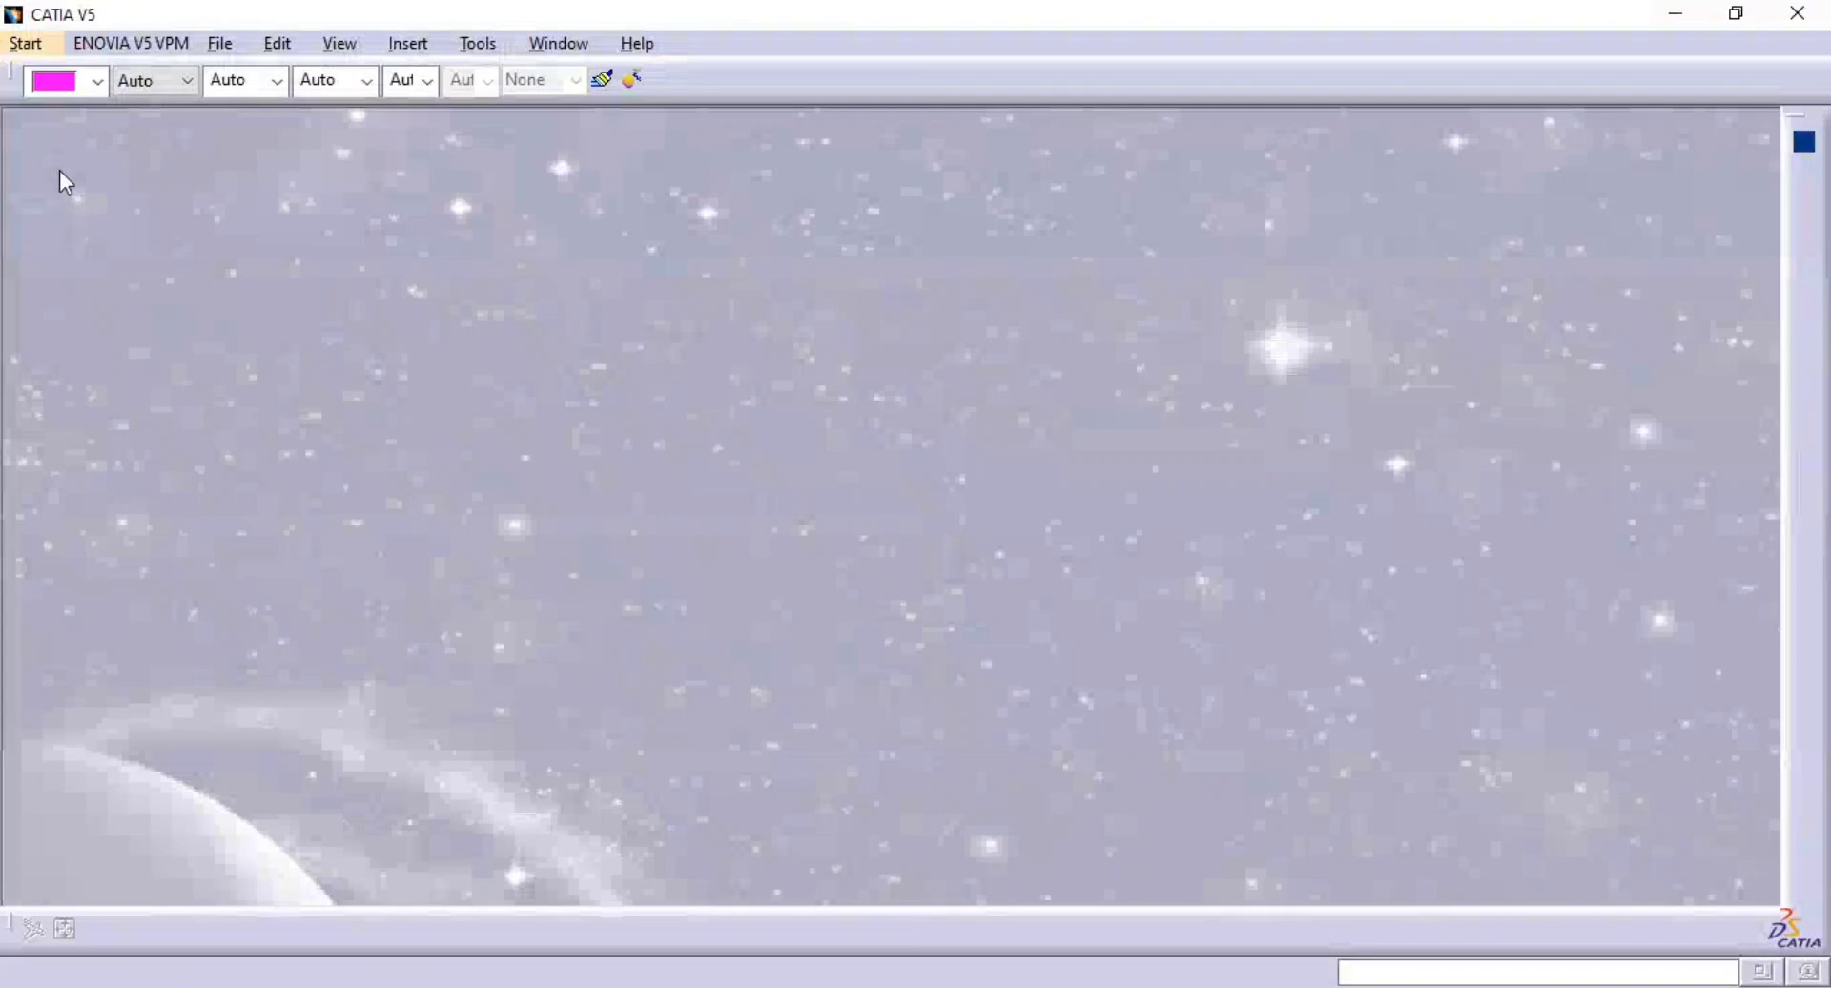
- Create a new Part Design part named Part1 with hybrid design enabled
{"action": "left_click", "coordinate": [29, 44]}
{"action": "mouse_move", "coordinate": [273, 93]}
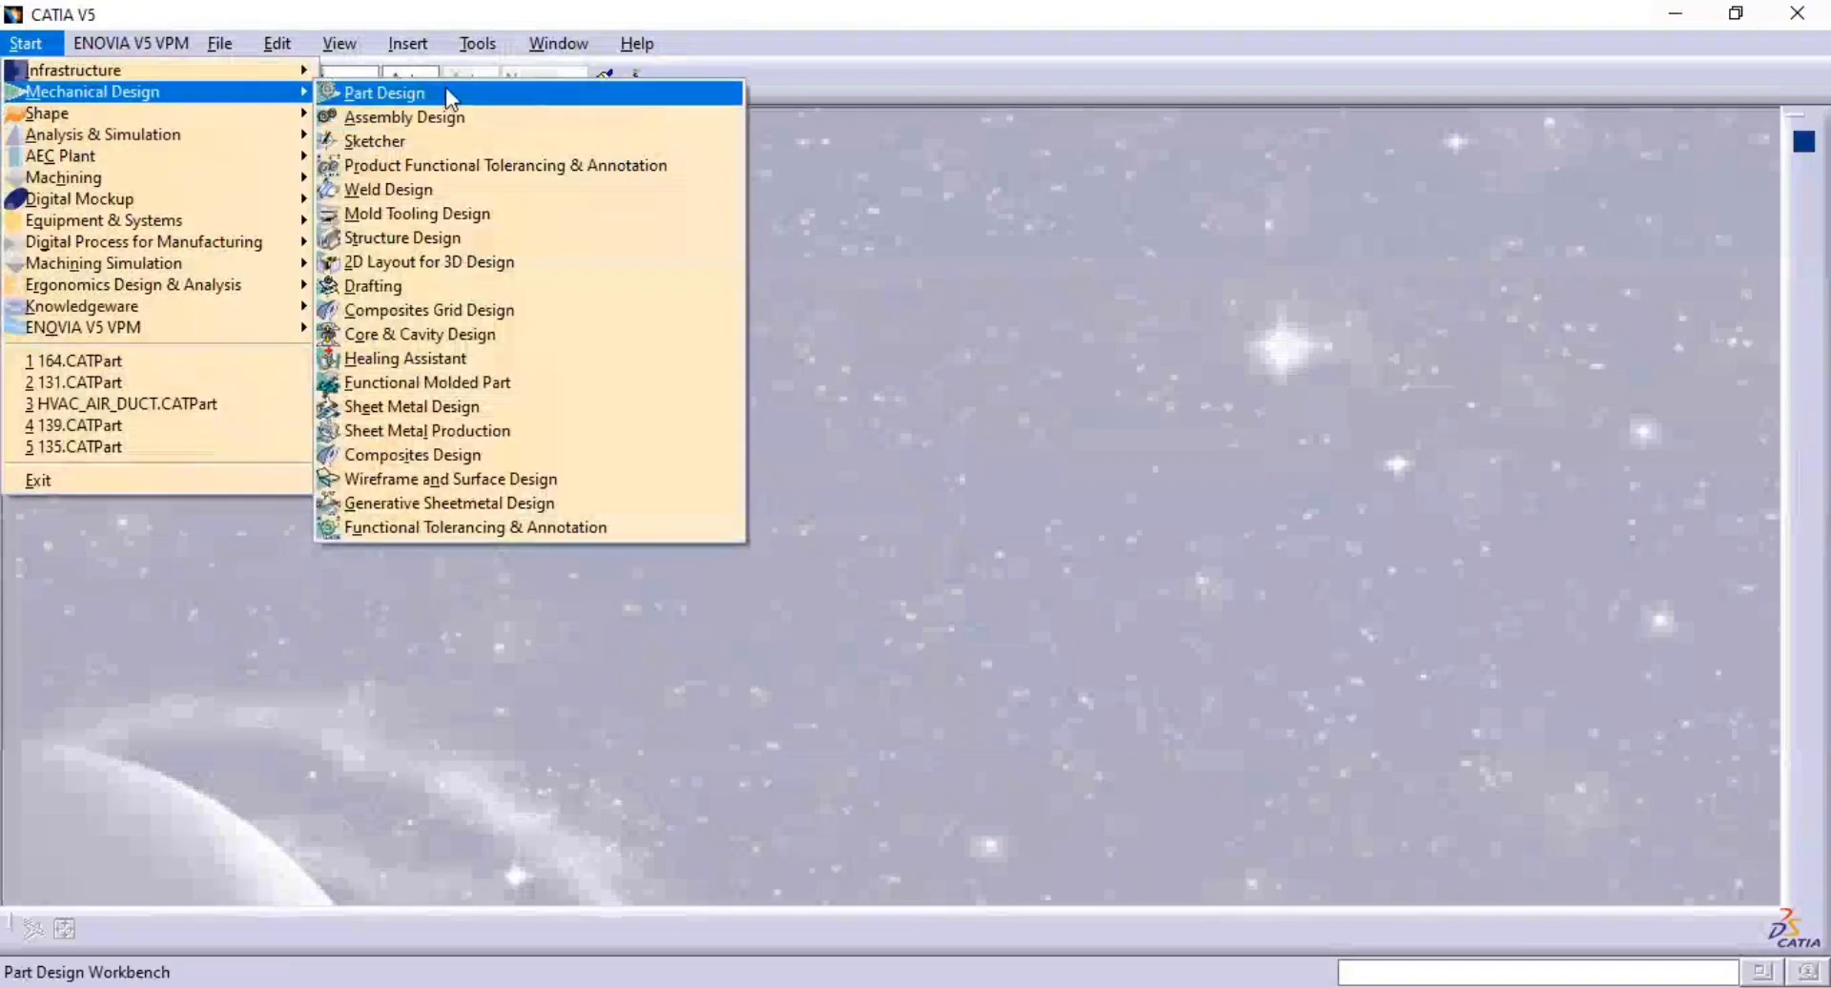
{"action": "left_click", "coordinate": [472, 94]}
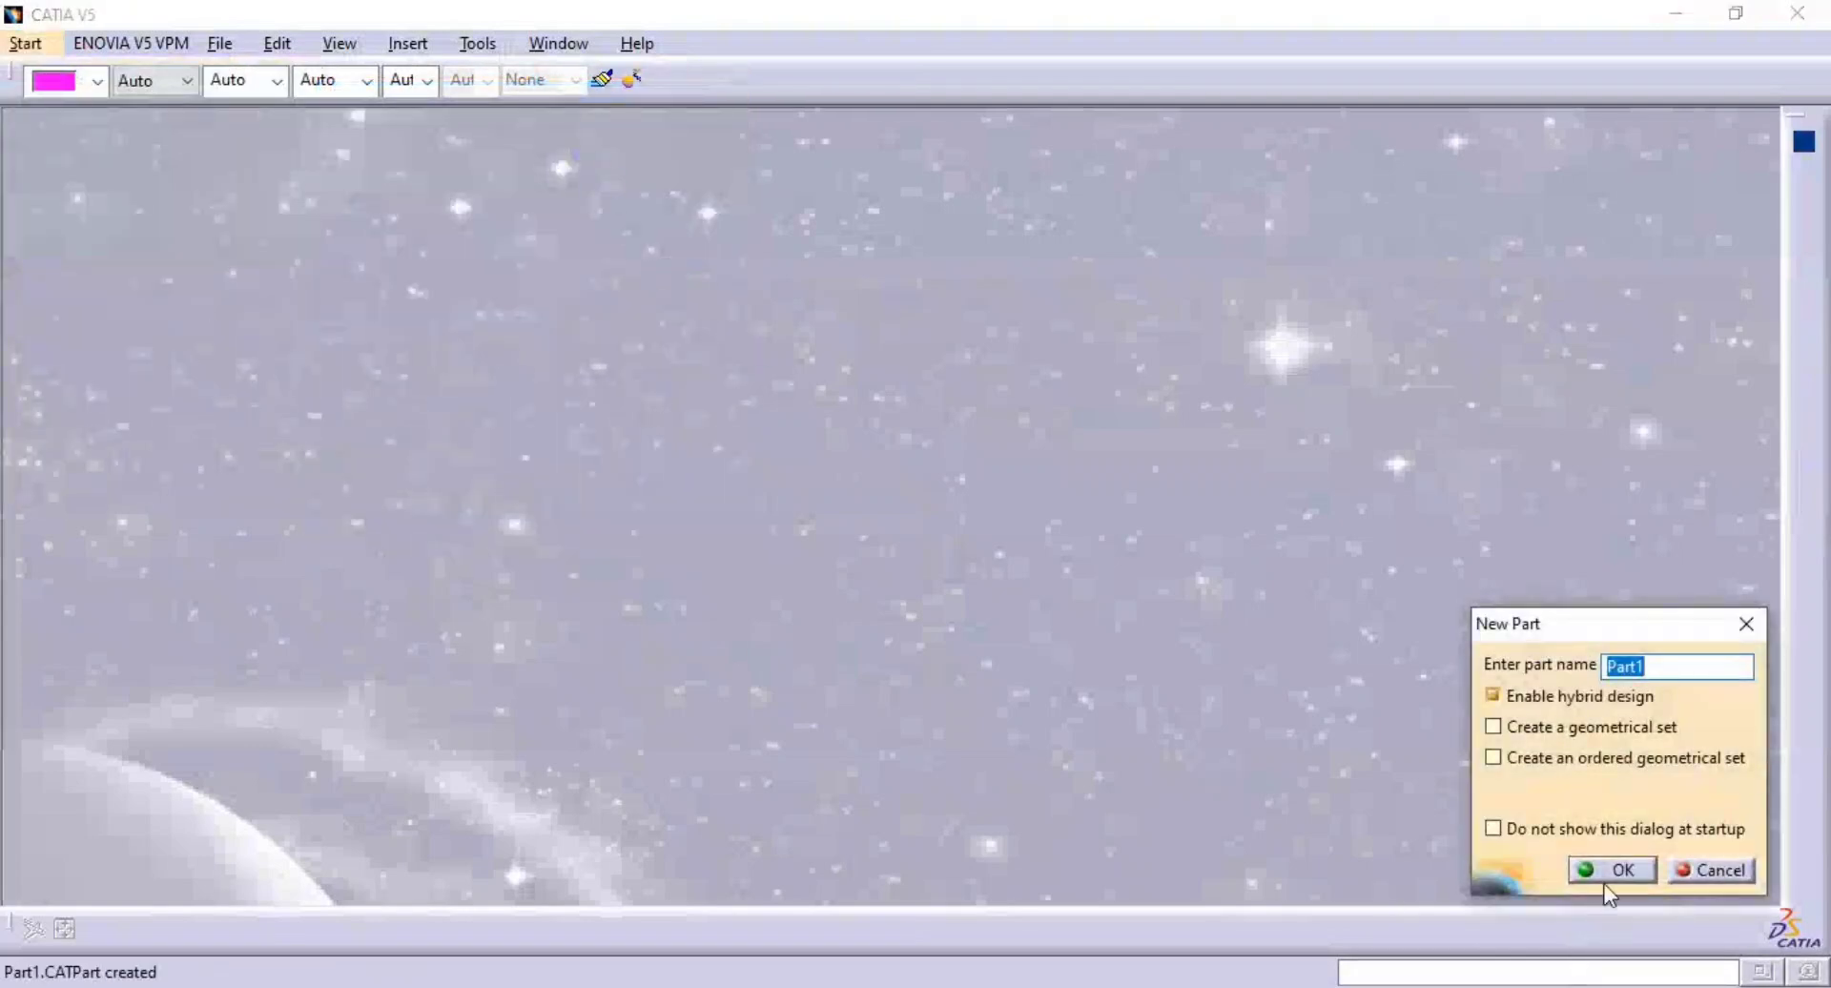
{"action": "left_click", "coordinate": [1607, 880]}
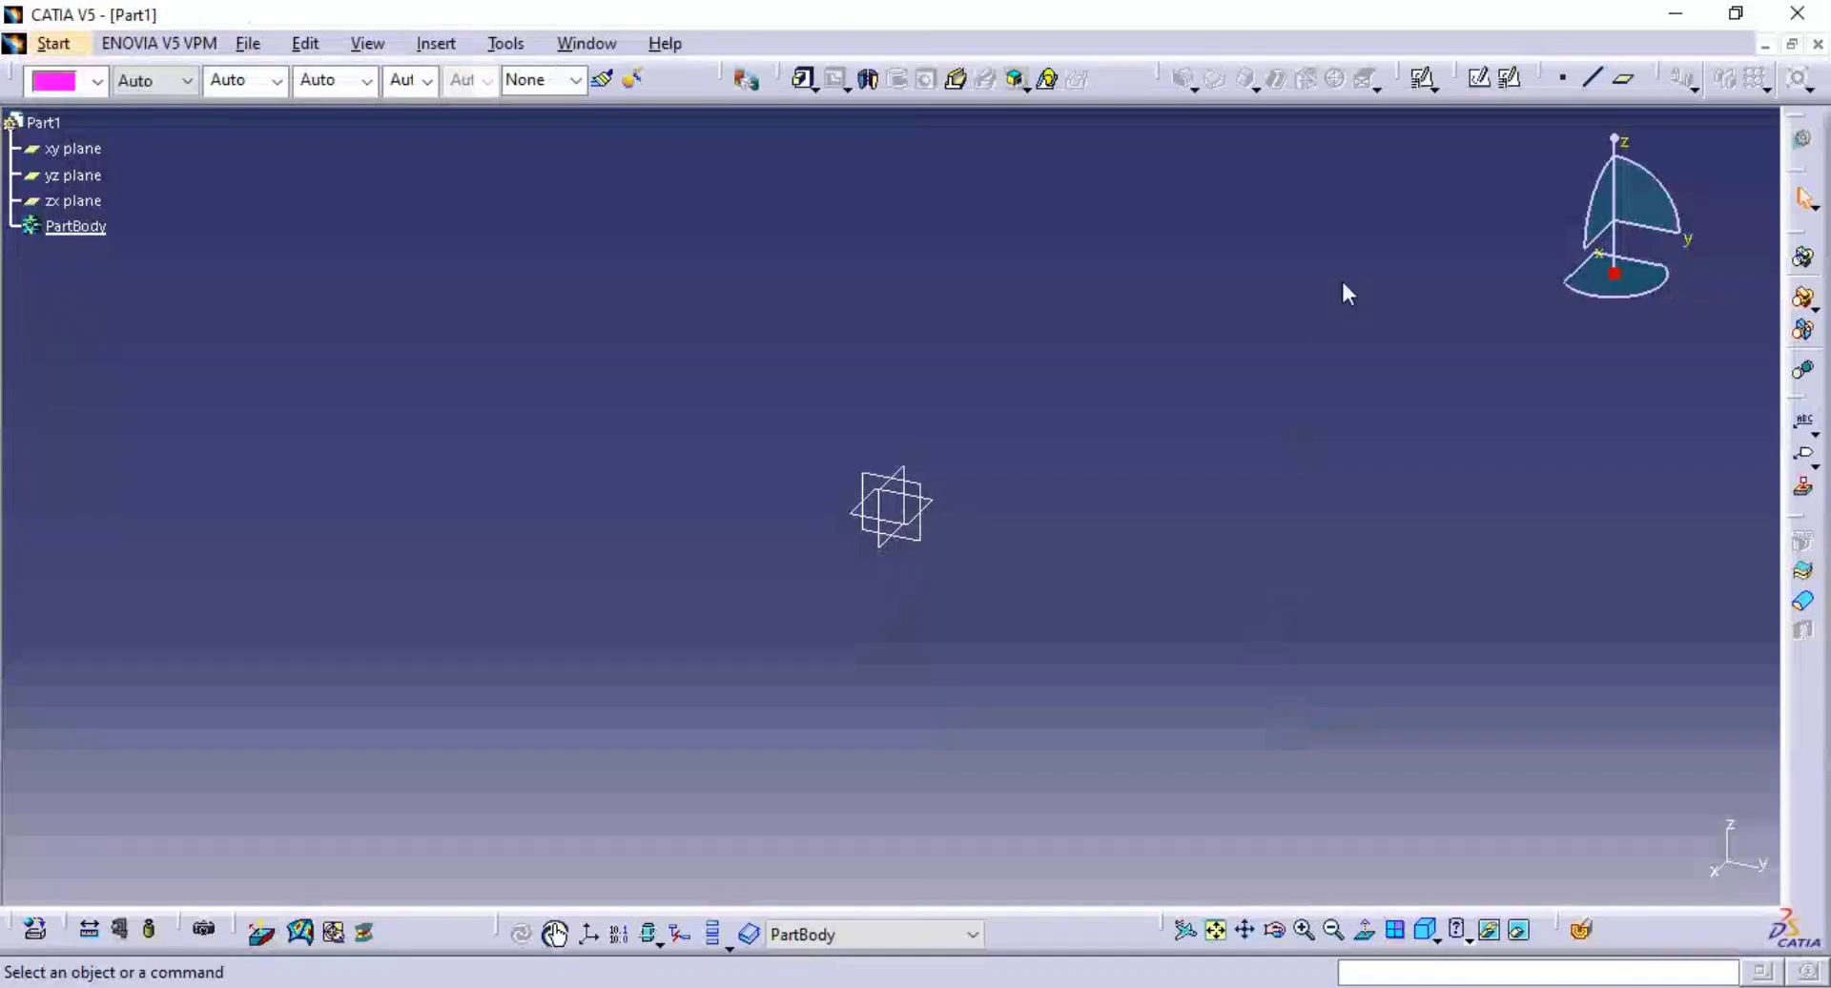
- Open a positioned sketch on the yz plane with implicit origin and orientation
{"action": "left_click", "coordinate": [1509, 77]}
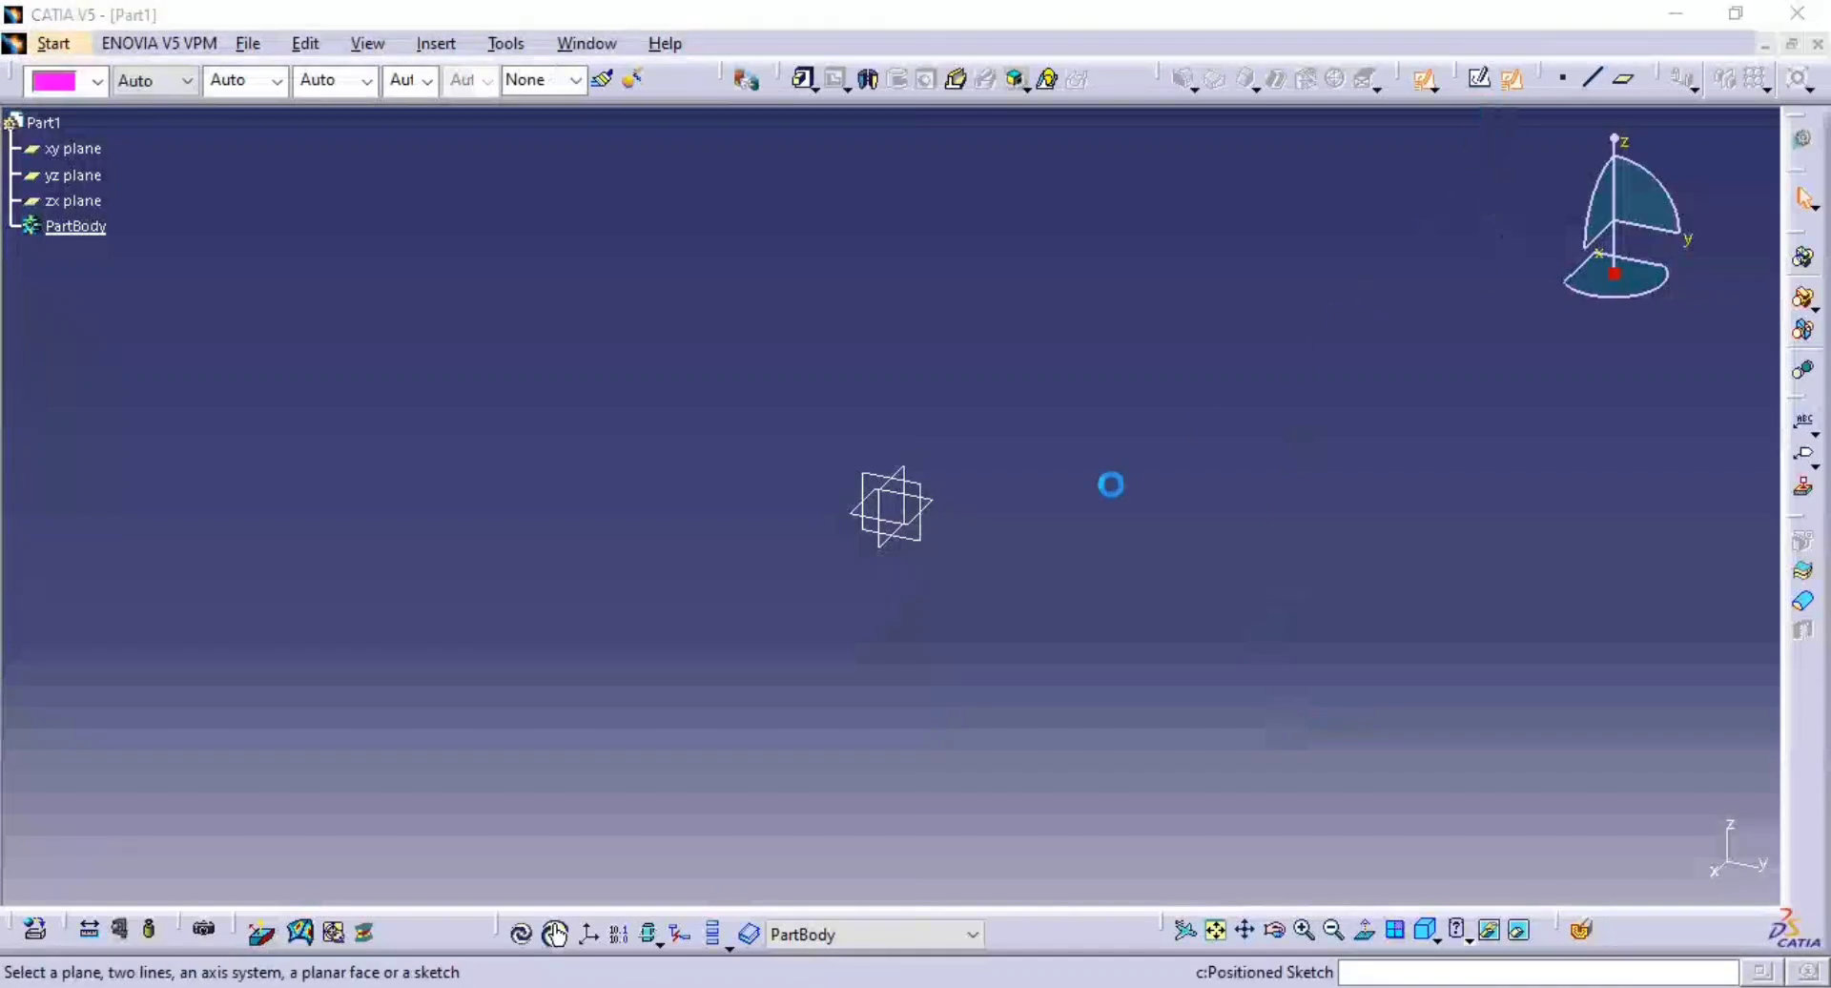
{"action": "left_click", "coordinate": [937, 558]}
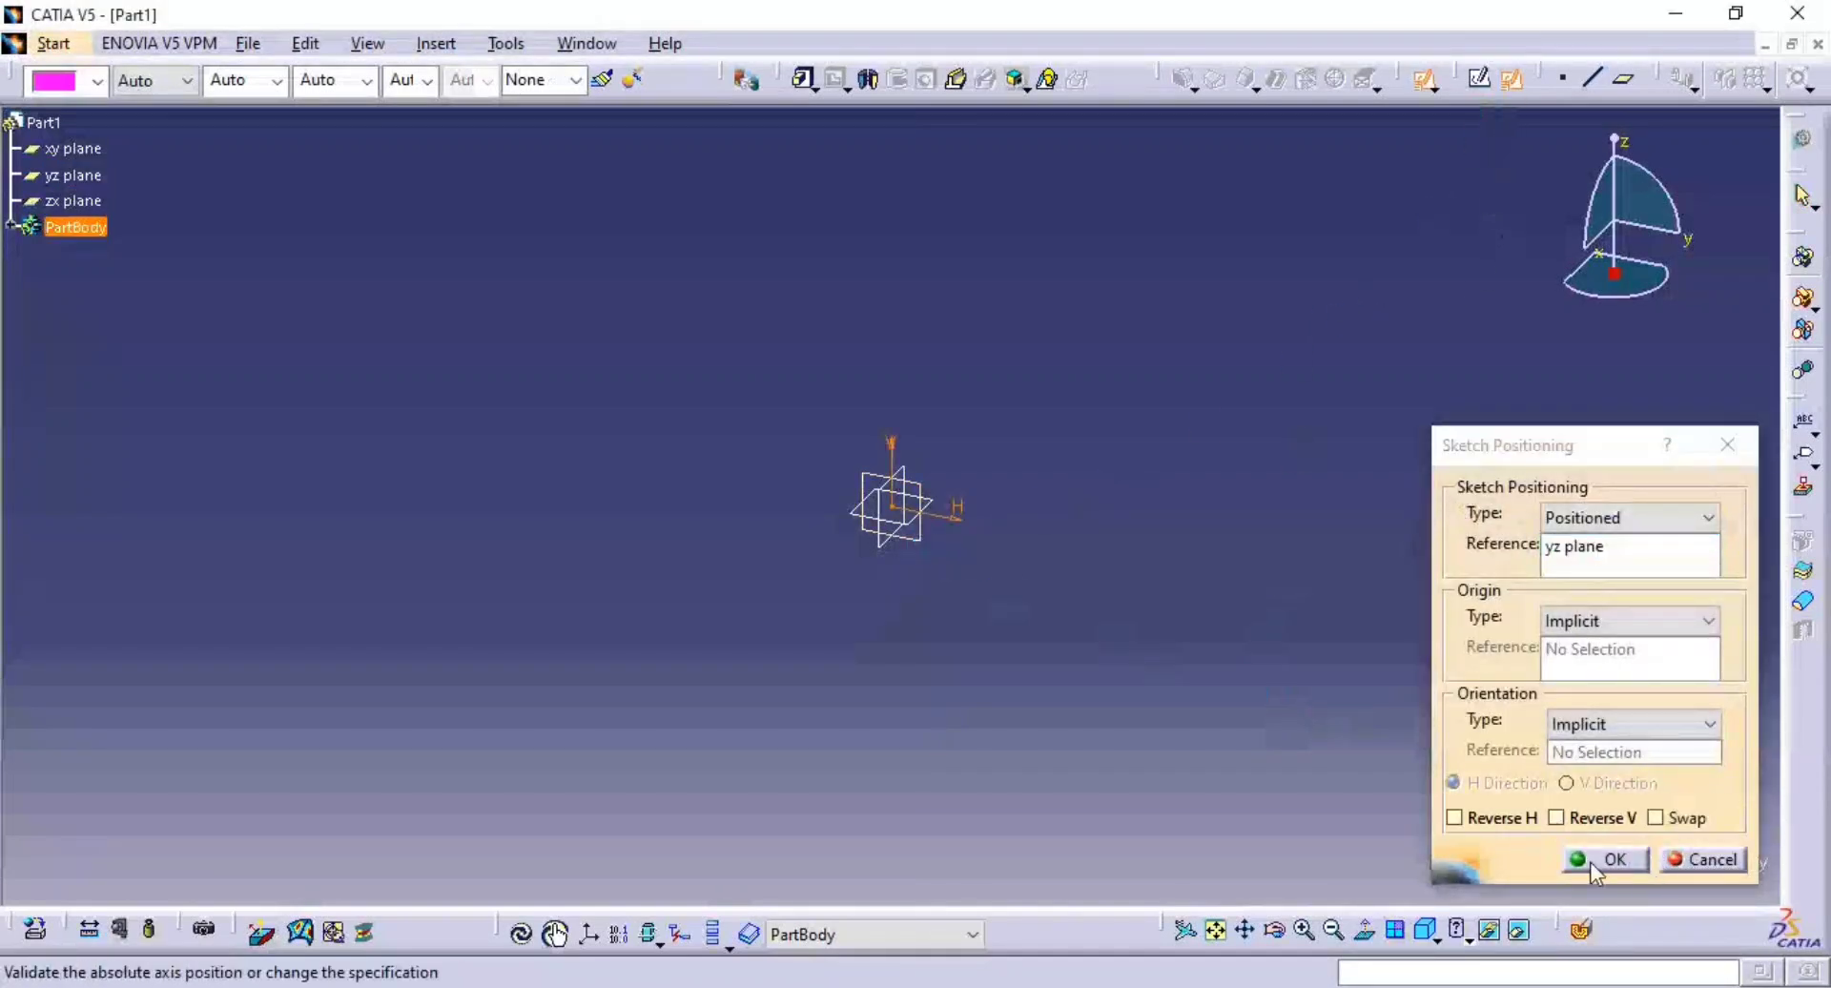
{"action": "left_click", "coordinate": [1606, 859]}
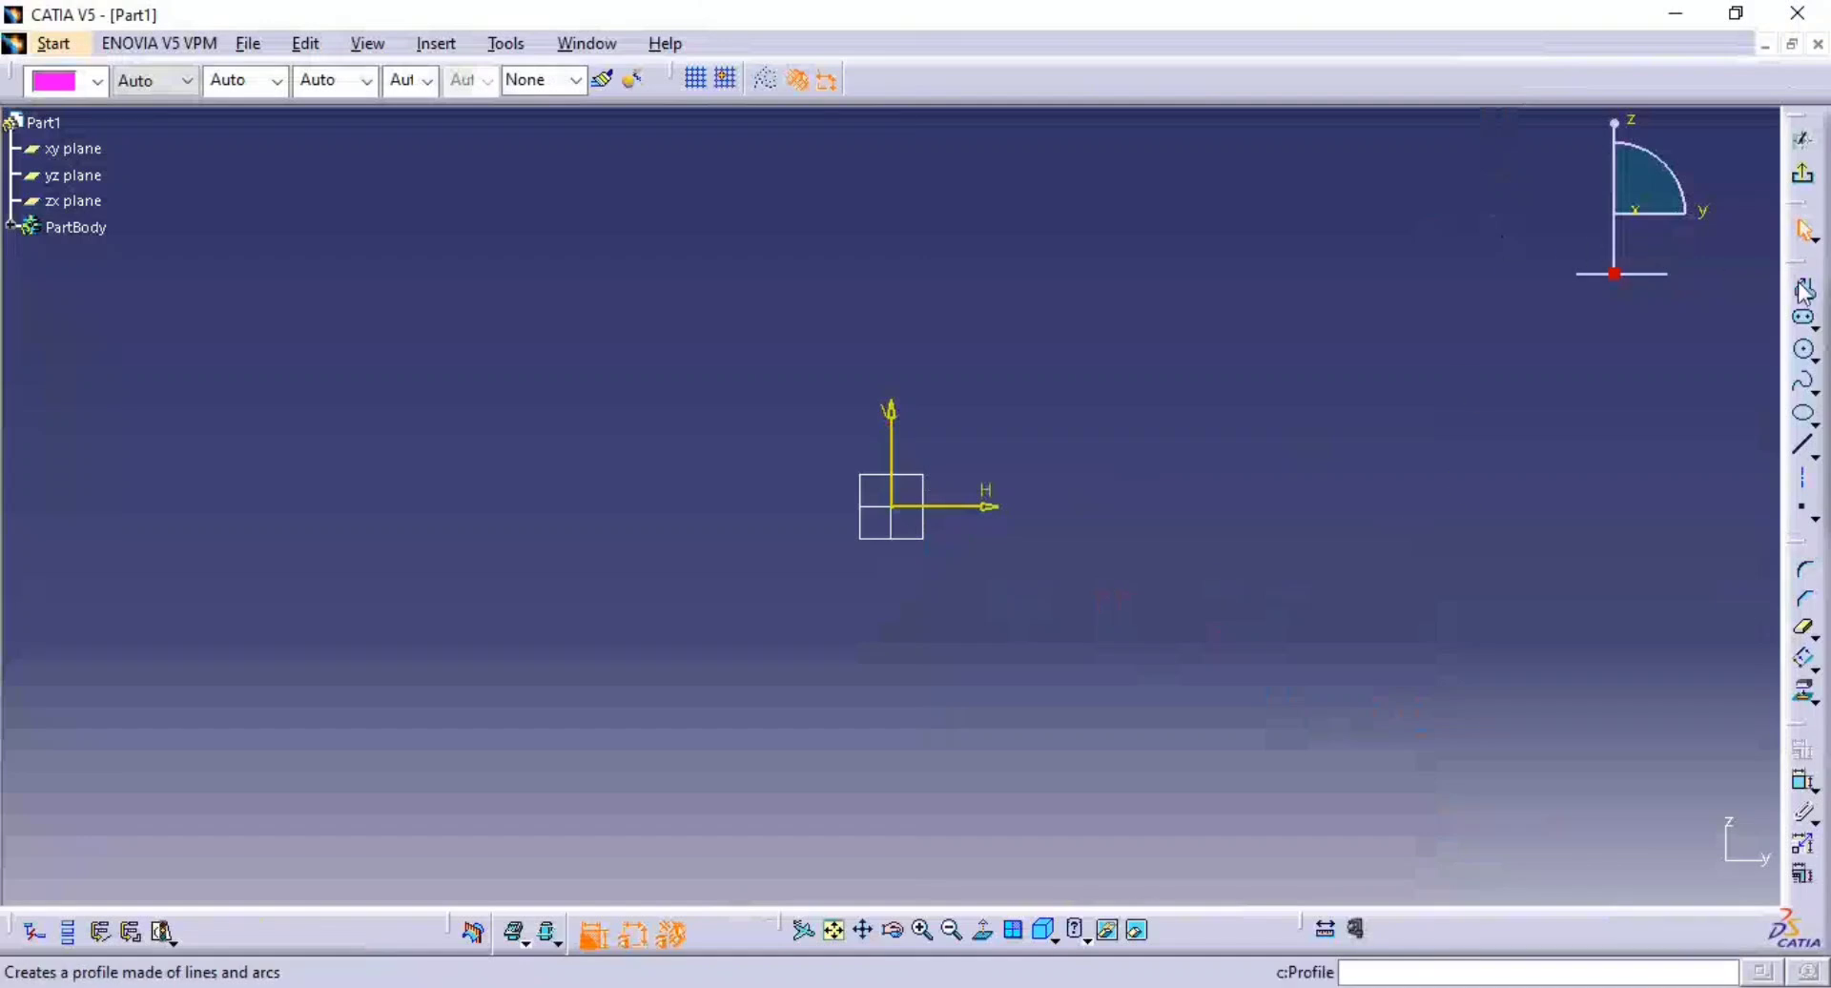
- Sketch an about 68 mm vertical line down to the origin and an about 89 mm horizontal line from it, deleting the extra slanted segment
{"action": "left_click", "coordinate": [1805, 288]}
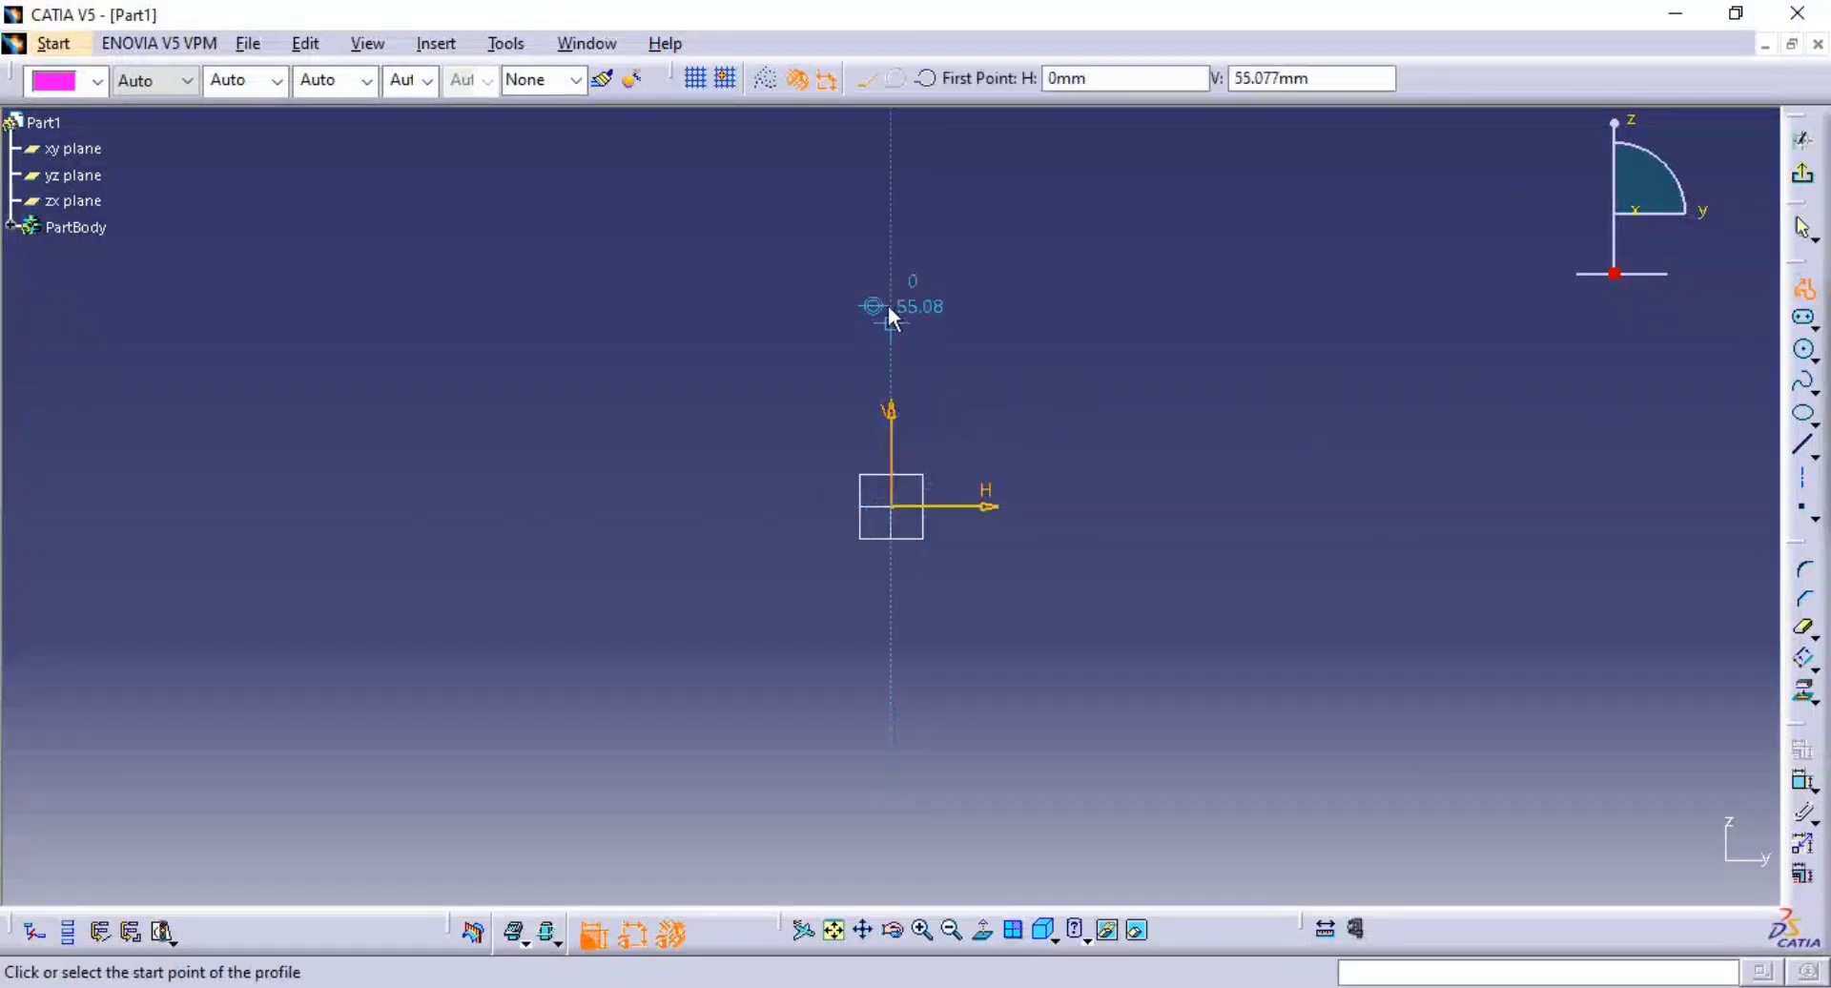
{"action": "left_click", "coordinate": [890, 274]}
{"action": "left_click", "coordinate": [897, 511]}
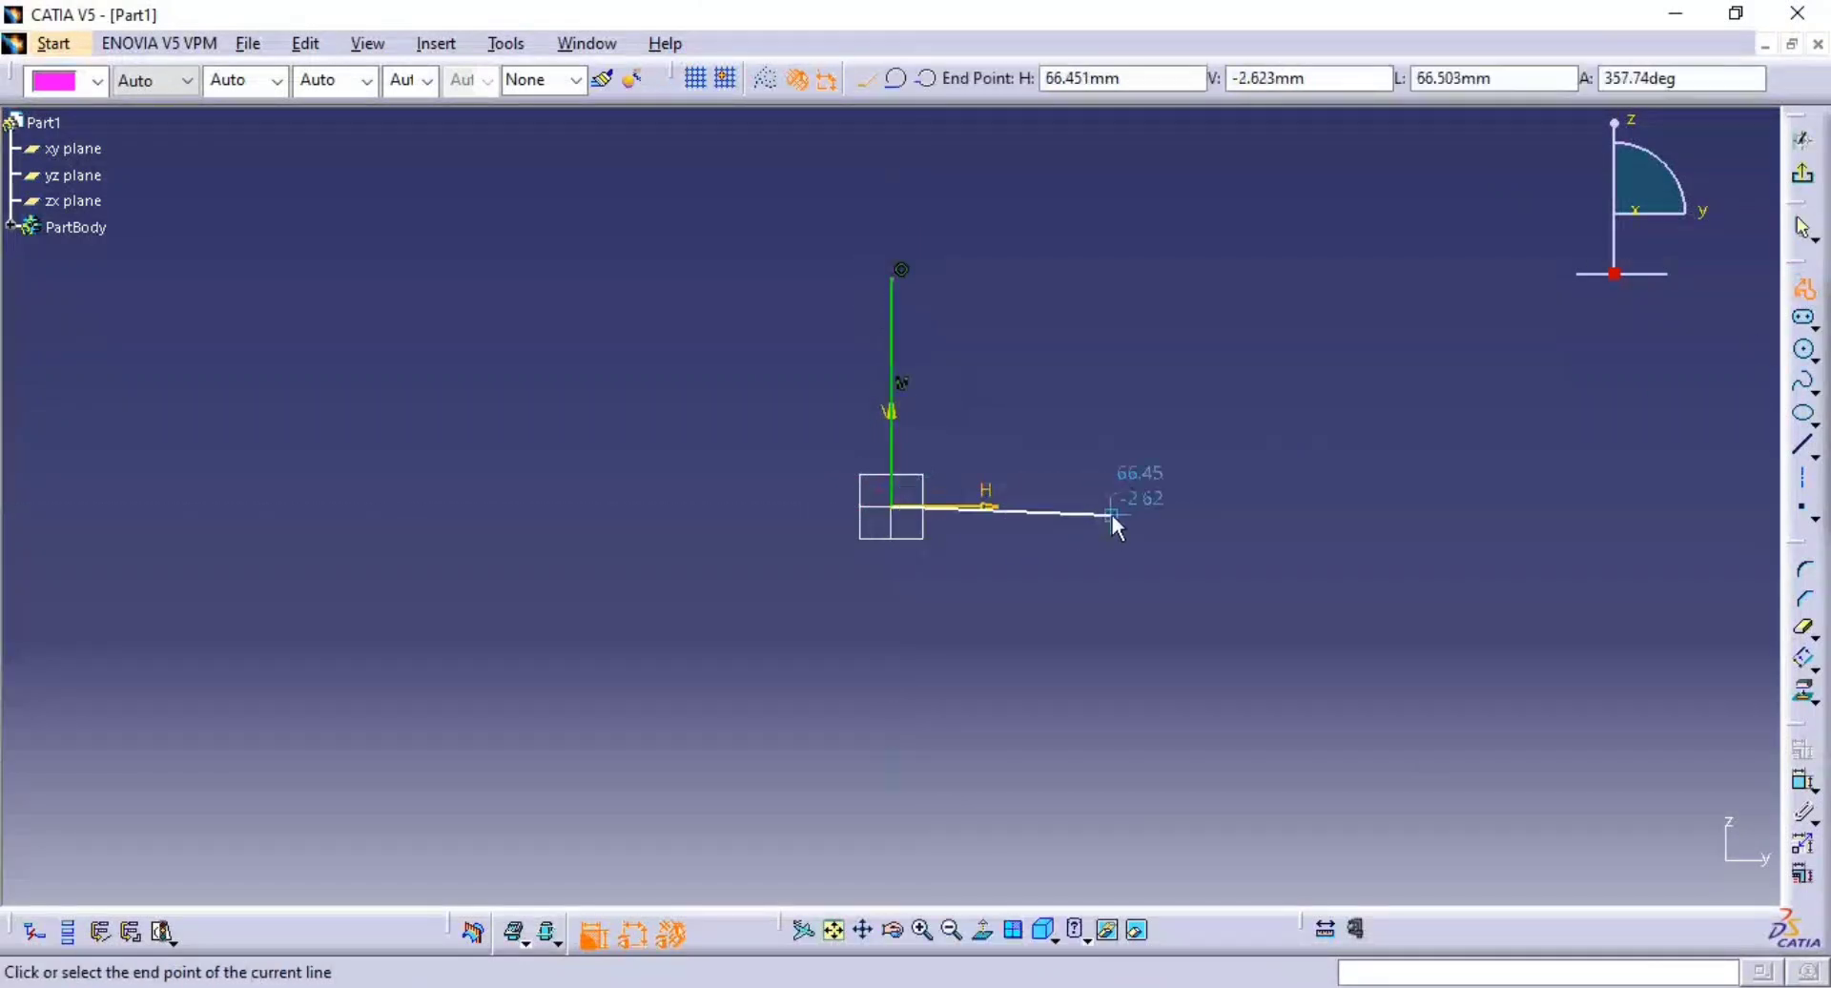
{"action": "left_click", "coordinate": [1188, 507]}
{"action": "left_click", "coordinate": [1374, 489]}
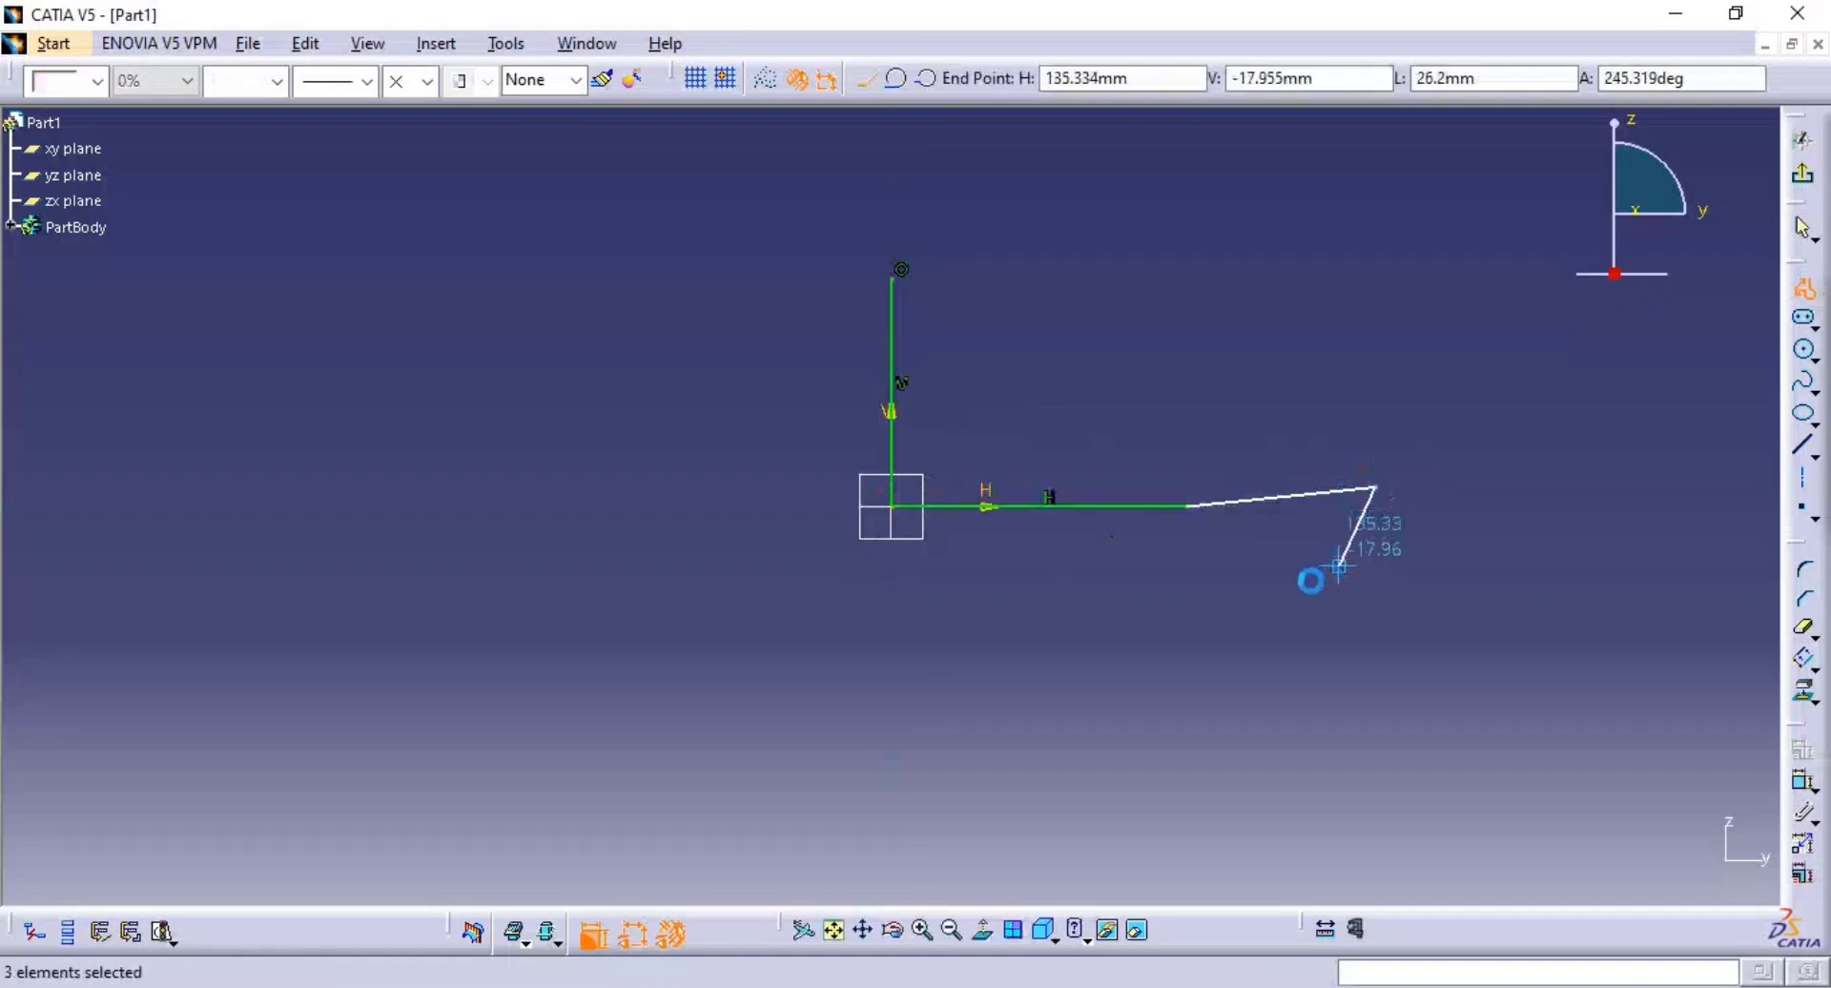
{"action": "key", "text": "Escape"}
{"action": "left_click", "coordinate": [1343, 492]}
{"action": "key", "text": "Delete"}
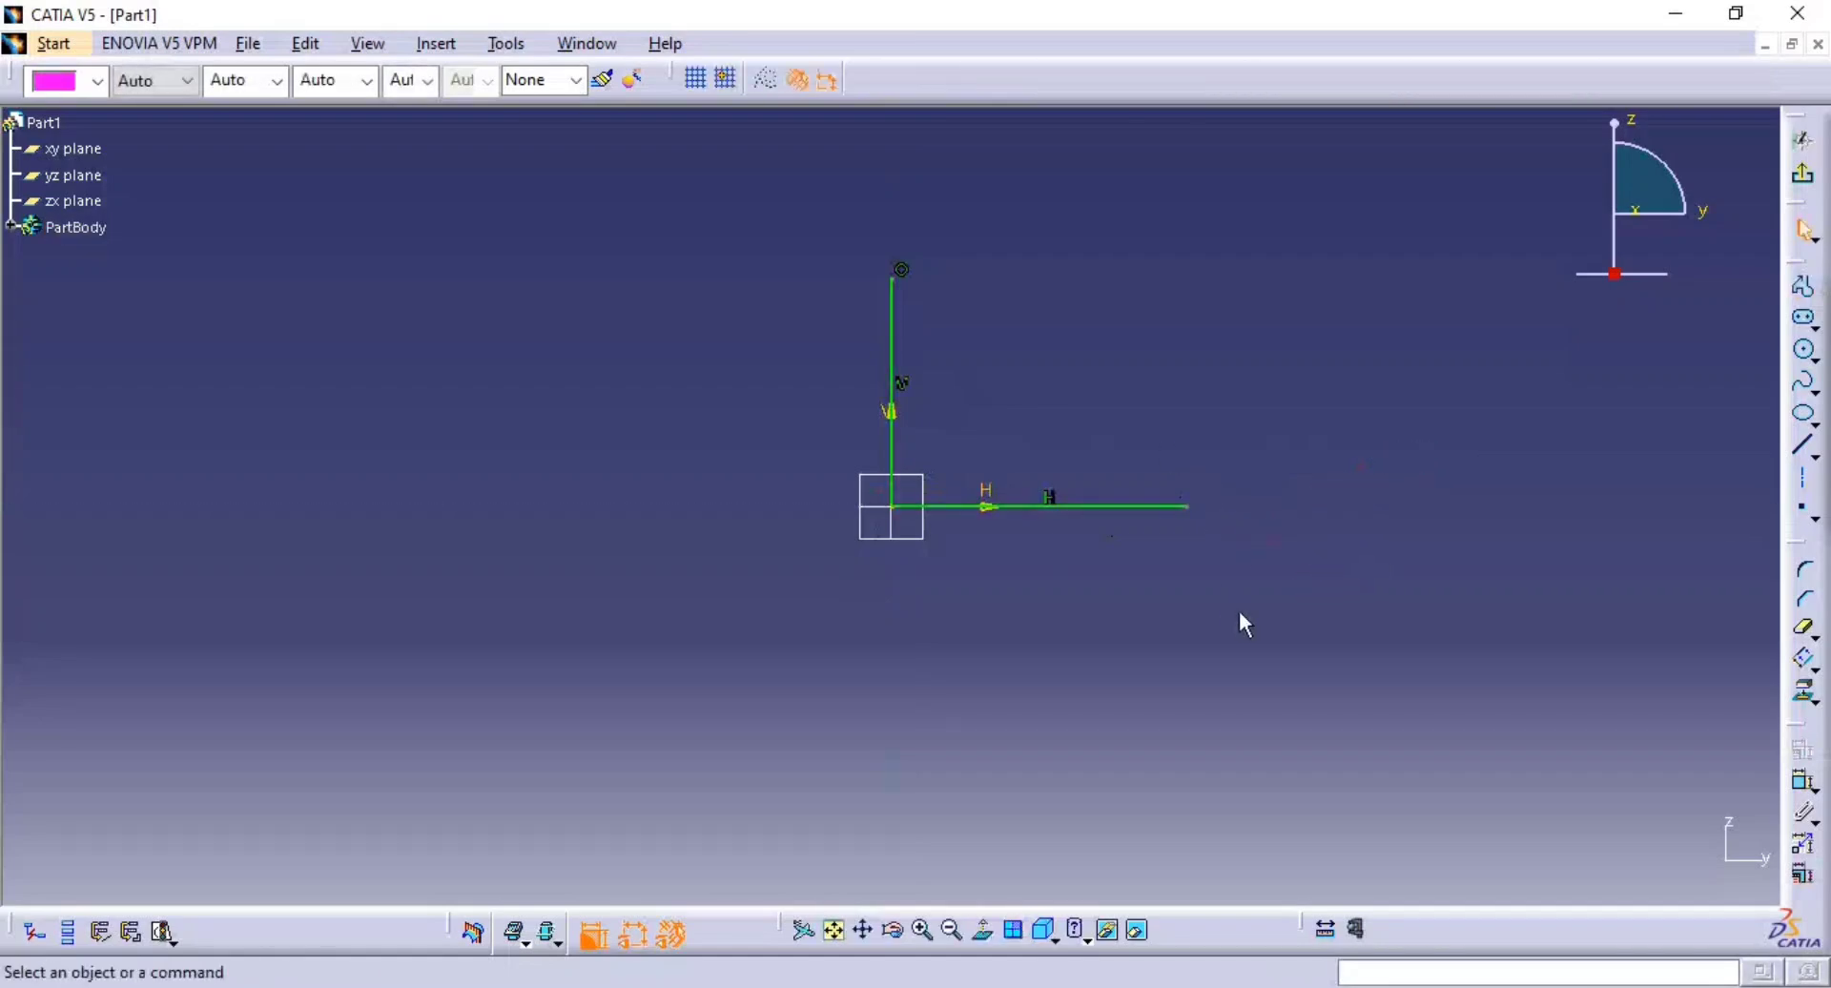
- Consult the FIG:164 drawing in the image viewer, return to CATIA and dimension the horizontal line's length
{"action": "key", "text": "alt+Tab"}
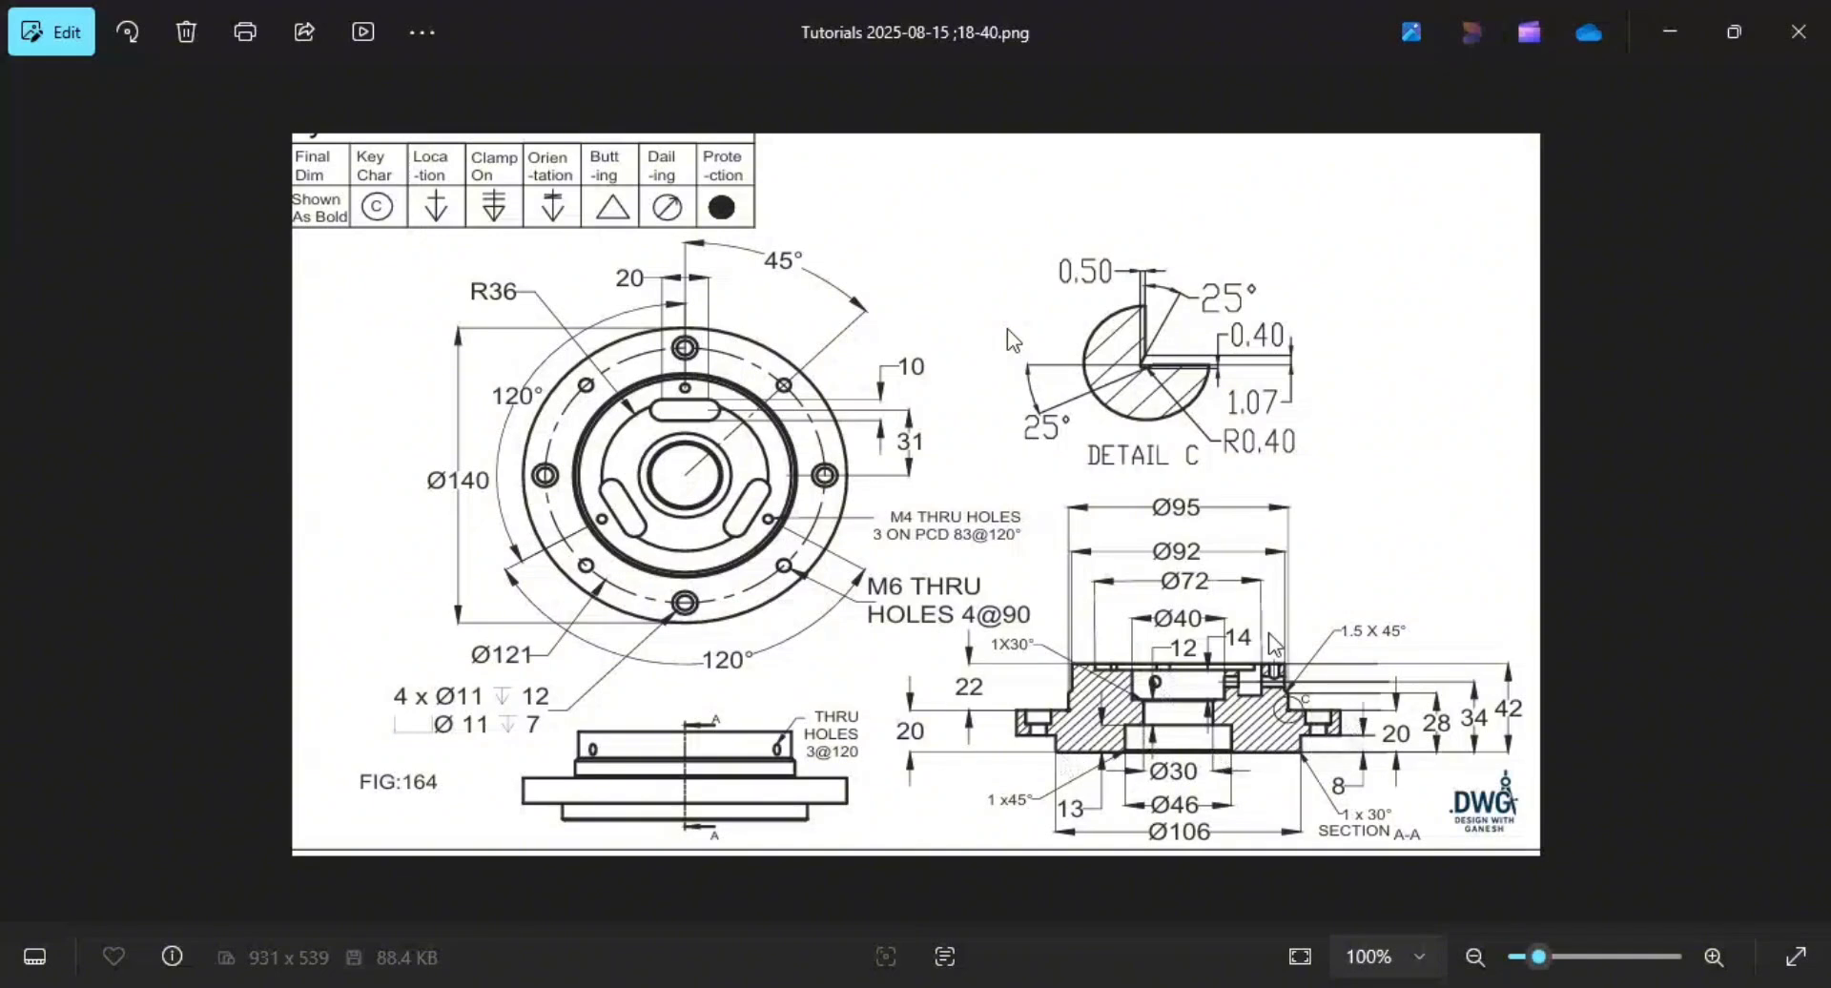
{"action": "key", "text": "alt+Tab"}
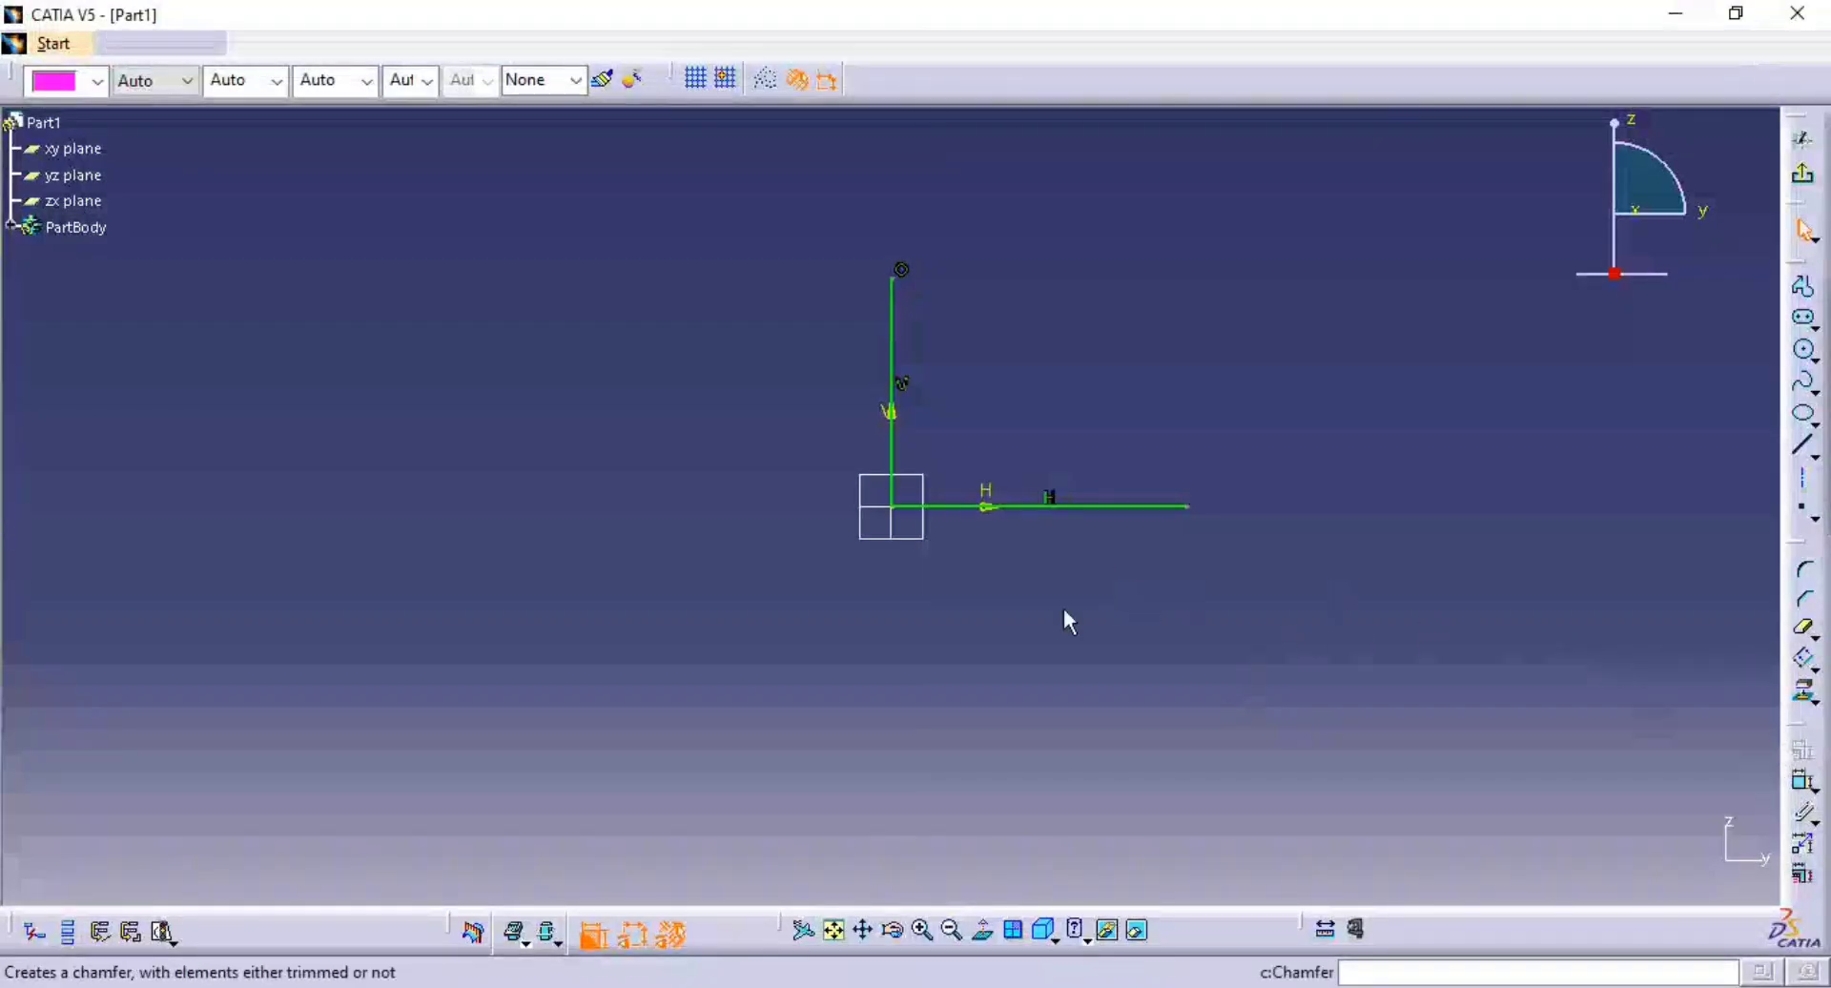
{"action": "key", "text": "alt+Tab"}
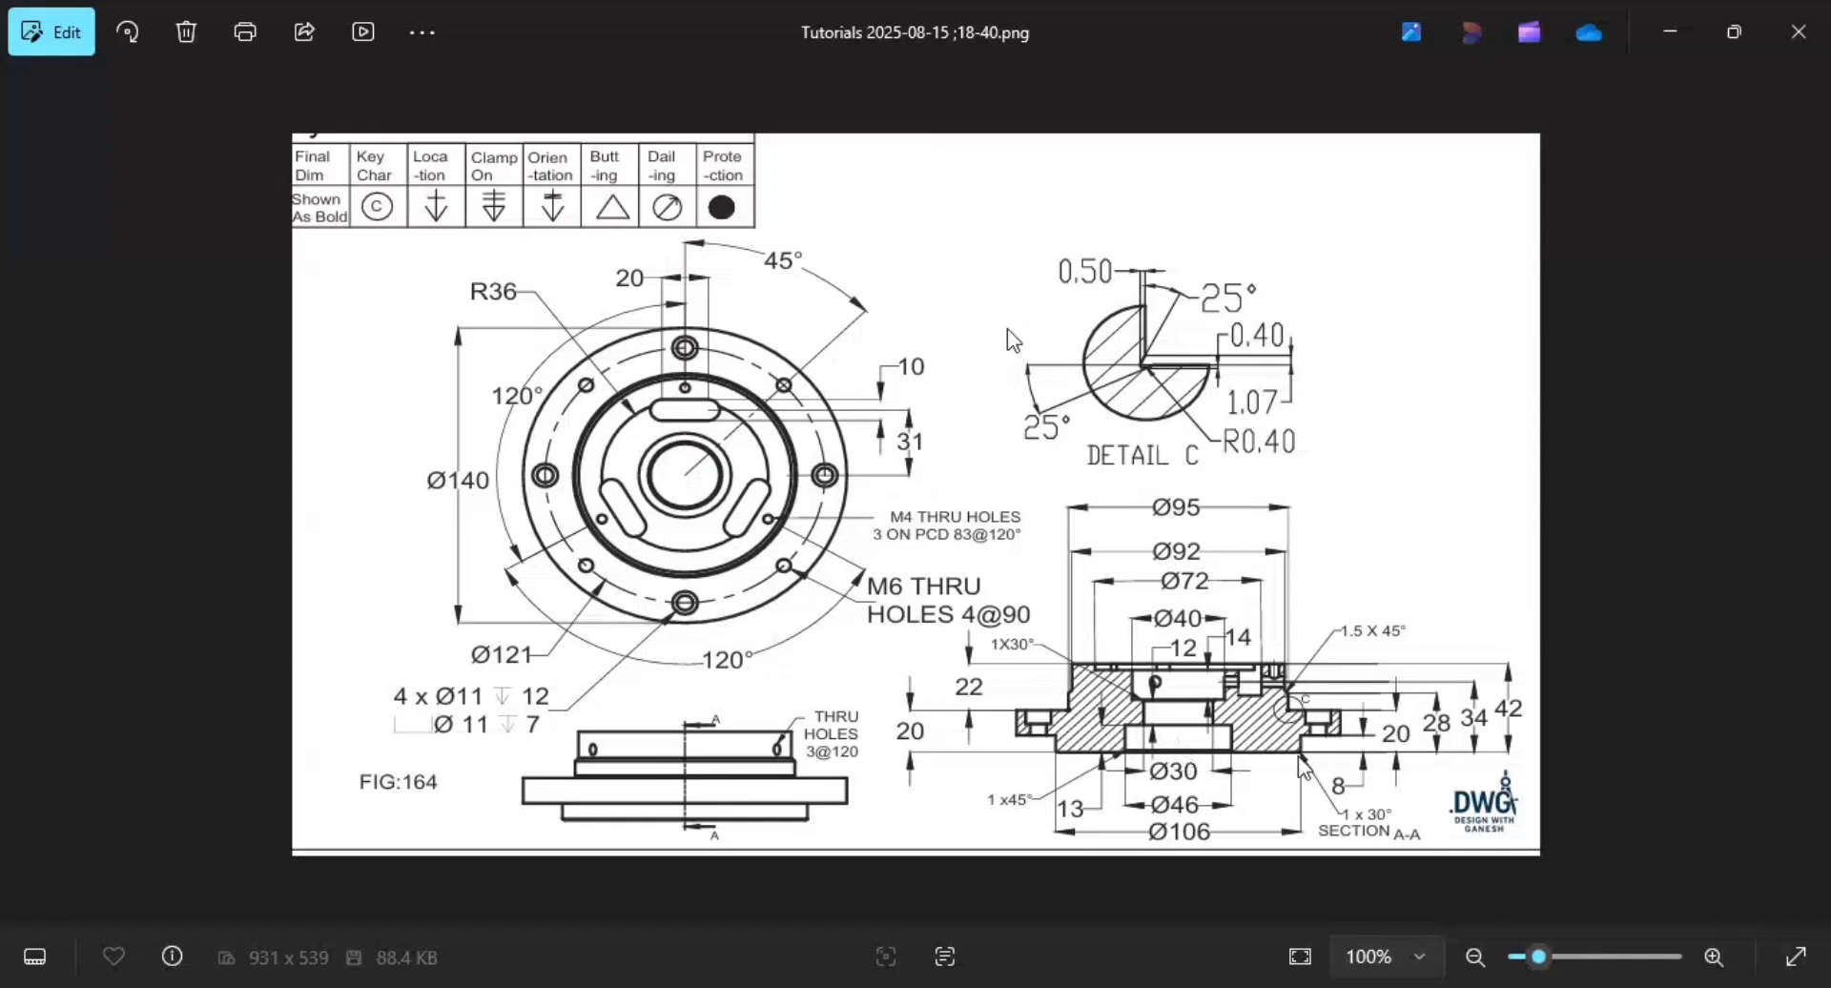
{"action": "key", "text": "alt+Tab"}
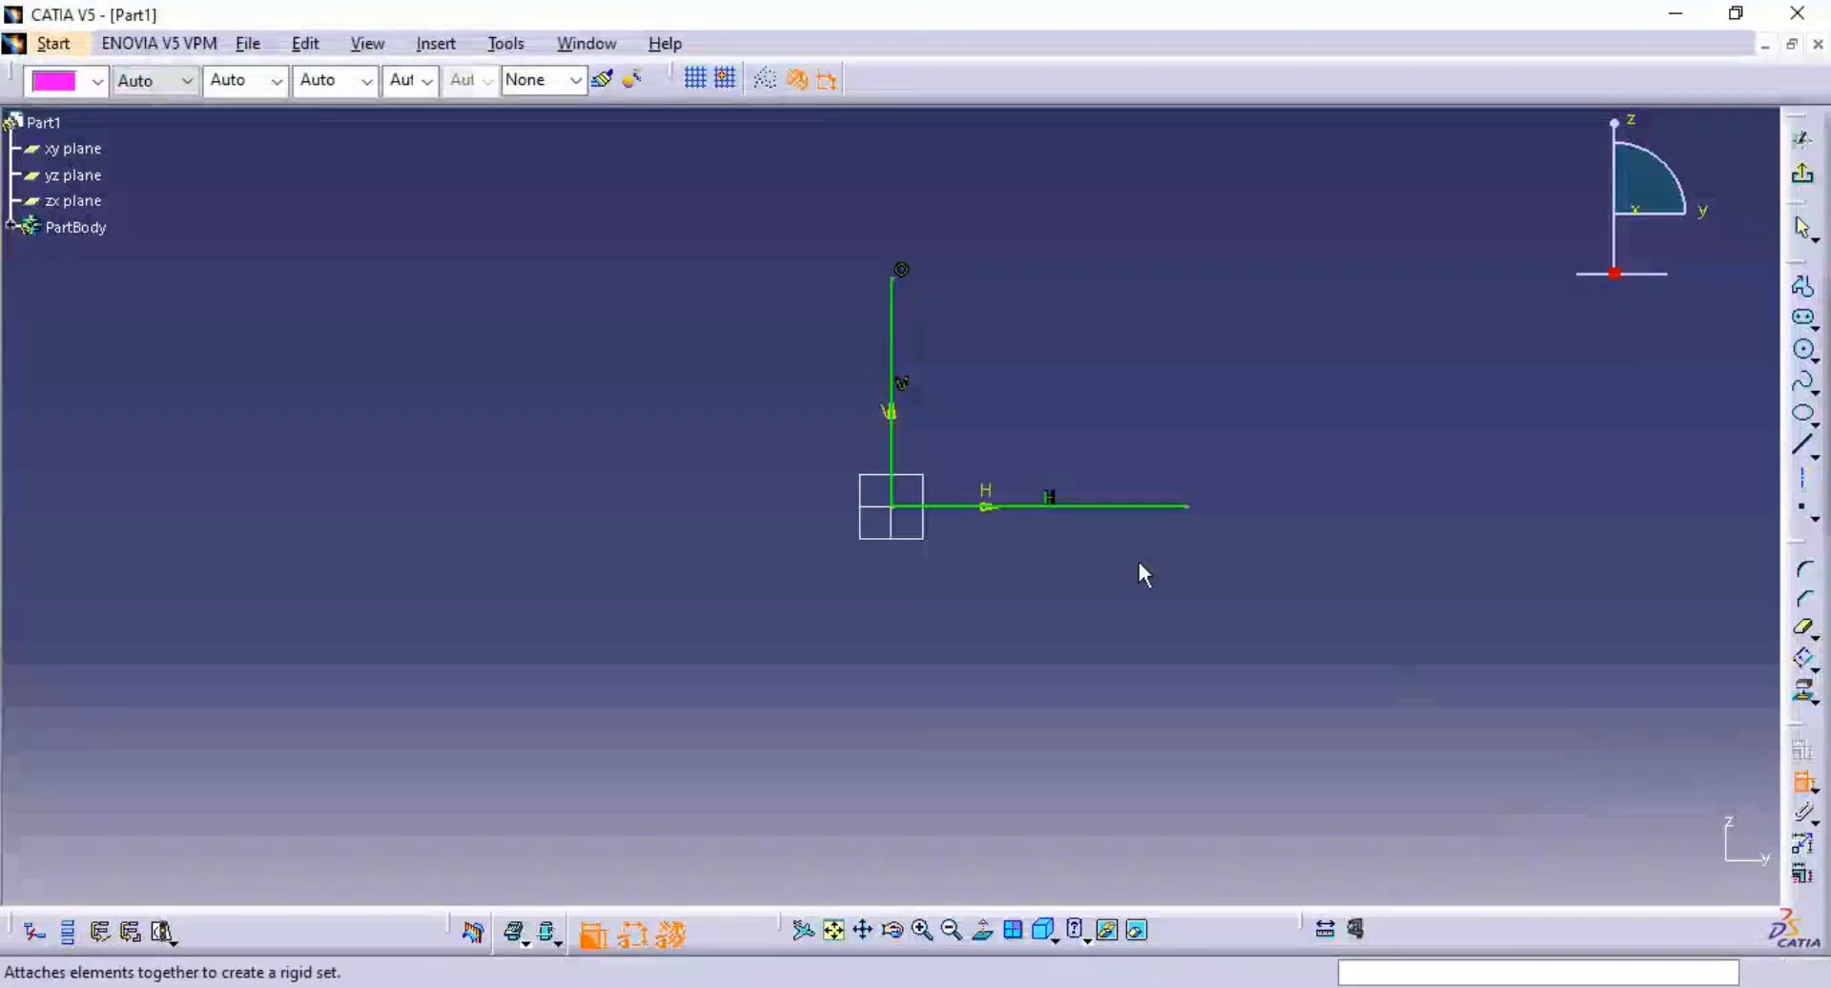
{"action": "left_click", "coordinate": [1022, 506]}
{"action": "left_click", "coordinate": [1021, 532]}
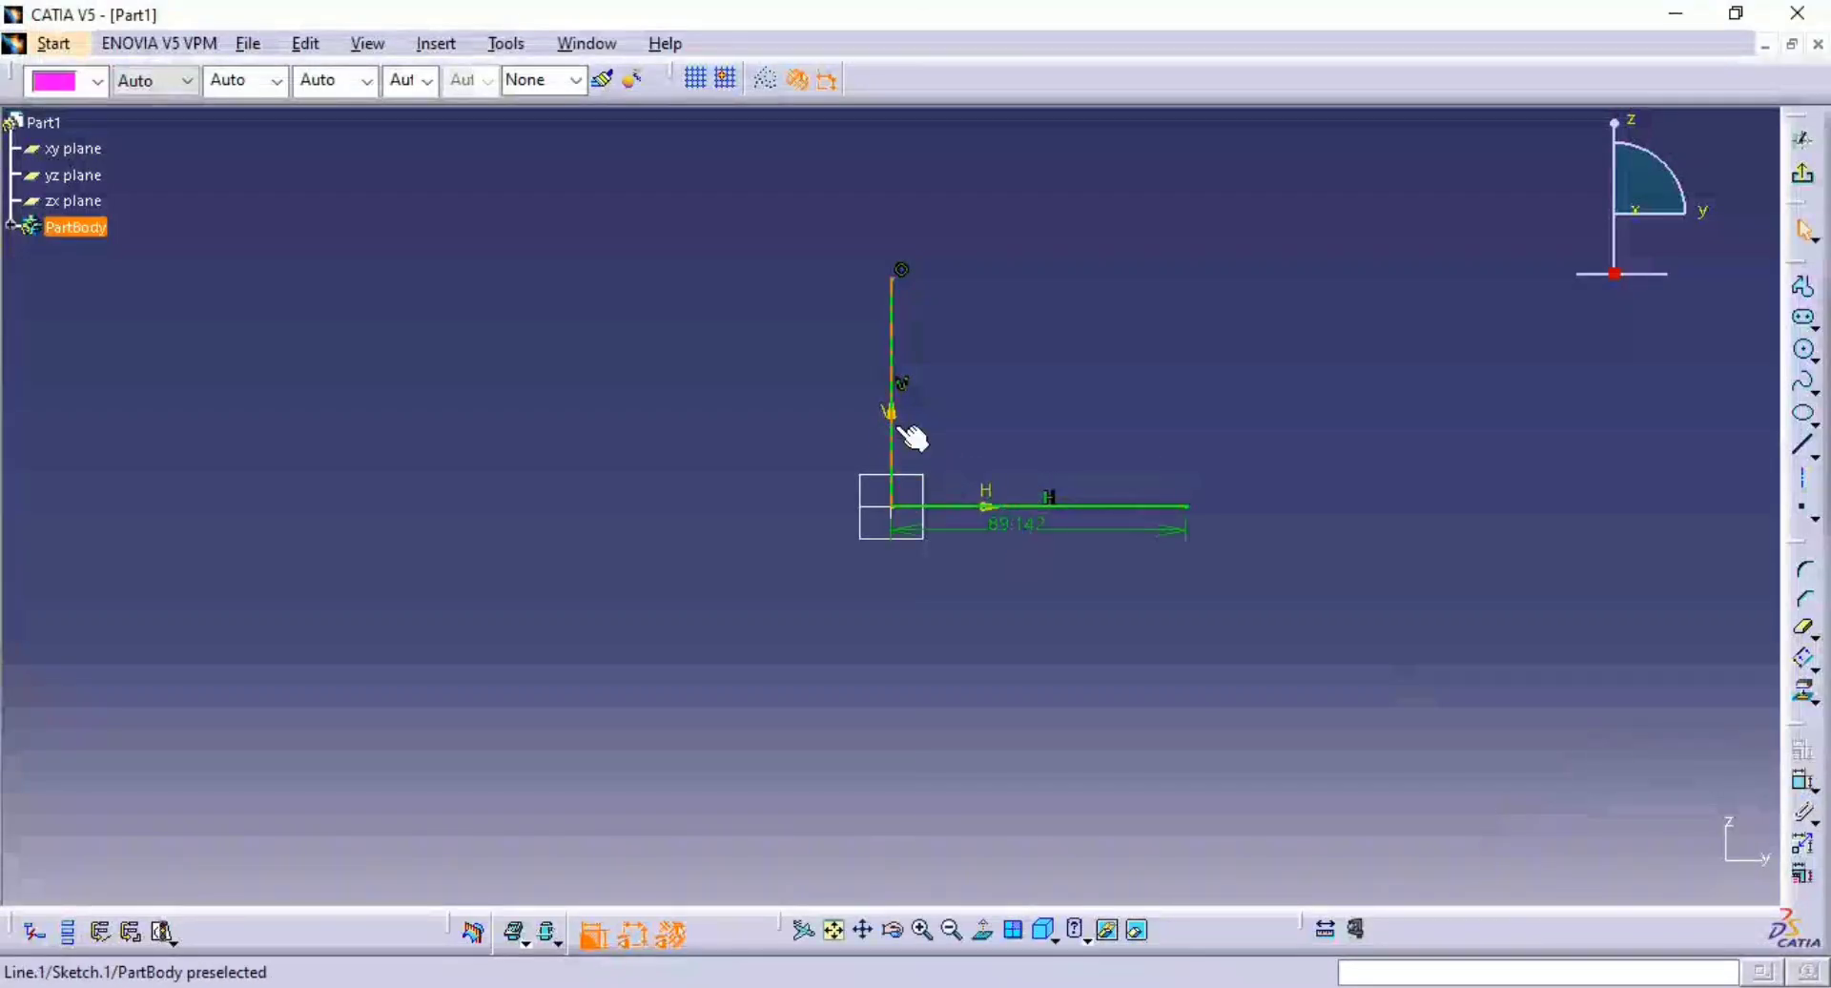
- Dimension the vertical line on the V axis and set its length to 42 mm
{"action": "left_click", "coordinate": [888, 431]}
{"action": "left_click", "coordinate": [1729, 746]}
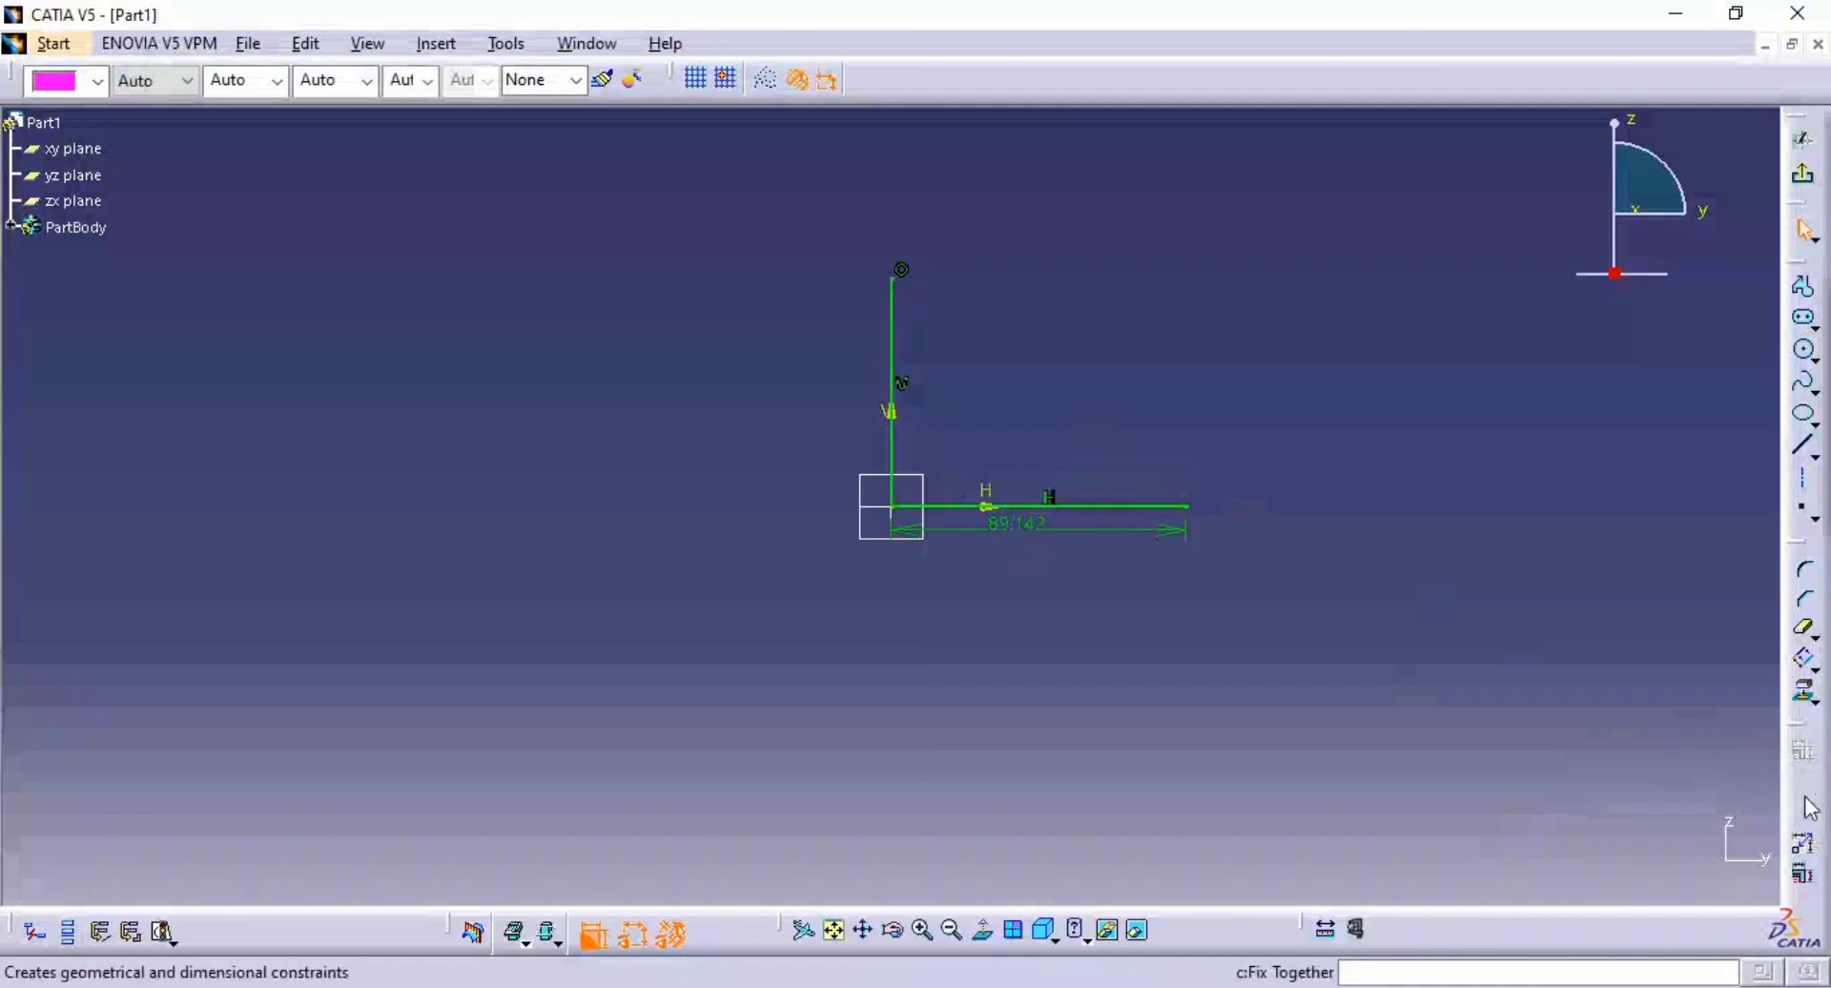
{"action": "left_click", "coordinate": [1804, 782]}
{"action": "left_click", "coordinate": [890, 434]}
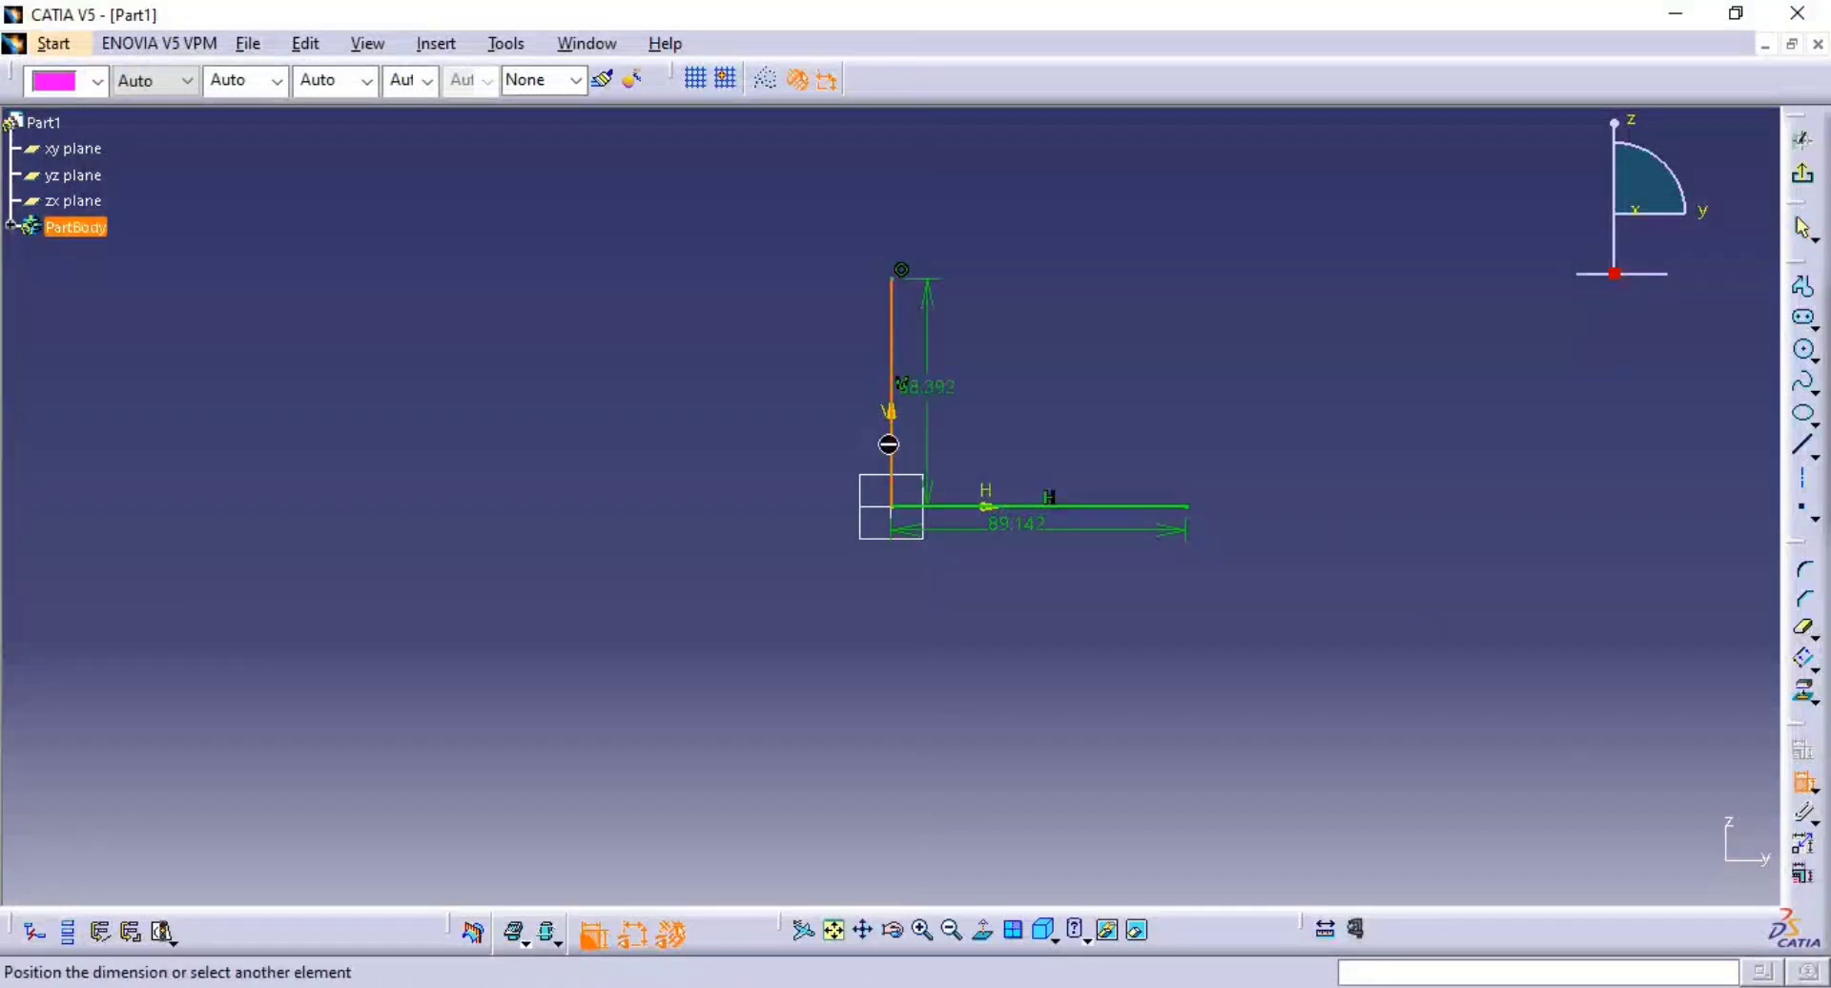
{"action": "left_click", "coordinate": [862, 420]}
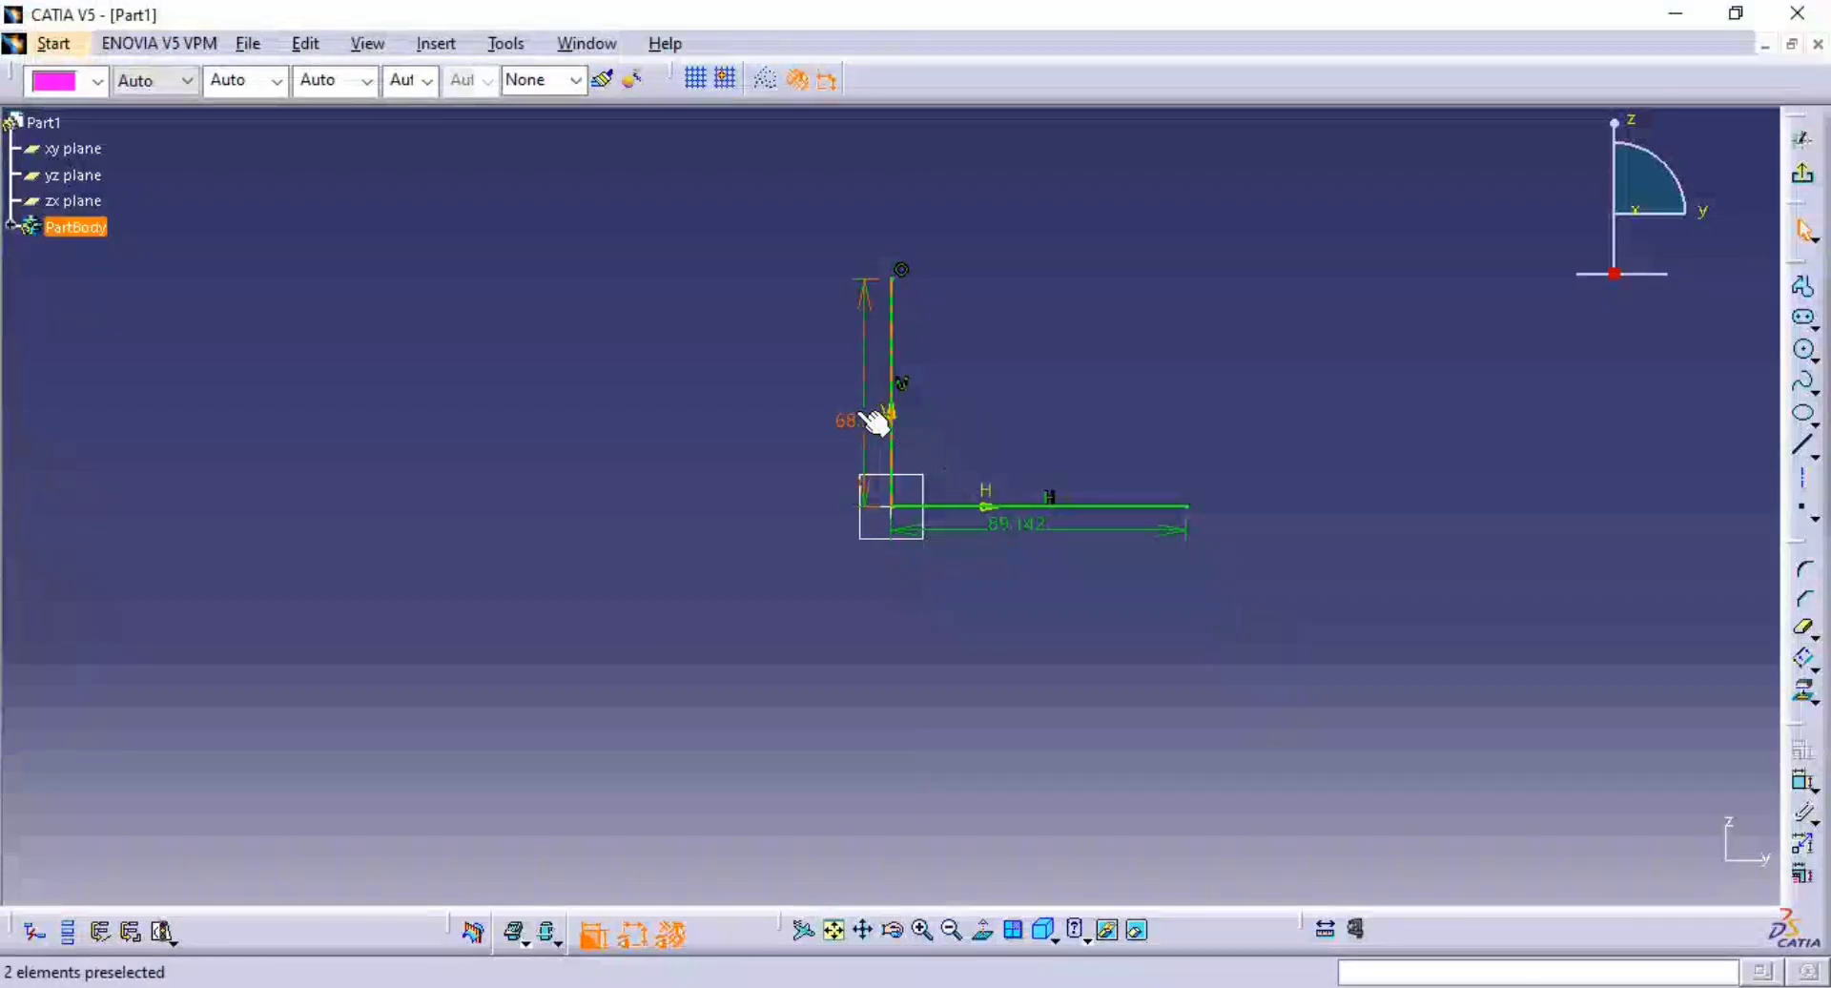
{"action": "double_click", "coordinate": [866, 420]}
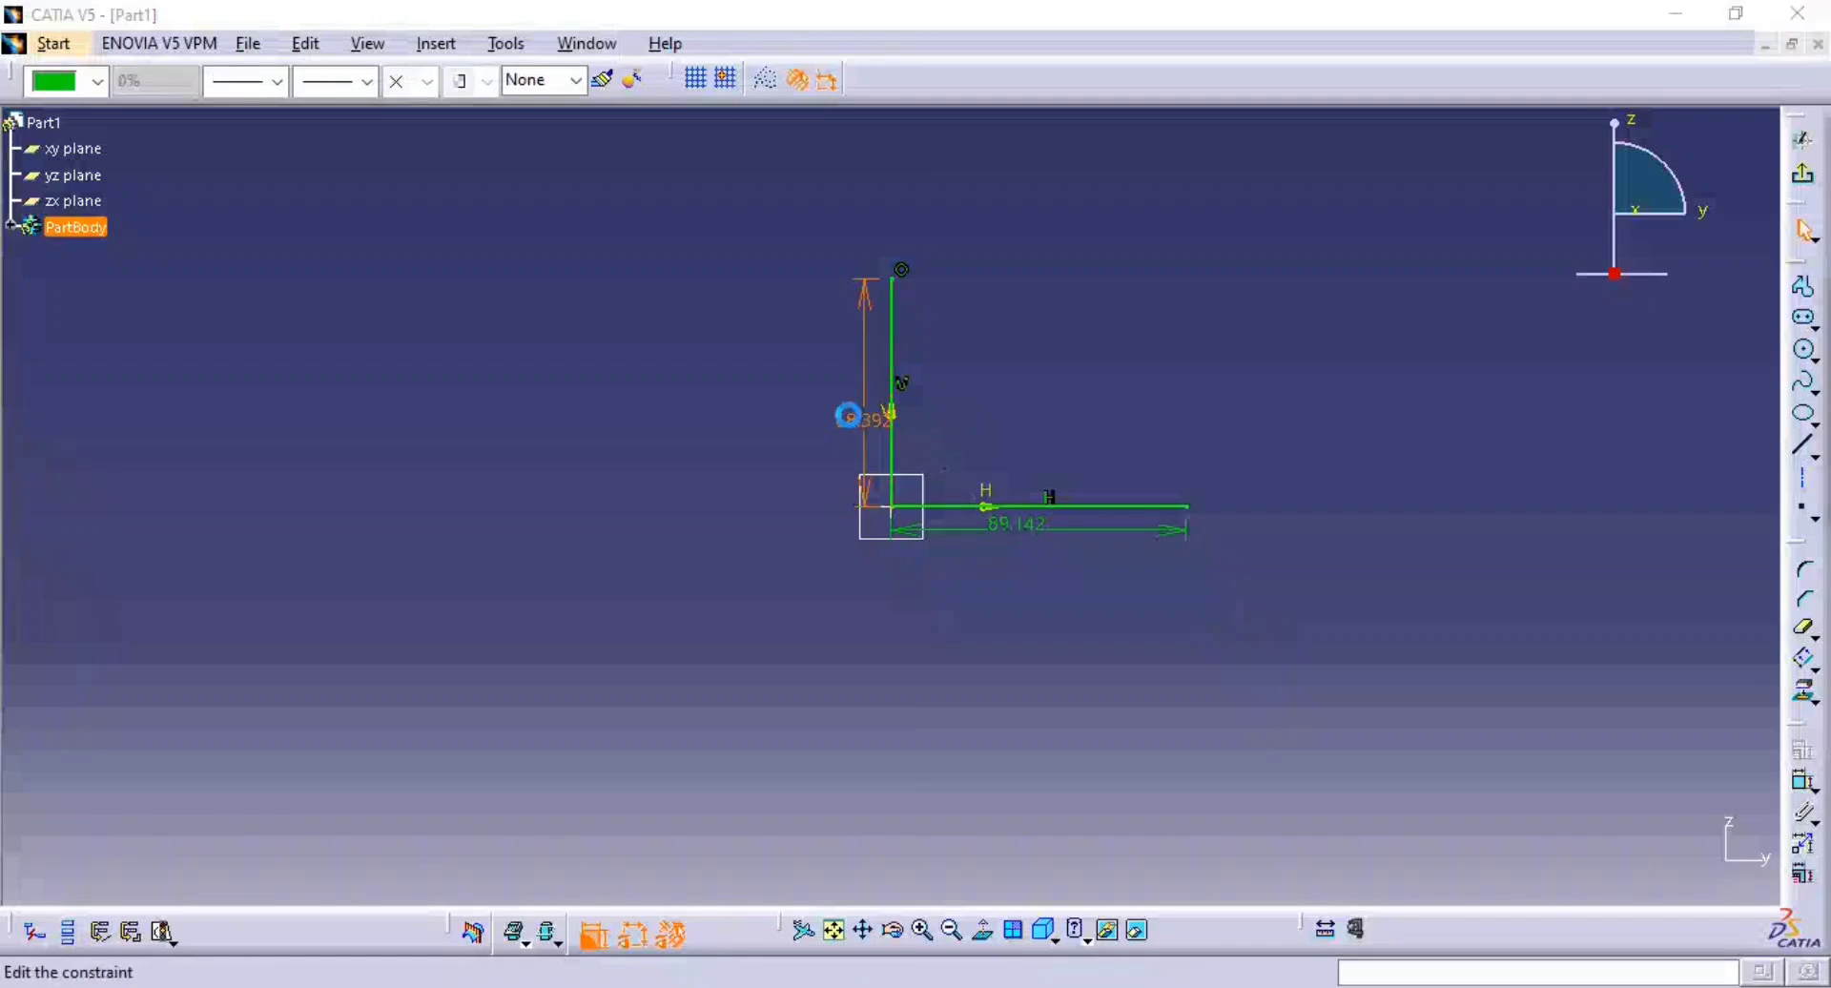
{"action": "type", "text": "5"}
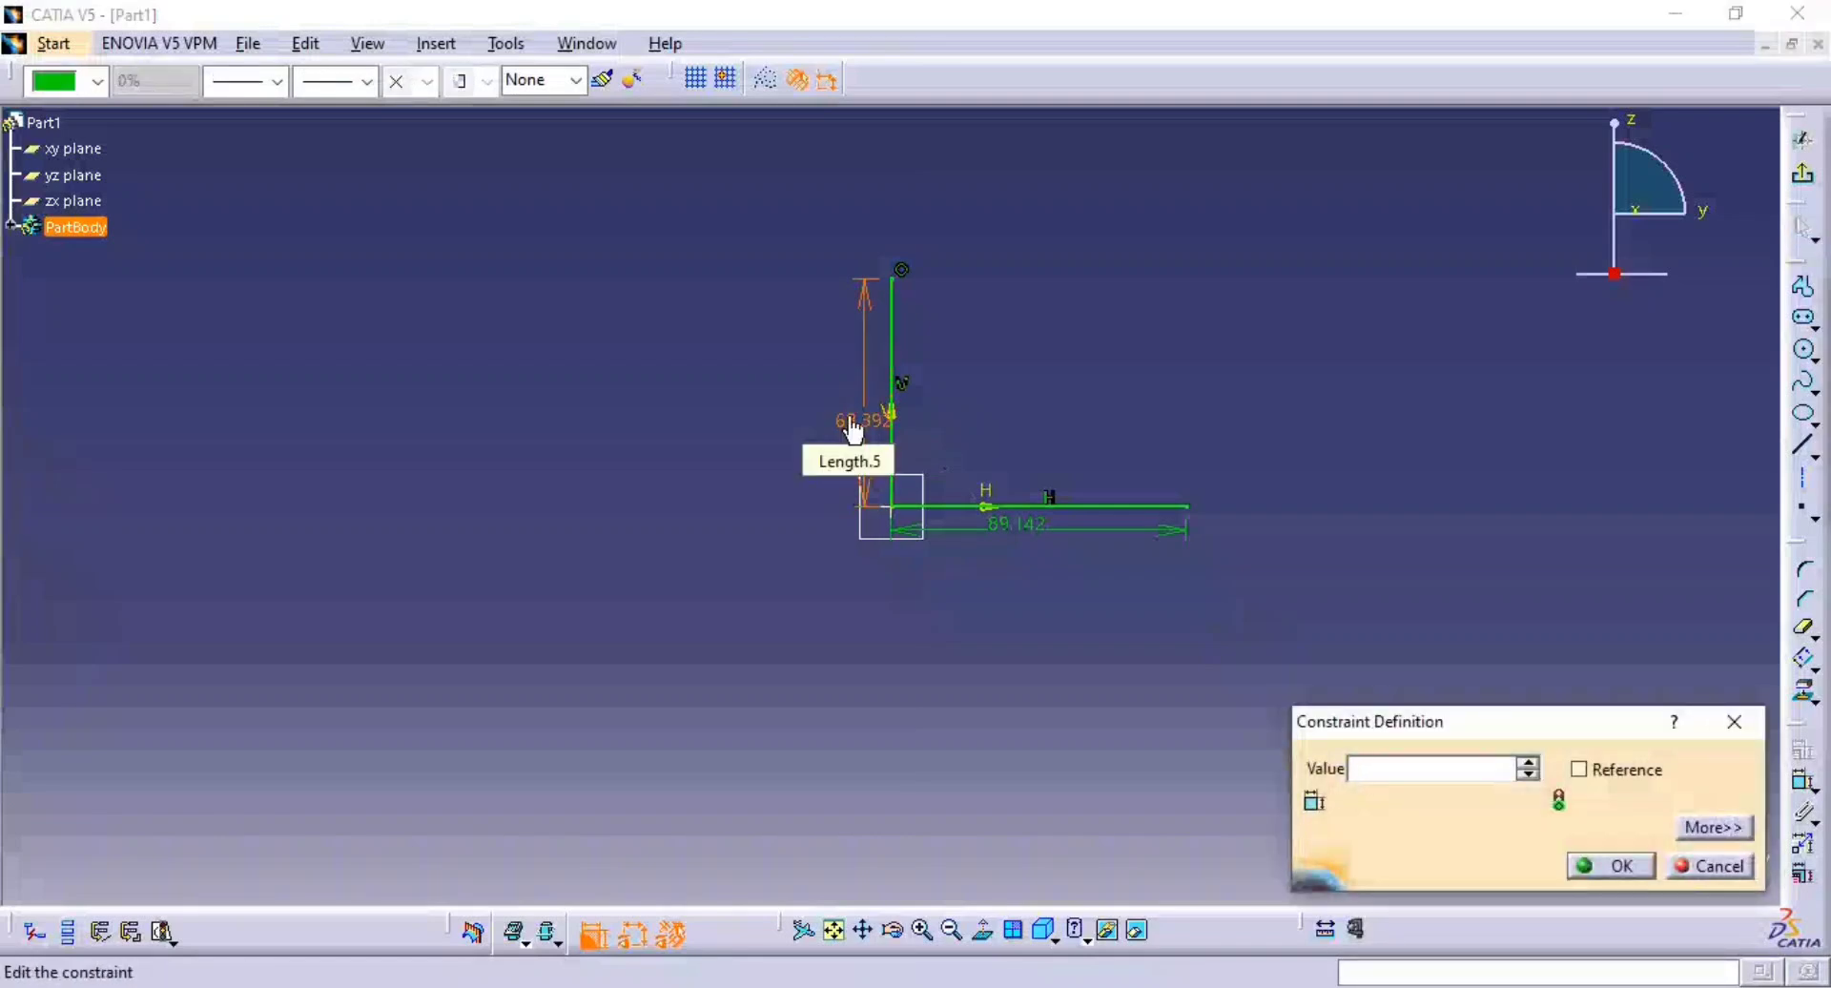
{"action": "key", "text": "Return"}
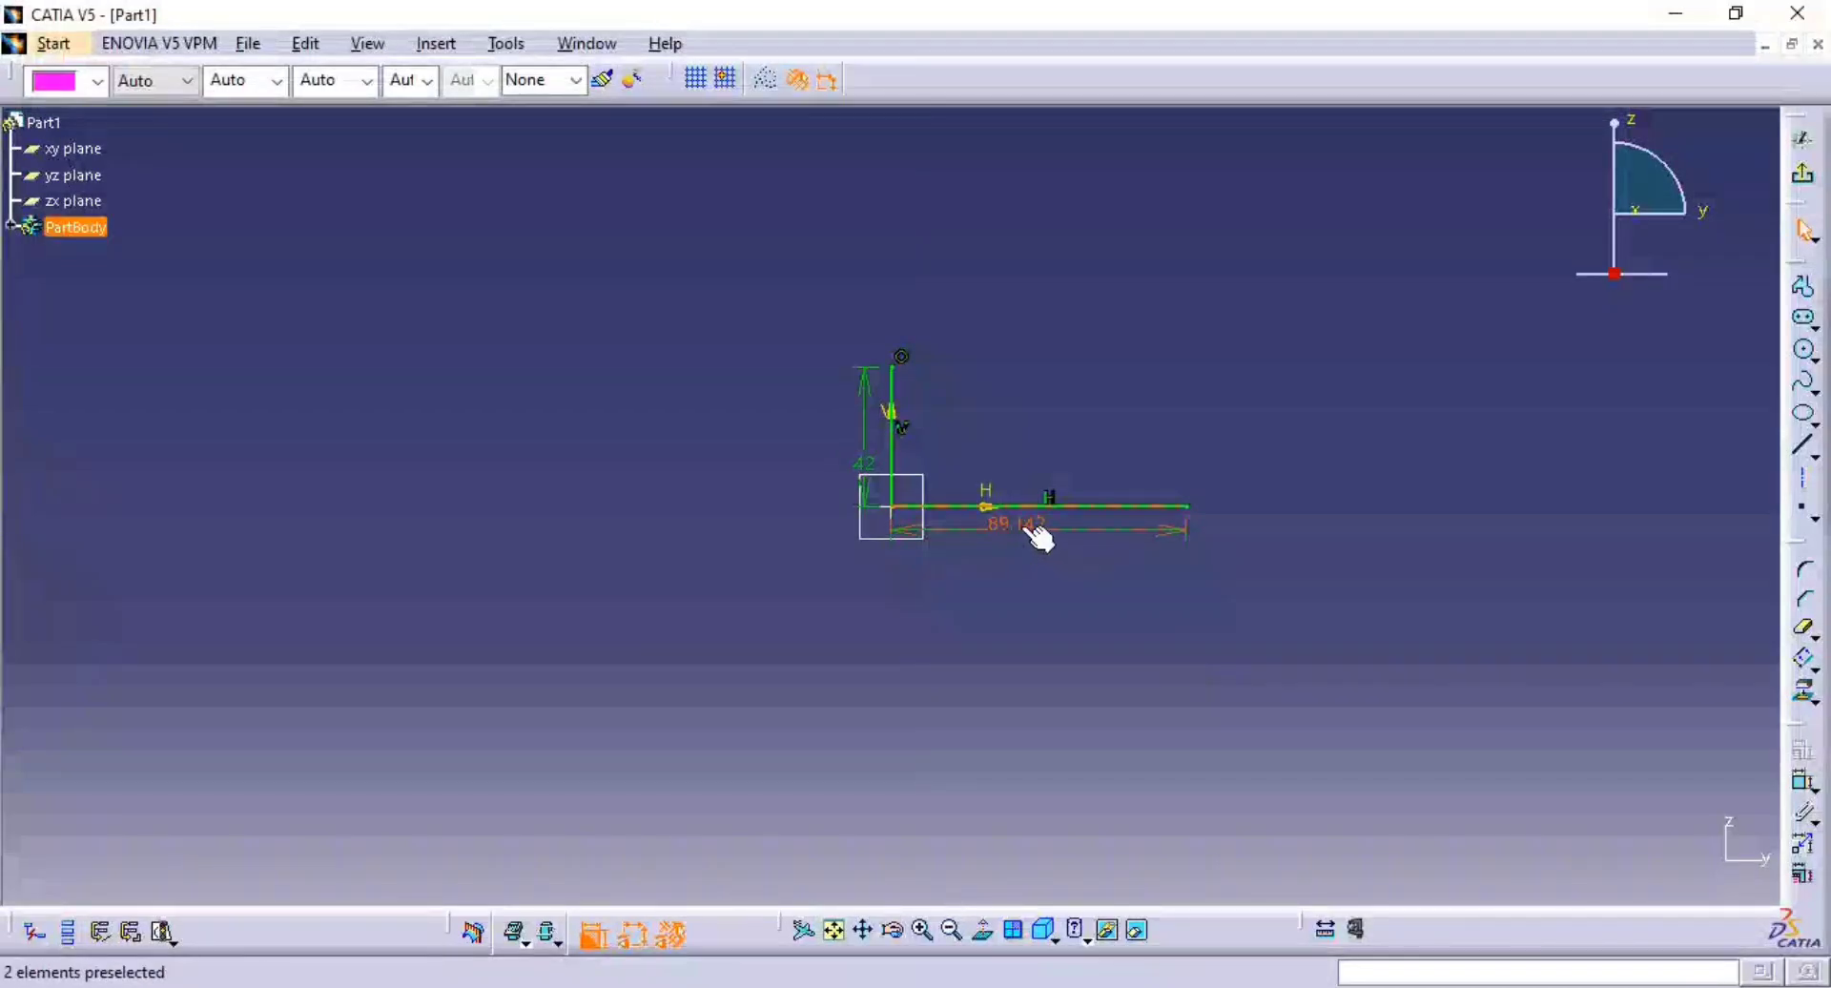
- Set the horizontal base line's length to 106/2 mm
{"action": "double_click", "coordinate": [1021, 526]}
{"action": "type", "text": "100"}
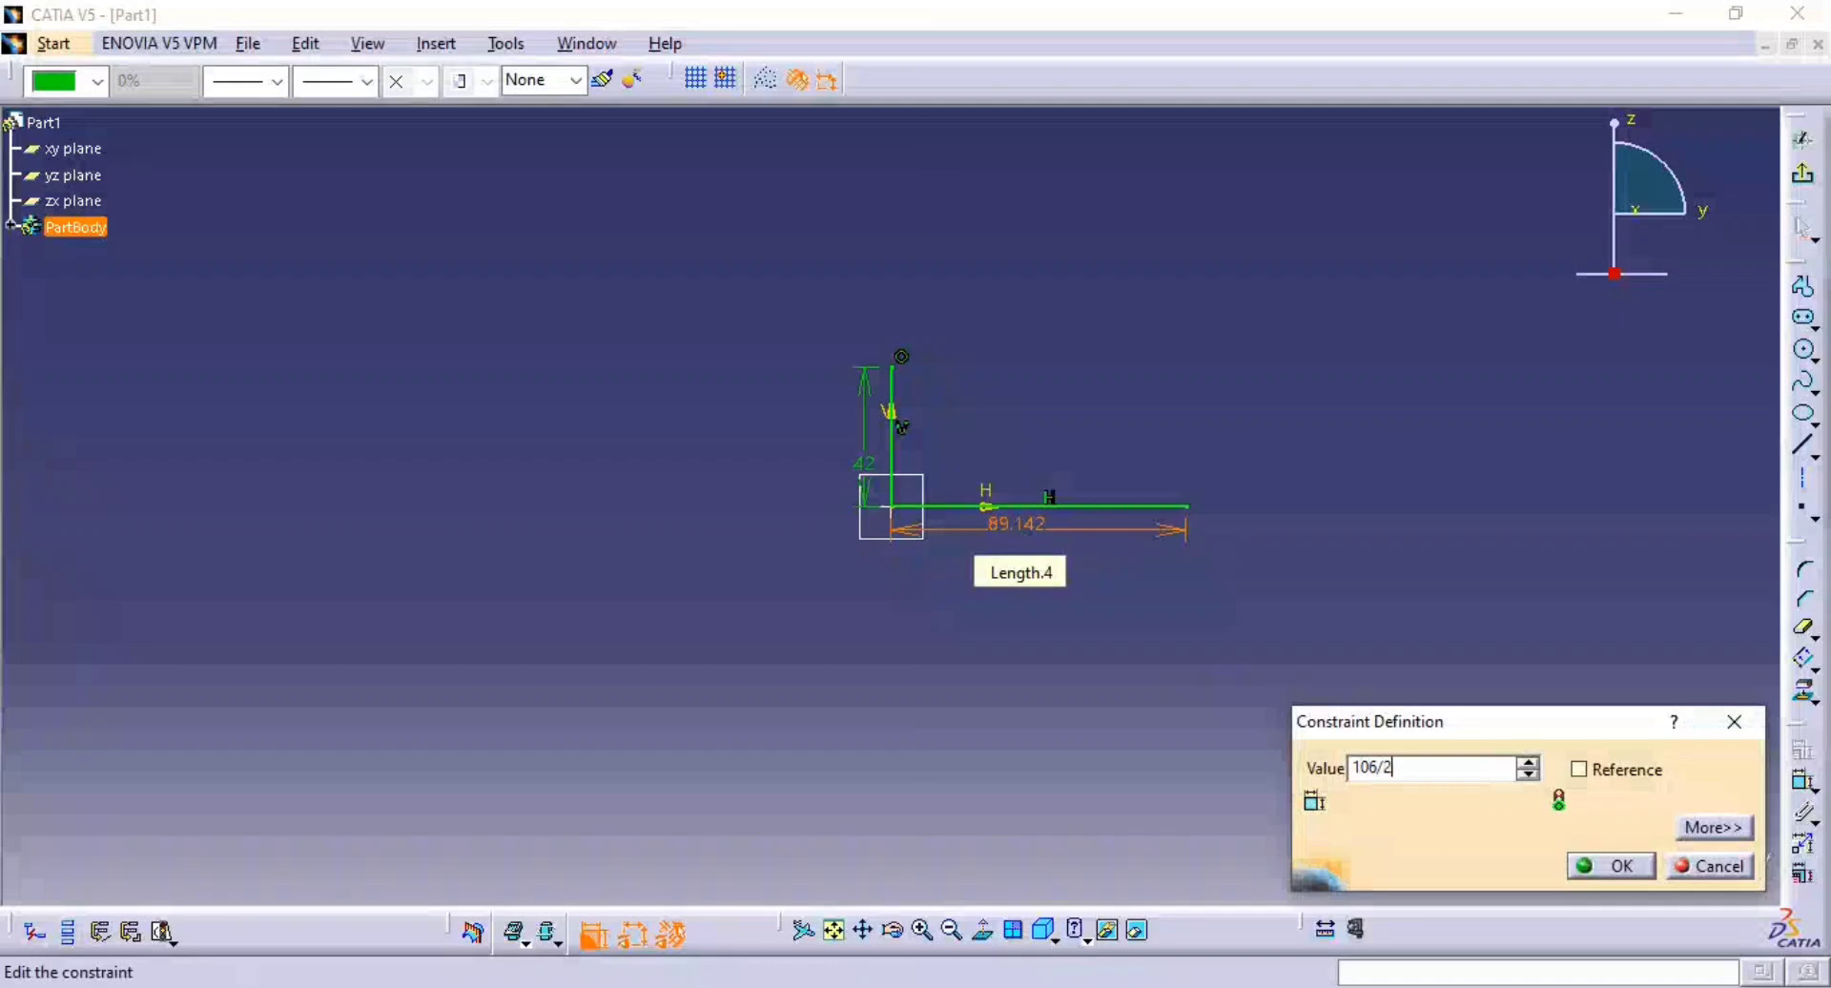
{"action": "key", "text": "Return"}
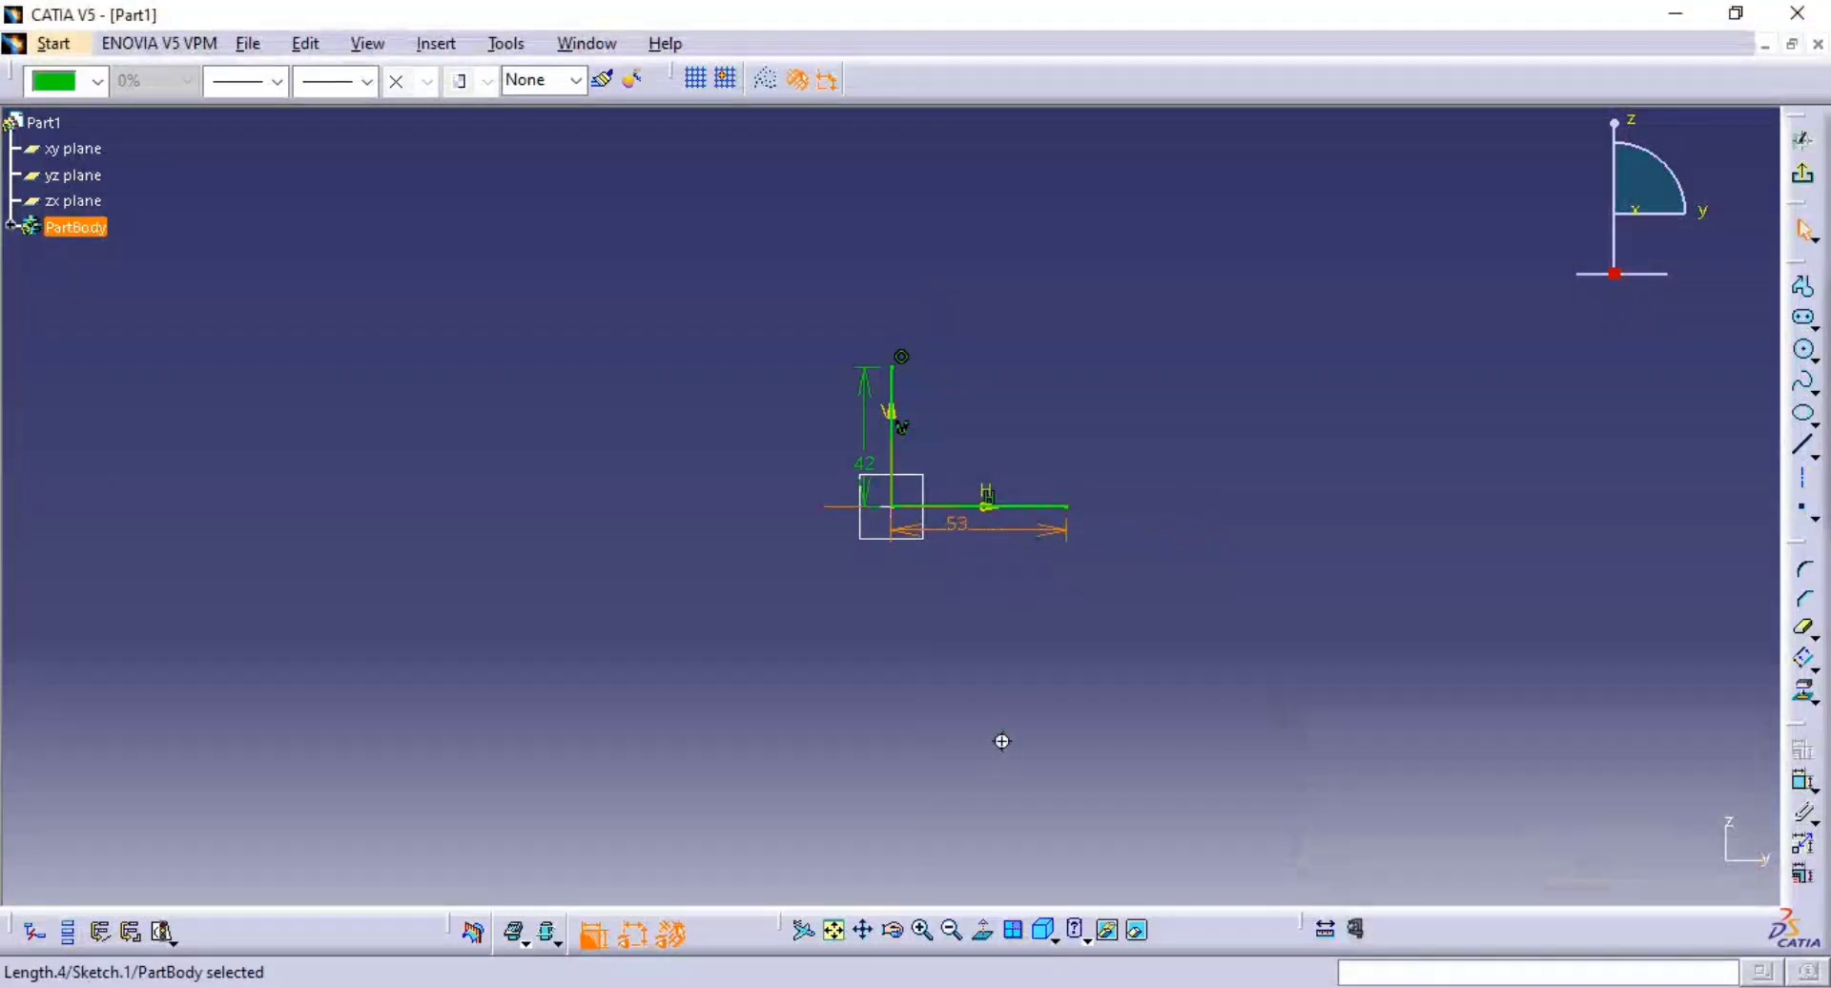
{"action": "mouse_move", "coordinate": [1002, 740]}
{"action": "middle_mouse_down", "text": "ctrl"}
{"action": "mouse_move", "coordinate": [998, 667]}
{"action": "mouse_move", "coordinate": [1040, 566]}
{"action": "mouse_move", "coordinate": [993, 625]}
{"action": "middle_mouse_up", "text": "ctrl"}
{"action": "left_click", "coordinate": [998, 665]}
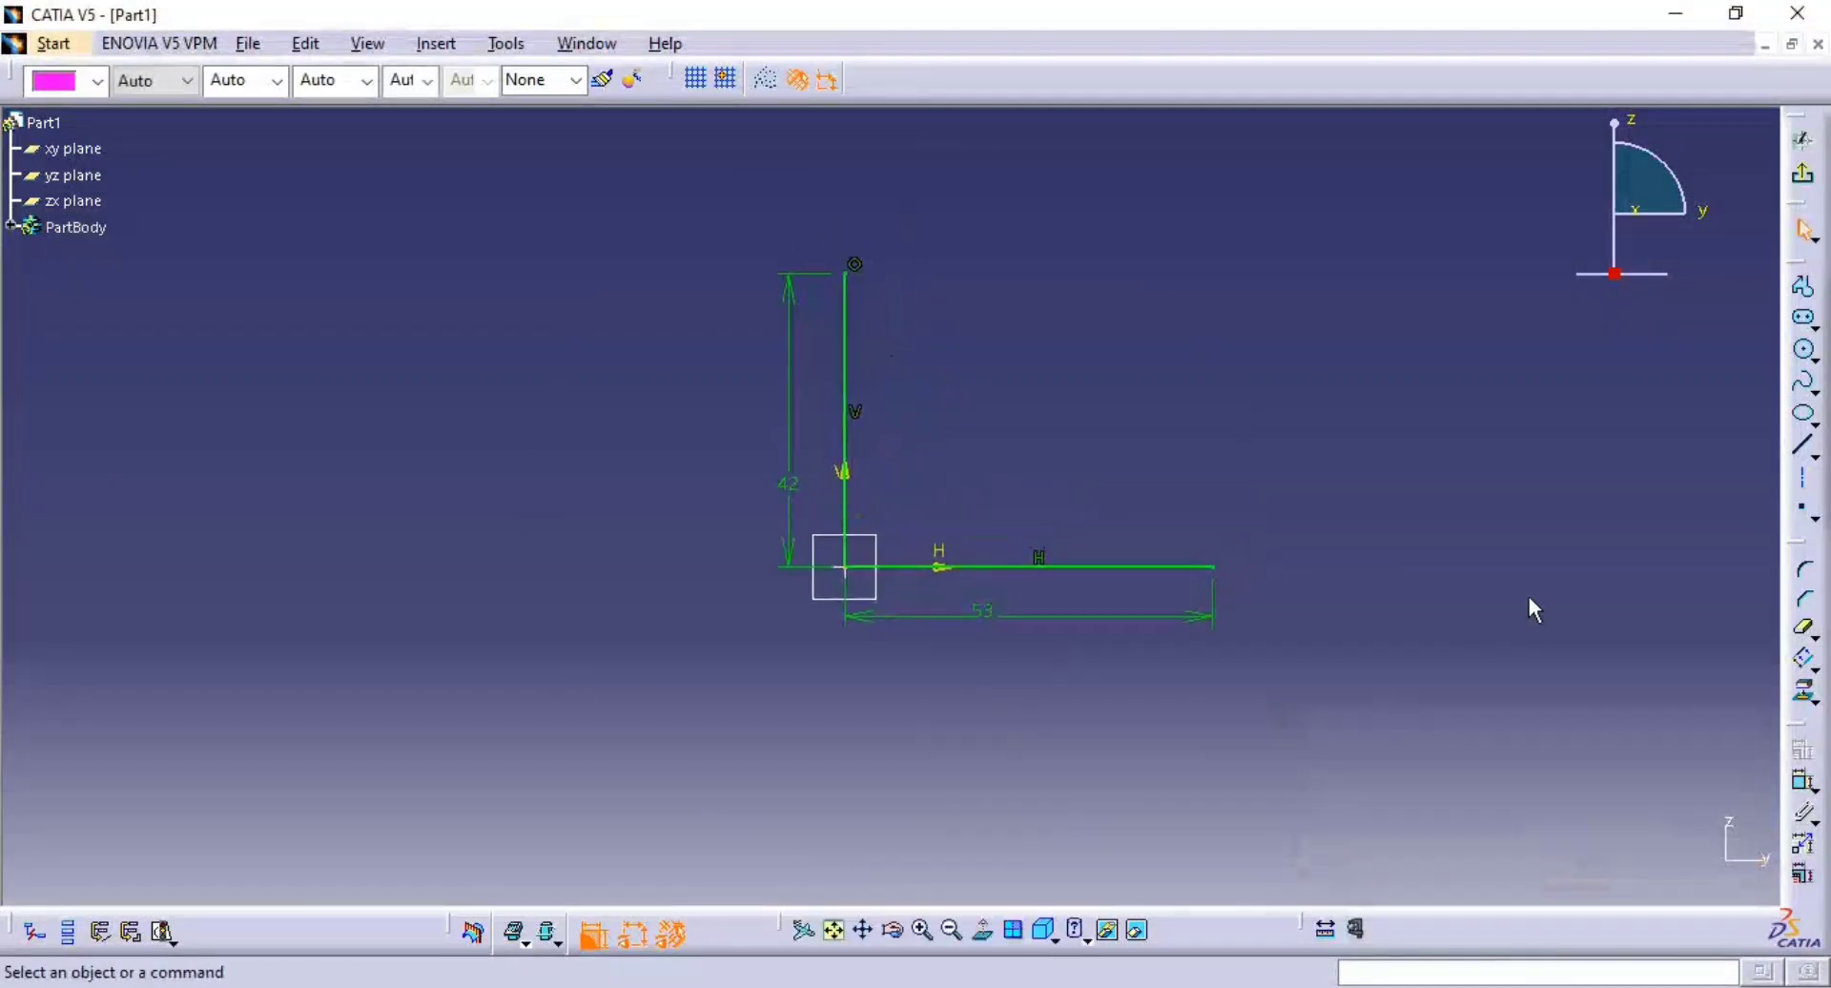
- From the base line's outer end, sketch a stepped profile about 7 mm up, 14 mm outward, 7.5 mm up, 28 mm inward and 12.5 mm up
{"action": "left_click", "coordinate": [1802, 286]}
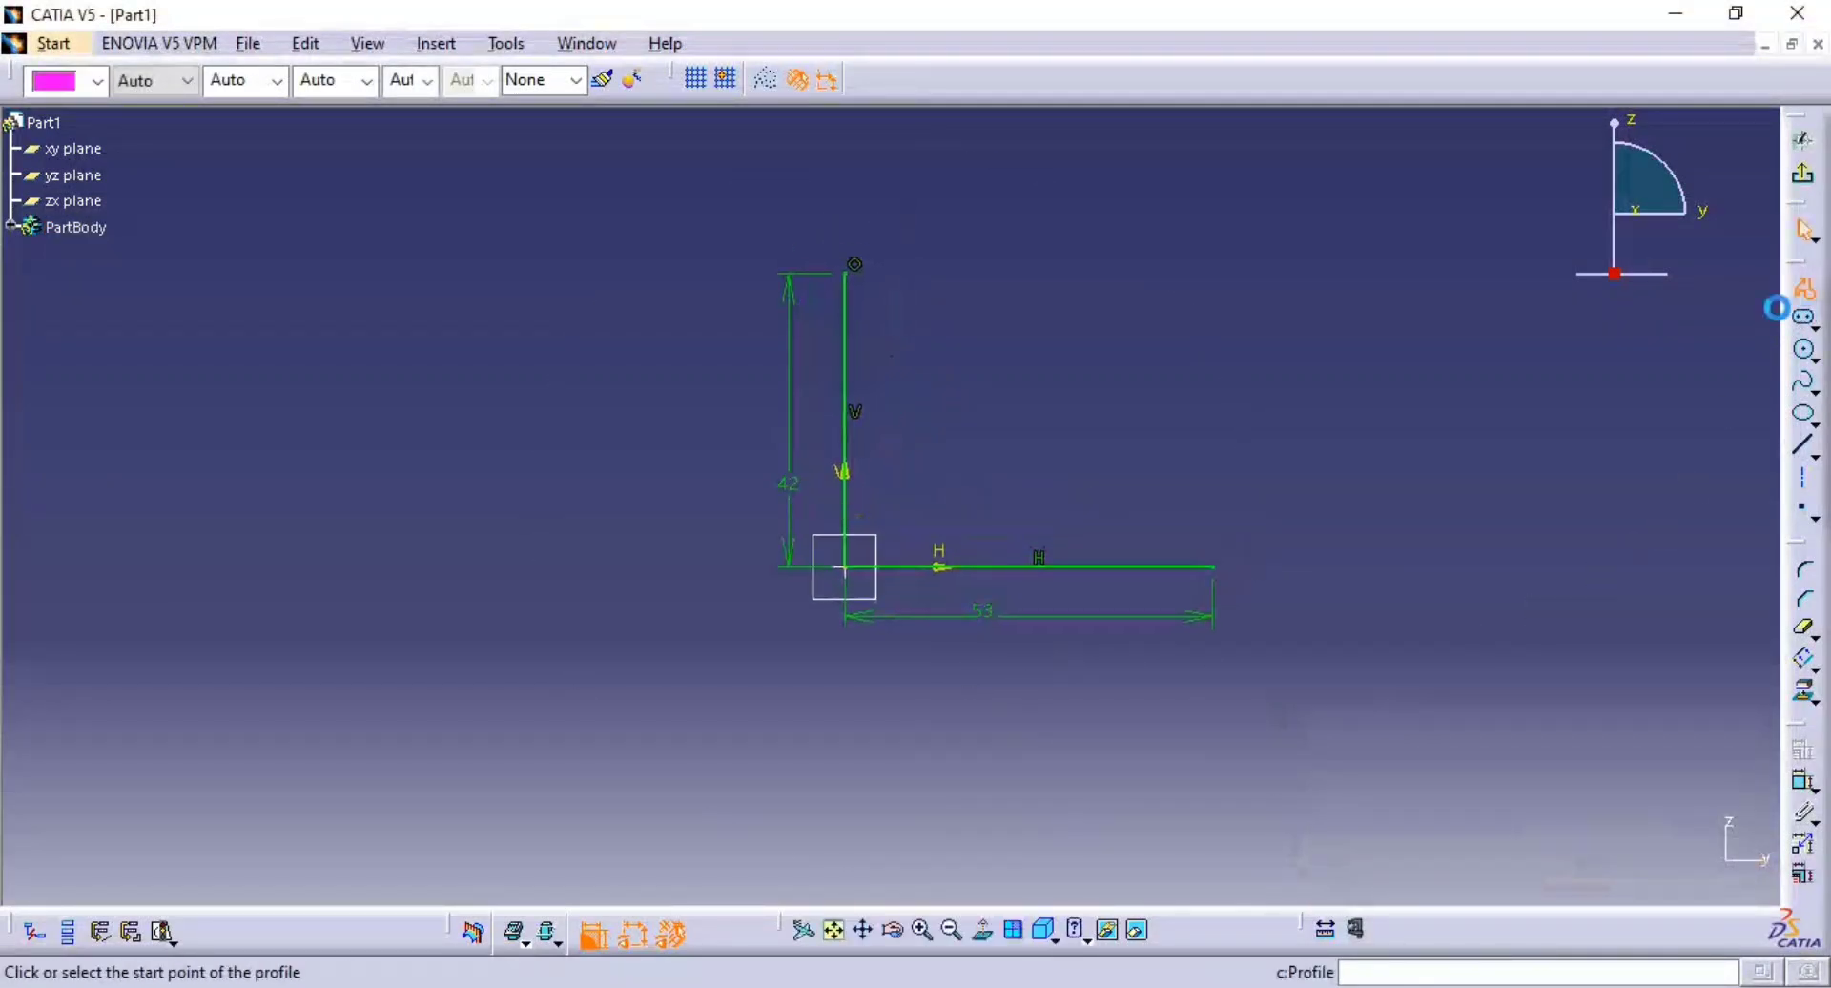
{"action": "left_click", "coordinate": [1214, 567]}
{"action": "left_click", "coordinate": [1213, 517]}
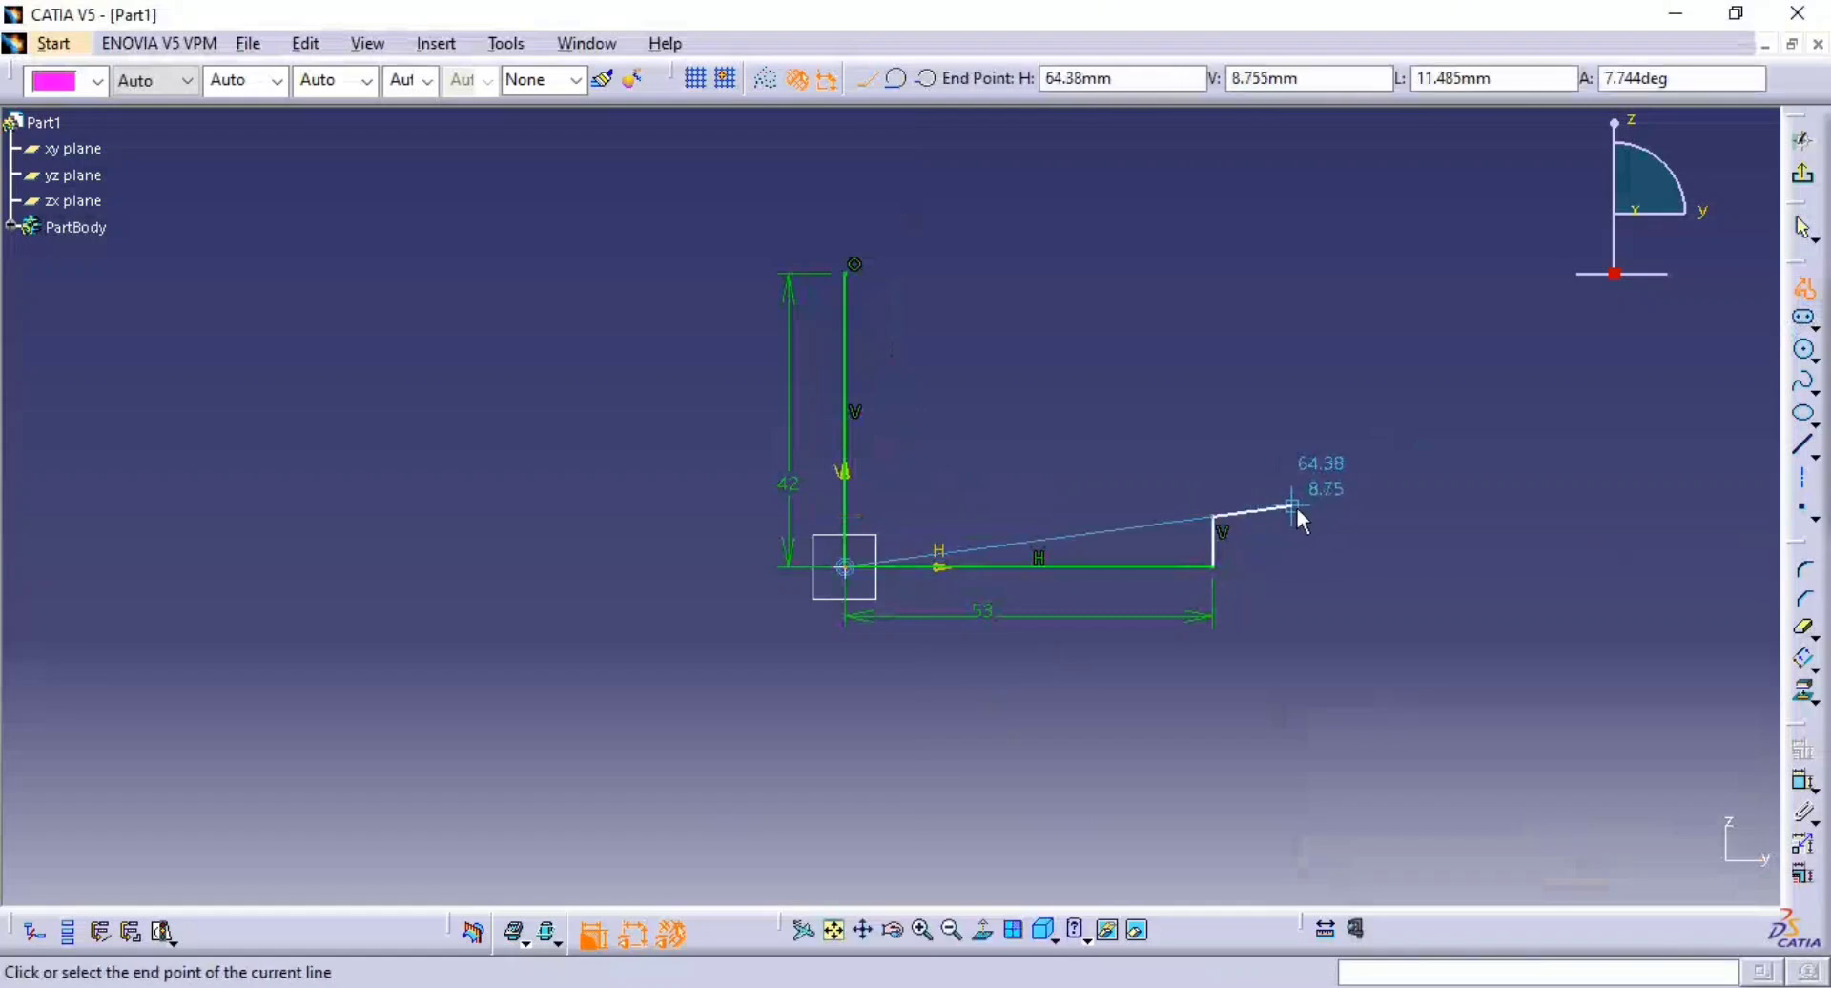
{"action": "left_click", "coordinate": [1307, 517]}
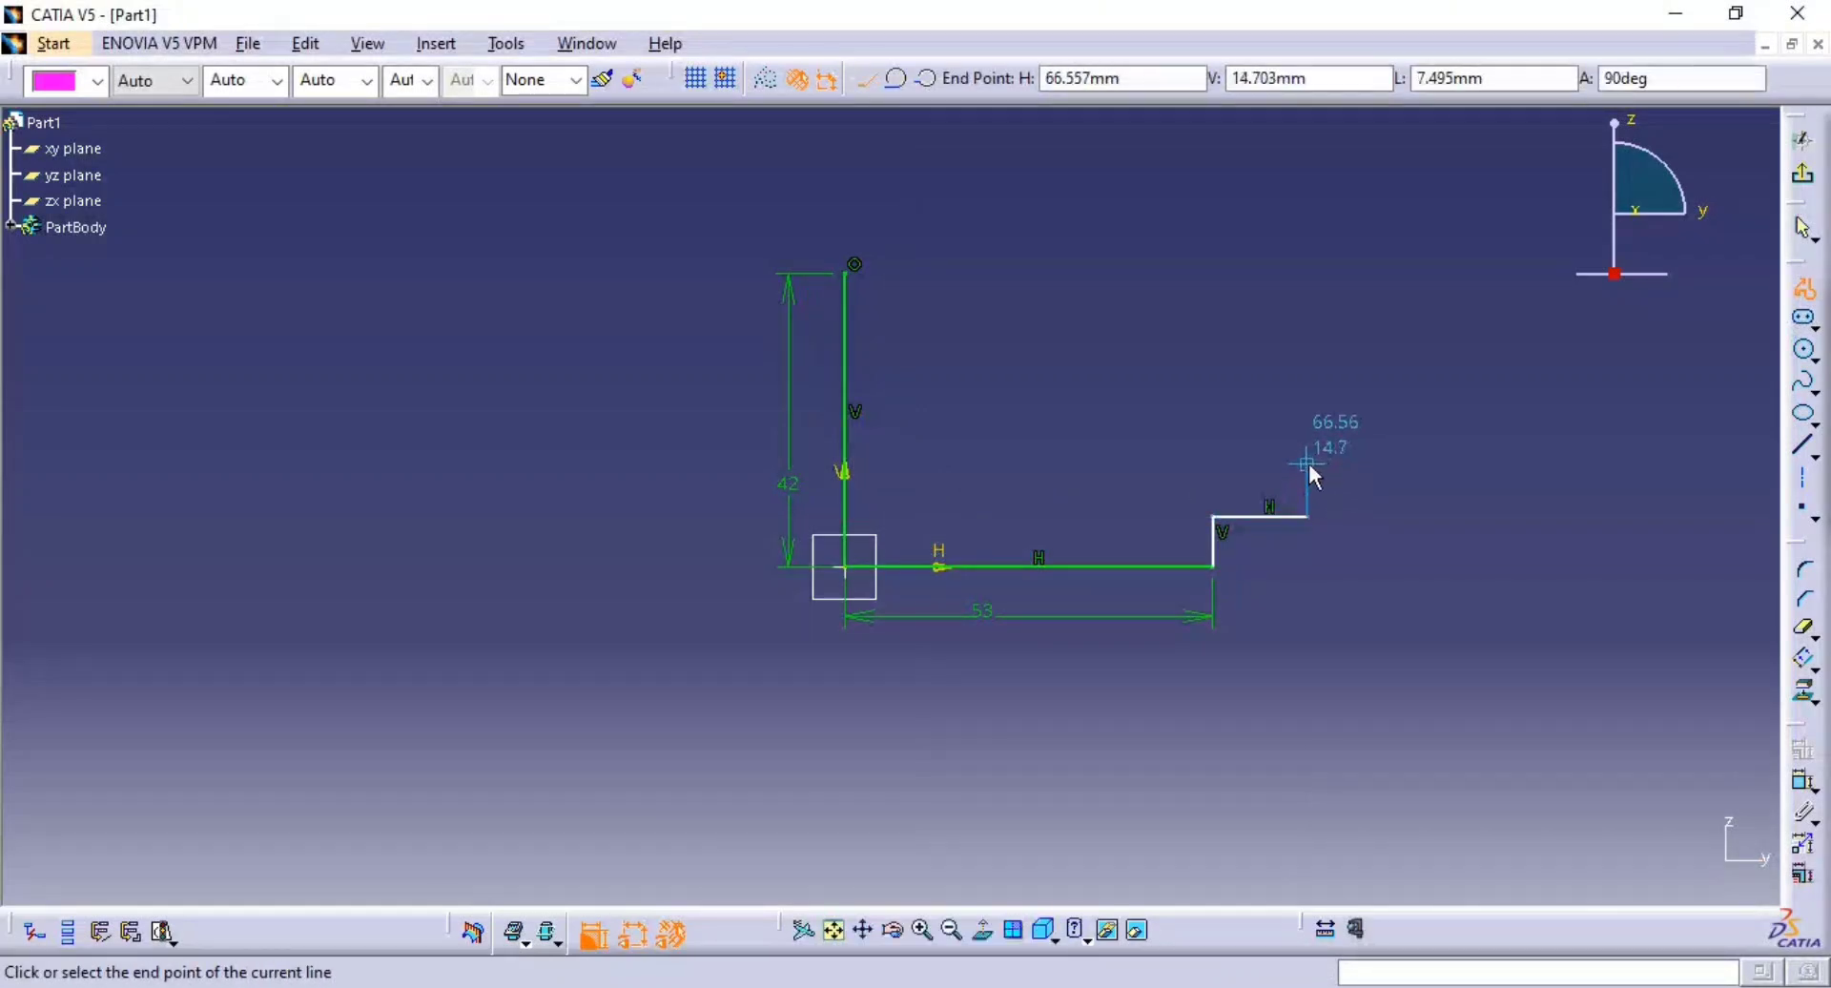
{"action": "left_click", "coordinate": [1307, 465]}
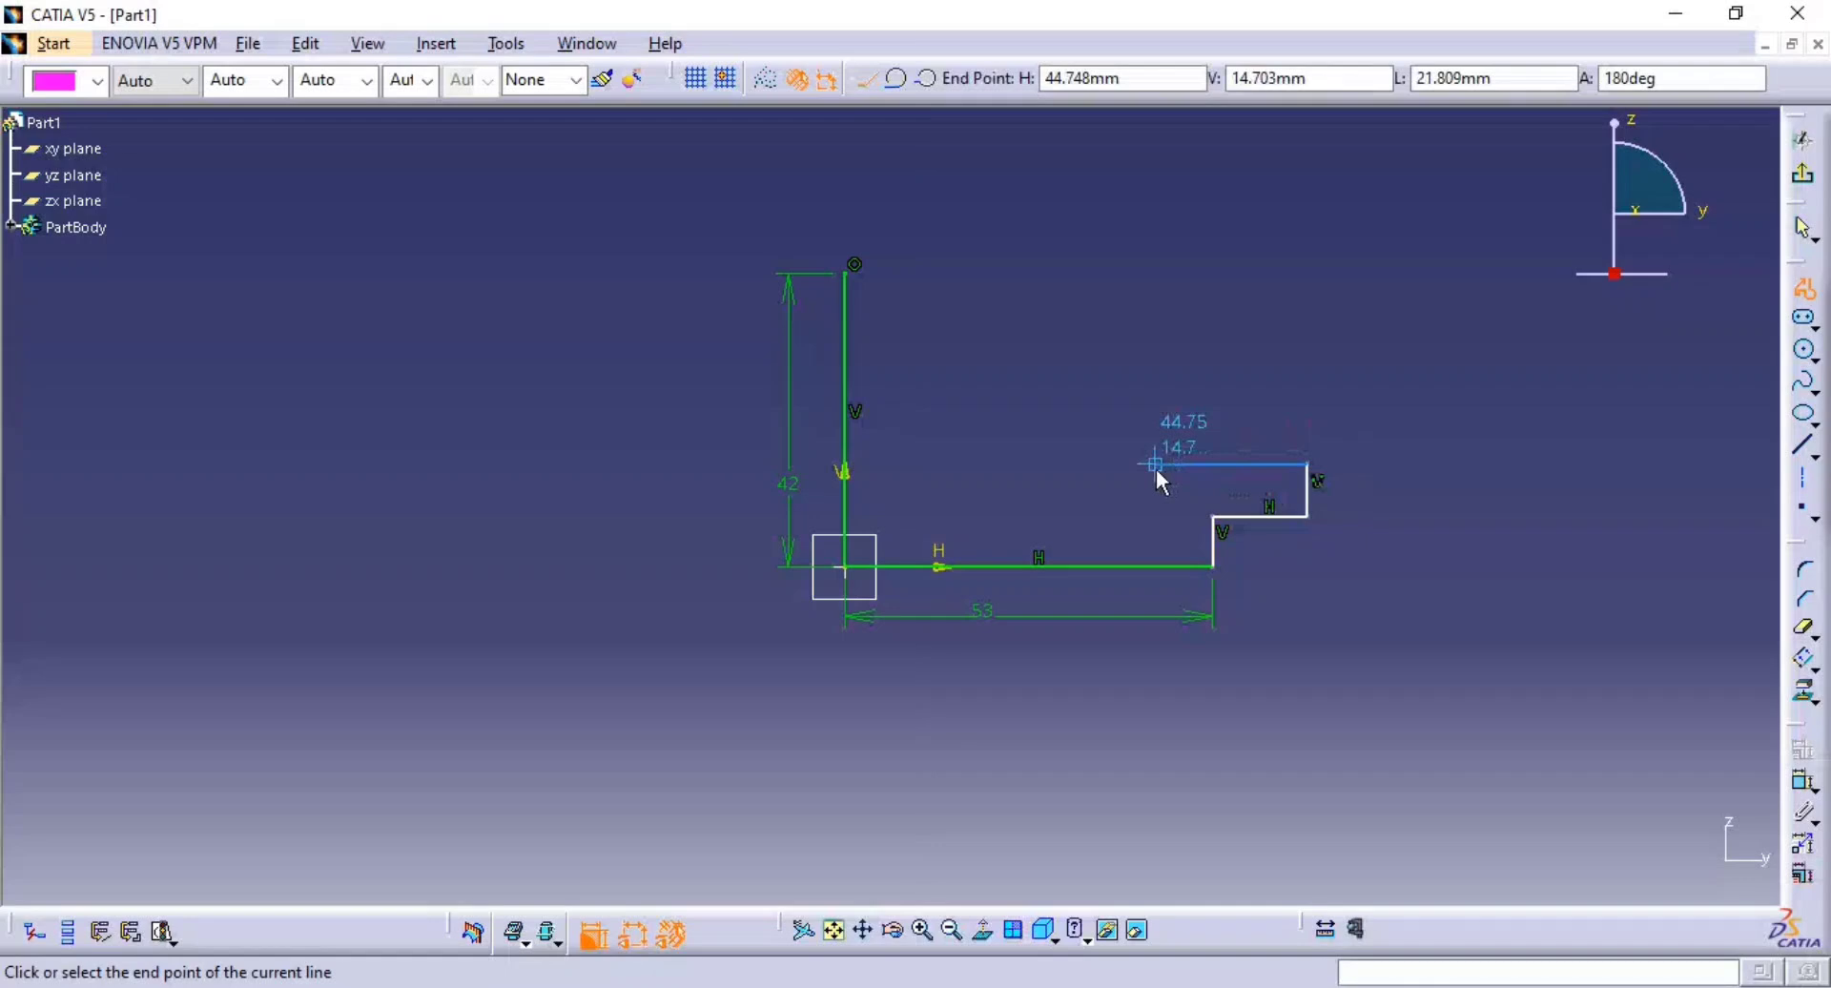
{"action": "left_click", "coordinate": [1112, 464]}
{"action": "left_click", "coordinate": [1112, 376]}
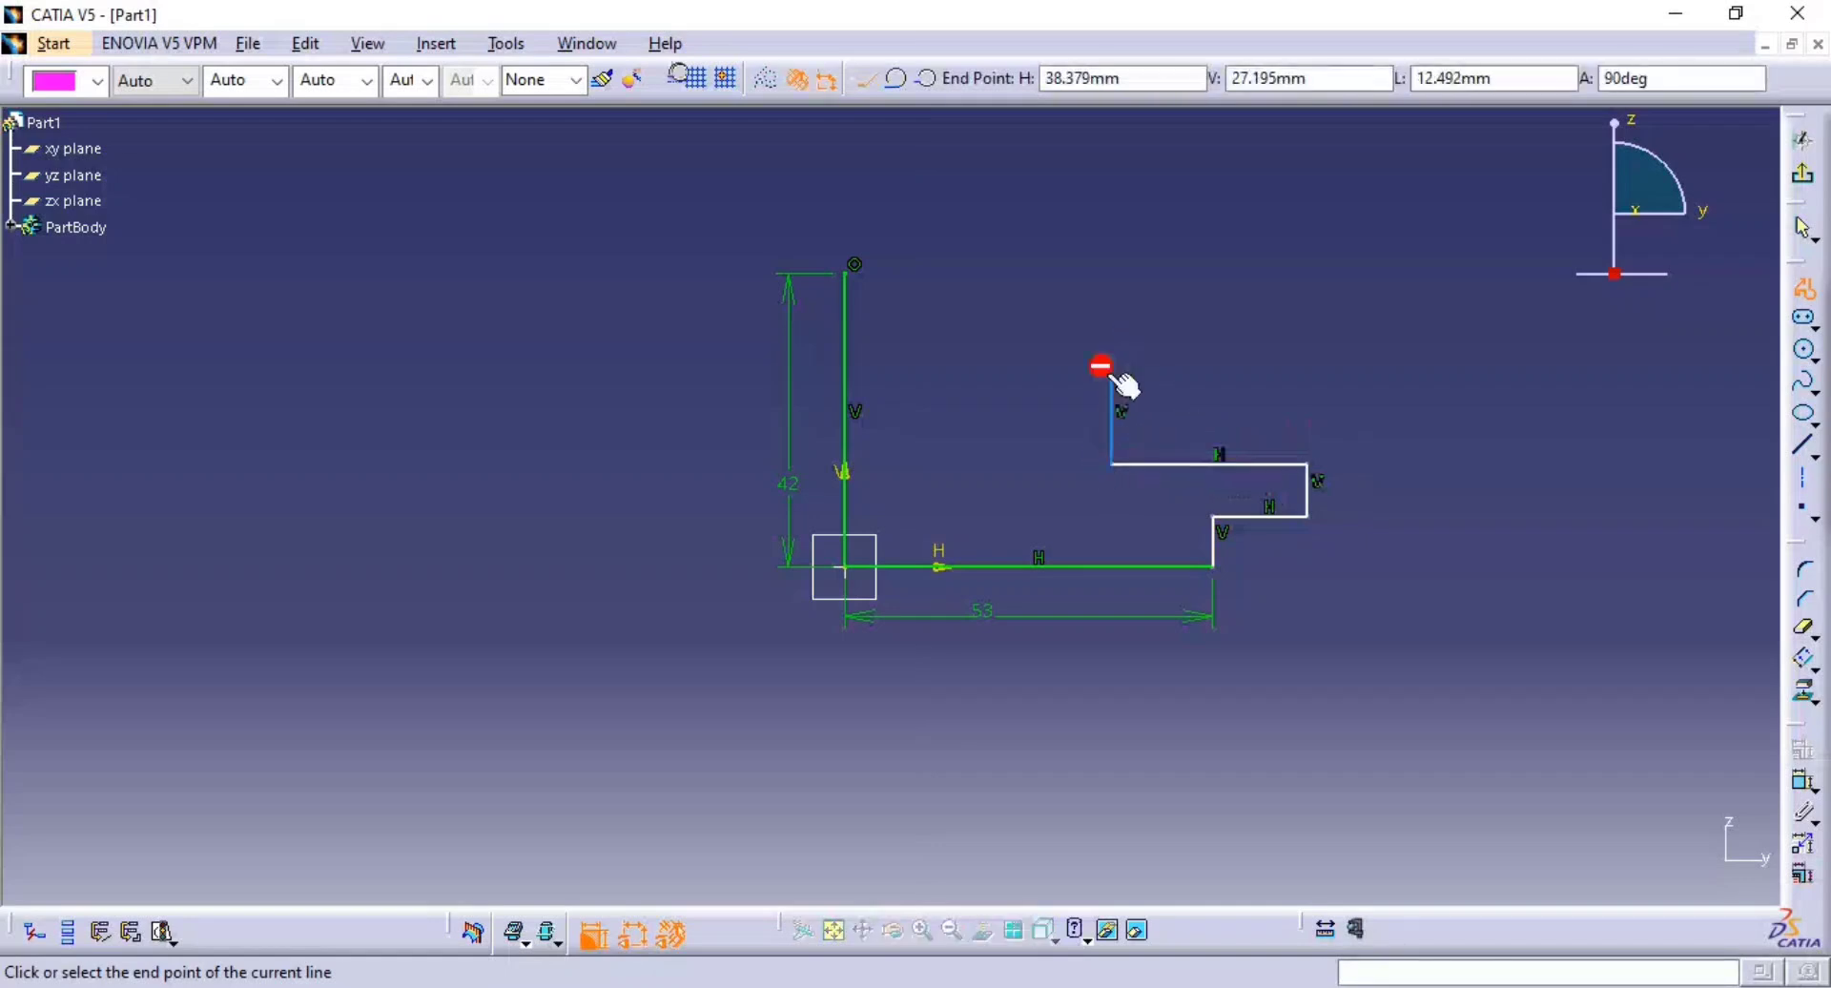
- Continue the profile with a short inward slant and a vertical line up to 42 mm height, closing it horizontally at the axis line's upper end
{"action": "middle_click_drag", "start_coordinate": [1109, 378], "coordinate": [1039, 196]}
{"action": "middle_click_drag", "start_coordinate": [1040, 196], "coordinate": [929, 759]}
{"action": "middle_click_drag", "start_coordinate": [935, 925], "coordinate": [944, 739]}
{"action": "middle_click_drag", "start_coordinate": [965, 819], "coordinate": [902, 523]}
{"action": "middle_click_drag", "start_coordinate": [978, 733], "coordinate": [933, 518]}
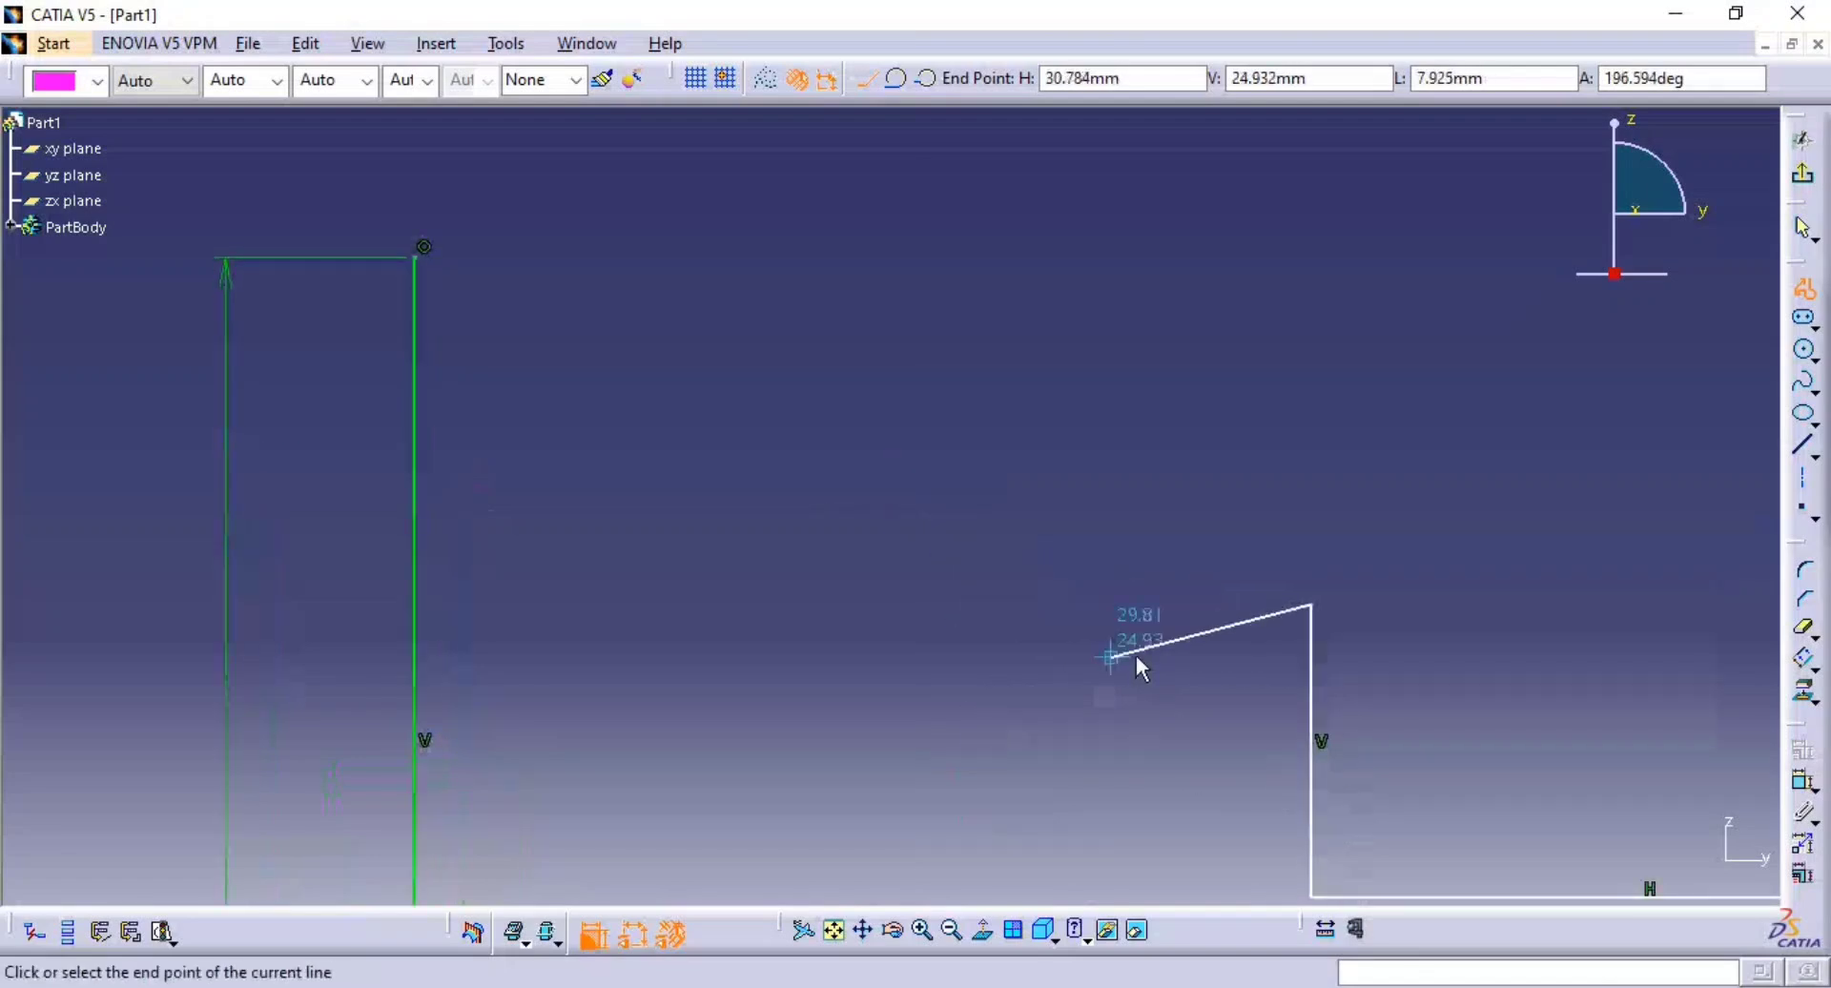
{"action": "left_click", "coordinate": [1287, 578]}
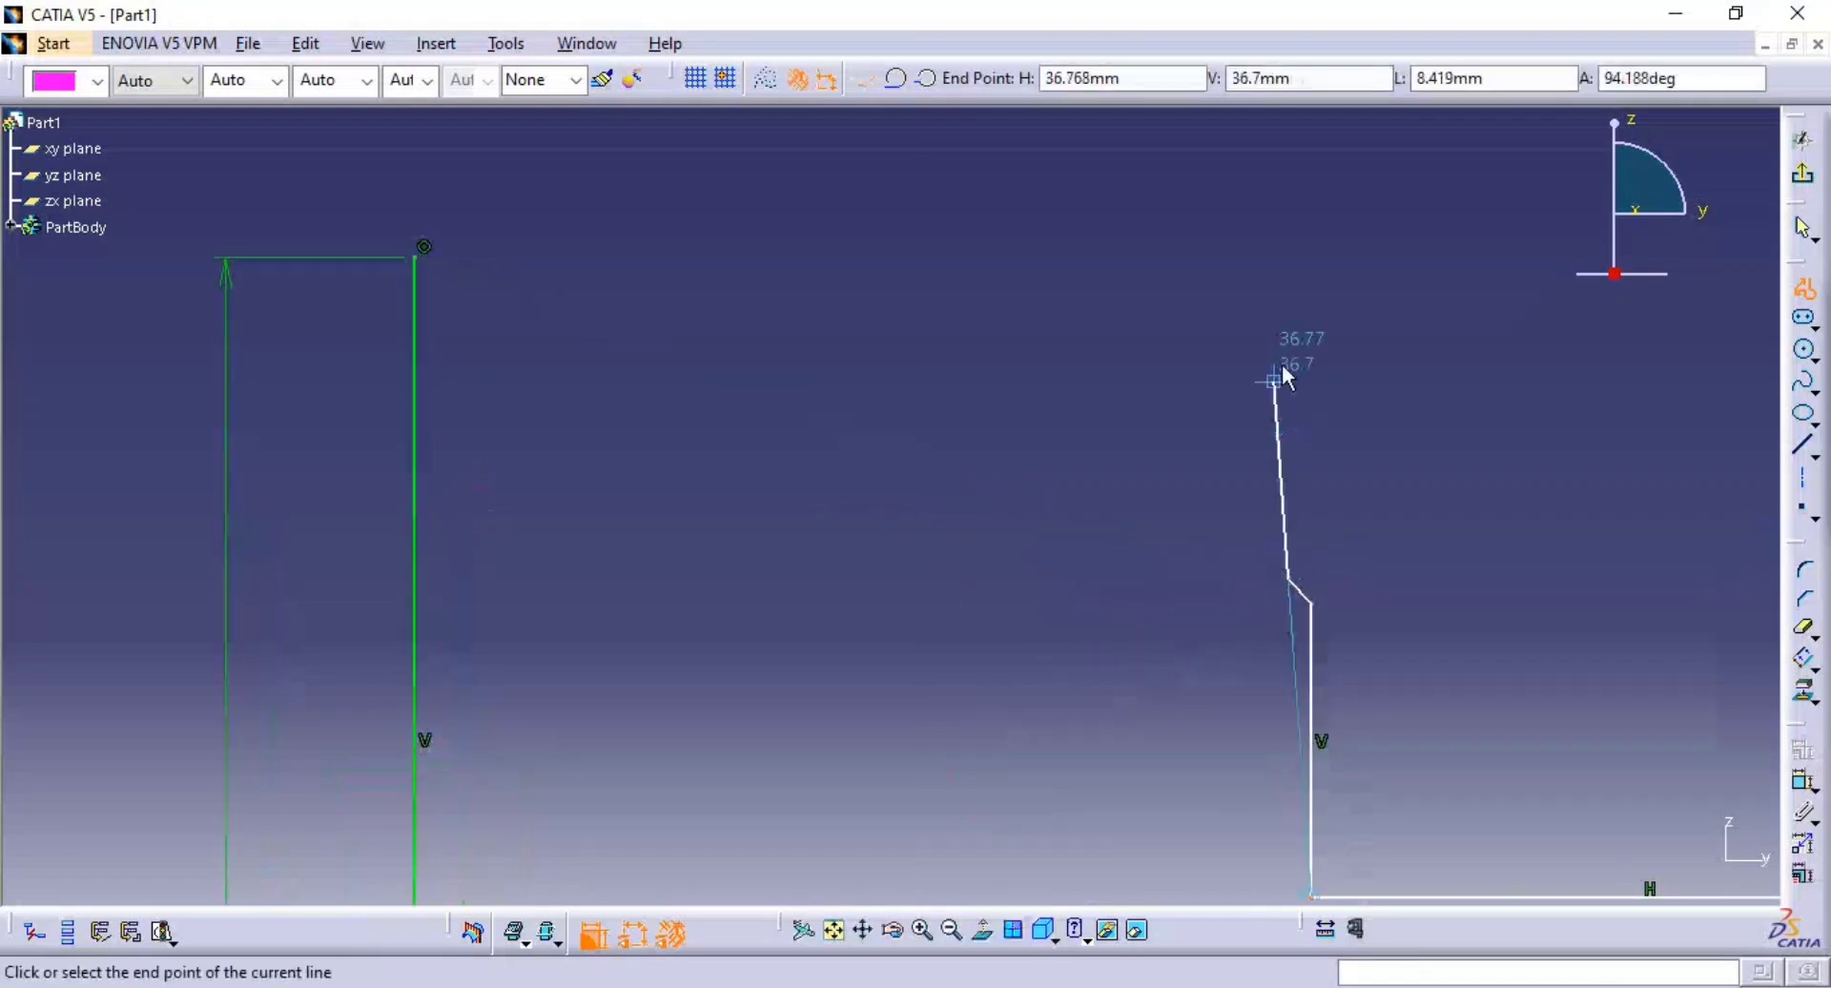
{"action": "left_click", "coordinate": [1291, 256]}
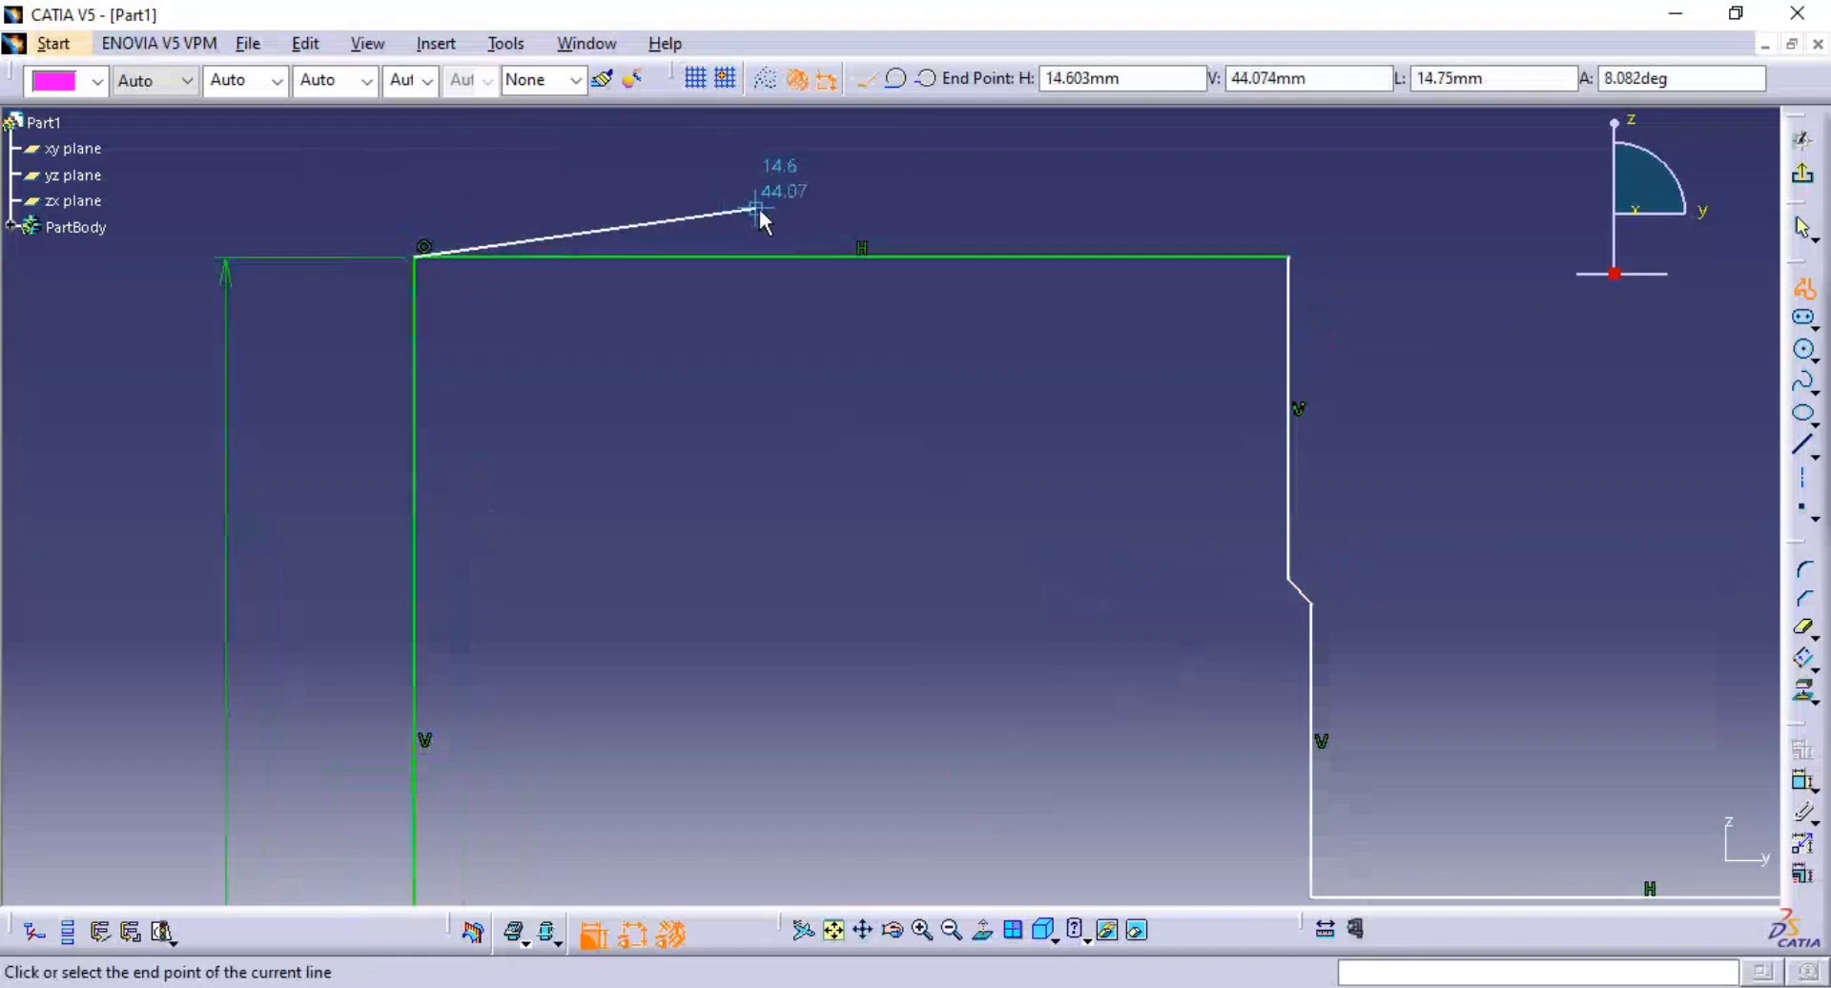
{"action": "key", "text": "Escape"}
{"action": "key", "text": "Escape"}
- Dimension the short vertical line at the base line's outer end and set its length to 8 mm
{"action": "mouse_move", "coordinate": [964, 349]}
{"action": "middle_mouse_down"}
{"action": "mouse_move", "coordinate": [943, 301]}
{"action": "mouse_move", "coordinate": [938, 410]}
{"action": "middle_mouse_up"}
{"action": "left_click", "coordinate": [928, 286]}
{"action": "middle_click_drag", "start_coordinate": [938, 409], "coordinate": [638, 199]}
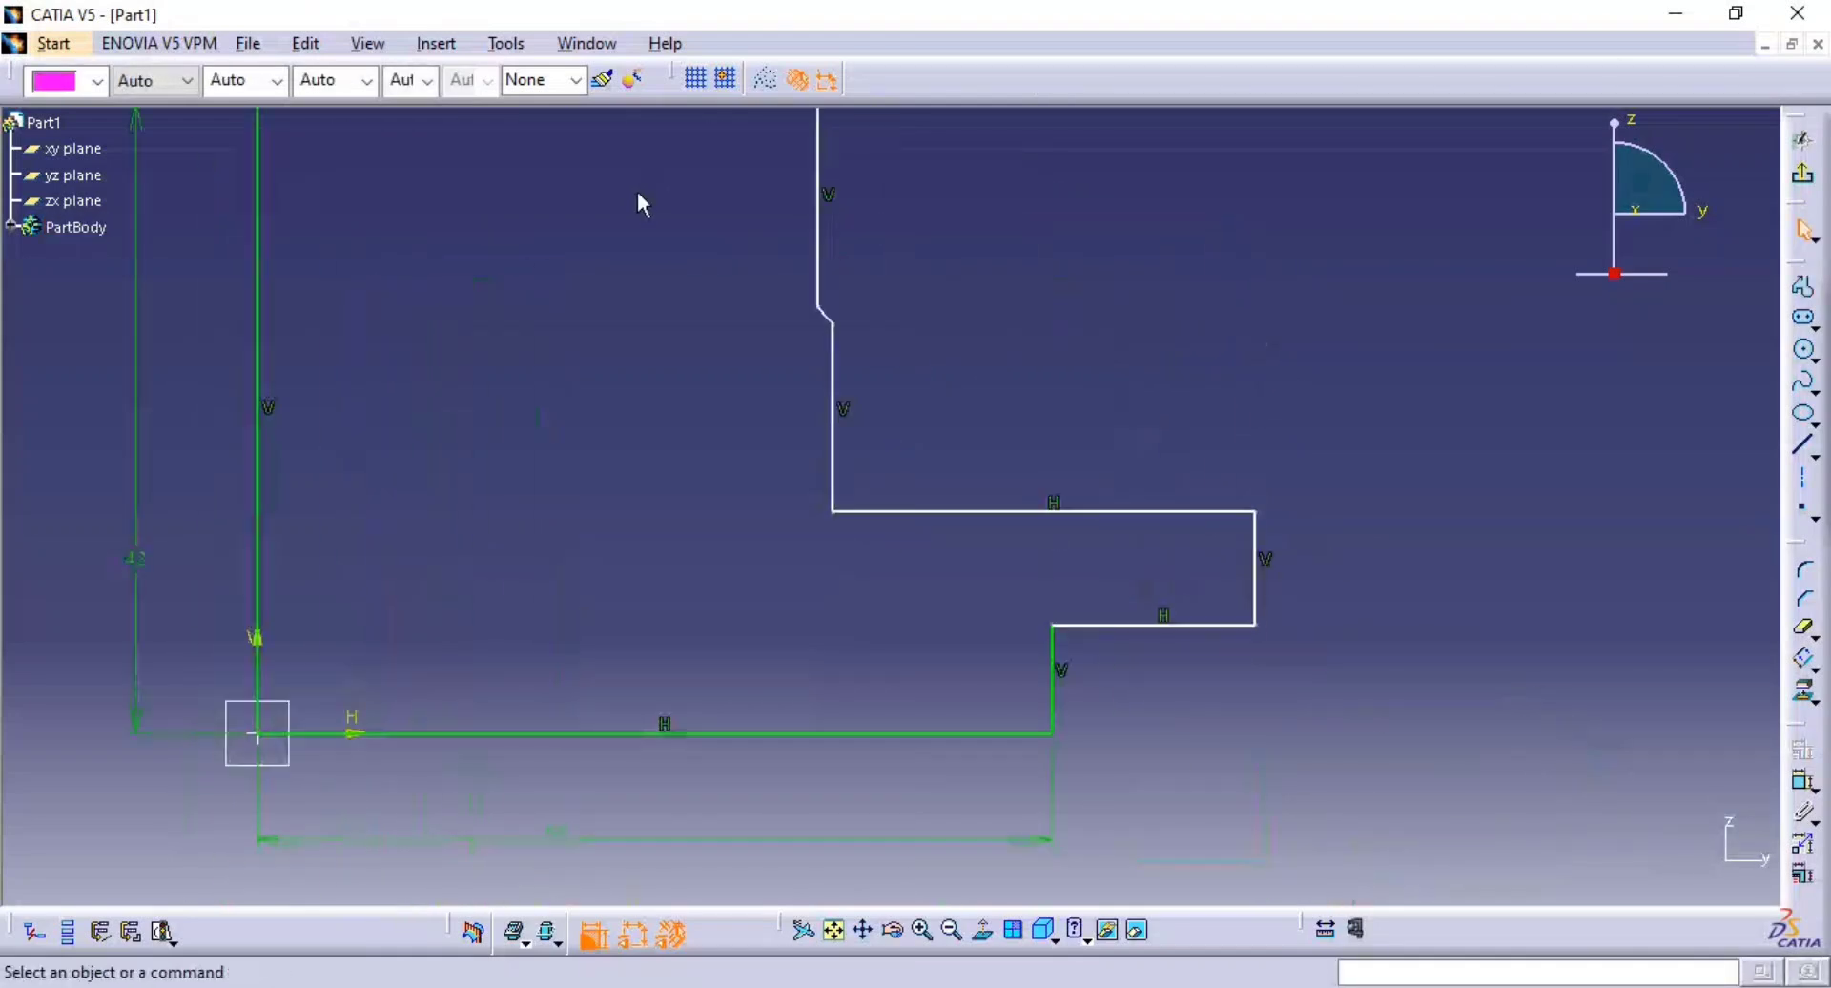
{"action": "middle_click_drag", "start_coordinate": [1046, 380], "coordinate": [1021, 329]}
{"action": "left_click", "coordinate": [1046, 380]}
{"action": "middle_click_drag", "start_coordinate": [1226, 312], "coordinate": [1146, 253]}
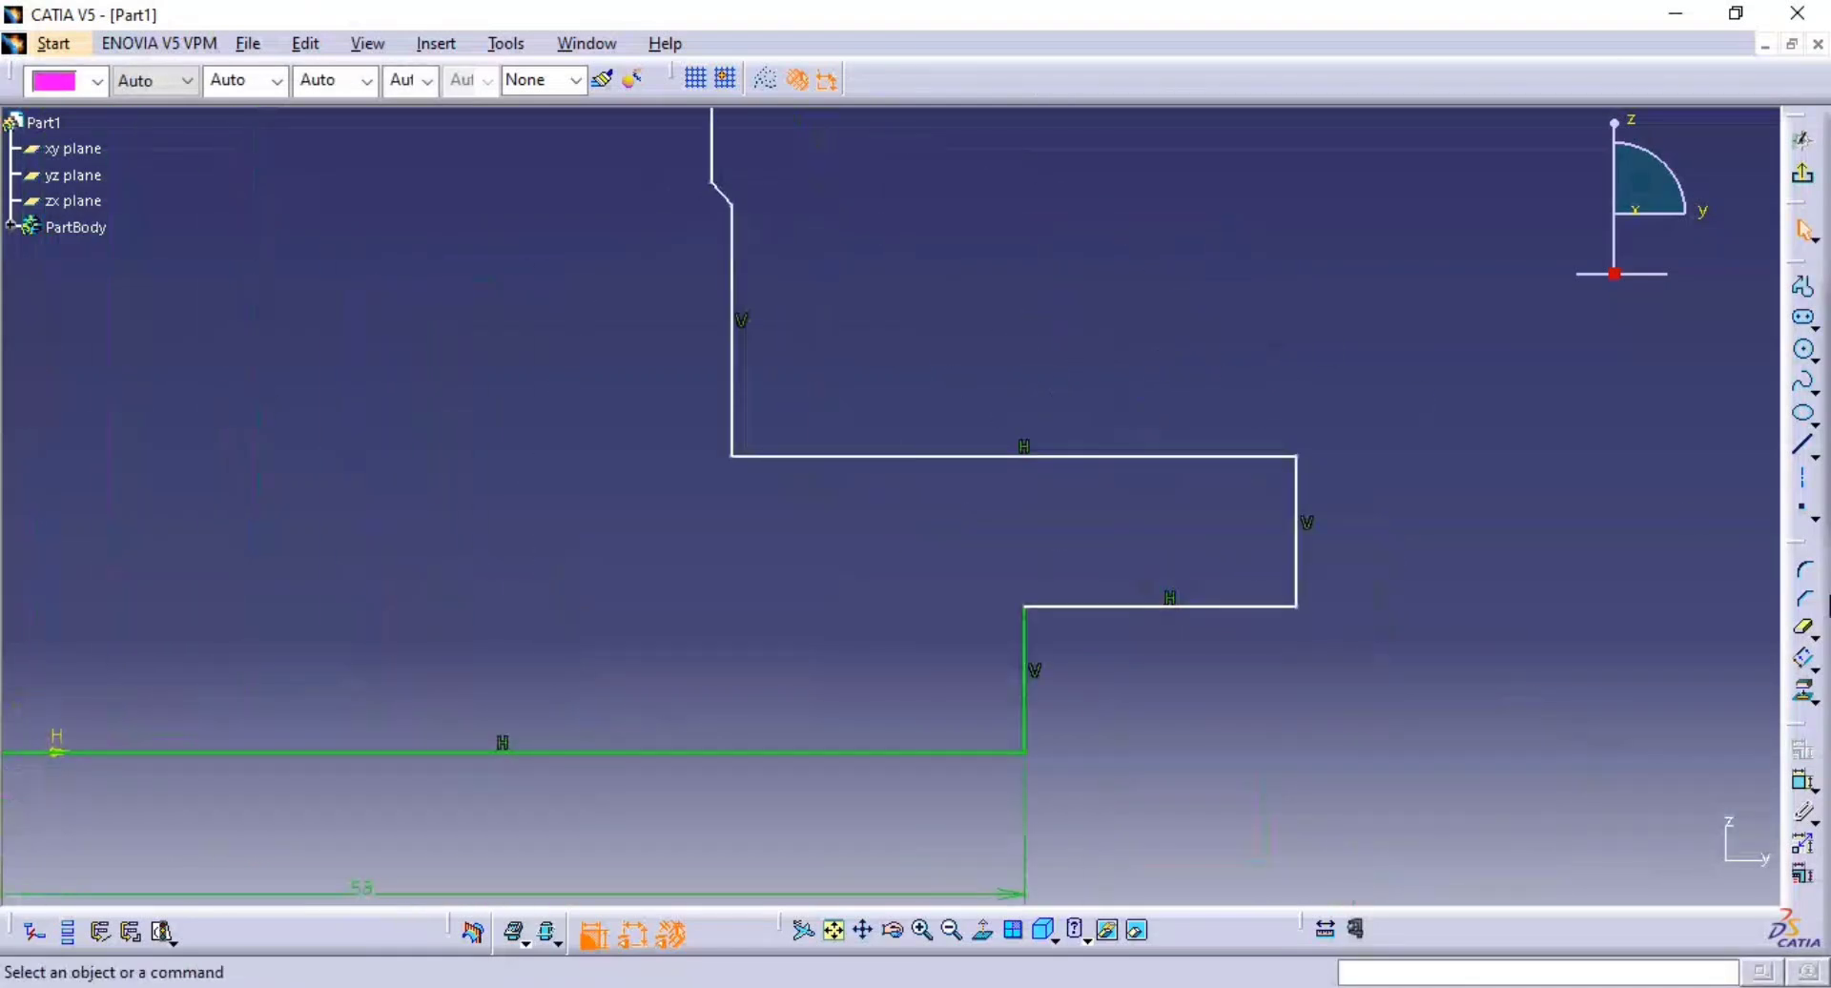
{"action": "left_click", "coordinate": [1803, 783]}
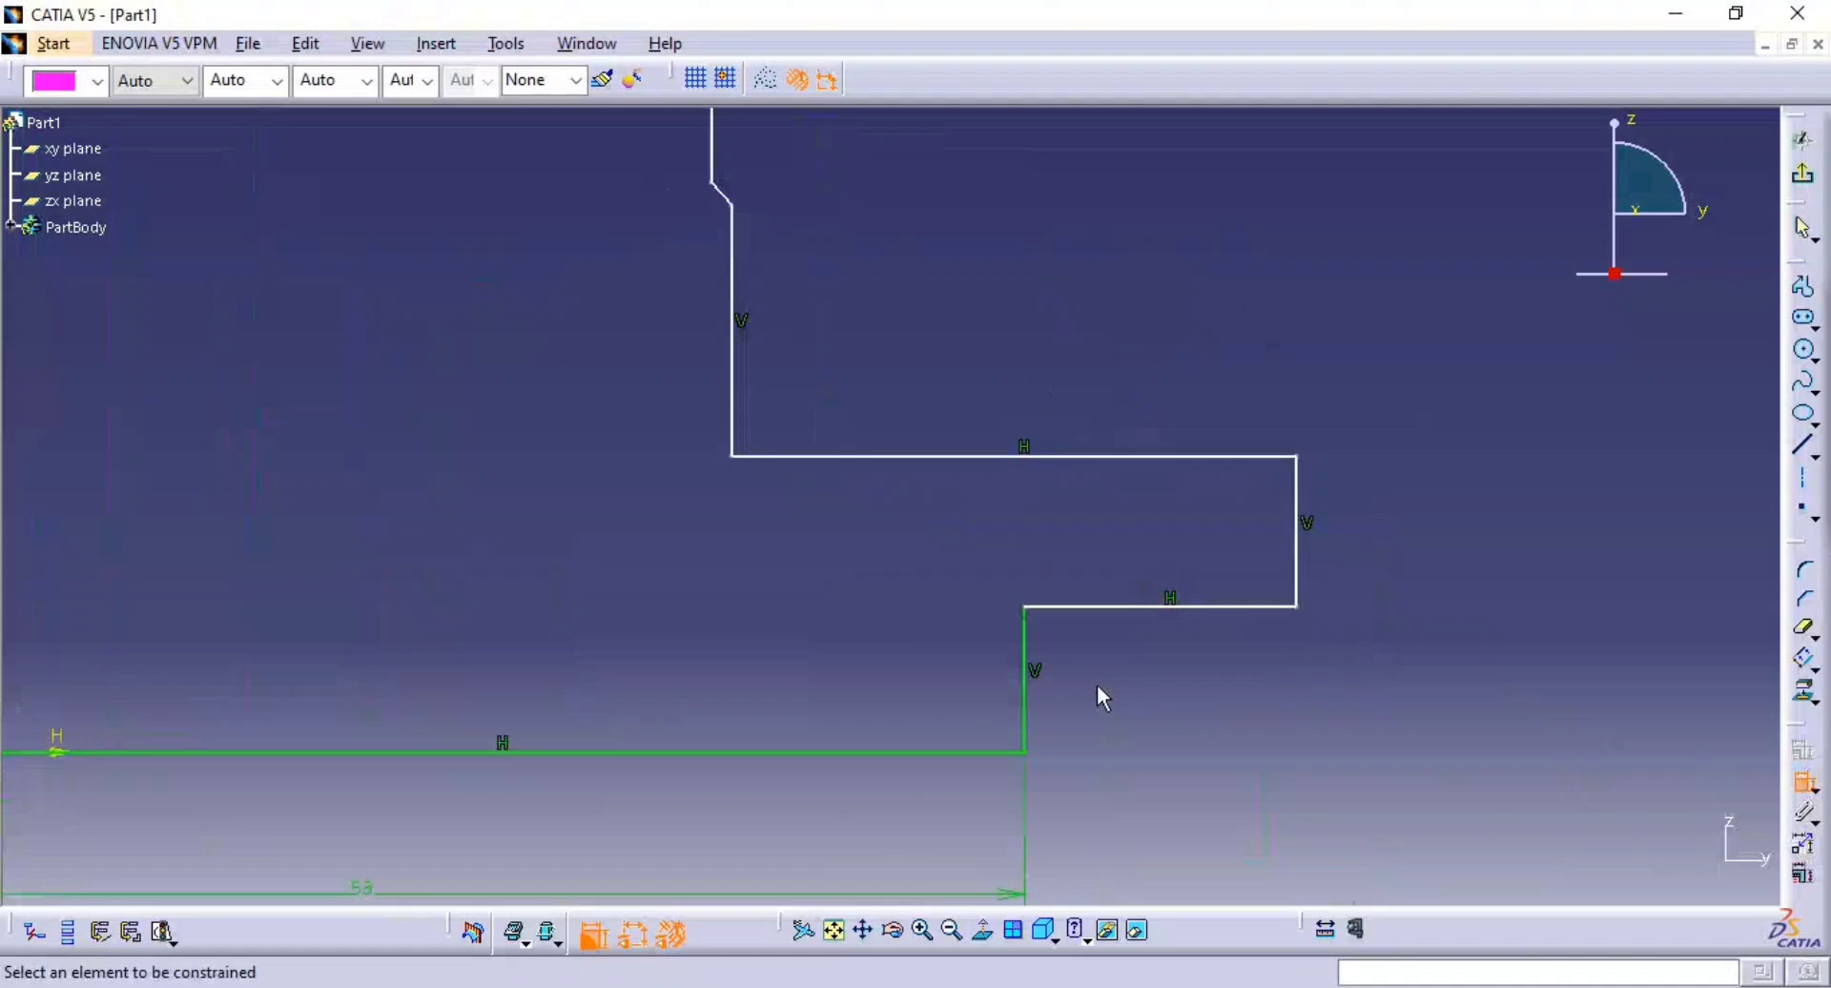
{"action": "left_click", "coordinate": [1023, 679]}
{"action": "left_click", "coordinate": [1359, 685]}
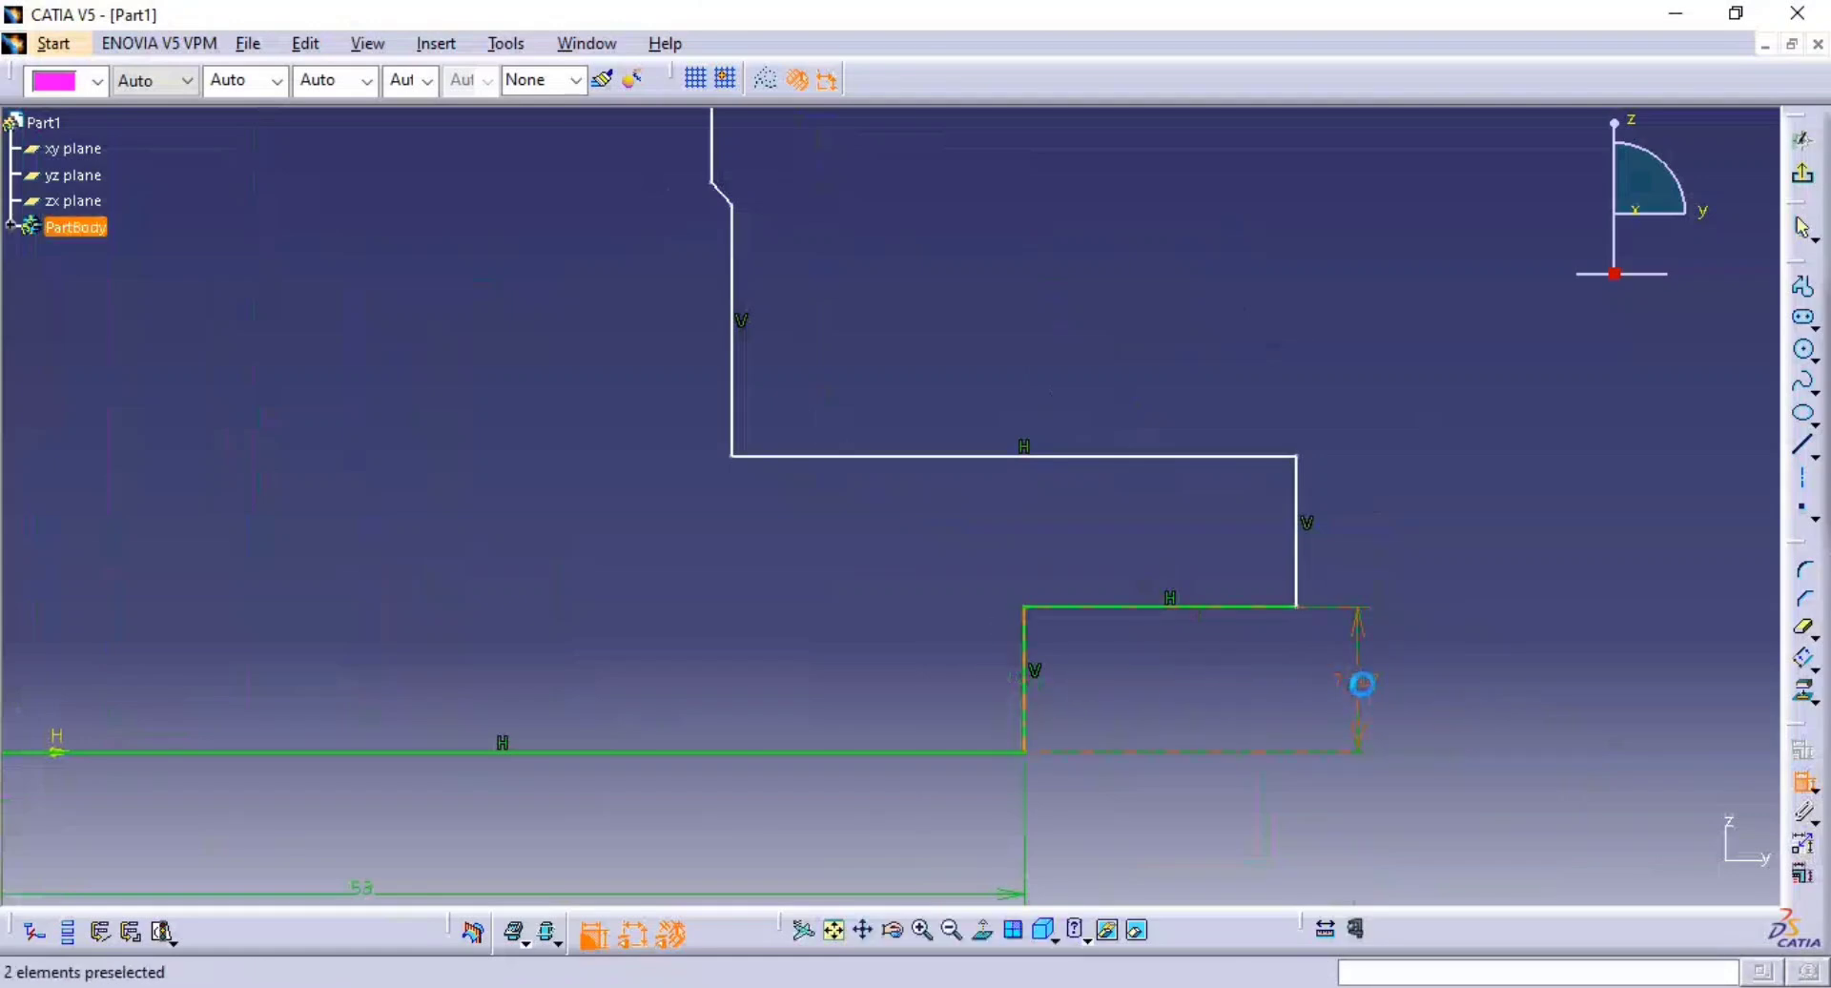
{"action": "key", "text": "alt+Tab"}
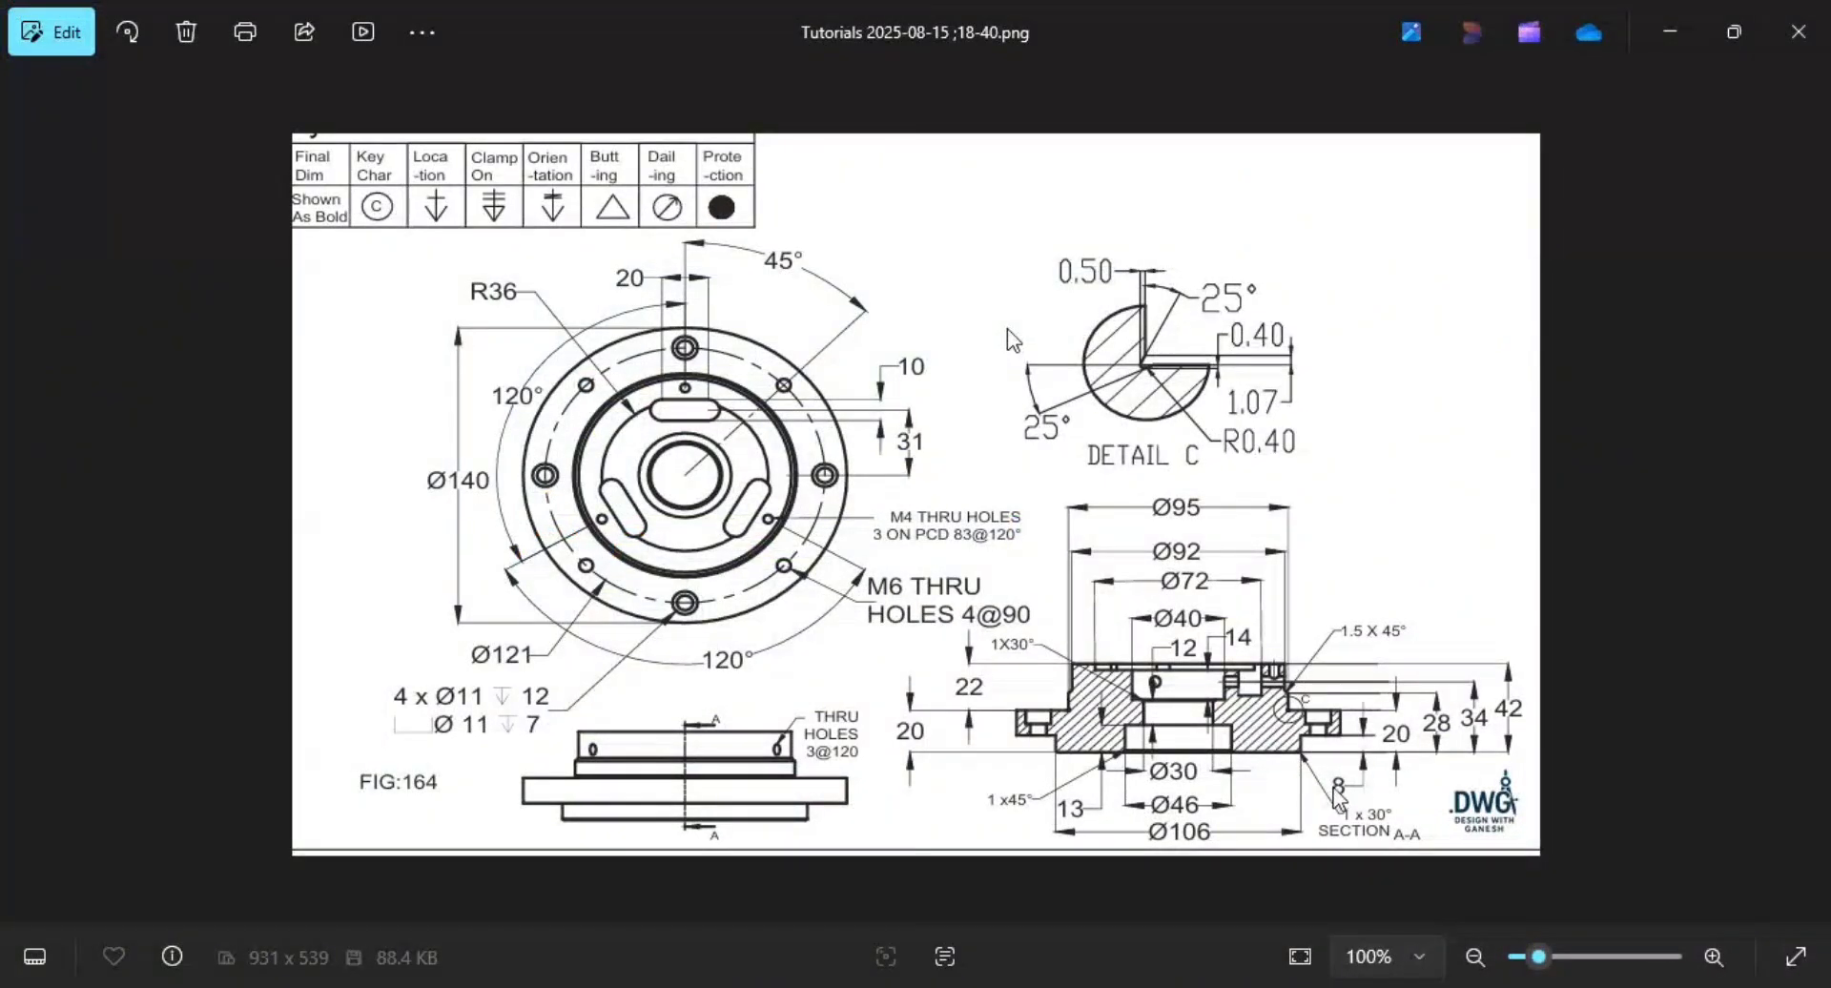
{"action": "key", "text": "alt+Tab"}
{"action": "double_click", "coordinate": [1356, 679]}
{"action": "type", "text": "8"}
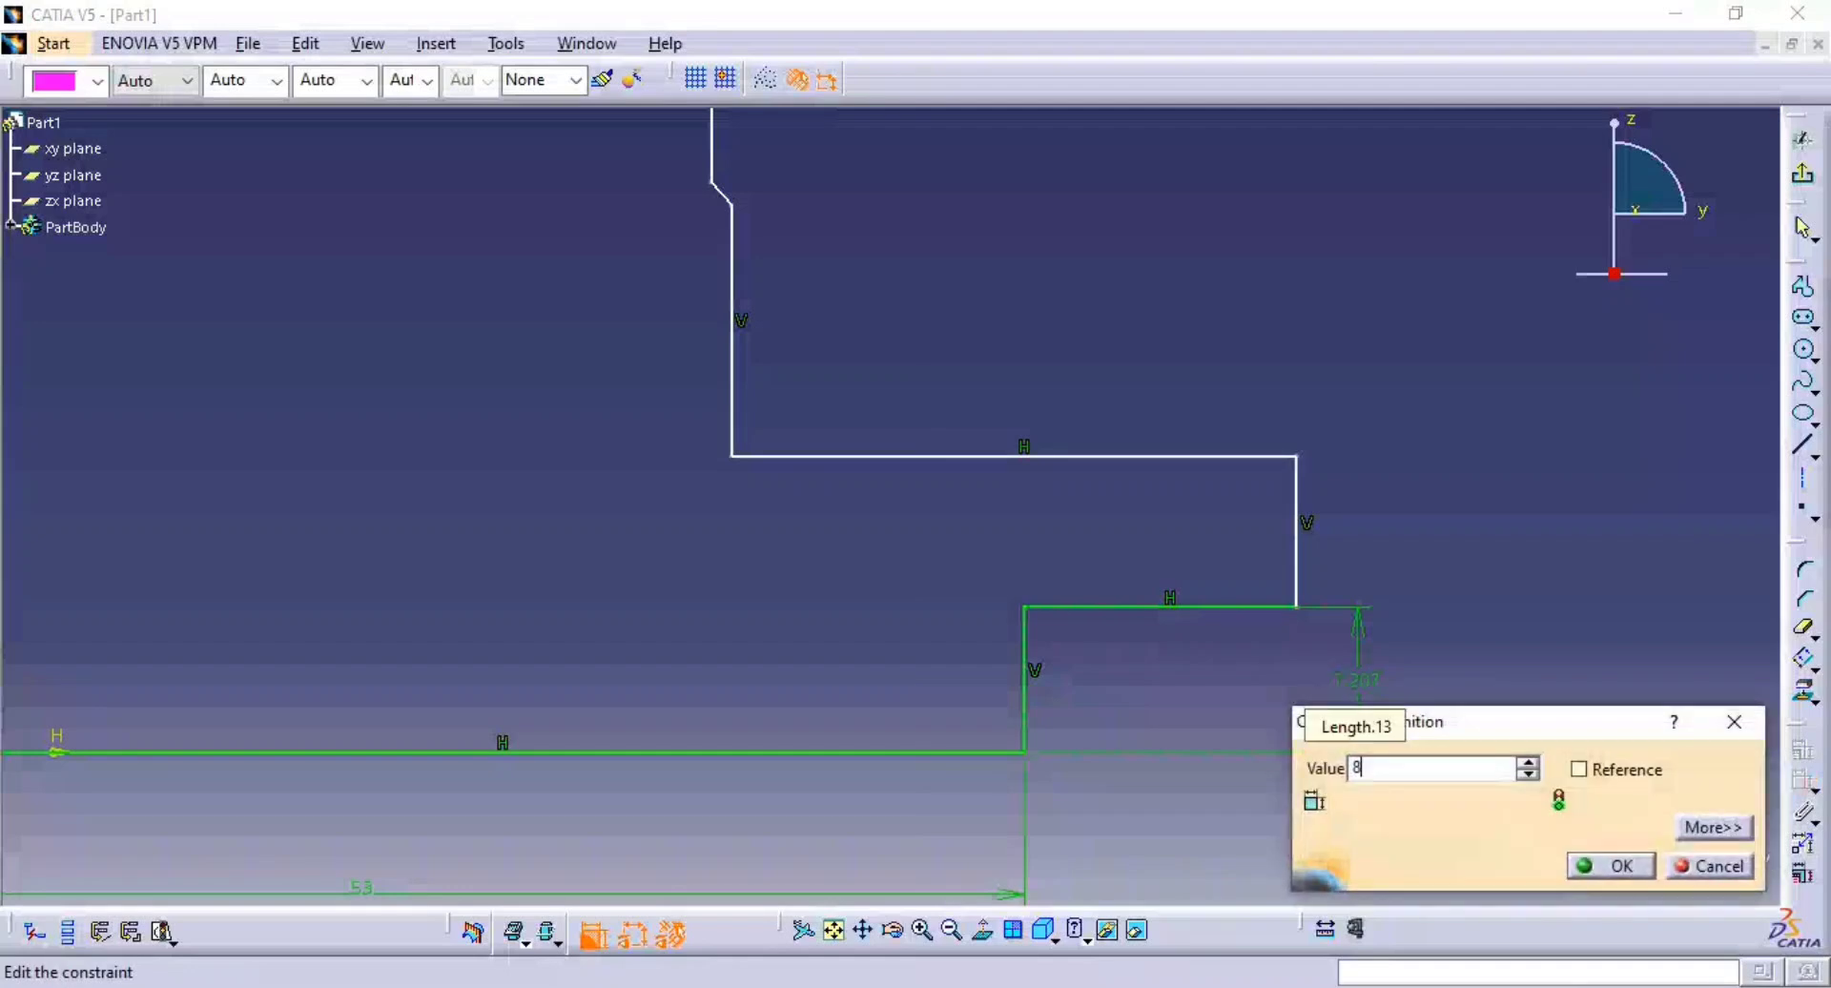
{"action": "key", "text": "Return"}
- Dimension the flange's upper horizontal line from the base line and set the distance to 20 mm
{"action": "left_click", "coordinate": [1218, 457]}
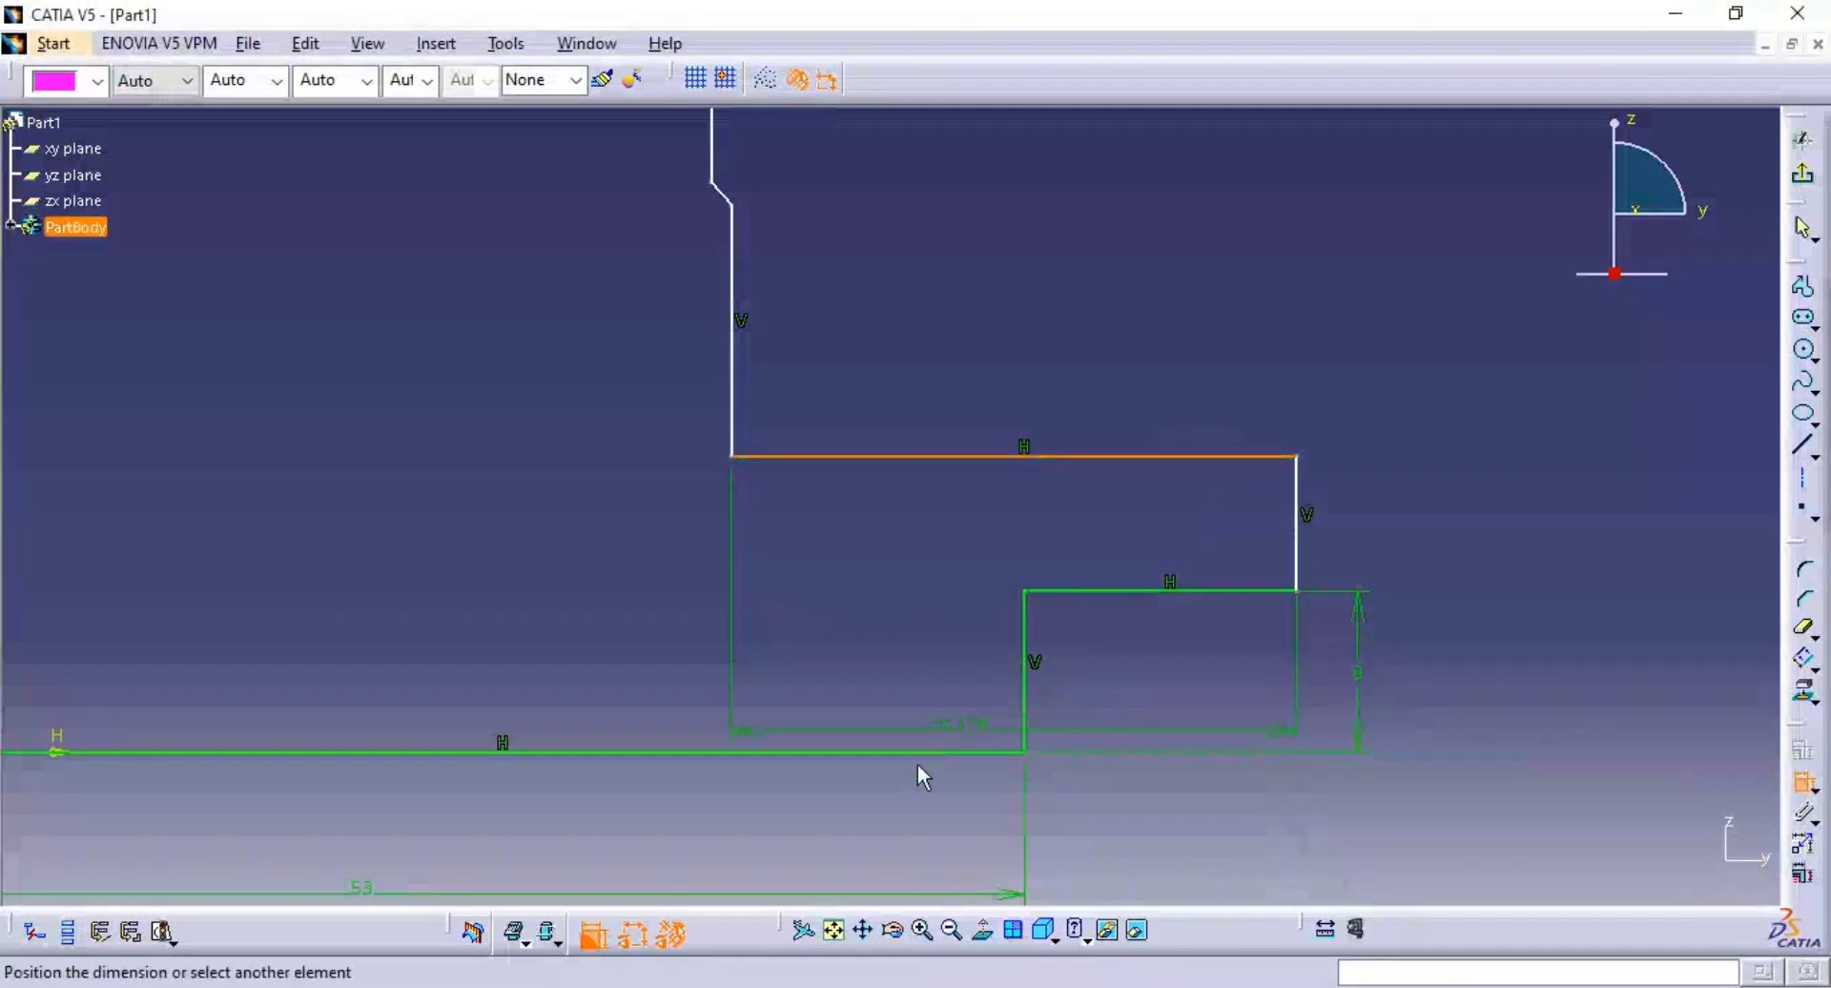
{"action": "left_click", "coordinate": [972, 755]}
{"action": "left_click", "coordinate": [1421, 679]}
{"action": "key", "text": "alt+Tab"}
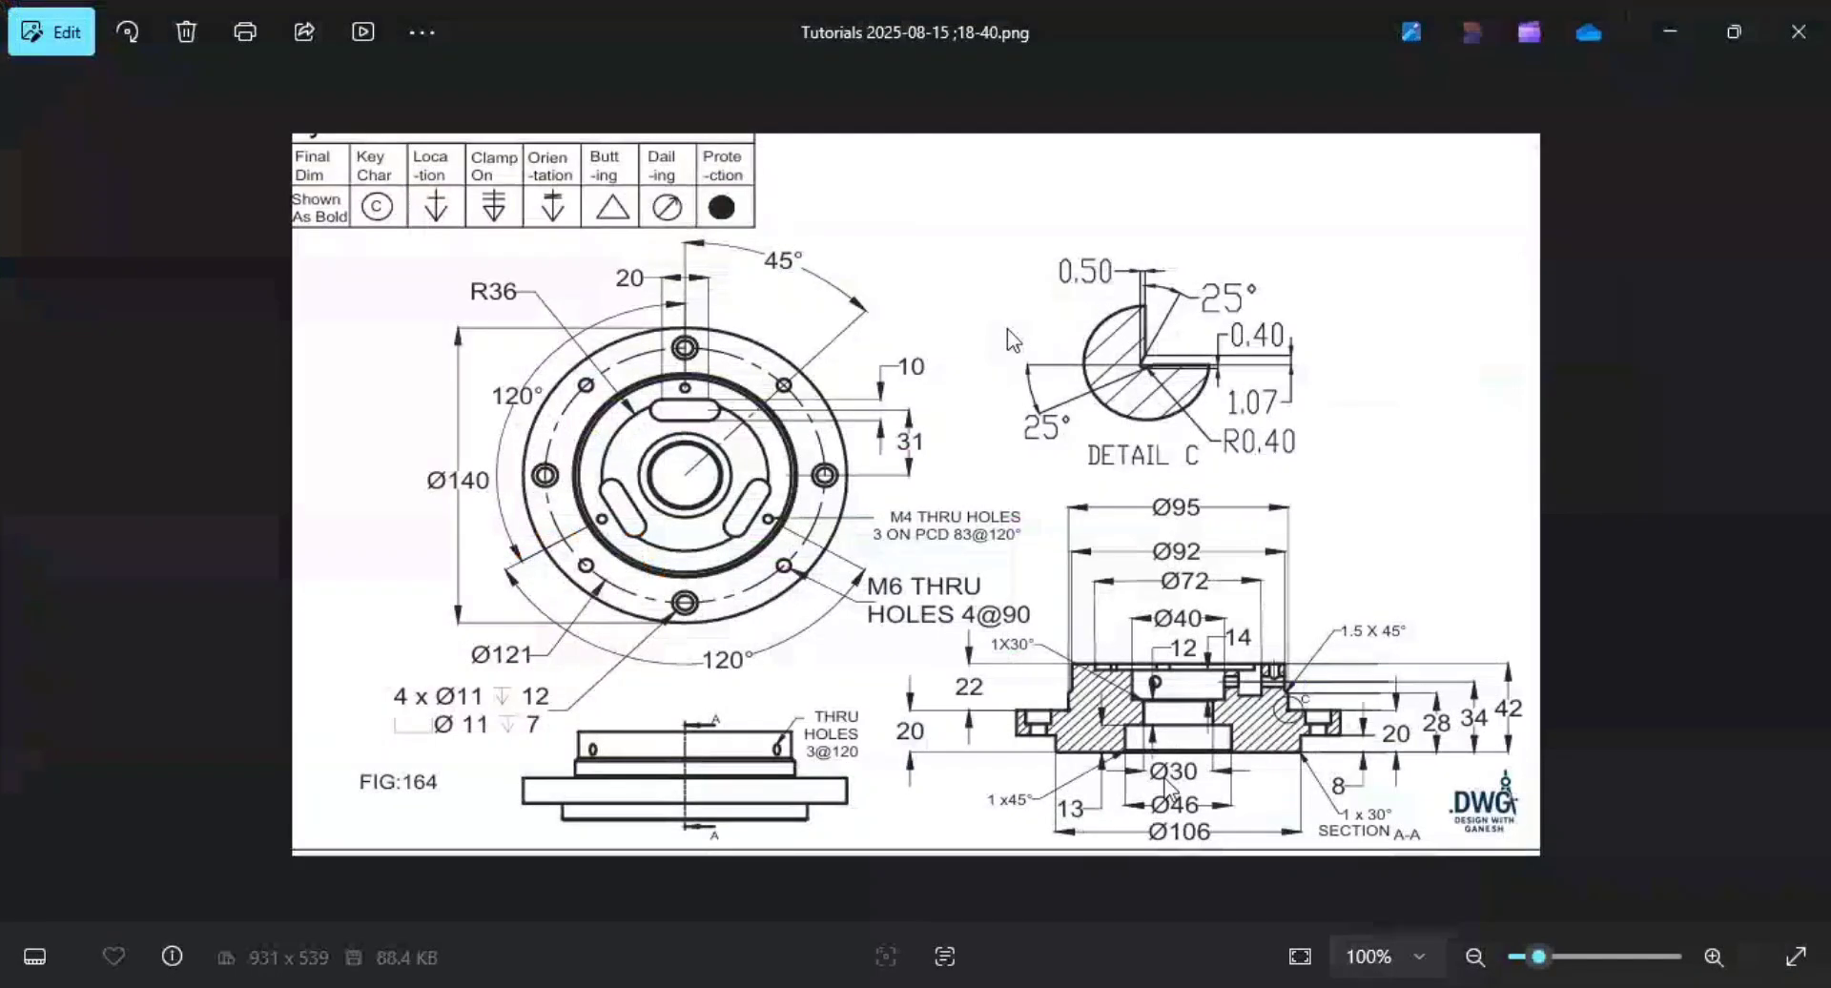
{"action": "key", "text": "alt+Tab"}
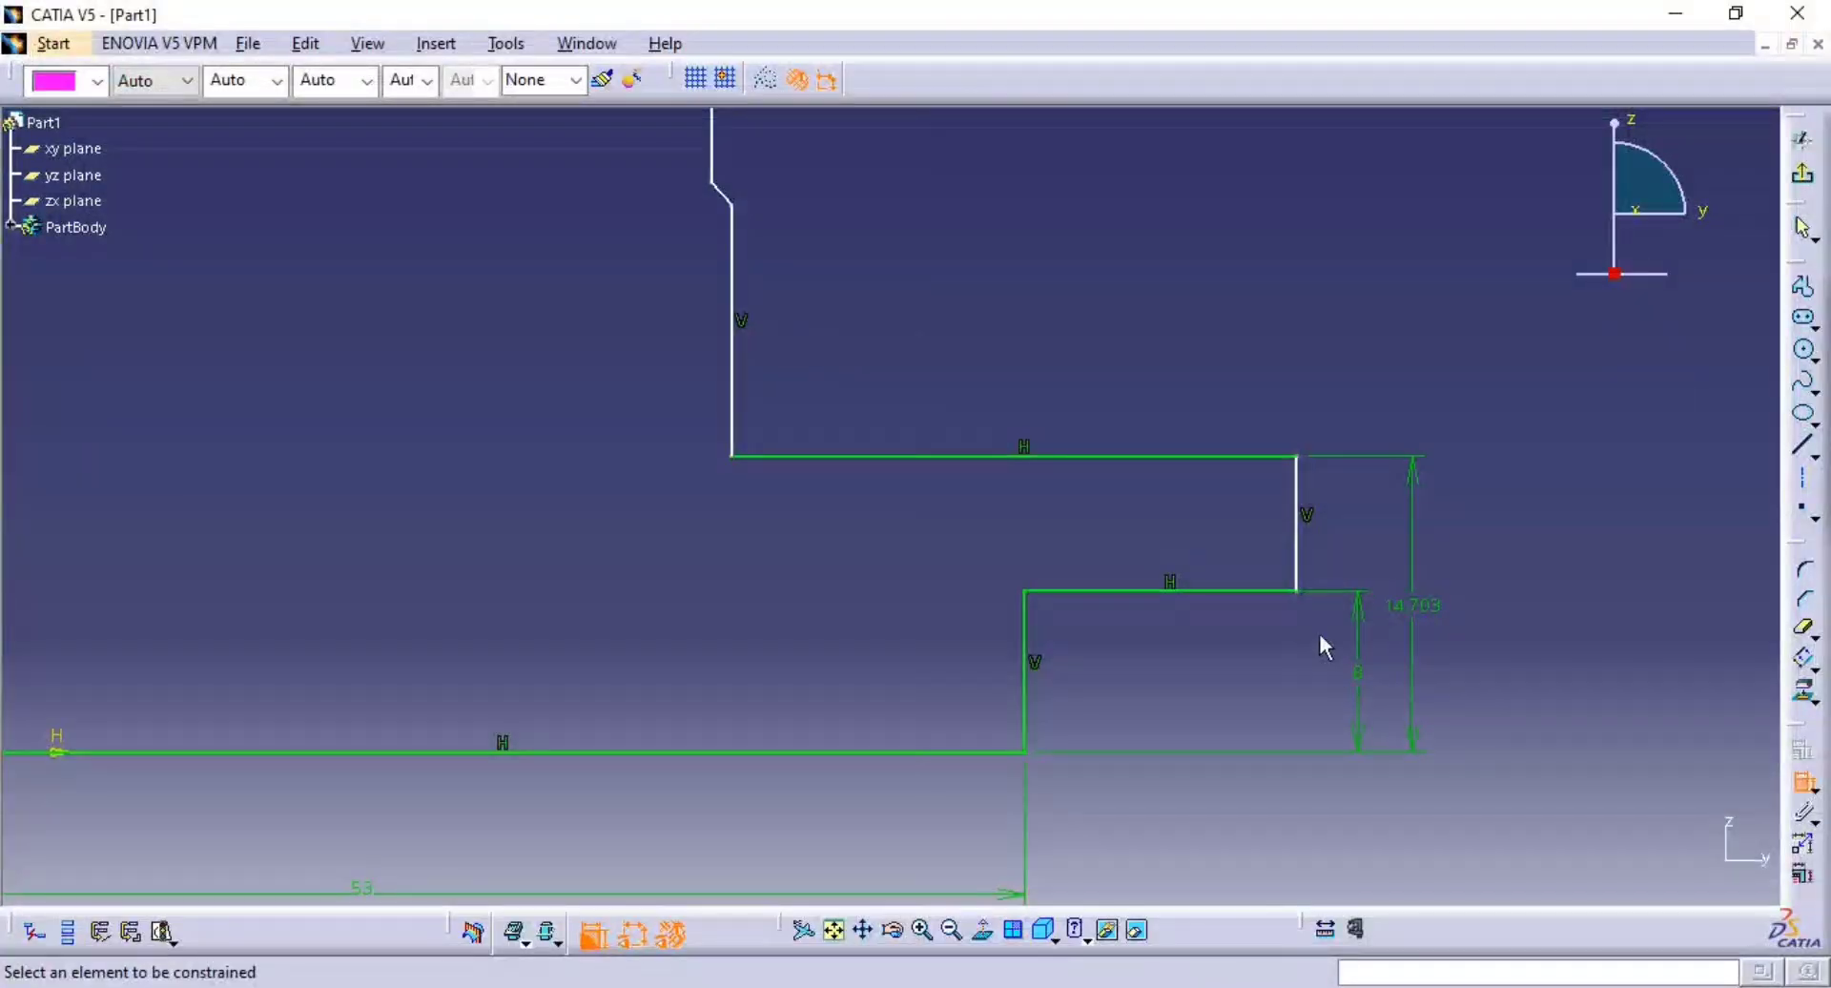
{"action": "double_click", "coordinate": [1433, 608]}
{"action": "type", "text": "20"}
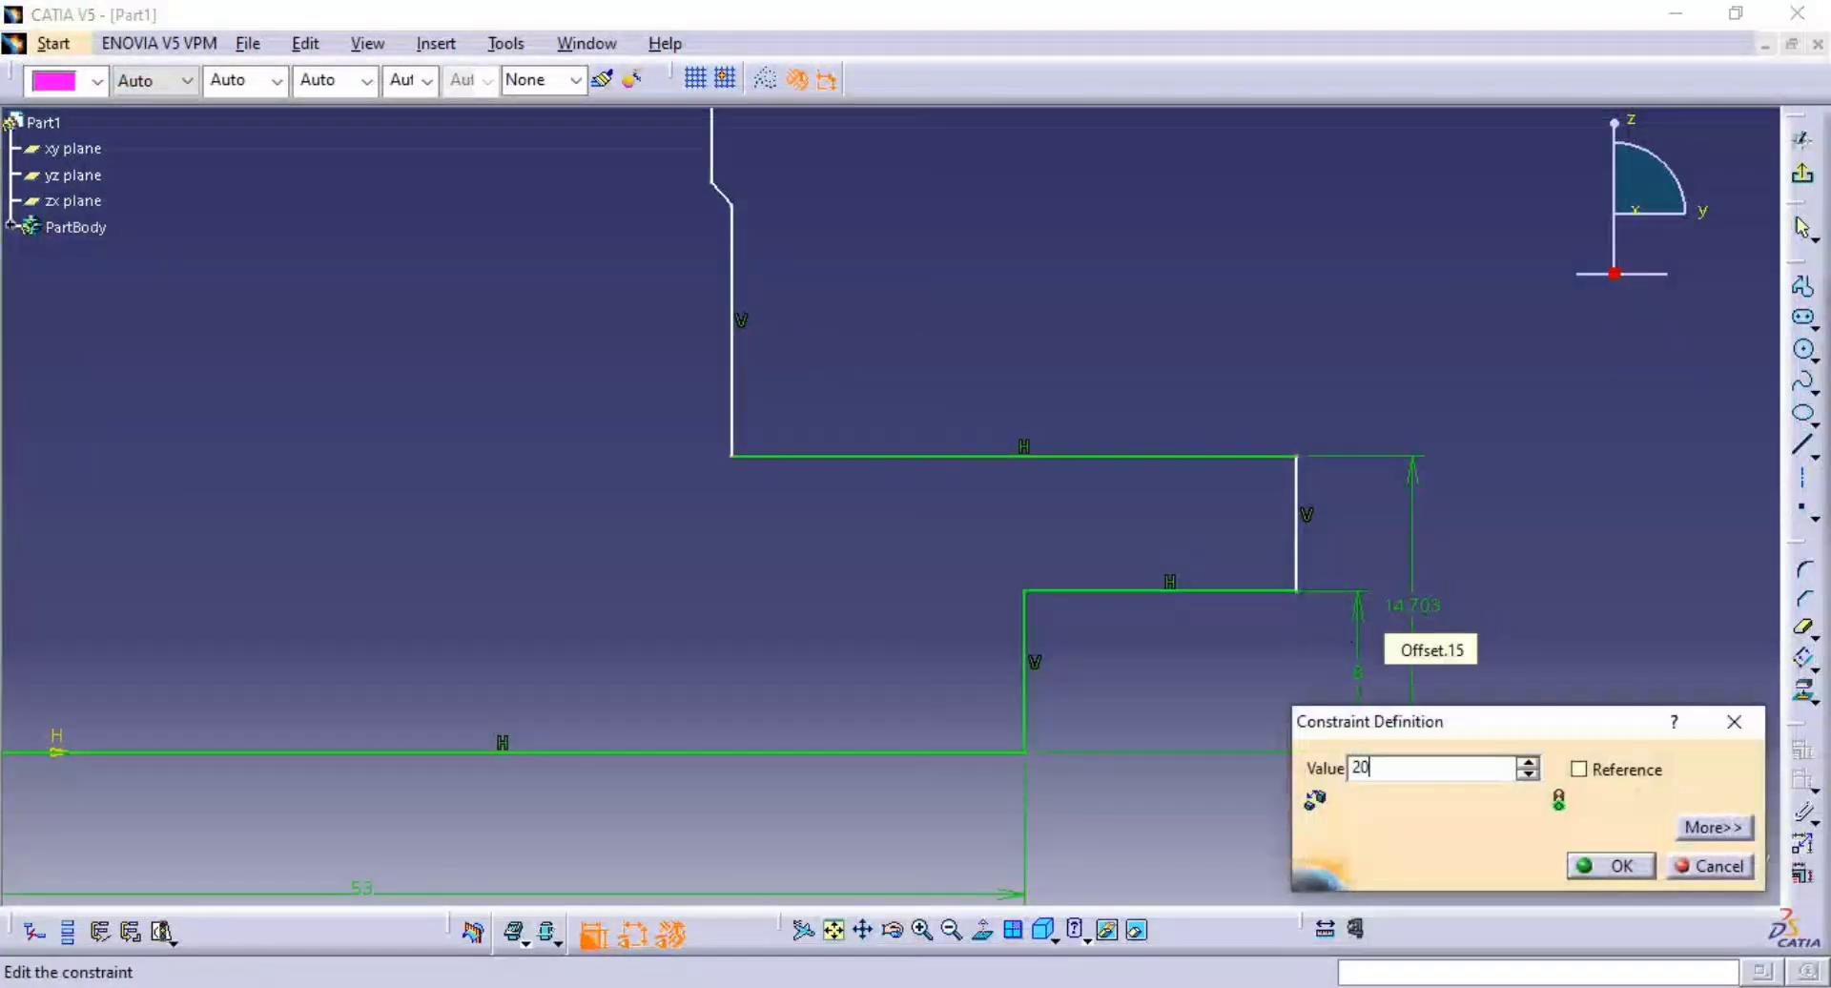
{"action": "key", "text": "Return"}
- Dimension the lower endpoint of the short slanted line from the base line and set its height to 28 mm
{"action": "middle_click_drag", "start_coordinate": [1127, 551], "coordinate": [1114, 700]}
{"action": "key", "text": "alt+Tab"}
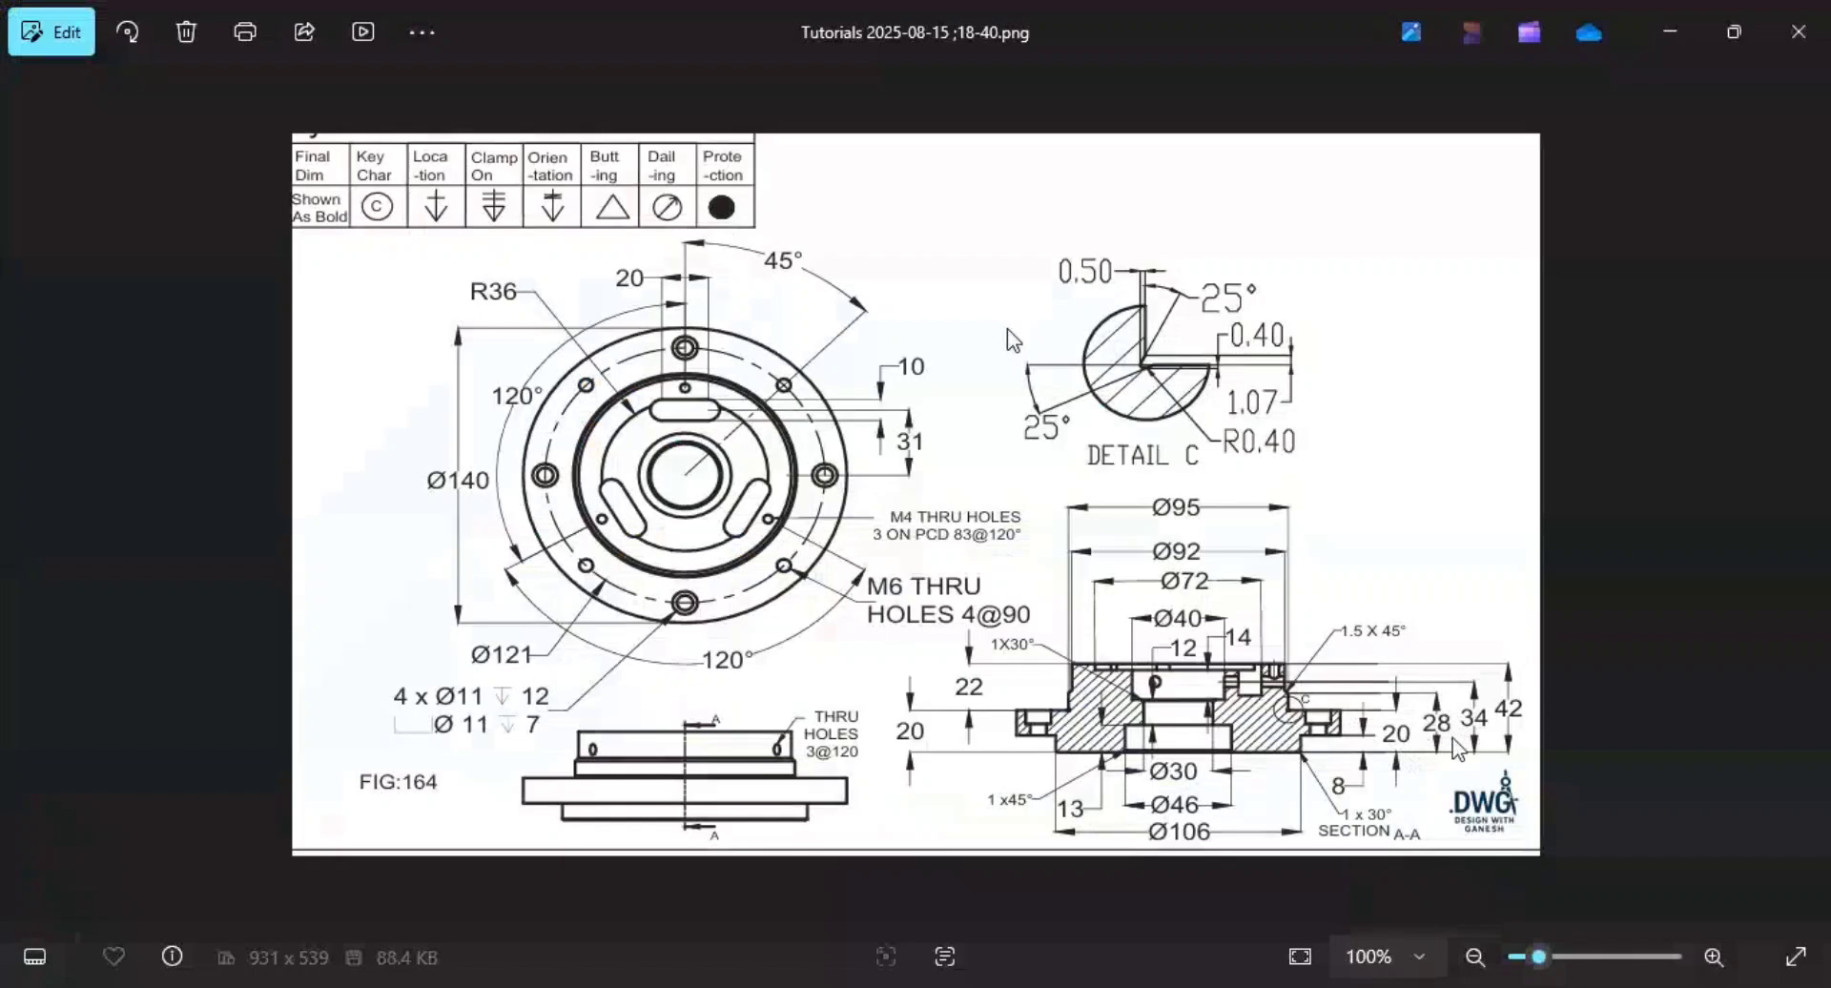
{"action": "key", "text": "alt+Tab"}
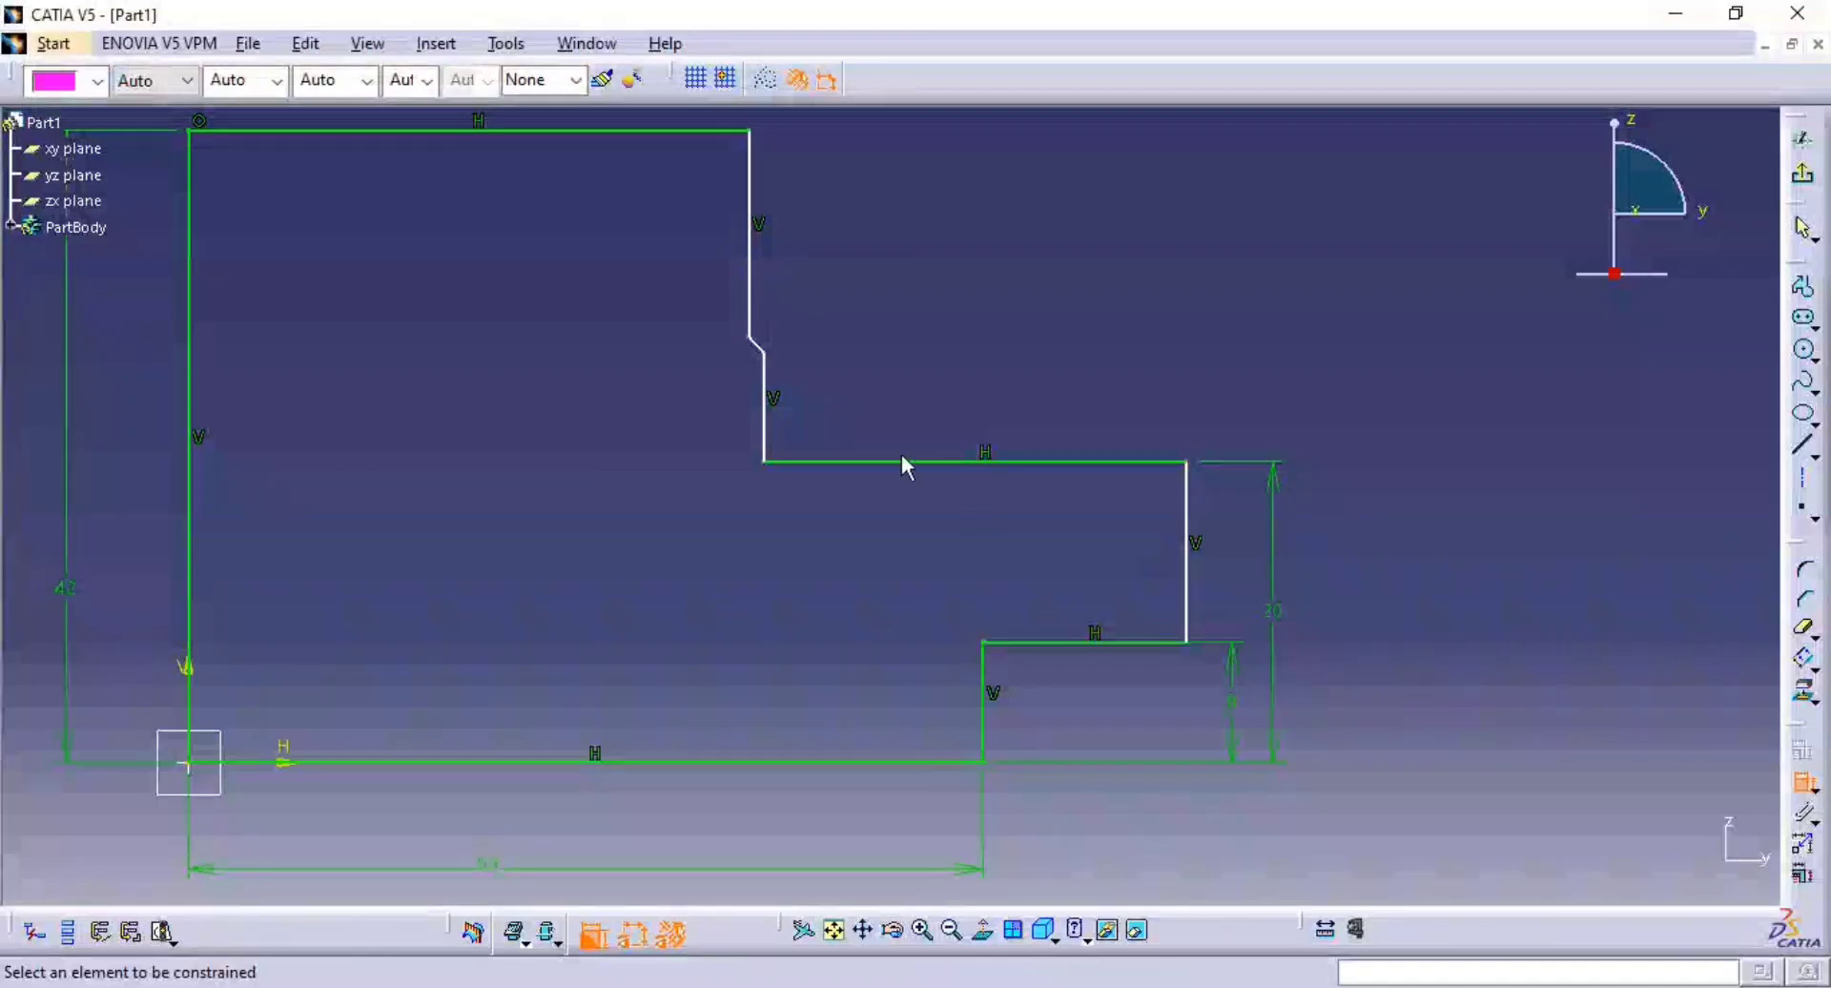
{"action": "left_click", "coordinate": [774, 357]}
{"action": "left_click", "coordinate": [892, 762]}
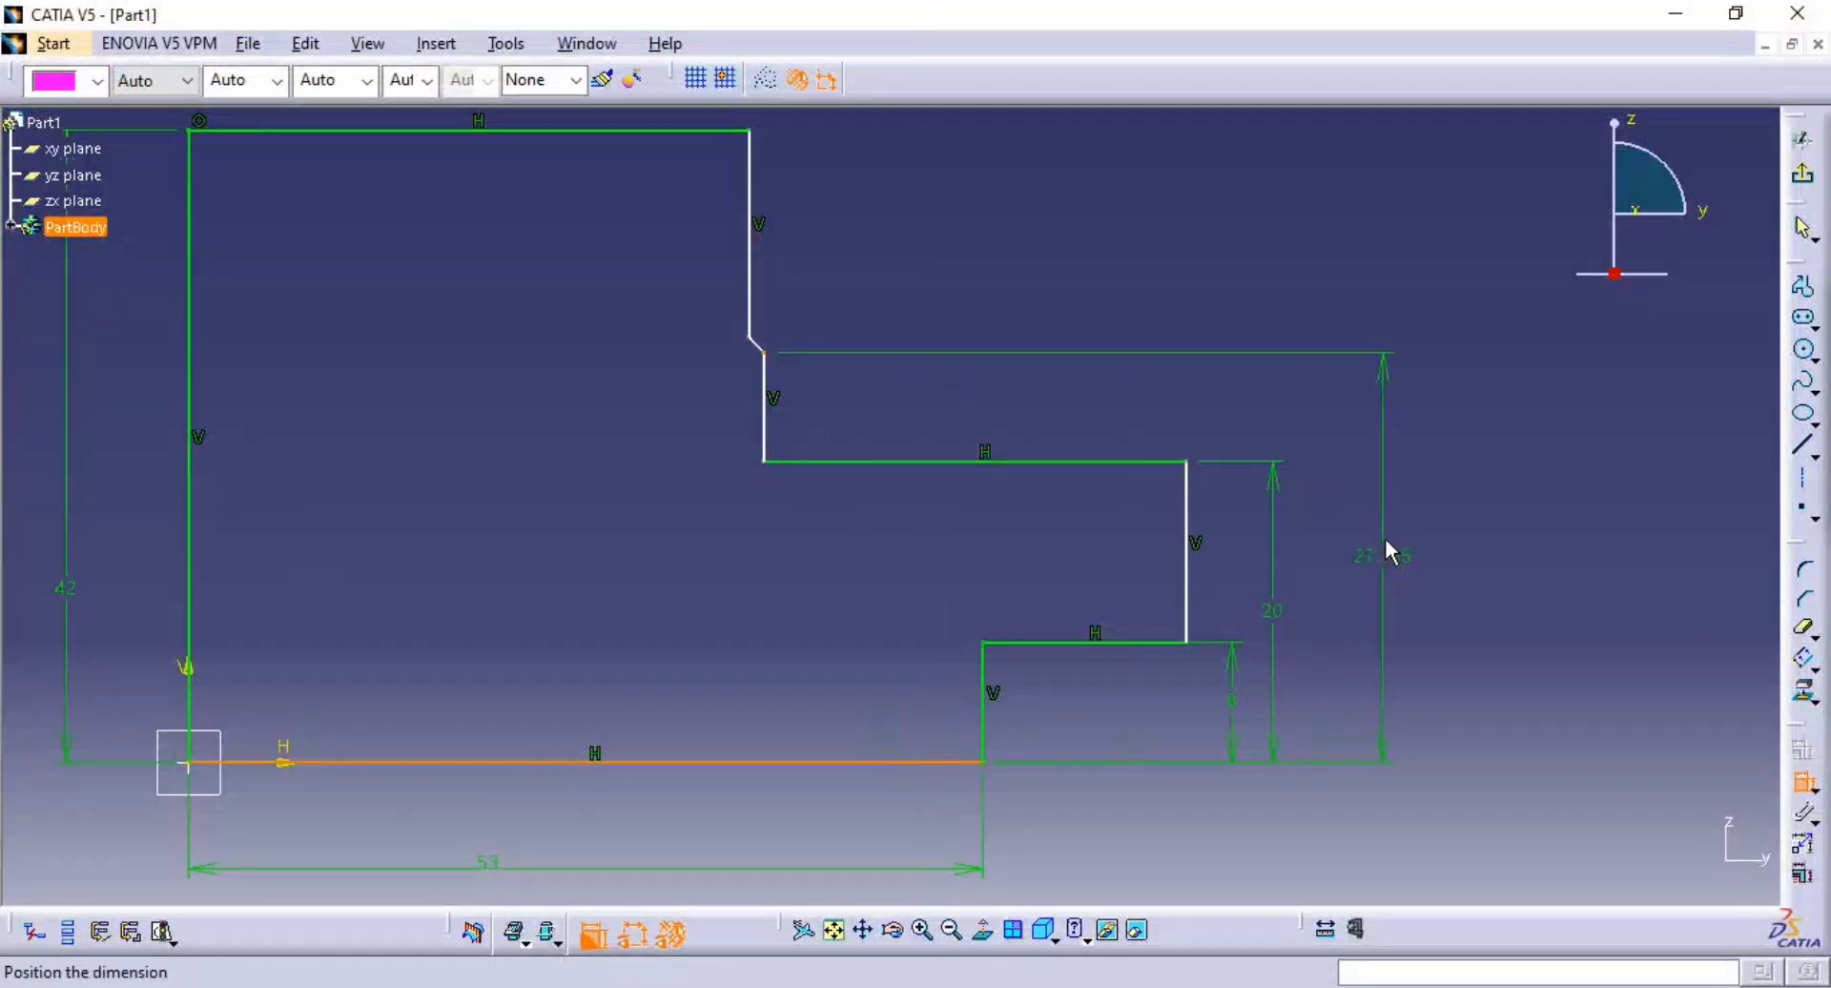
{"action": "left_click", "coordinate": [1374, 515]}
{"action": "double_click", "coordinate": [1369, 515]}
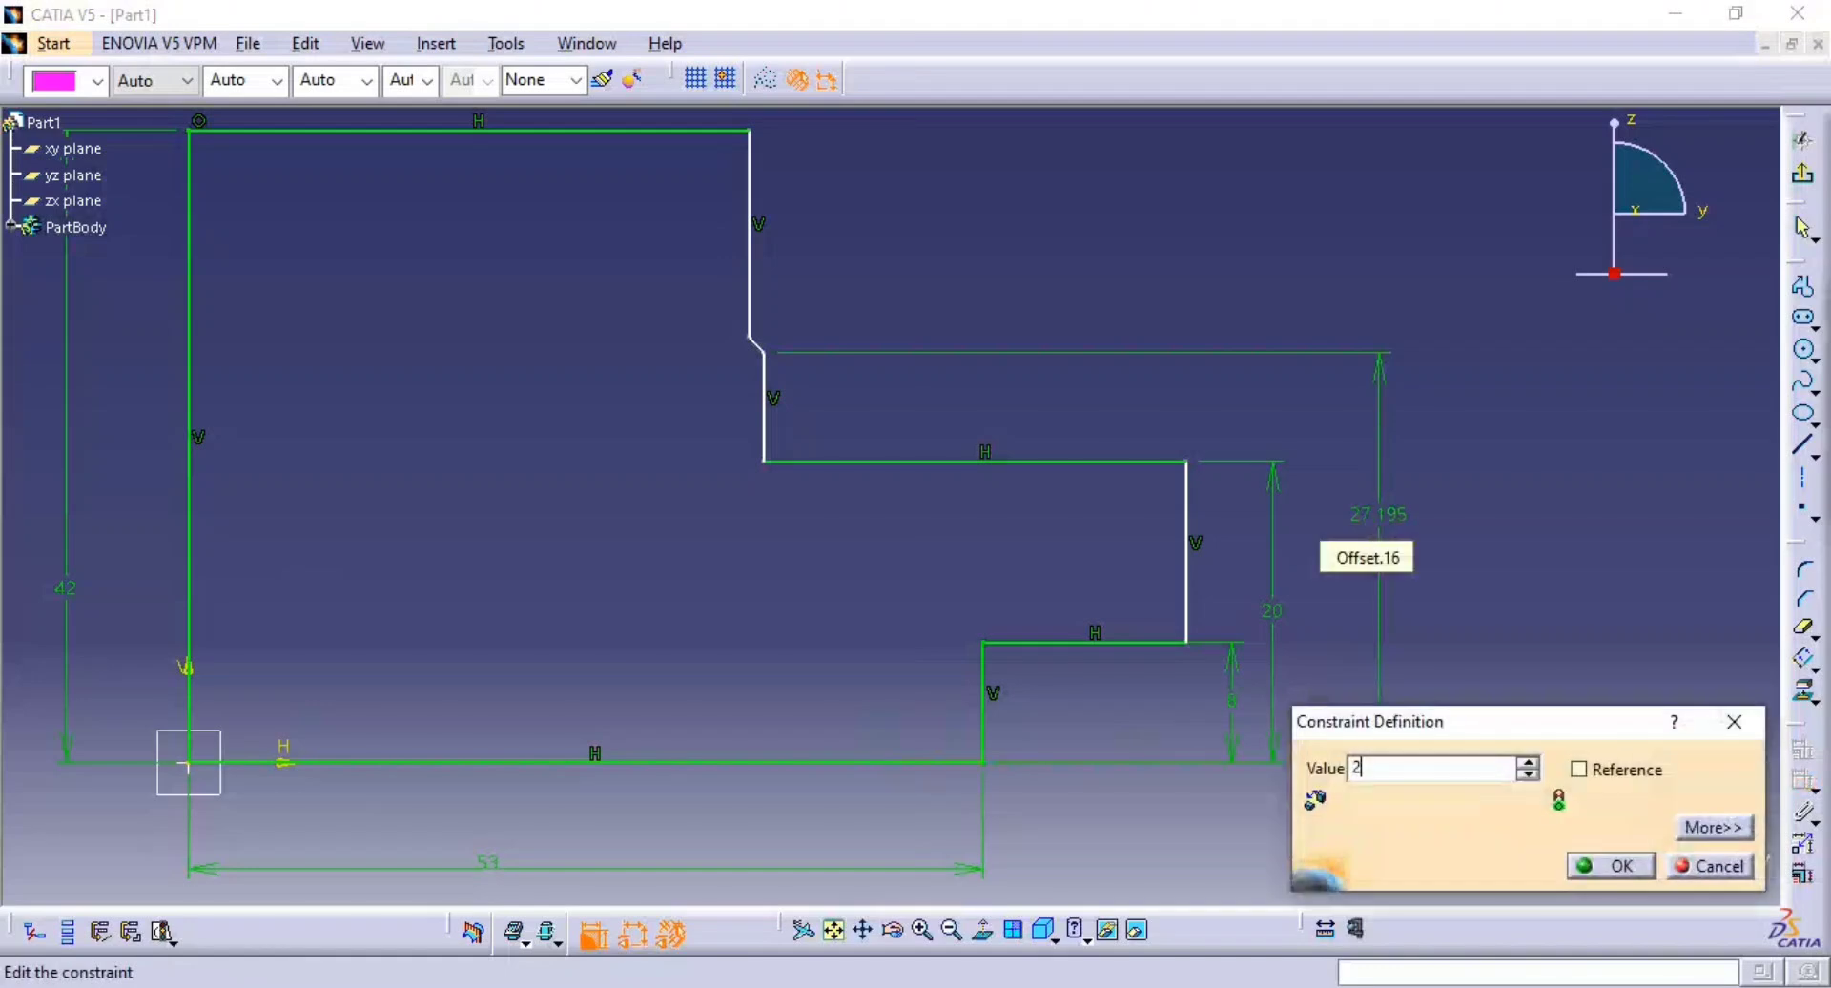
{"action": "type", "text": "28mm"}
{"action": "key", "text": "Return"}
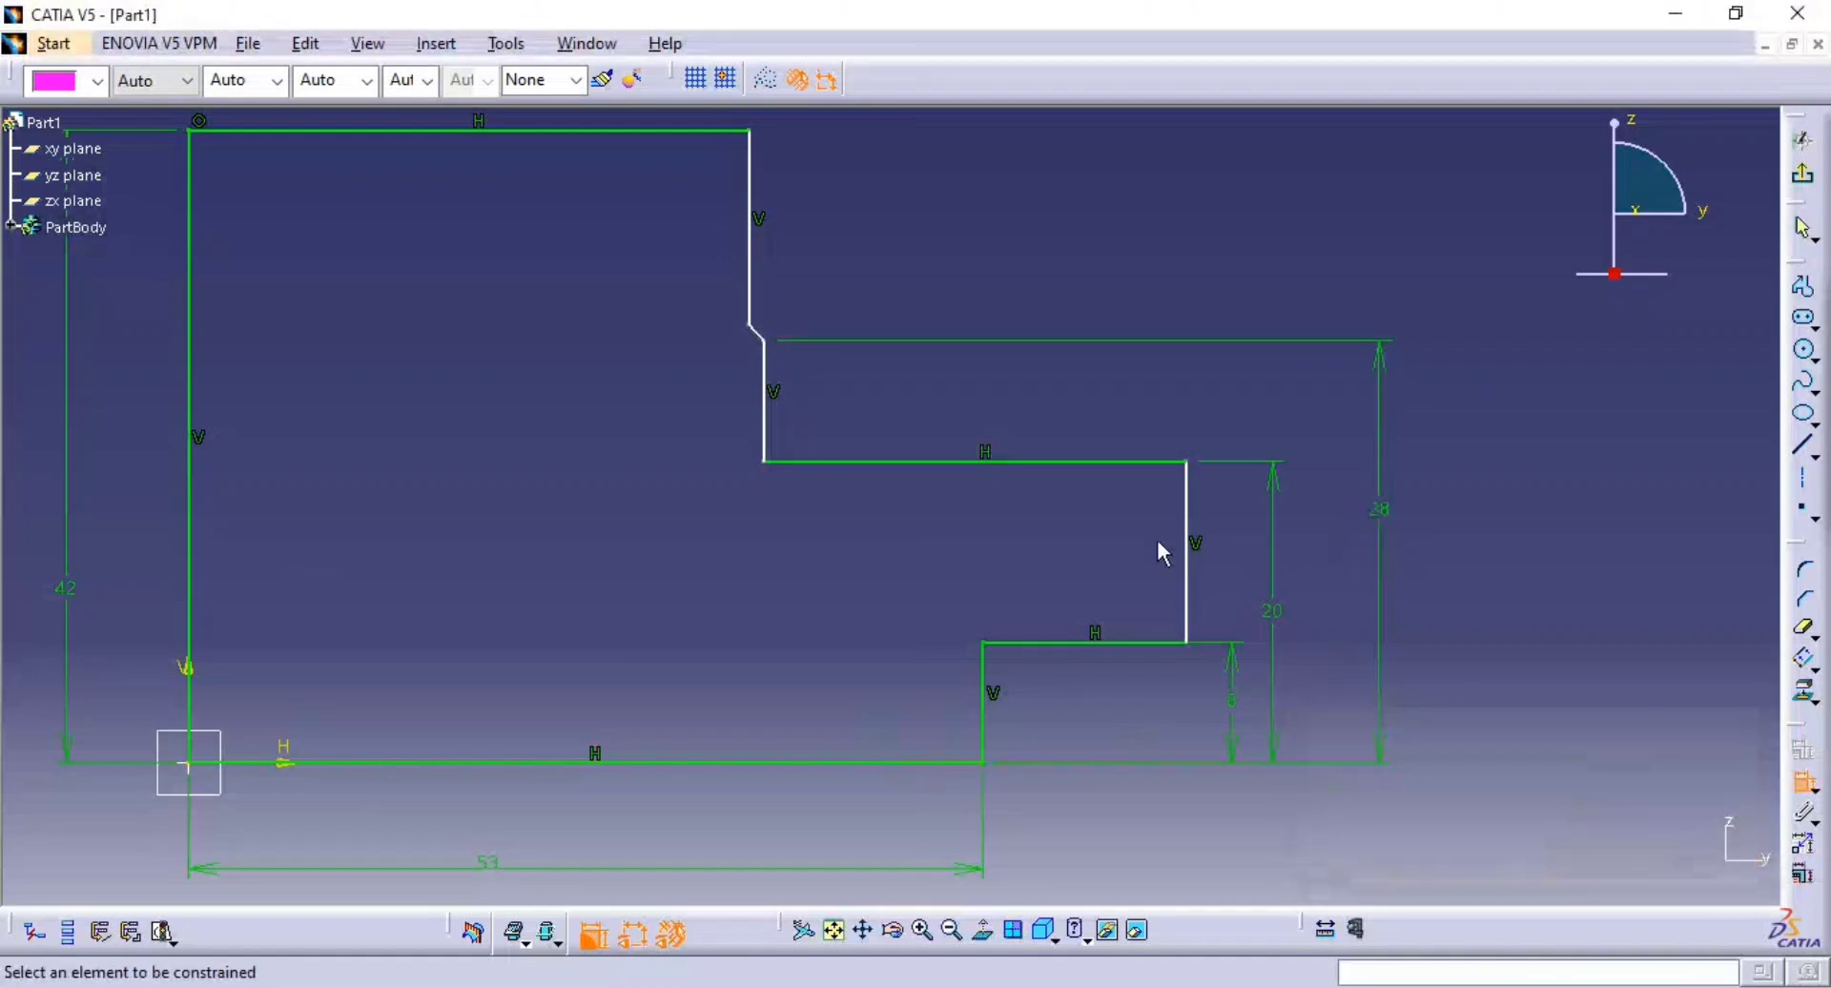
- Dimension the flange's outer vertical line from the vertical axis line and set the distance to 70 mm
{"action": "left_click", "coordinate": [1189, 587]}
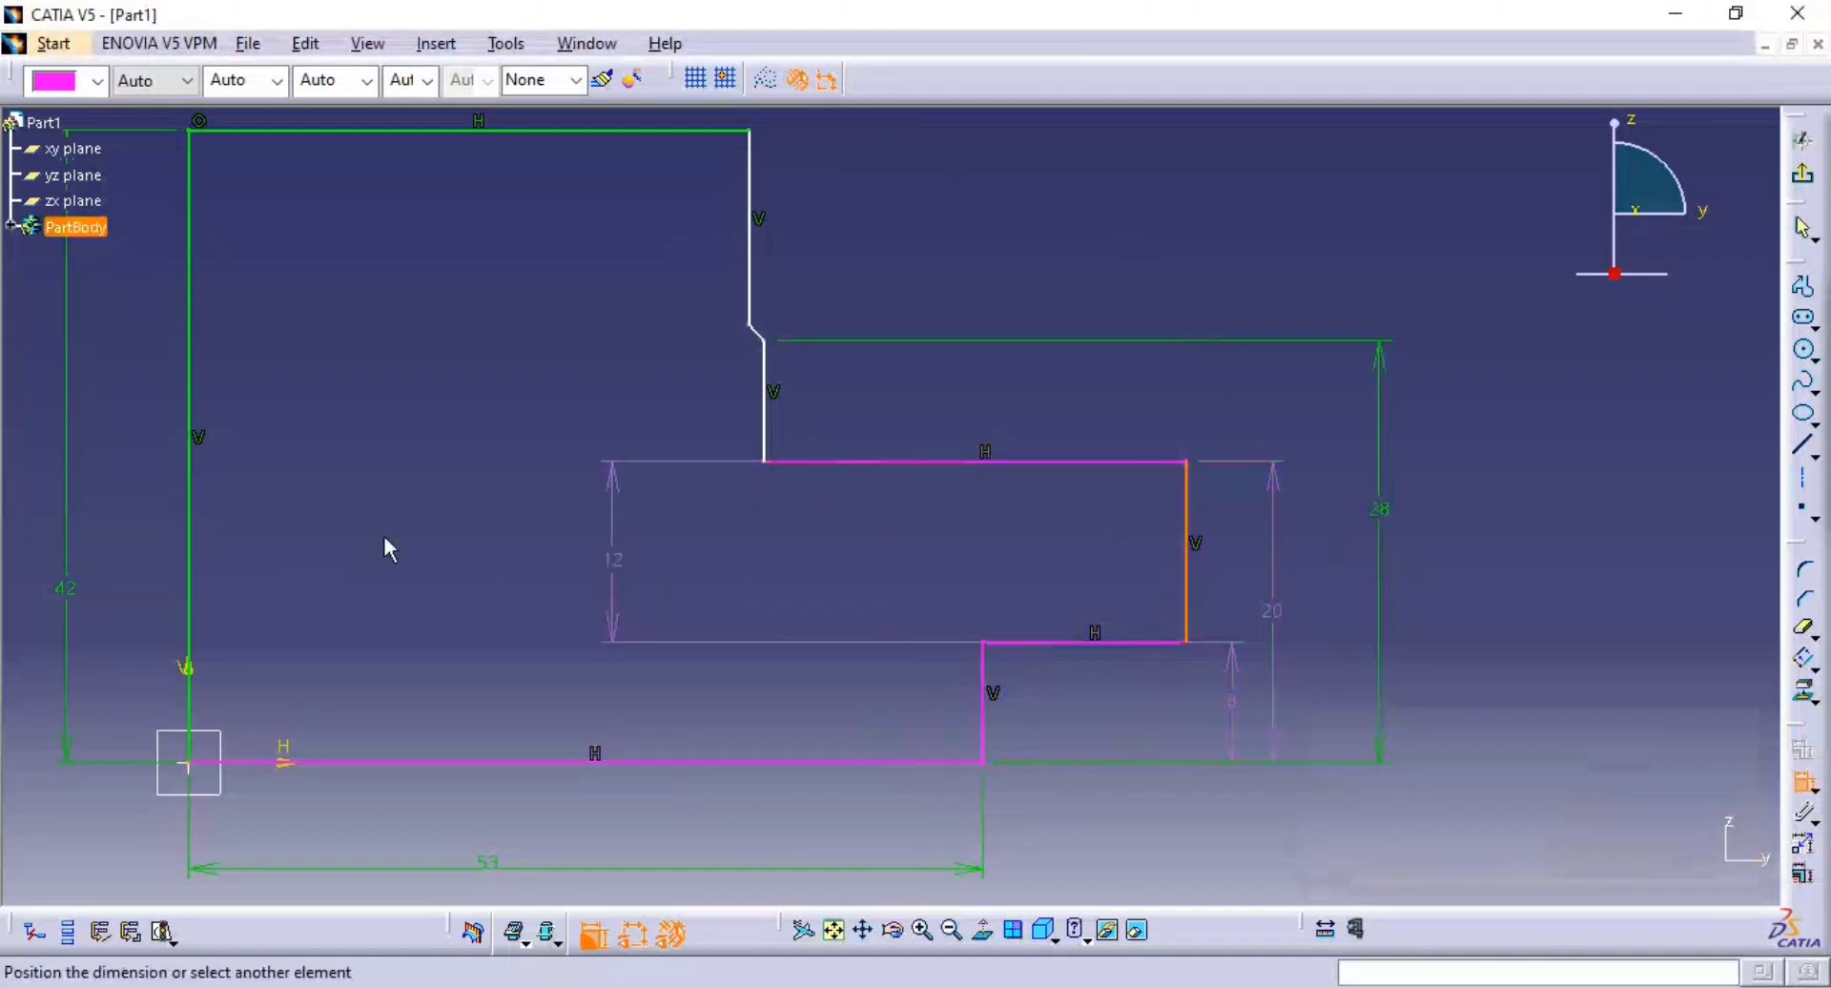
{"action": "left_click", "coordinate": [190, 634]}
{"action": "middle_click_drag", "start_coordinate": [555, 733], "coordinate": [592, 592]}
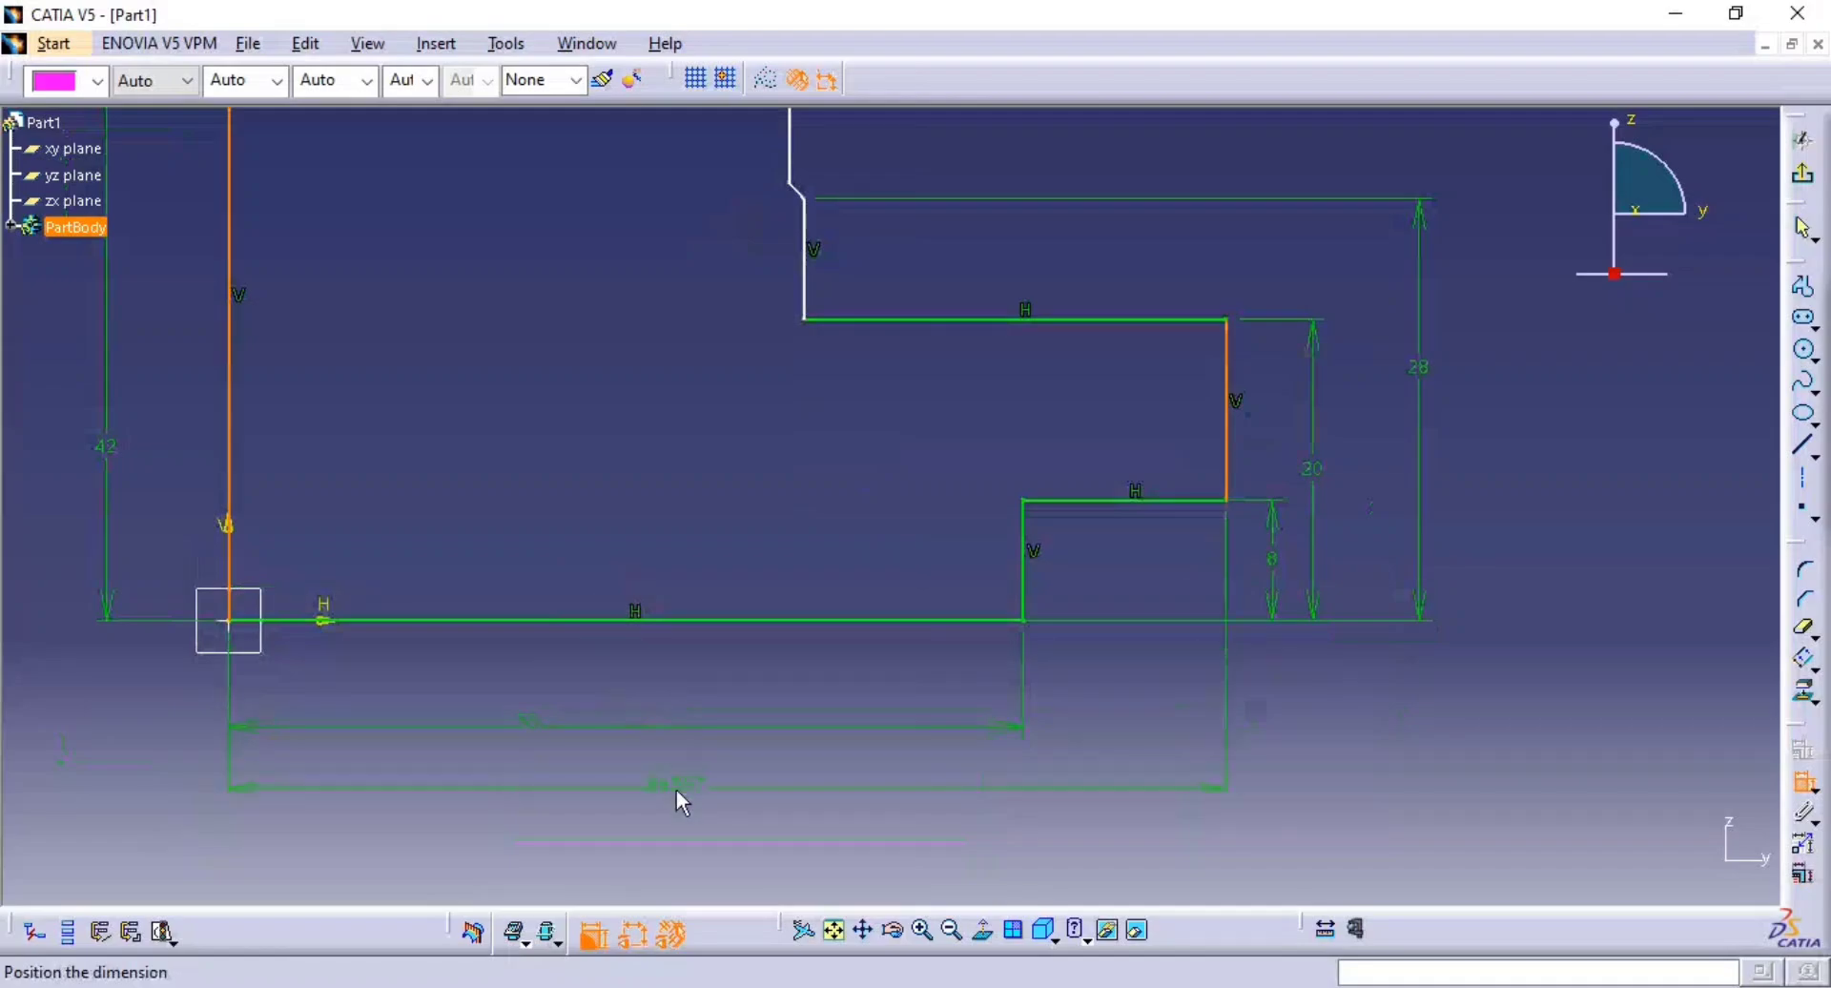
{"action": "left_click", "coordinate": [677, 790]}
{"action": "key", "text": "alt+Tab"}
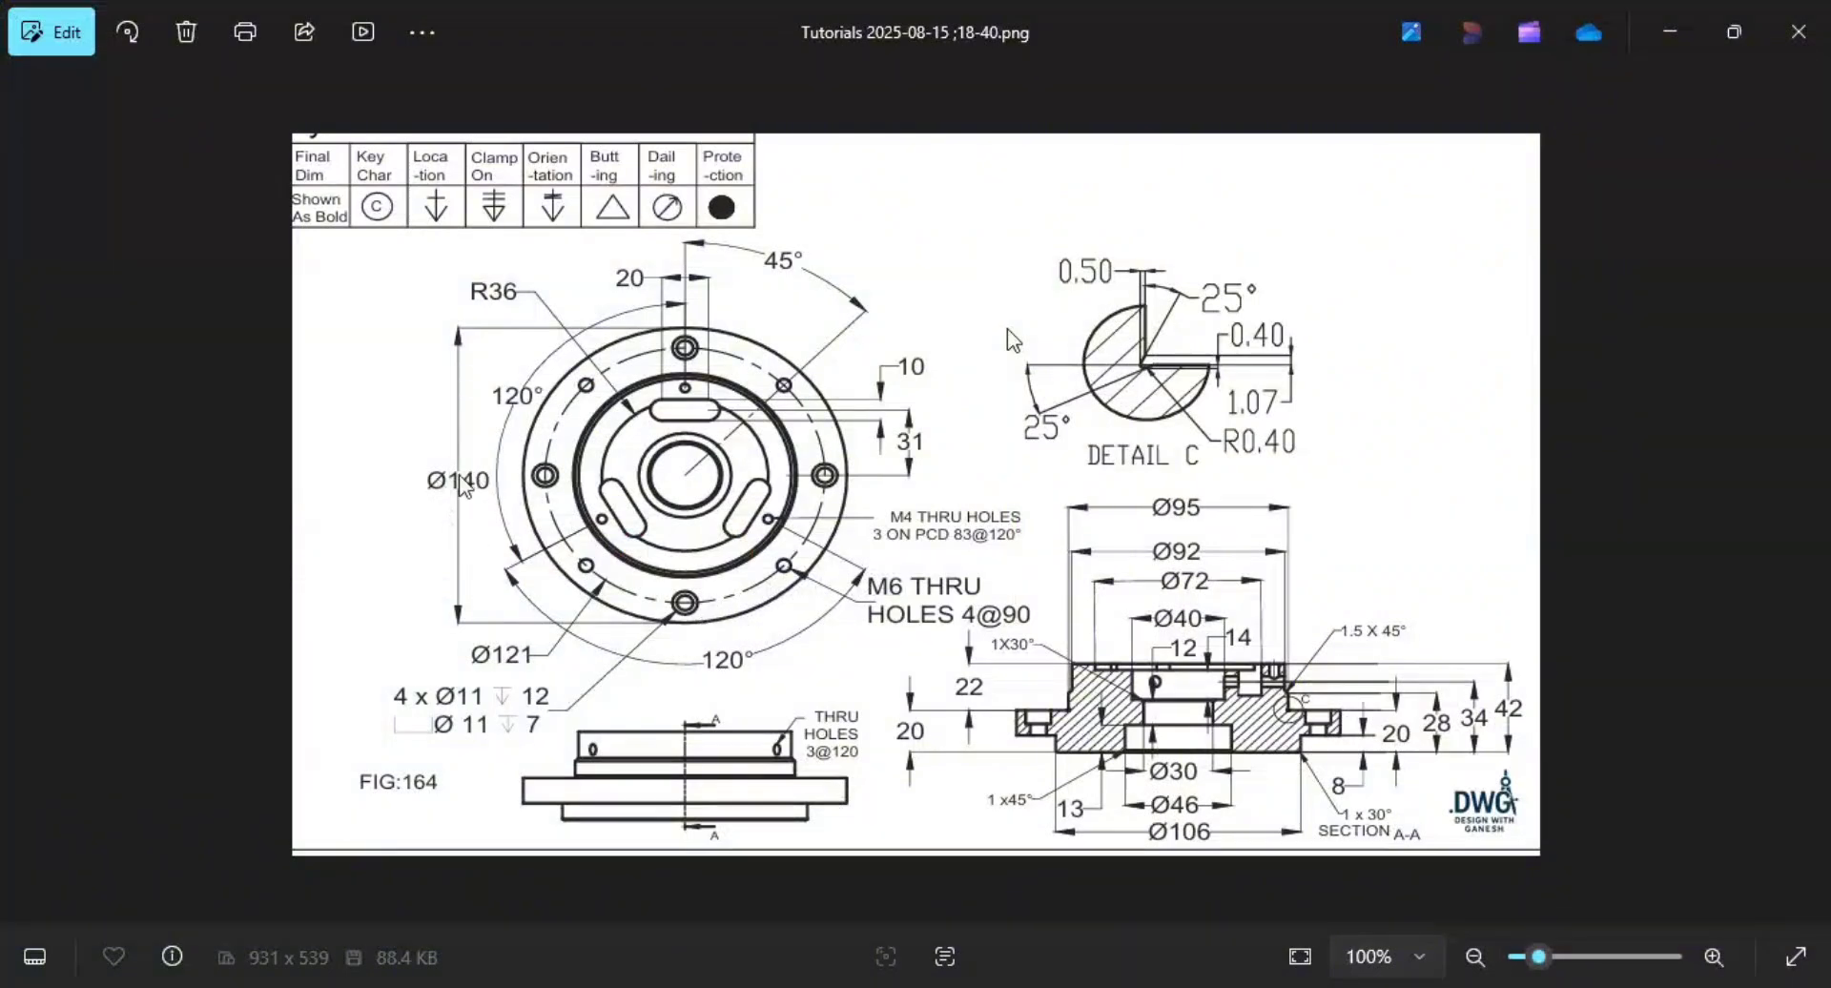
{"action": "key", "text": "alt+Tab"}
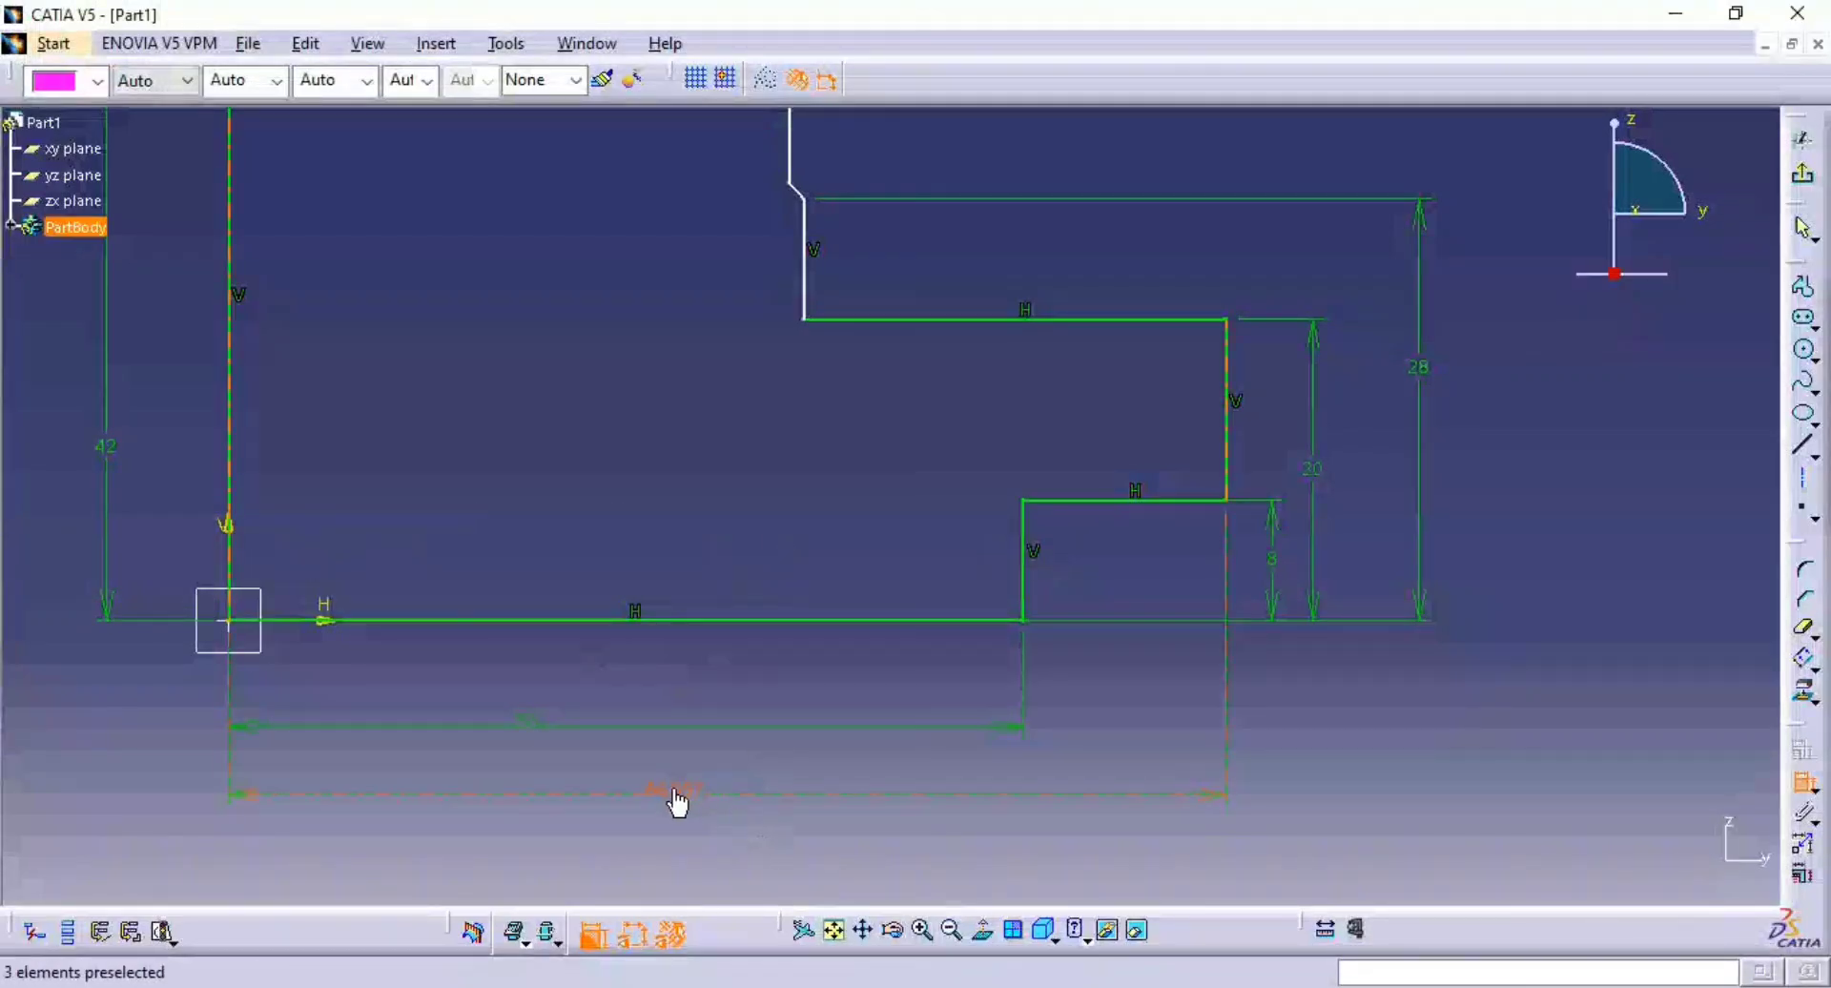
{"action": "double_click", "coordinate": [677, 805]}
{"action": "type", "text": "70mm"}
{"action": "key", "text": "Return"}
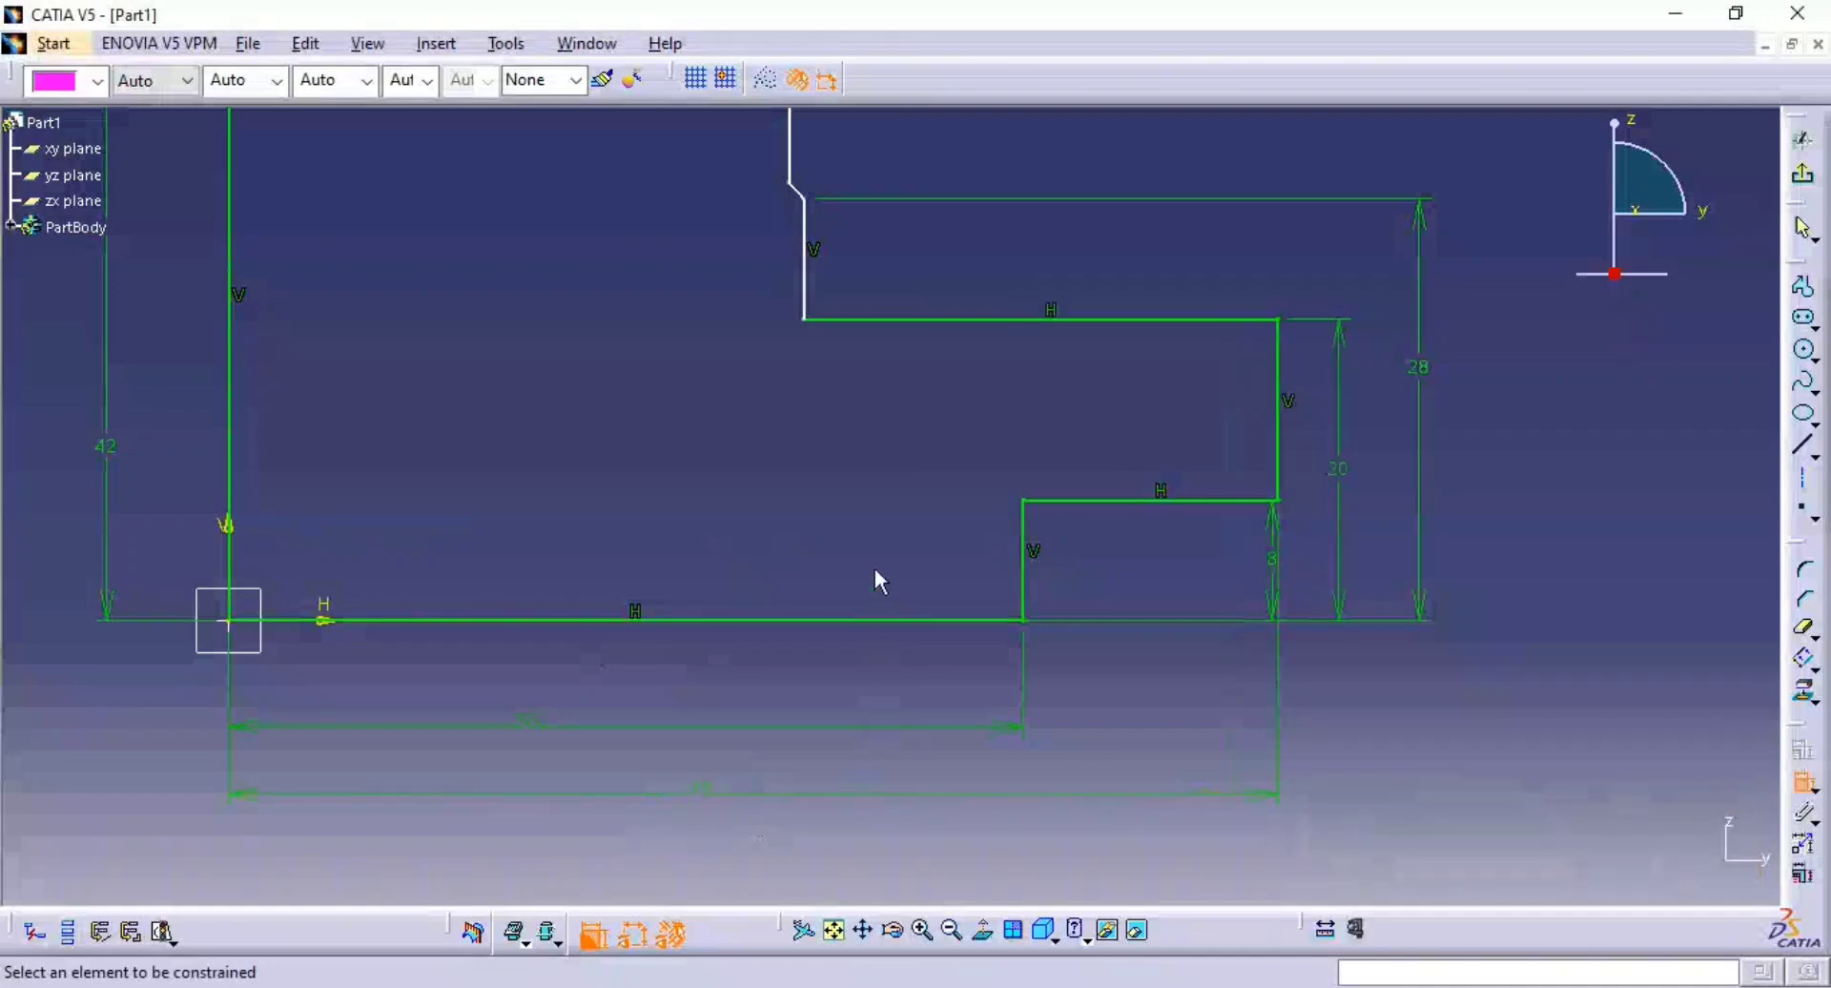
- Dimension the vertical lines above and below the short slant from the axis line, placing both dimensions above the profile
{"action": "middle_click_drag", "start_coordinate": [874, 569], "coordinate": [863, 565], "text": "ctrl"}
{"action": "mouse_move", "coordinate": [765, 369]}
{"action": "middle_mouse_down"}
{"action": "mouse_move", "coordinate": [828, 528]}
{"action": "mouse_move", "coordinate": [948, 649]}
{"action": "middle_mouse_up"}
{"action": "left_click", "coordinate": [958, 426]}
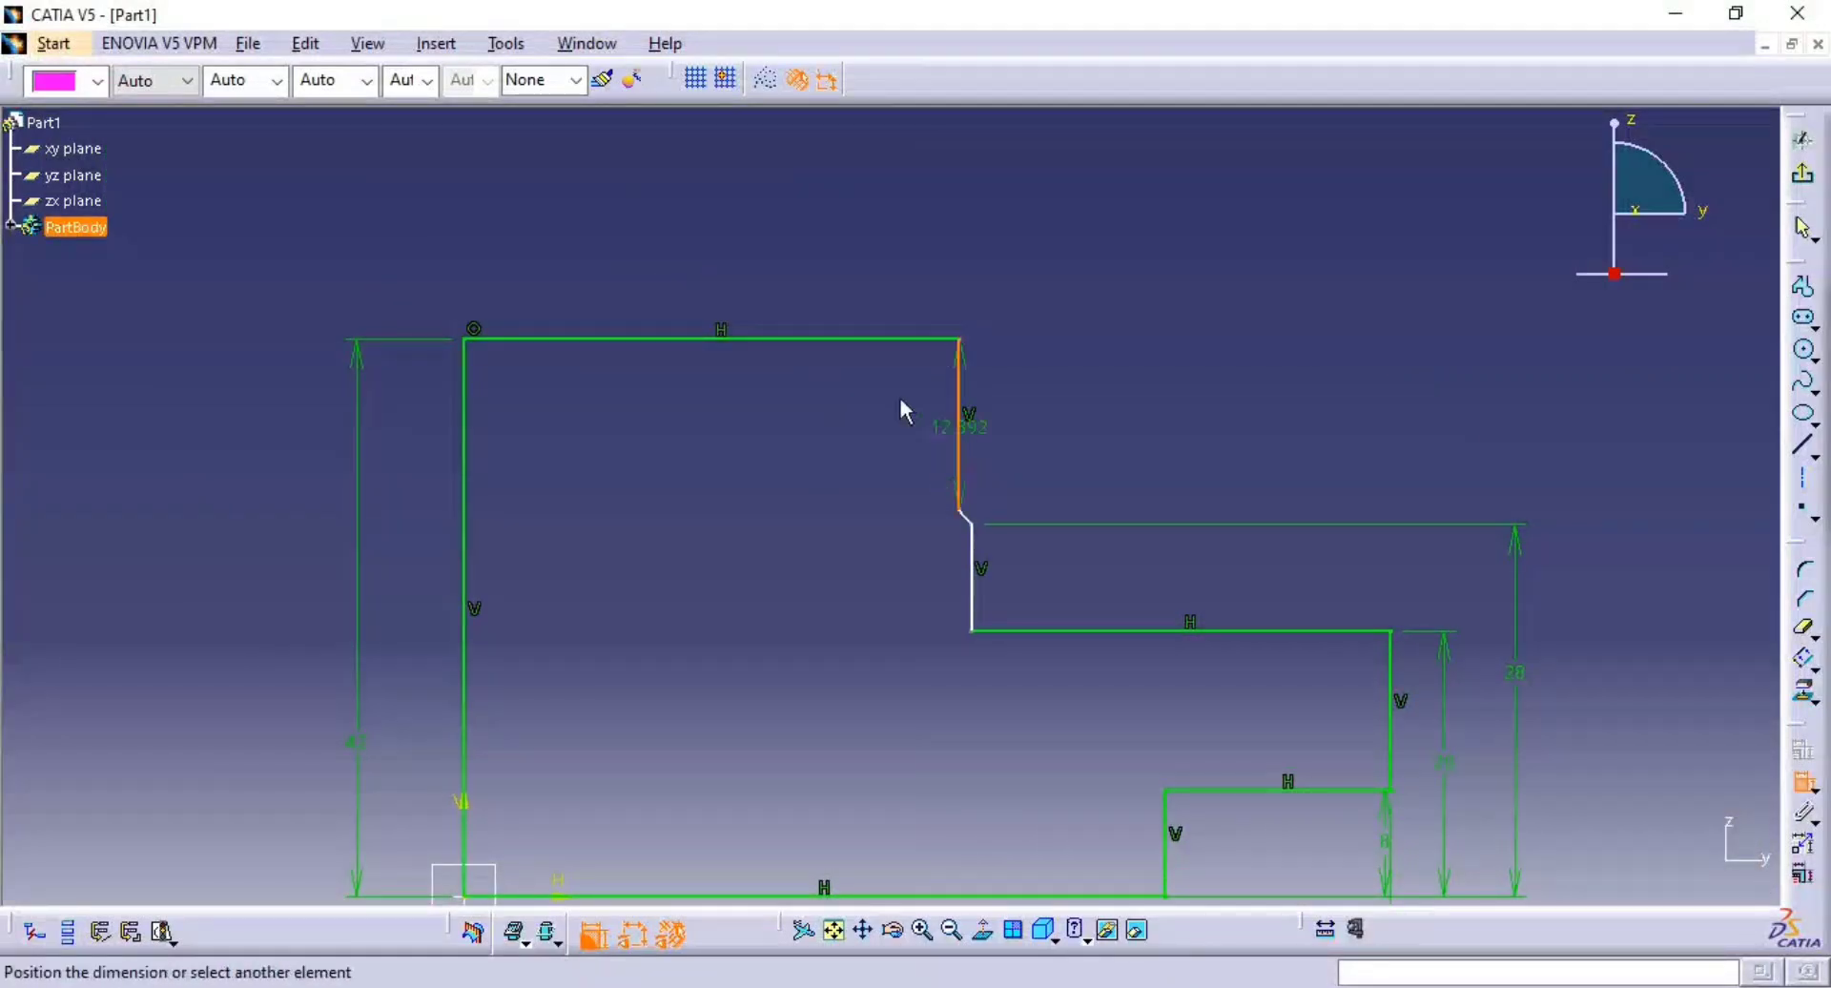
{"action": "left_click", "coordinate": [464, 484]}
{"action": "left_click", "coordinate": [572, 289]}
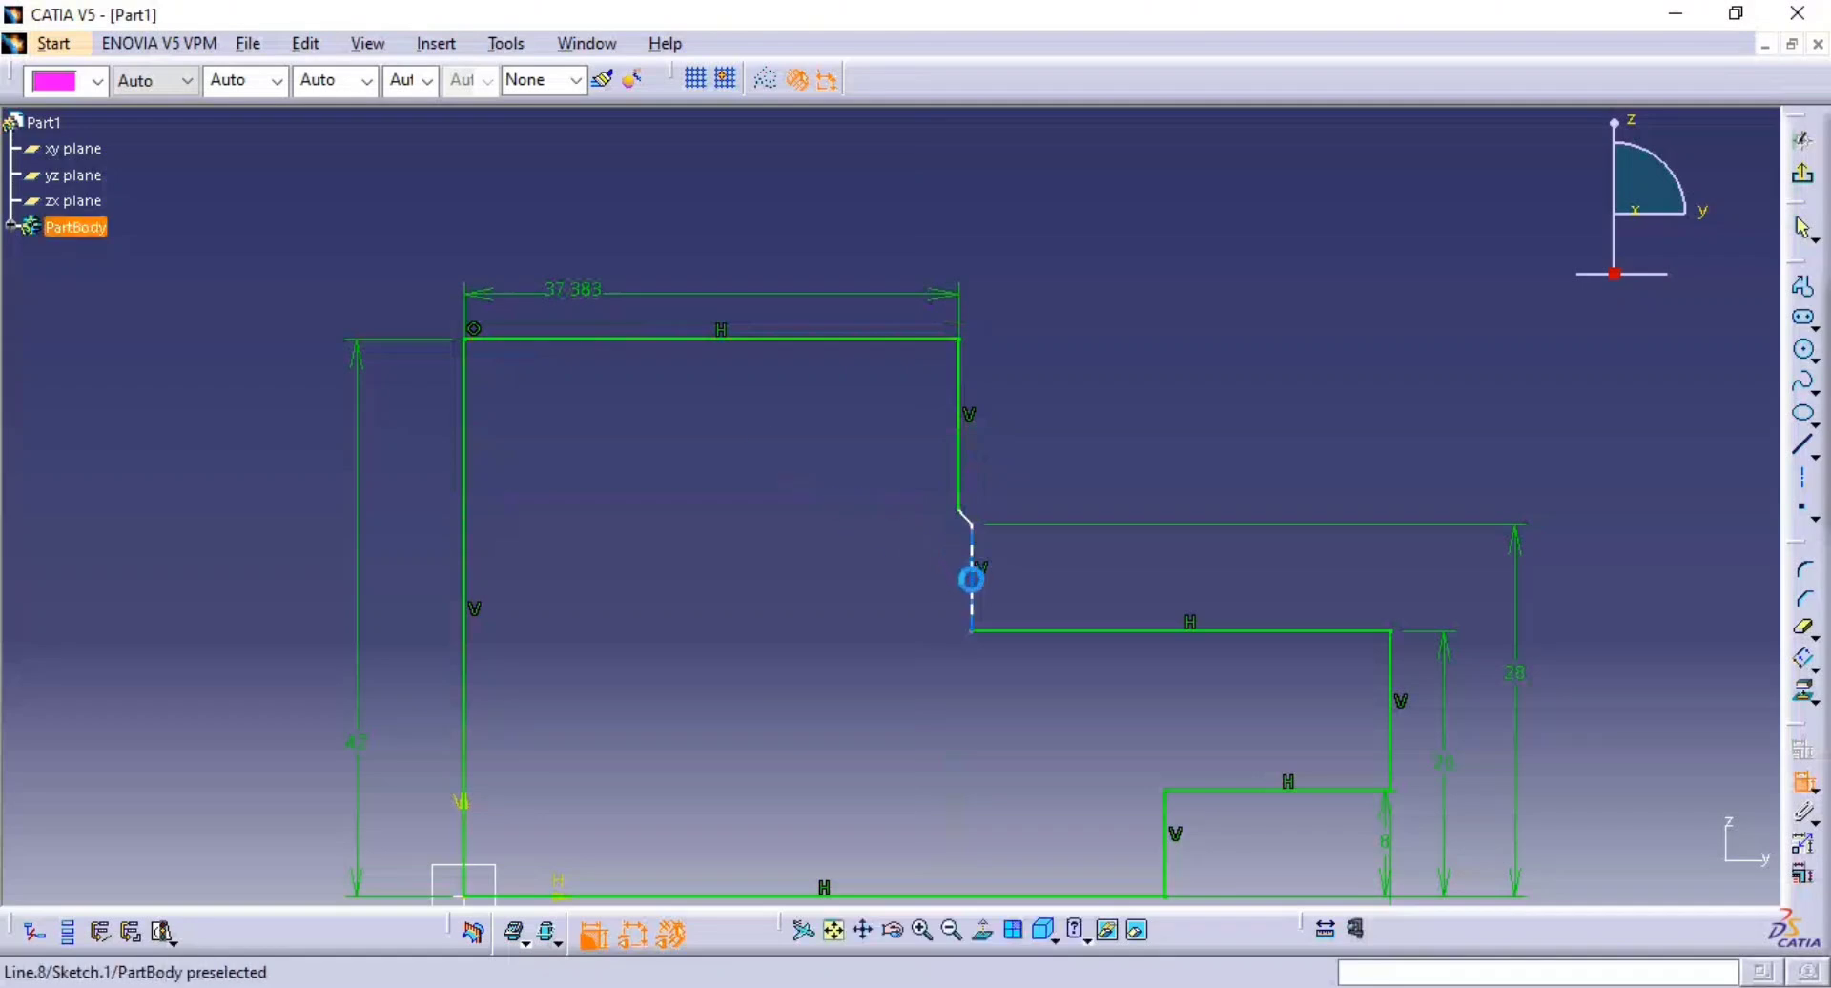
{"action": "left_click", "coordinate": [973, 580]}
{"action": "left_click", "coordinate": [466, 643]}
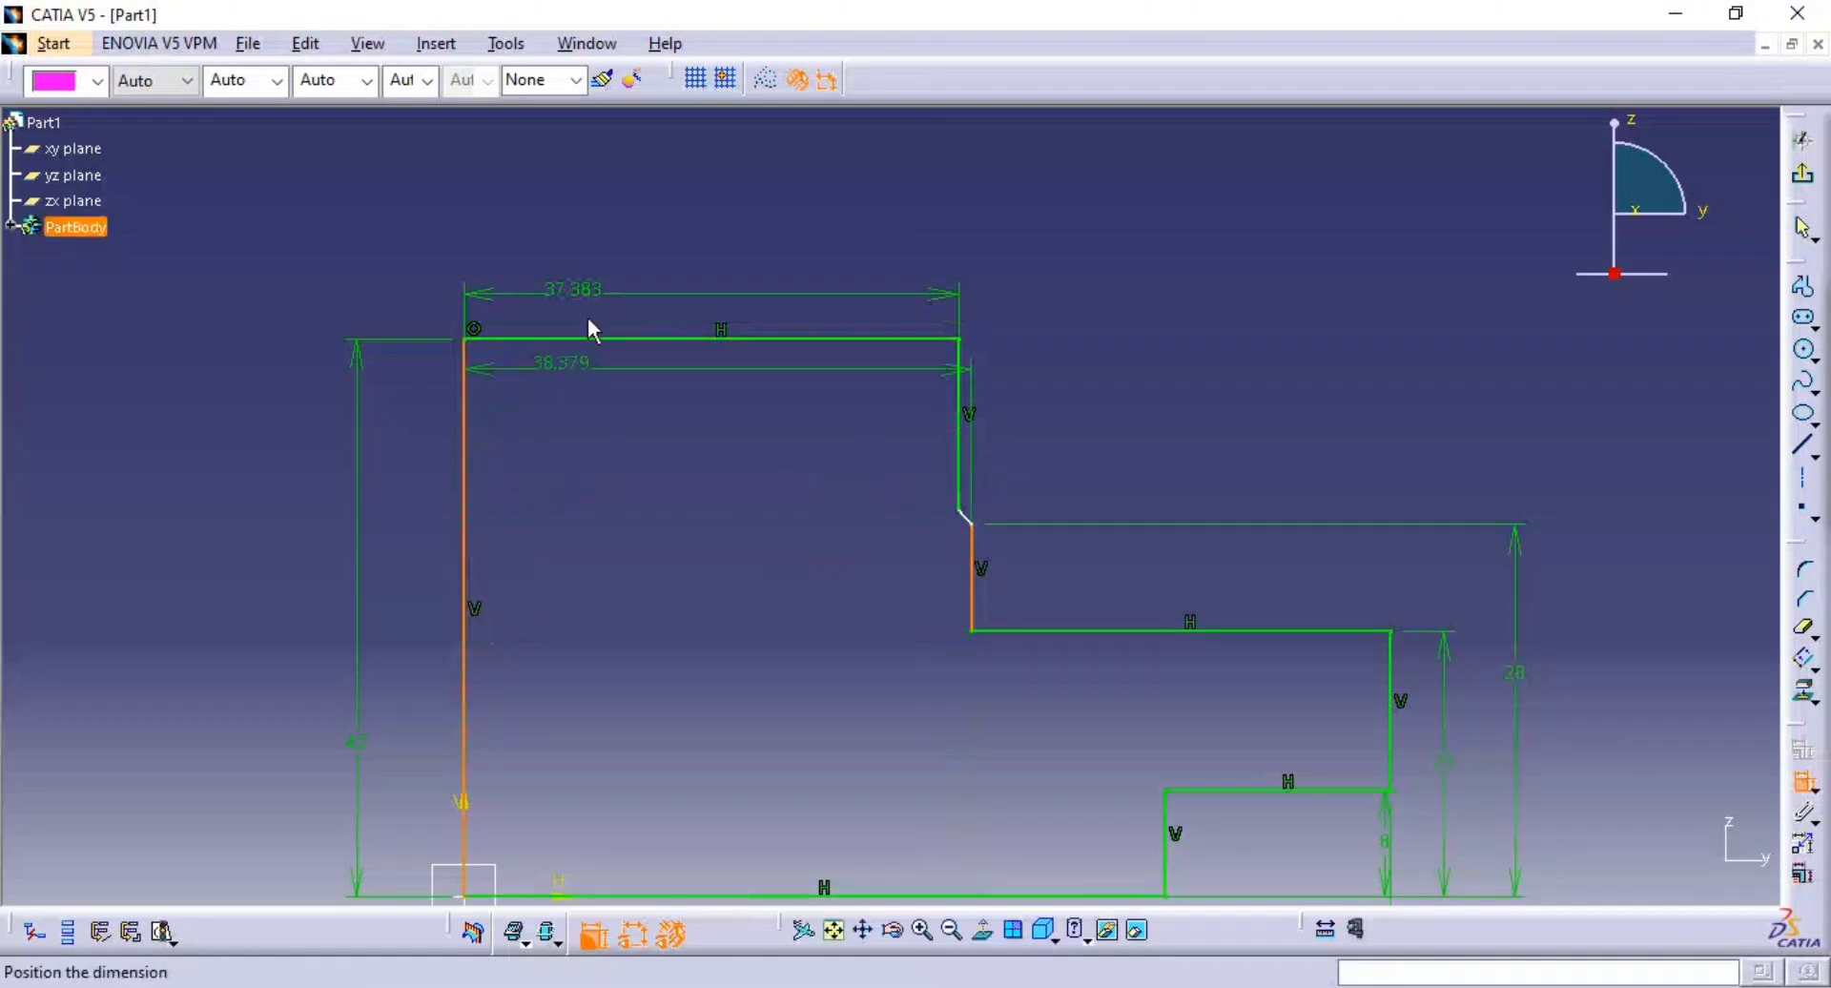
{"action": "left_click", "coordinate": [639, 232]}
- Set the upper vertical line's distance from the axis to 92/2 mm and the lower one's to 47.5 mm
{"action": "key", "text": "alt+Tab"}
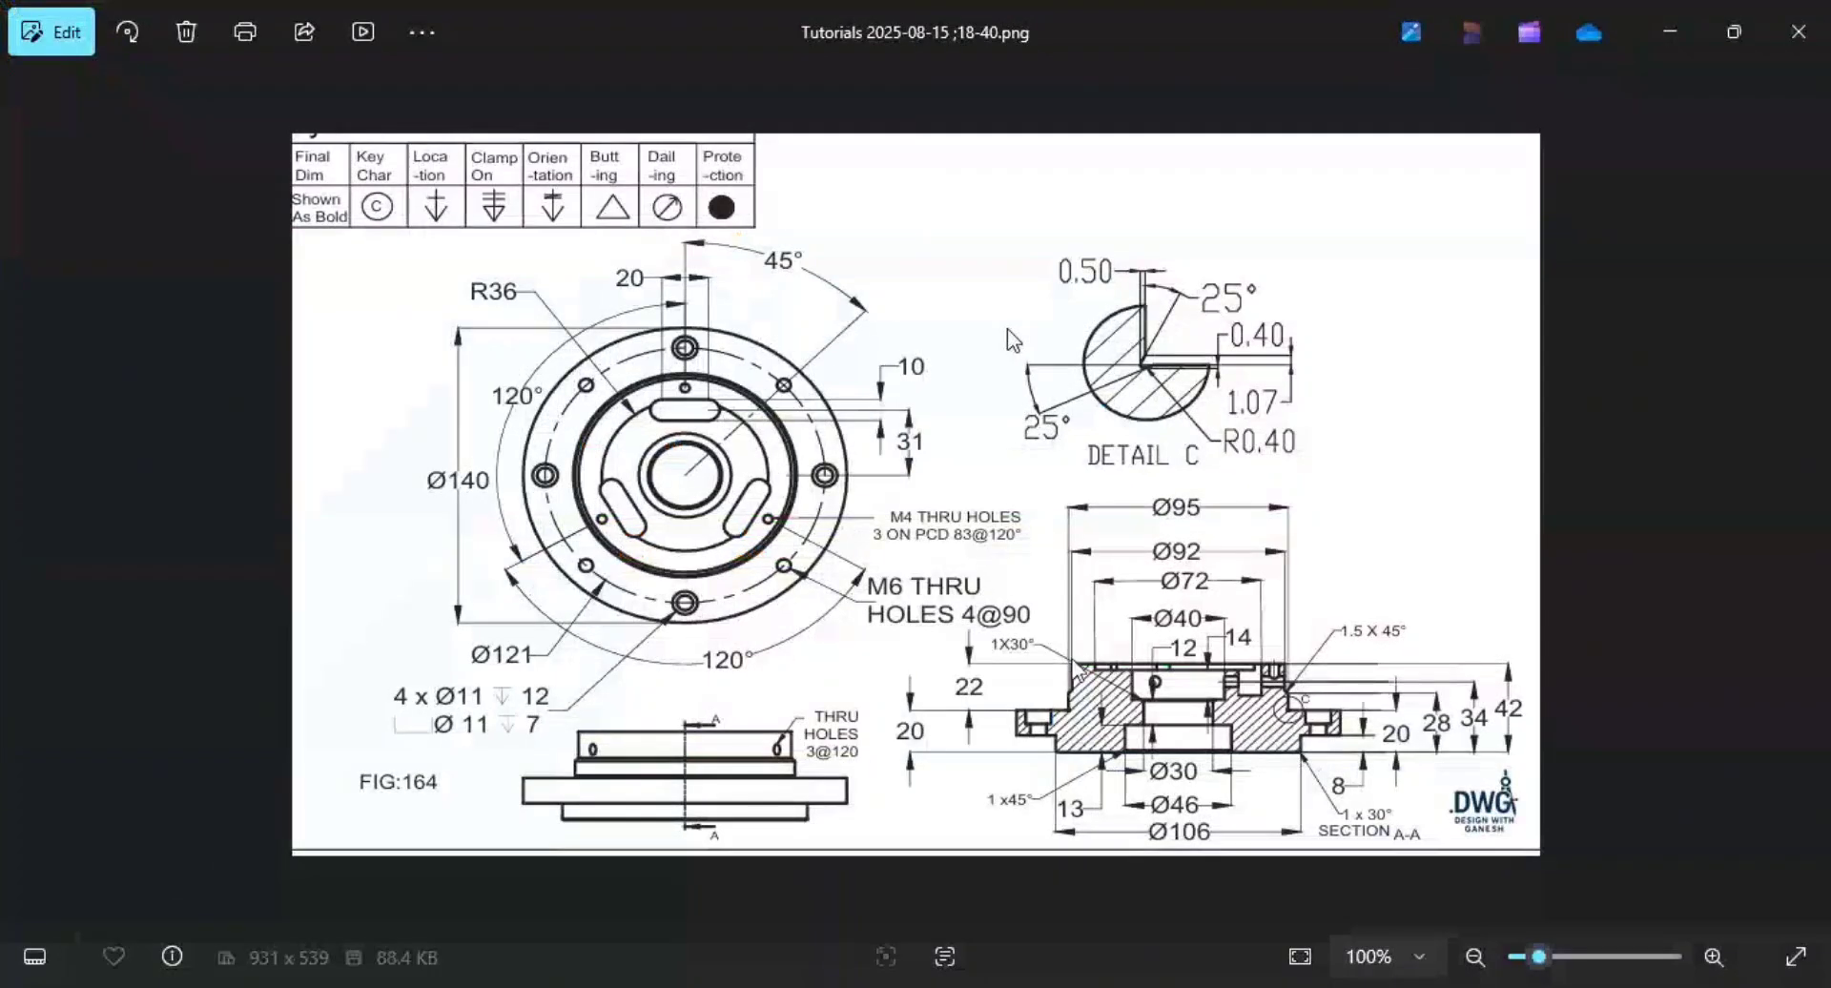
{"action": "key", "text": "alt+Tab"}
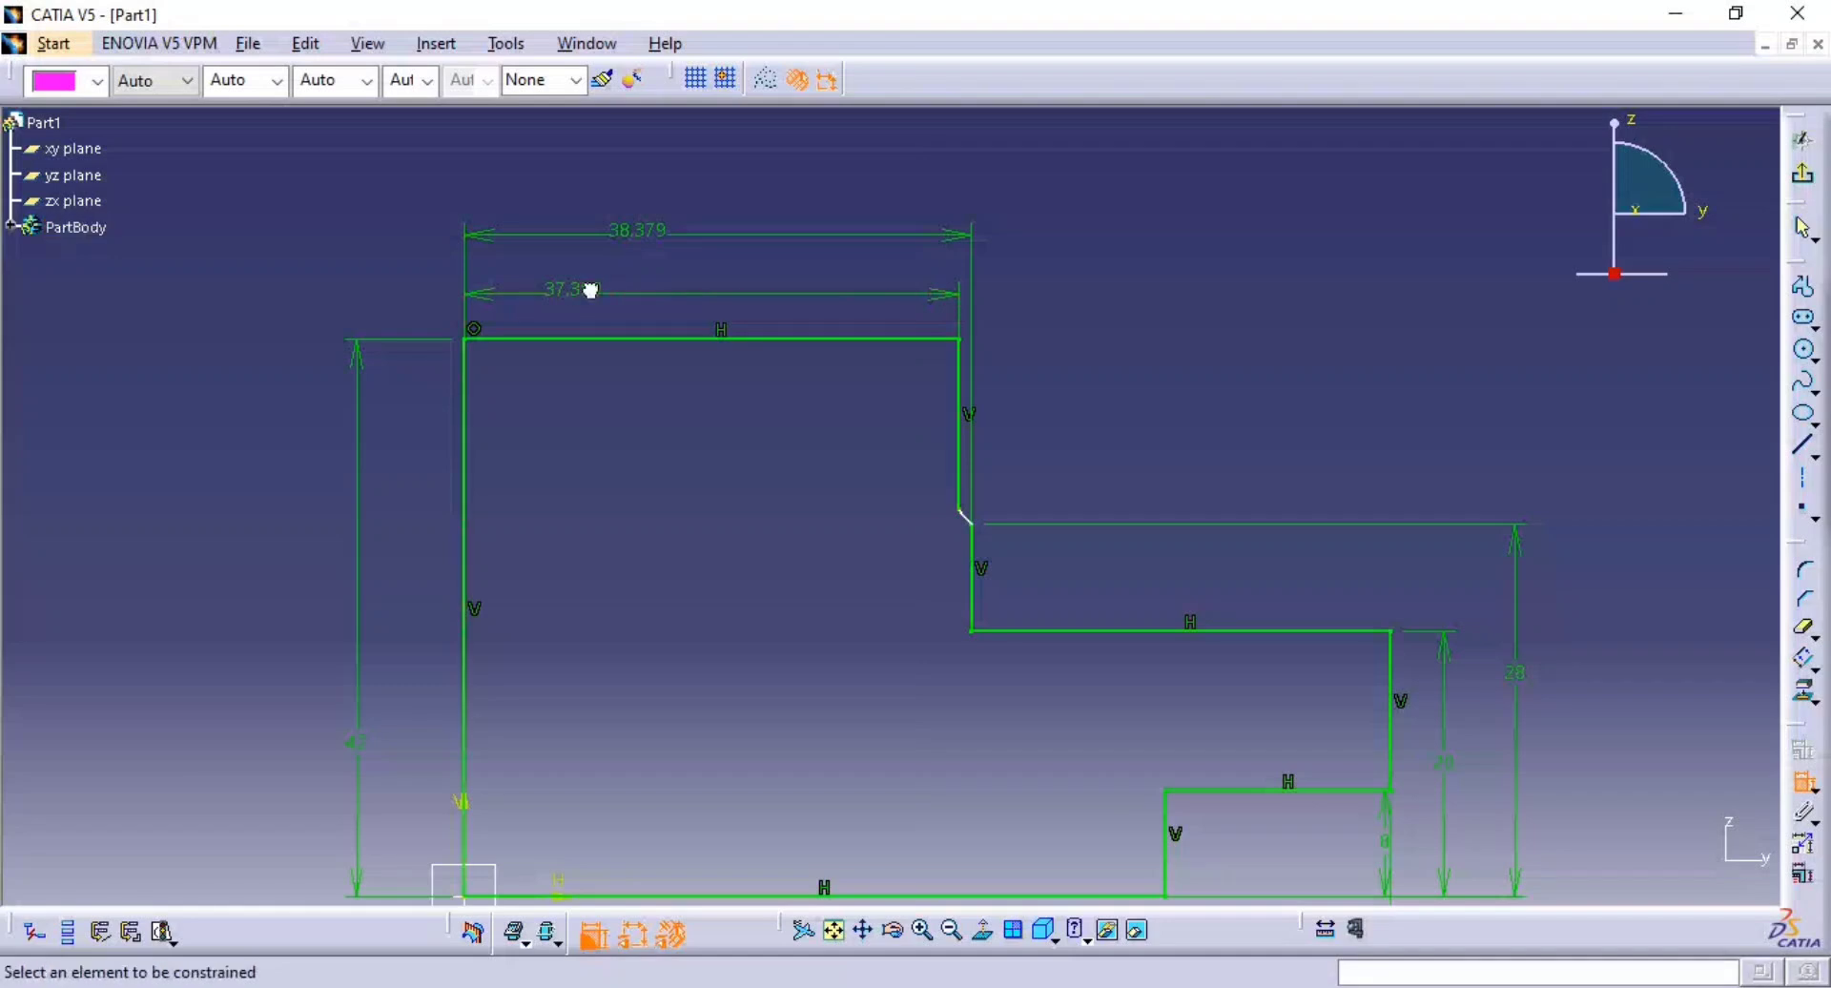
{"action": "double_click", "coordinate": [592, 288]}
{"action": "type", "text": "92/2"}
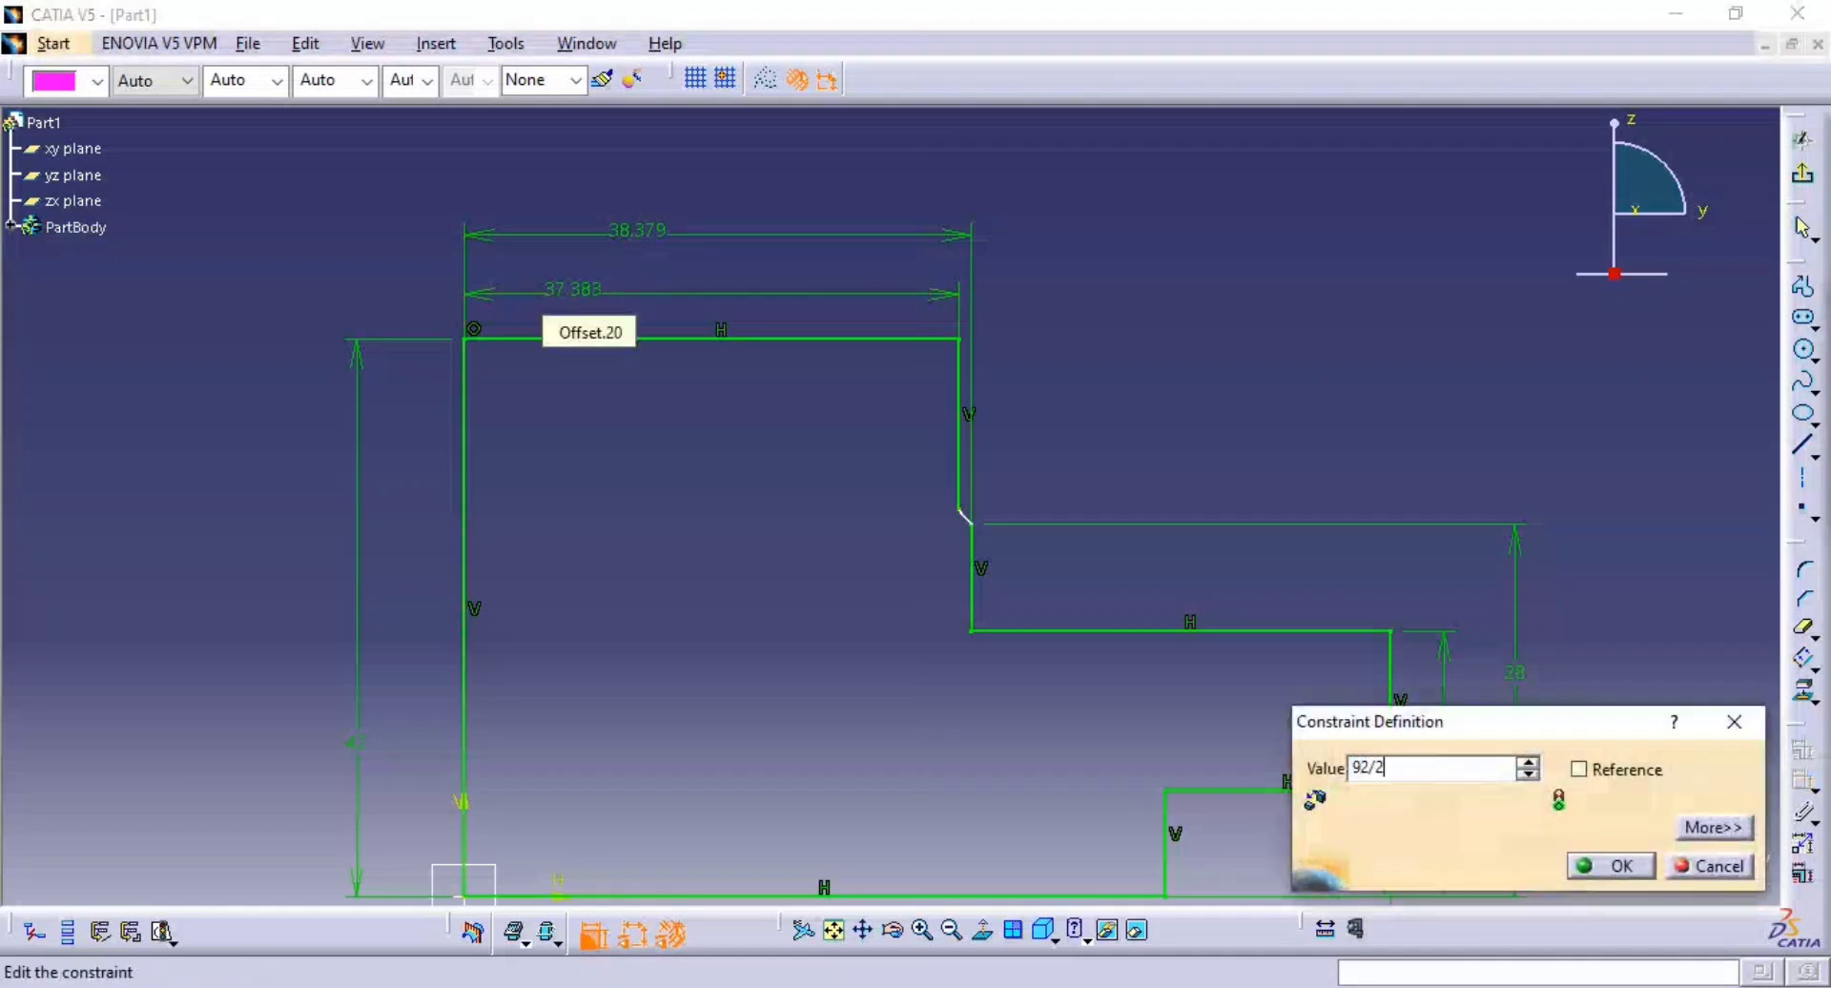
{"action": "key", "text": "Return"}
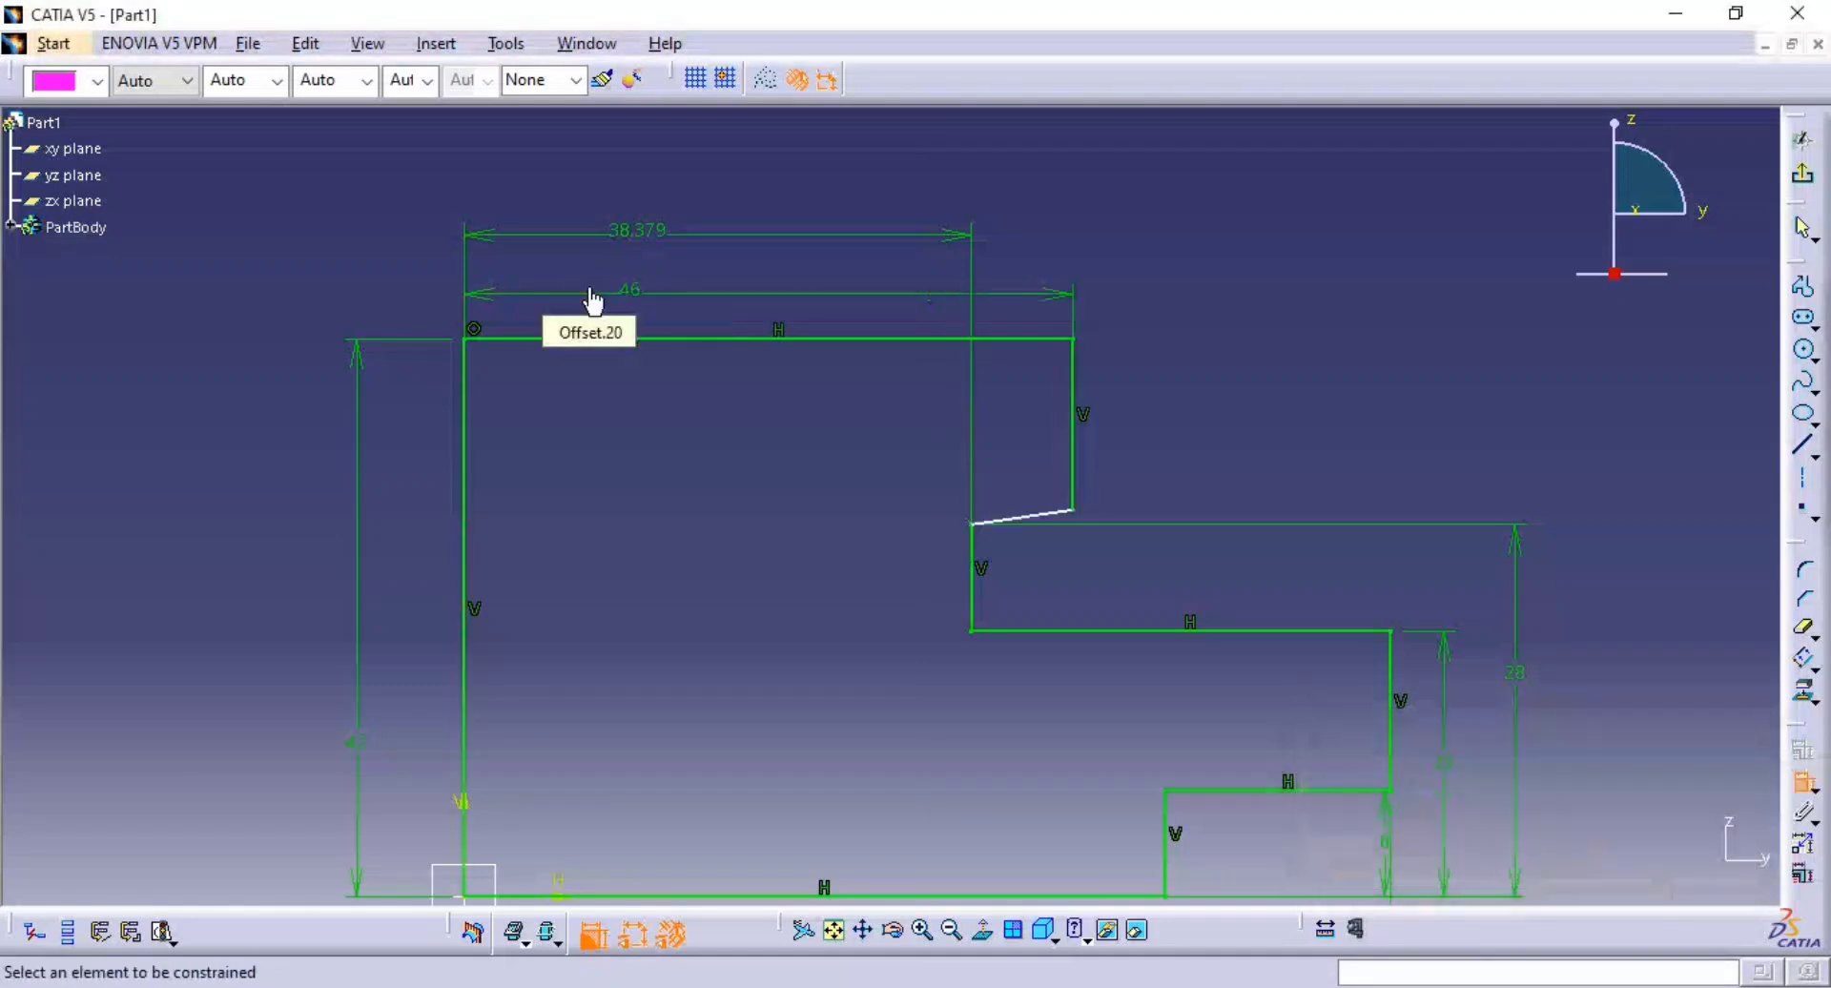
{"action": "double_click", "coordinate": [636, 243]}
{"action": "type", "text": "9"}
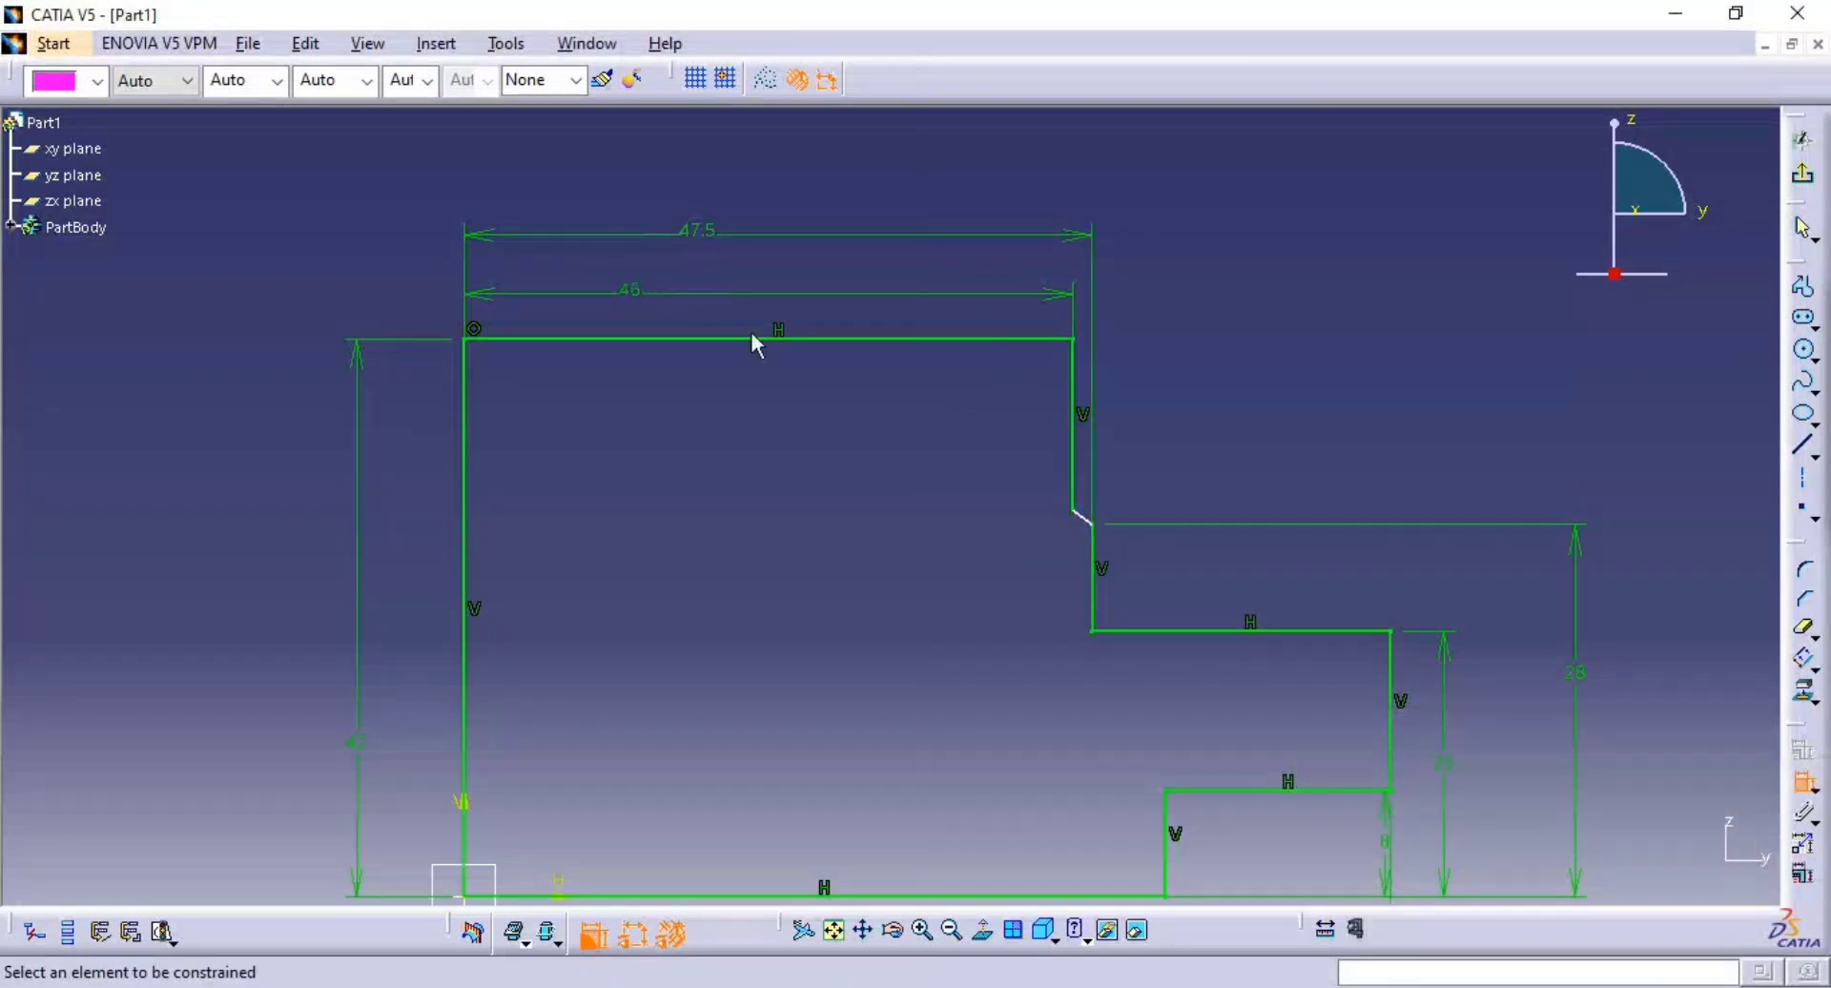
- Dimension the angle between the short slanted line and the vertical line below it and set it to 45 degrees
{"action": "middle_click_drag", "start_coordinate": [926, 527], "coordinate": [917, 459]}
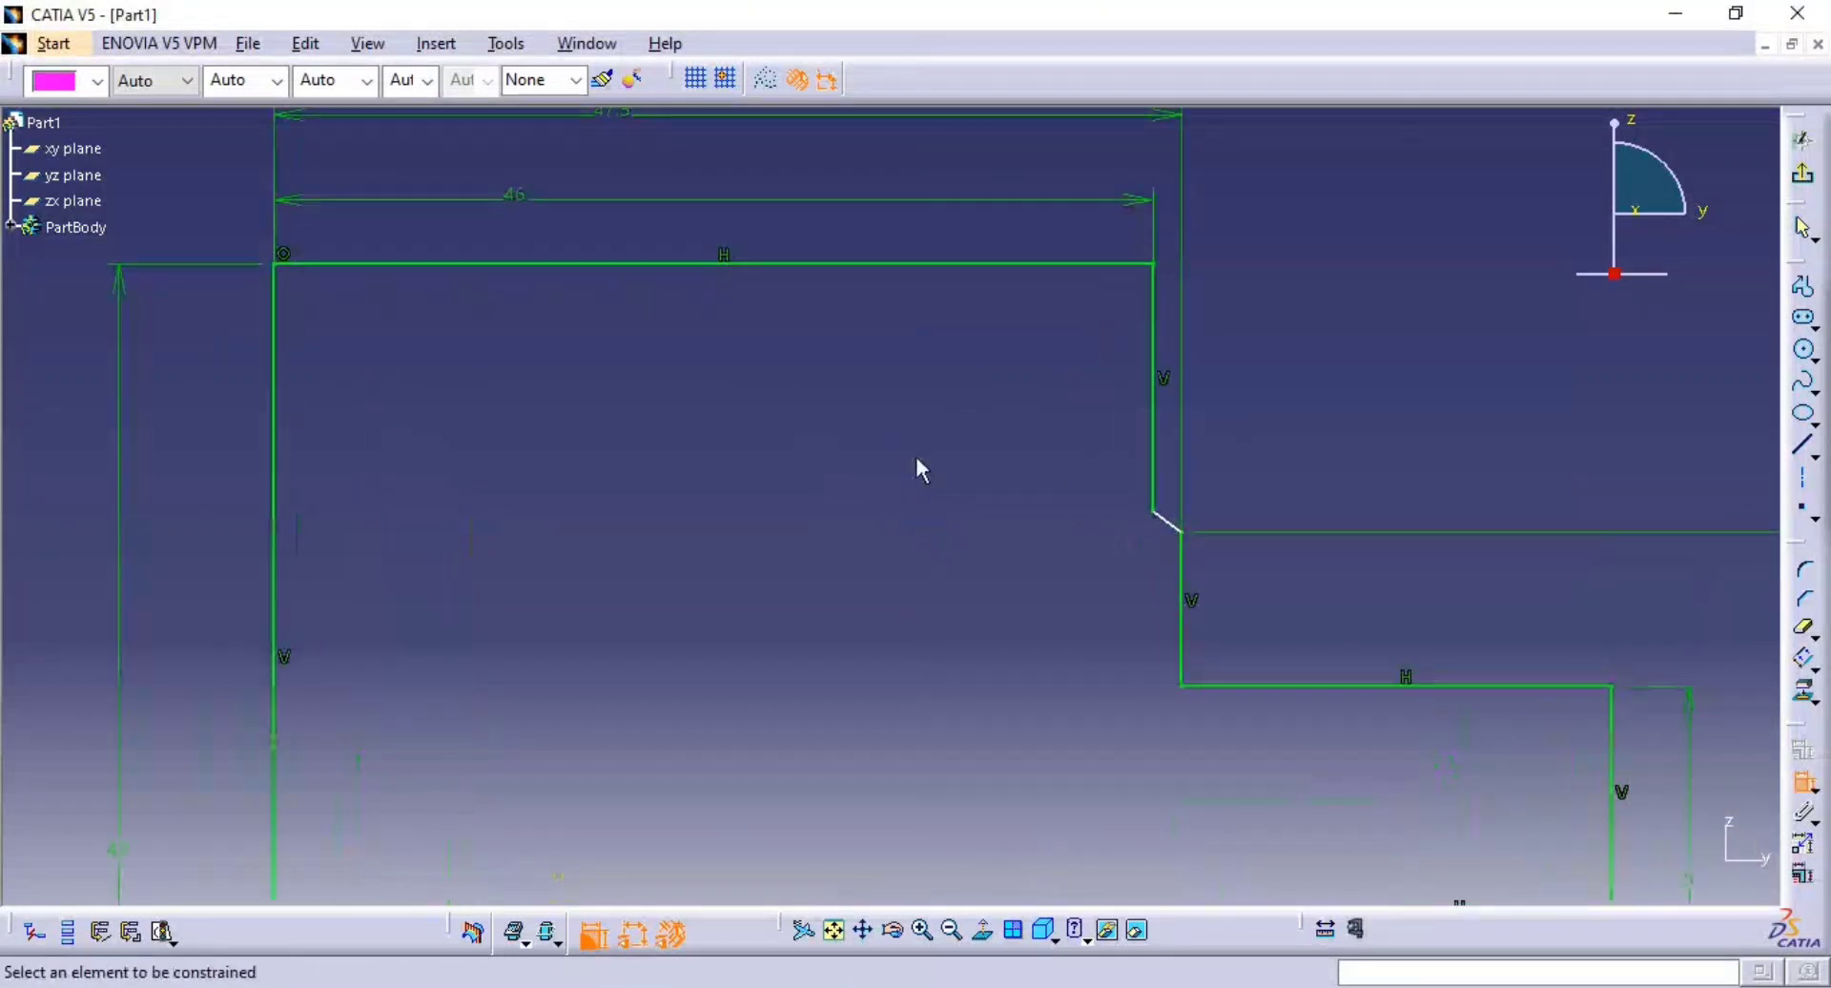
{"action": "left_click", "coordinate": [1177, 526]}
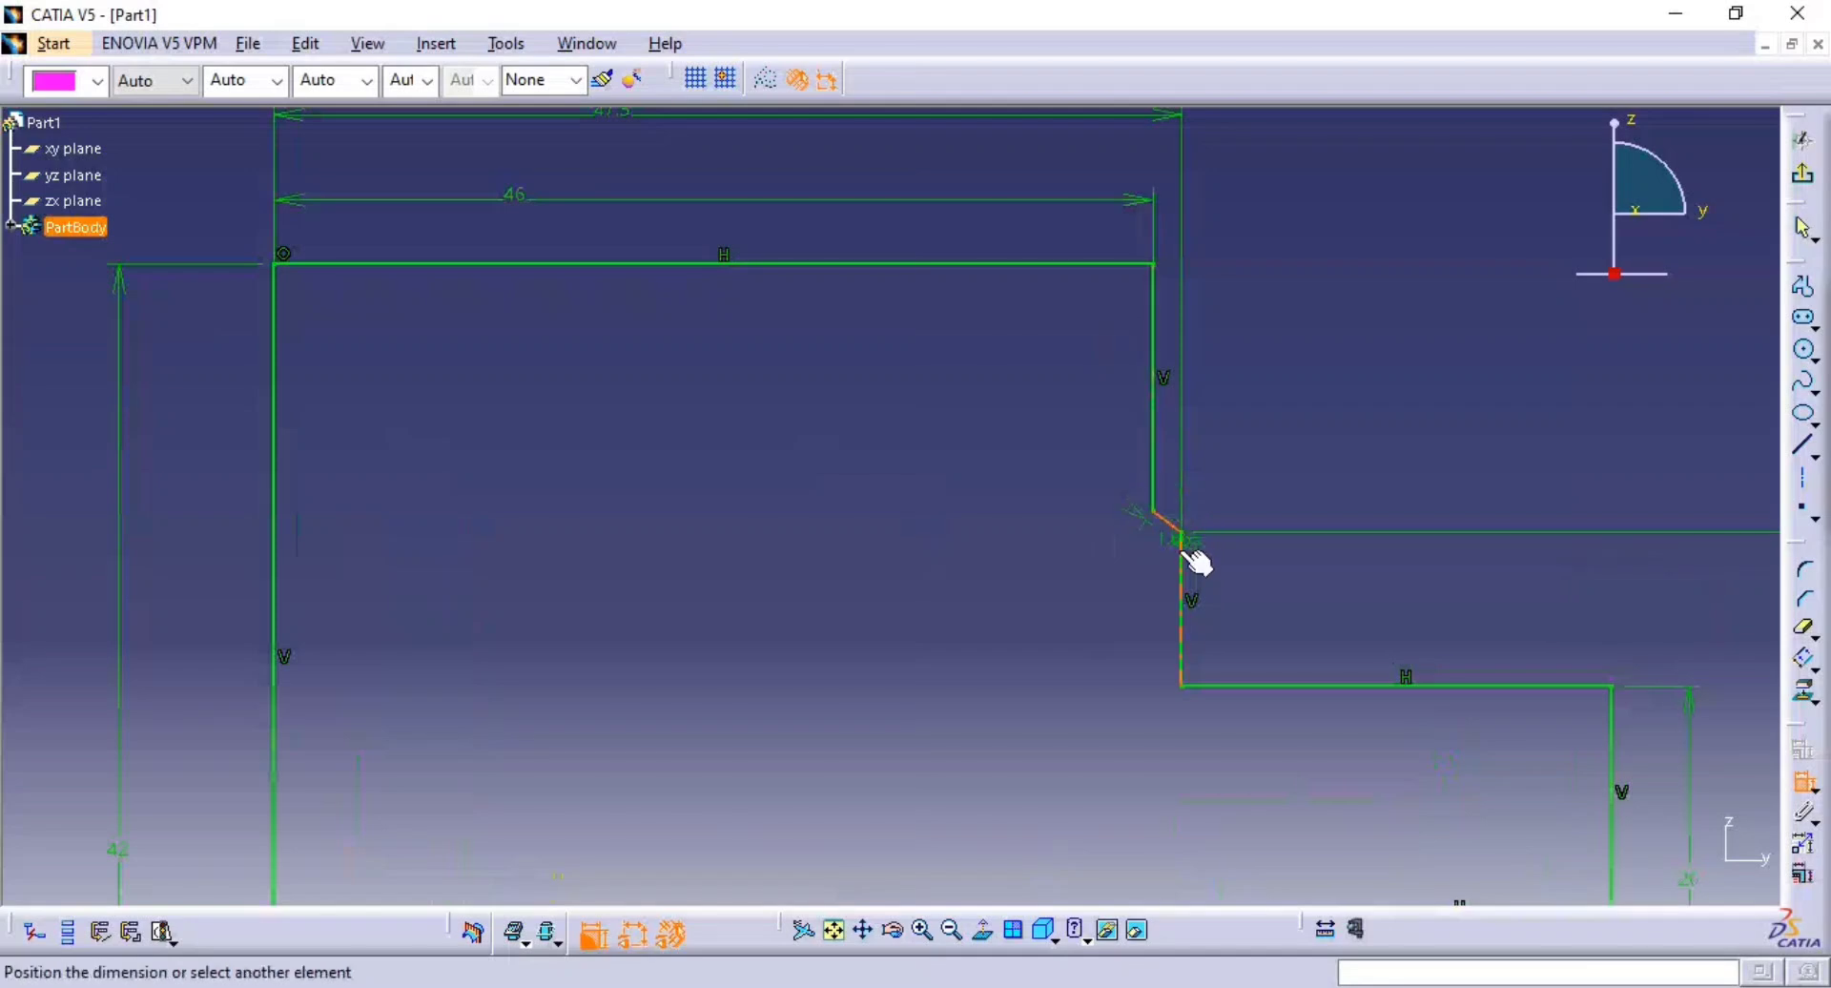
{"action": "left_click", "coordinate": [1184, 570]}
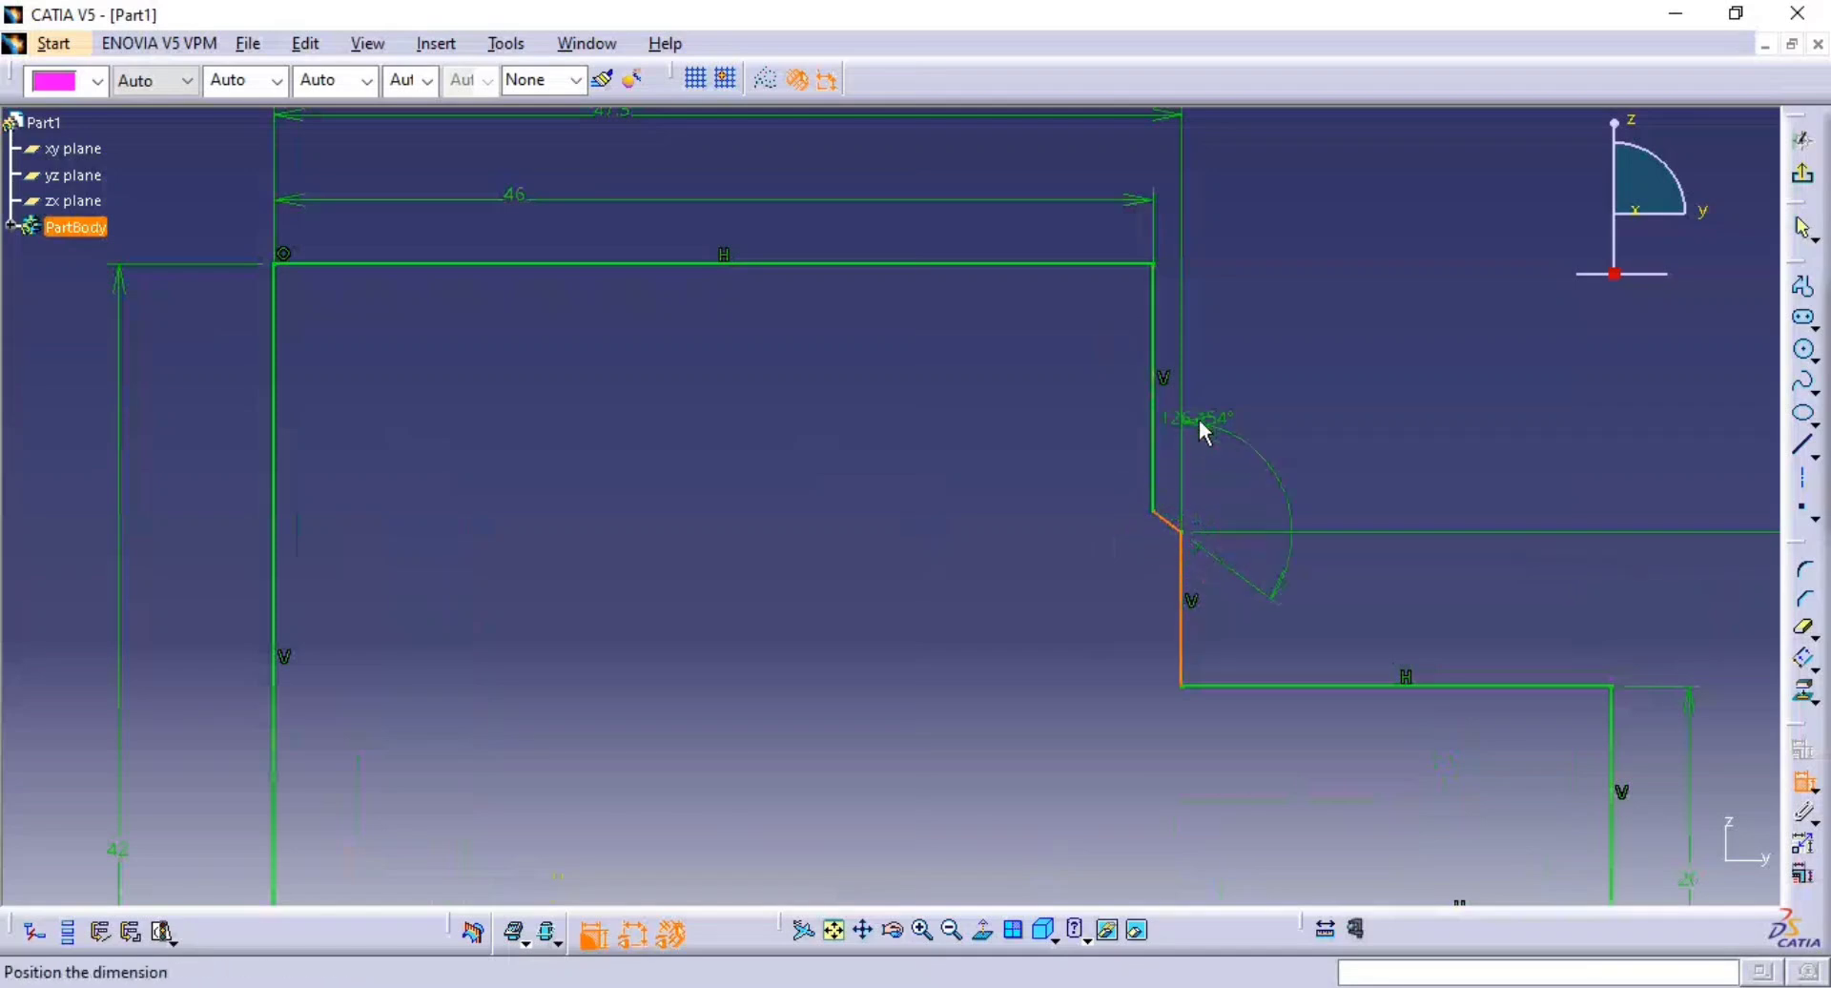
{"action": "left_click", "coordinate": [1227, 639]}
{"action": "key", "text": "alt+Tab"}
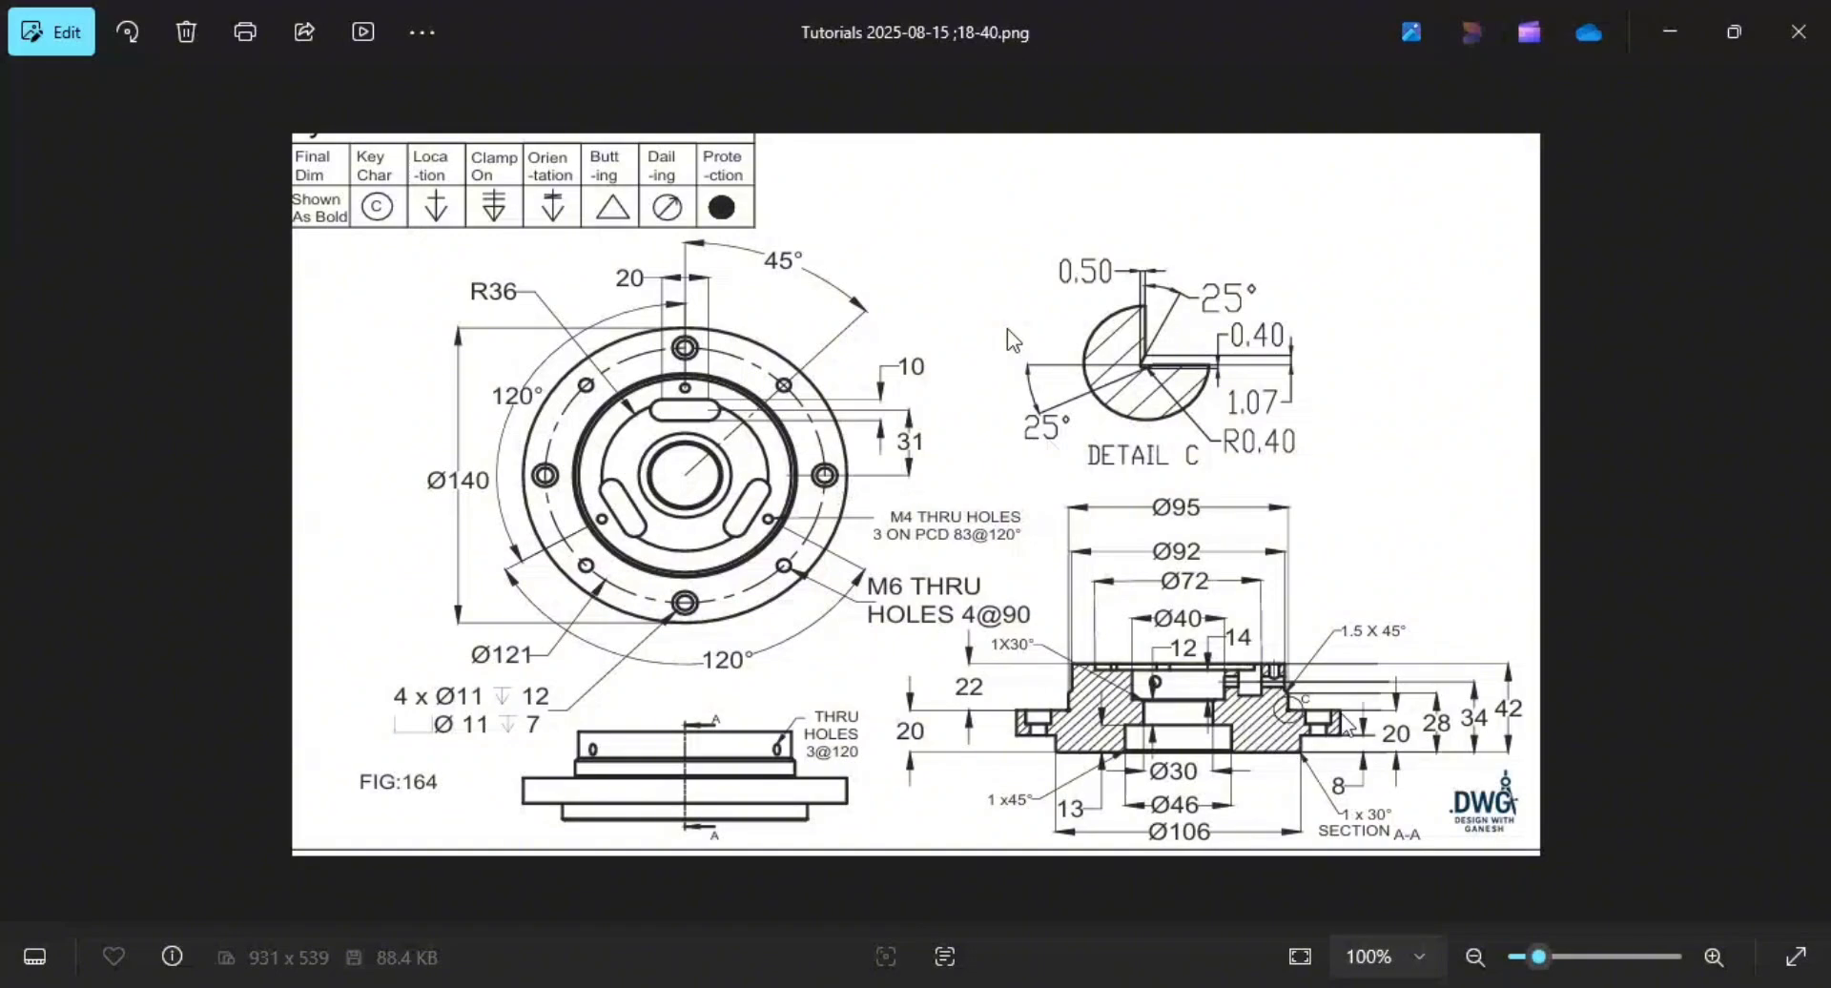
{"action": "key", "text": "alt+Tab"}
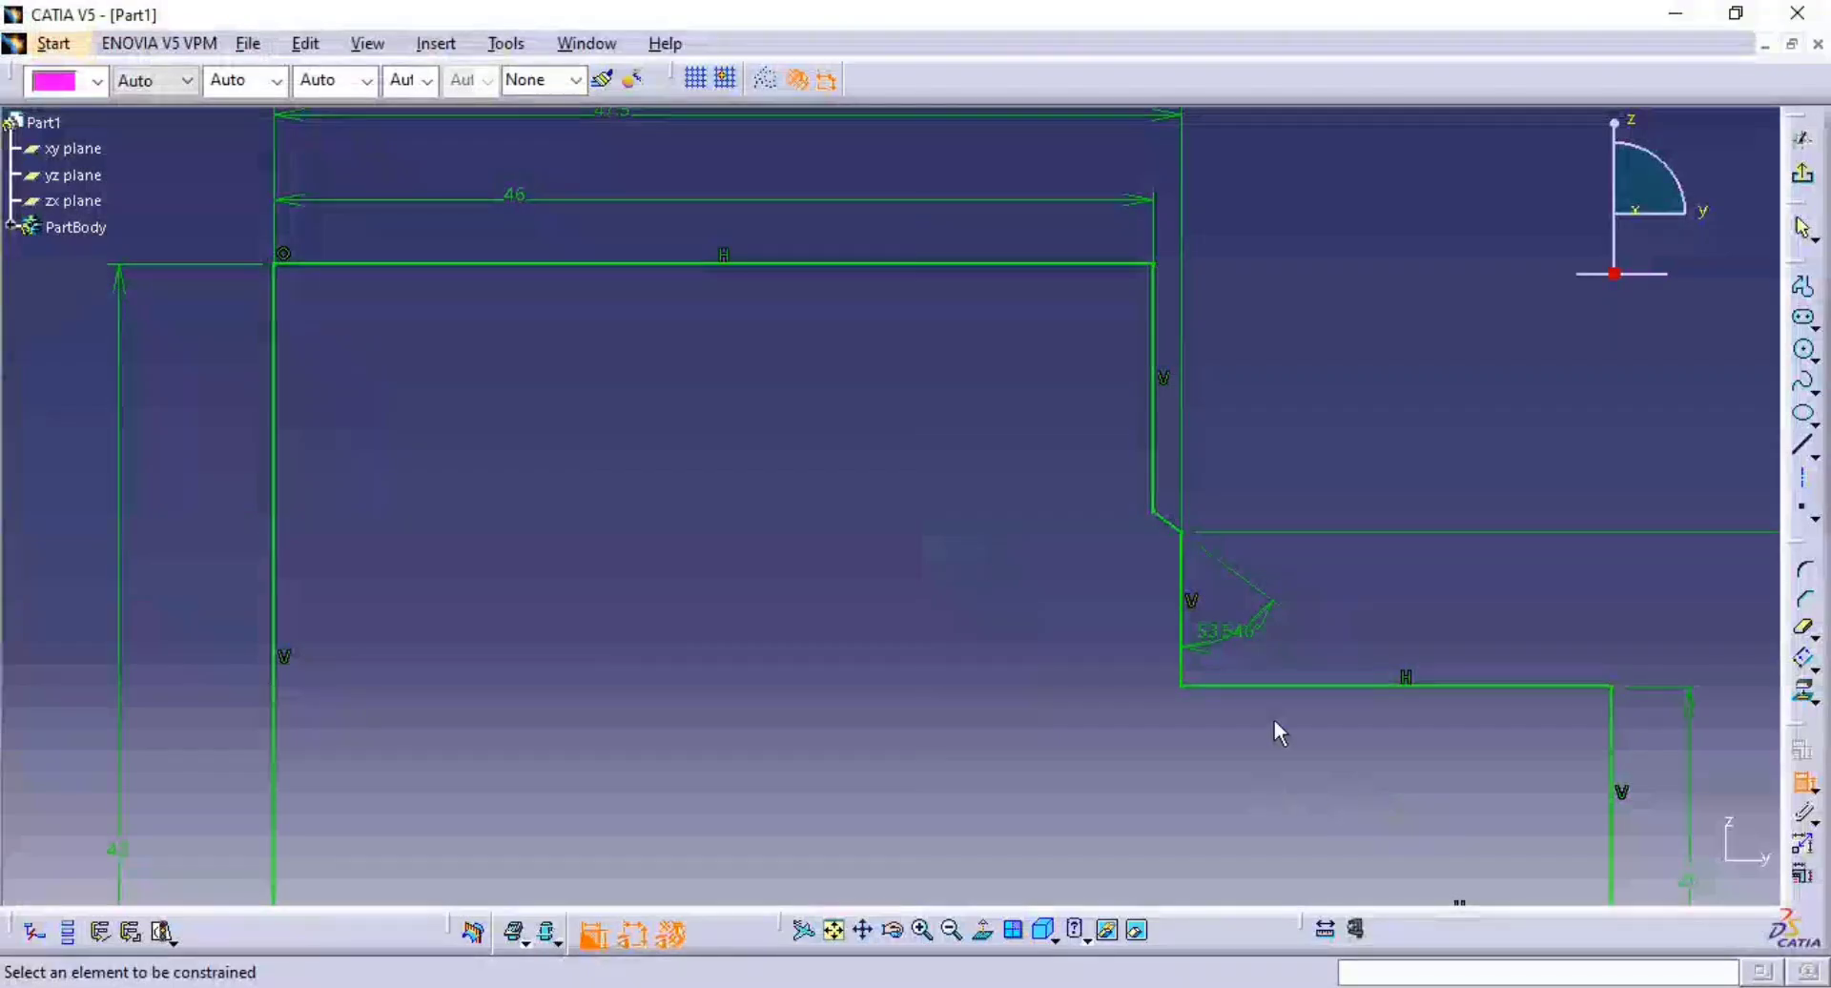
{"action": "double_click", "coordinate": [1212, 626]}
{"action": "type", "text": "45"}
{"action": "key", "text": "Return"}
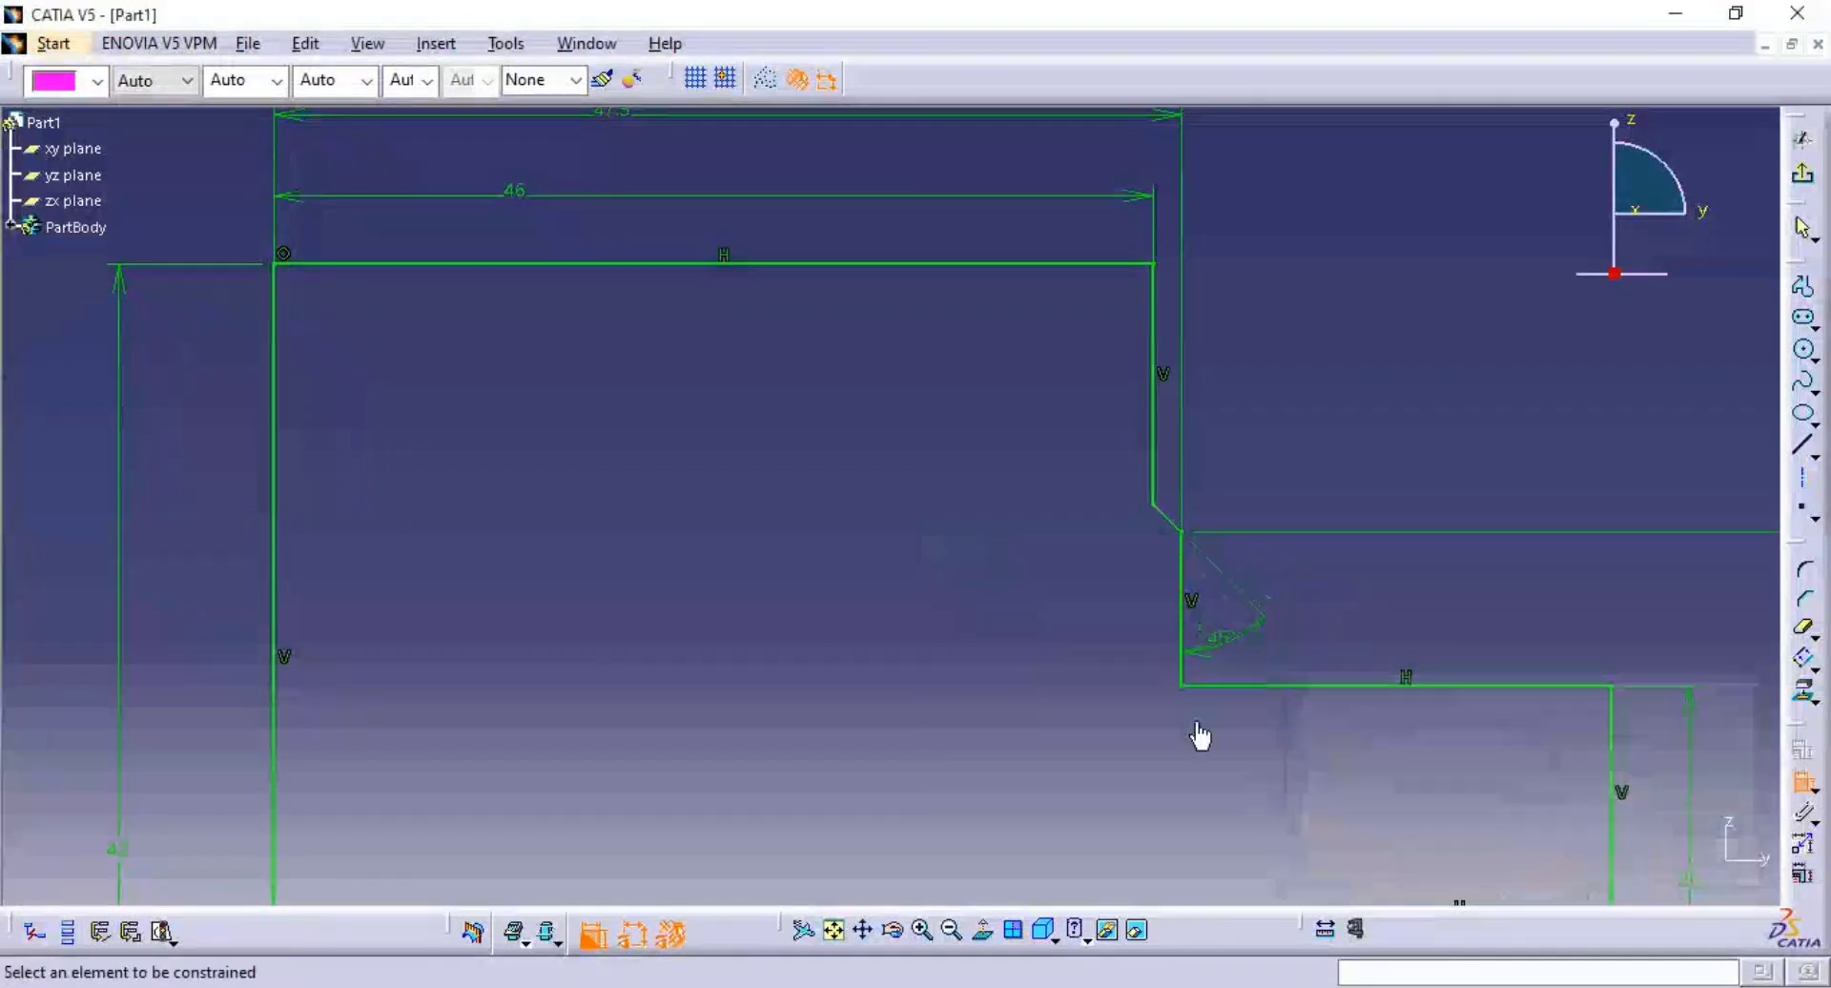
{"action": "mouse_move", "coordinate": [1108, 653]}
{"action": "middle_mouse_down"}
{"action": "mouse_move", "coordinate": [963, 626]}
{"action": "mouse_move", "coordinate": [1124, 681]}
{"action": "mouse_move", "coordinate": [1128, 710]}
{"action": "mouse_move", "coordinate": [1147, 666]}
{"action": "mouse_move", "coordinate": [1235, 646]}
{"action": "middle_mouse_up"}
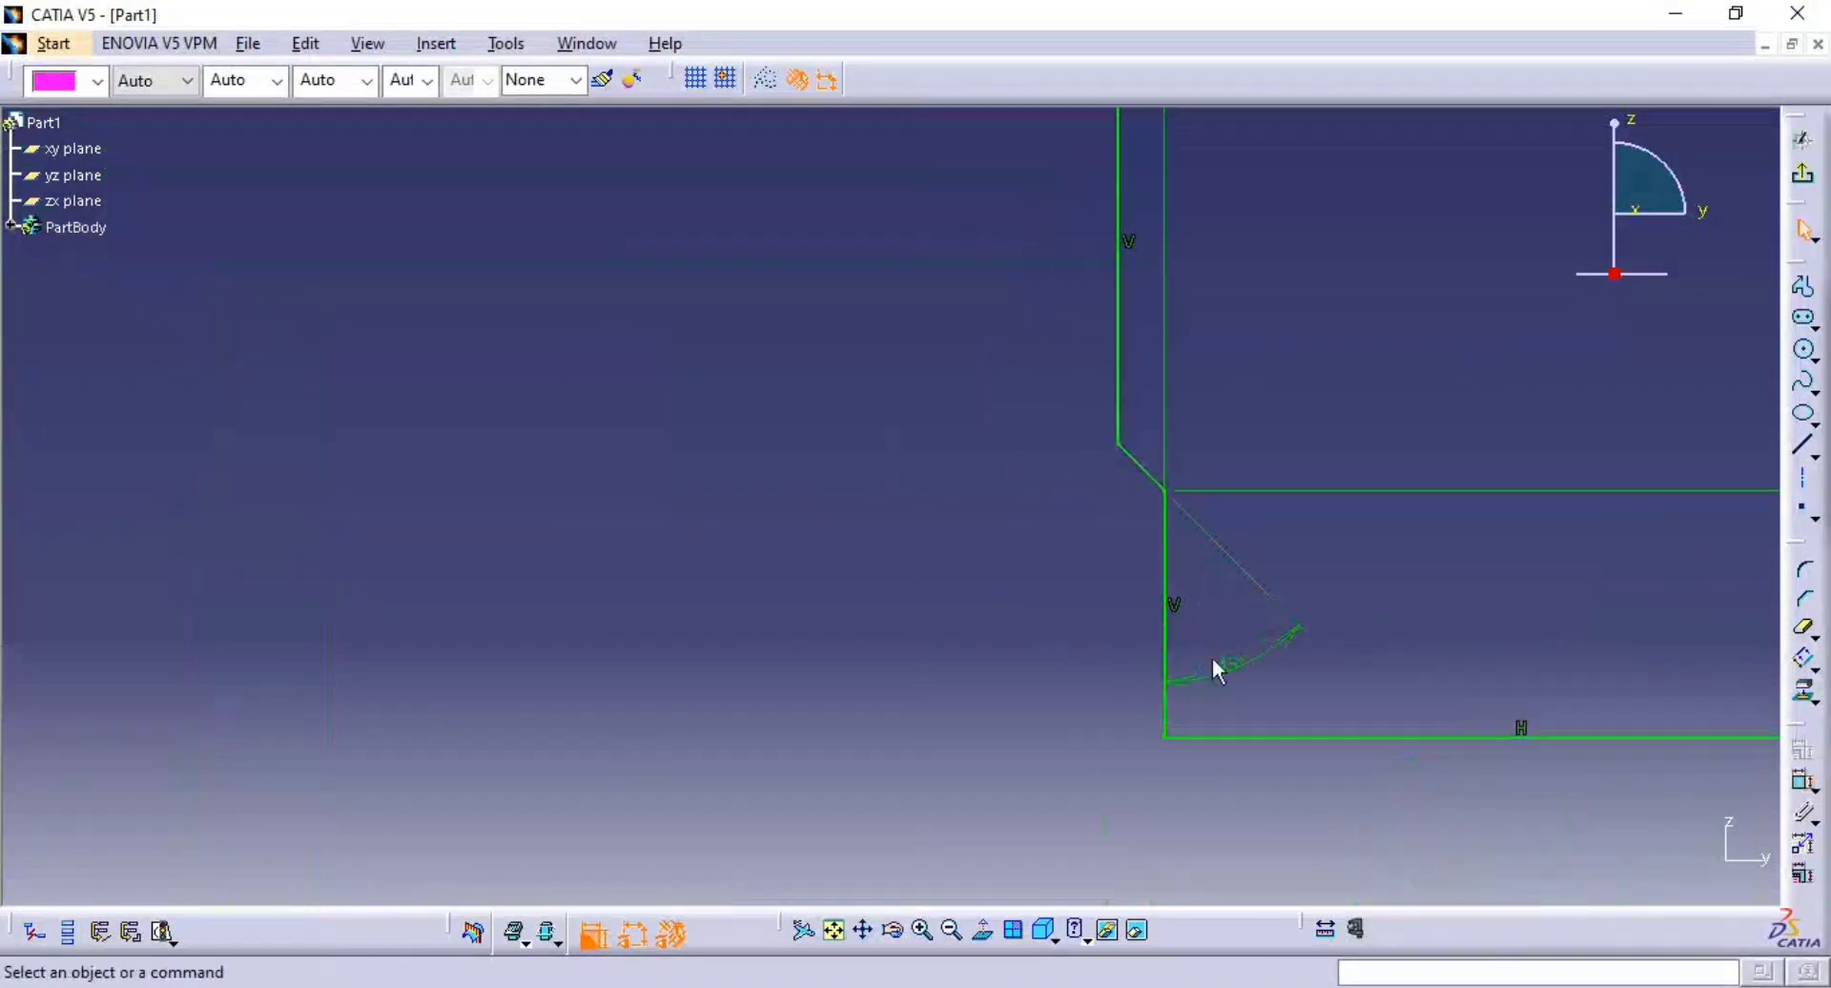
- Hide the 45-degree angle dimension at the short slanted line
{"action": "right_click", "coordinate": [1237, 672]}
{"action": "left_click", "coordinate": [1298, 724]}
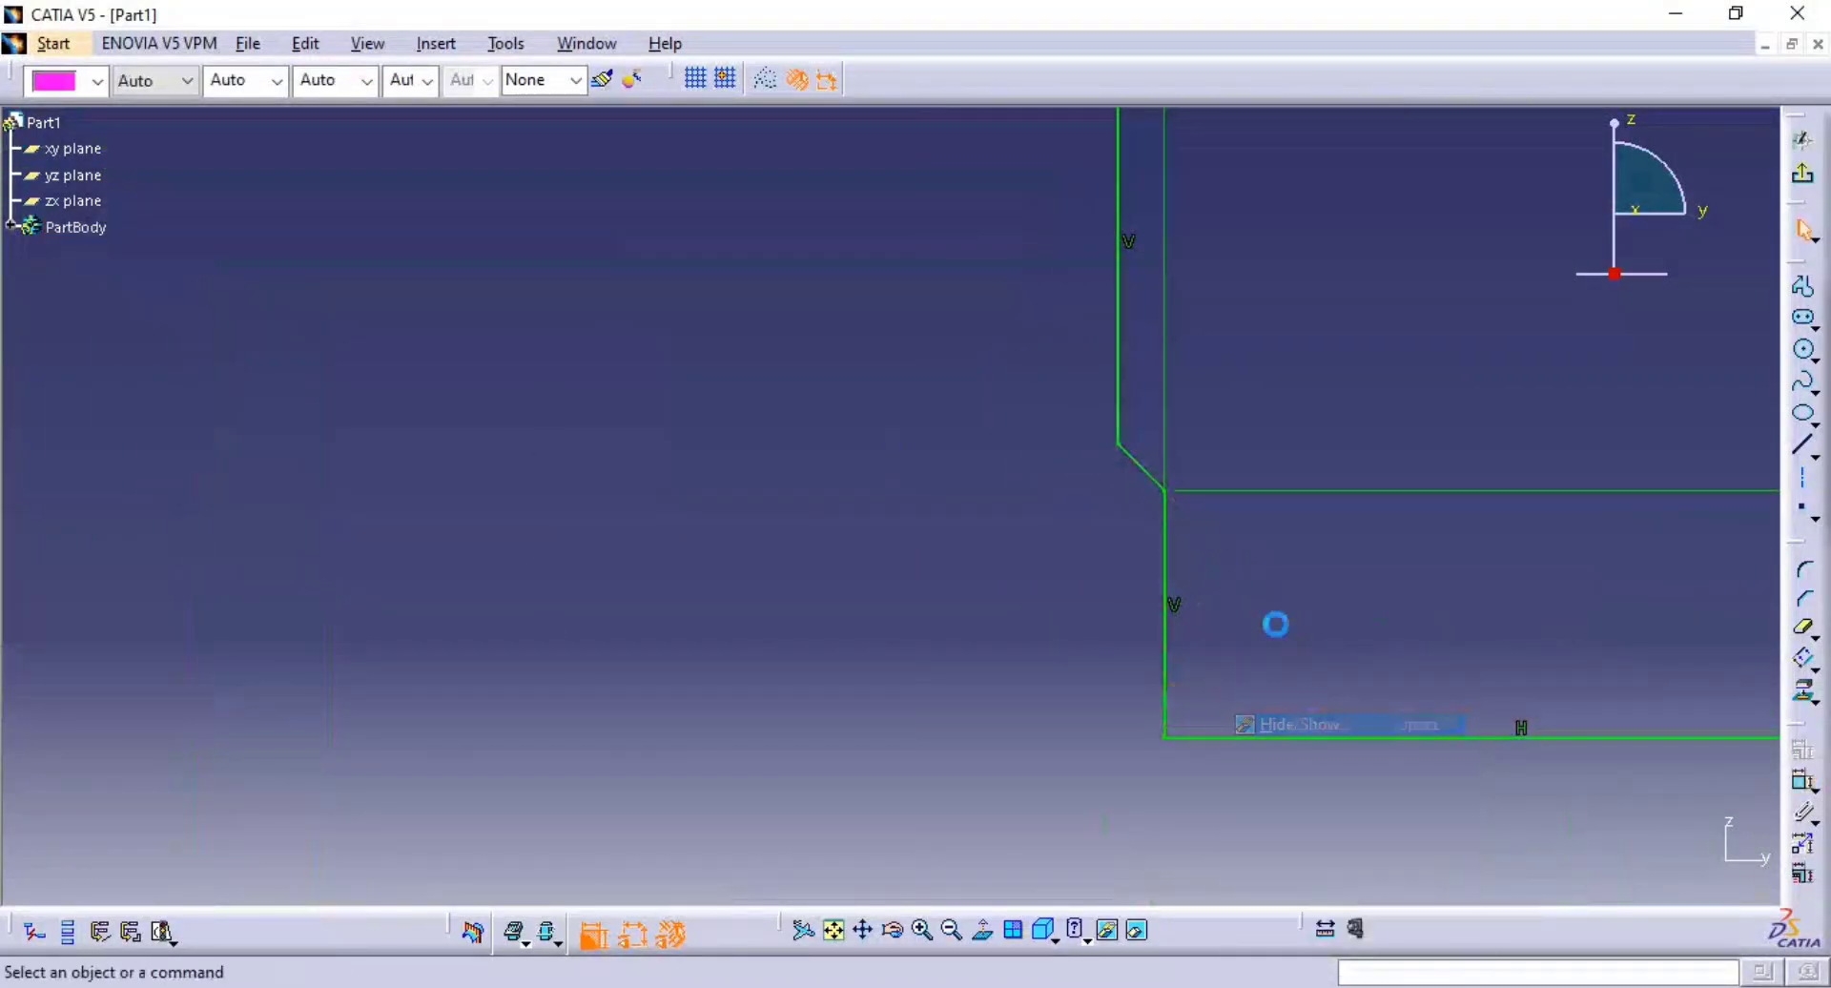
{"action": "middle_click_drag", "start_coordinate": [1272, 621], "coordinate": [1164, 624]}
{"action": "key", "text": "alt+Tab"}
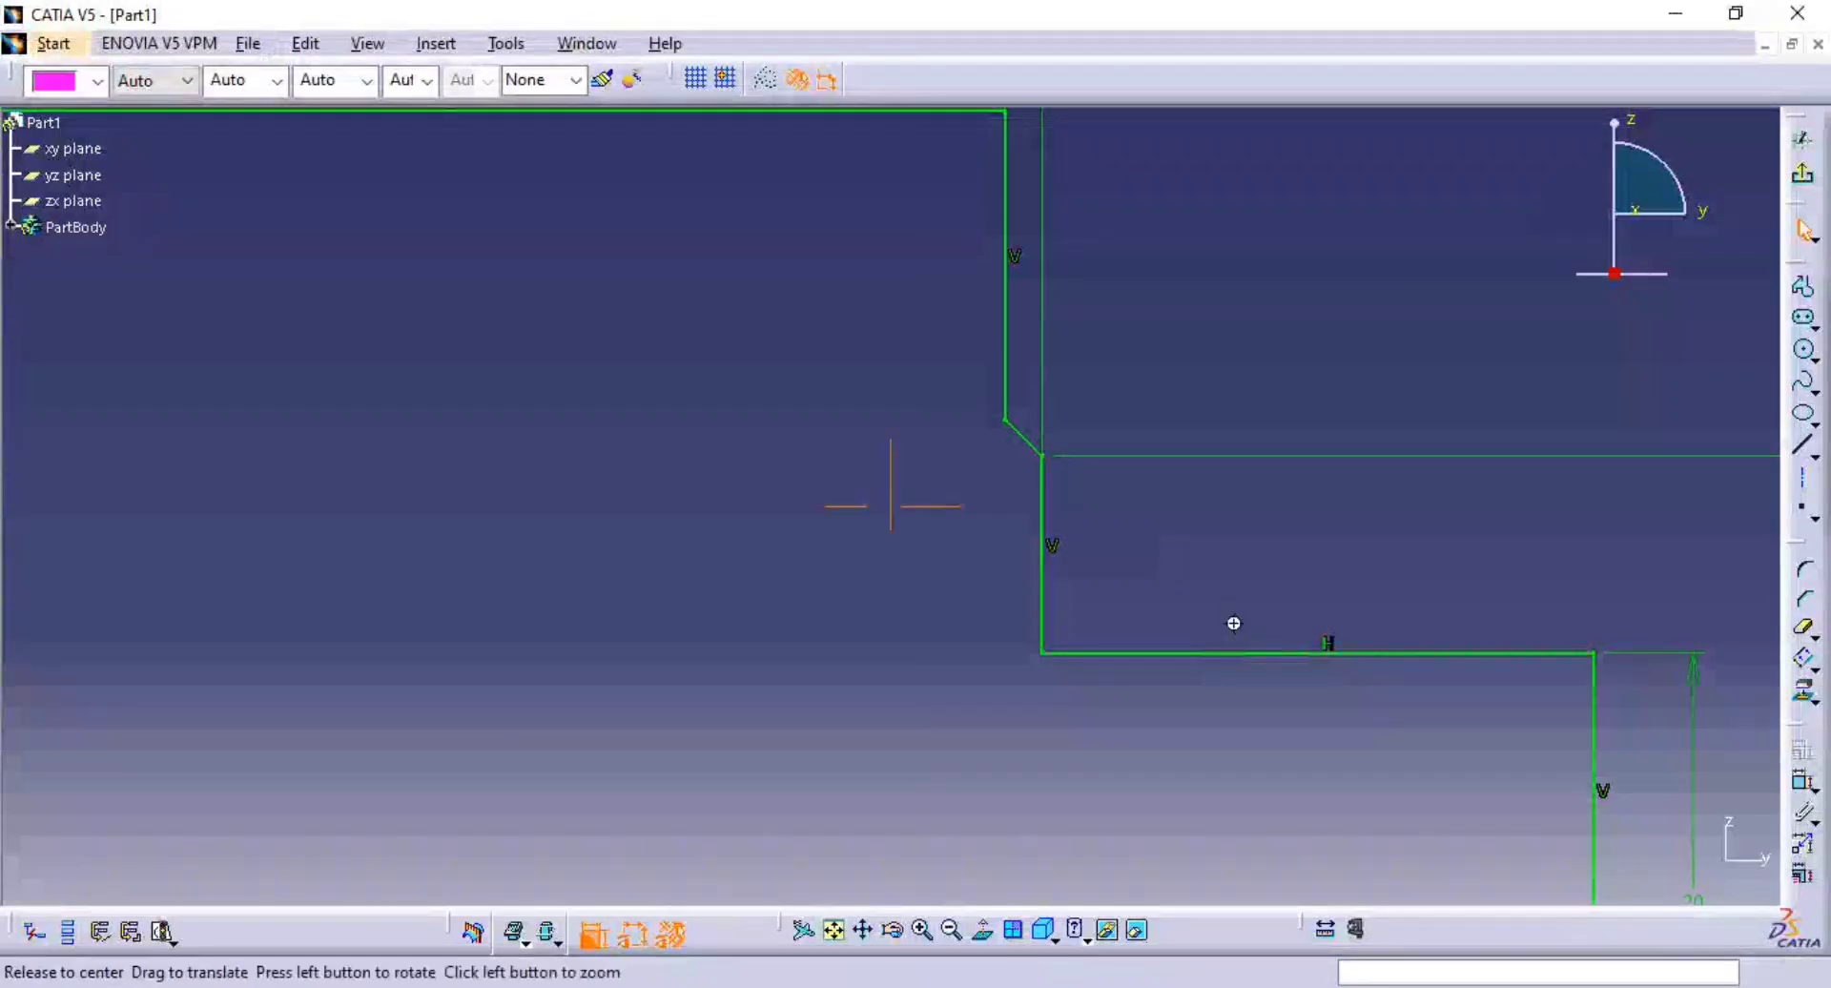
- Offset the horizontal line at the foot of the lower vertical line downward and convert the copy to a construction line
{"action": "mouse_move", "coordinate": [1234, 621]}
{"action": "middle_mouse_down"}
{"action": "mouse_move", "coordinate": [1159, 483]}
{"action": "mouse_move", "coordinate": [1043, 491]}
{"action": "middle_mouse_up"}
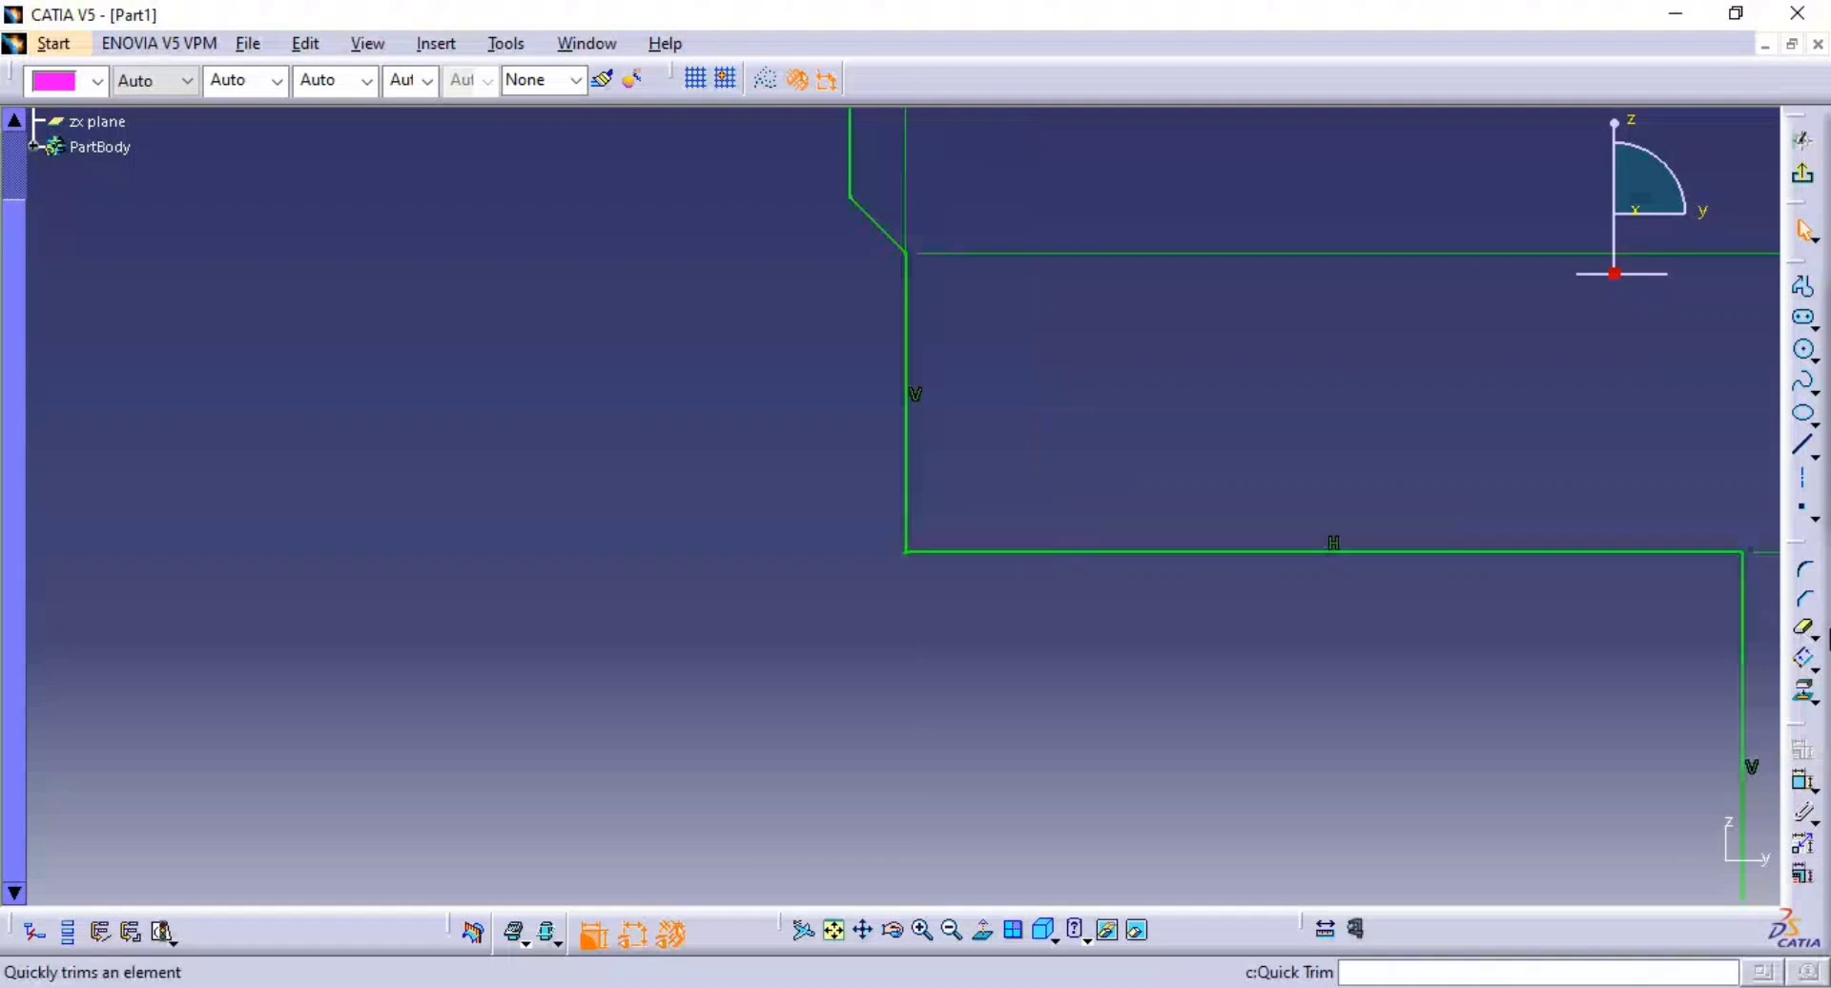
{"action": "left_click", "coordinate": [1806, 661]}
{"action": "left_click", "coordinate": [1316, 553]}
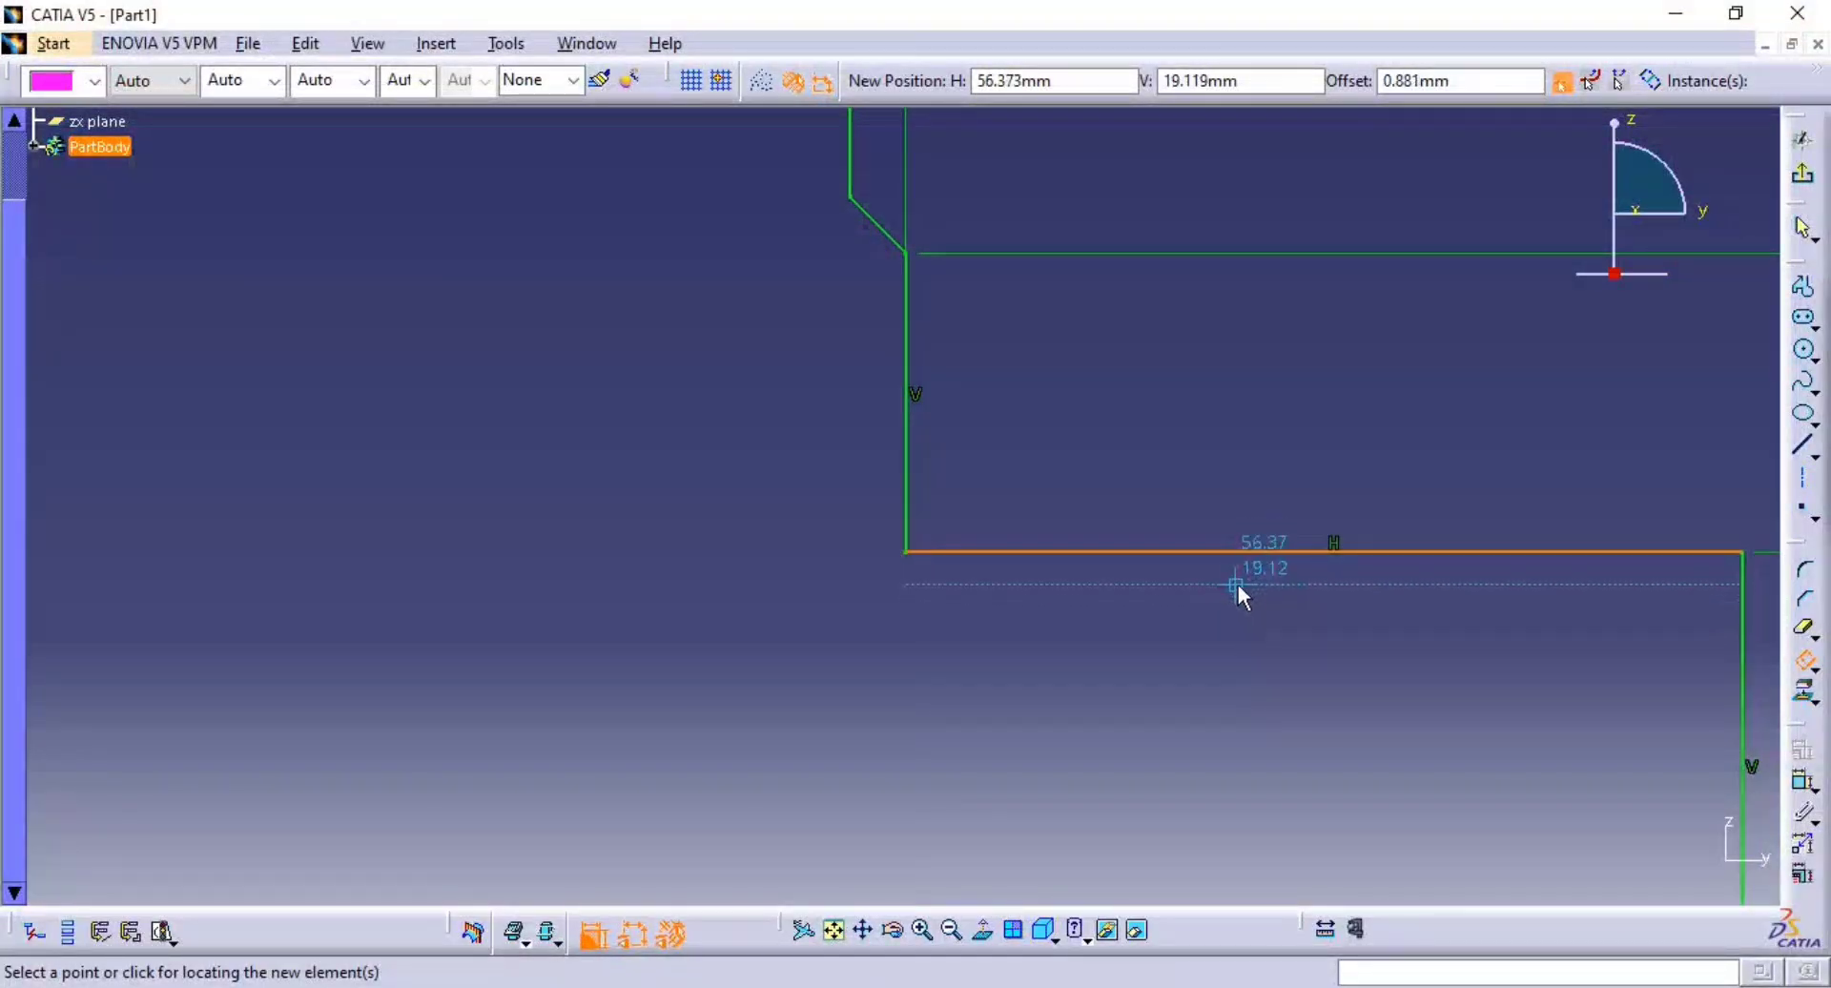
{"action": "key", "text": "Tab"}
{"action": "key", "text": "Tab"}
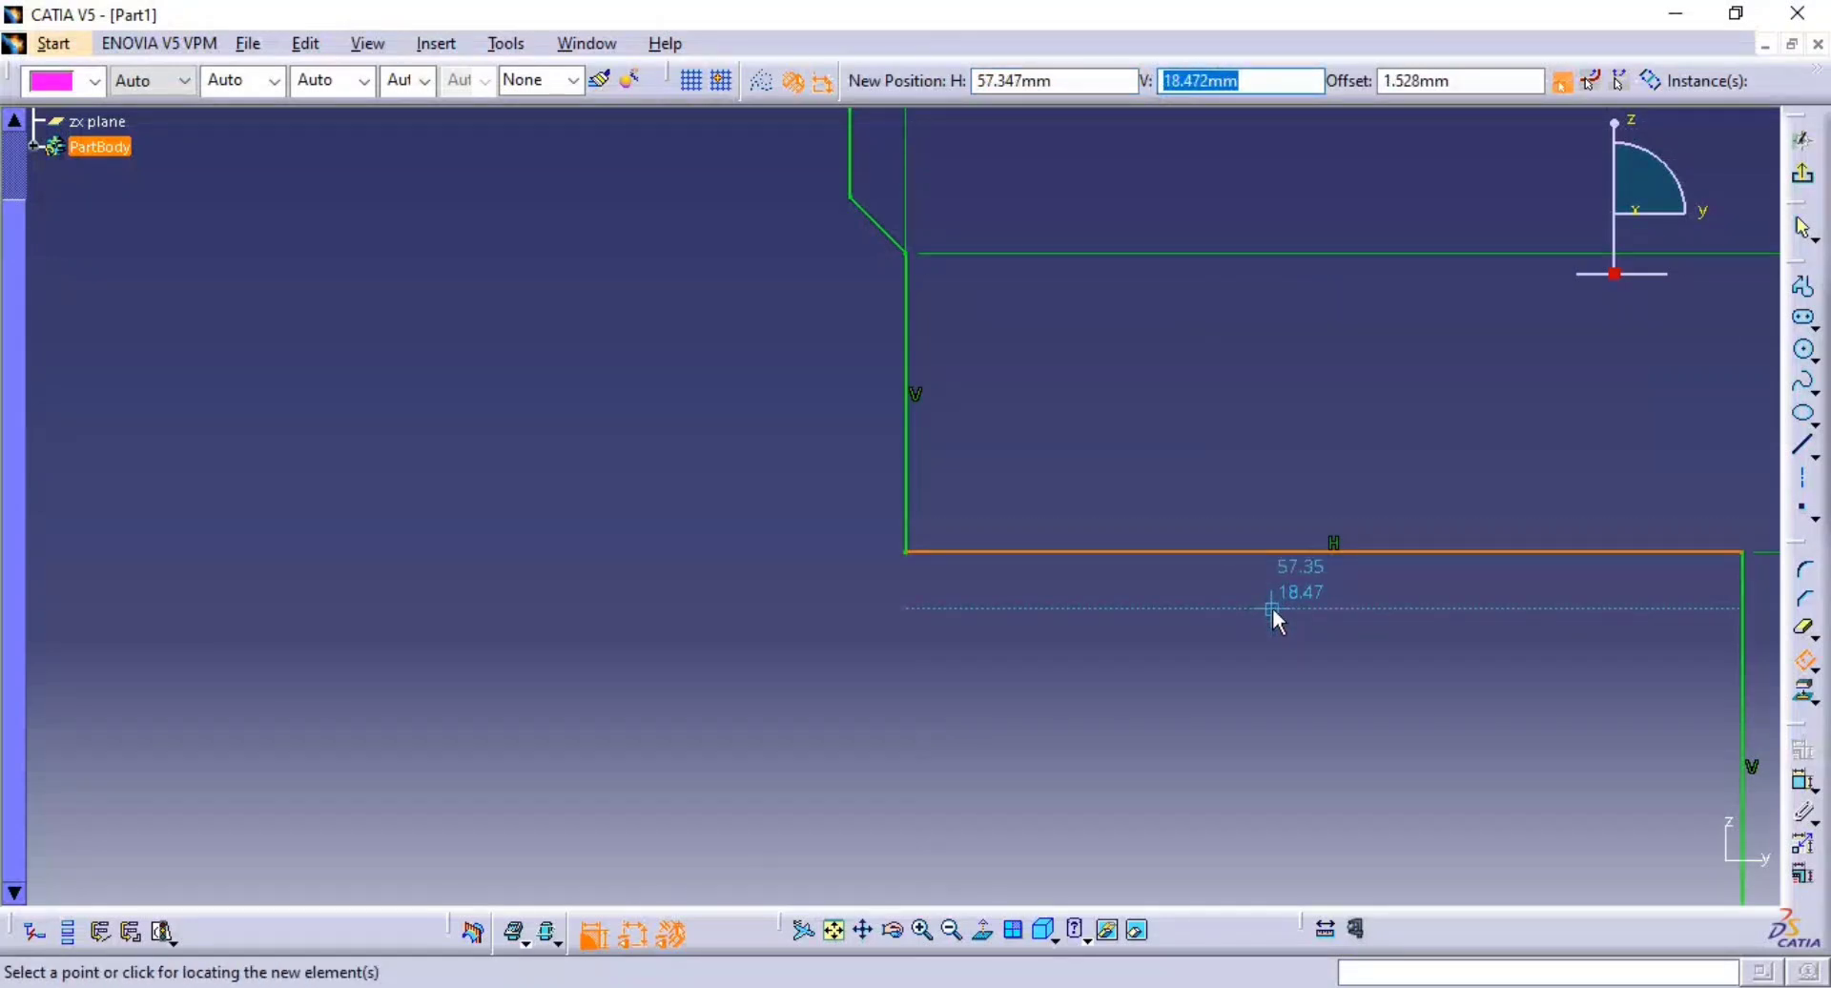
{"action": "key", "text": "Tab"}
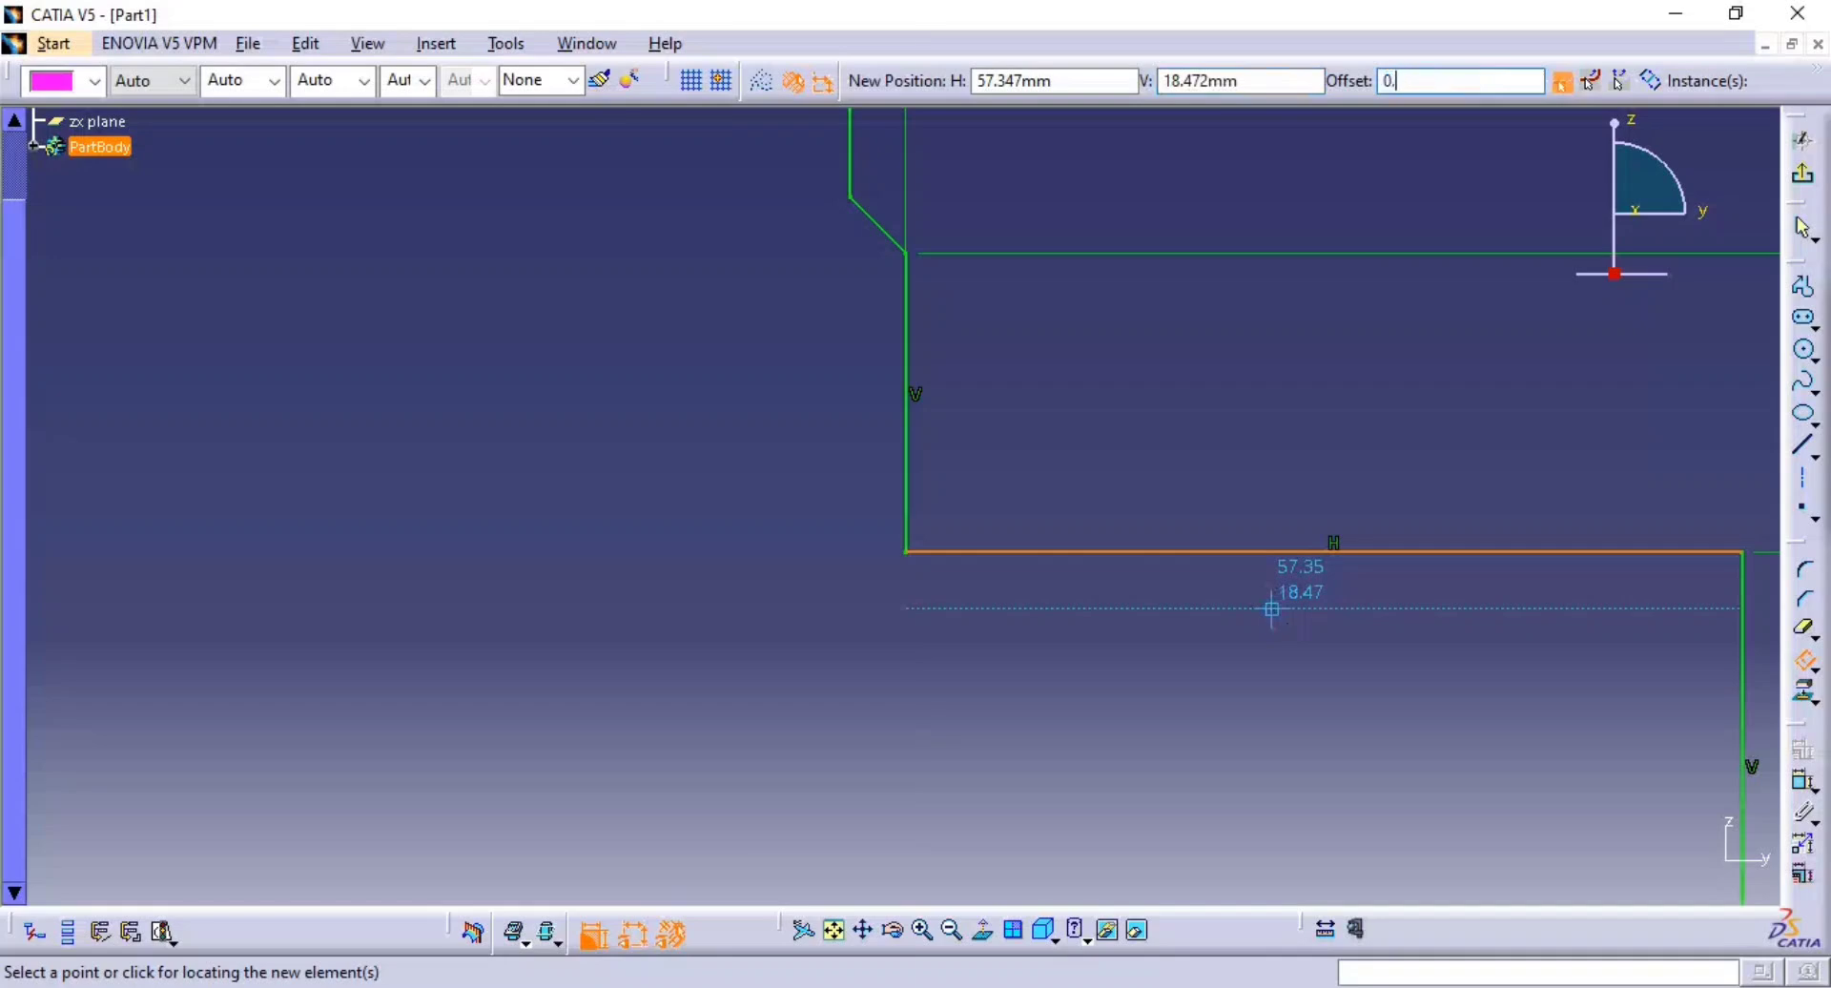
{"action": "left_click", "coordinate": [1273, 608]}
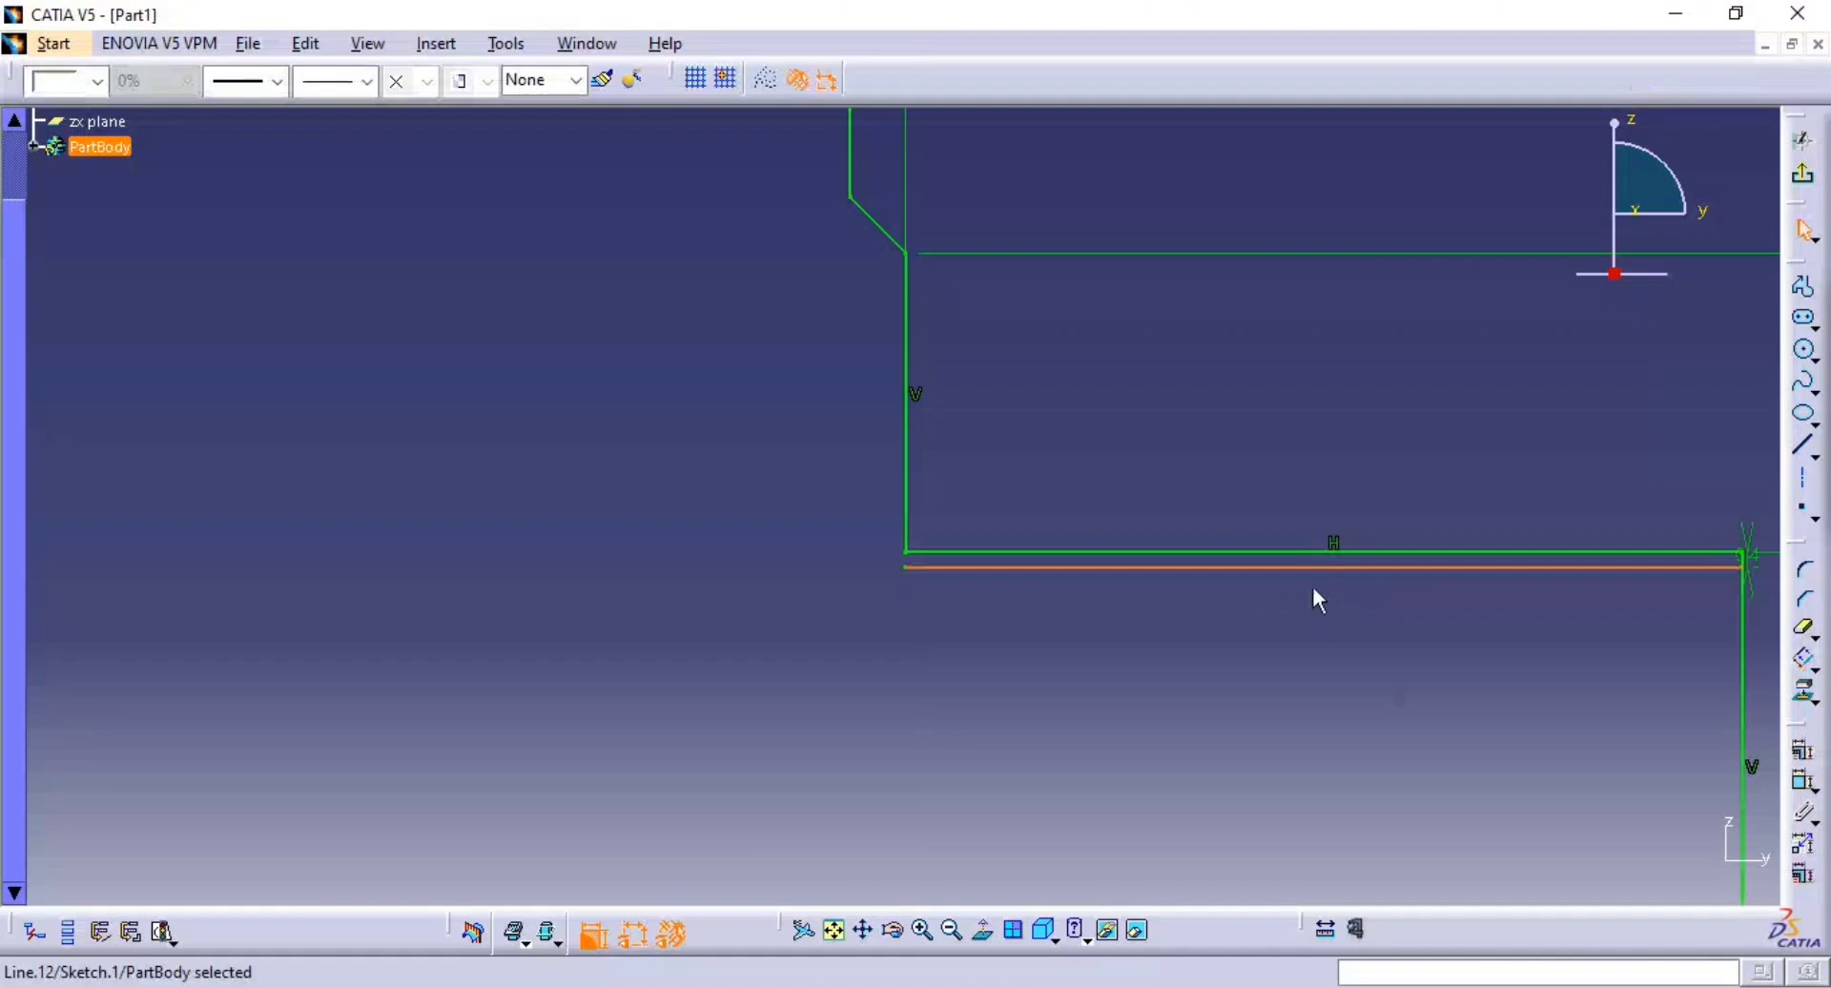
{"action": "left_click", "coordinate": [768, 81]}
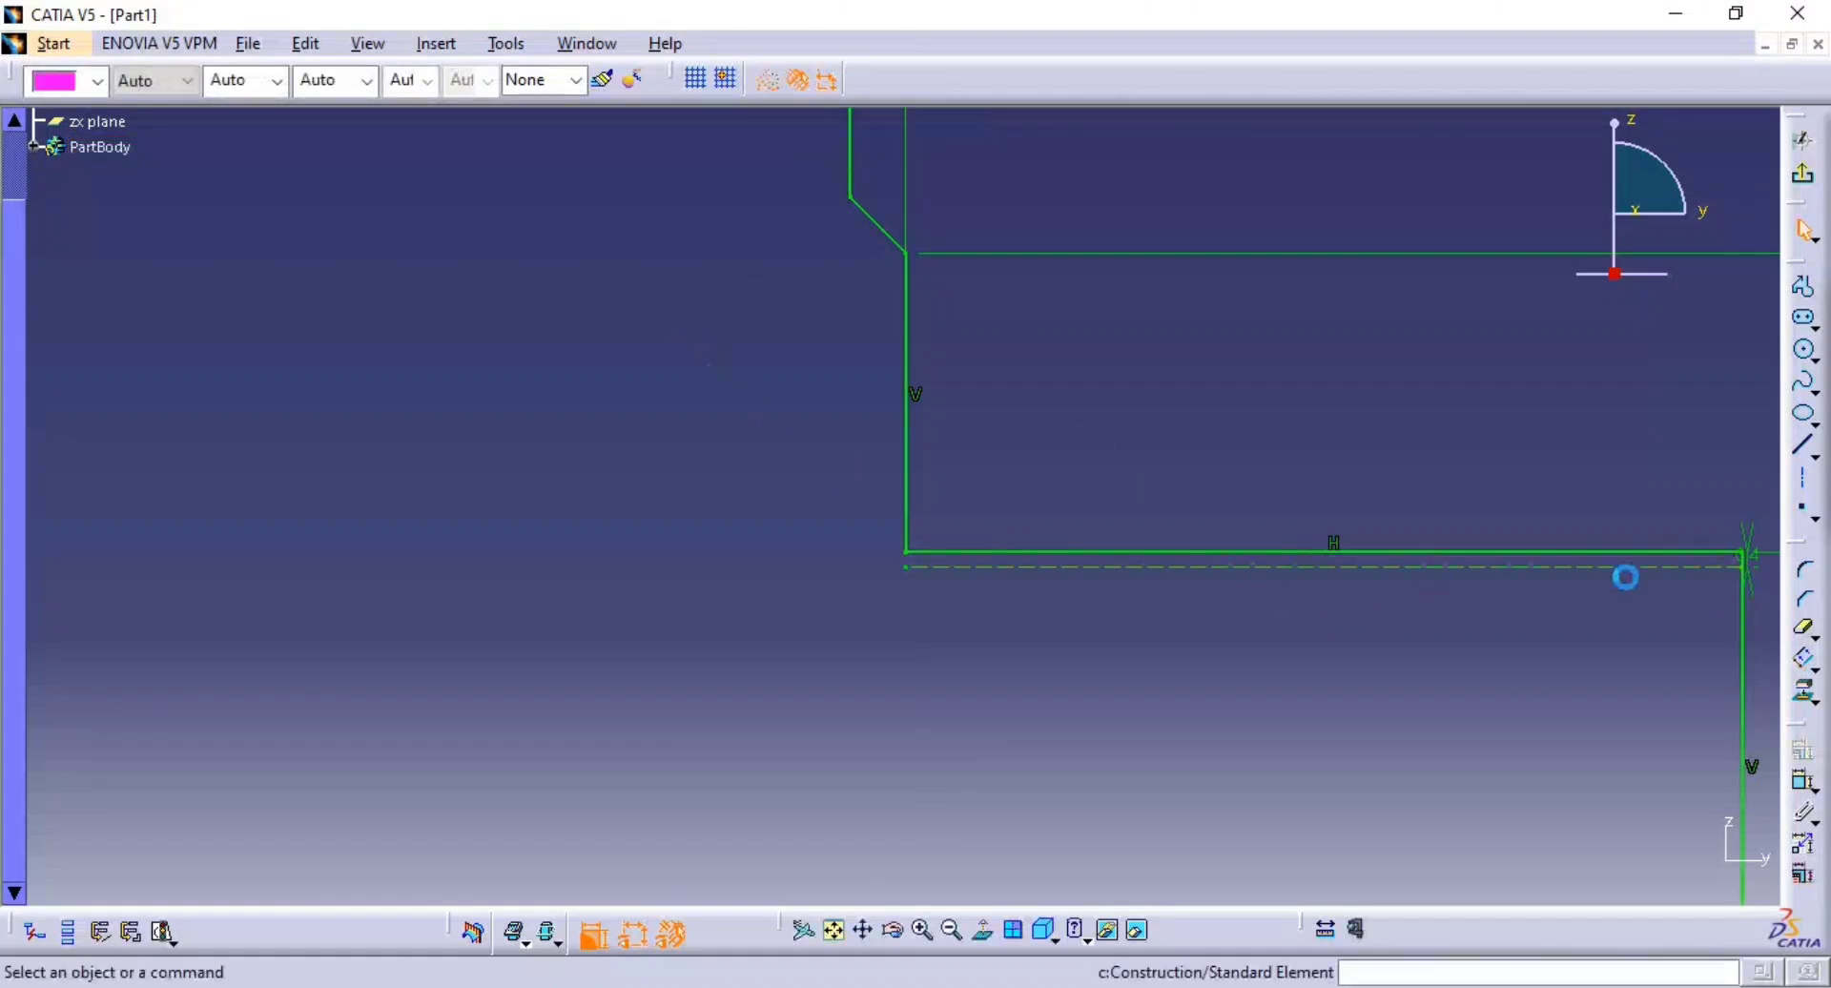
- Offset the lower vertical line 0.5 mm away from the material as a construction line
{"action": "left_click", "coordinate": [1804, 658]}
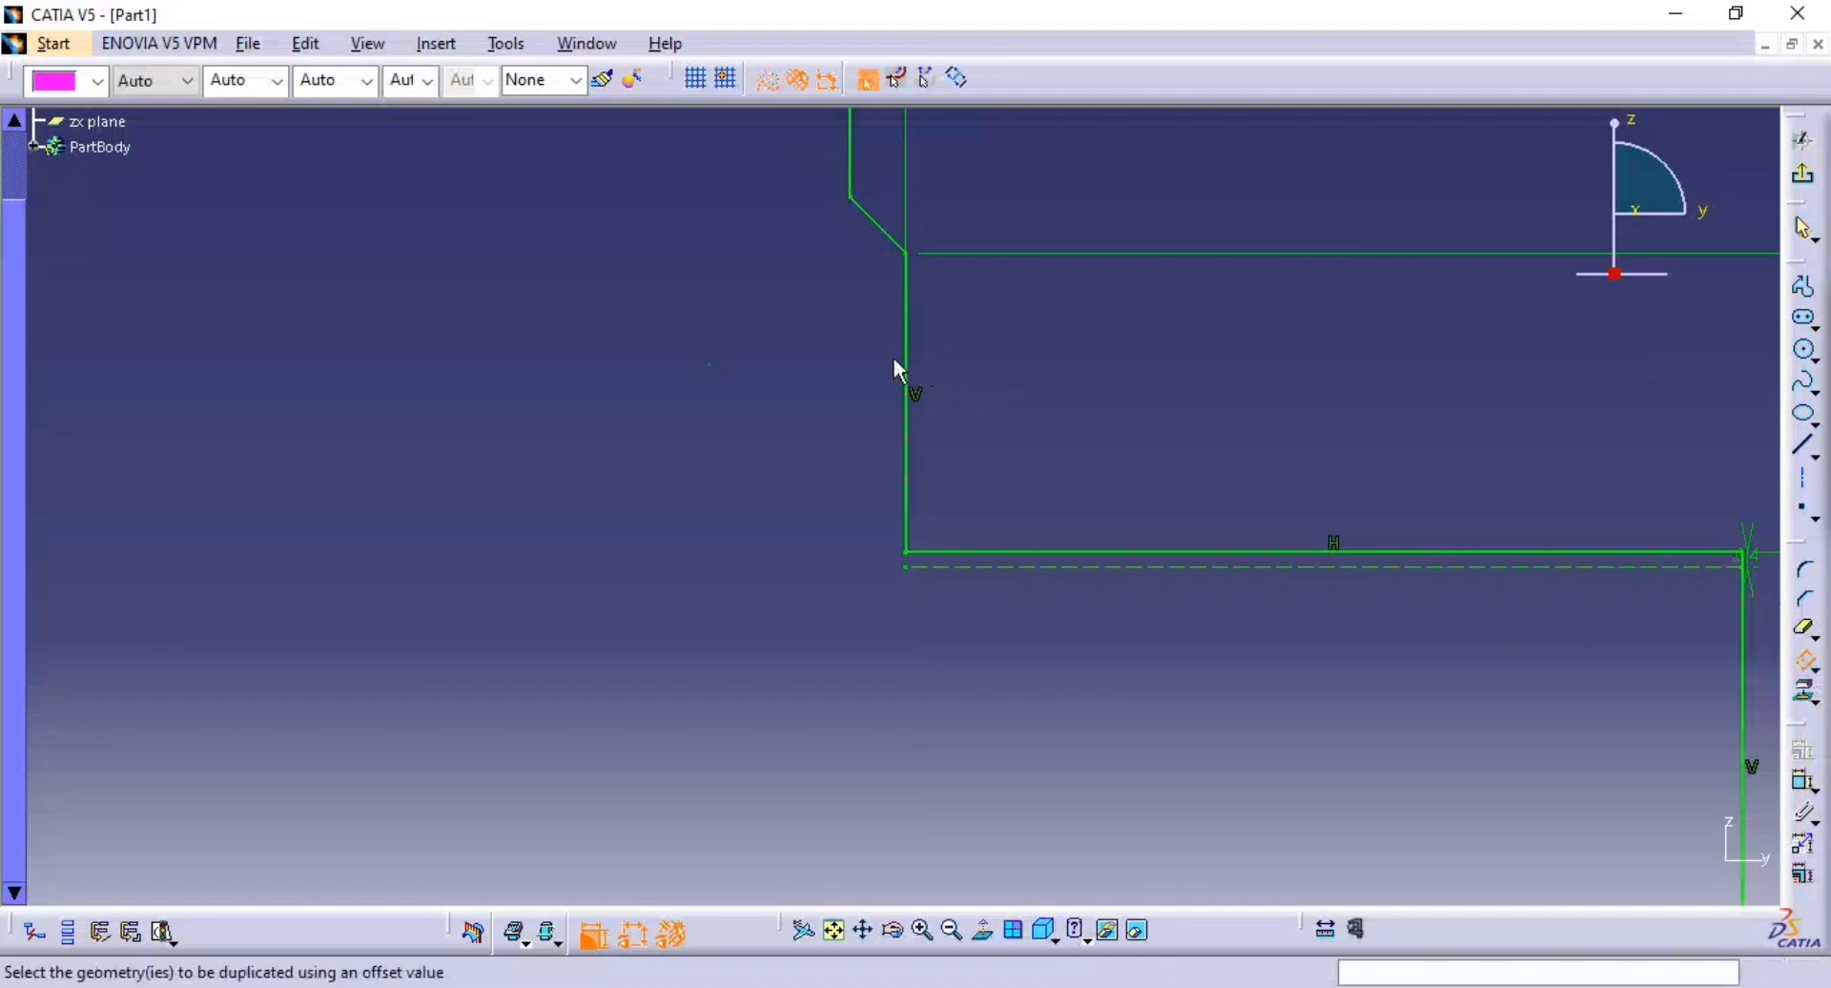
{"action": "left_click", "coordinate": [908, 446]}
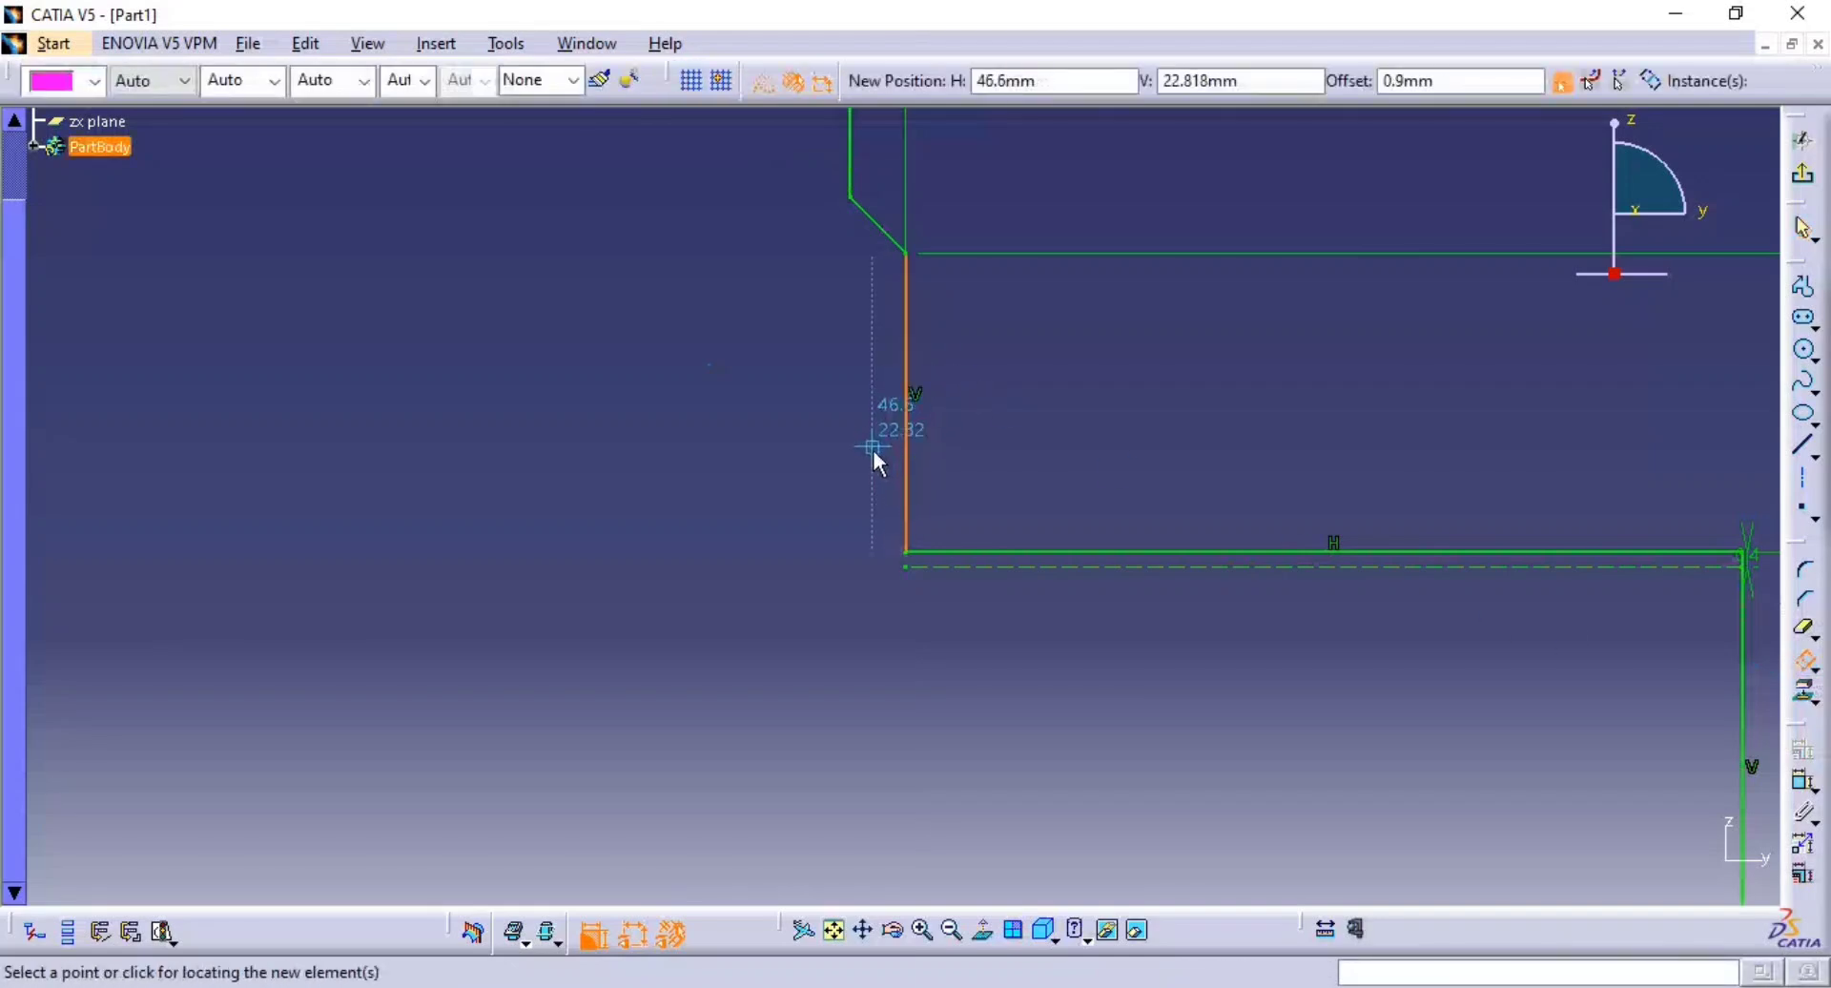
{"action": "key", "text": "Tab"}
{"action": "key", "text": "Tab"}
{"action": "key", "text": "Tab"}
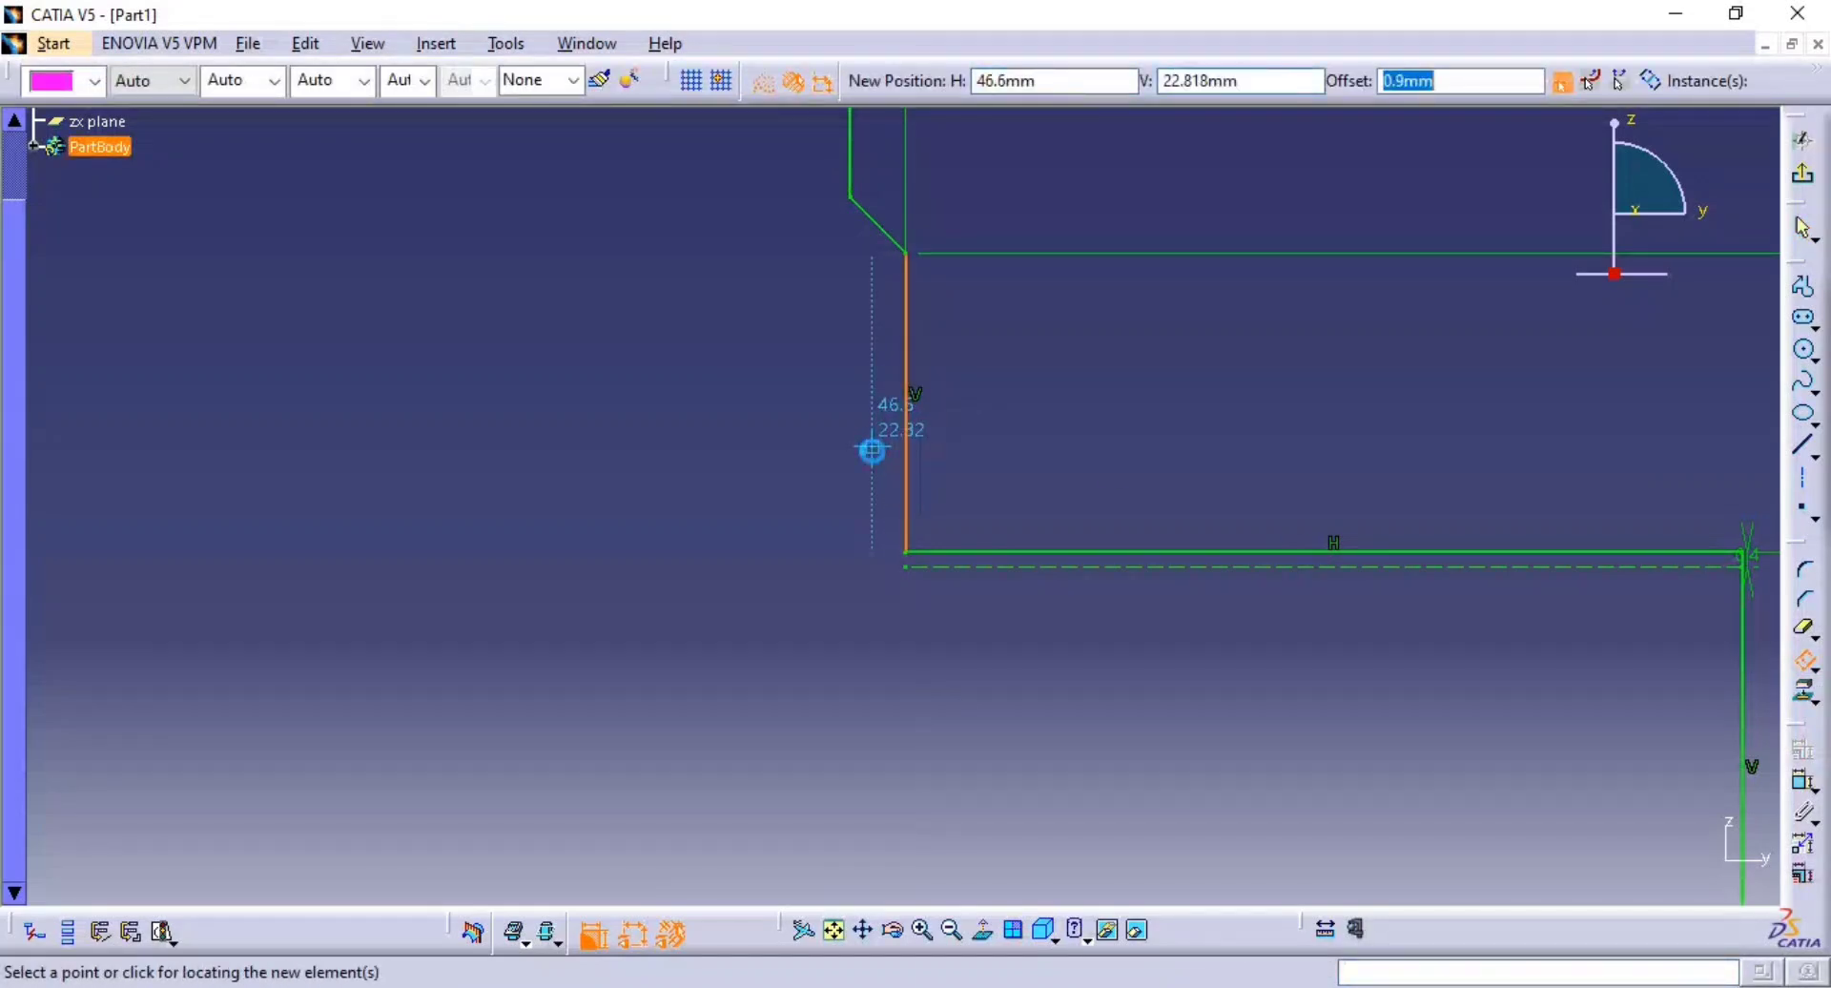
{"action": "key", "text": "Return"}
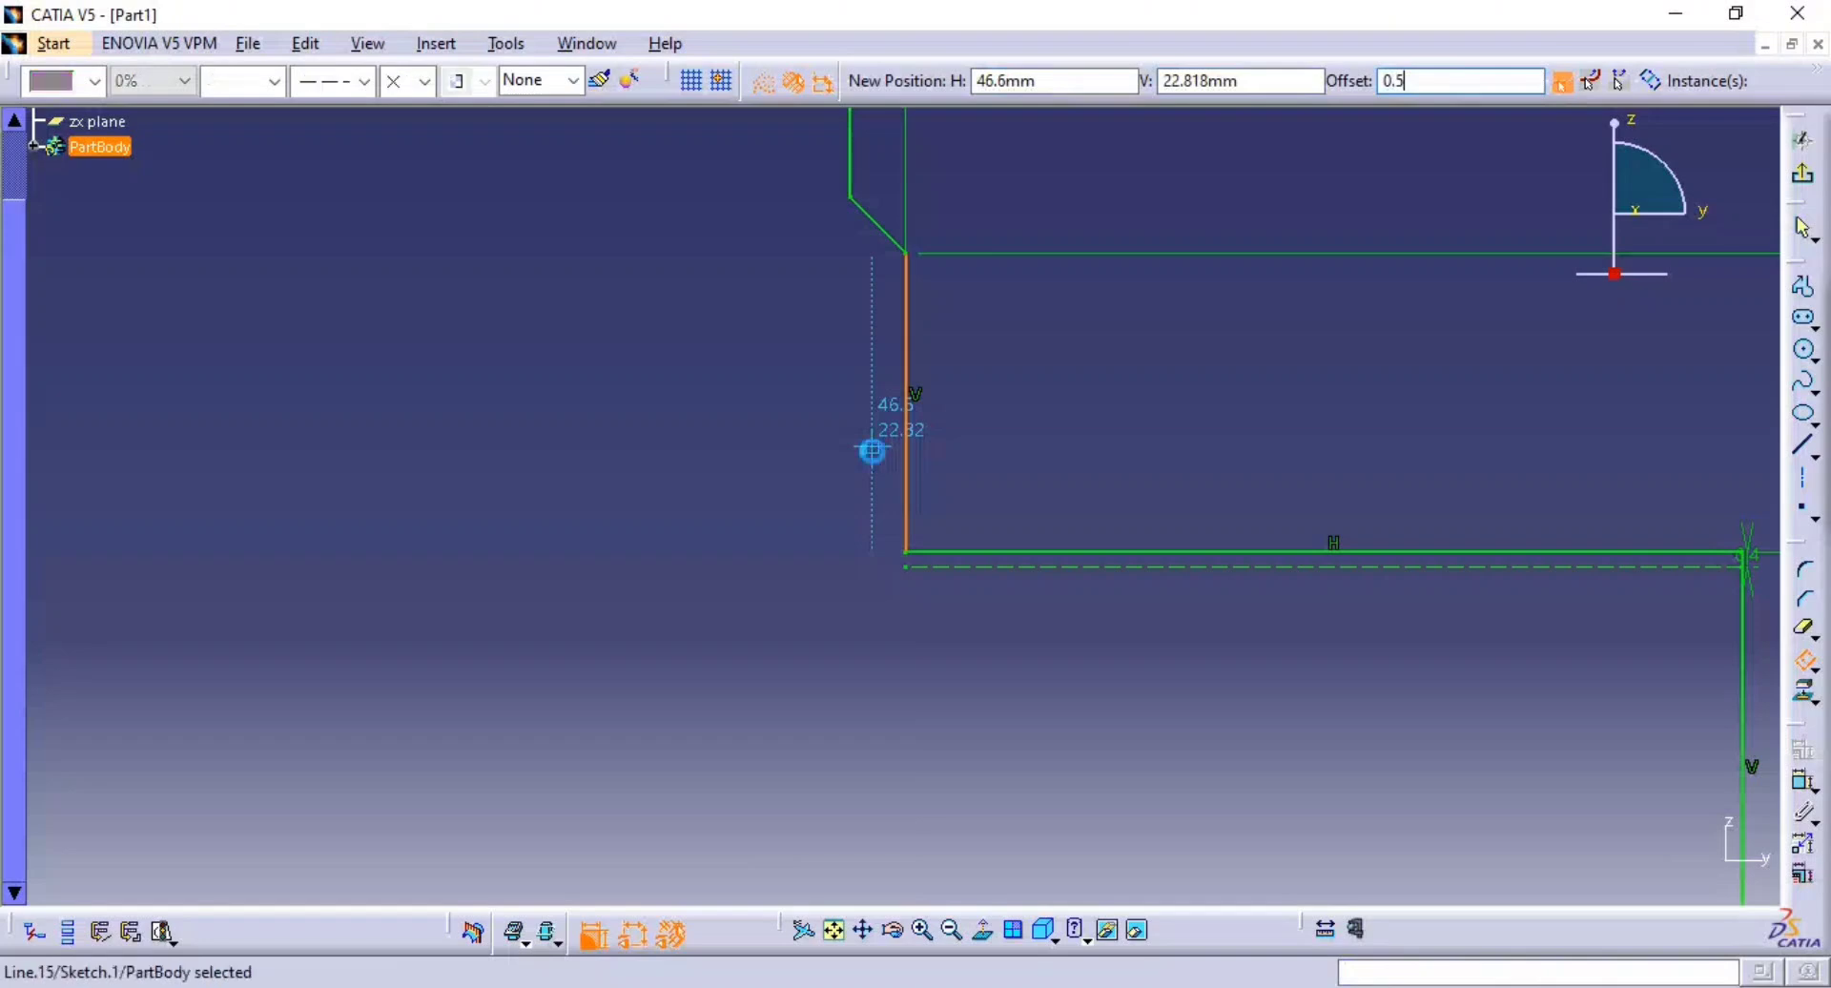
- Hide the 0.5 mm offset dimension beside the profile's inner corner
{"action": "scroll", "coordinate": [929, 512], "scroll_direction": "up", "scroll_amount": 2}
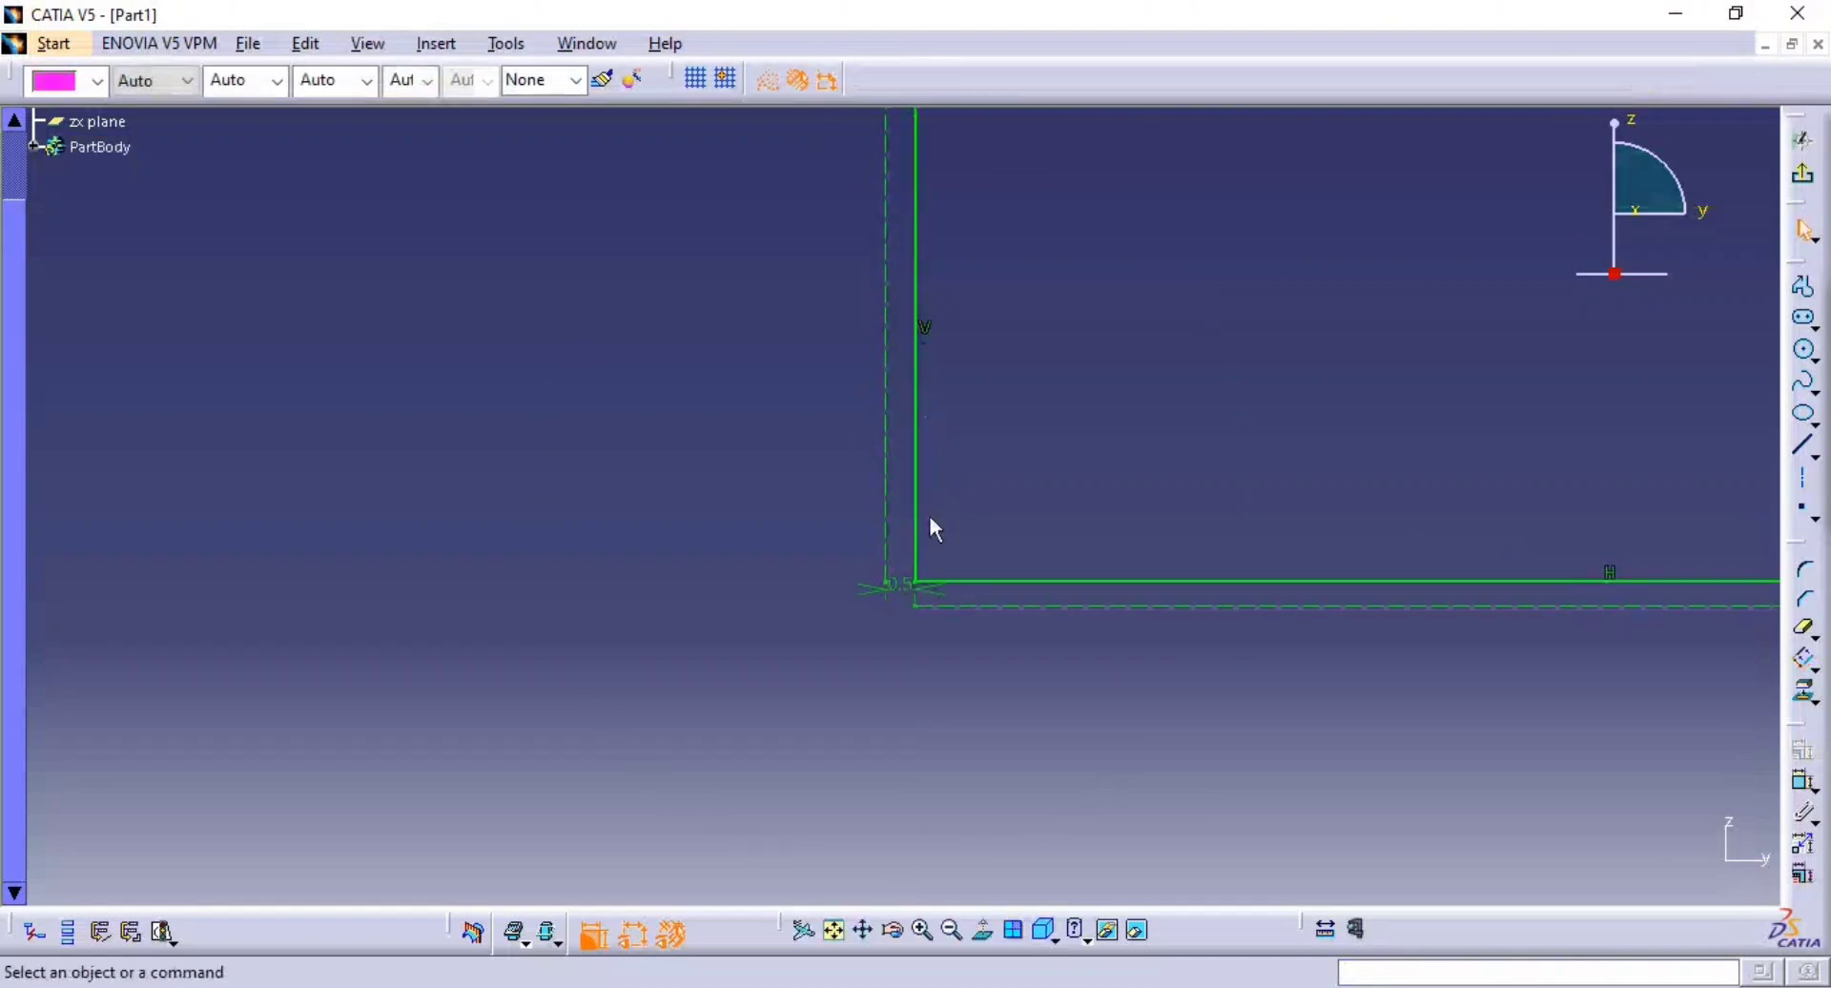
{"action": "left_click", "coordinate": [896, 592]}
{"action": "right_click", "coordinate": [897, 592]}
{"action": "left_click", "coordinate": [946, 645]}
- Trim the horizontal and vertical construction lines to each other so they meet in a corner
{"action": "left_click", "coordinate": [1813, 632]}
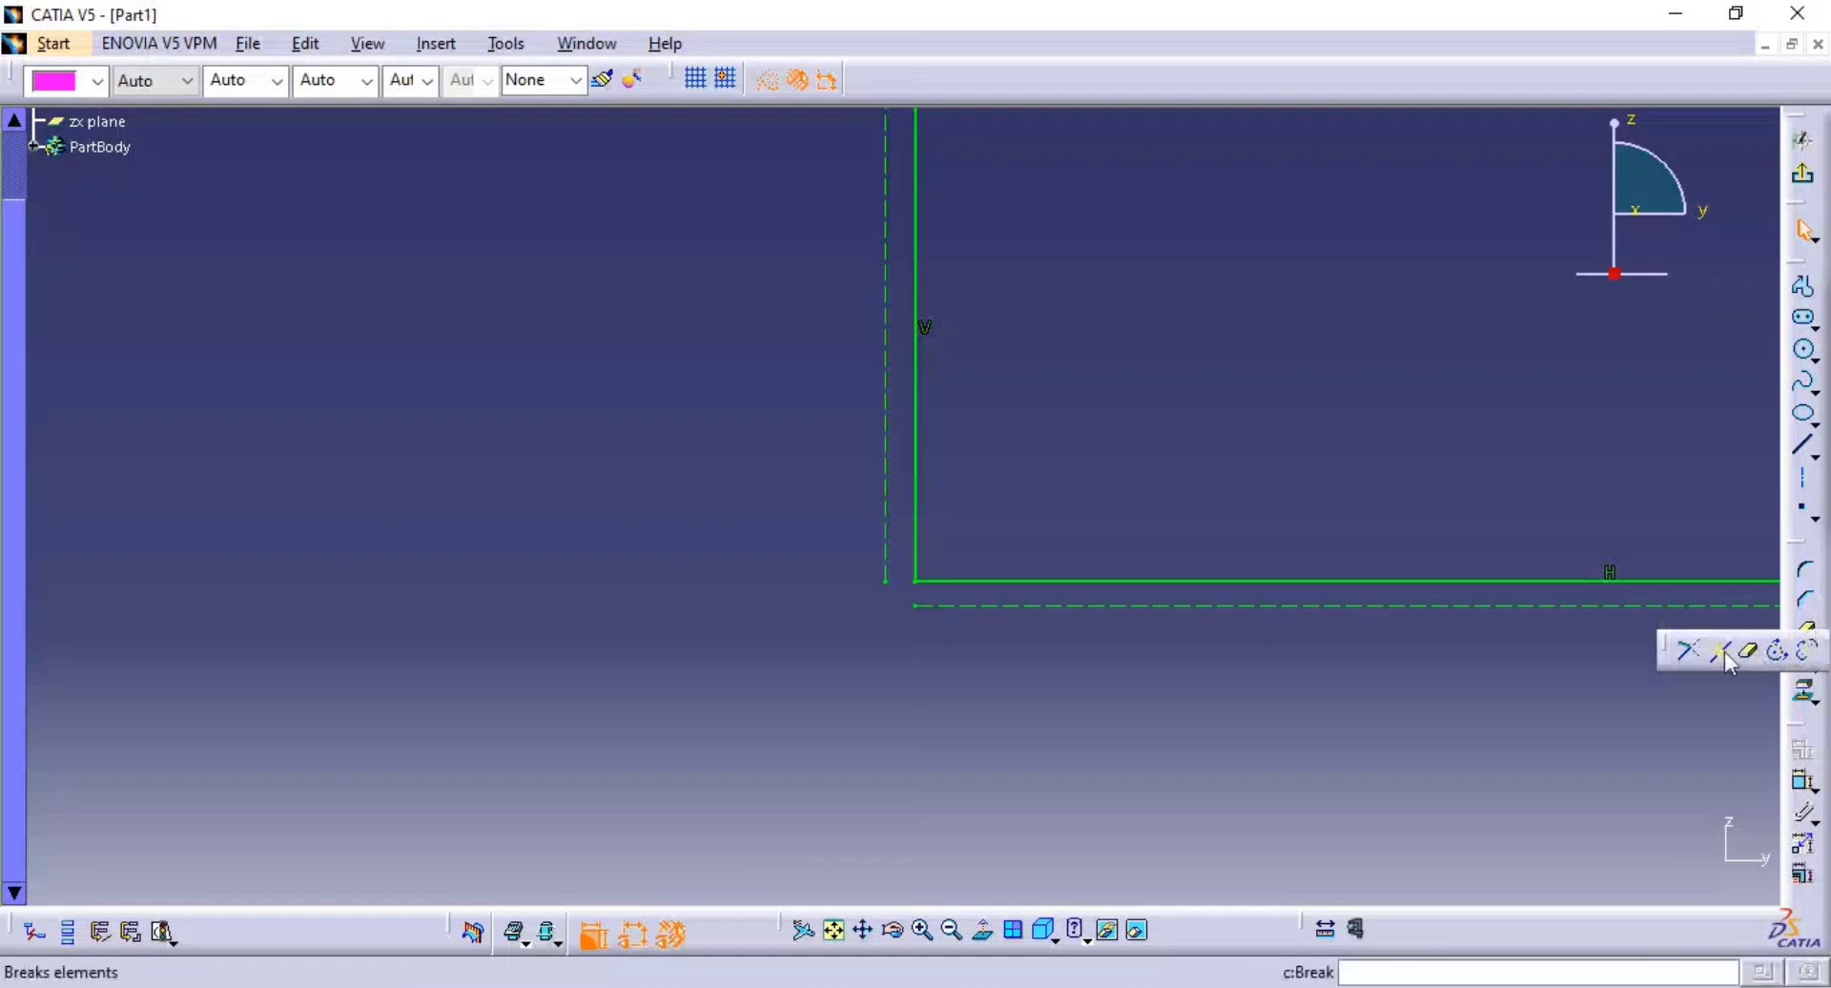
{"action": "left_click", "coordinate": [1696, 655]}
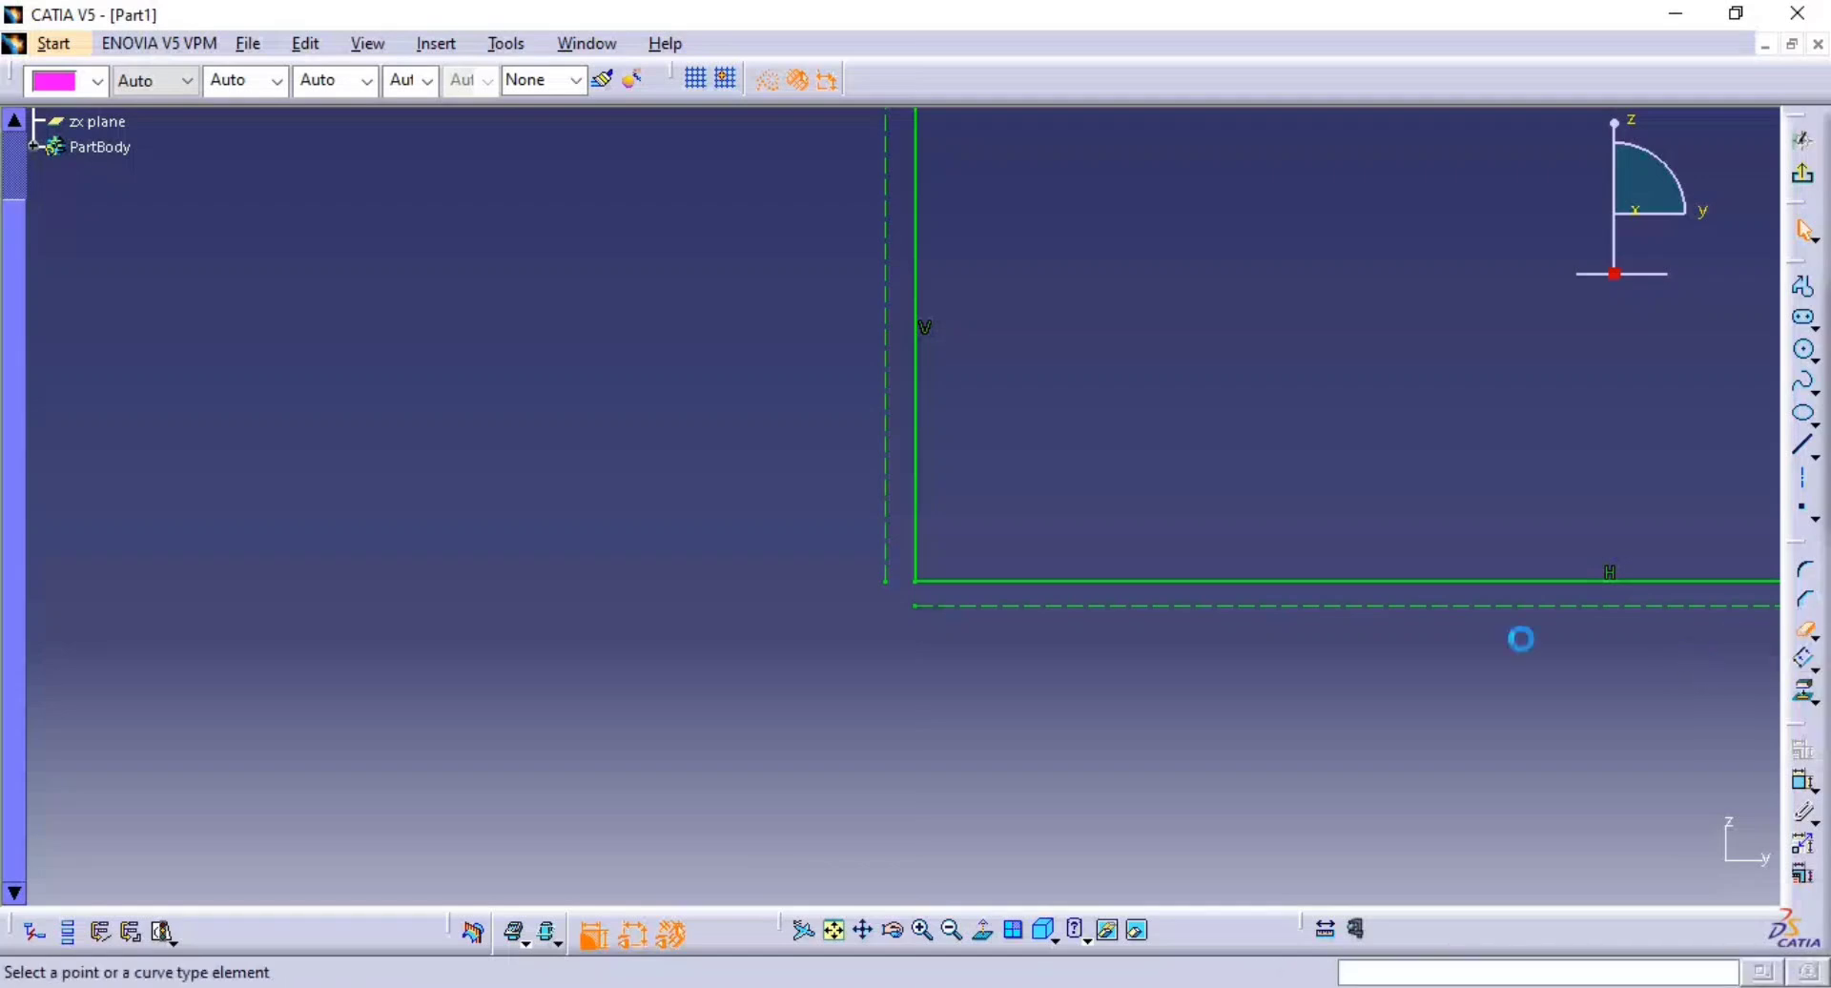
{"action": "left_click", "coordinate": [1021, 606]}
{"action": "left_click", "coordinate": [886, 515]}
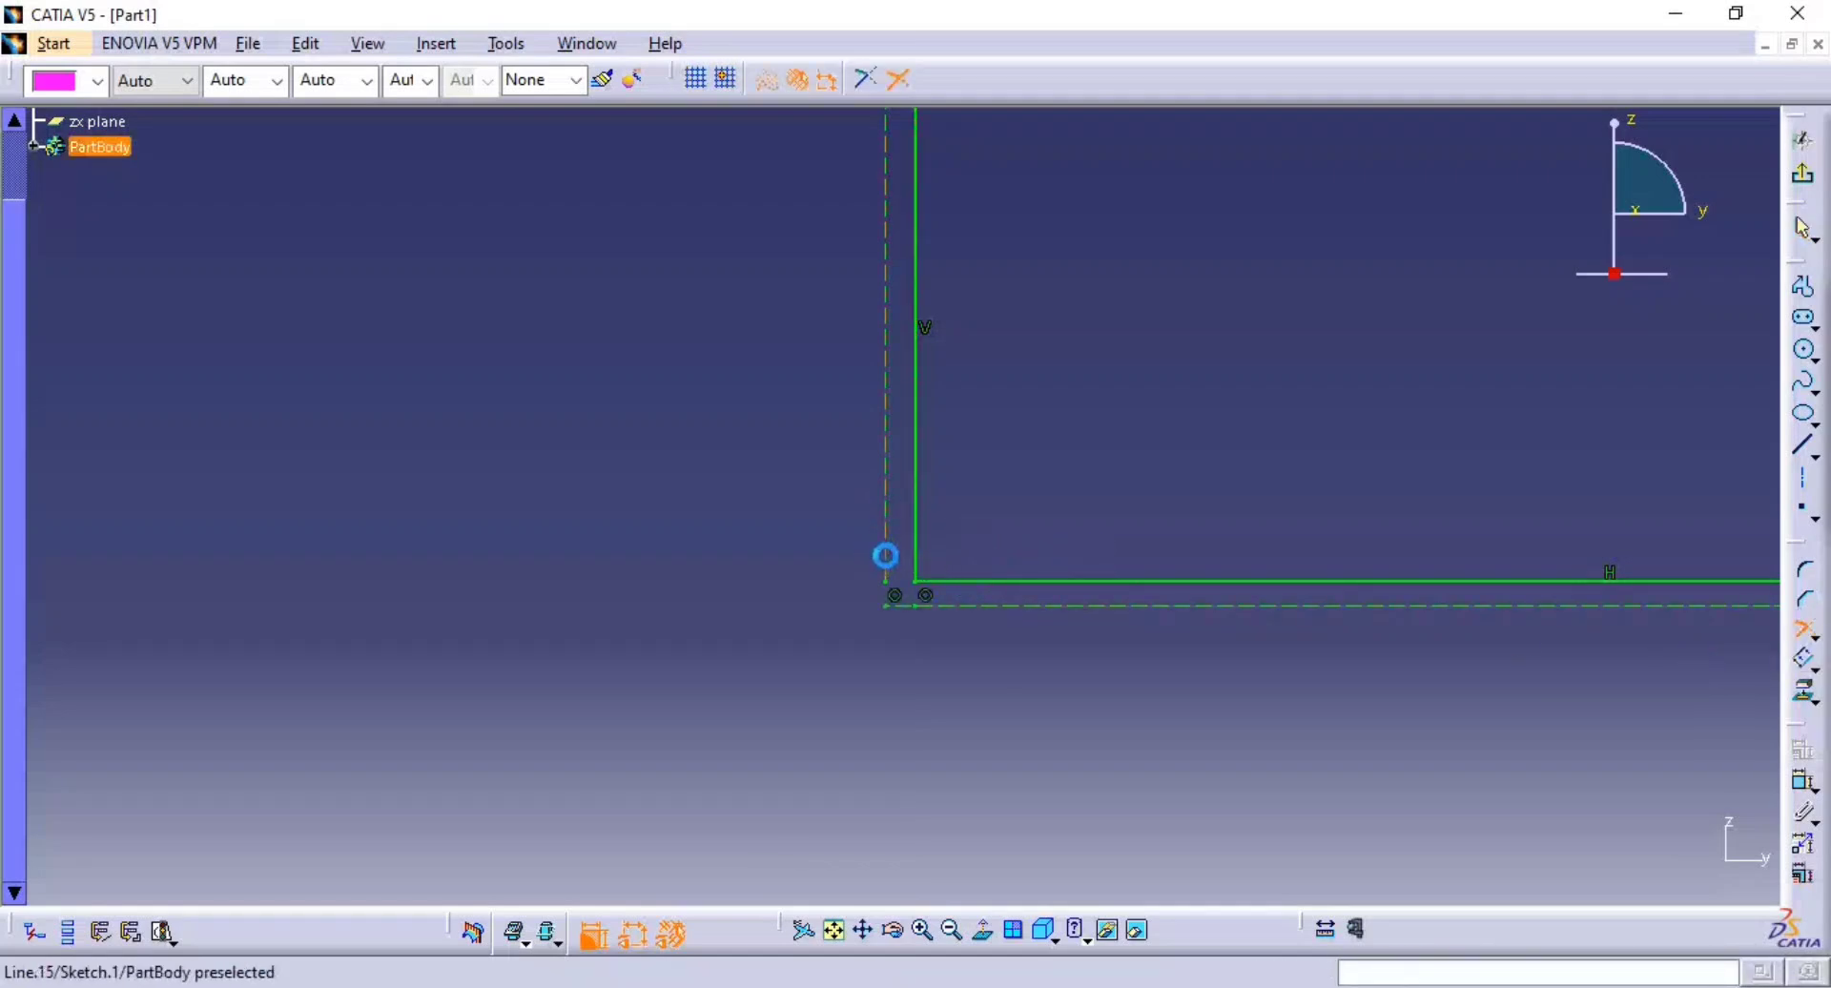
- Delete the two leftover original end points on the trimmed construction lines
{"action": "middle_click_drag", "start_coordinate": [927, 651], "coordinate": [958, 636], "text": "ctrl"}
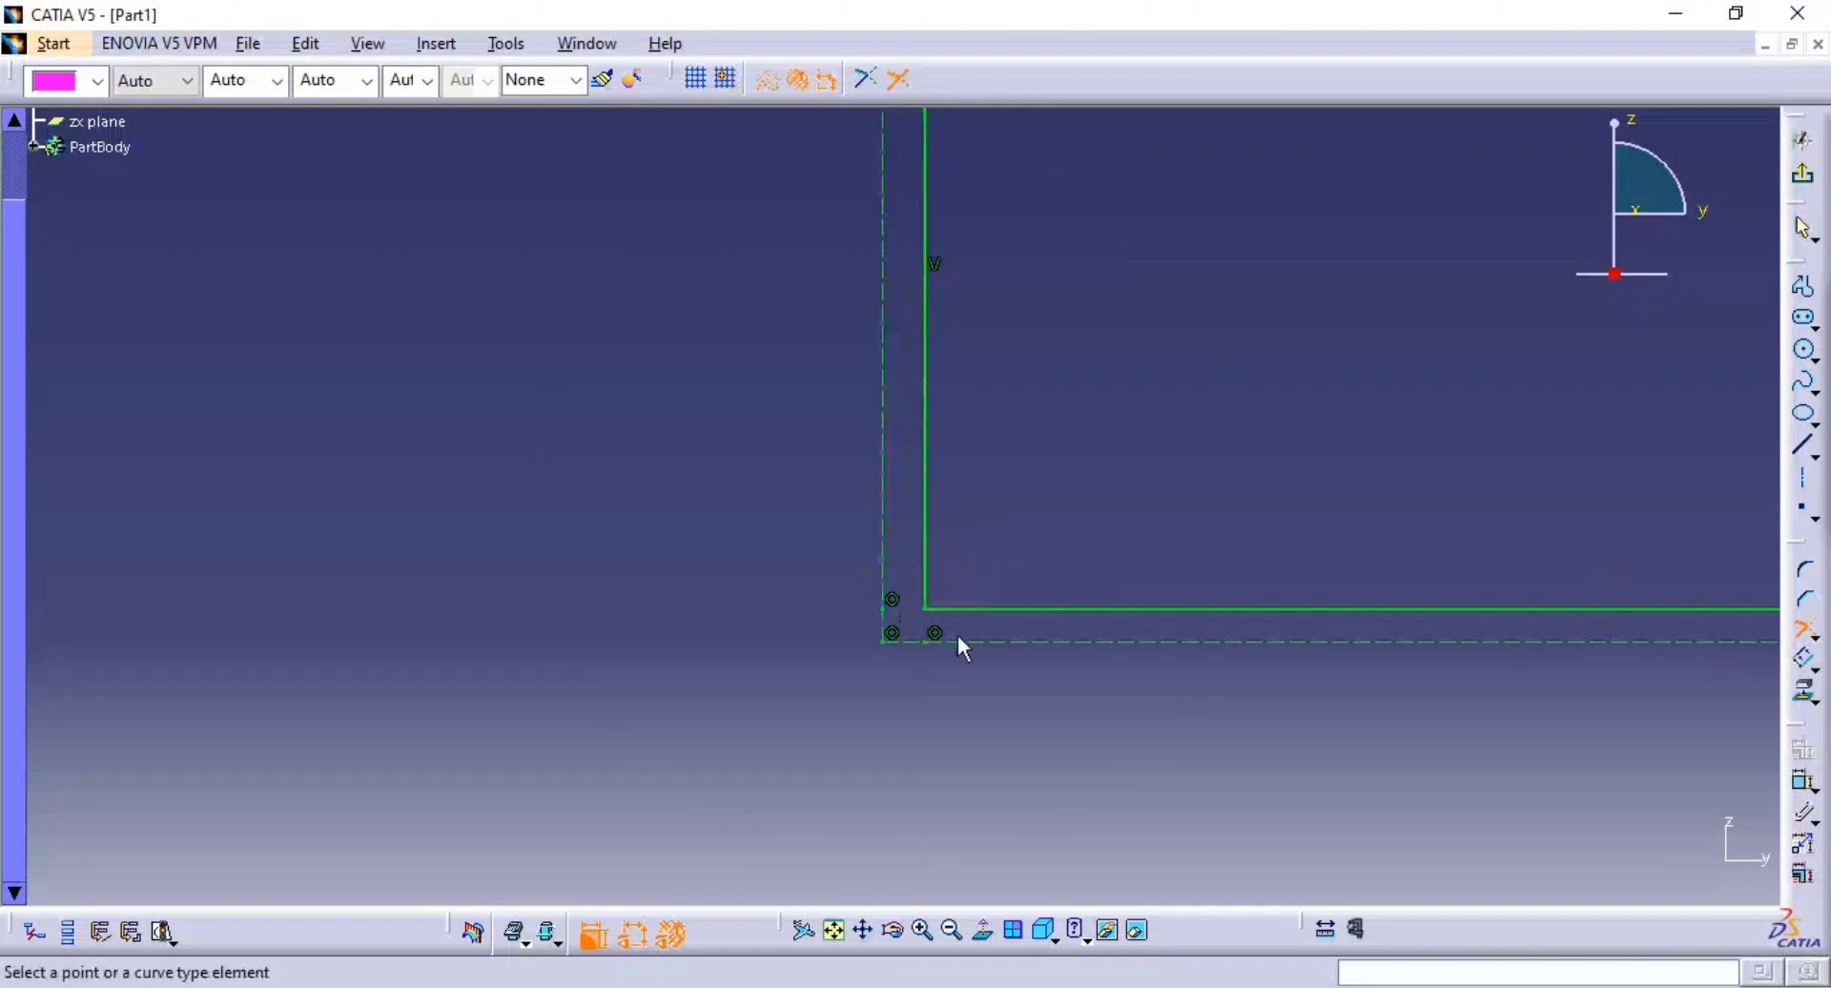
{"action": "left_click", "coordinate": [932, 641]}
{"action": "left_click", "coordinate": [935, 633]}
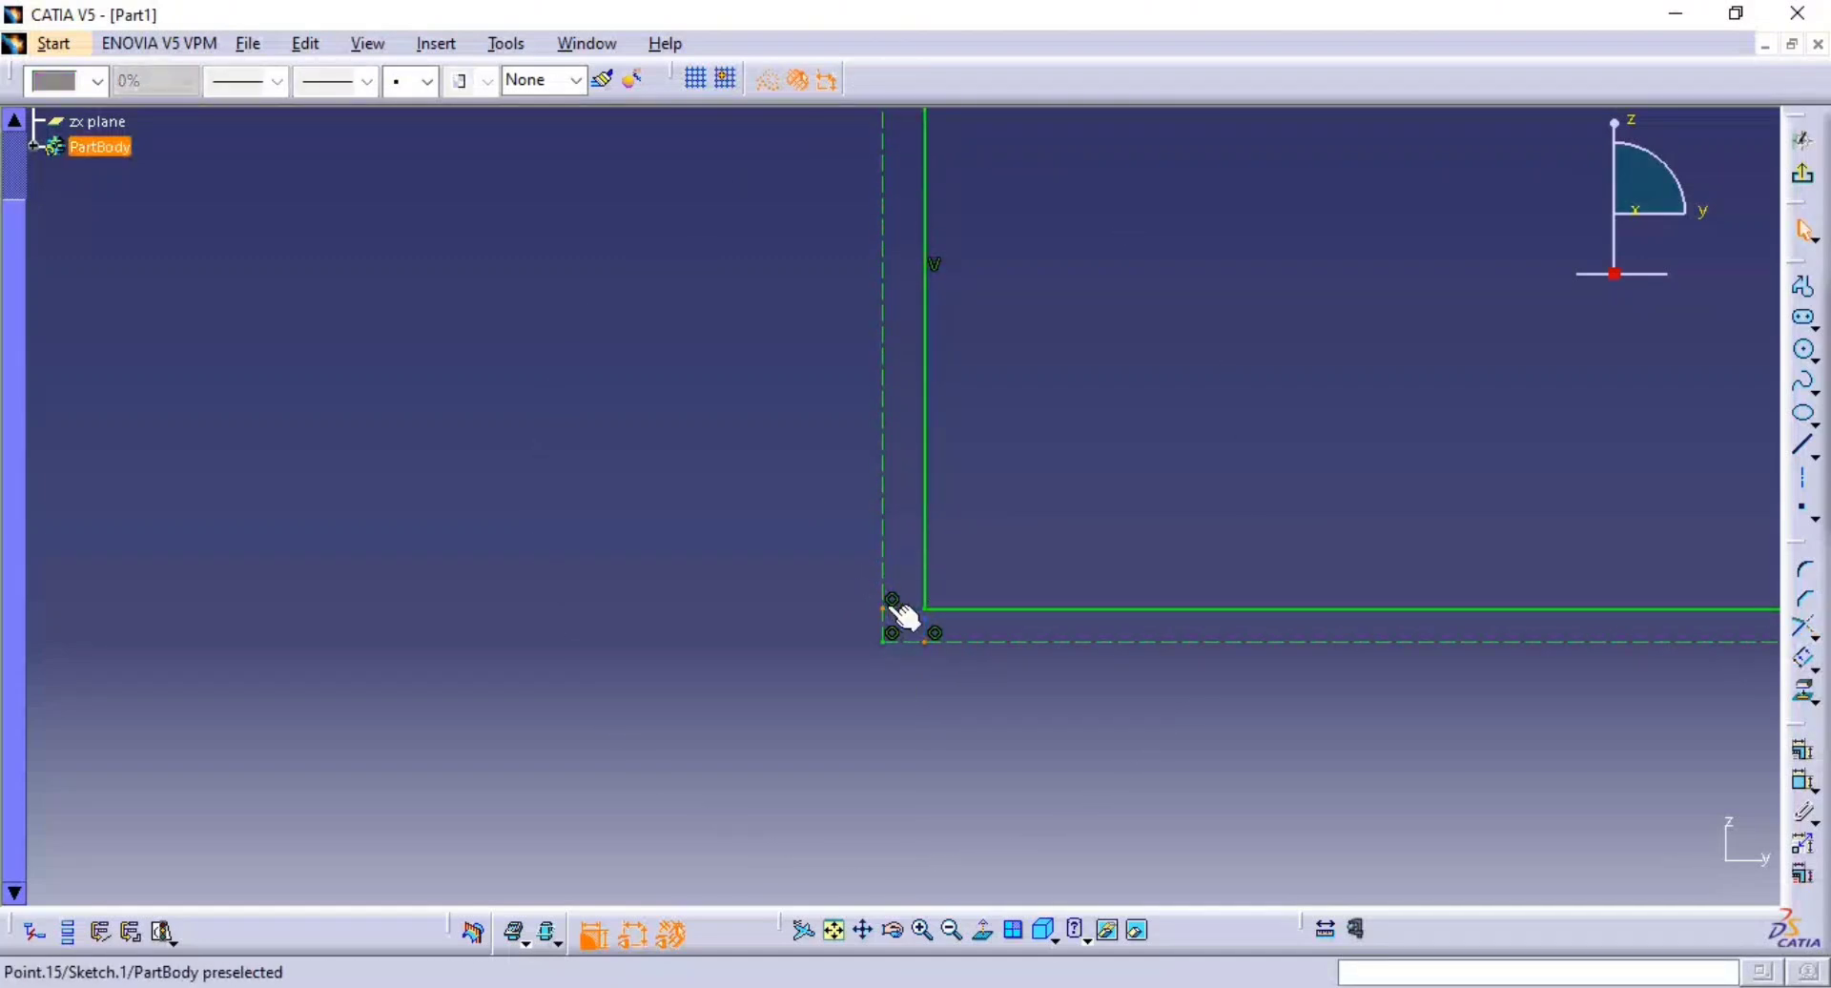
{"action": "key", "text": "Delete"}
{"action": "middle_click_drag", "start_coordinate": [1043, 563], "coordinate": [1047, 527], "text": "ctrl"}
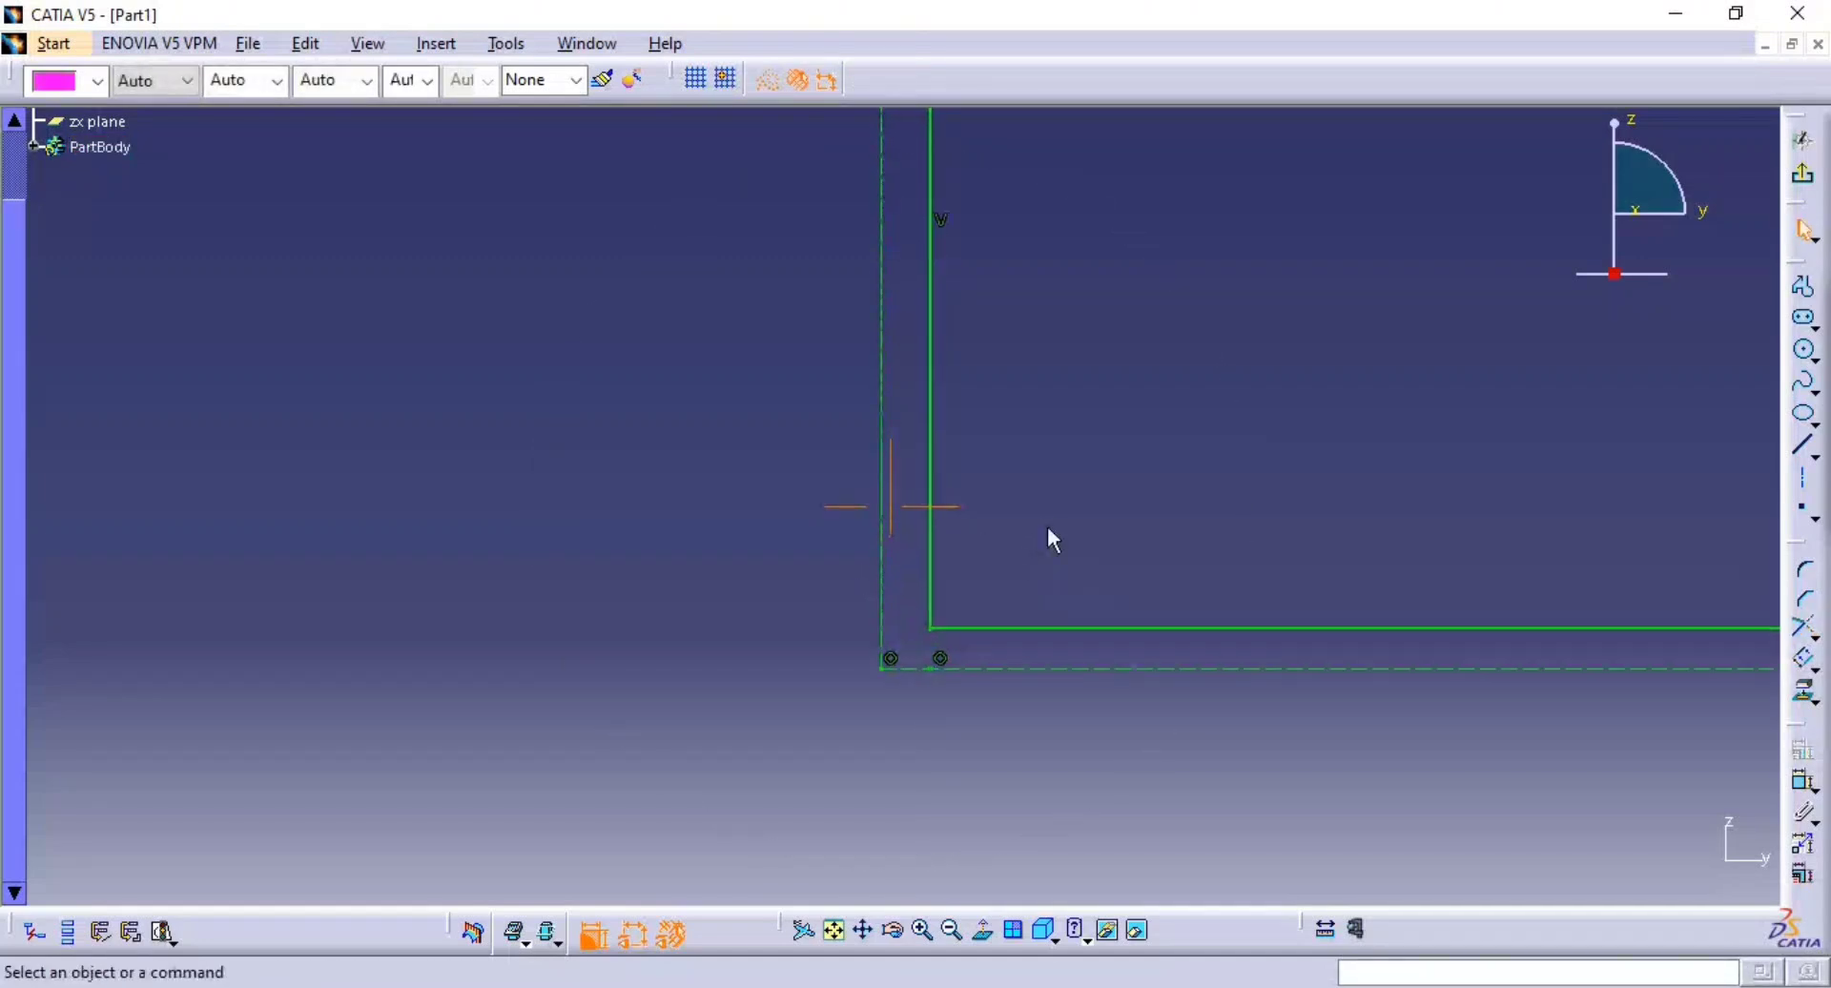
{"action": "left_click", "coordinate": [940, 671]}
{"action": "key", "text": "Delete"}
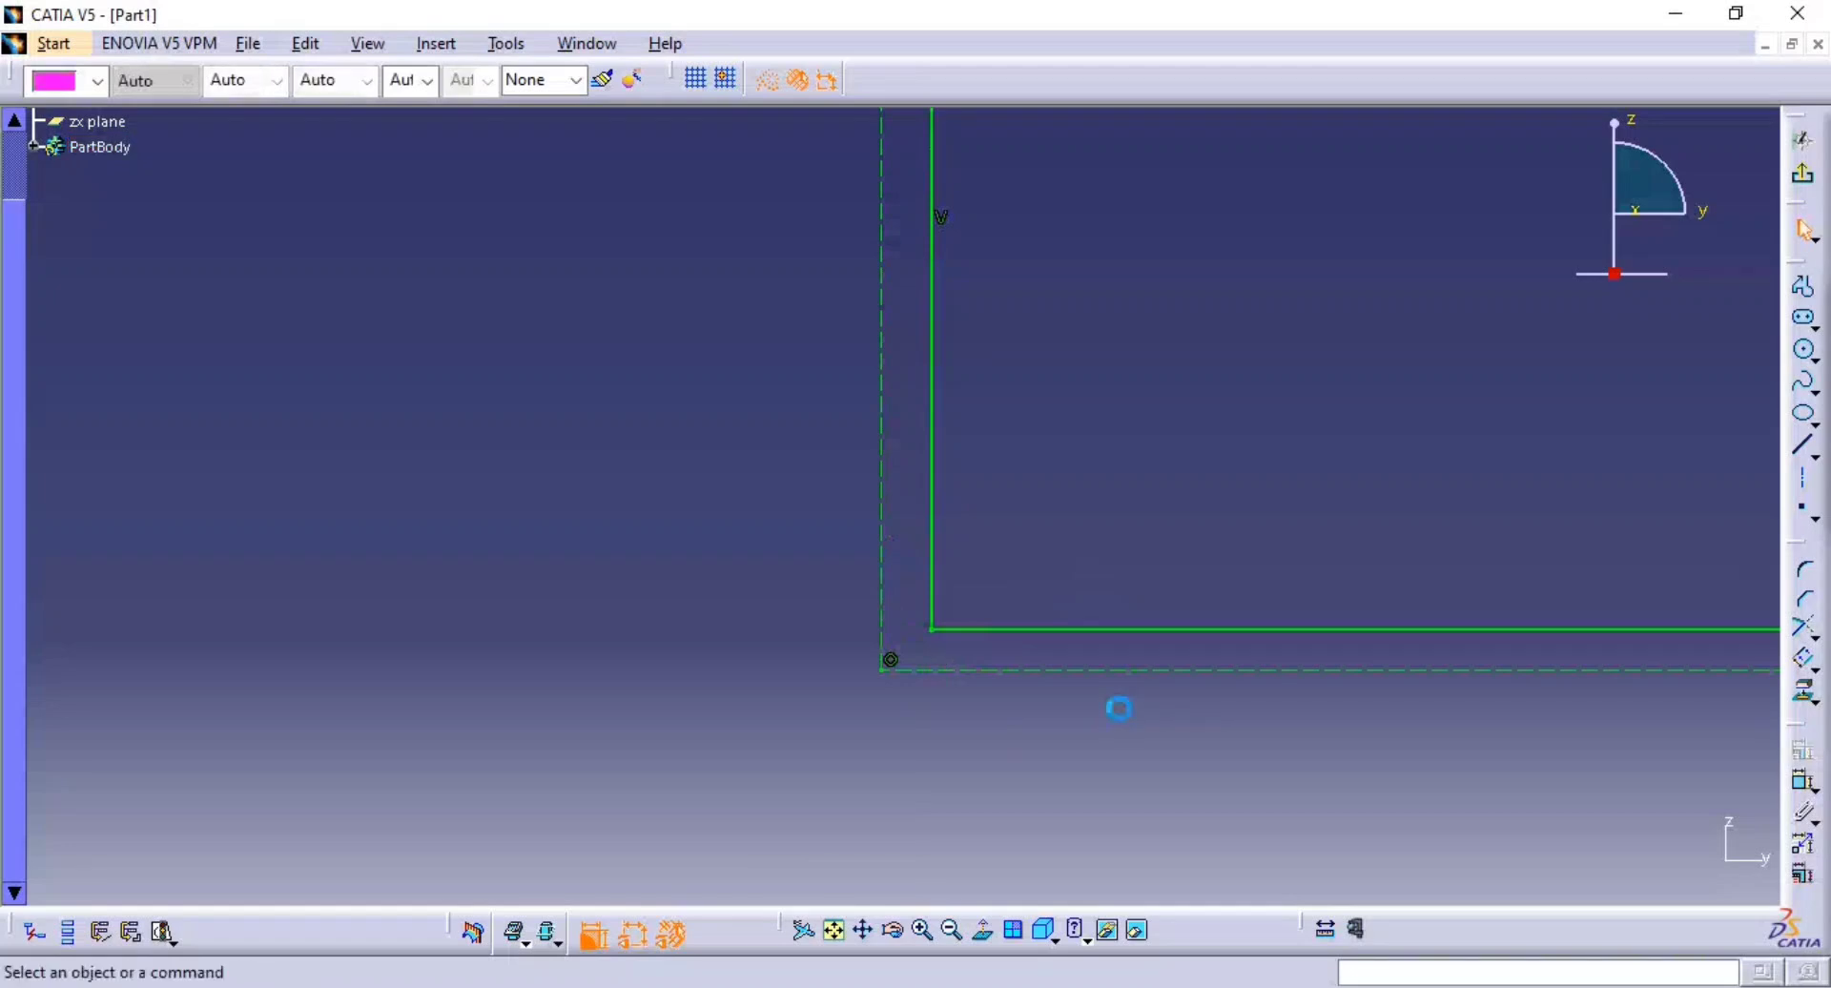
- Turn off construction mode and draw a slanted line from the construction corner up to the vertical profile line
{"action": "mouse_move", "coordinate": [1097, 580]}
{"action": "middle_mouse_down", "text": "ctrl"}
{"action": "mouse_move", "coordinate": [1098, 552]}
{"action": "mouse_move", "coordinate": [1076, 549]}
{"action": "middle_mouse_up", "text": "ctrl"}
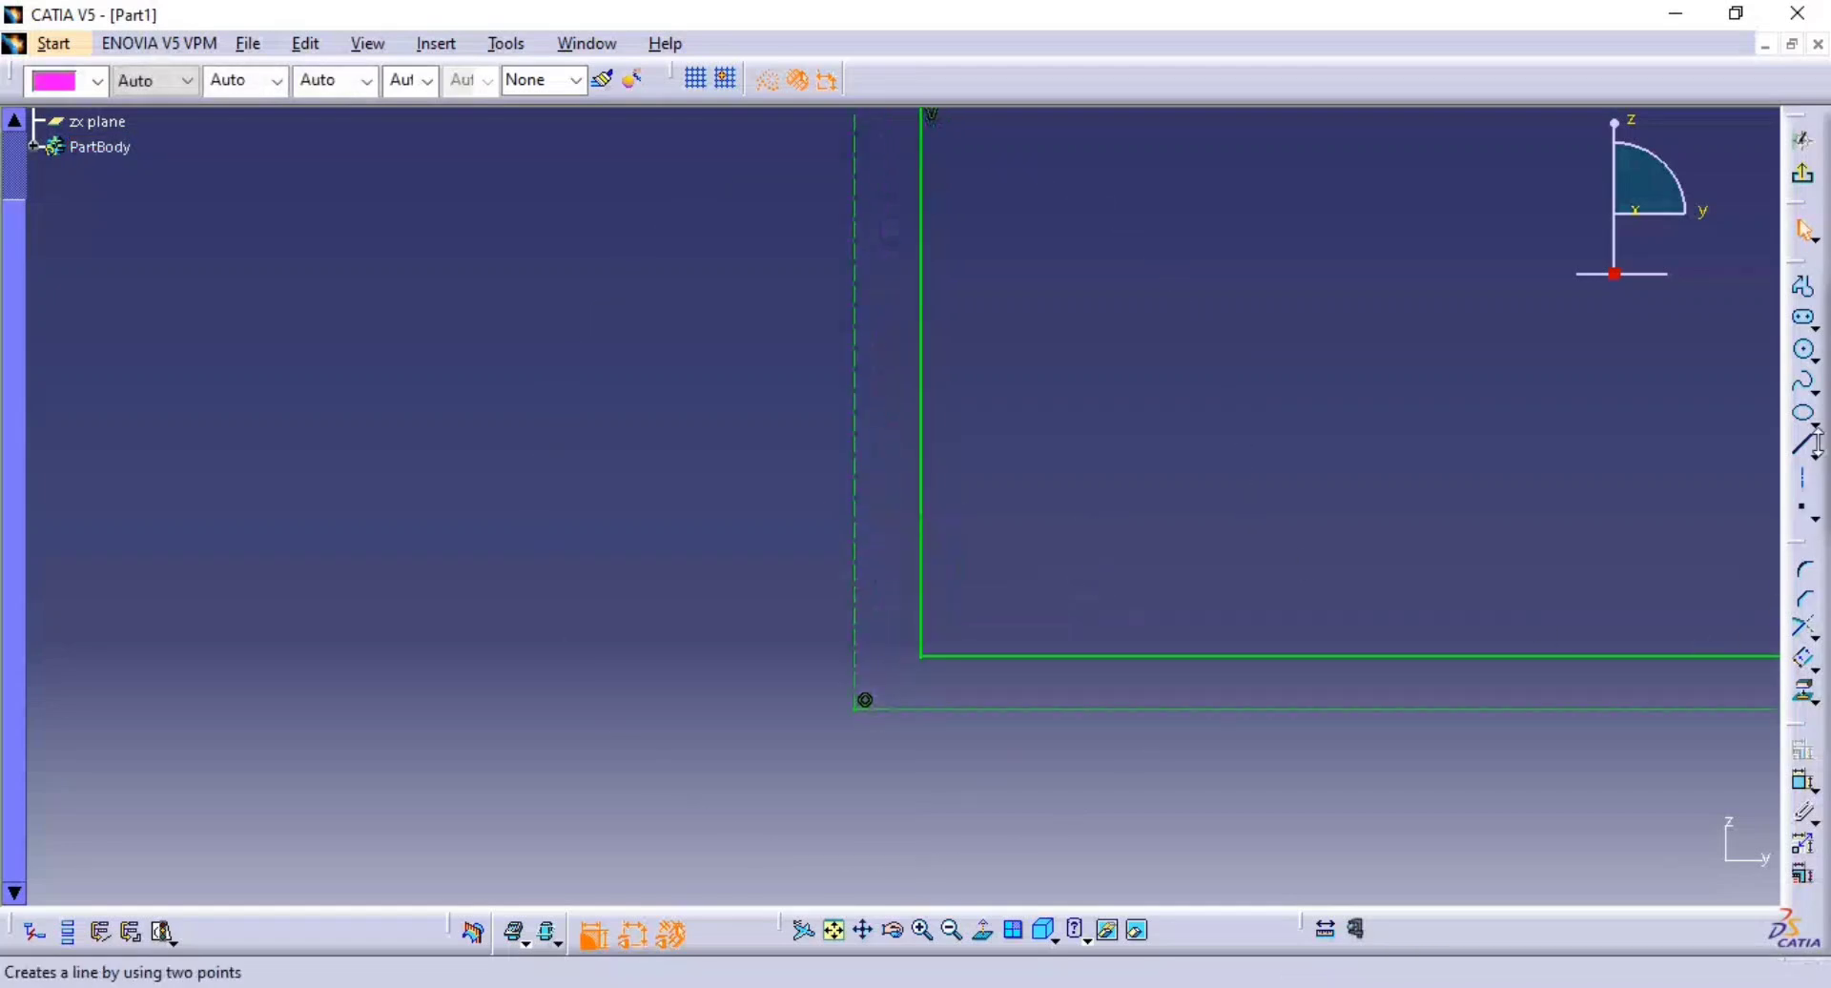
{"action": "left_click", "coordinate": [1803, 446]}
{"action": "left_click", "coordinate": [766, 79]}
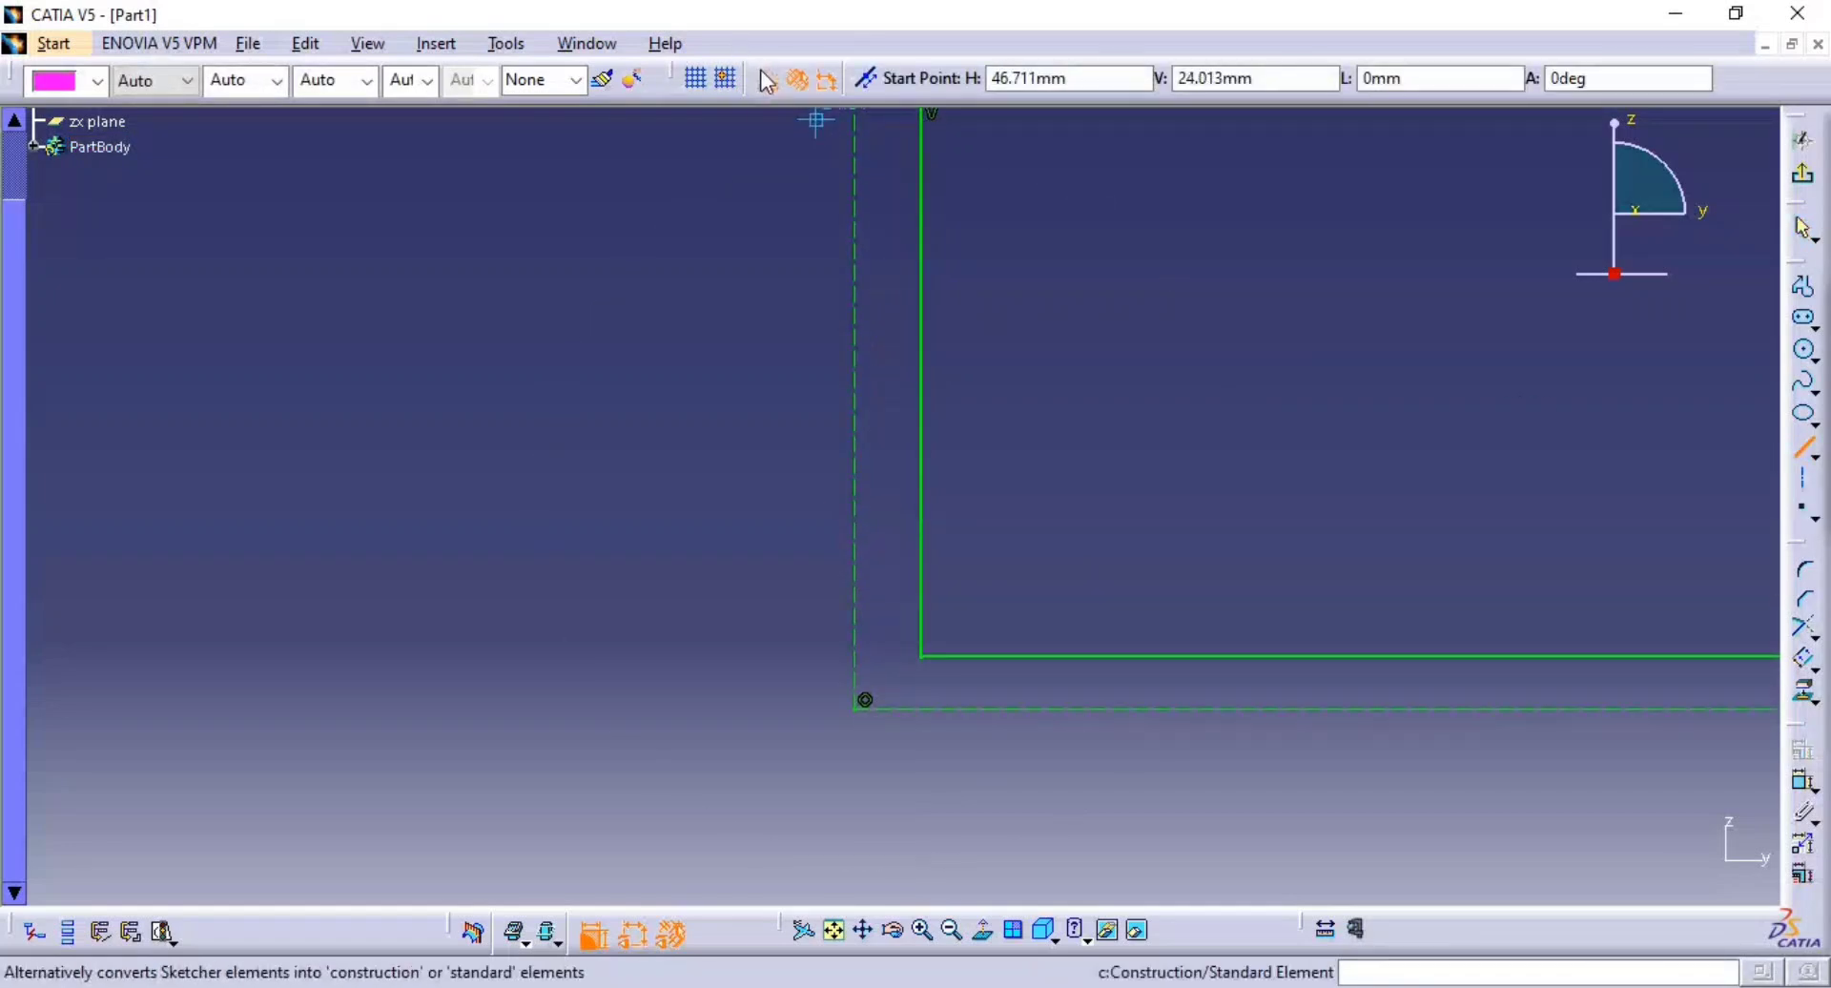
{"action": "left_click", "coordinate": [860, 706]}
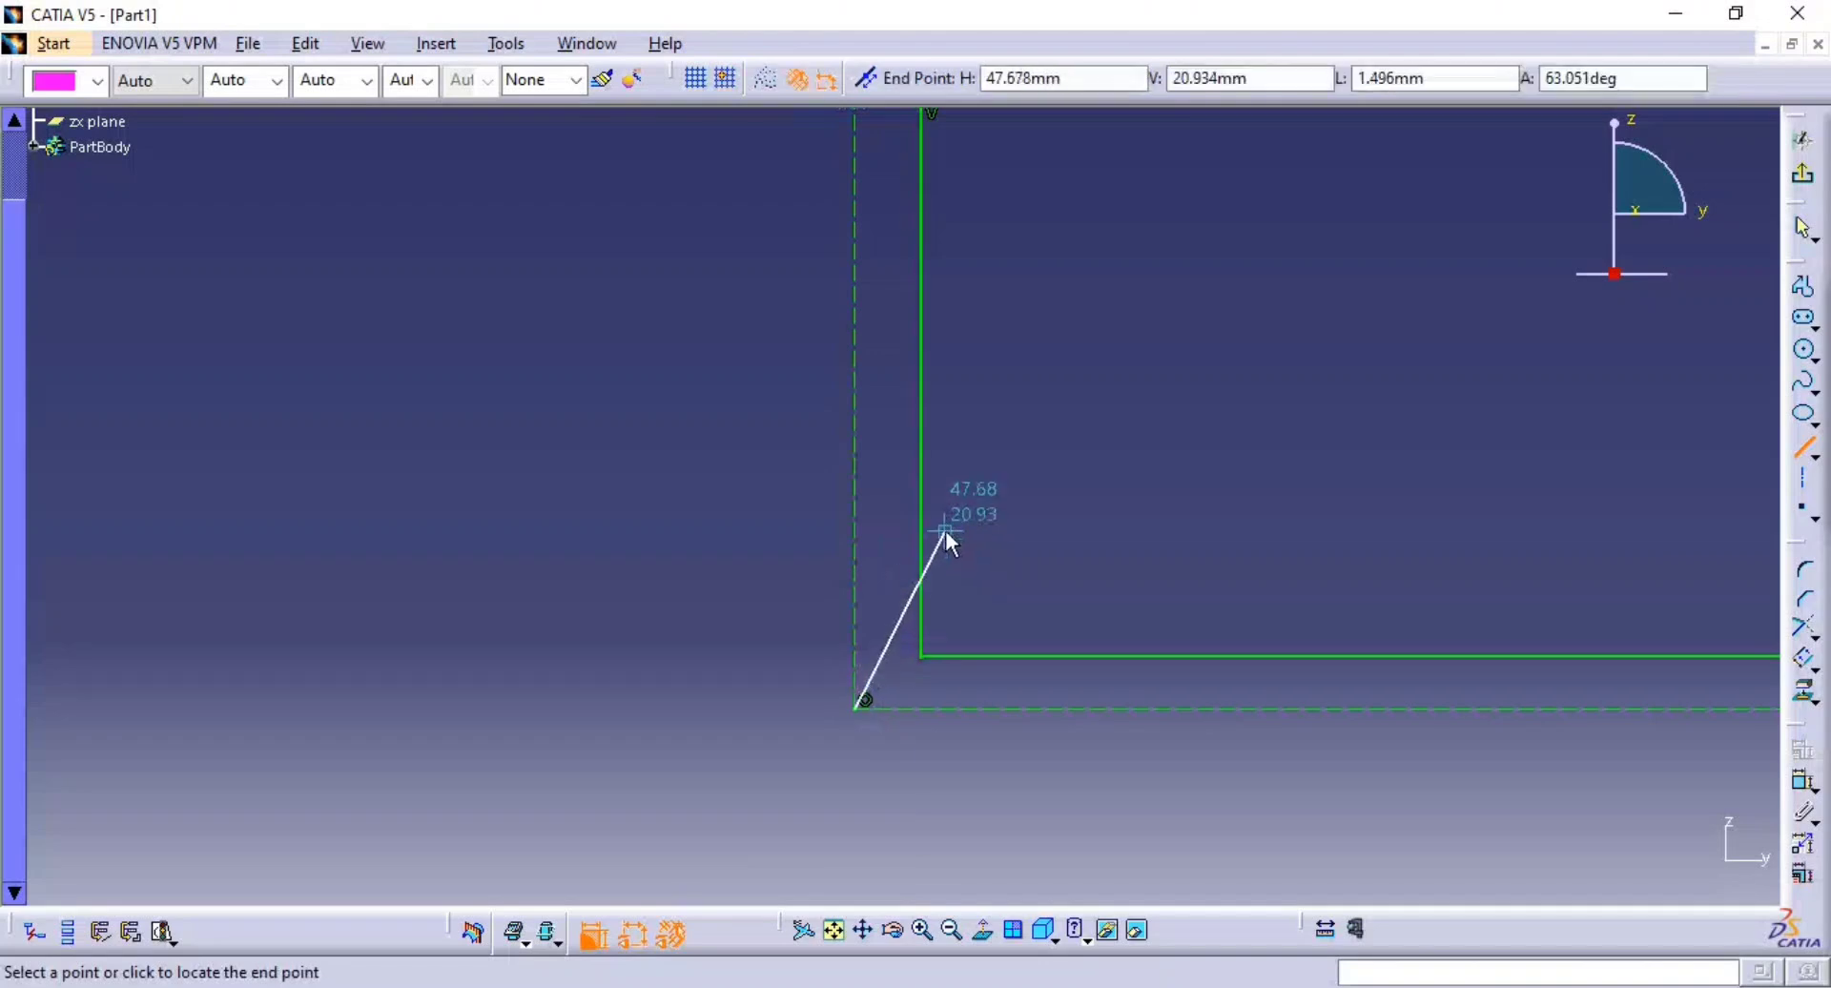
{"action": "left_click", "coordinate": [922, 579]}
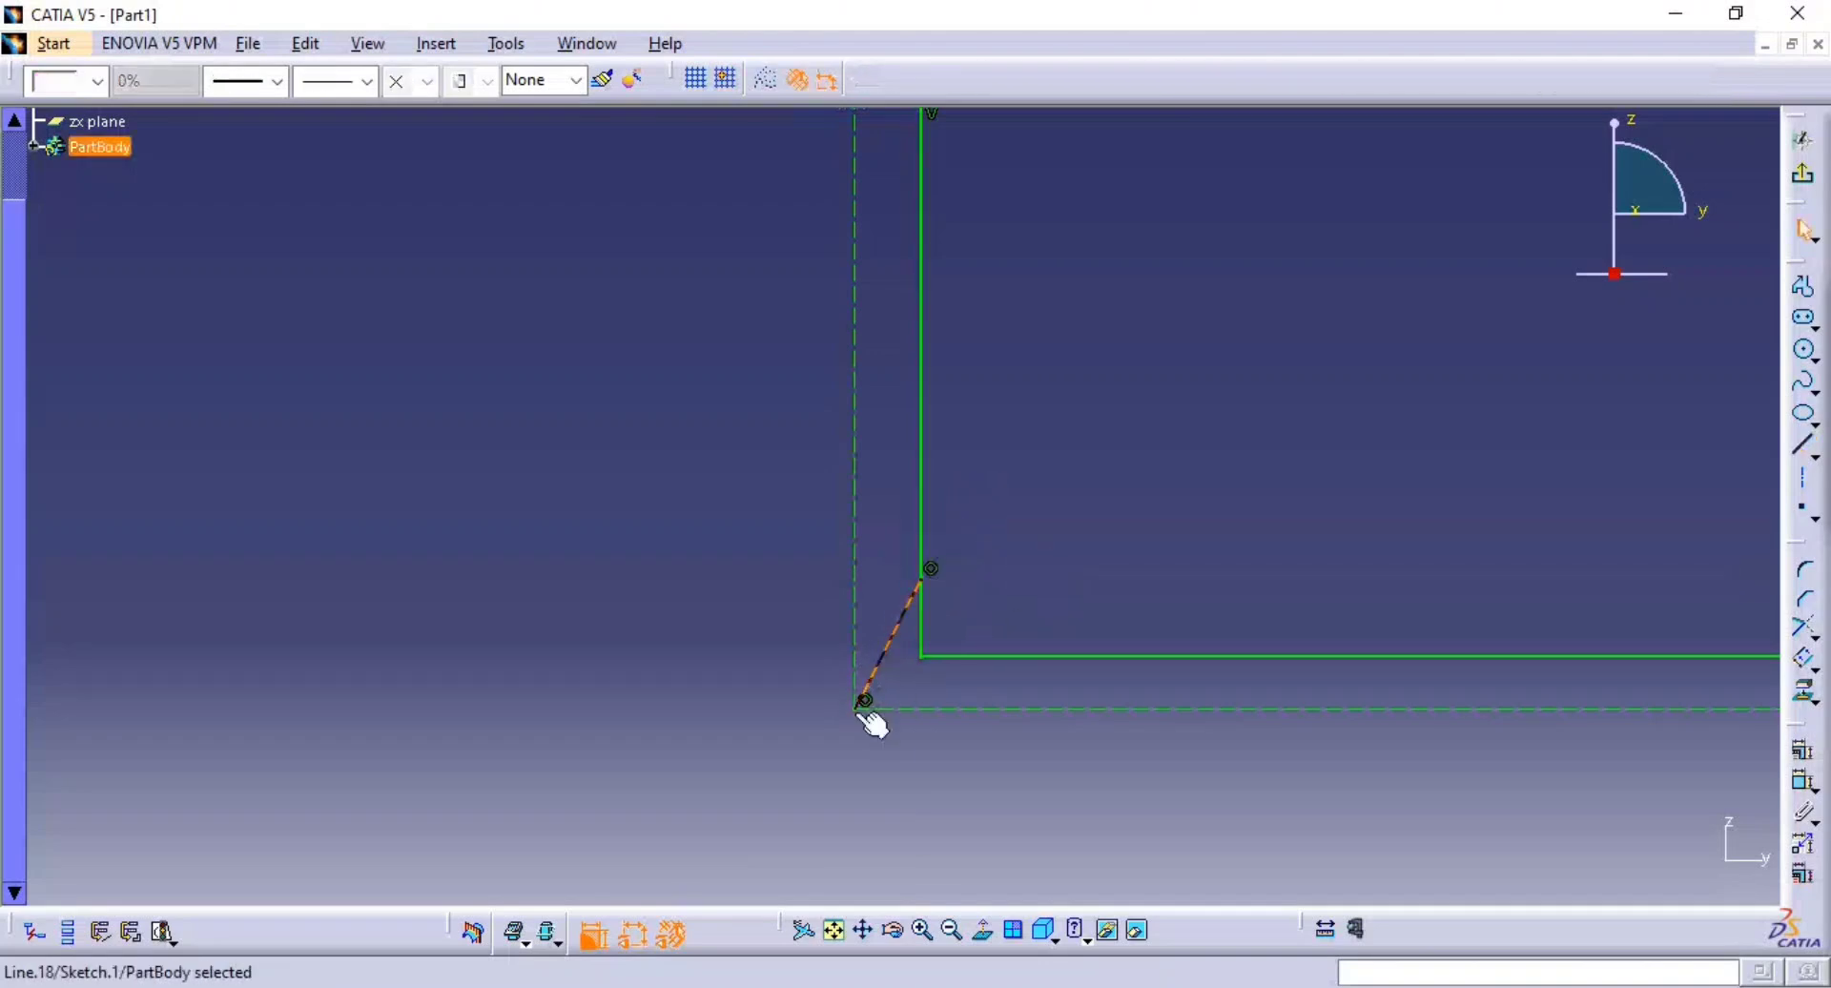
{"action": "left_click", "coordinate": [1154, 576]}
- Draw a second slanted line about 1.3 mm long from the construction corner to the horizontal profile line
{"action": "left_click", "coordinate": [1803, 445]}
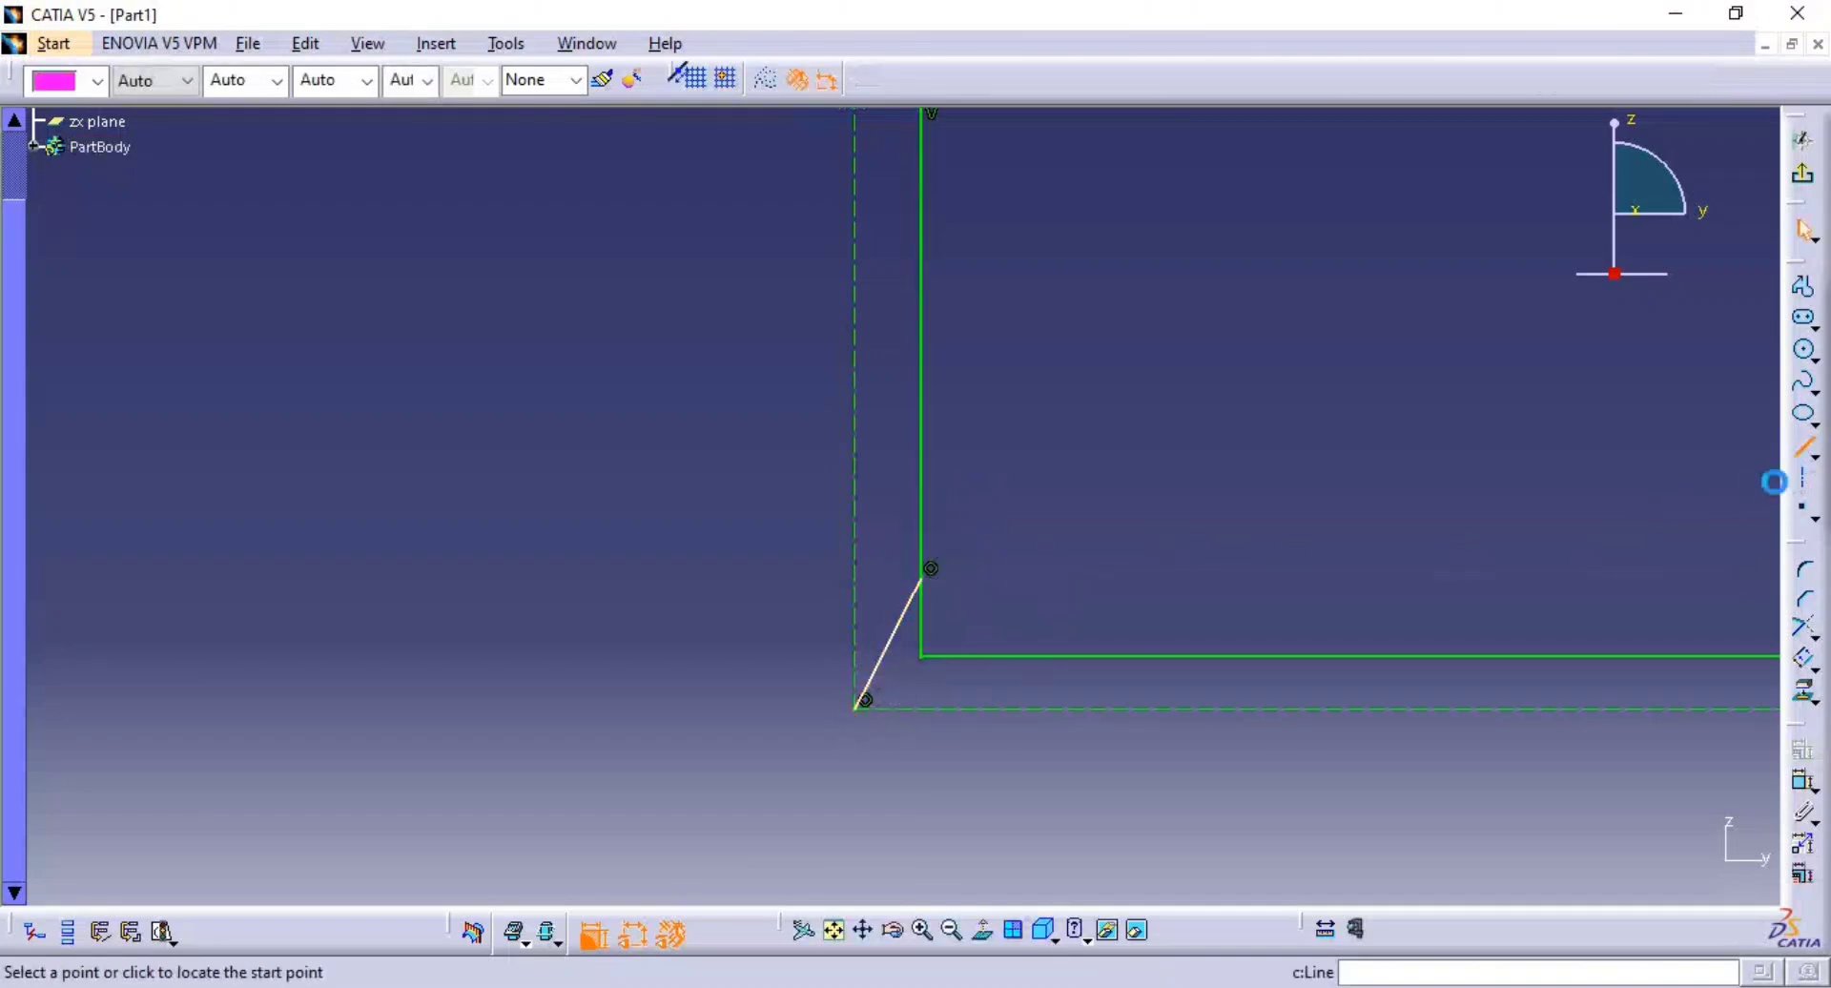
{"action": "left_click", "coordinate": [867, 710]}
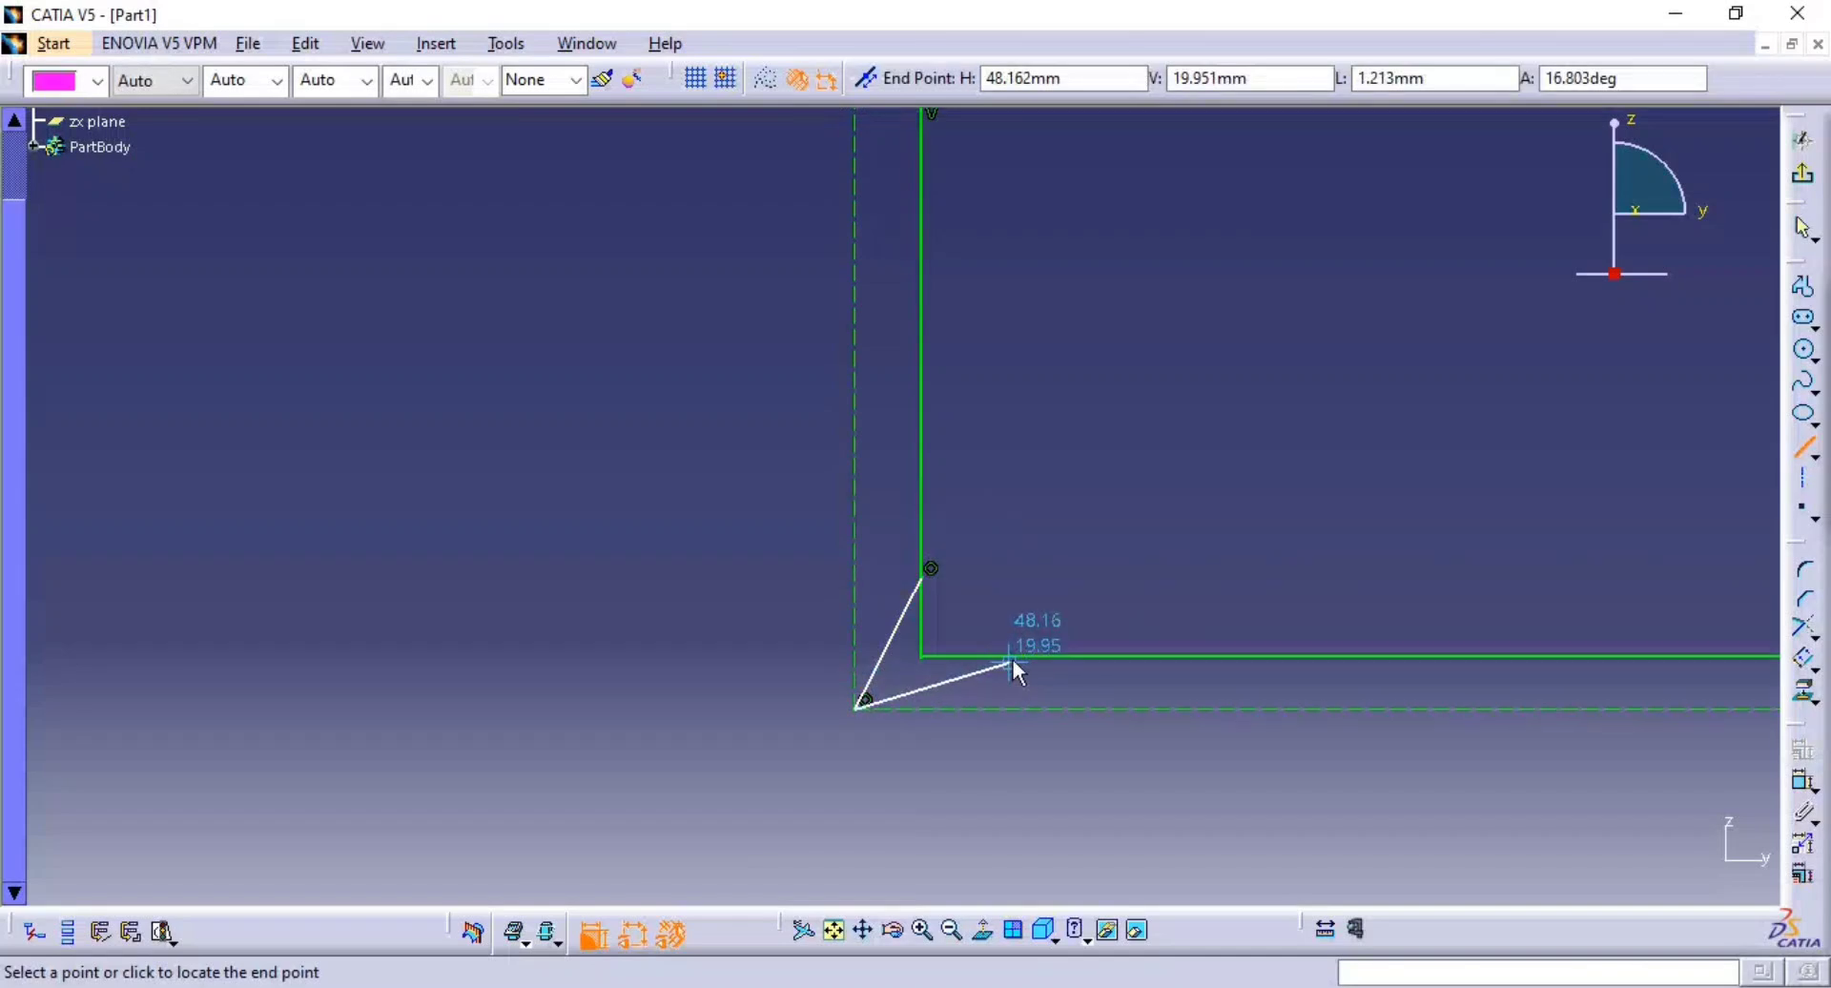
{"action": "left_click", "coordinate": [1013, 660]}
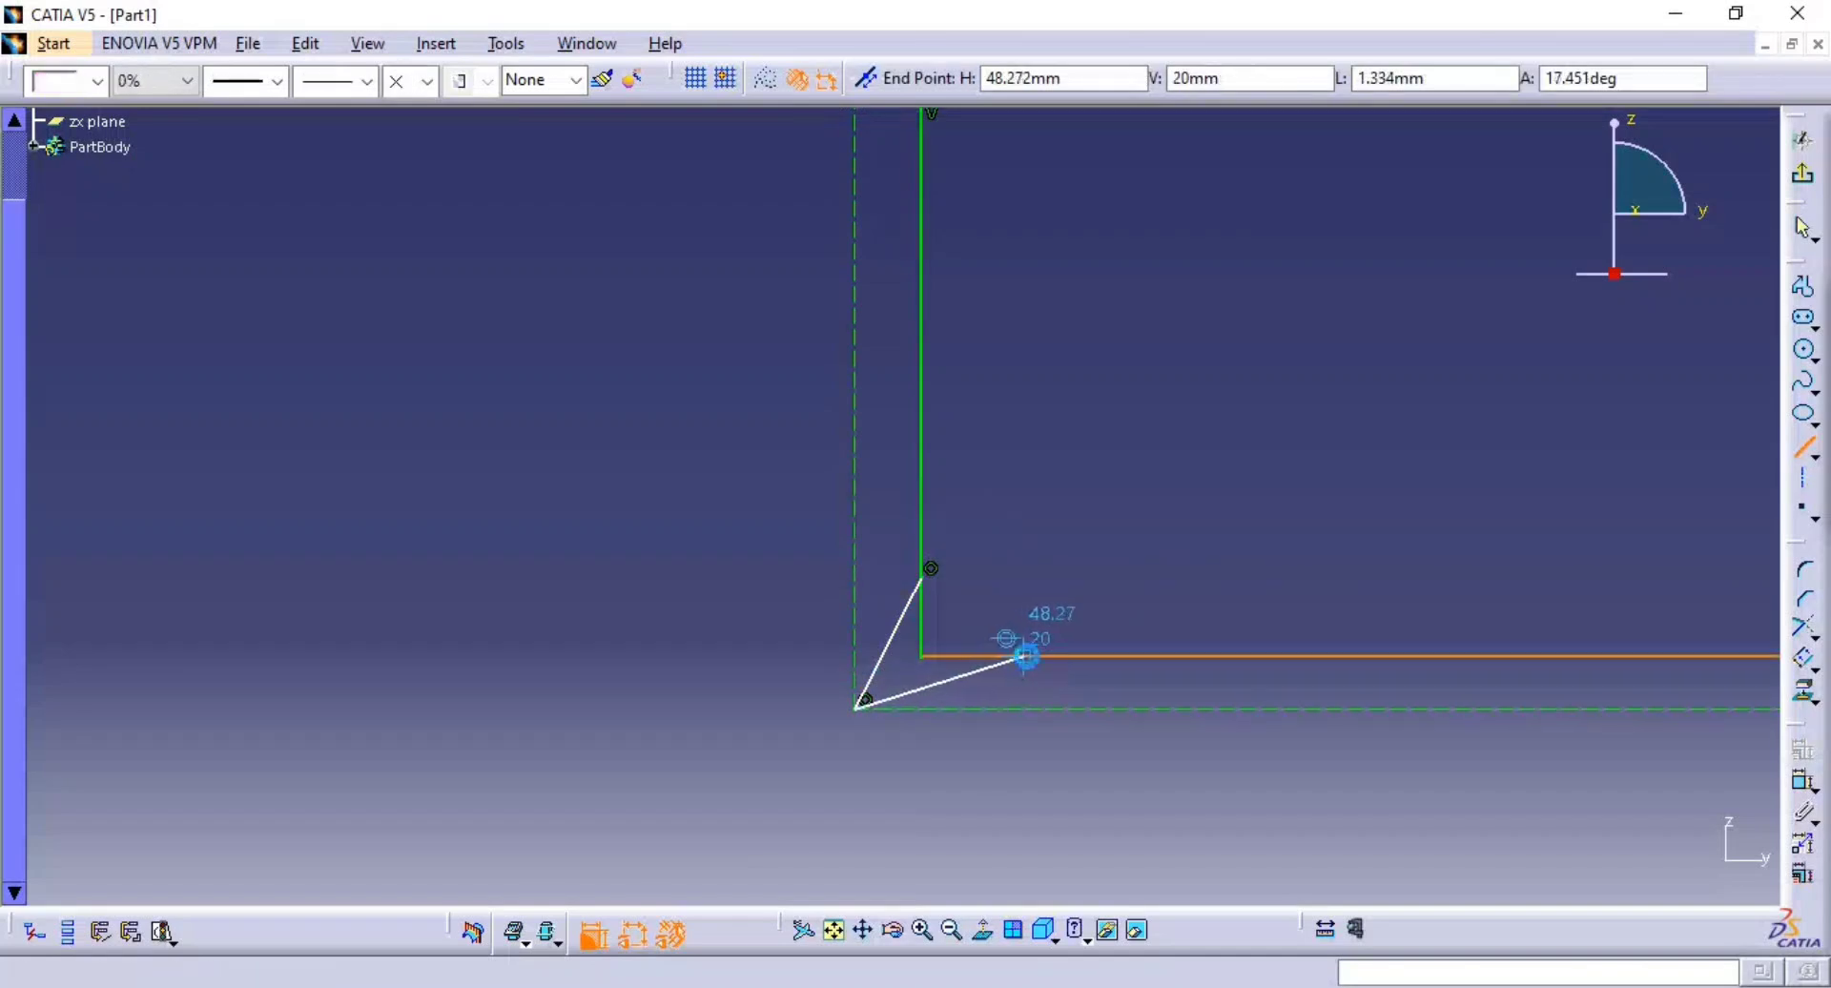
- Dimension the angle between the lower slanted line and the horizontal construction line and set it to 25 degrees
{"action": "left_click", "coordinate": [1806, 787]}
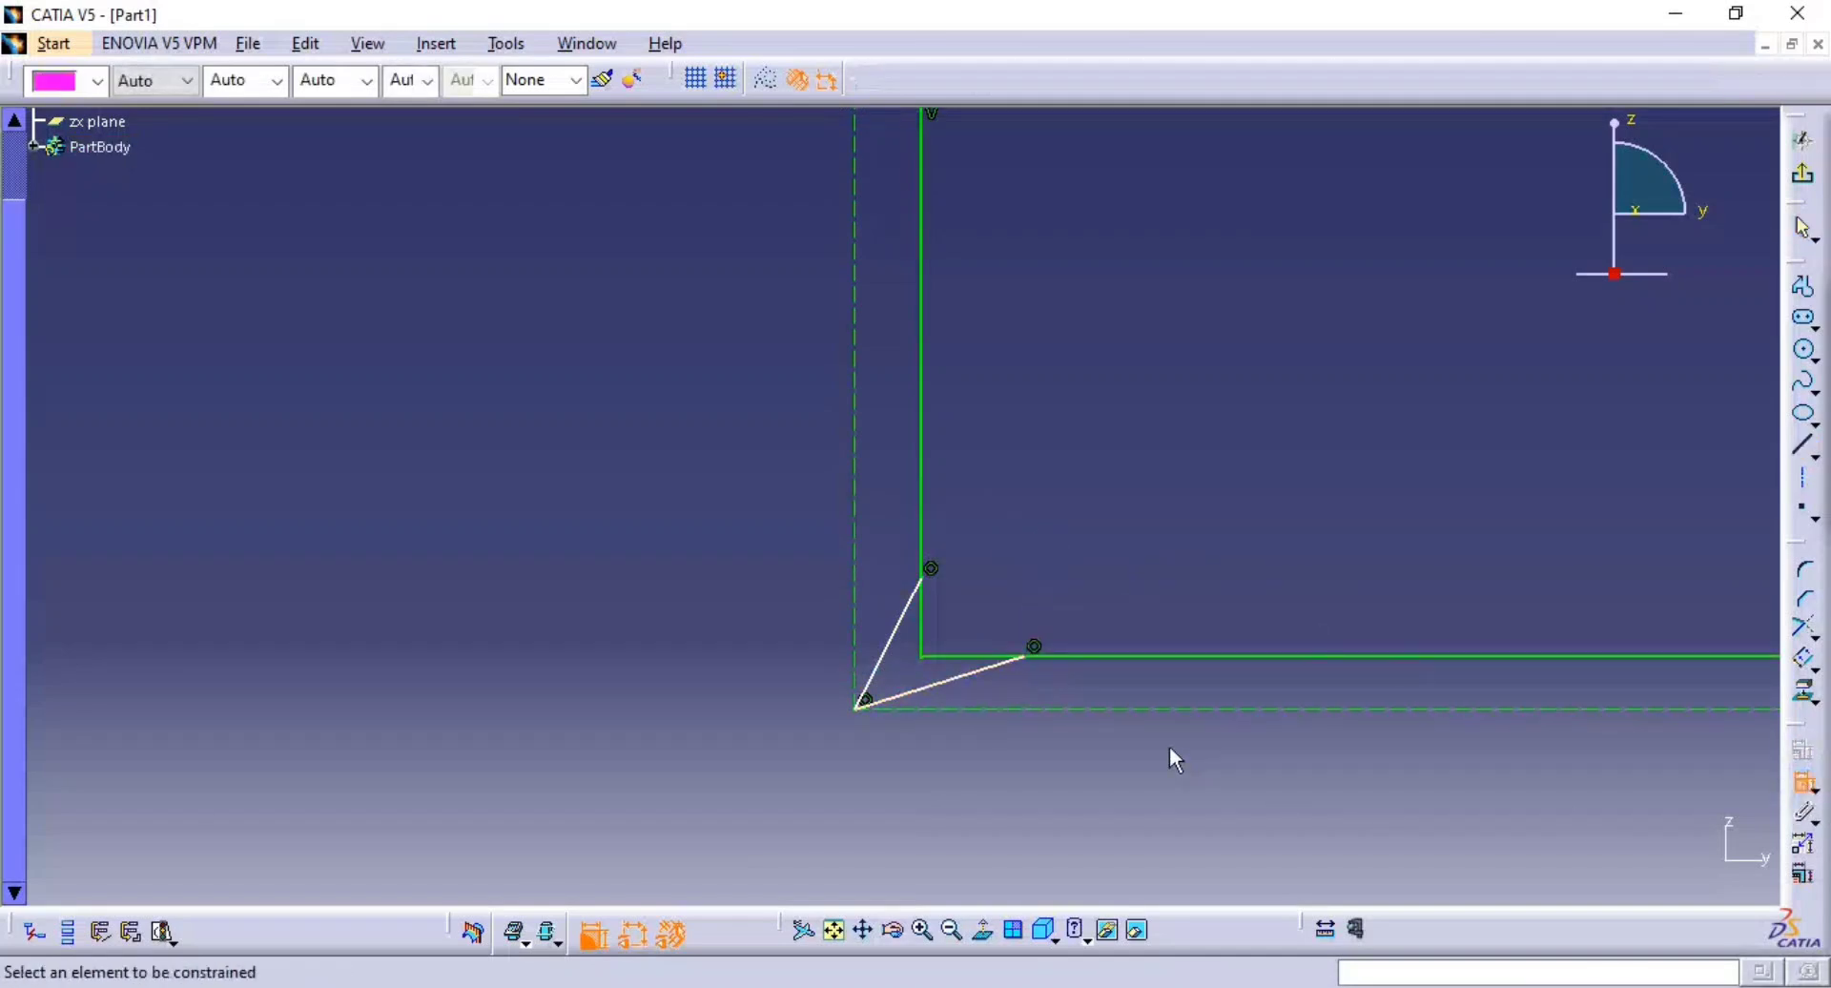
{"action": "left_click", "coordinate": [928, 693]}
{"action": "left_click", "coordinate": [947, 711]}
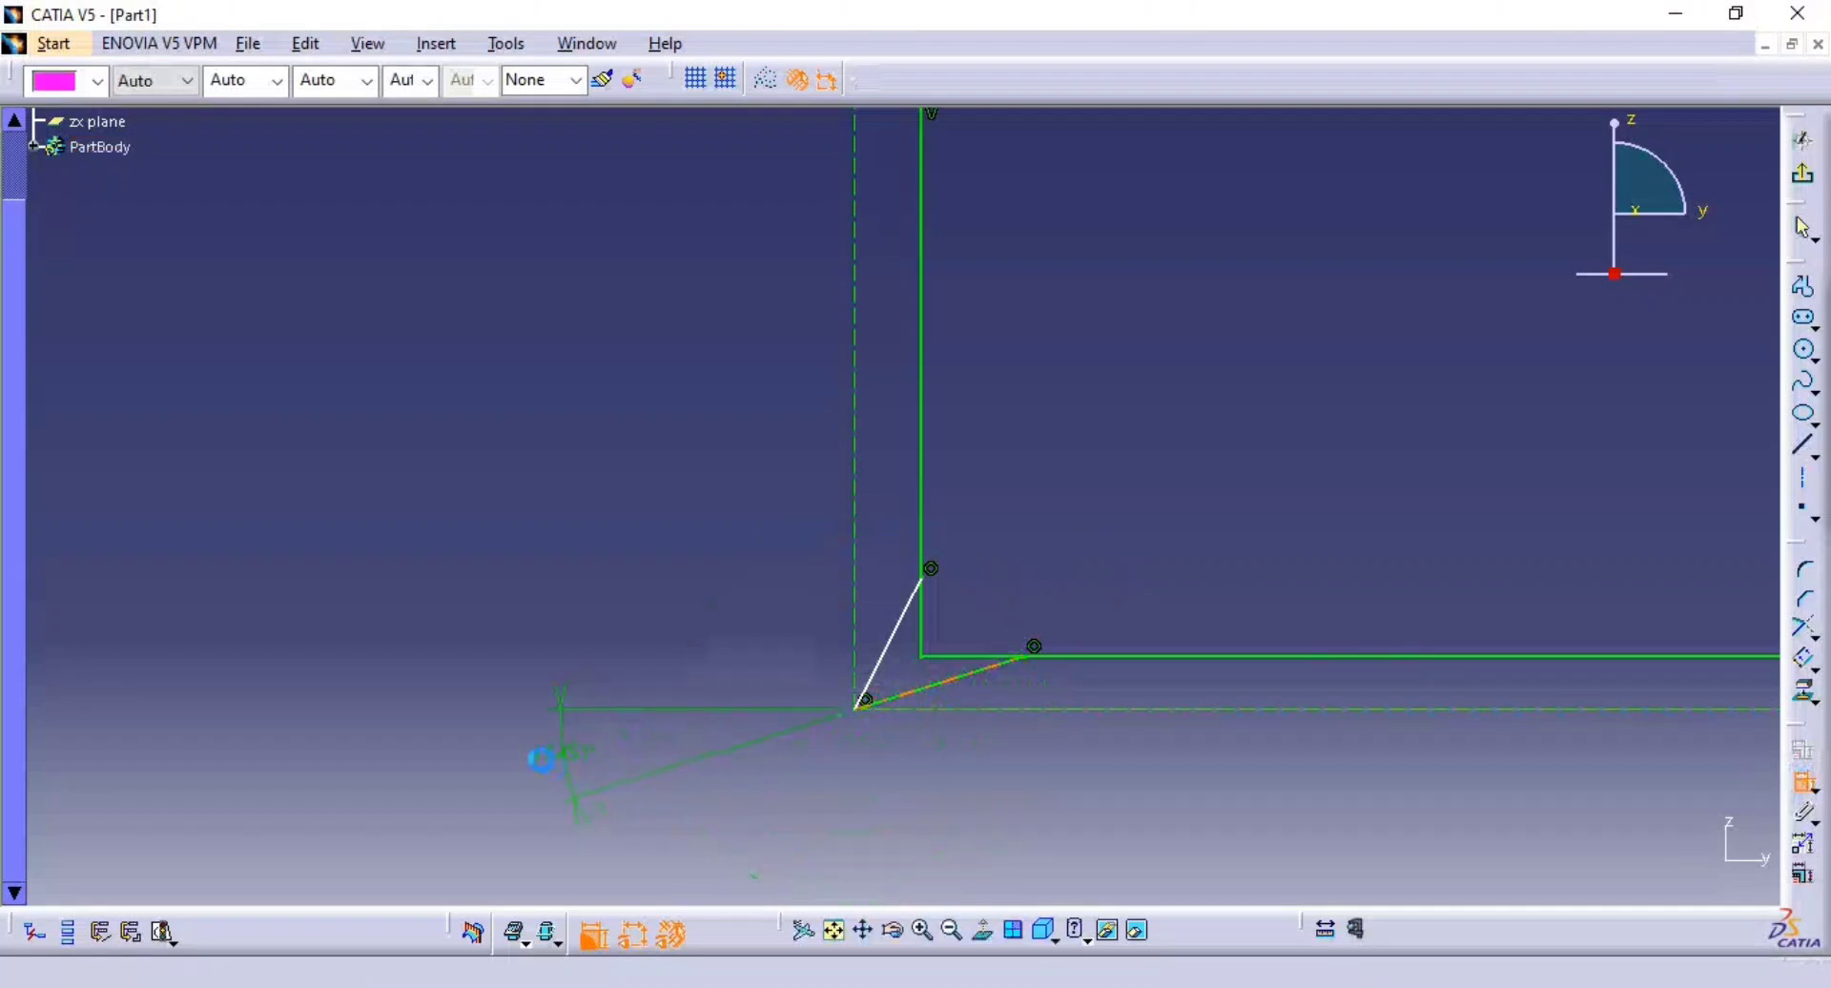
{"action": "left_click", "coordinate": [558, 758]}
{"action": "double_click", "coordinate": [551, 763]}
{"action": "type", "text": "25"}
{"action": "key", "text": "Return"}
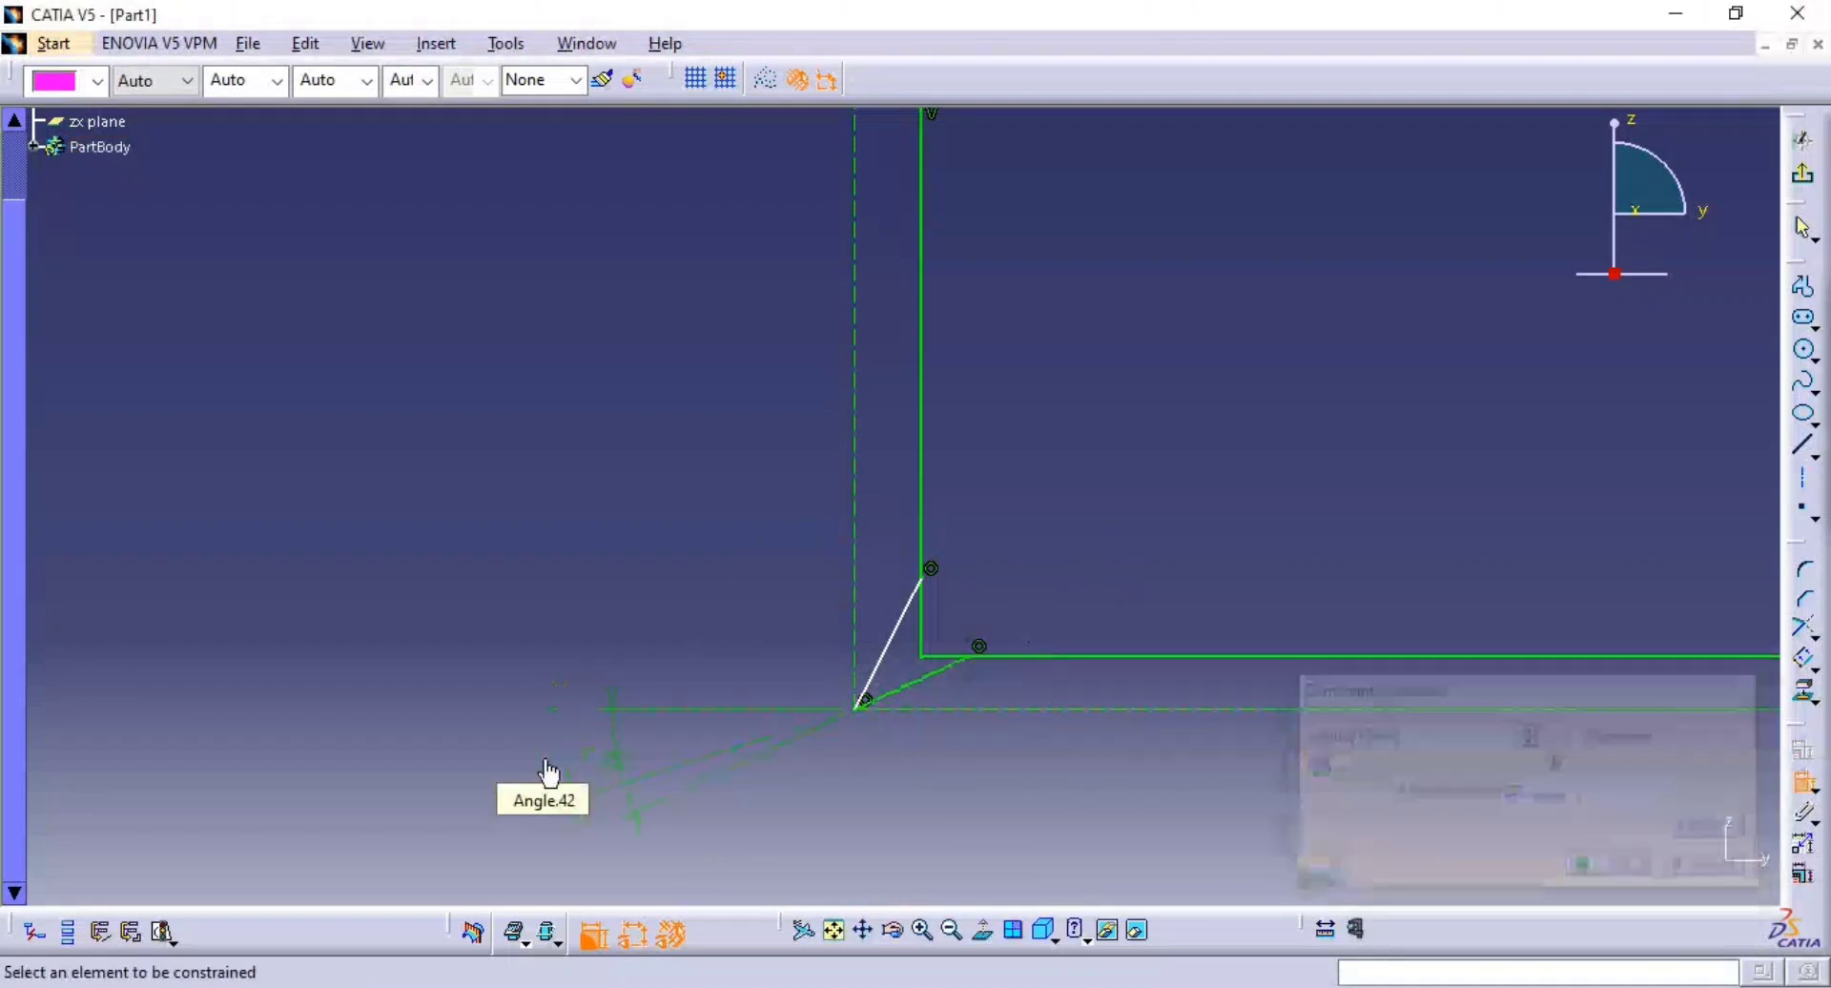
- Dimension the angle between the upper slanted line and the vertical profile line and set it to 25 degrees
{"action": "left_click", "coordinate": [914, 620]}
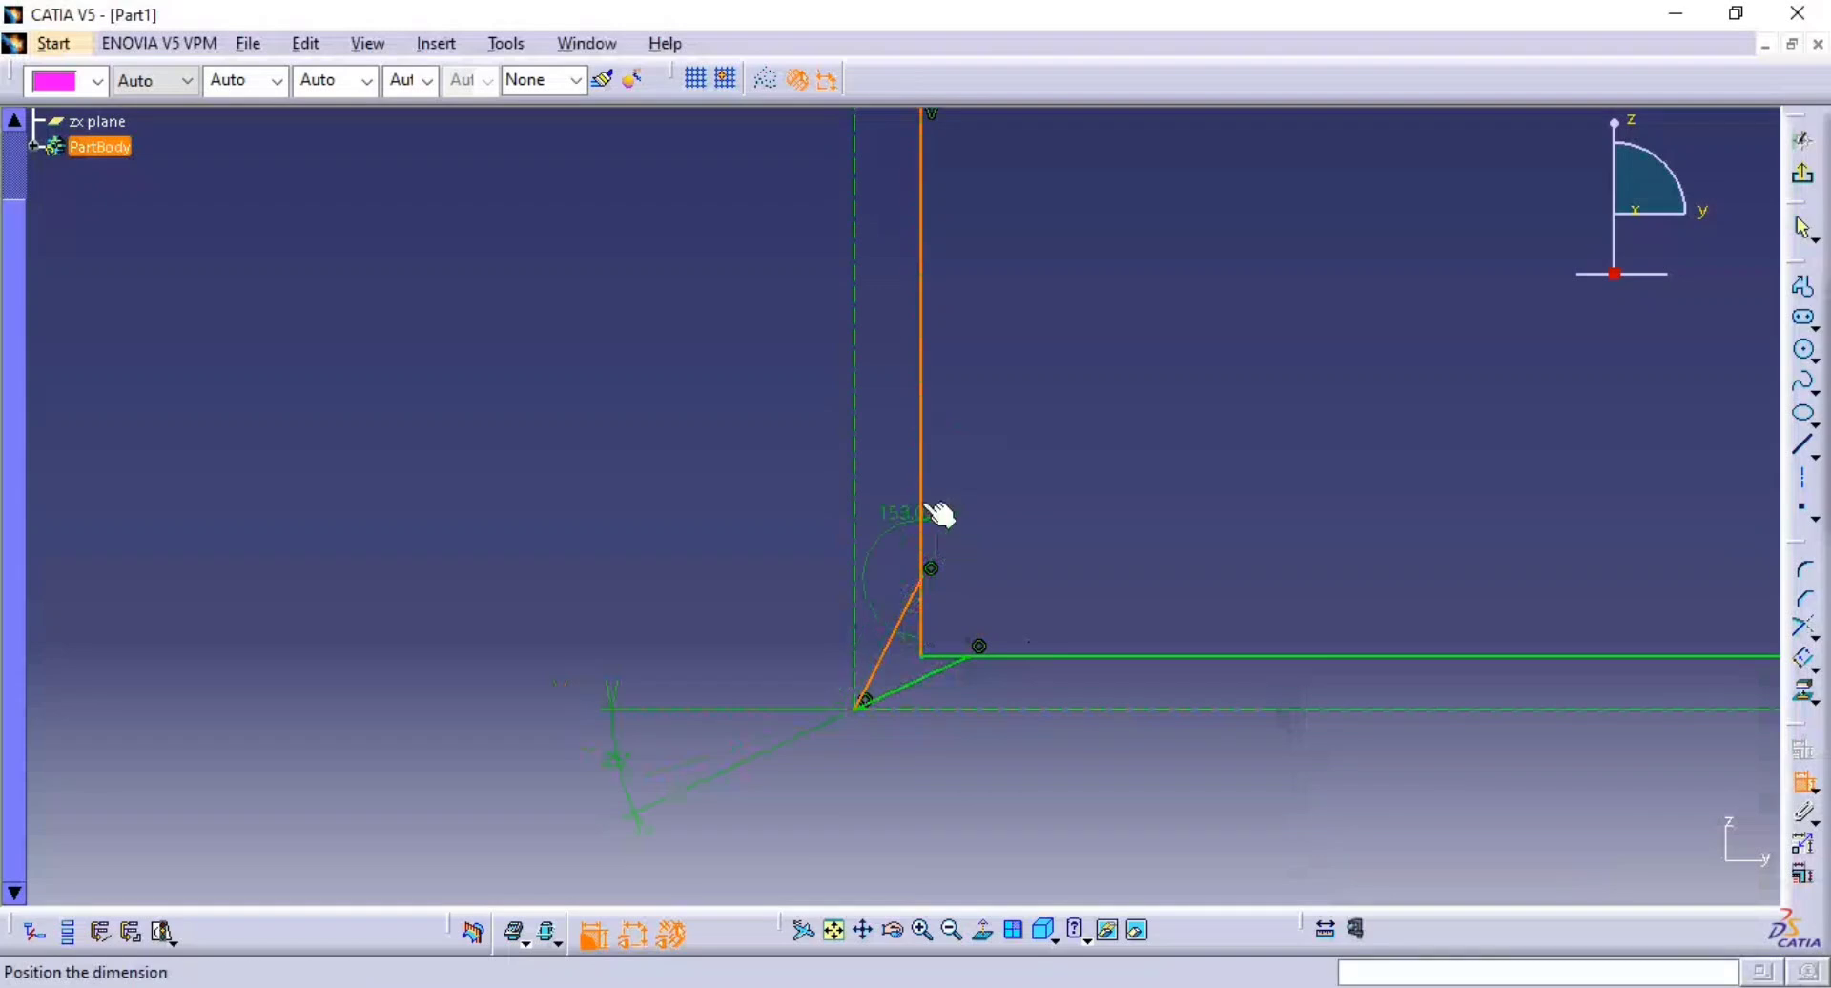
{"action": "left_click", "coordinate": [979, 391]}
{"action": "double_click", "coordinate": [954, 391]}
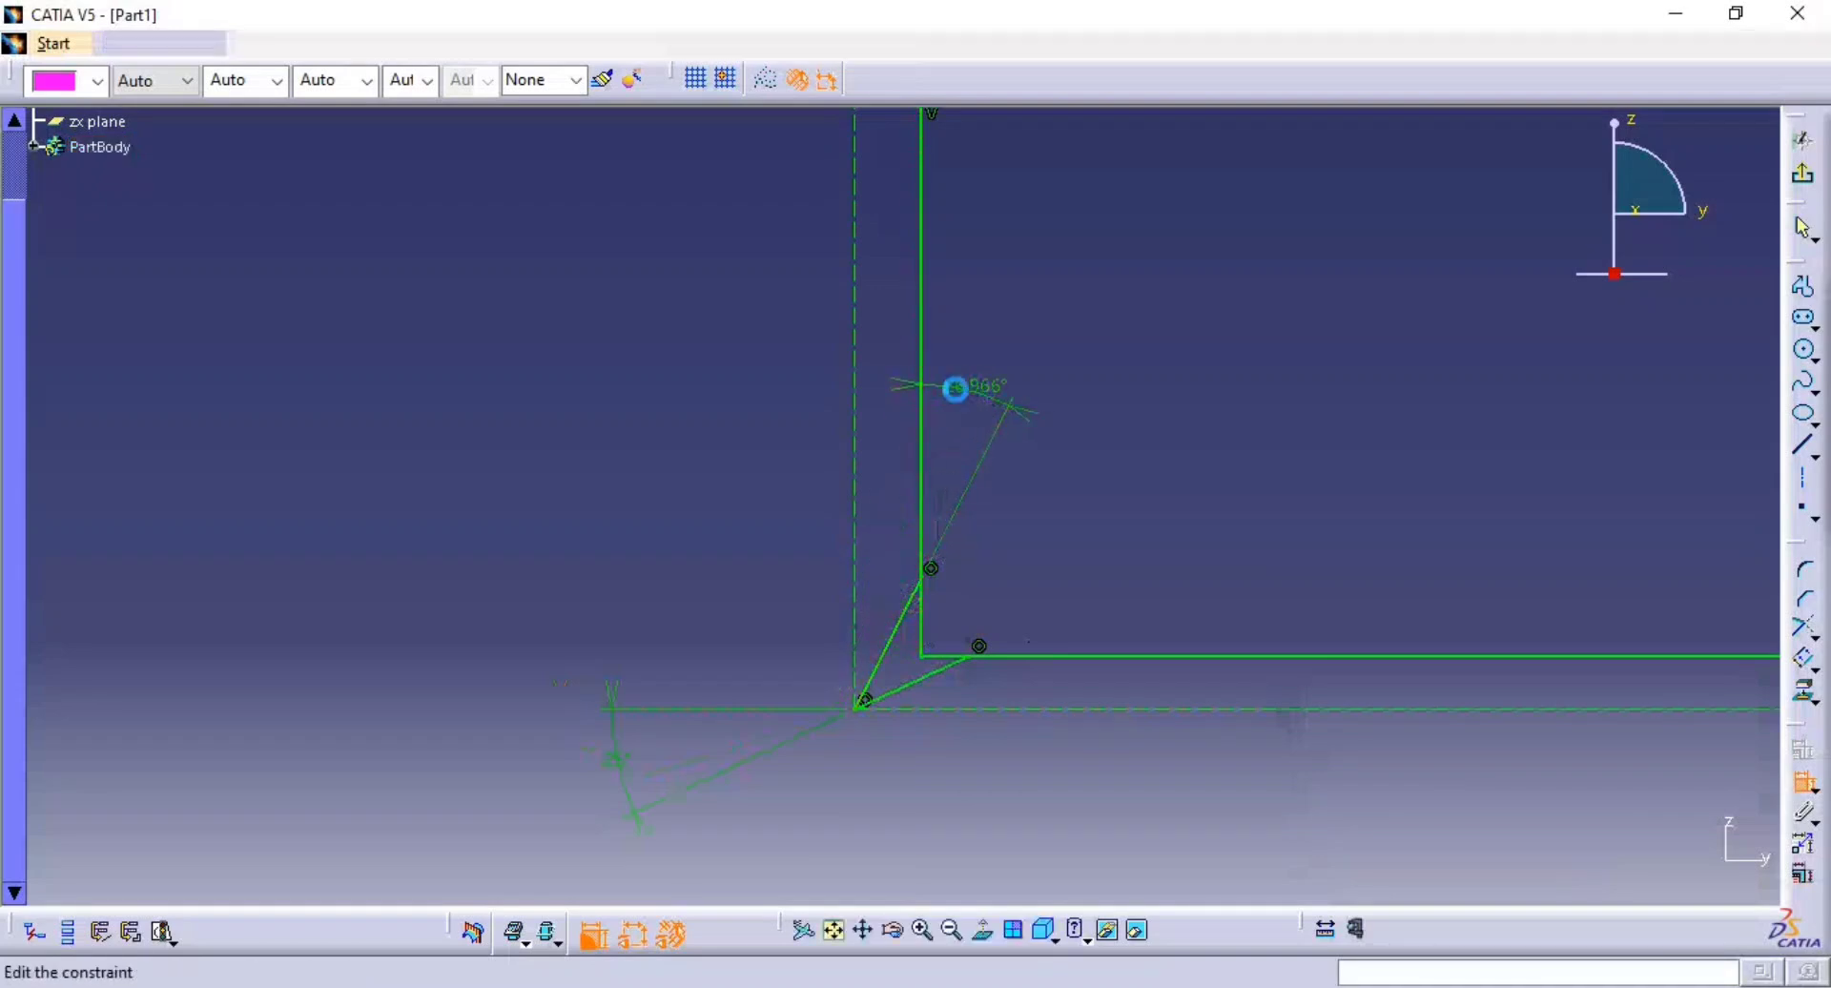
{"action": "type", "text": "25"}
{"action": "key", "text": "Return"}
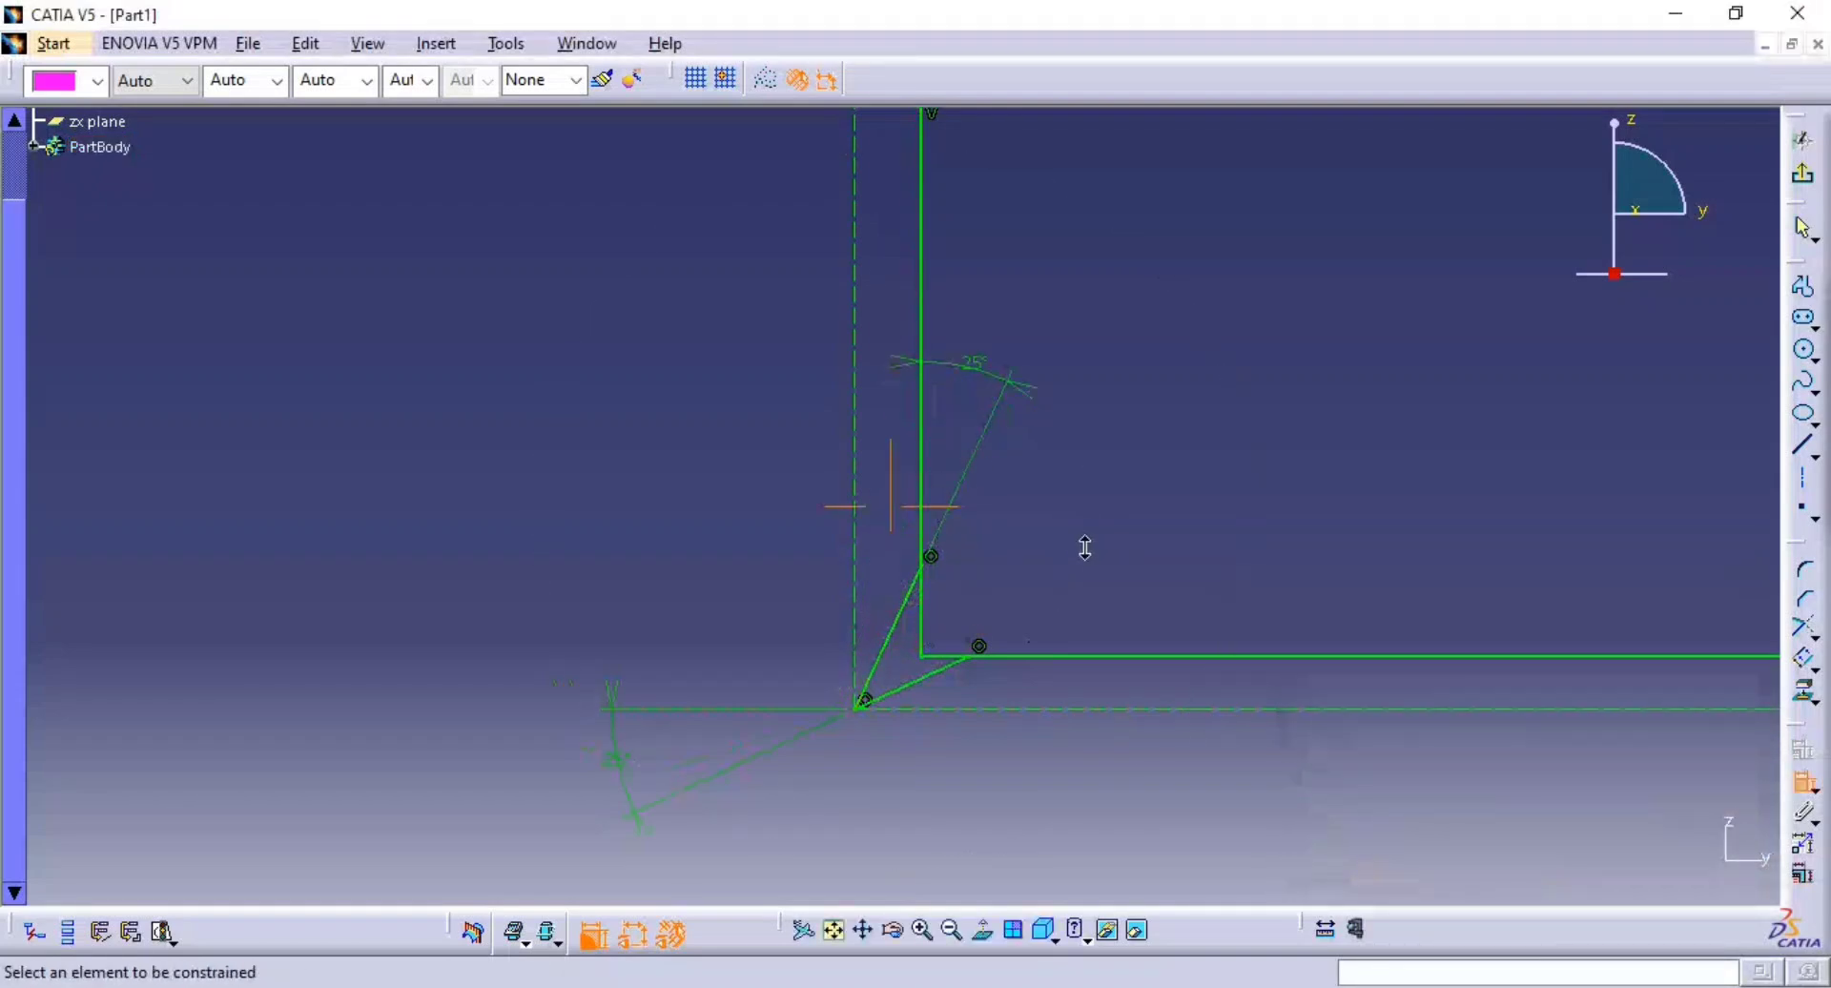
- Break the vertical and horizontal profile lines where the two slanted undercut lines meet them
{"action": "mouse_move", "coordinate": [1084, 548]}
{"action": "middle_mouse_down"}
{"action": "mouse_move", "coordinate": [1046, 511]}
{"action": "mouse_move", "coordinate": [1045, 457]}
{"action": "middle_mouse_up"}
{"action": "middle_click", "coordinate": [986, 697]}
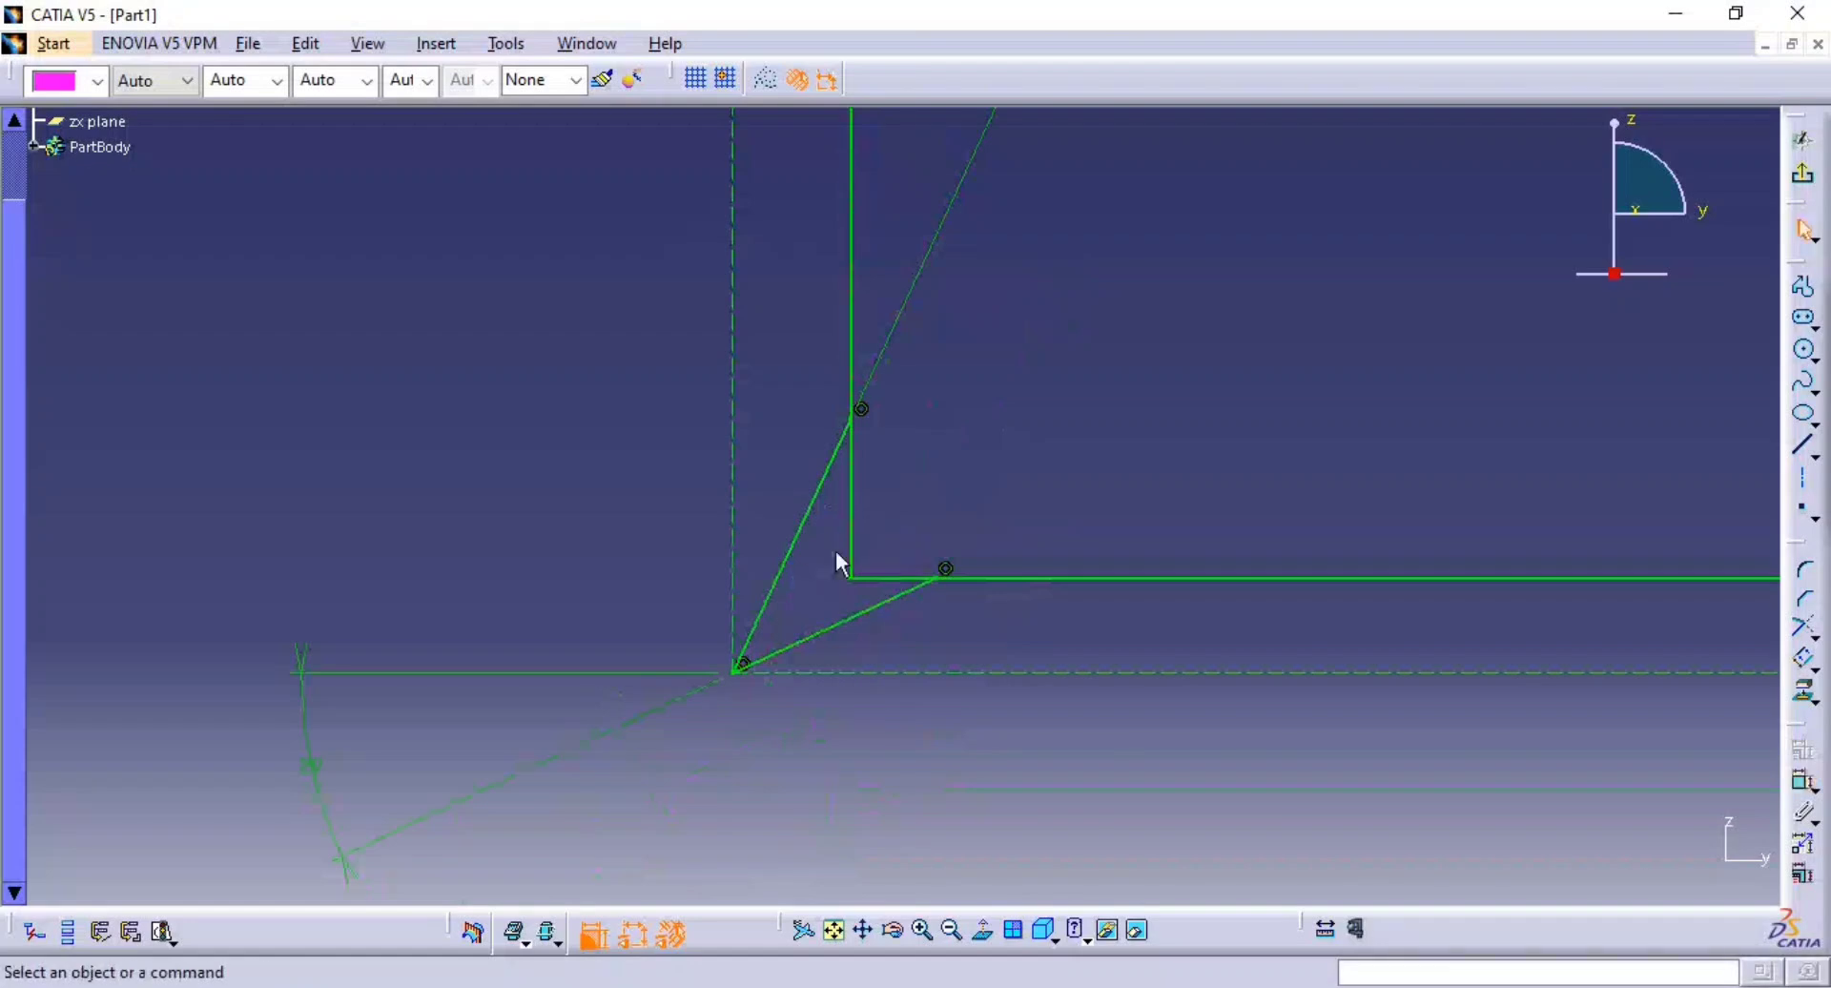
{"action": "left_click", "coordinate": [1814, 637]}
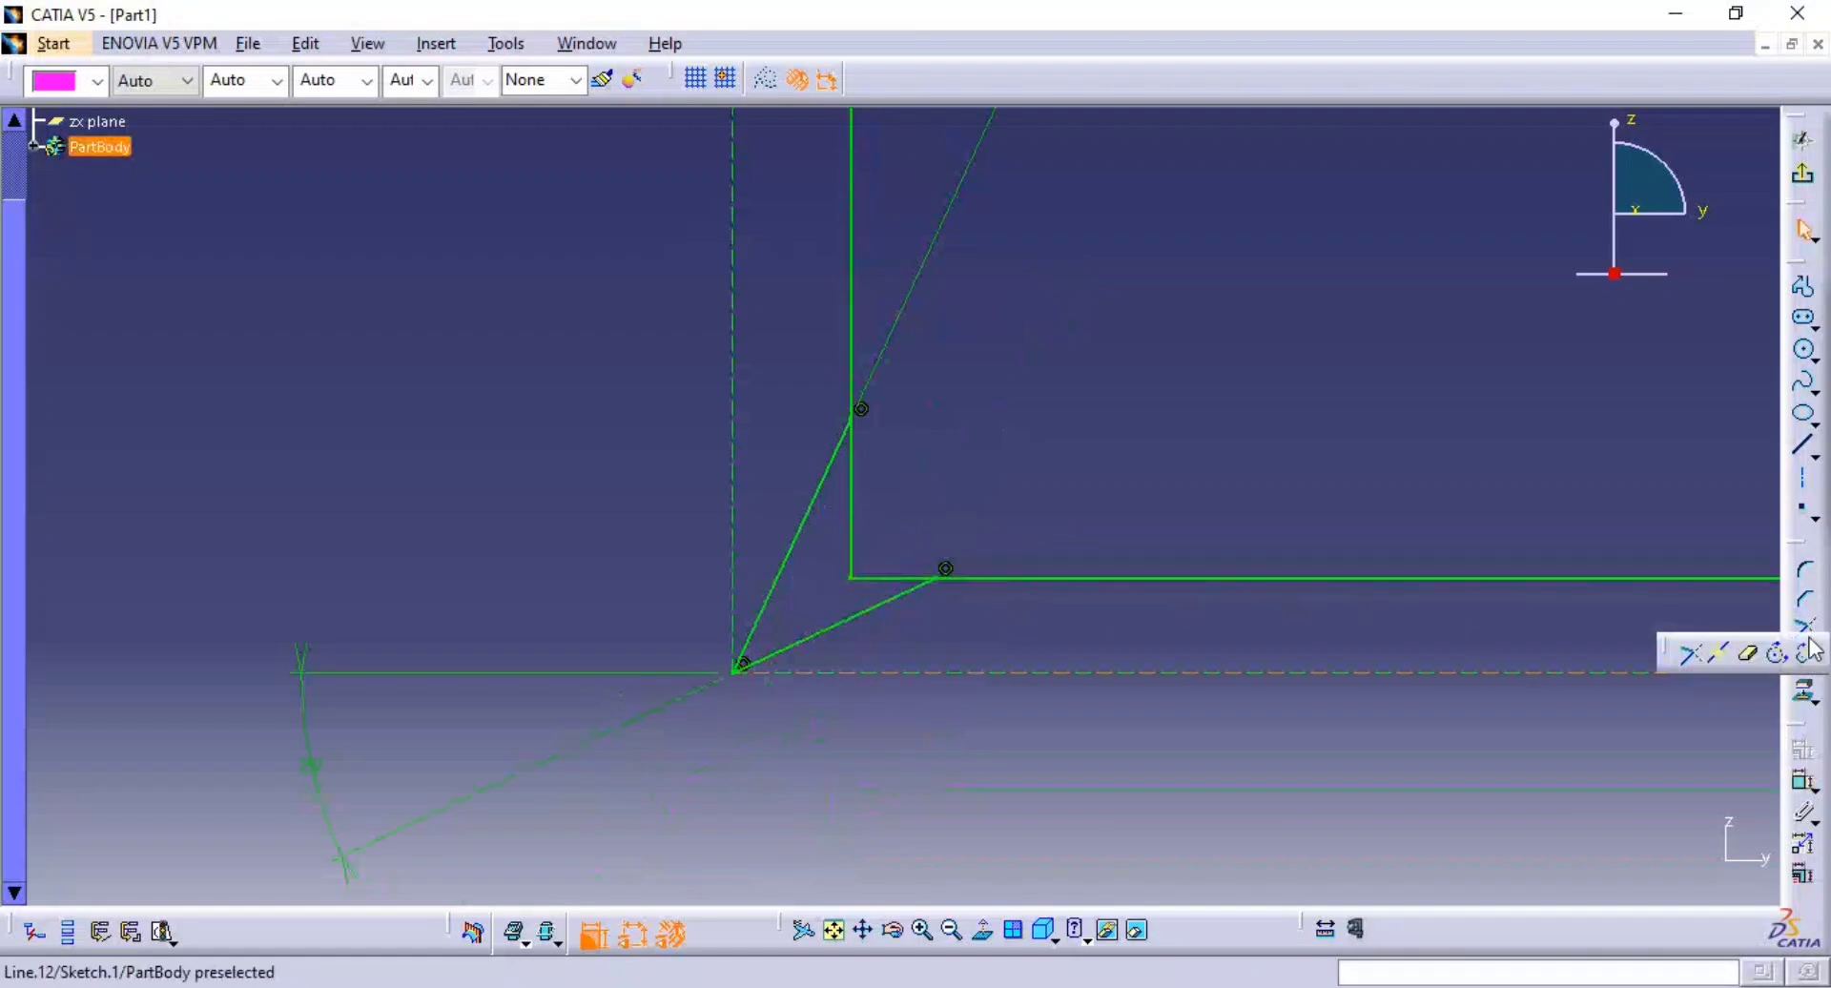
{"action": "left_click", "coordinate": [1724, 658]}
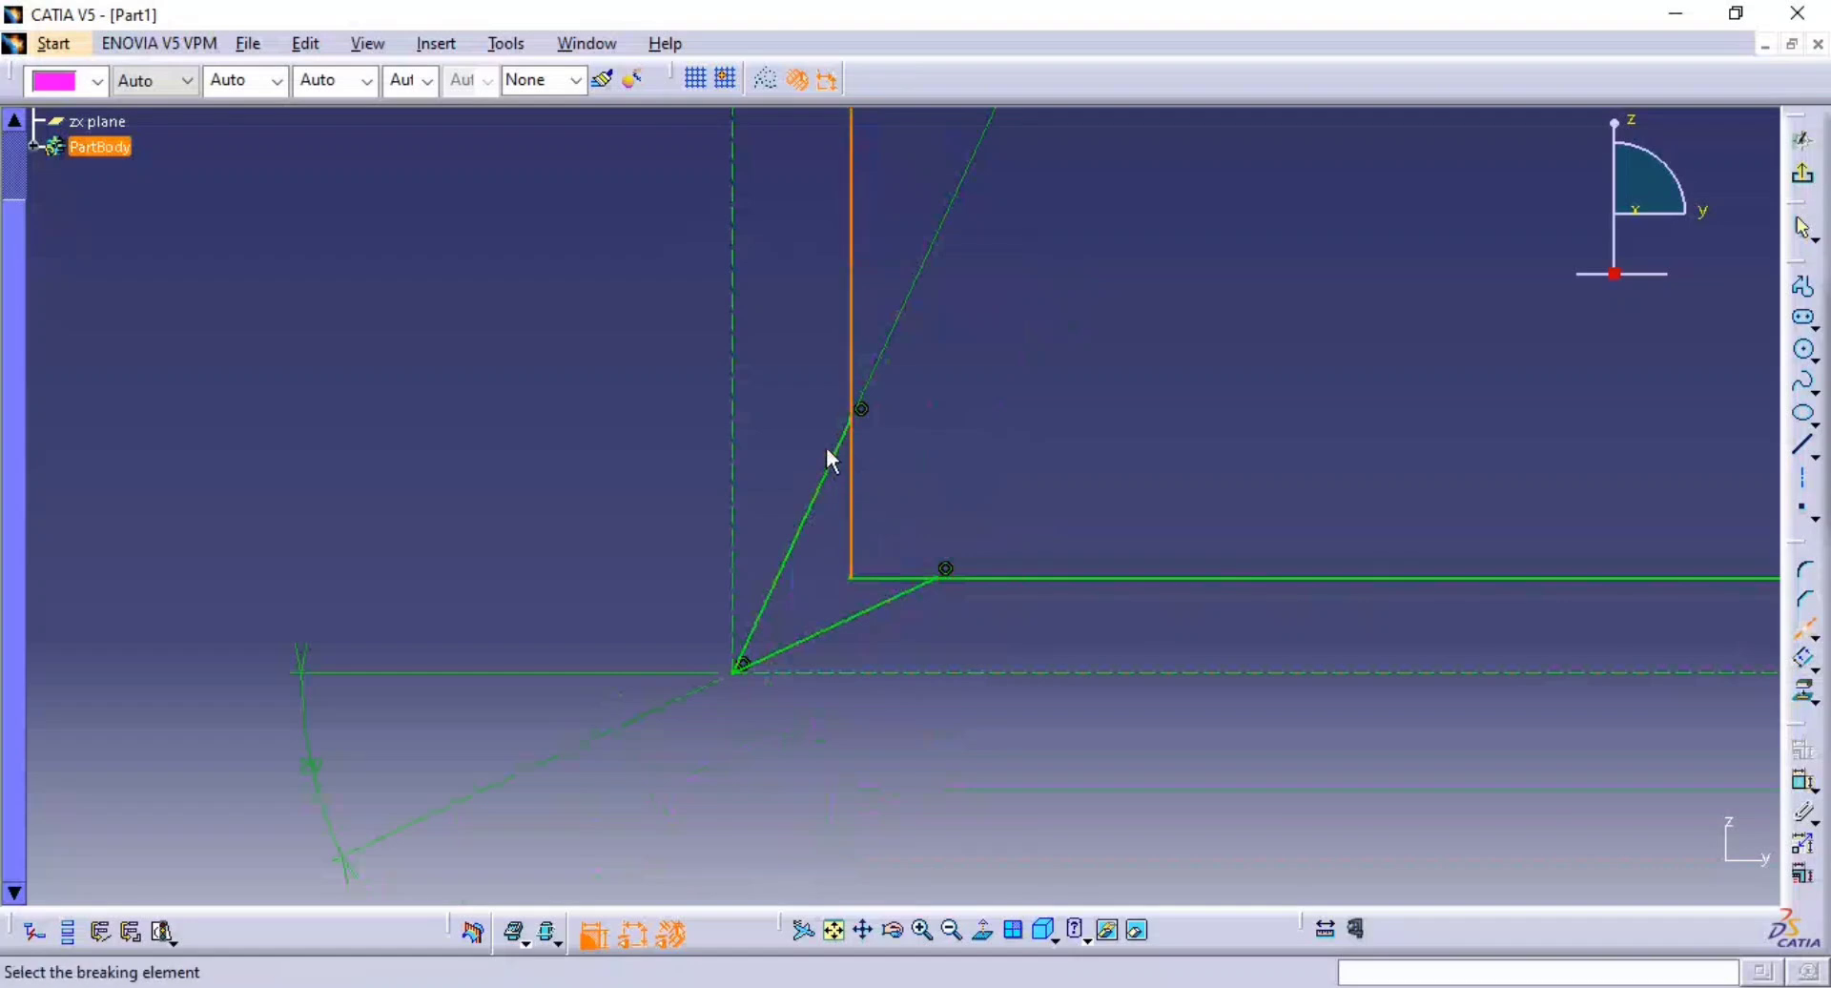
{"action": "left_click", "coordinate": [846, 470]}
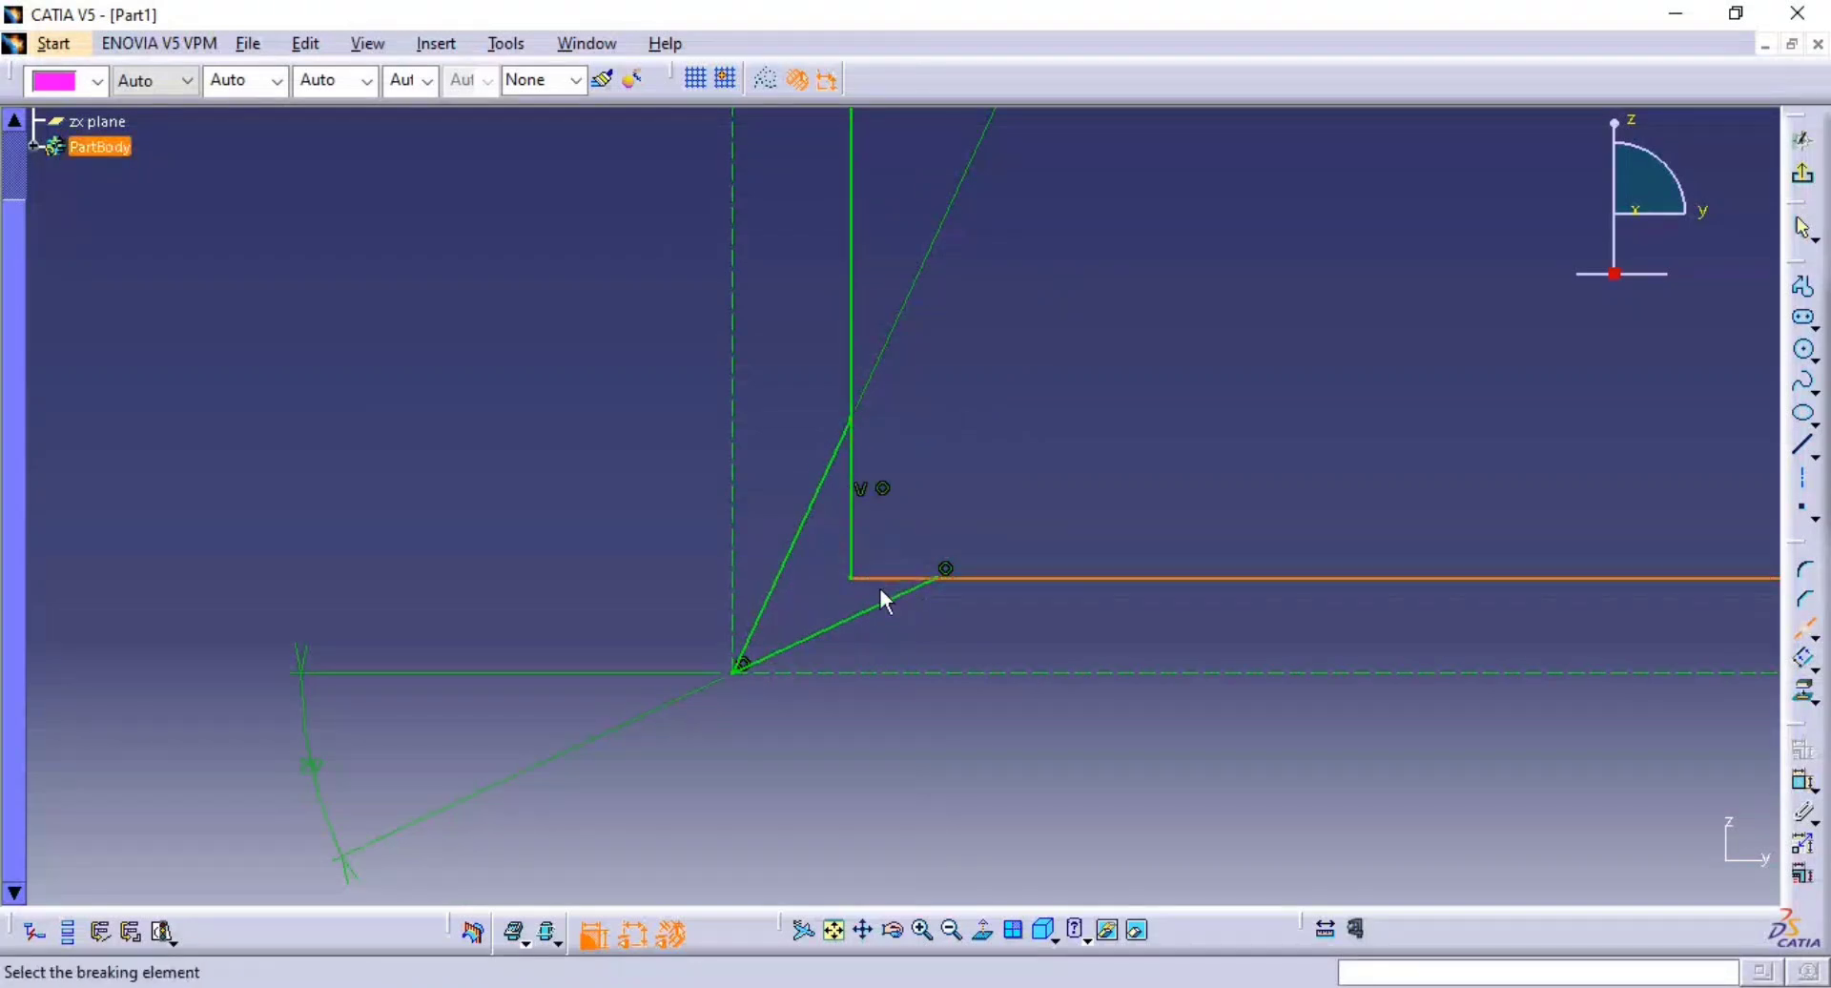
{"action": "left_click", "coordinate": [875, 606]}
{"action": "middle_click_drag", "start_coordinate": [977, 523], "coordinate": [1004, 412]}
{"action": "key", "text": "Escape"}
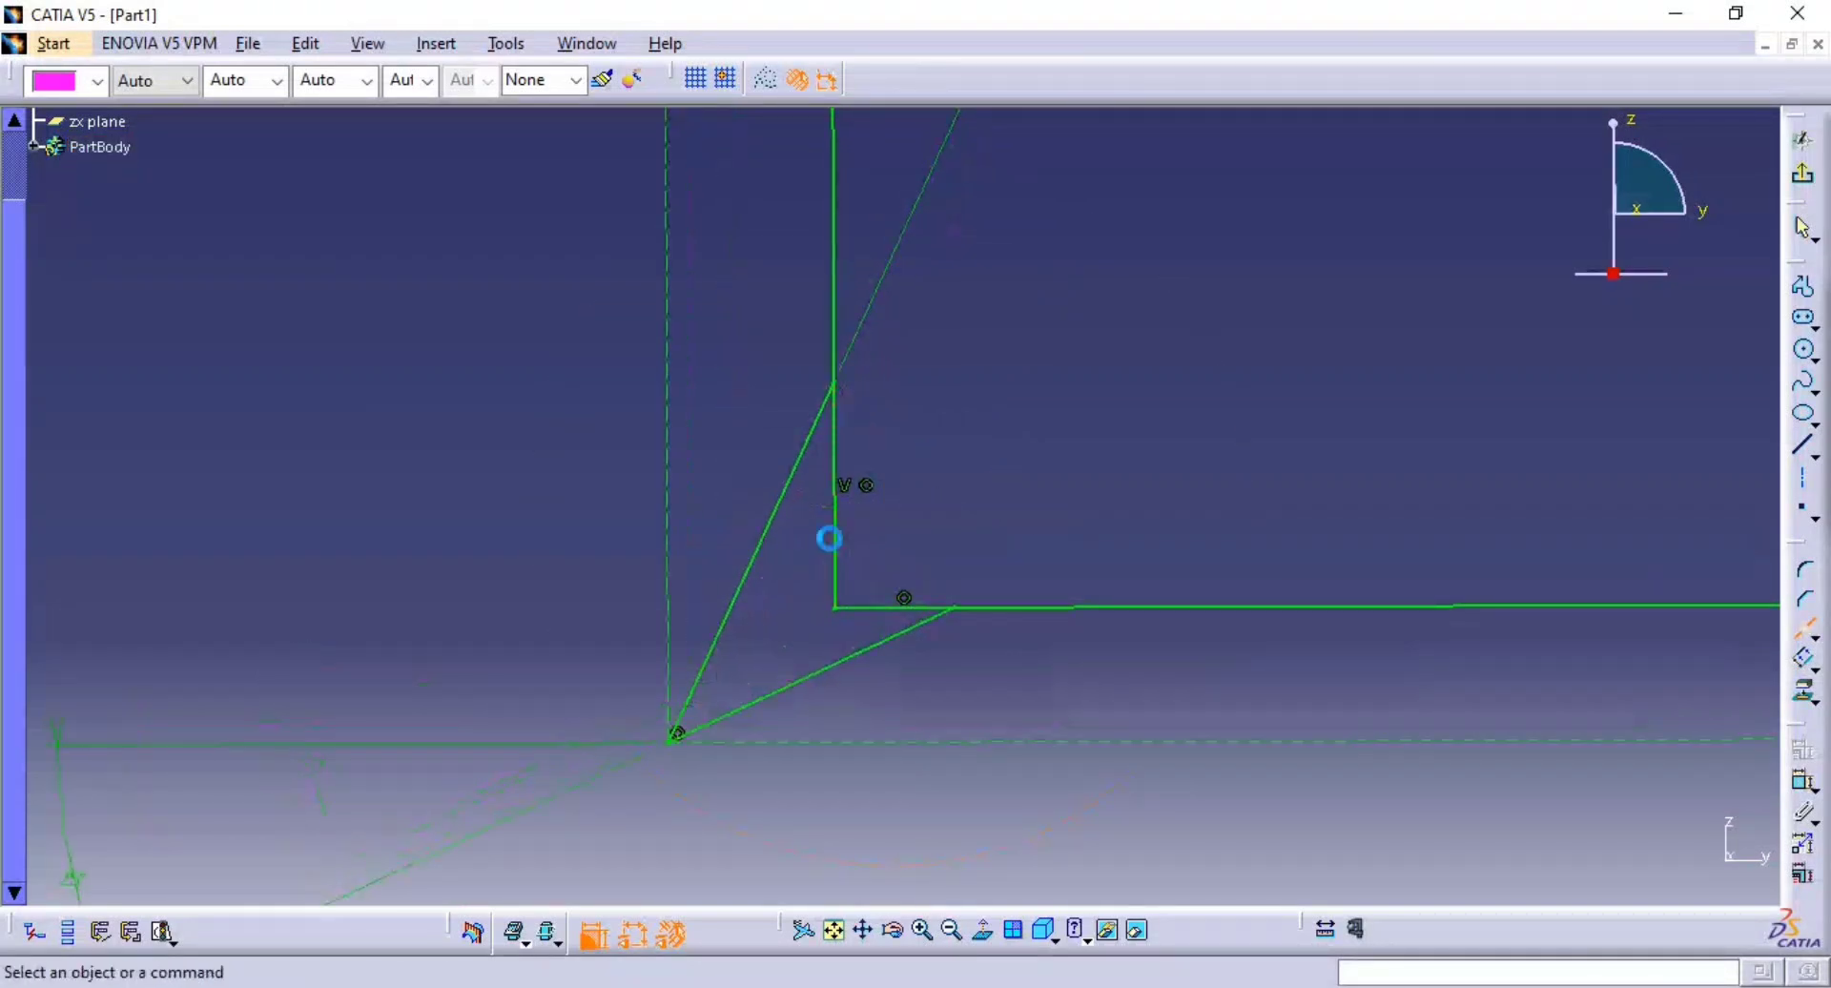
- Convert the two short segments at the inner corner to construction elements and exit the sketch
{"action": "left_click", "coordinate": [834, 541]}
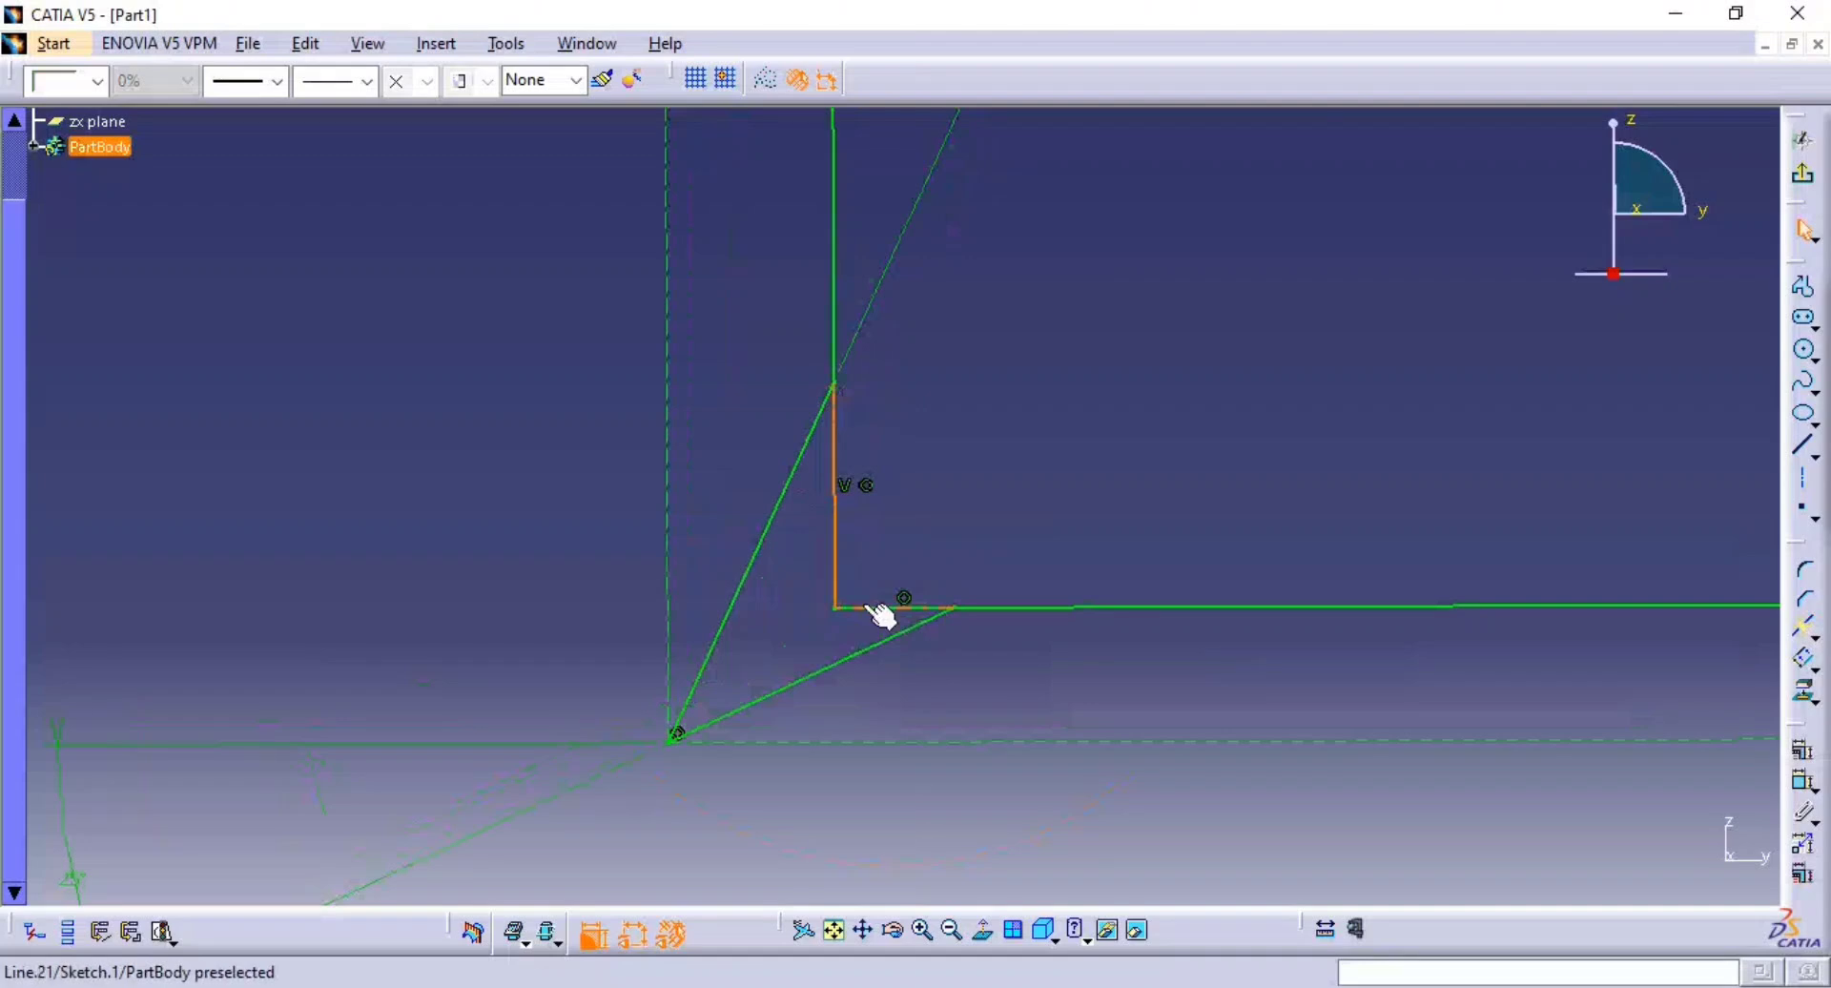
{"action": "left_click", "coordinate": [765, 80]}
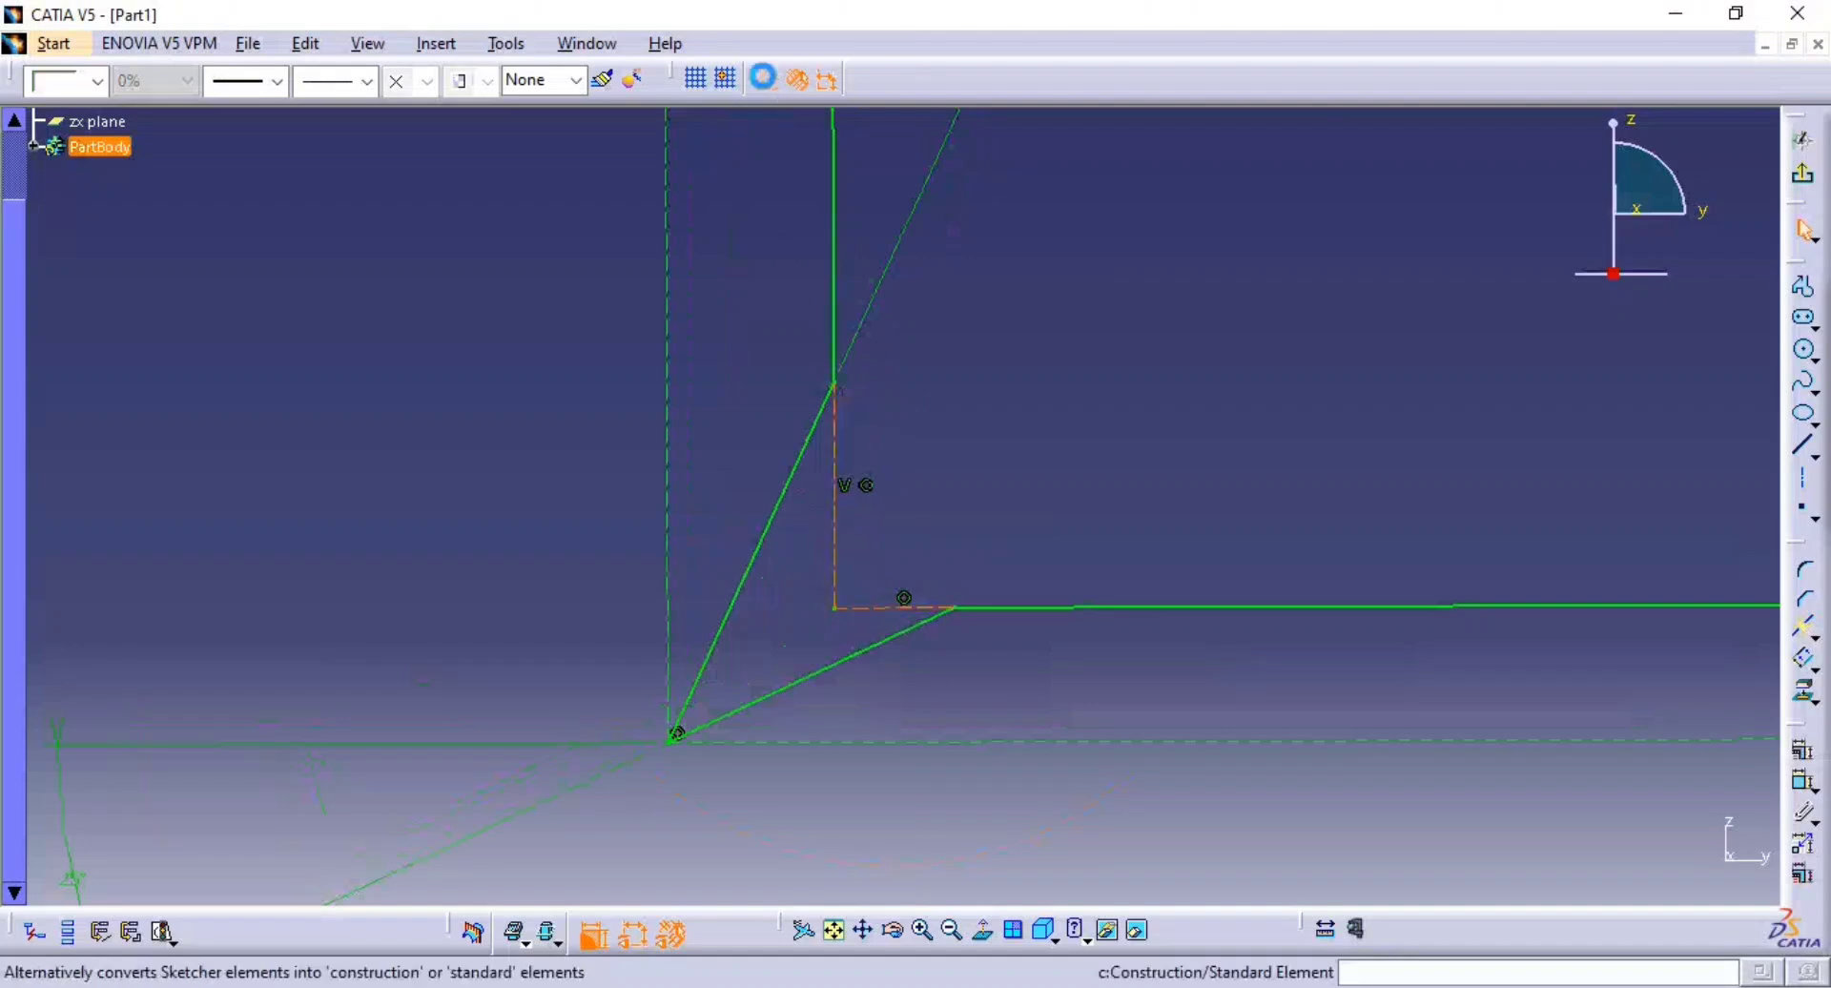
{"action": "mouse_move", "coordinate": [757, 249]}
{"action": "middle_mouse_down"}
{"action": "mouse_move", "coordinate": [1026, 433]}
{"action": "mouse_move", "coordinate": [1064, 596]}
{"action": "mouse_move", "coordinate": [1010, 498]}
{"action": "mouse_move", "coordinate": [1030, 666]}
{"action": "mouse_move", "coordinate": [1030, 600]}
{"action": "mouse_move", "coordinate": [1055, 582]}
{"action": "middle_mouse_up"}
{"action": "mouse_move", "coordinate": [1017, 372]}
{"action": "middle_mouse_down"}
{"action": "mouse_move", "coordinate": [1017, 512]}
{"action": "mouse_move", "coordinate": [1055, 728]}
{"action": "mouse_move", "coordinate": [1179, 607]}
{"action": "mouse_move", "coordinate": [993, 633]}
{"action": "mouse_move", "coordinate": [965, 661]}
{"action": "middle_mouse_up"}
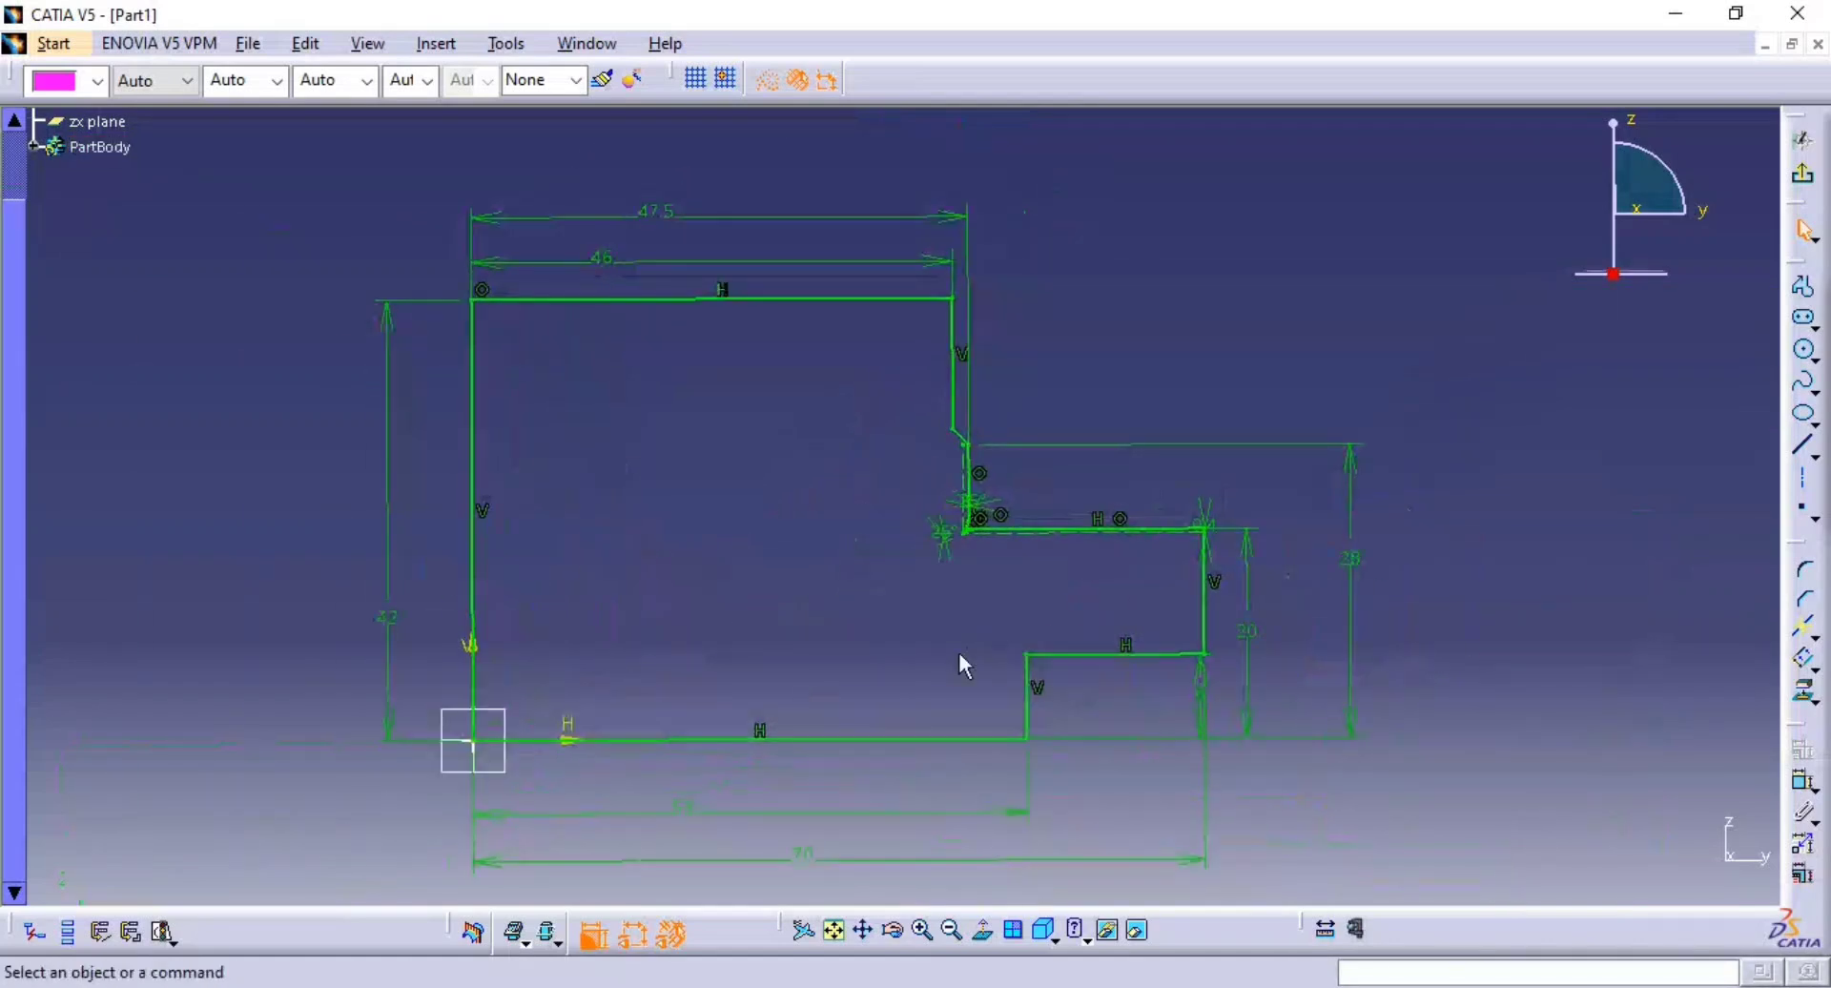
{"action": "left_click", "coordinate": [1803, 174]}
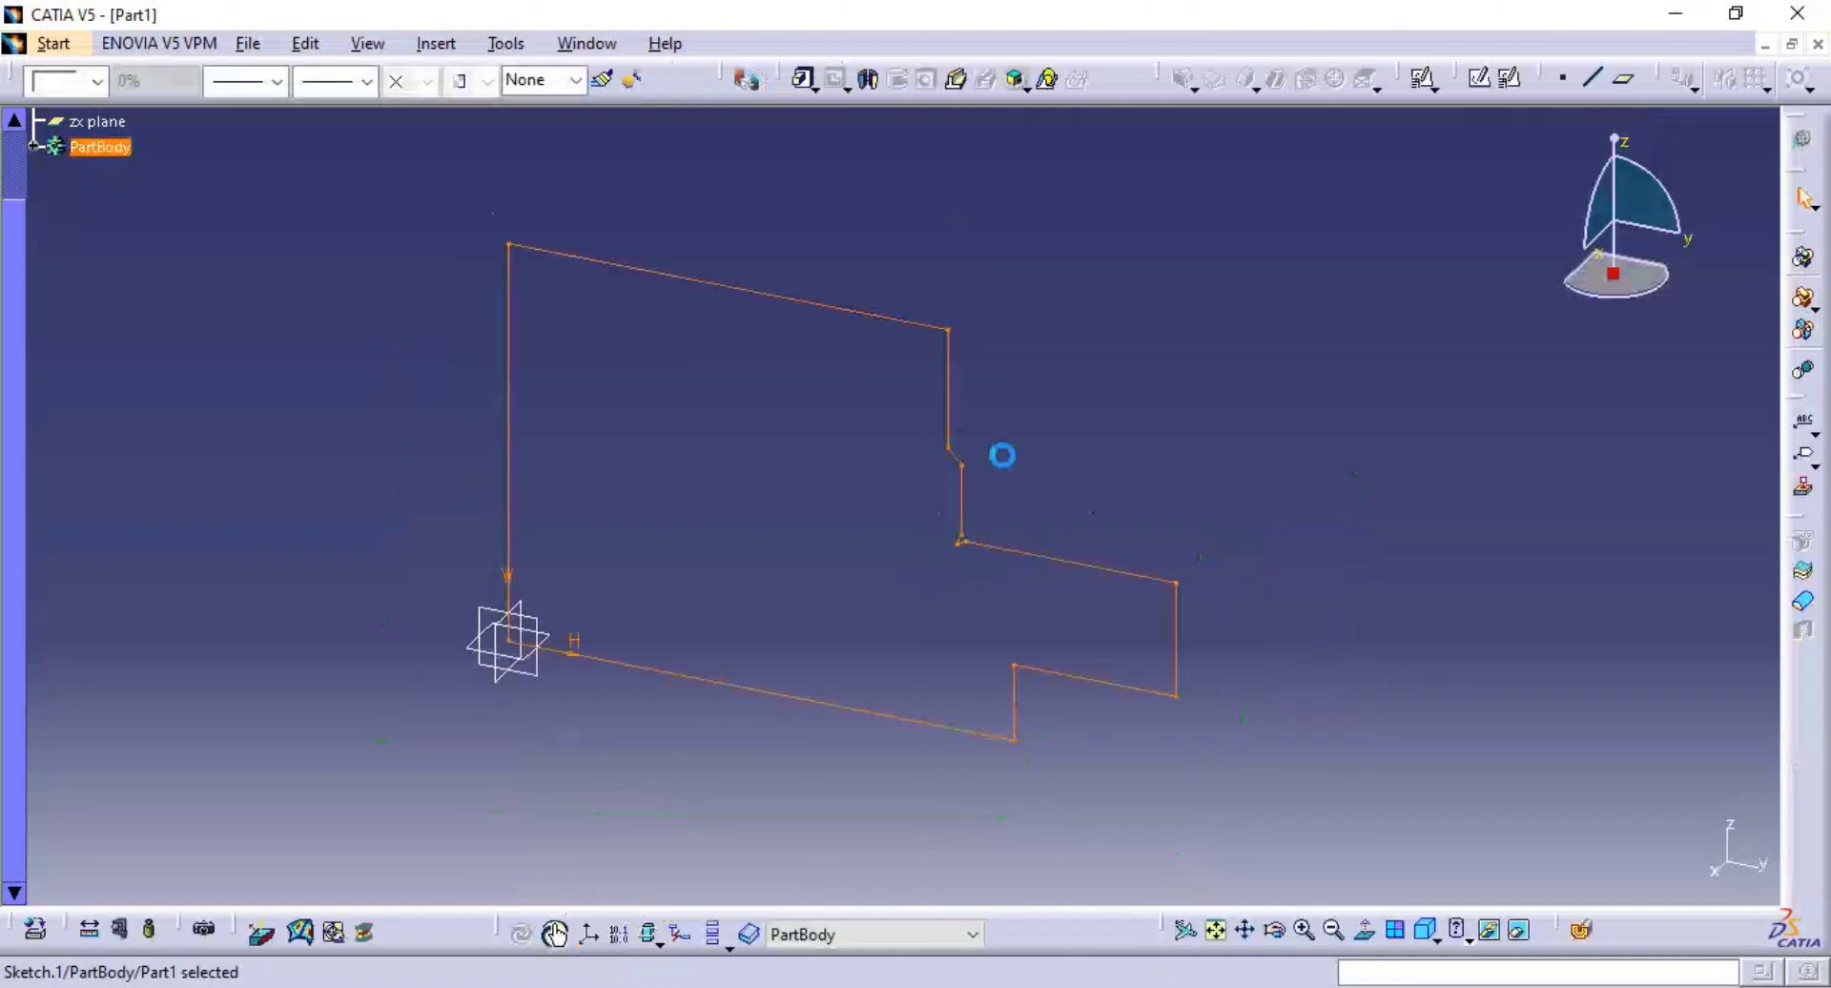
- Revolve the sketch 360 degrees with Shaft about its vertical inner edge, hiding the 47.5 dimension that overlaps the edge
{"action": "left_click", "coordinate": [868, 79]}
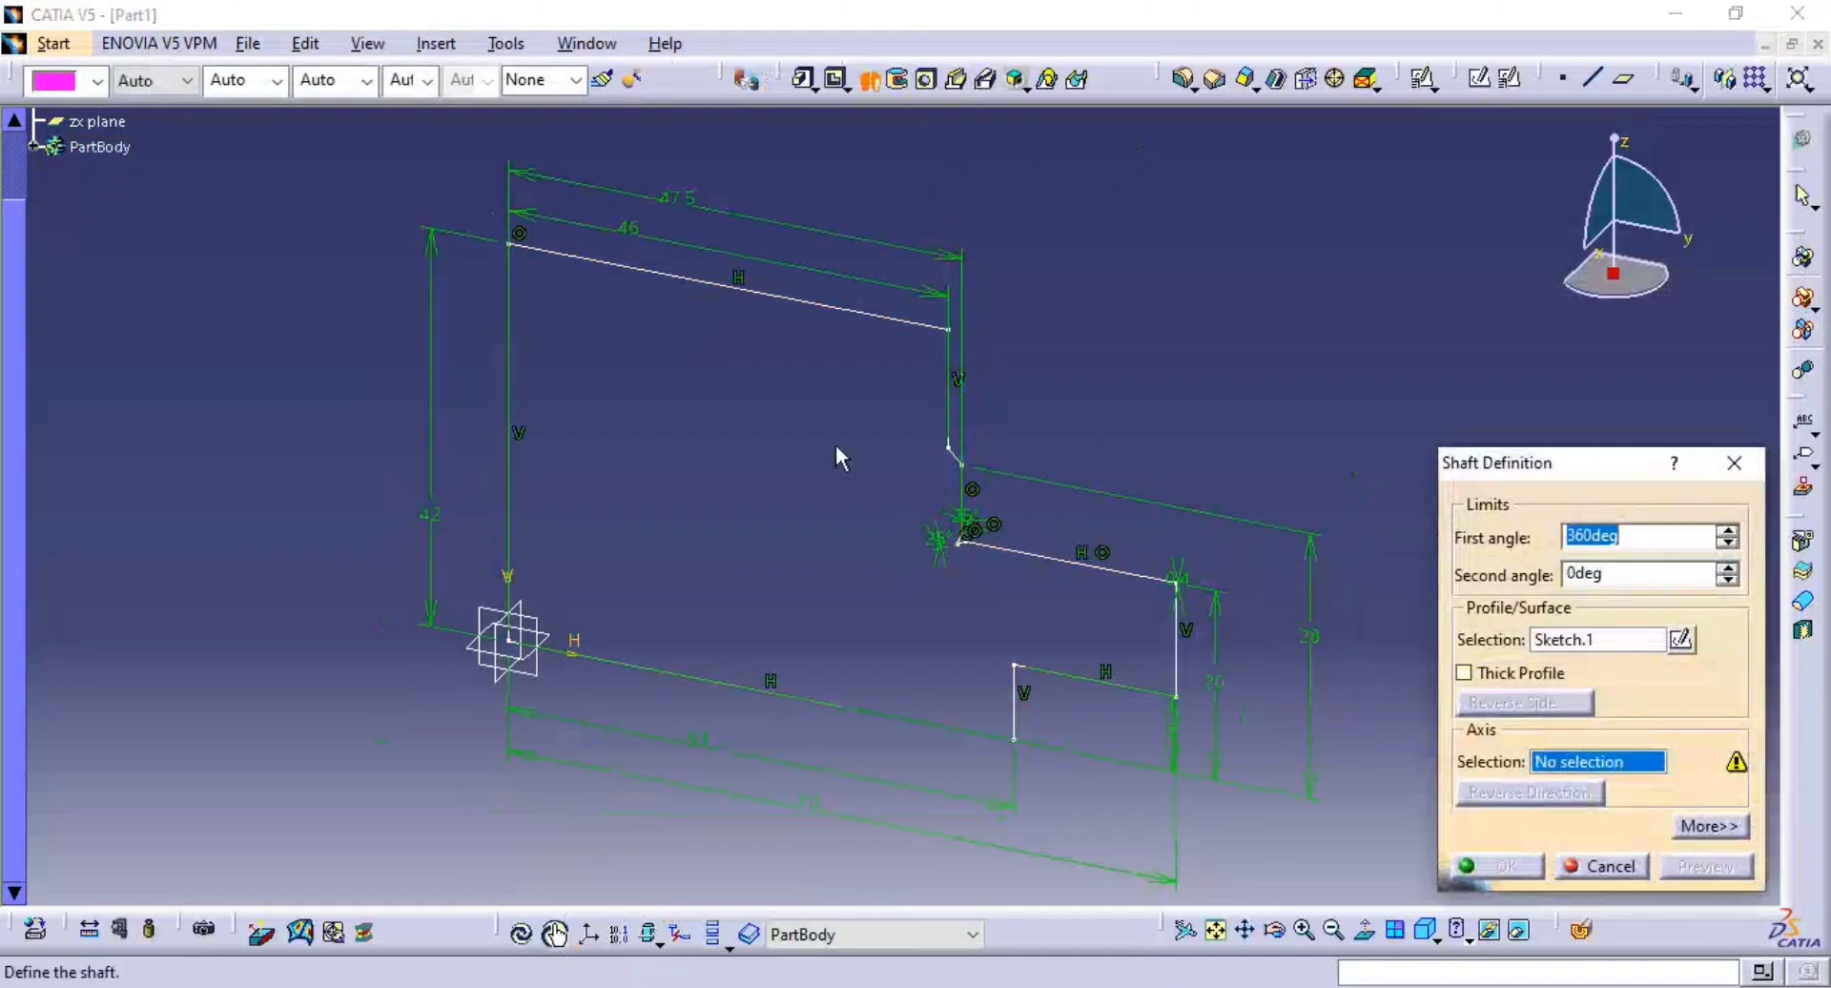
{"action": "right_click", "coordinate": [508, 334]}
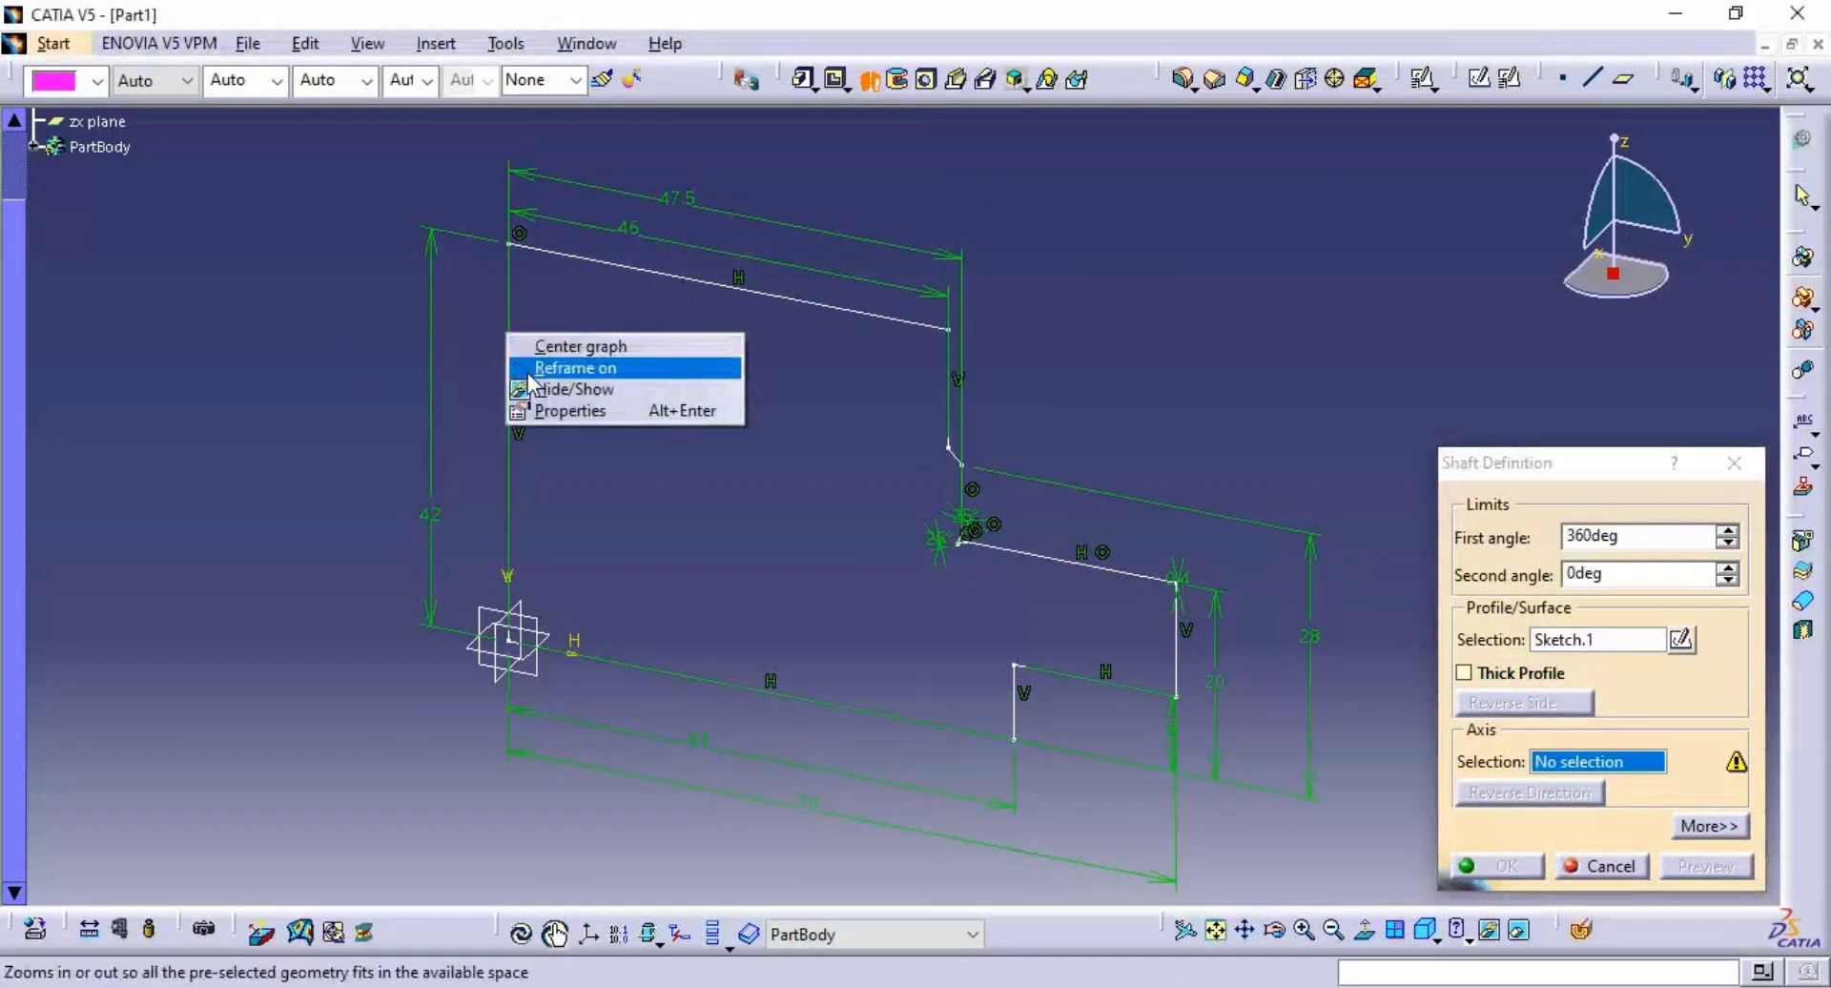
{"action": "left_click", "coordinate": [557, 391]}
{"action": "left_click", "coordinate": [513, 360]}
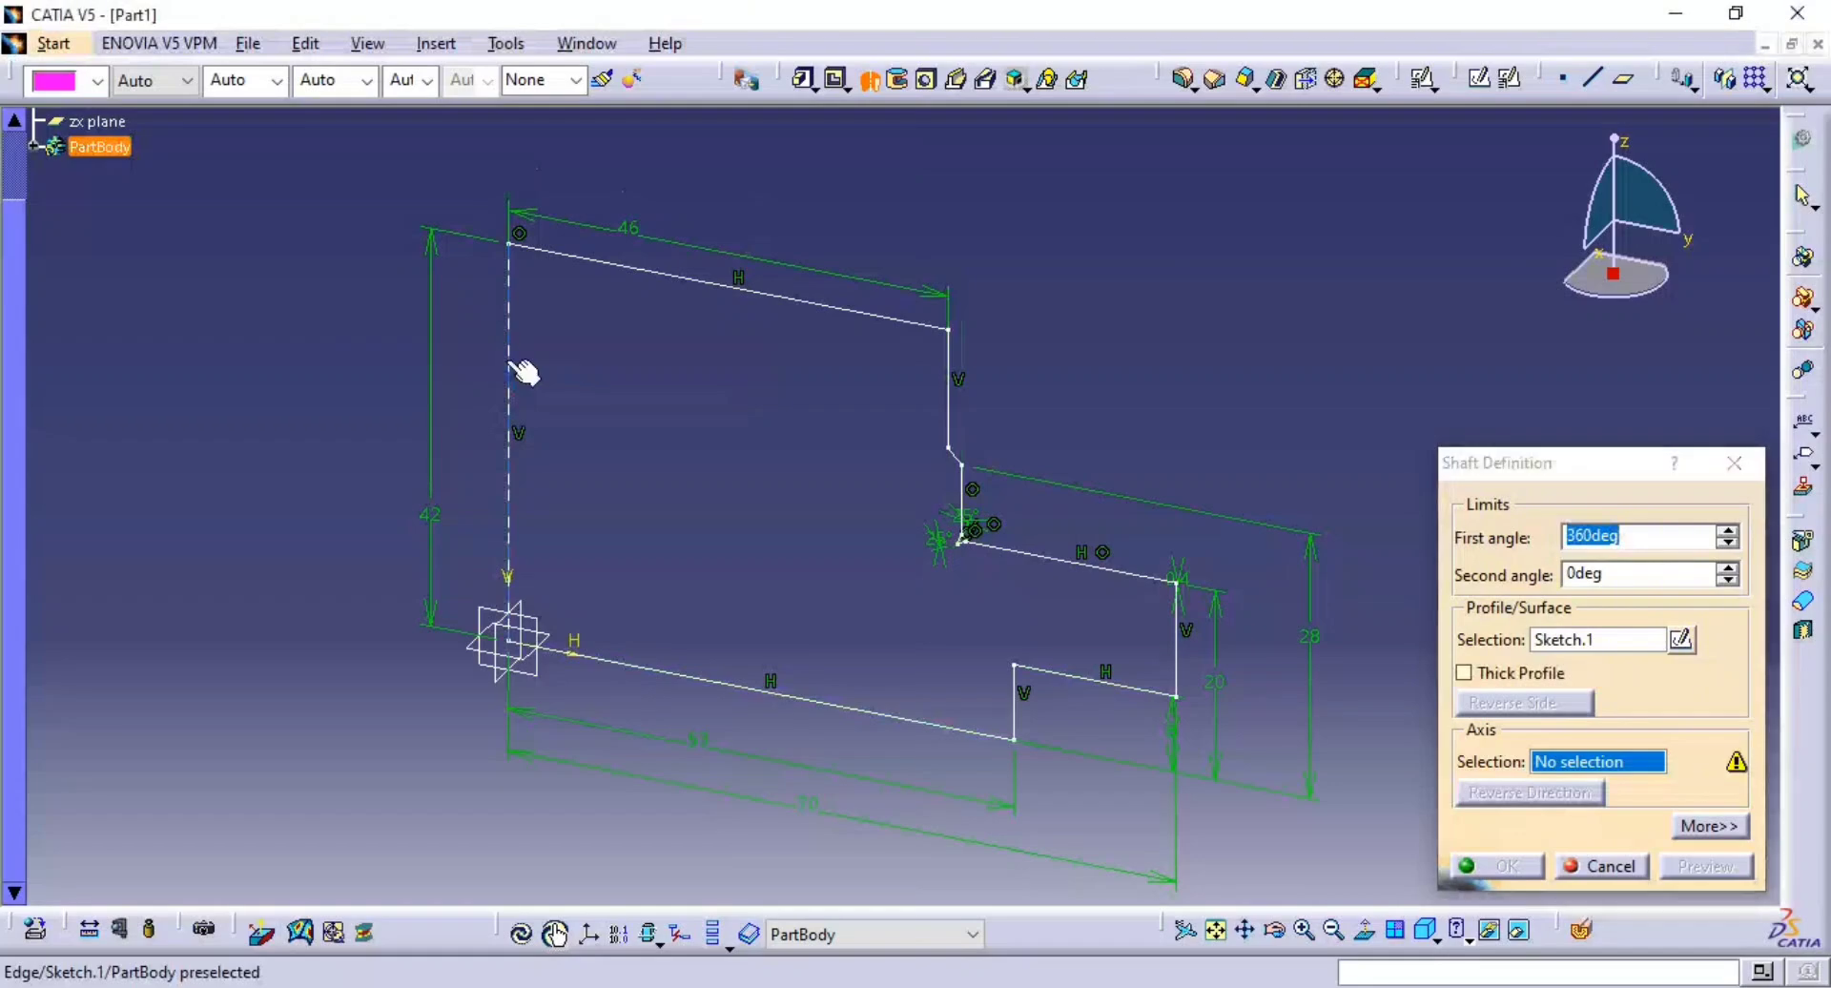
{"action": "middle_click_drag", "start_coordinate": [800, 488], "coordinate": [1116, 656]}
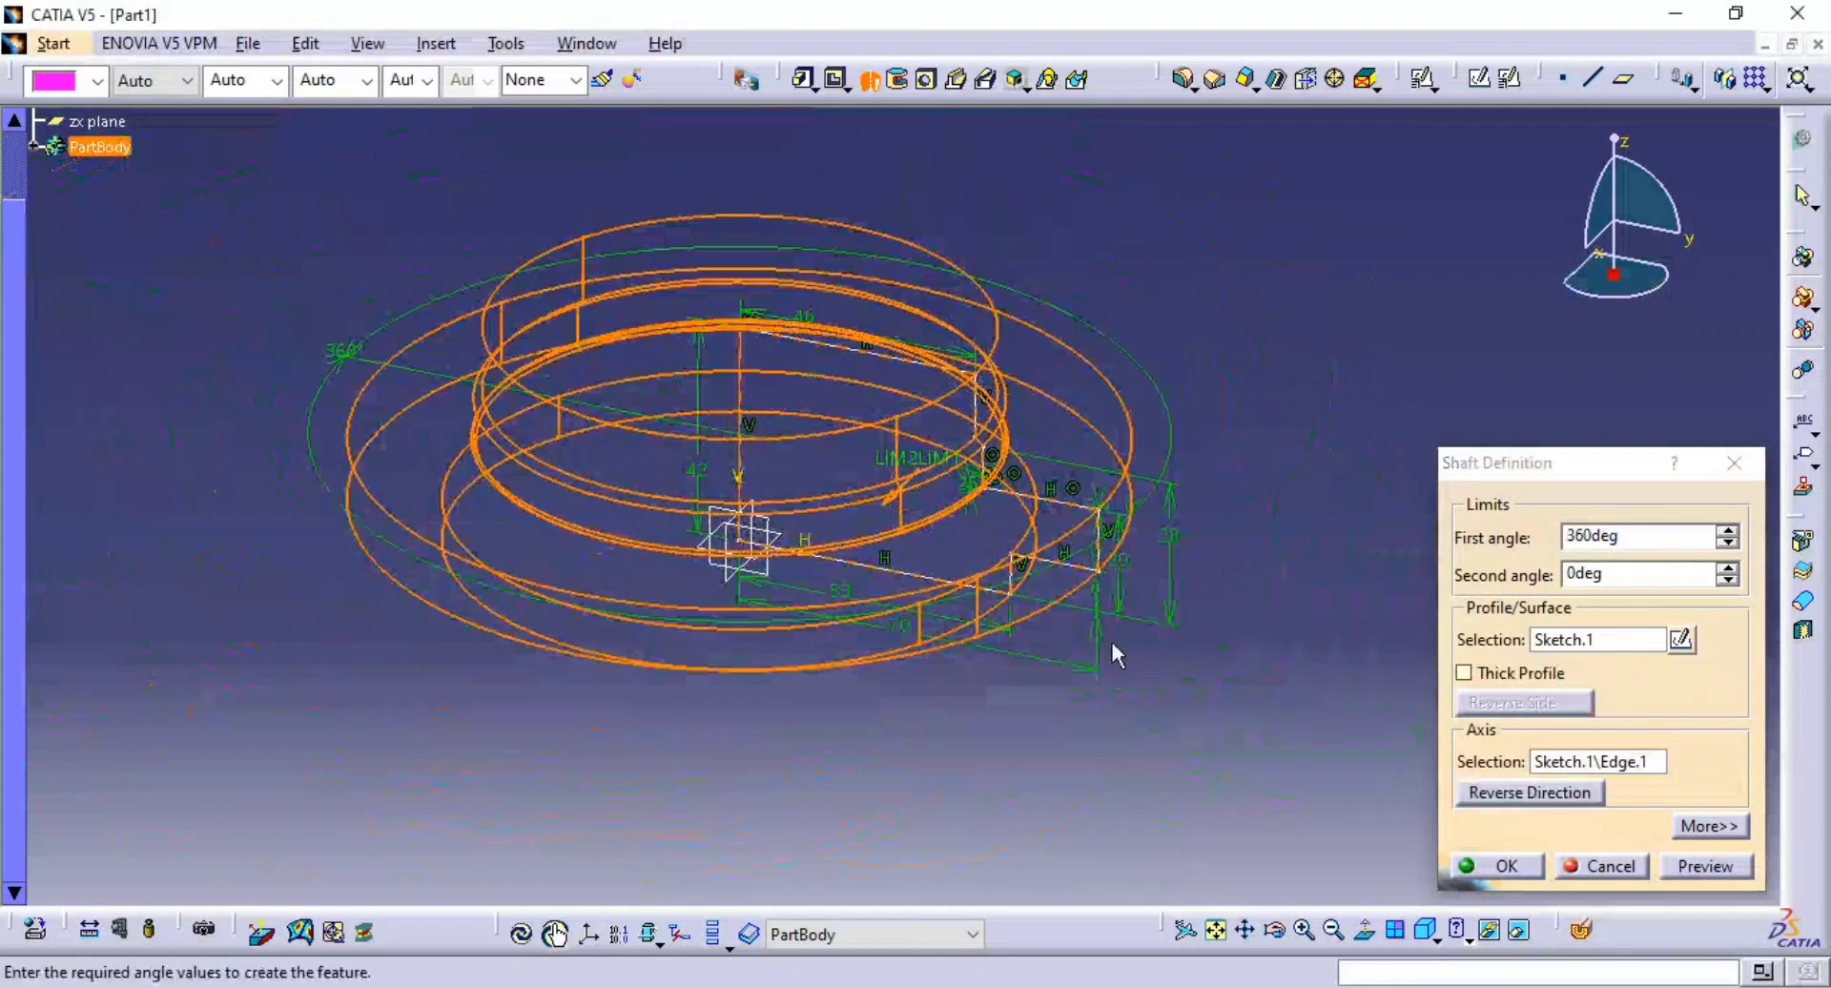
{"action": "left_click", "coordinate": [1706, 865]}
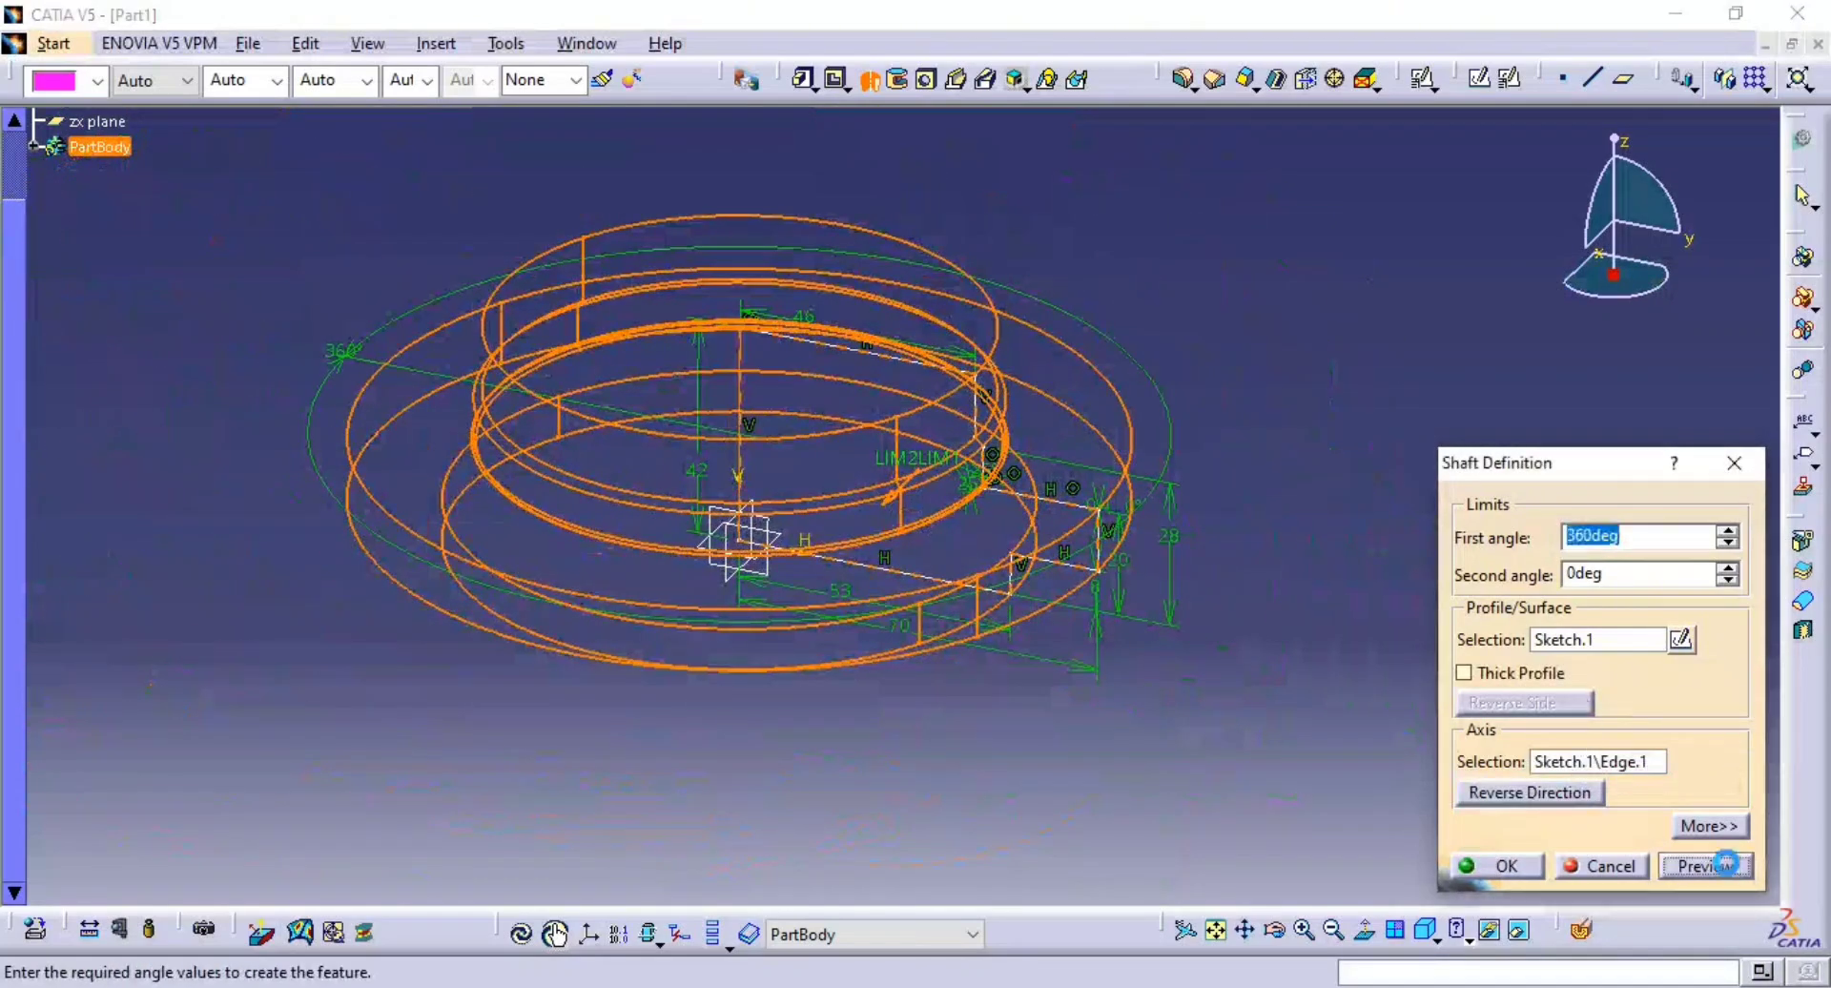
{"action": "left_click", "coordinate": [1496, 865]}
- Set the isometric view, consult the drawing's section A-A, and open a positioned sketch on the yz plane
{"action": "mouse_move", "coordinate": [1361, 469]}
{"action": "middle_mouse_down"}
{"action": "mouse_move", "coordinate": [1260, 433]}
{"action": "mouse_move", "coordinate": [1304, 567]}
{"action": "mouse_move", "coordinate": [1385, 457]}
{"action": "middle_mouse_up"}
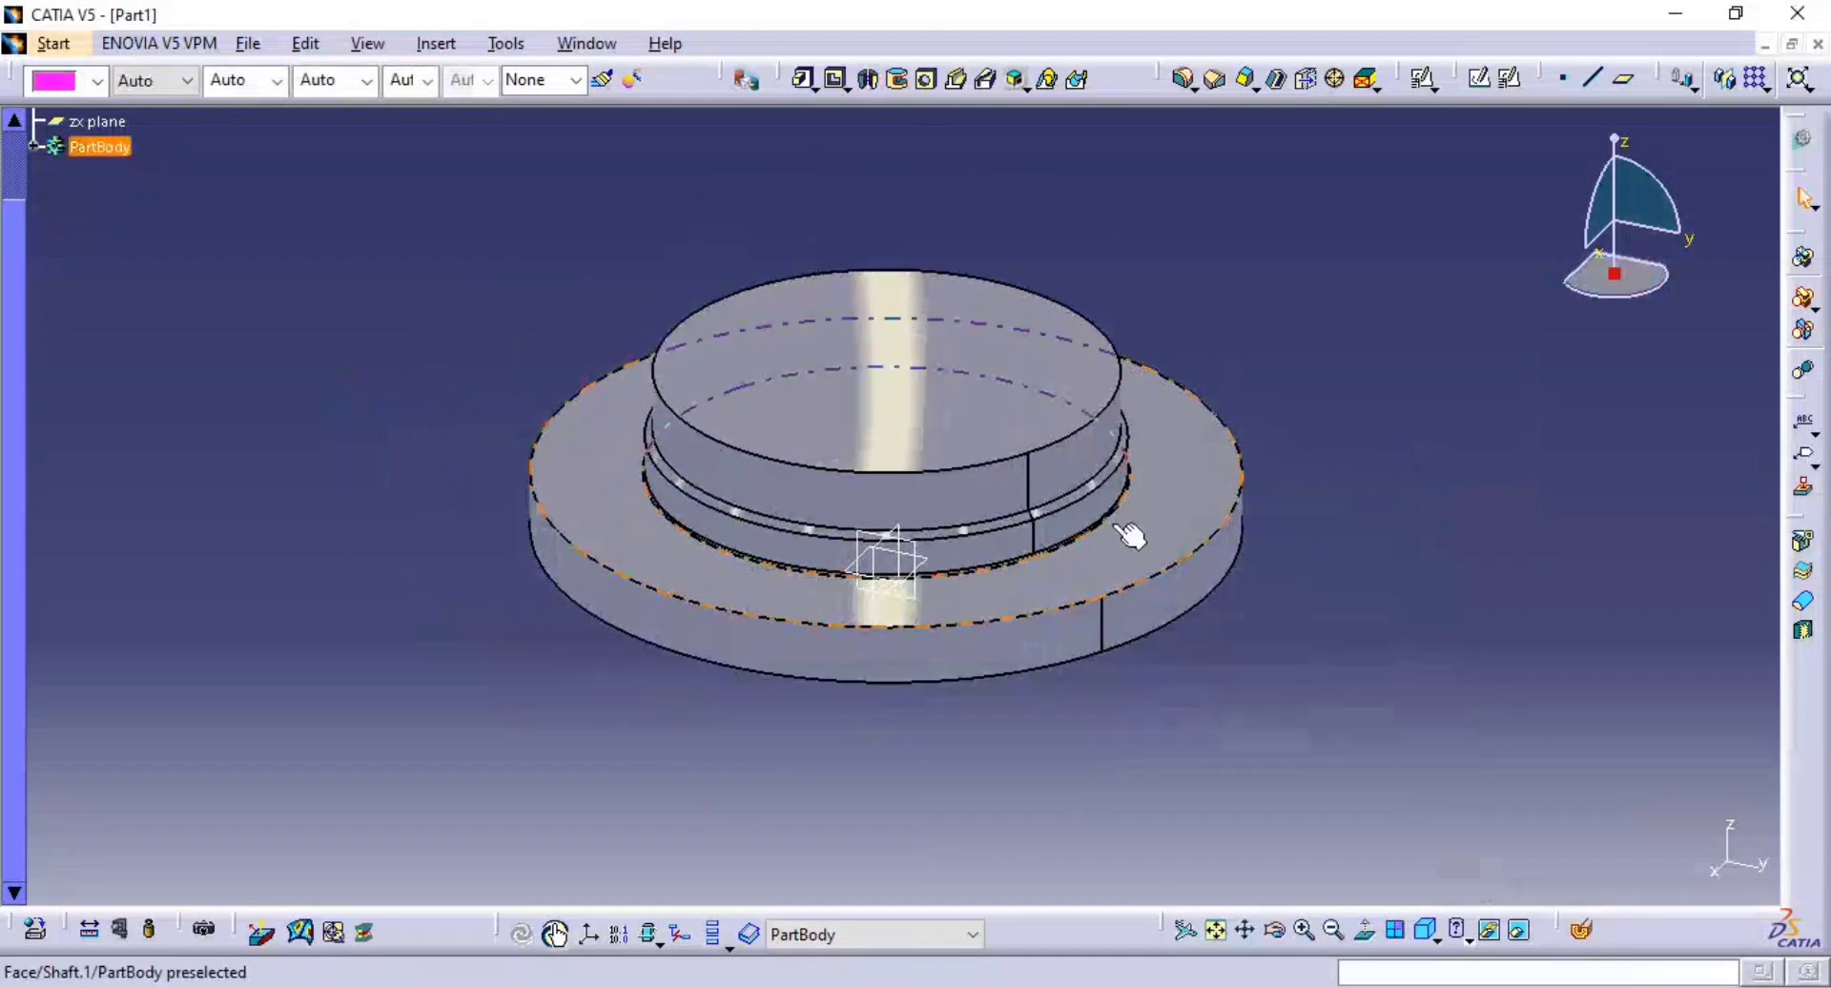
{"action": "middle_click_drag", "start_coordinate": [1132, 531], "coordinate": [1307, 678]}
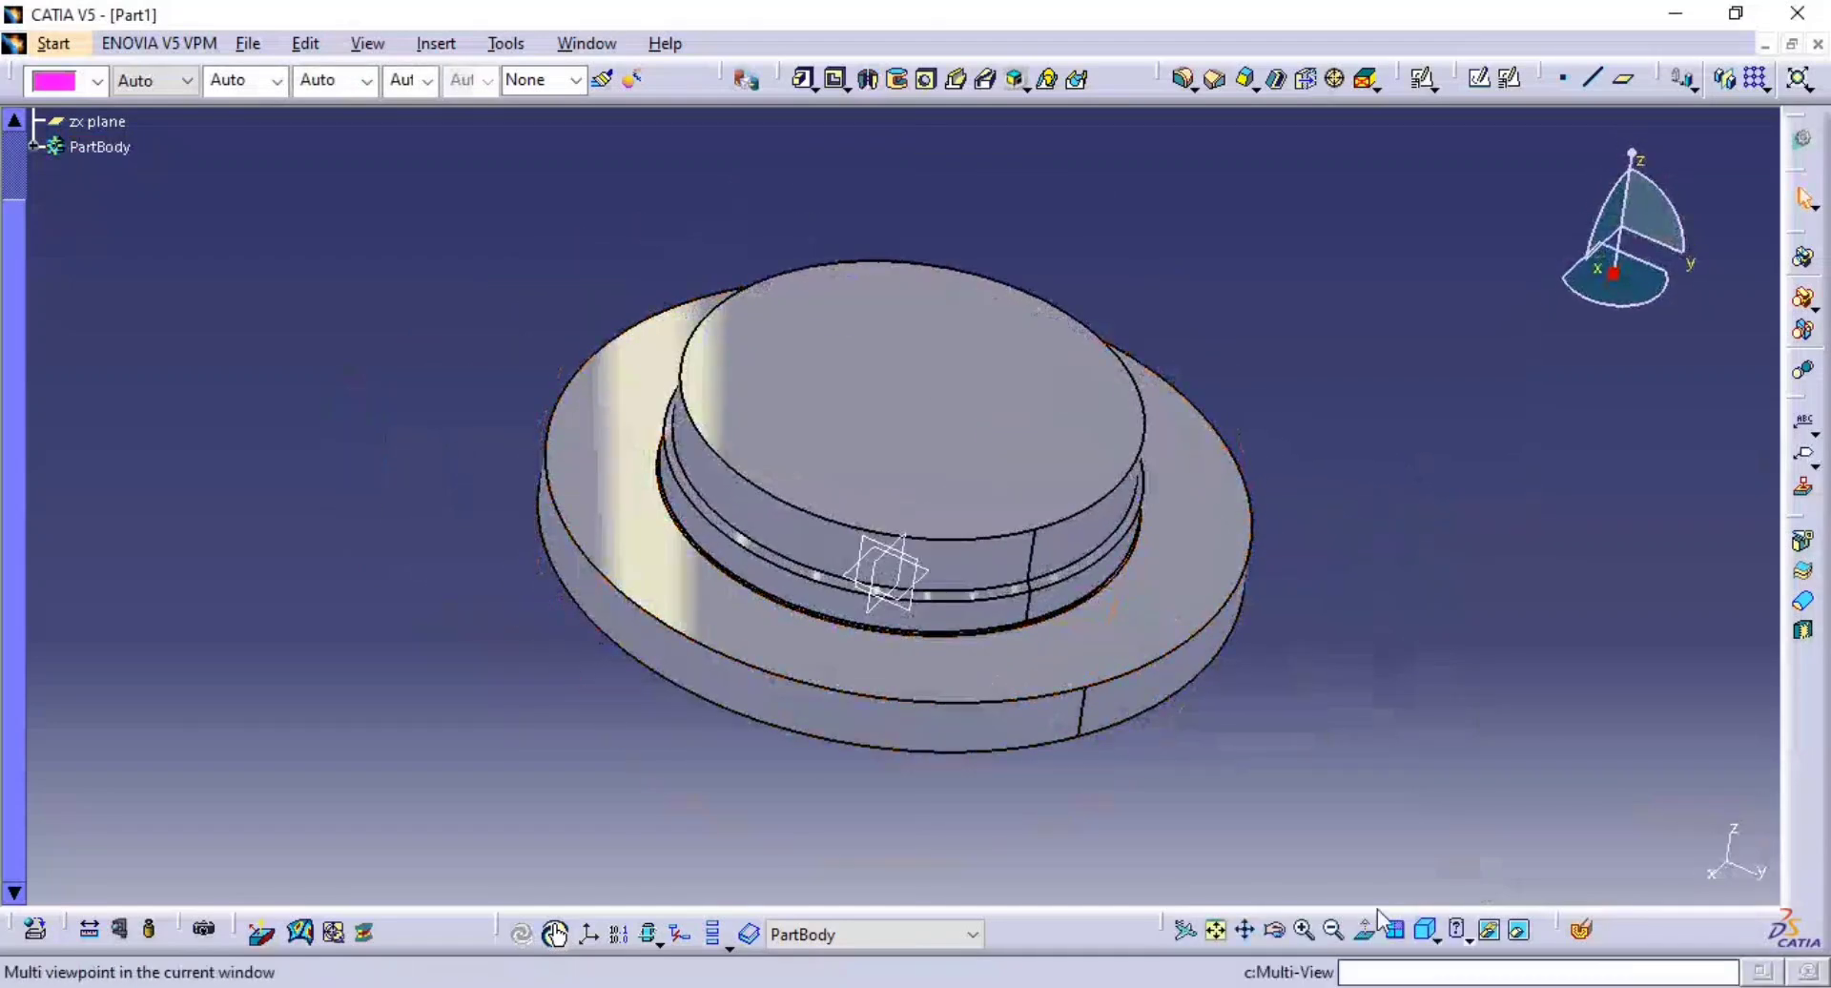
{"action": "left_click", "coordinate": [1428, 930]}
{"action": "mouse_move", "coordinate": [1398, 489]}
{"action": "middle_mouse_down"}
{"action": "mouse_move", "coordinate": [1430, 488]}
{"action": "mouse_move", "coordinate": [1342, 503]}
{"action": "middle_mouse_up"}
{"action": "key", "text": "alt+Tab"}
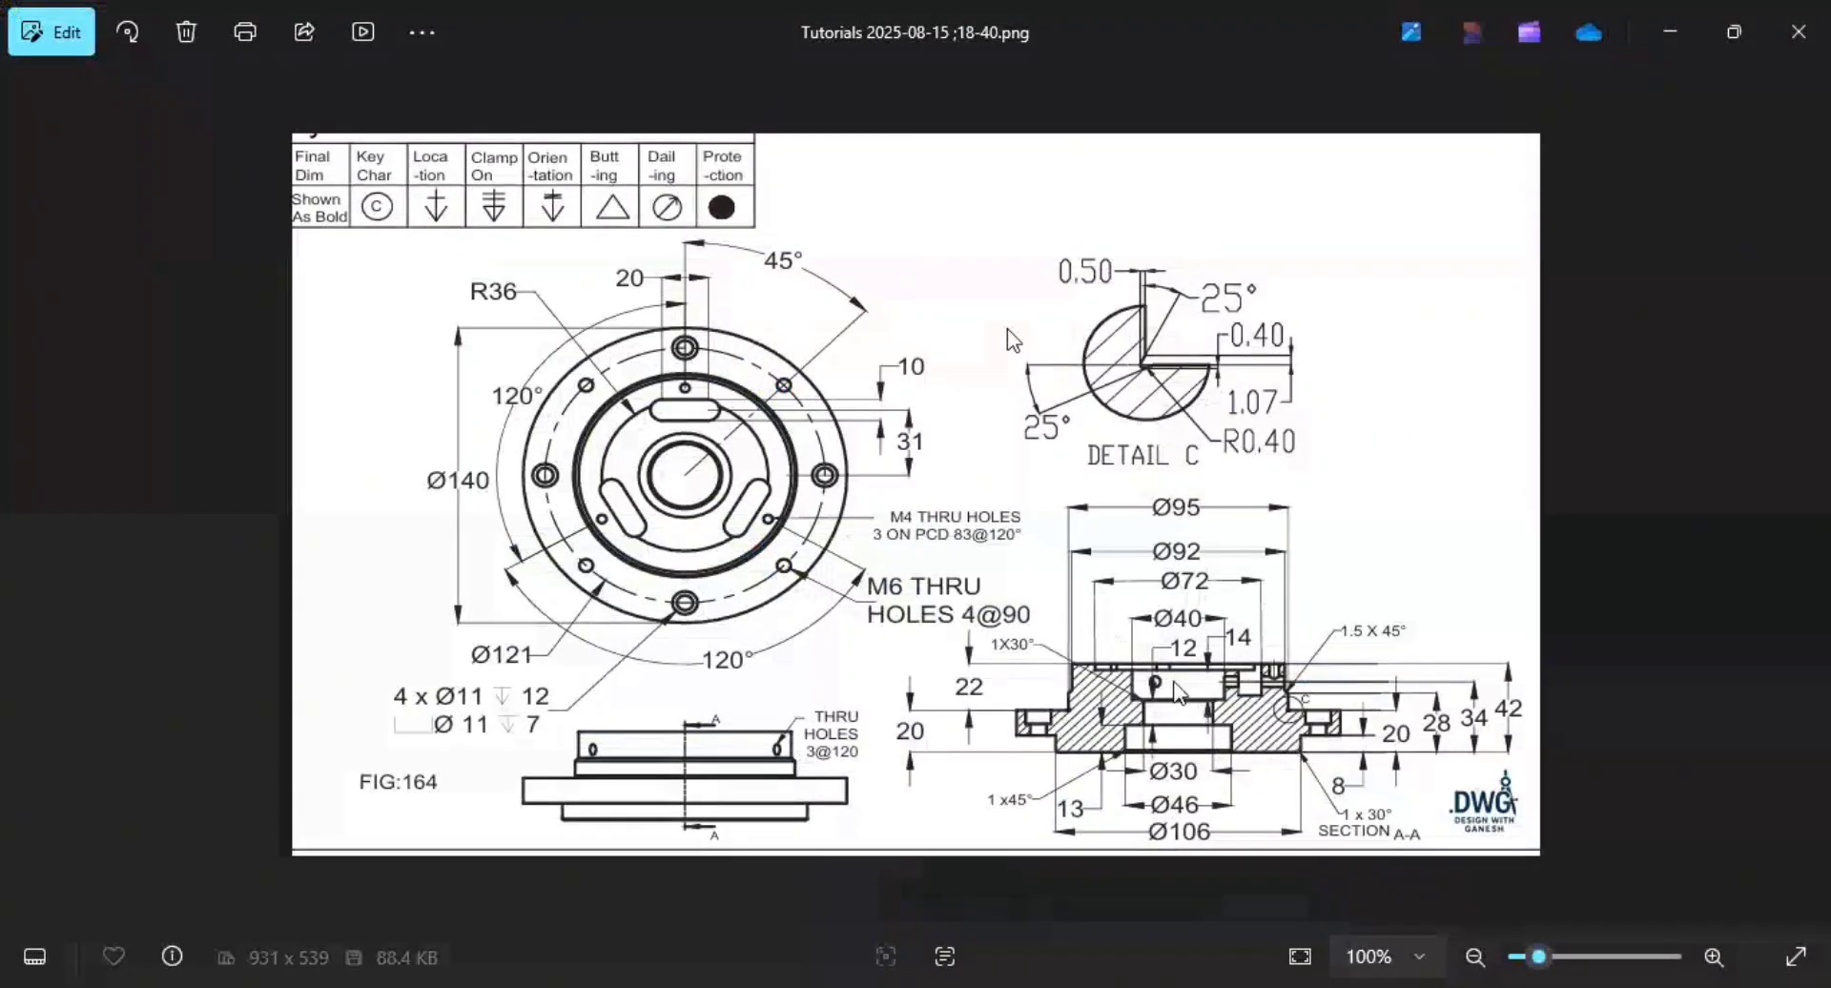
{"action": "key", "text": "alt+Tab"}
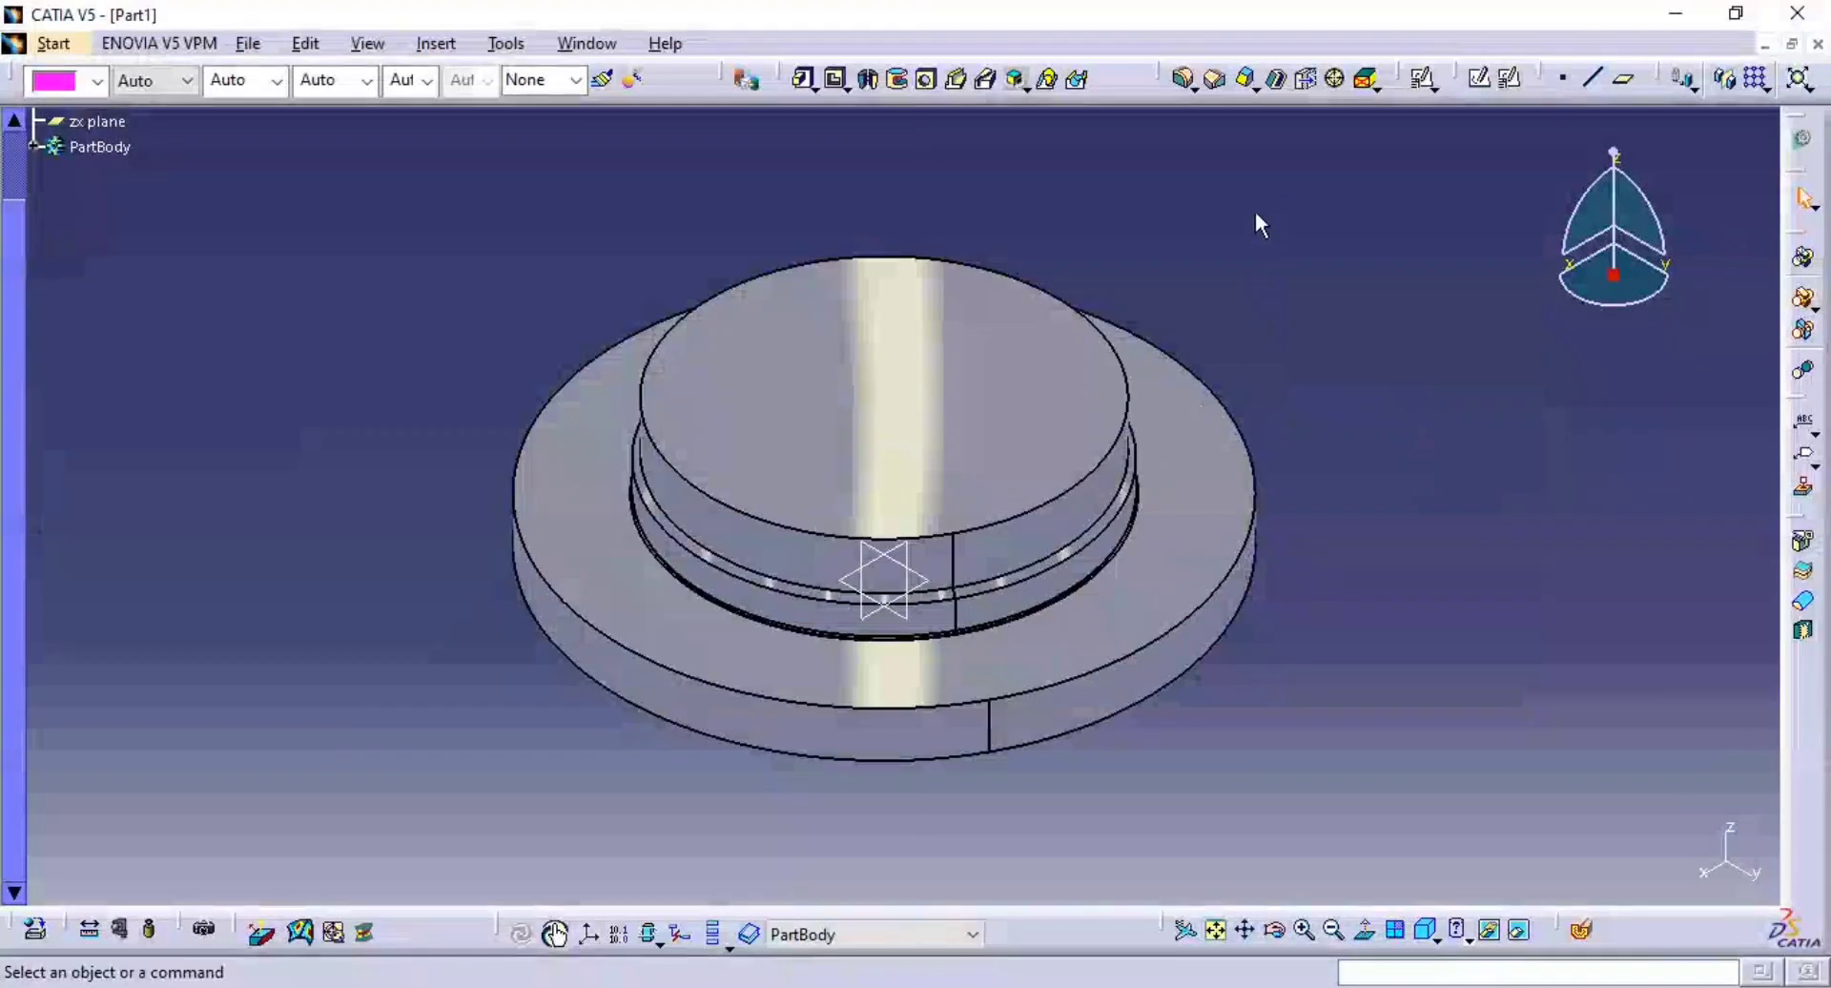
{"action": "left_click", "coordinate": [1506, 84]}
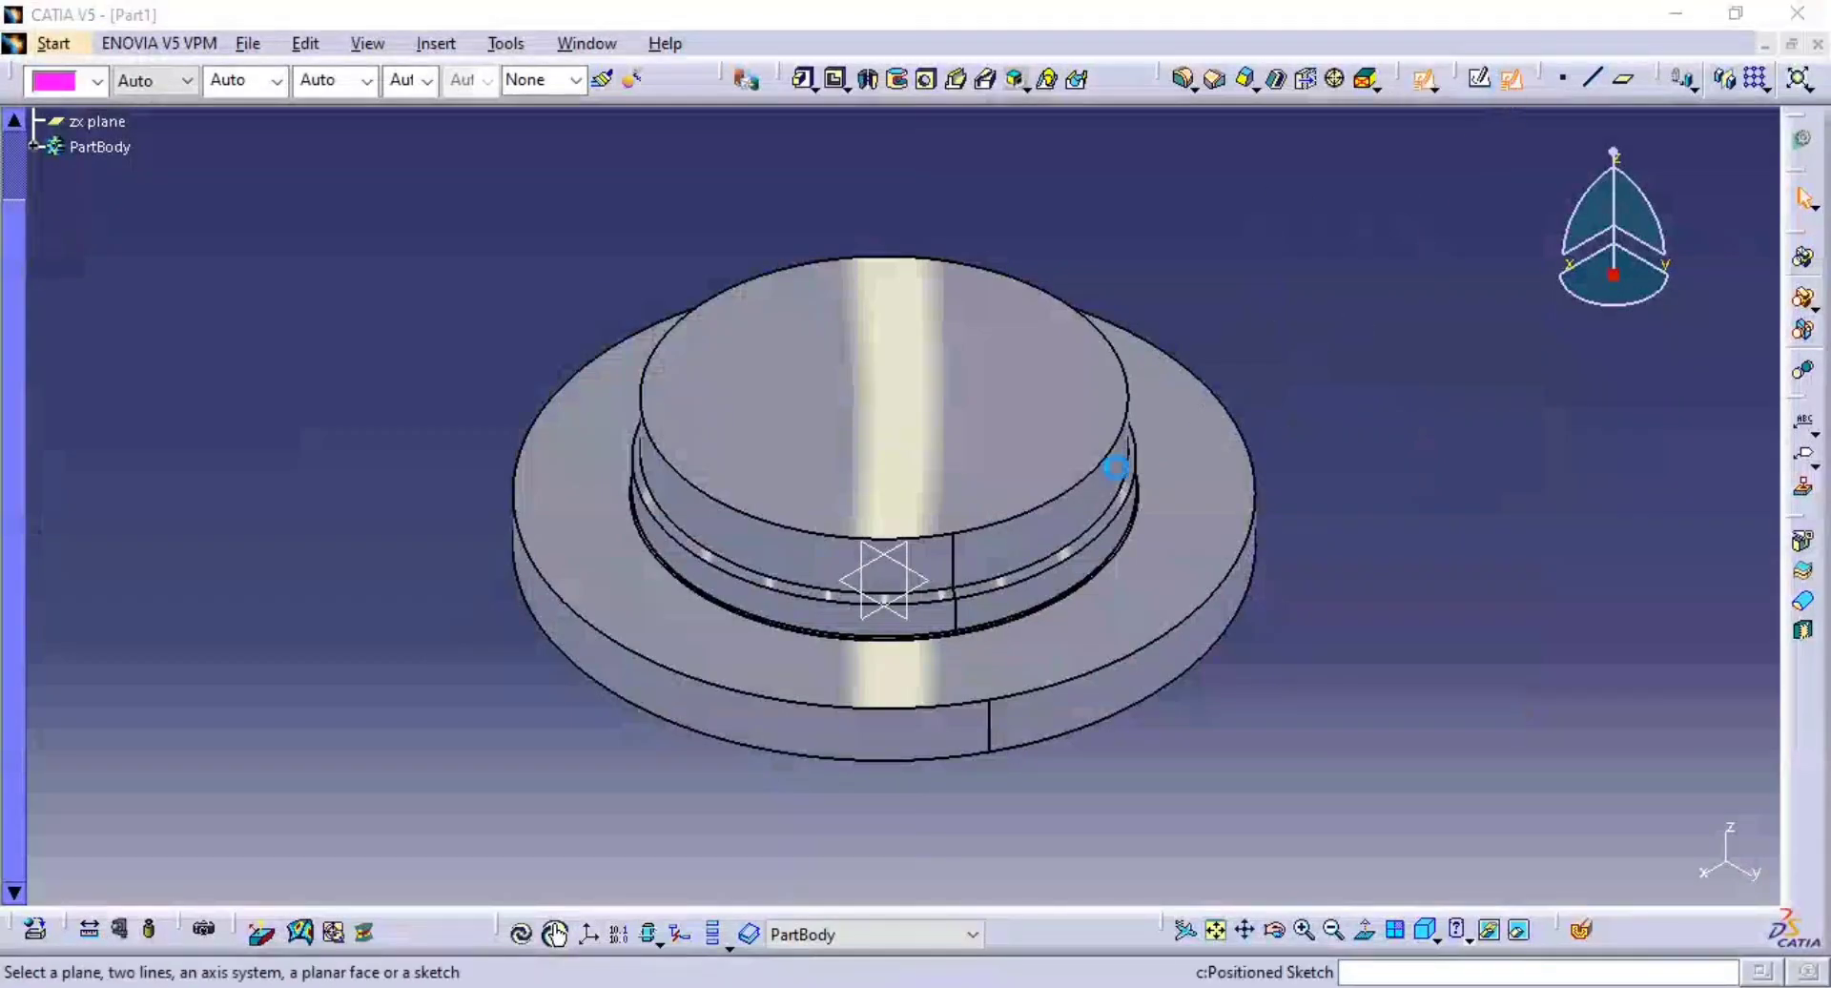
{"action": "left_click", "coordinate": [906, 618]}
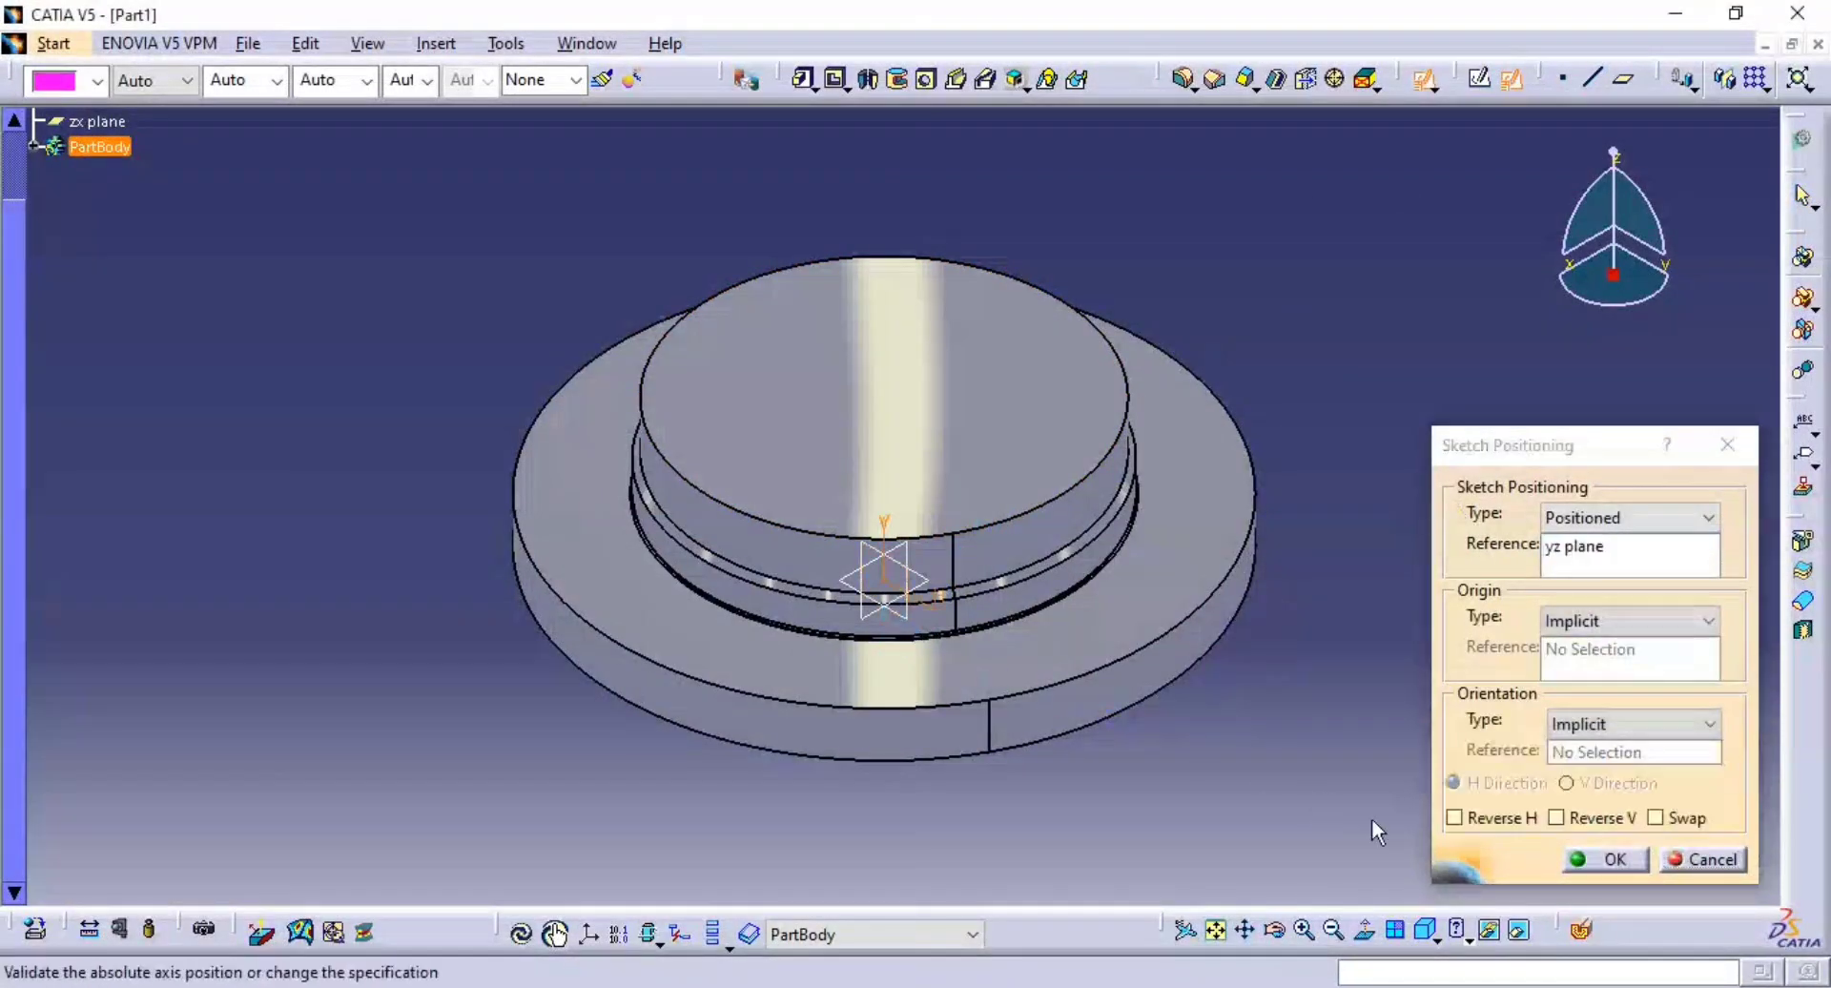
{"action": "left_click", "coordinate": [1614, 859]}
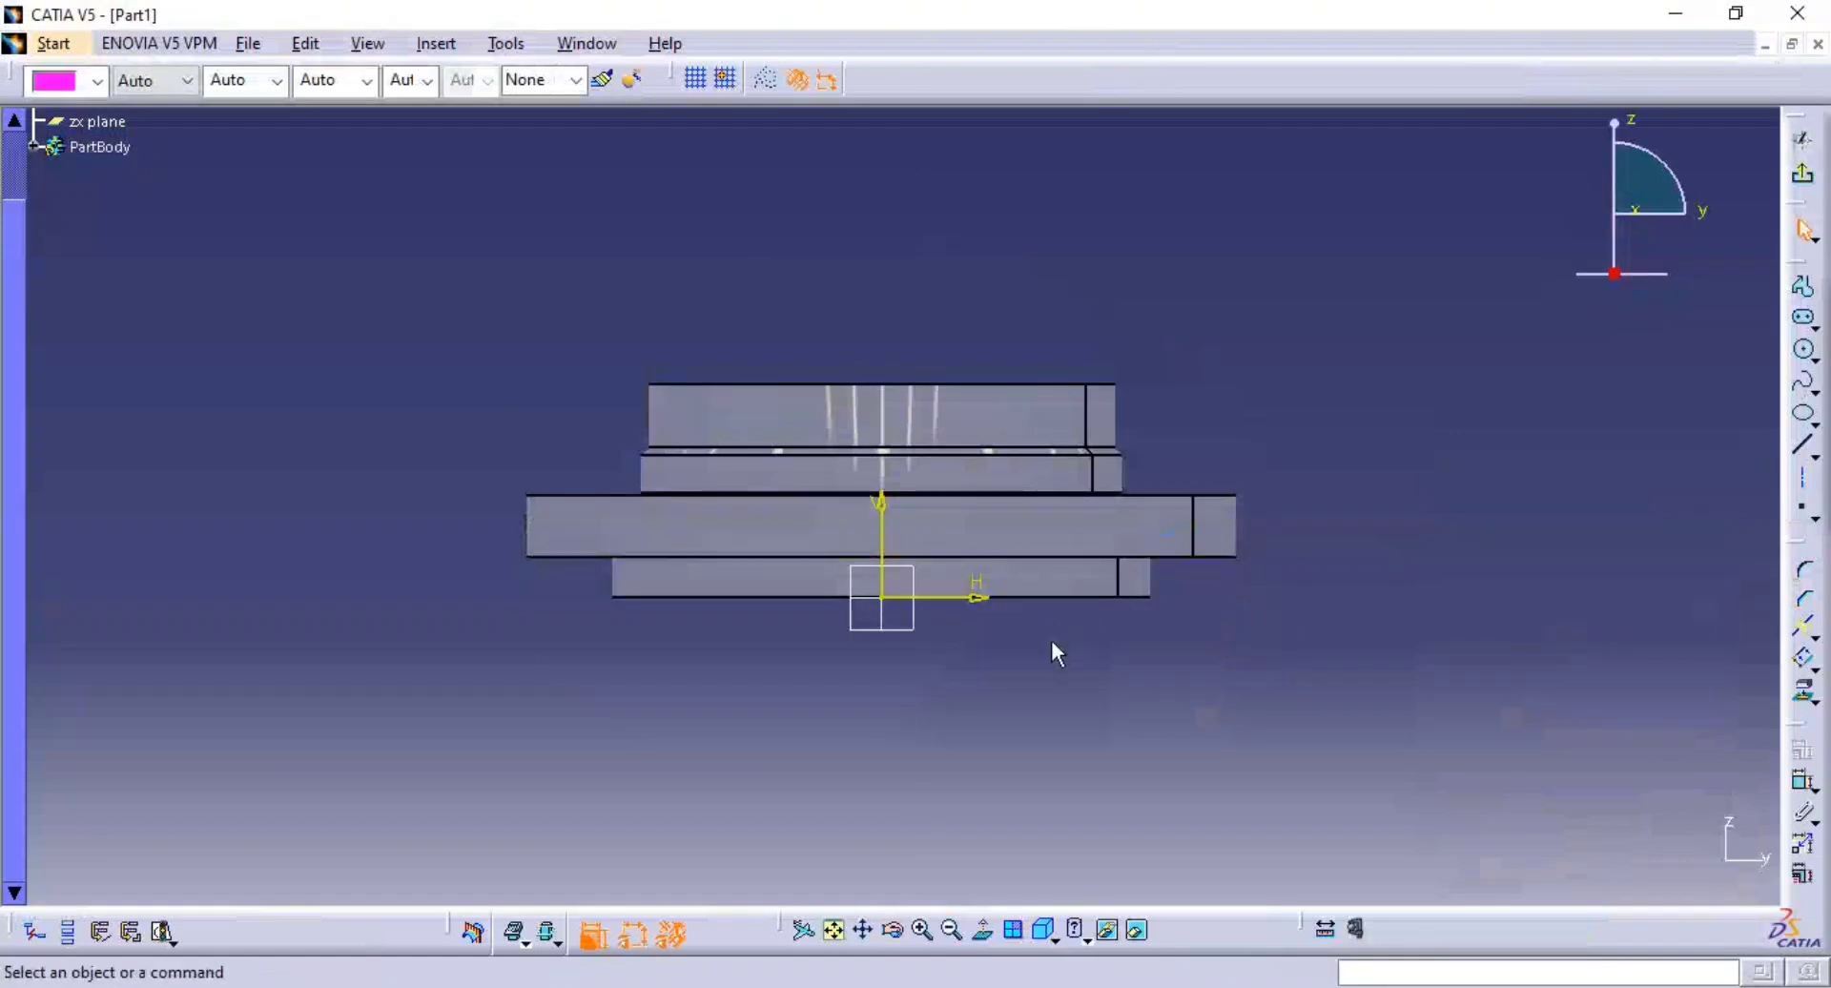
{"action": "mouse_move", "coordinate": [1051, 639]}
{"action": "middle_mouse_down", "text": "ctrl"}
{"action": "mouse_move", "coordinate": [1039, 564]}
{"action": "mouse_move", "coordinate": [1059, 544]}
{"action": "middle_mouse_up", "text": "ctrl"}
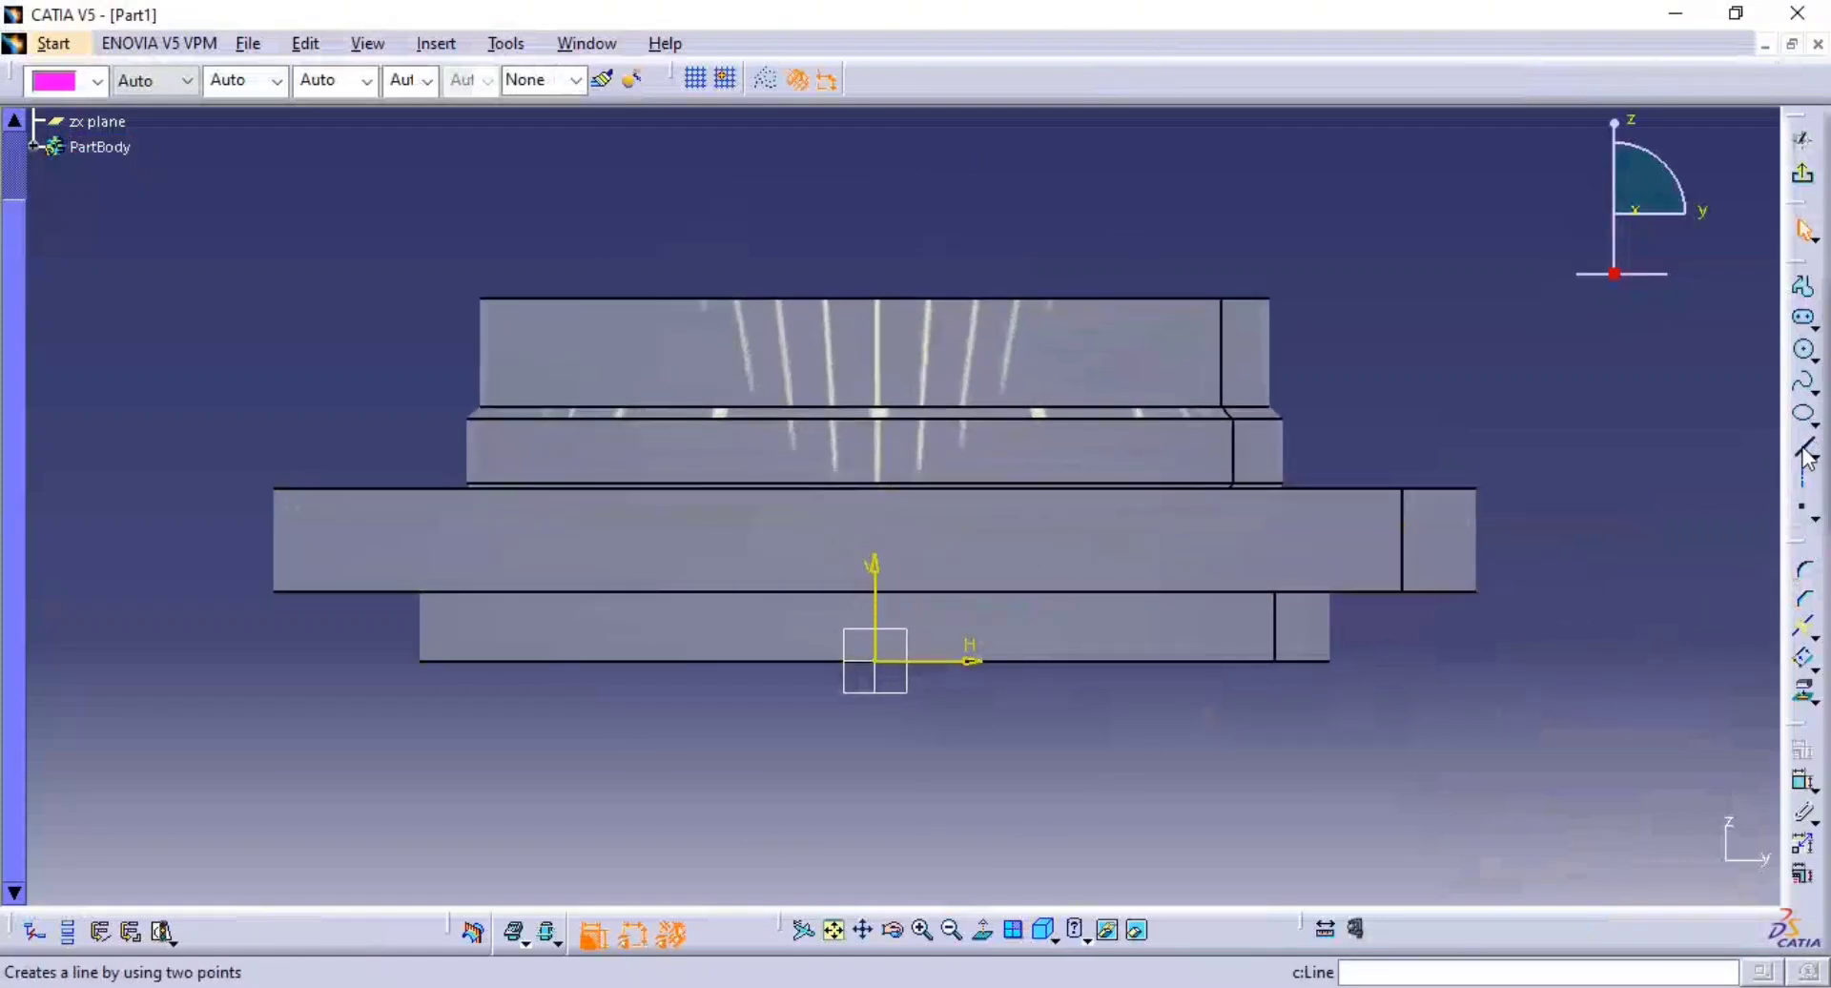
- Start a profile at the origin with a vertical line past the top face, a horizontal line outward, and a short line down into the body
{"action": "left_click", "coordinate": [1803, 291]}
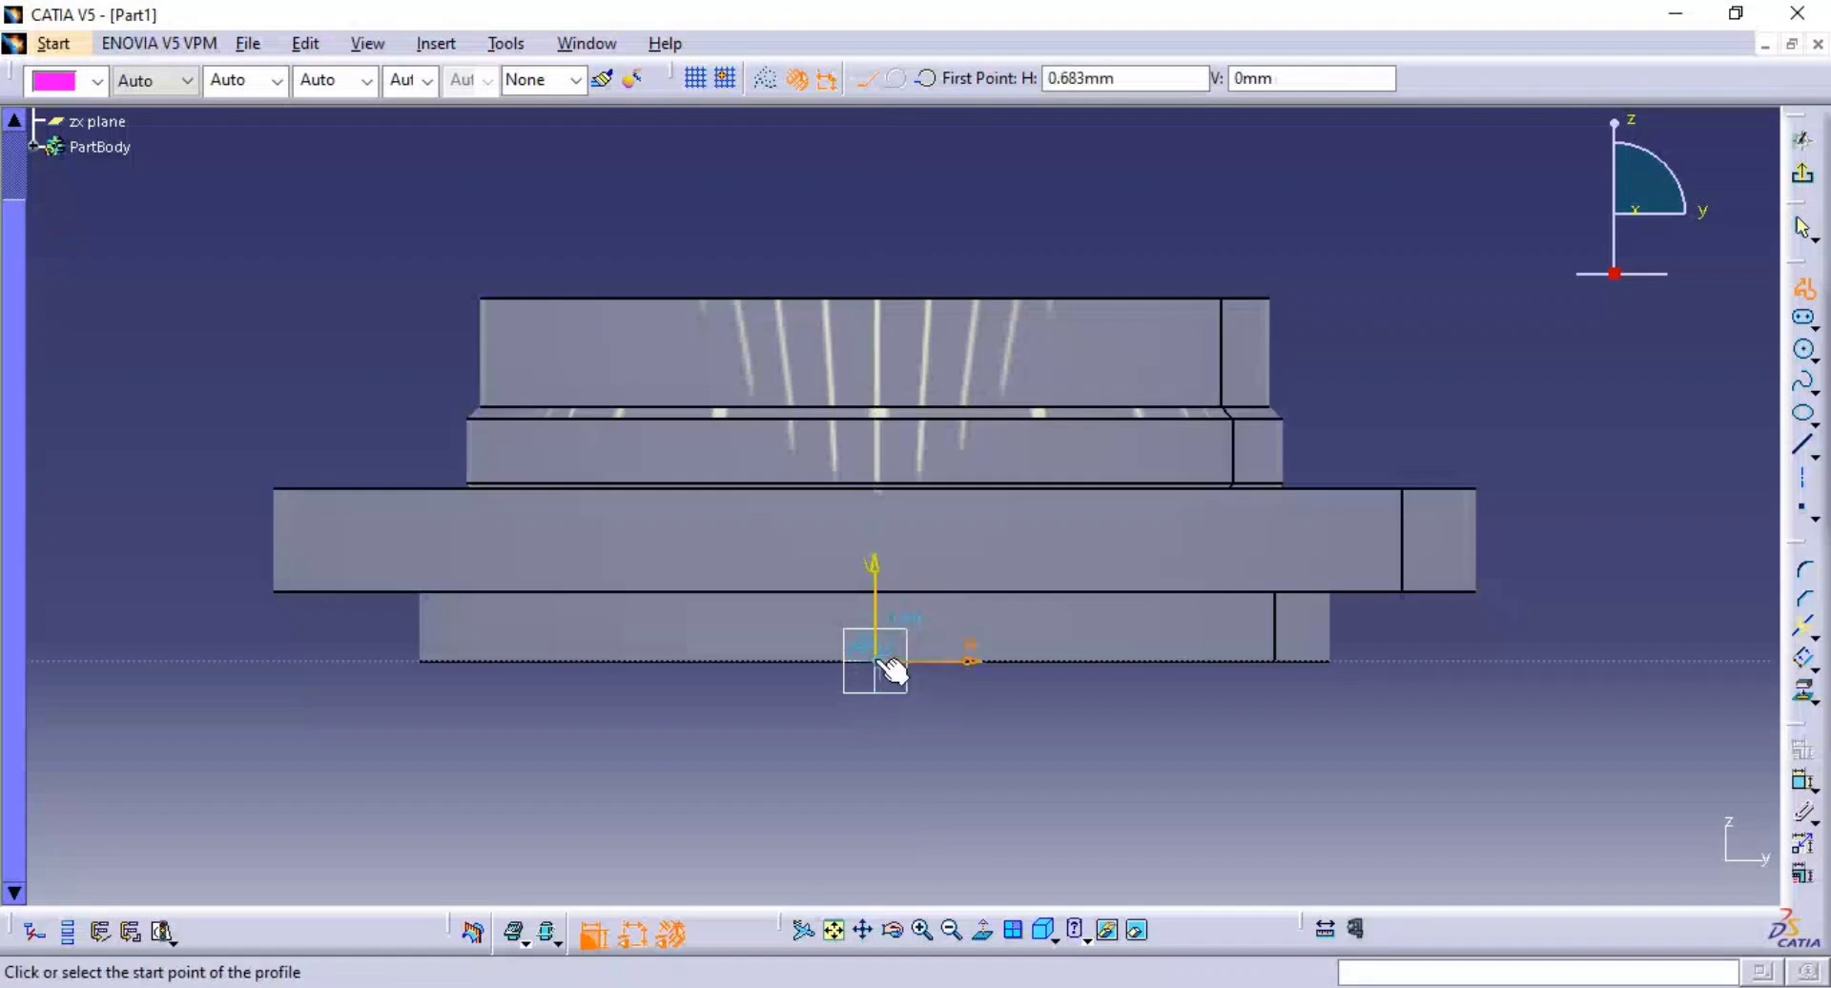
{"action": "left_click", "coordinate": [875, 660]}
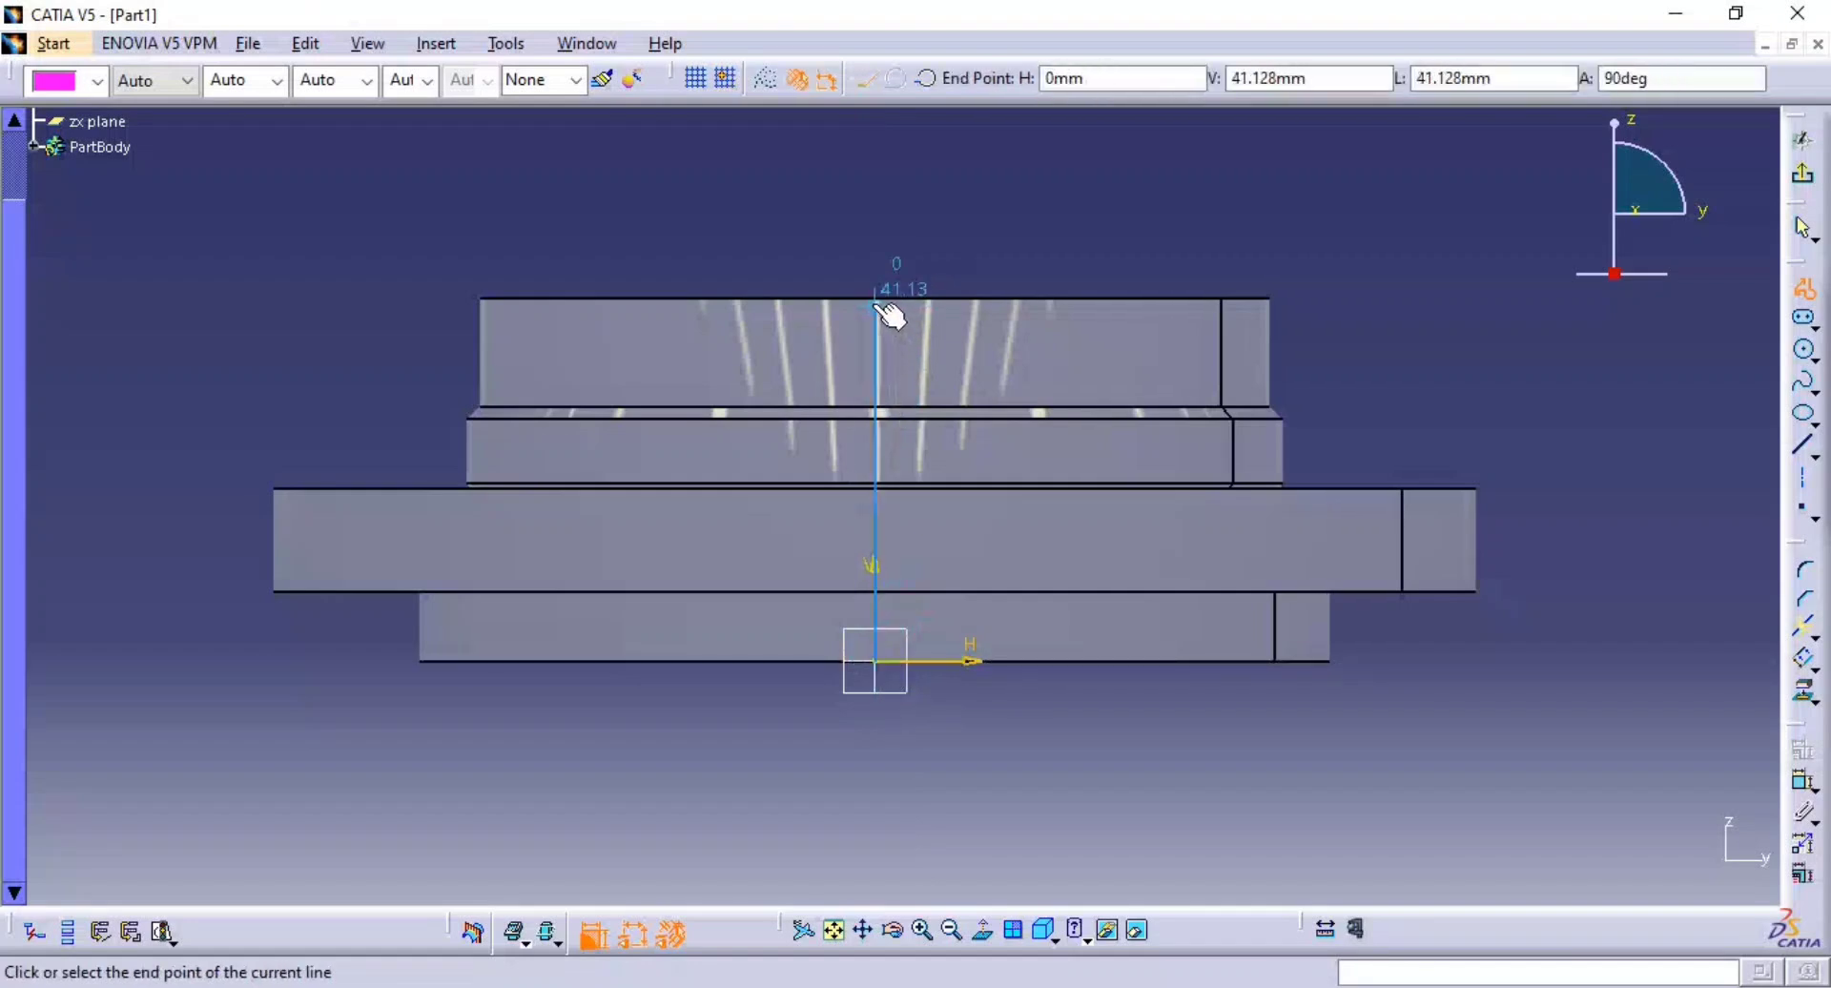
{"action": "left_click", "coordinate": [875, 271]}
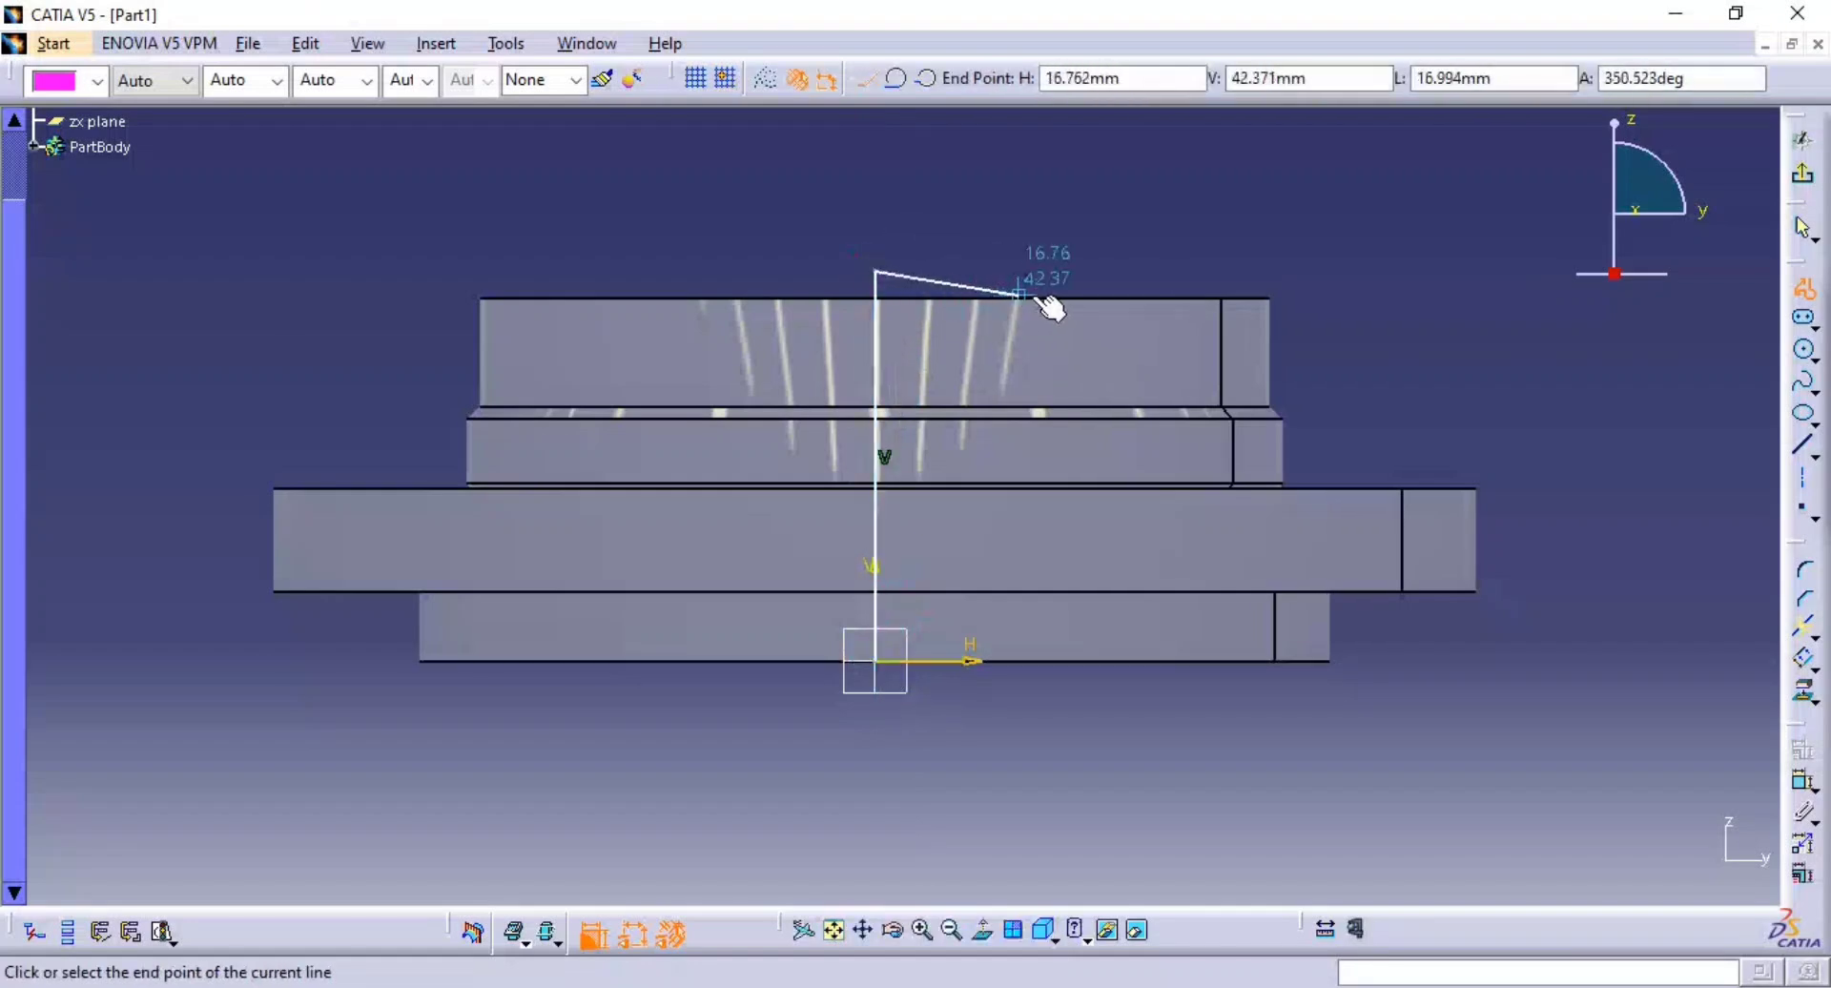
{"action": "left_click", "coordinate": [1161, 274]}
{"action": "key", "text": "alt+Tab"}
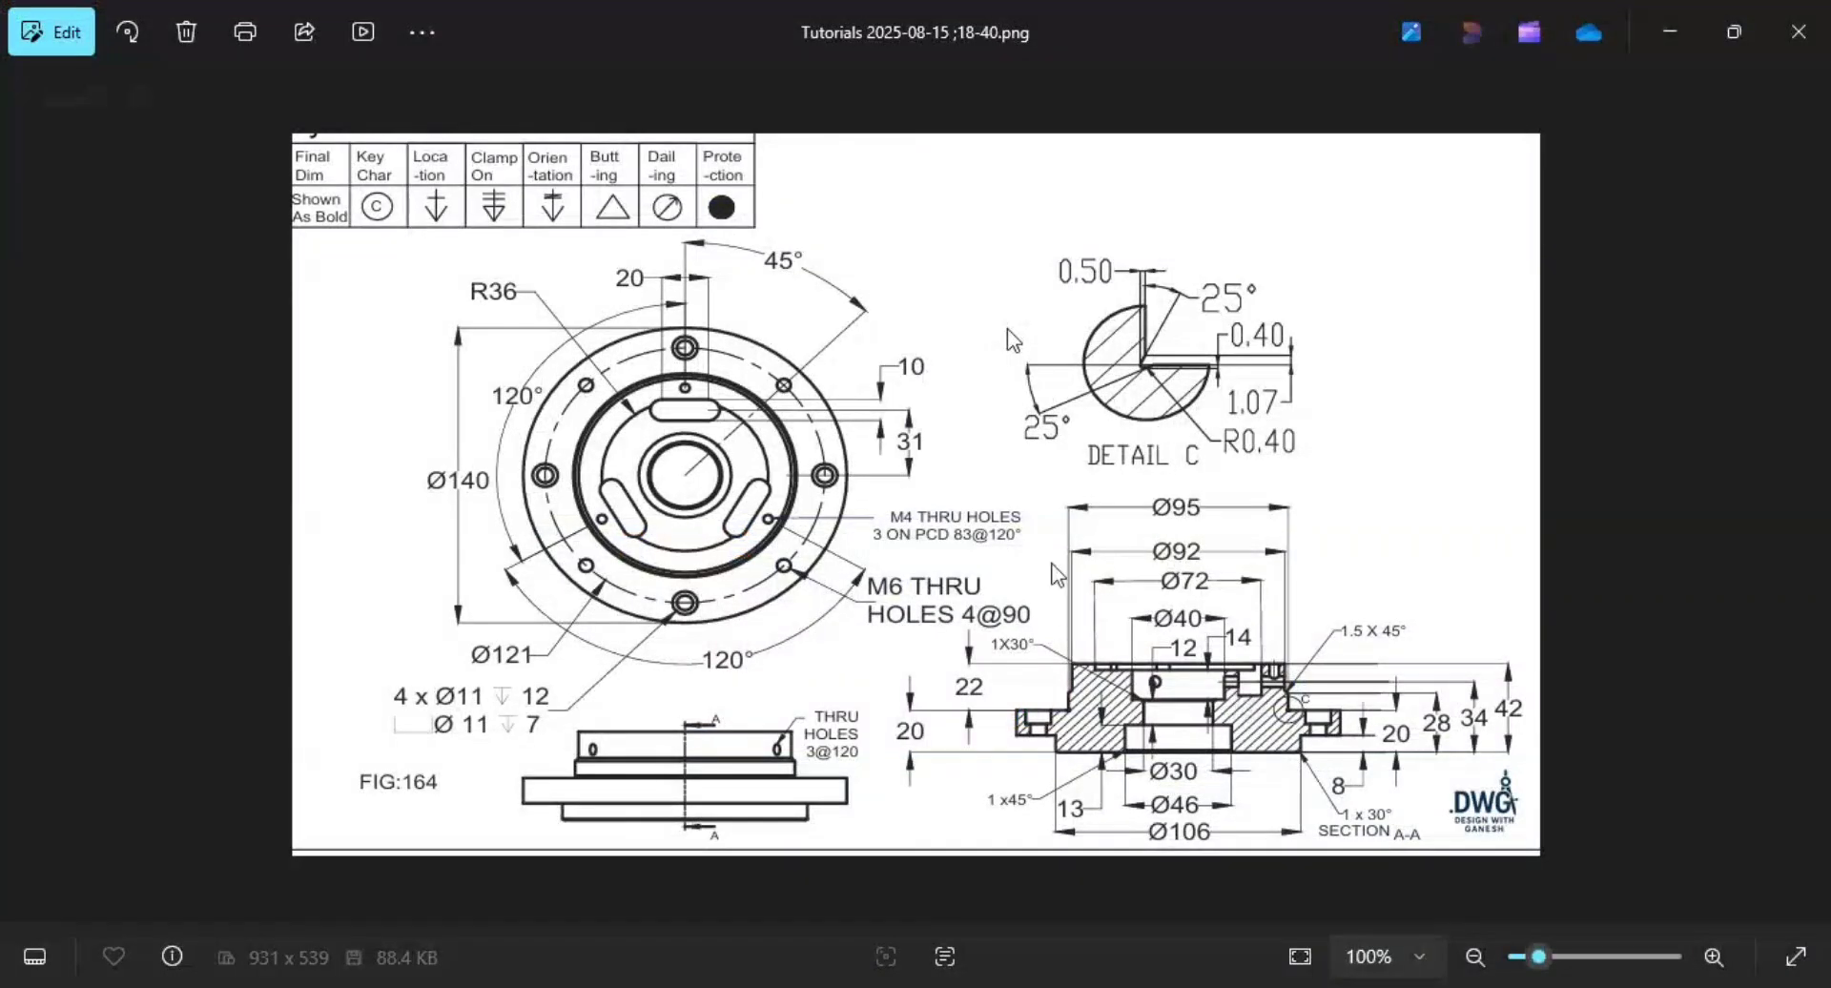
{"action": "scroll", "coordinate": [1096, 691], "scroll_direction": "up", "scroll_amount": 4}
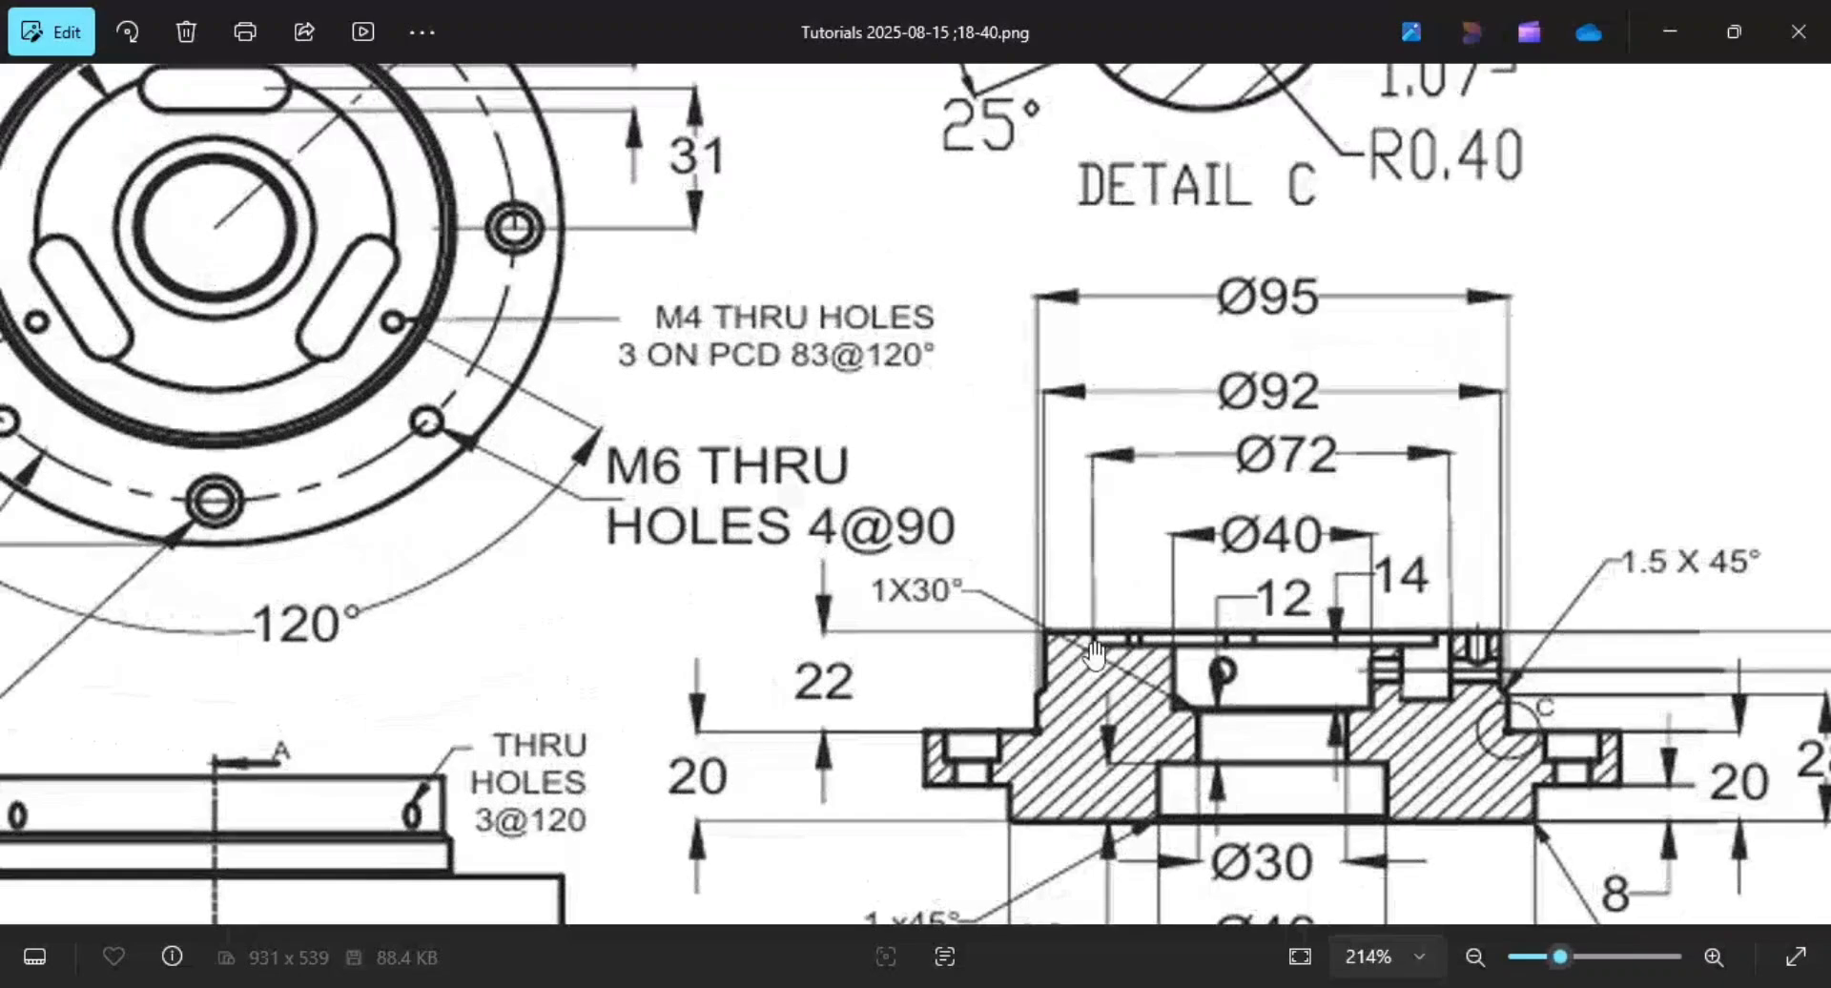
{"action": "key", "text": "alt+Tab"}
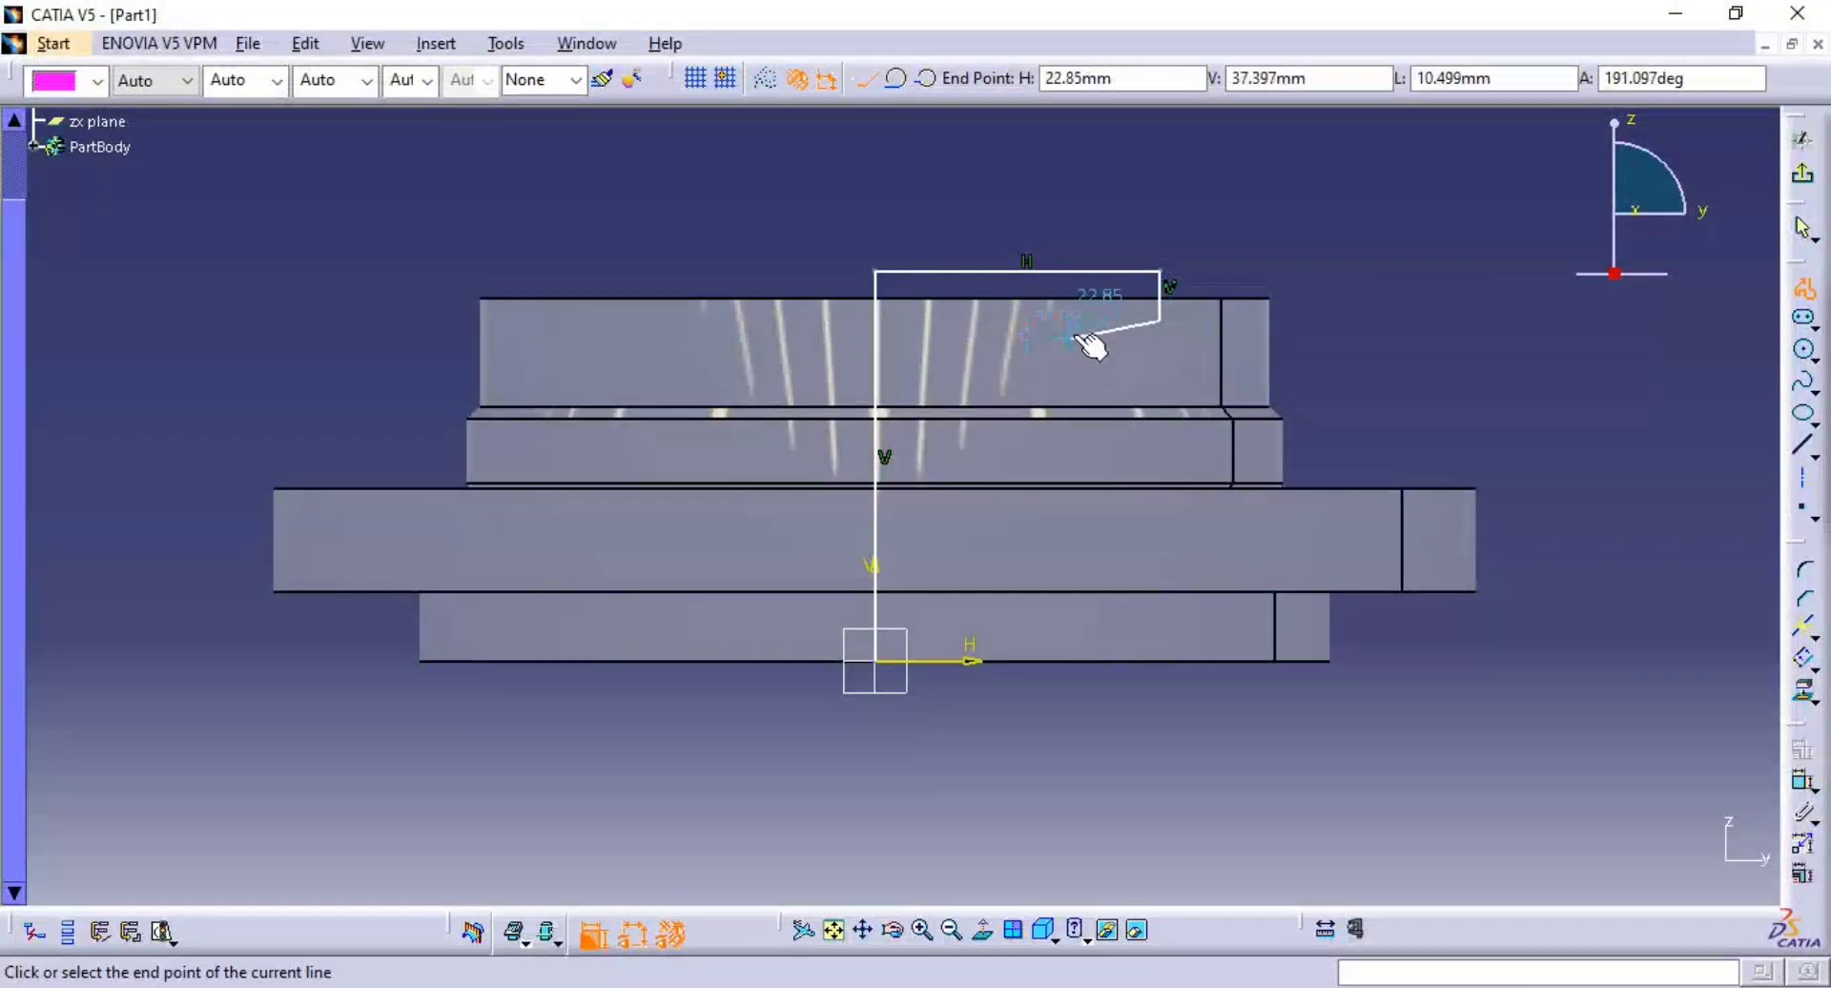
- Continue the bore profile with a step inward, a vertical line about 12 mm down, another step inward, and a line about 10 mm down
{"action": "key", "text": "alt+Tab"}
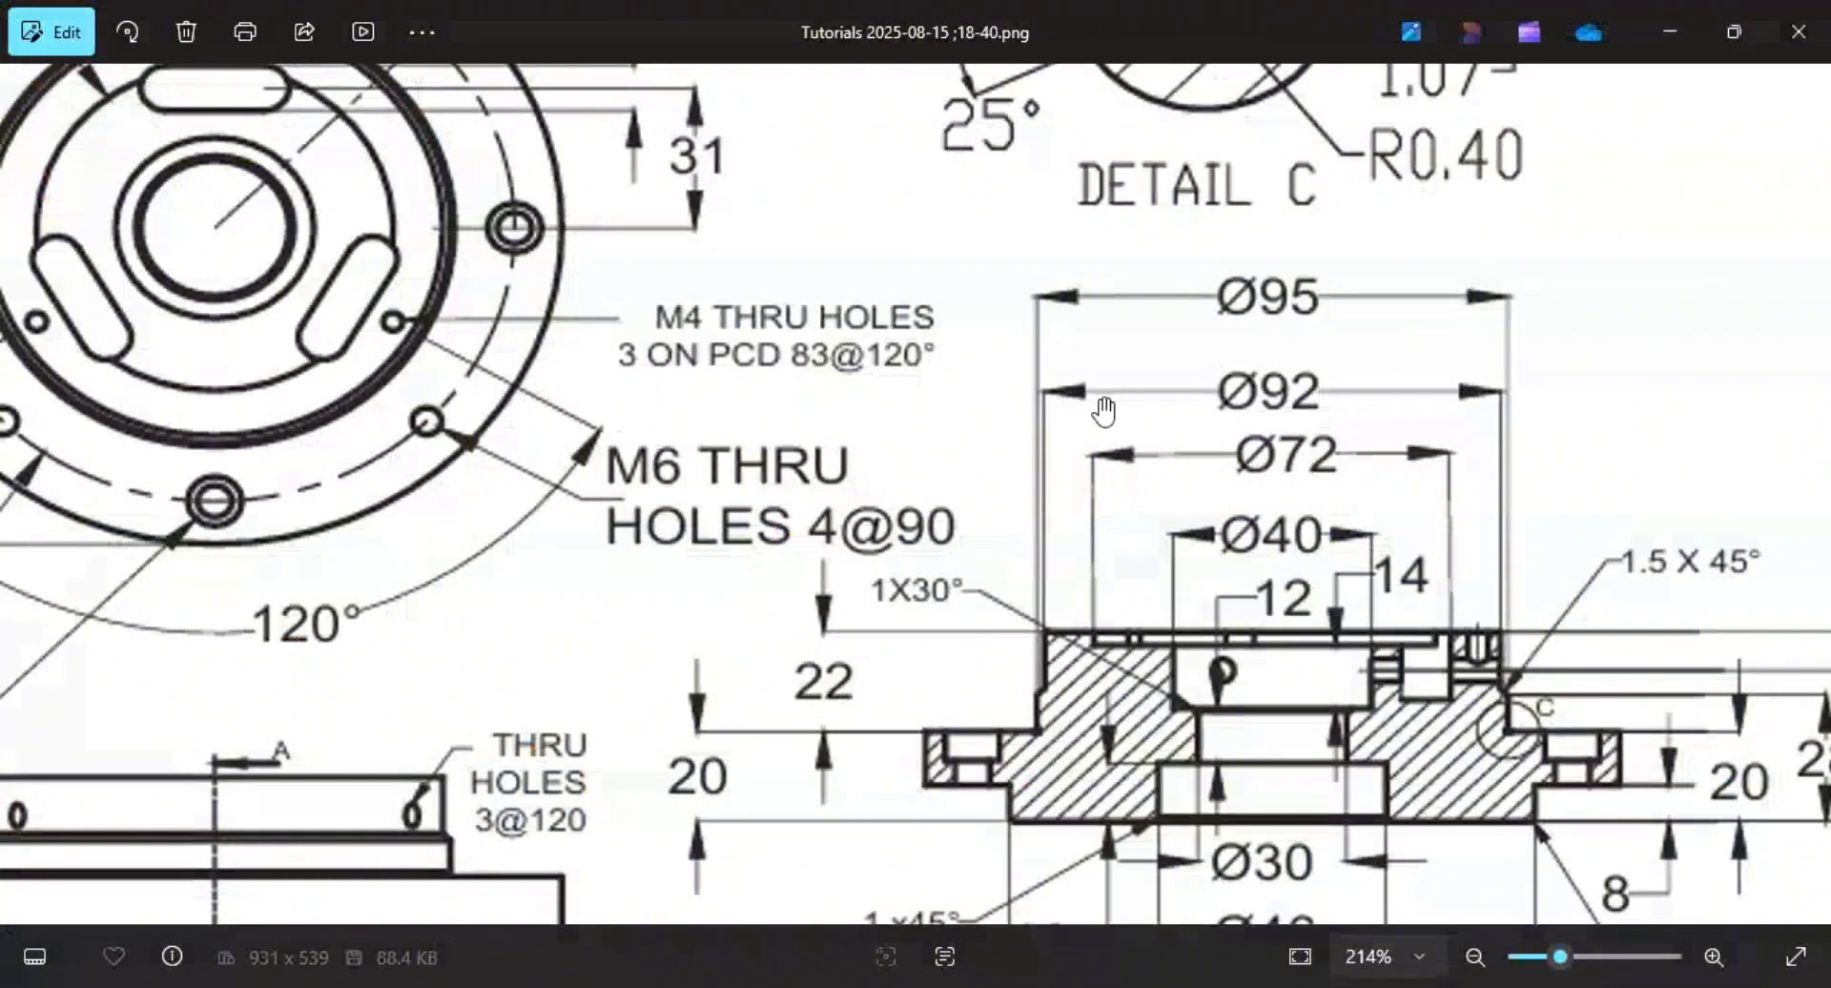
{"action": "key", "text": "alt+Tab"}
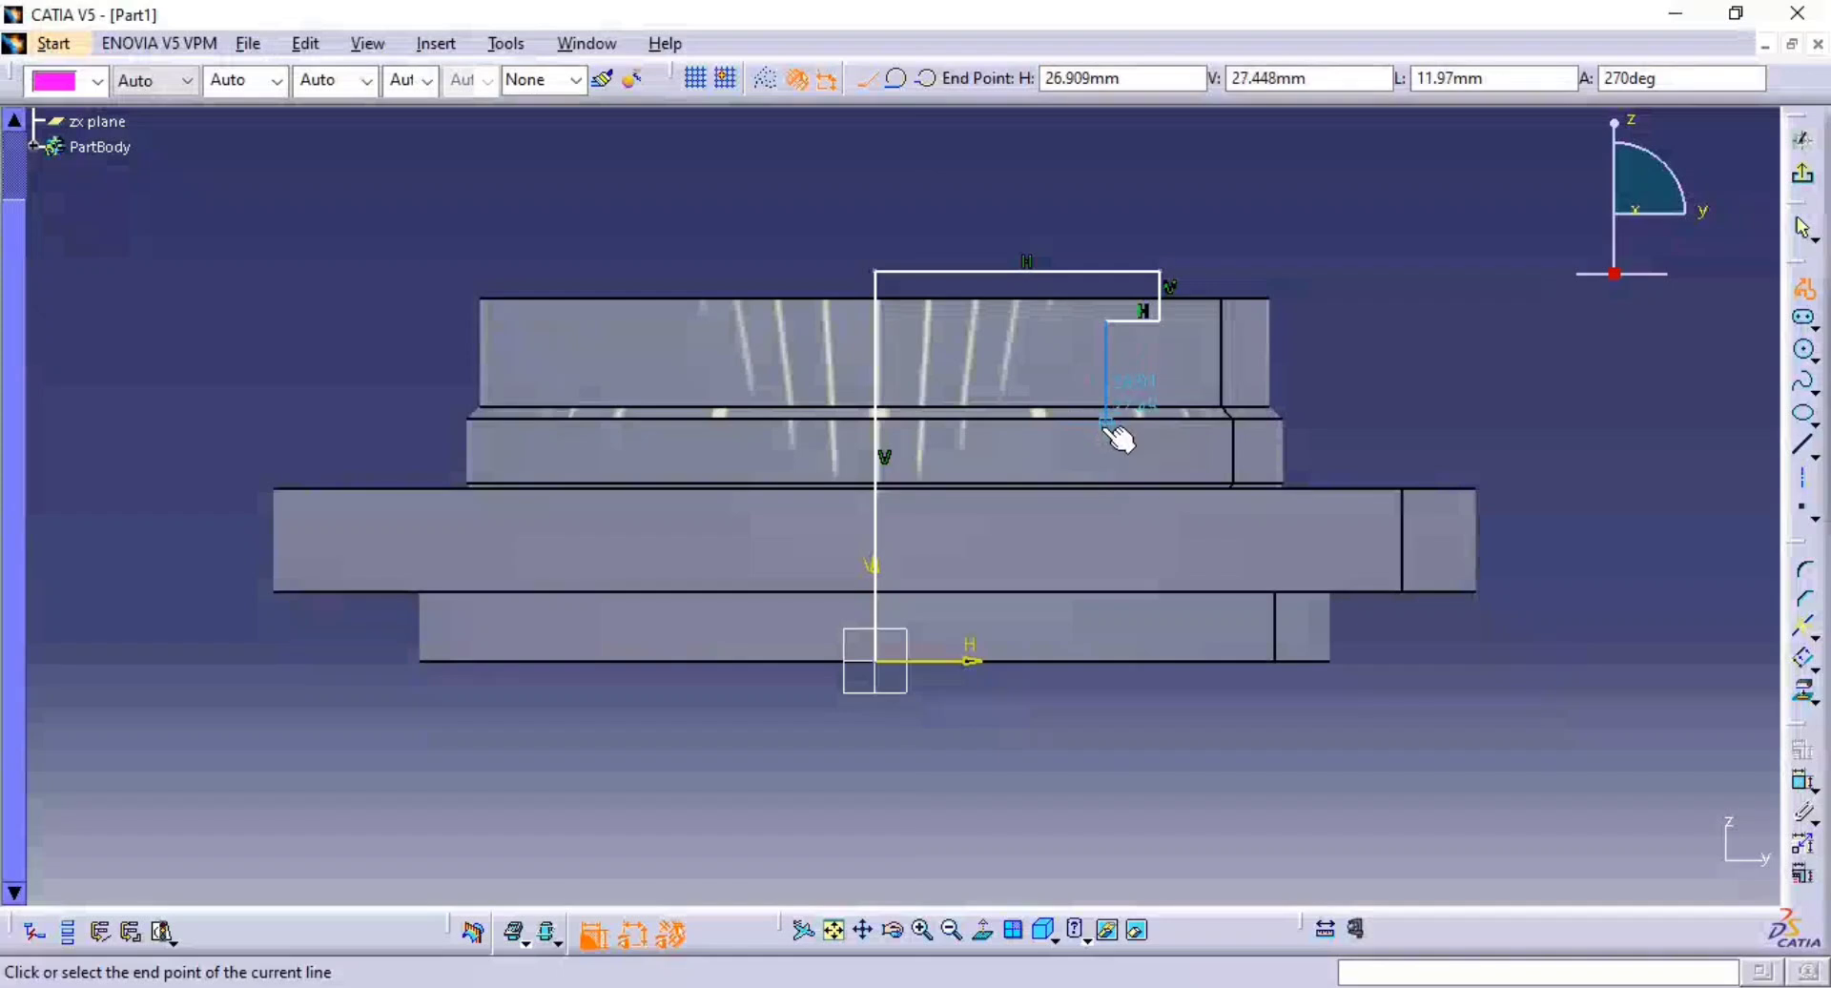
{"action": "left_click", "coordinate": [1106, 420]}
{"action": "left_click", "coordinate": [1025, 422]}
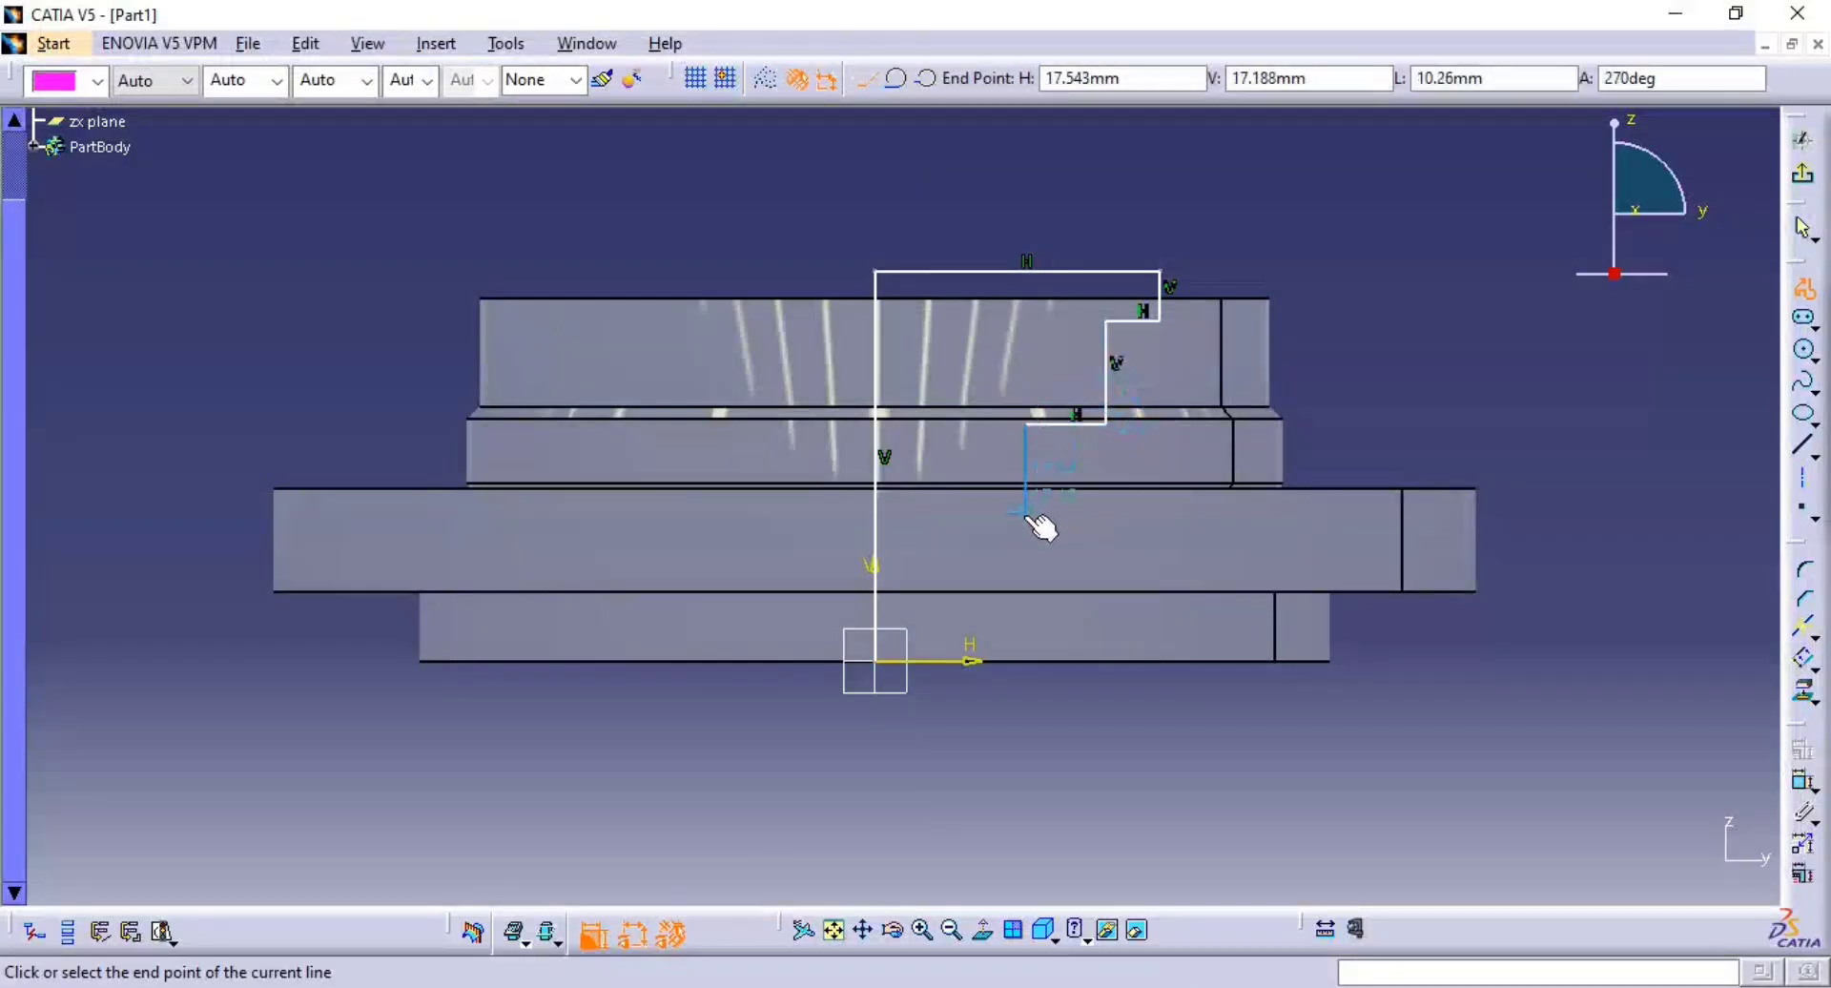
{"action": "left_click", "coordinate": [1026, 512]}
- Close the bore profile with a line outward to about 34 mm from the axis, a line about 17 mm down to the base, and a line to the origin
{"action": "key", "text": "alt+Tab"}
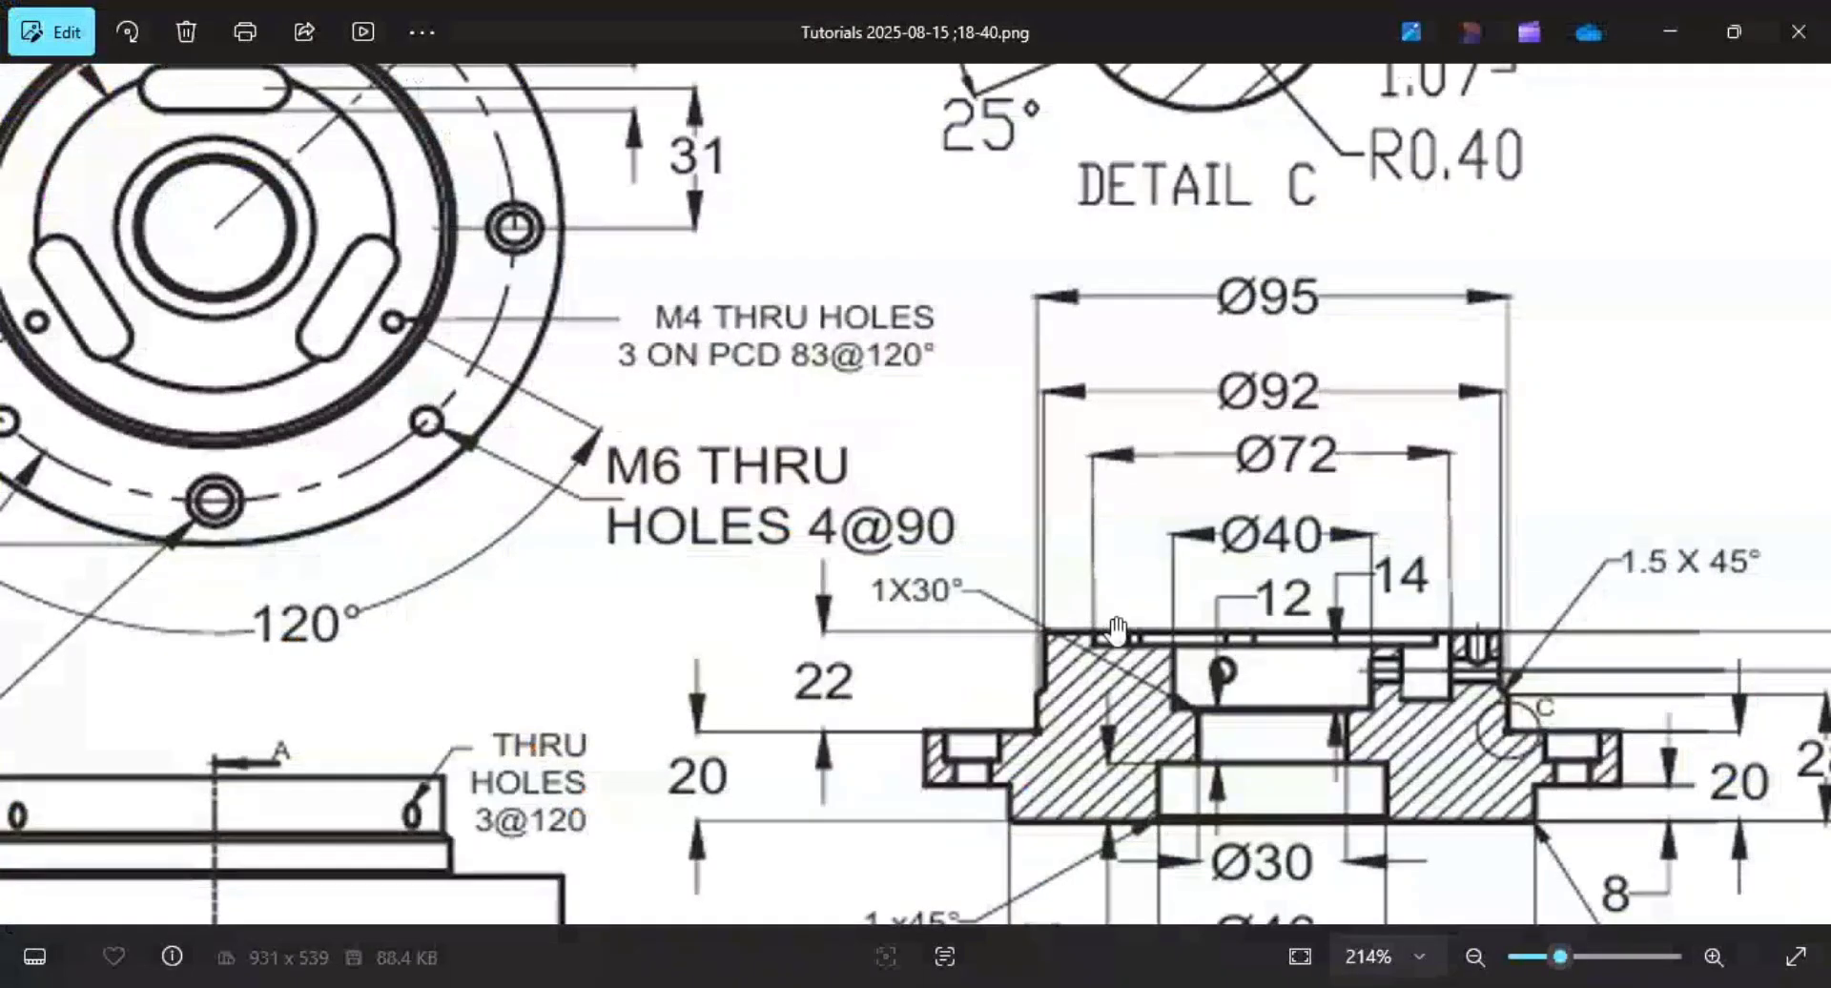
{"action": "key", "text": "alt+Tab"}
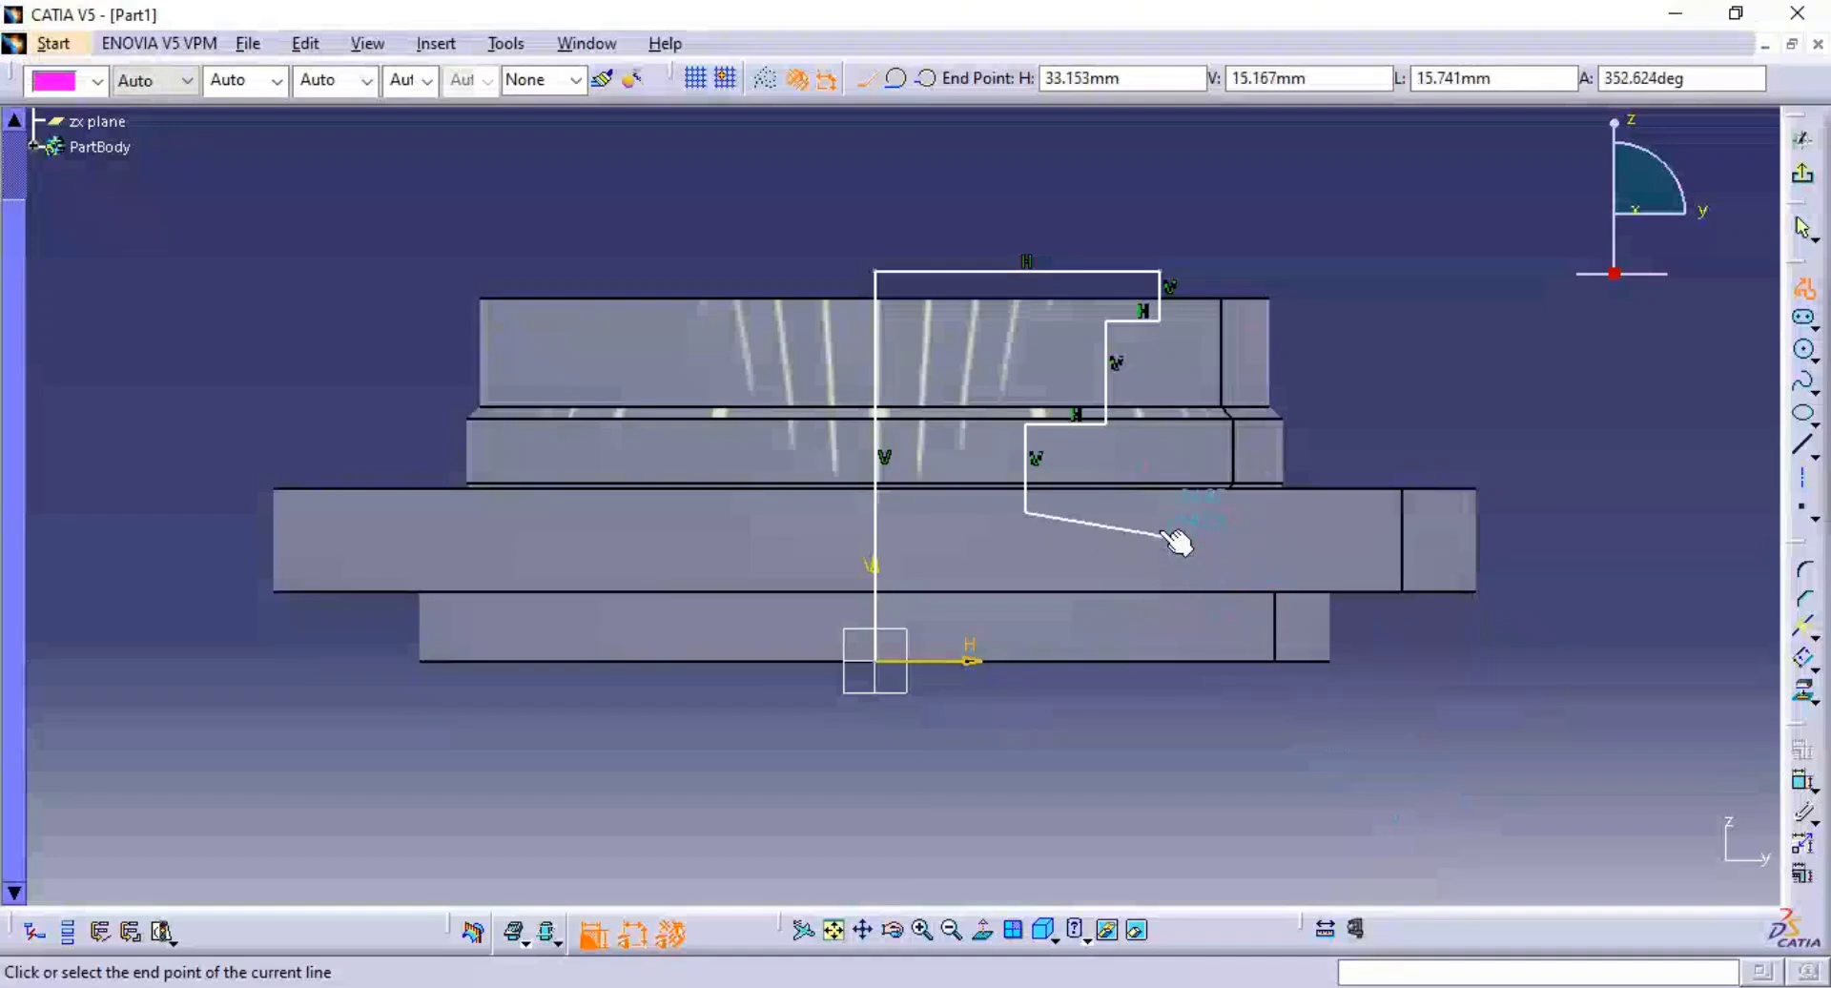
{"action": "left_click", "coordinate": [1165, 514]}
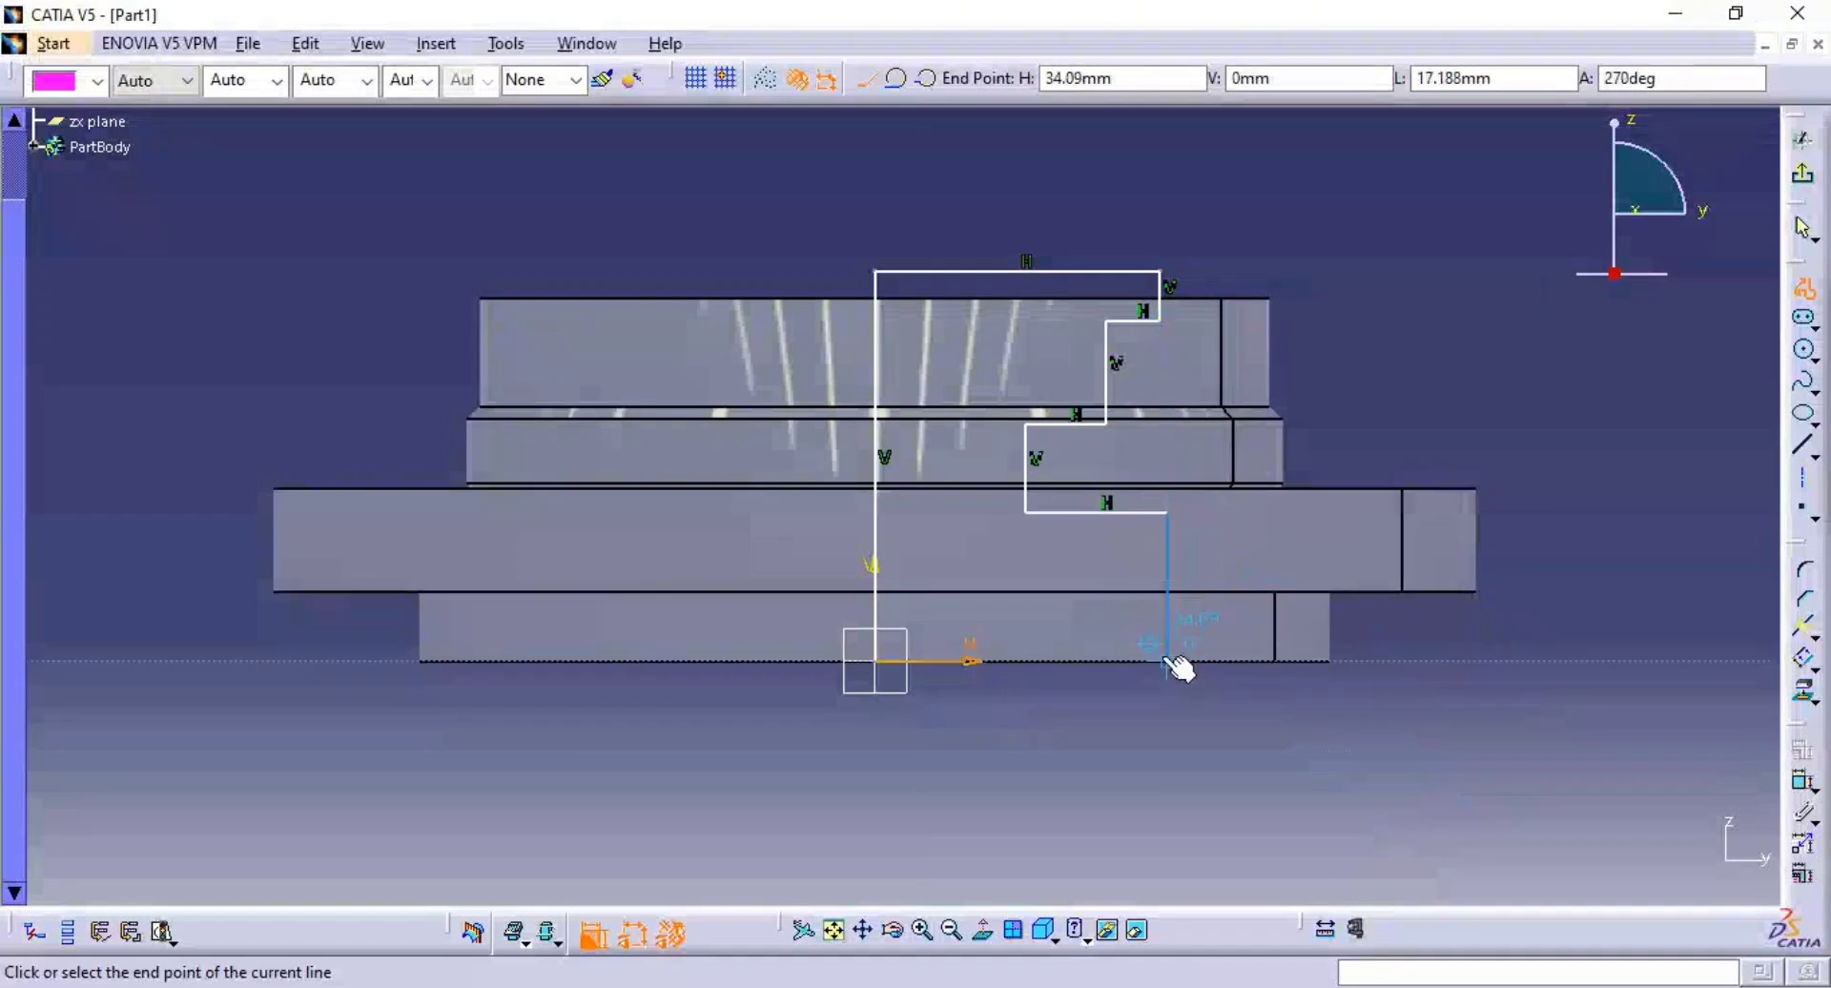
{"action": "left_click", "coordinate": [1165, 660]}
{"action": "left_click", "coordinate": [875, 660]}
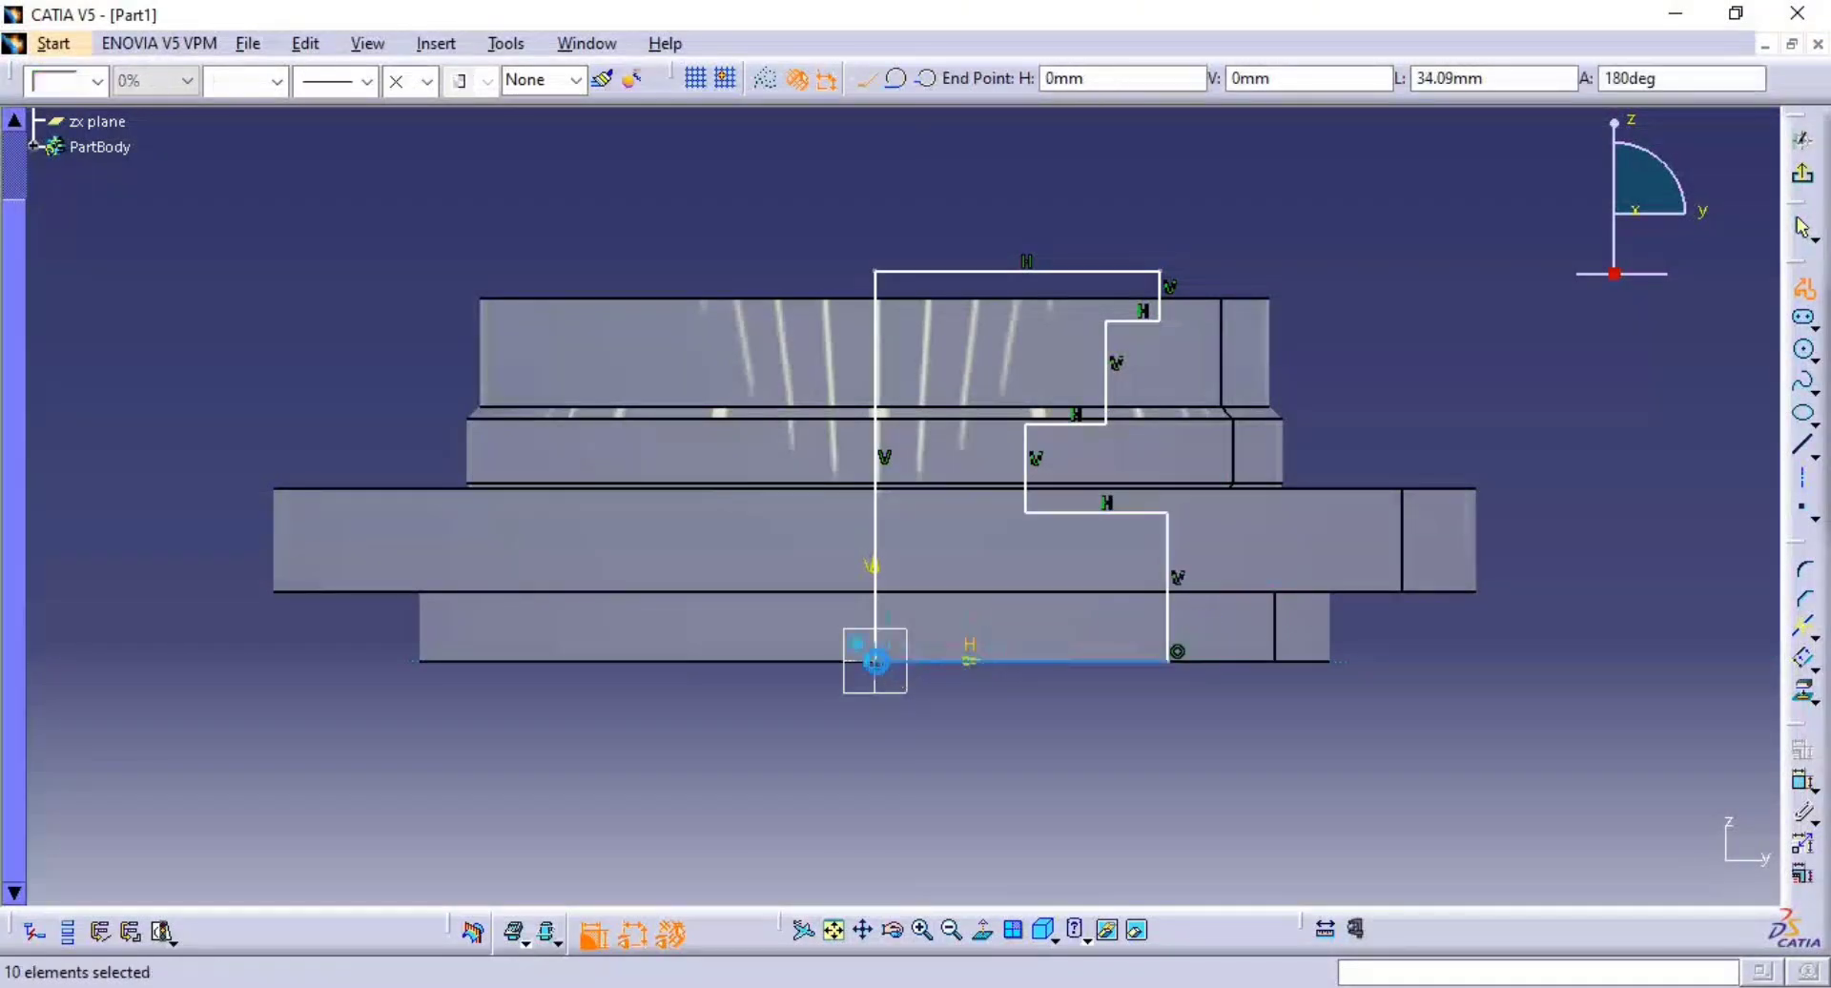
- Add a horizontal distance constraint between the vertical axis line and the lowest vertical wall of the bore profile
{"action": "left_click", "coordinate": [1486, 747]}
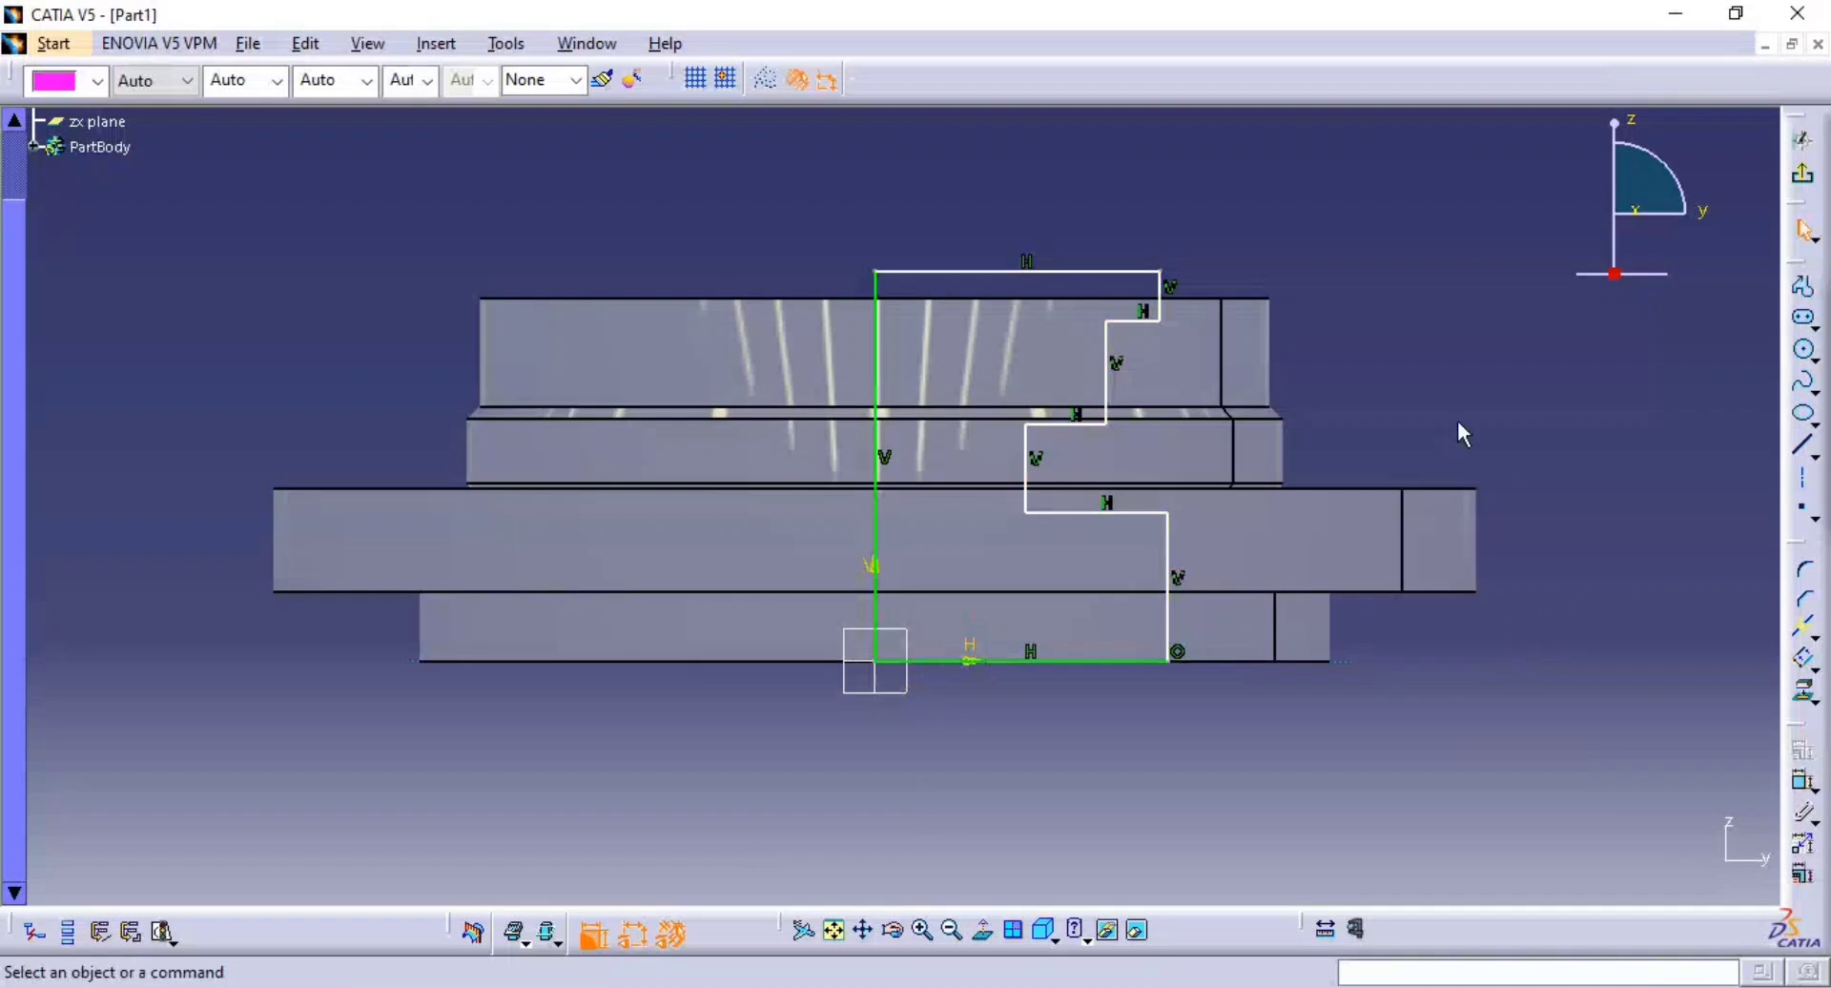
{"action": "left_click", "coordinate": [1803, 788]}
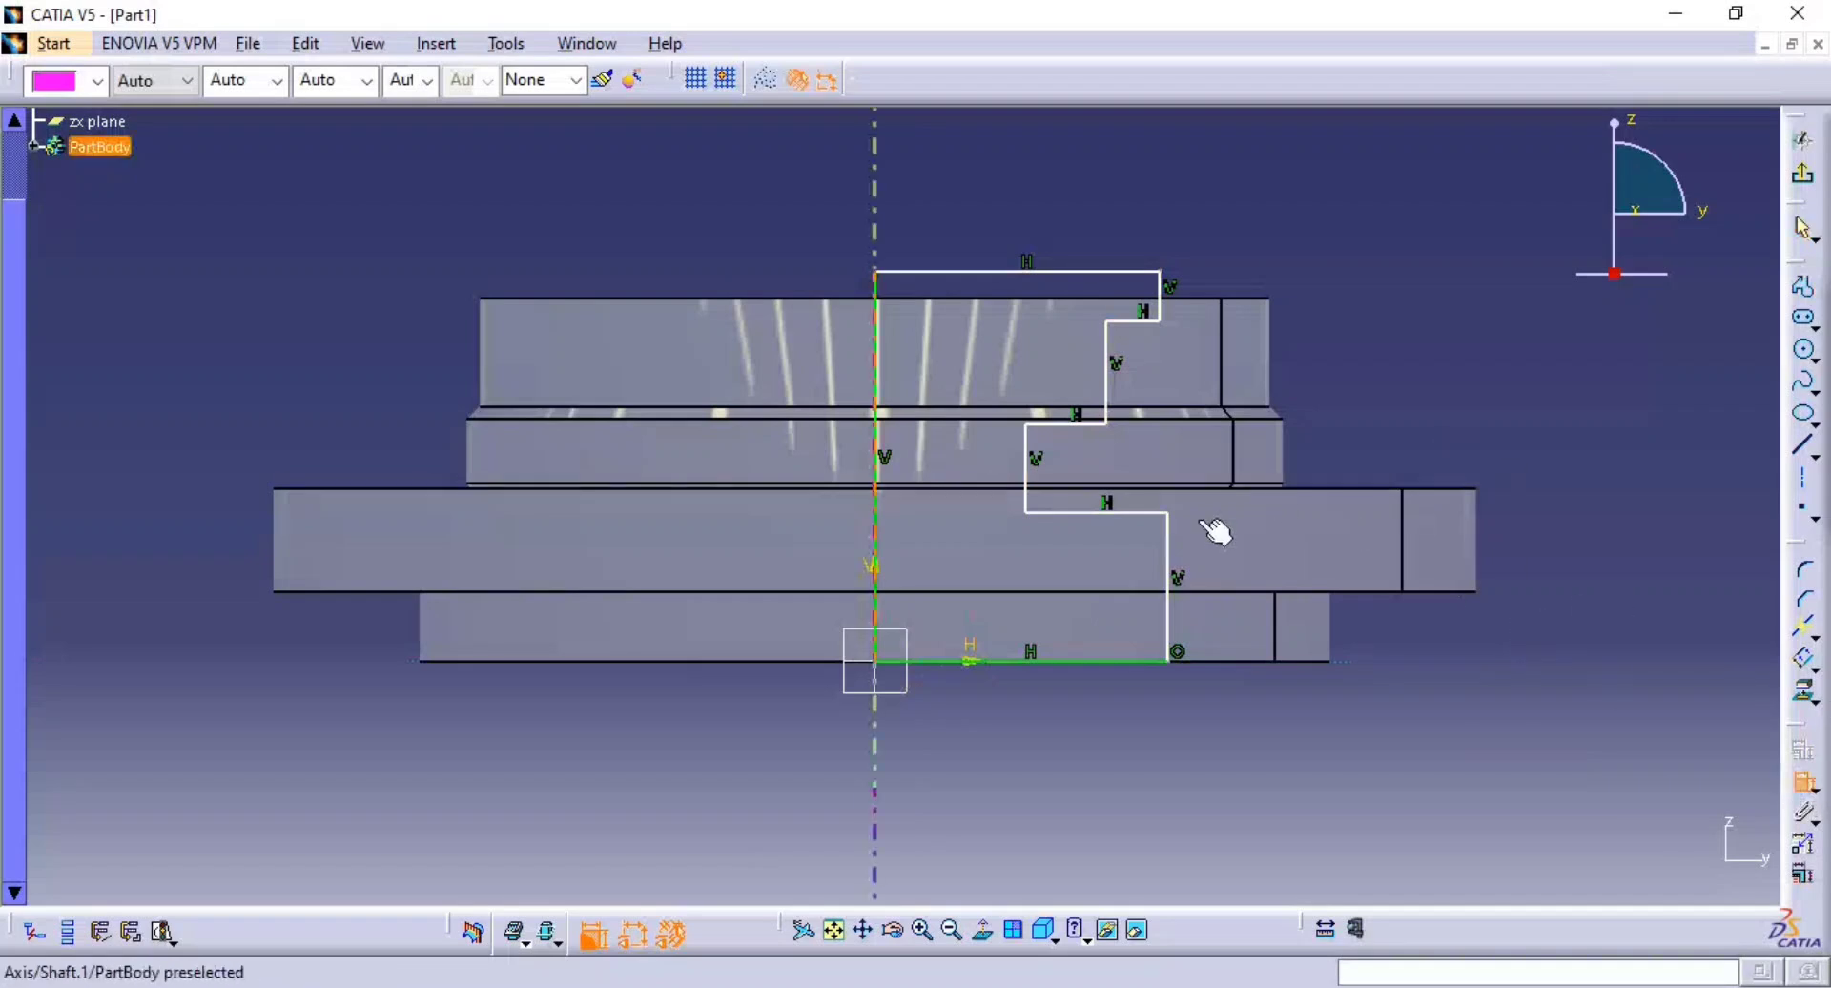
{"action": "left_click", "coordinate": [1168, 625]}
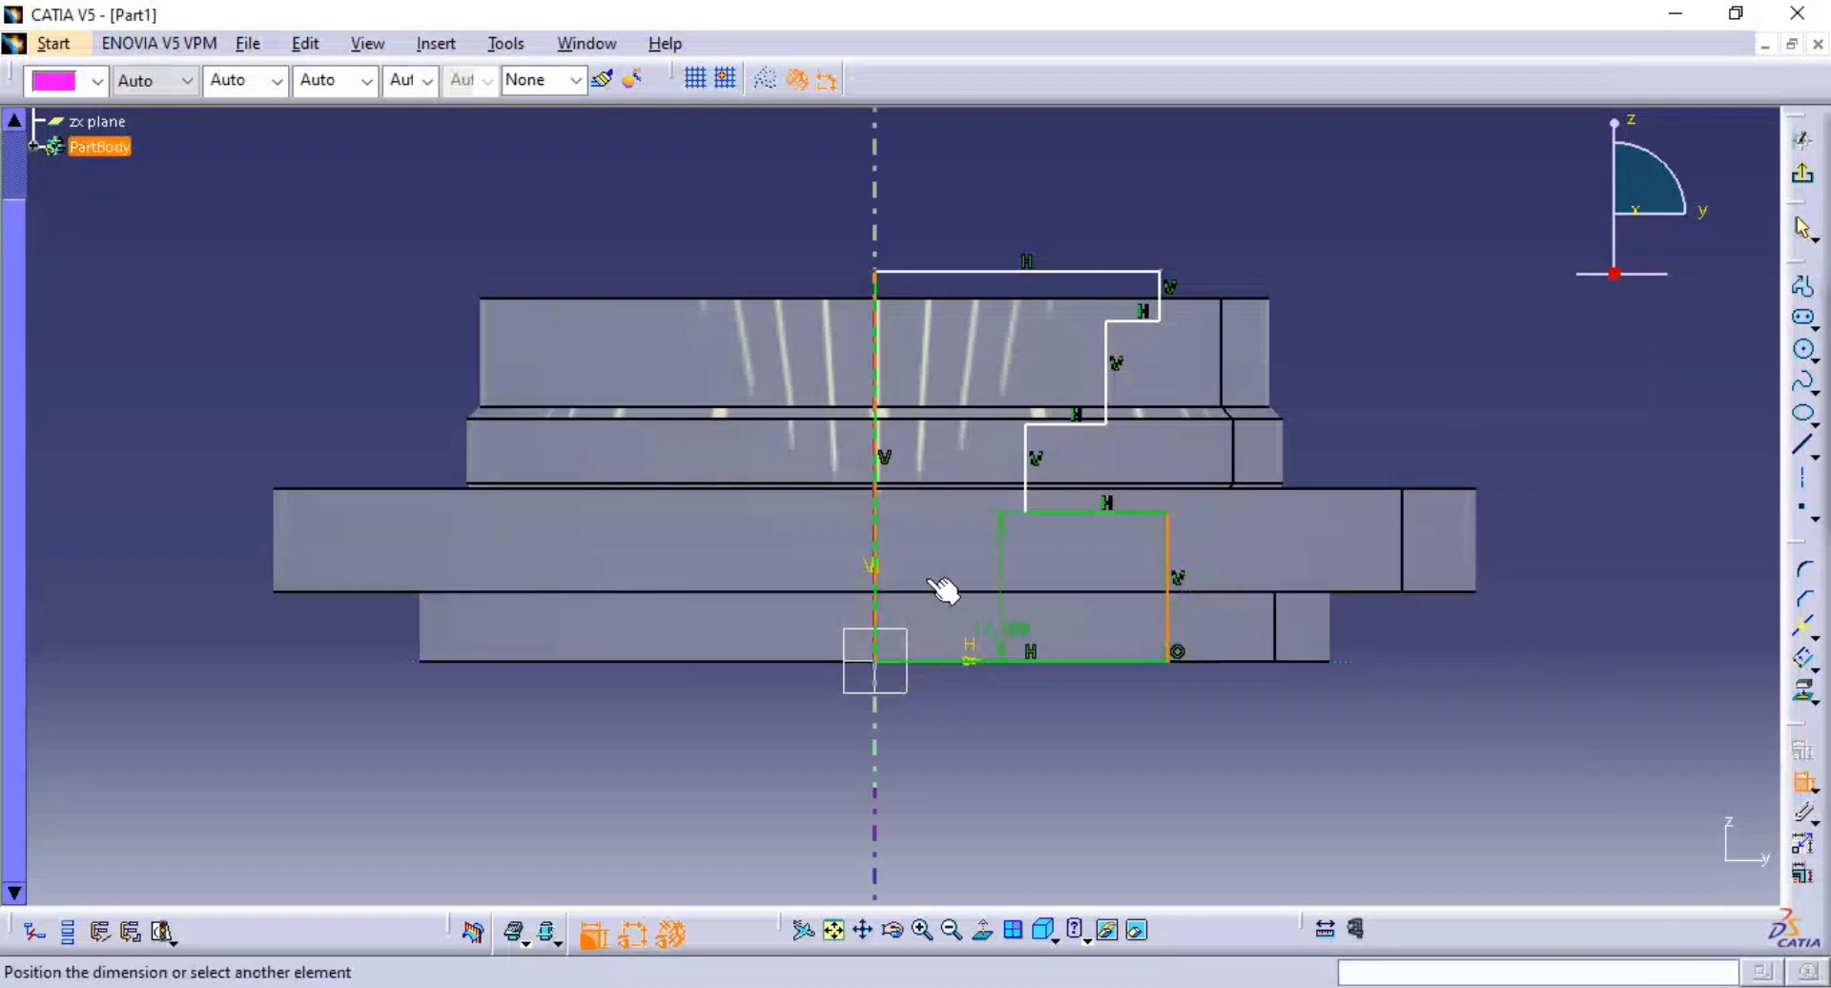
{"action": "left_click", "coordinate": [875, 596]}
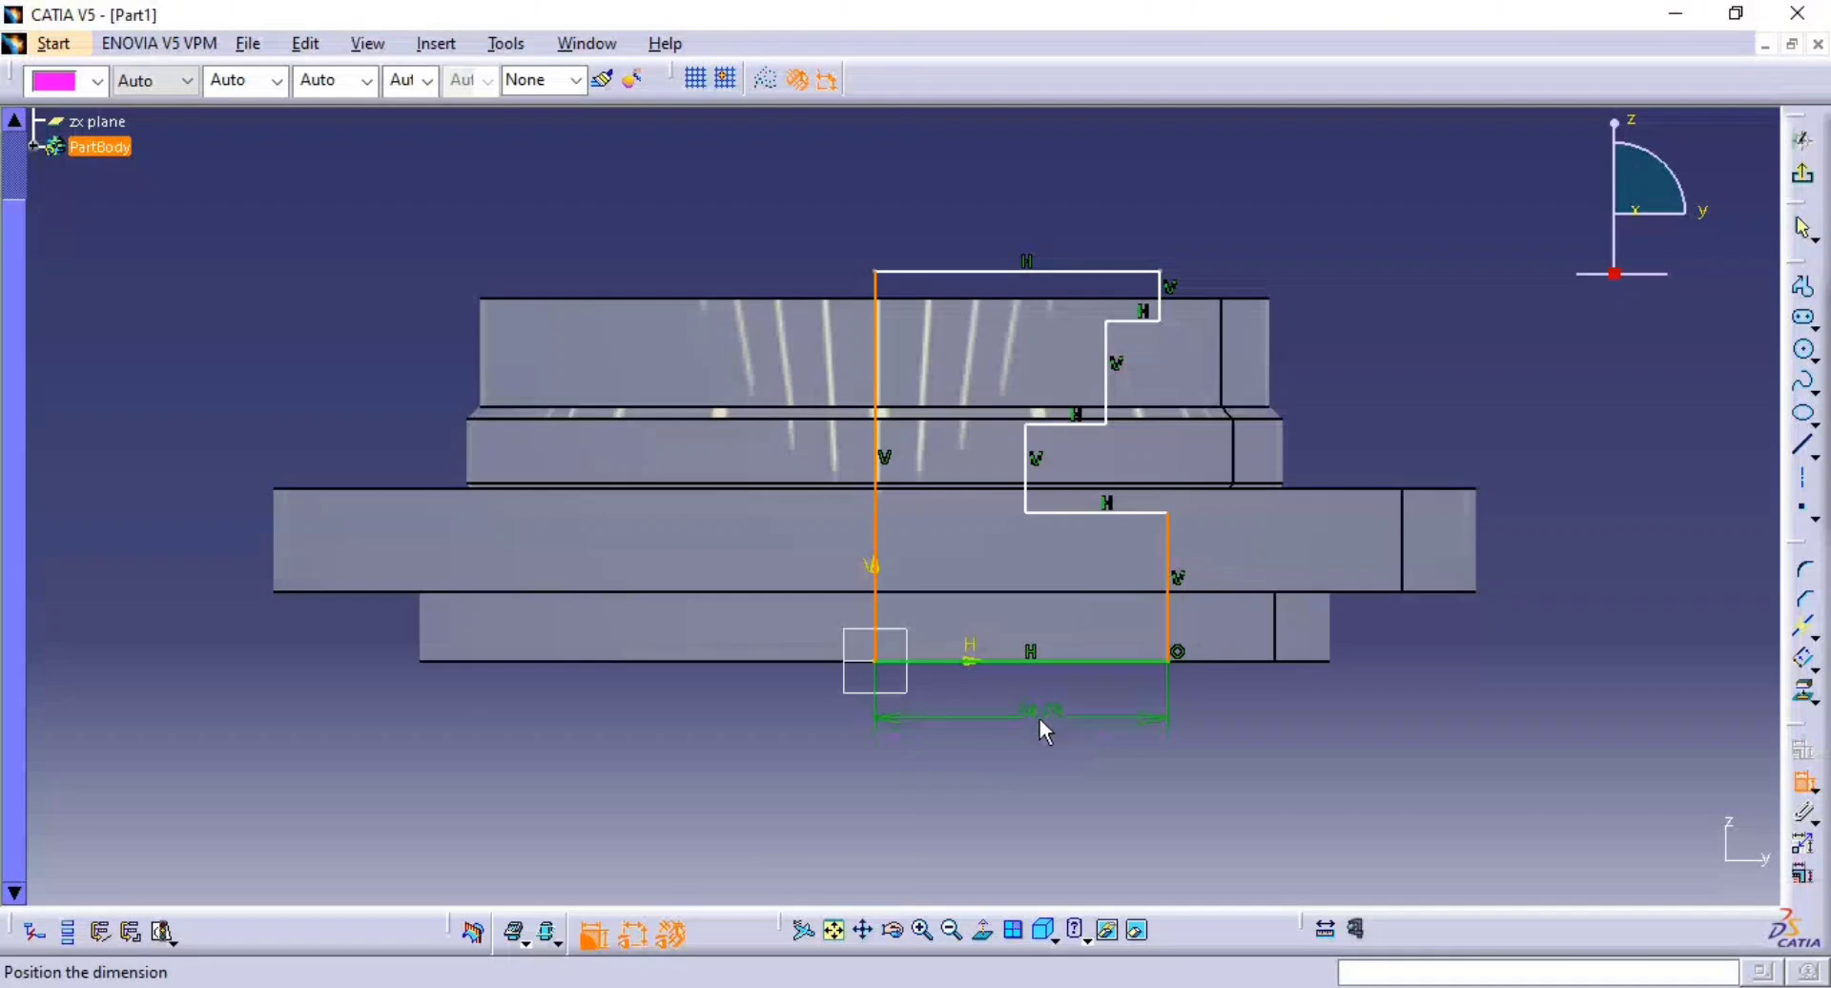
{"action": "left_click", "coordinate": [1040, 719]}
- Consult the bottom bore diameter in section A-A of the drawing and set the lowest wall's distance from the axis to 23 mm
{"action": "key", "text": "alt+Tab"}
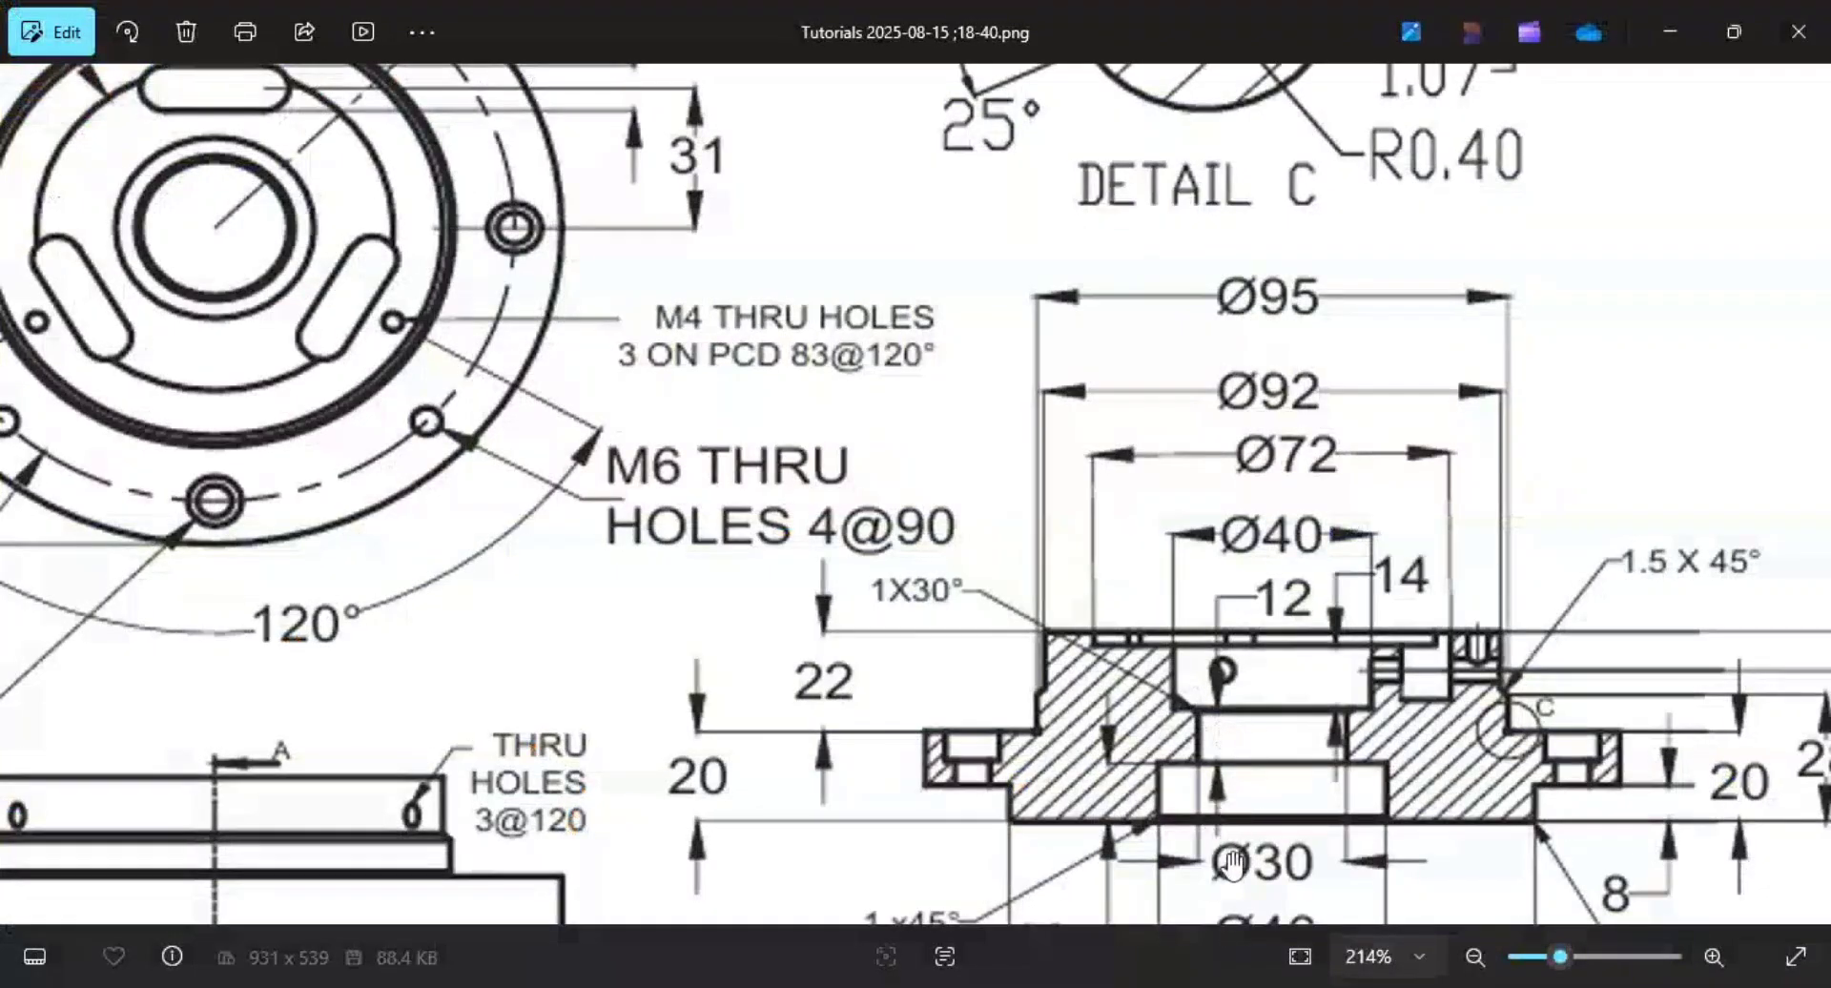
{"action": "scroll", "coordinate": [1243, 870], "scroll_direction": "down", "scroll_amount": 2}
{"action": "scroll", "coordinate": [1243, 871], "scroll_direction": "up", "scroll_amount": 1}
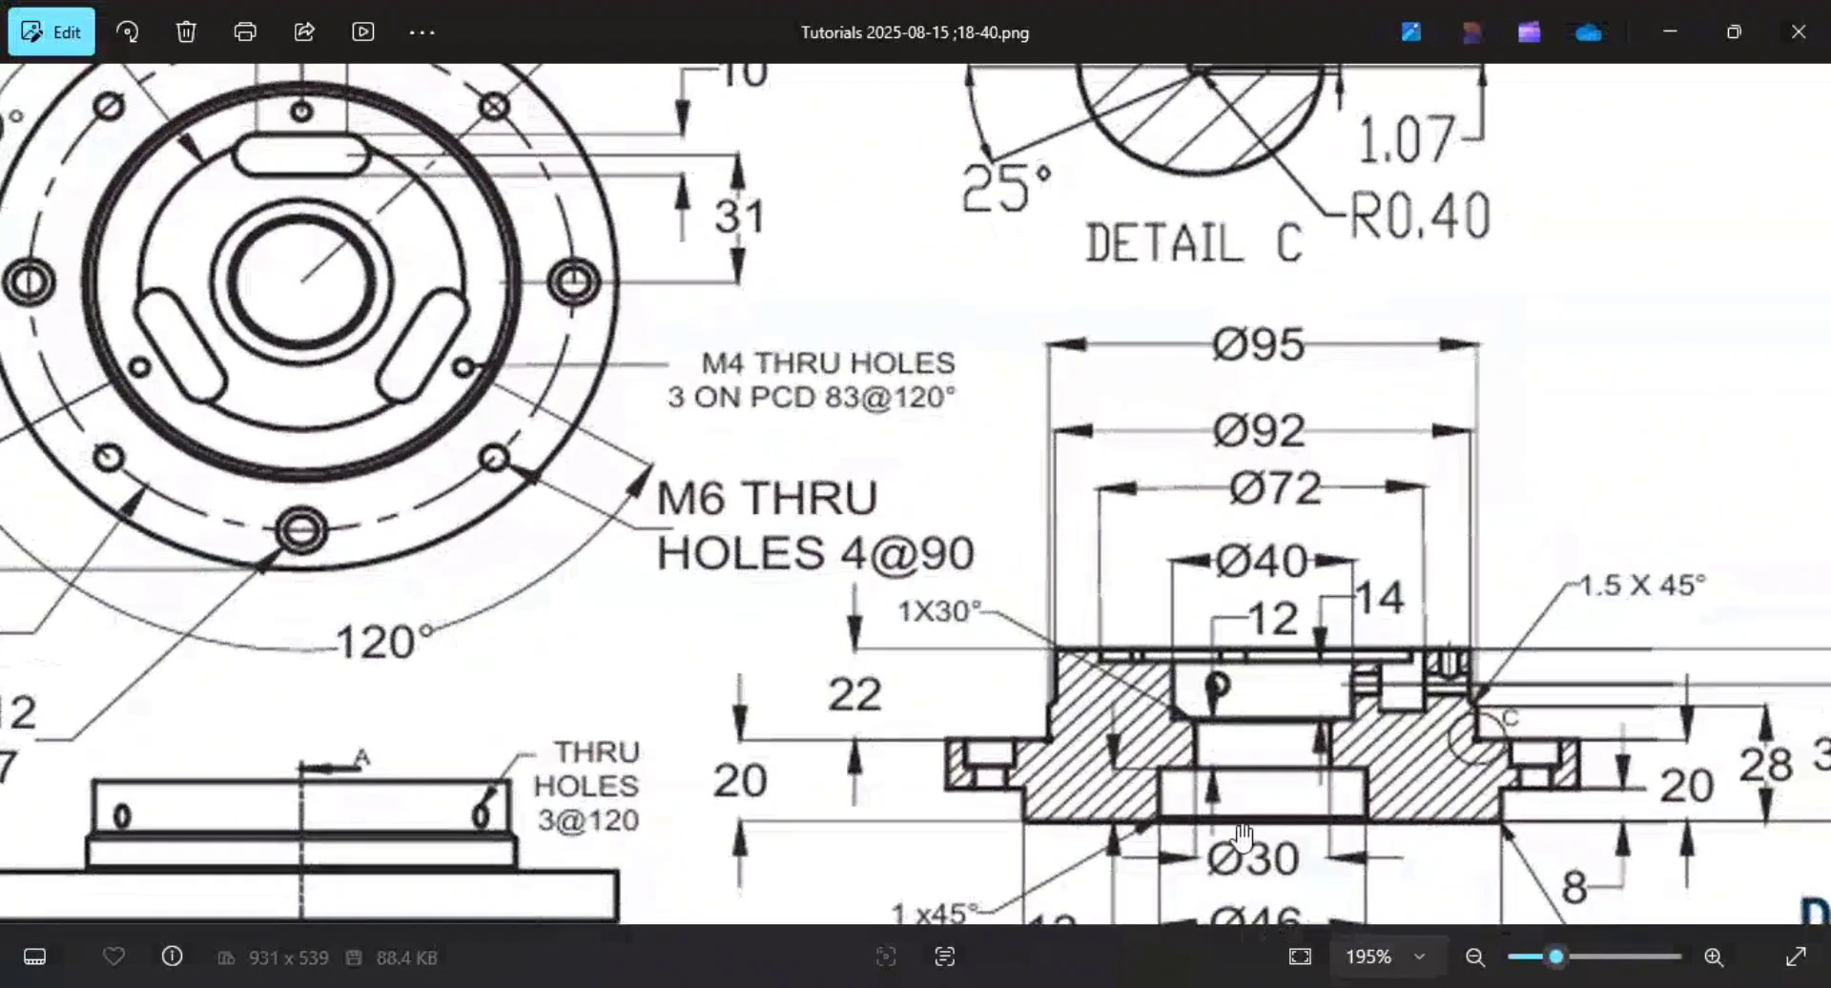
{"action": "left_click_drag", "start_coordinate": [1243, 832], "coordinate": [1231, 755]}
{"action": "key", "text": "alt+Tab"}
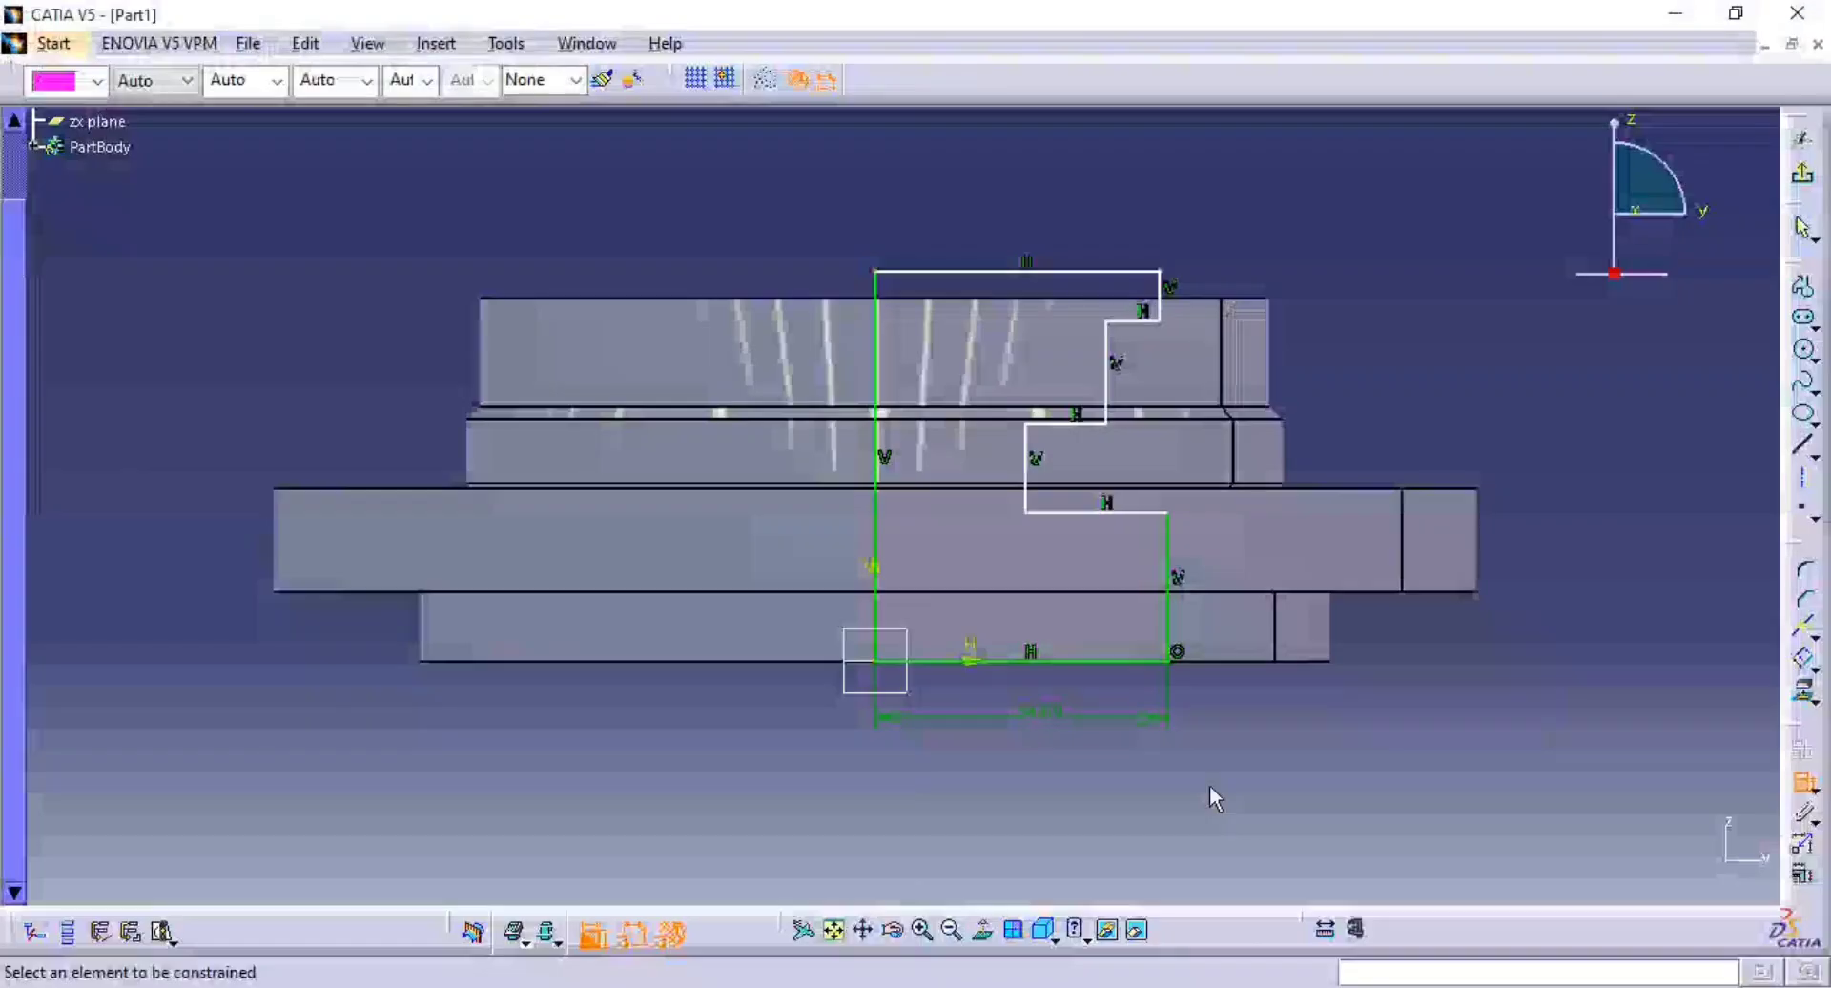
{"action": "double_click", "coordinate": [1028, 713]}
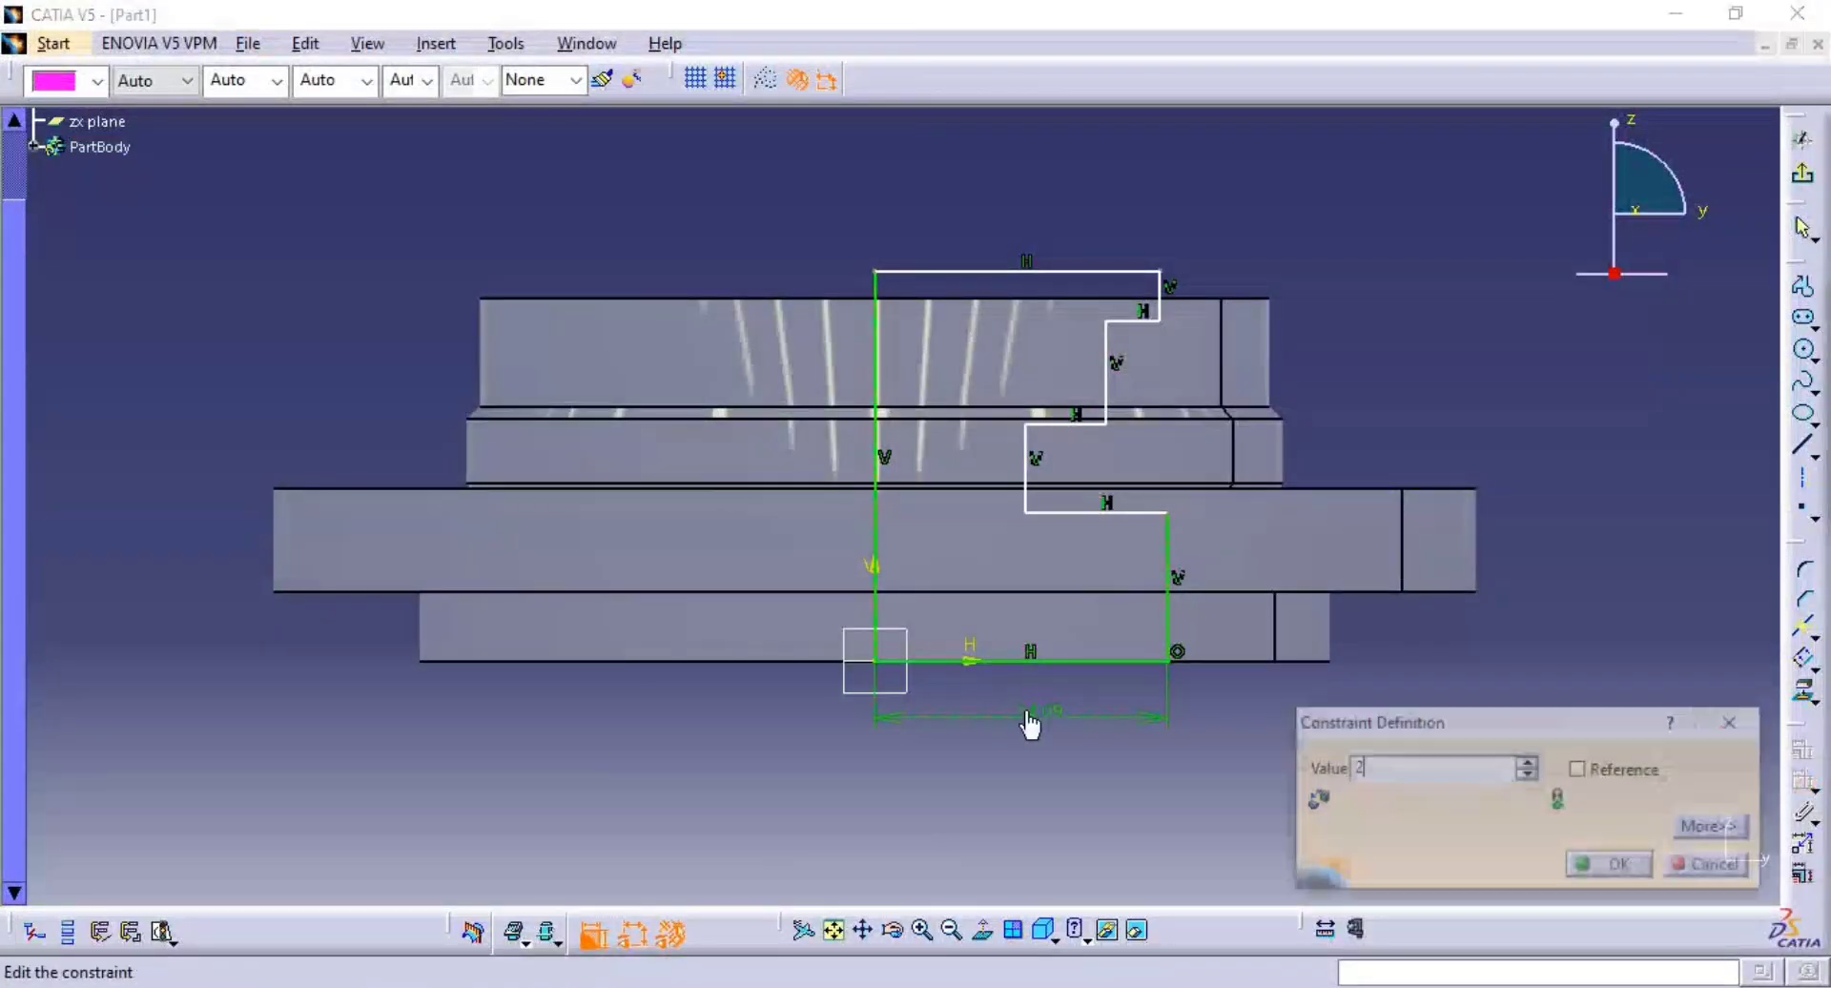
{"action": "type", "text": "23"}
{"action": "key", "text": "Return"}
- Constrain the middle bore wall at 15 mm from the axis, following the Ø30 dimension in section A-A
{"action": "middle_click_drag", "start_coordinate": [1027, 713], "coordinate": [1071, 491]}
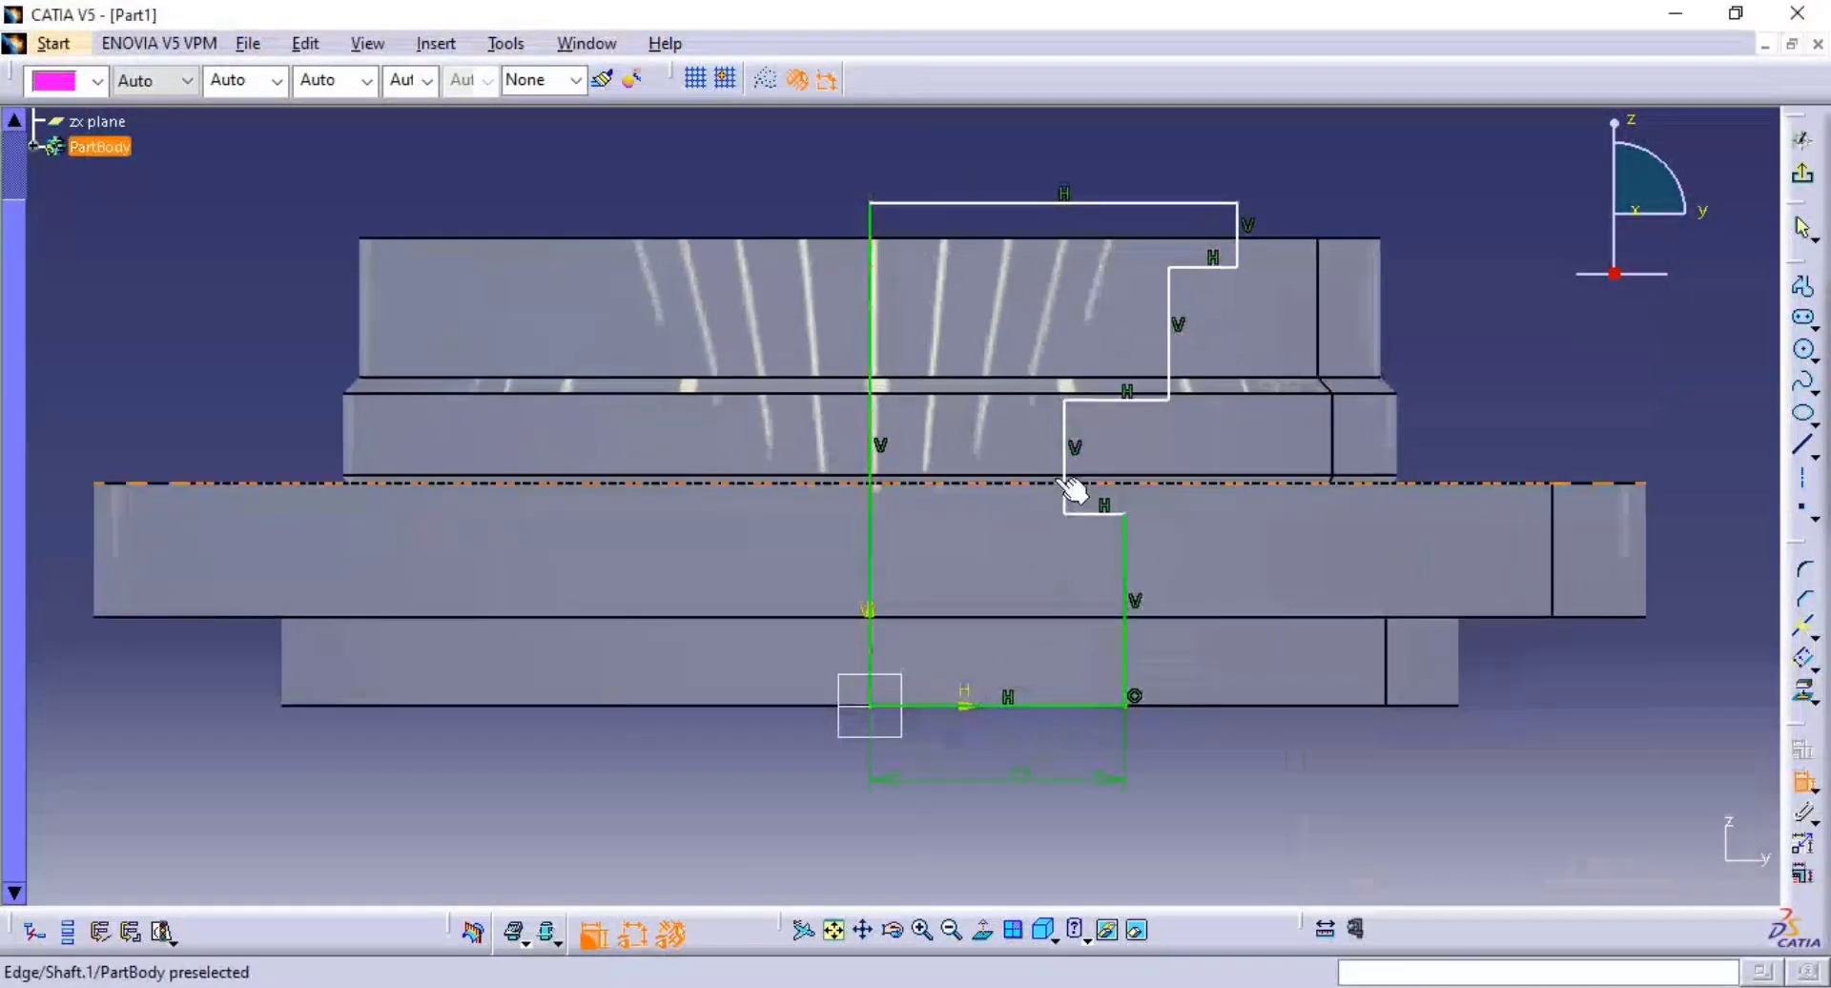
{"action": "left_click", "coordinate": [1066, 482]}
{"action": "left_click", "coordinate": [871, 572]}
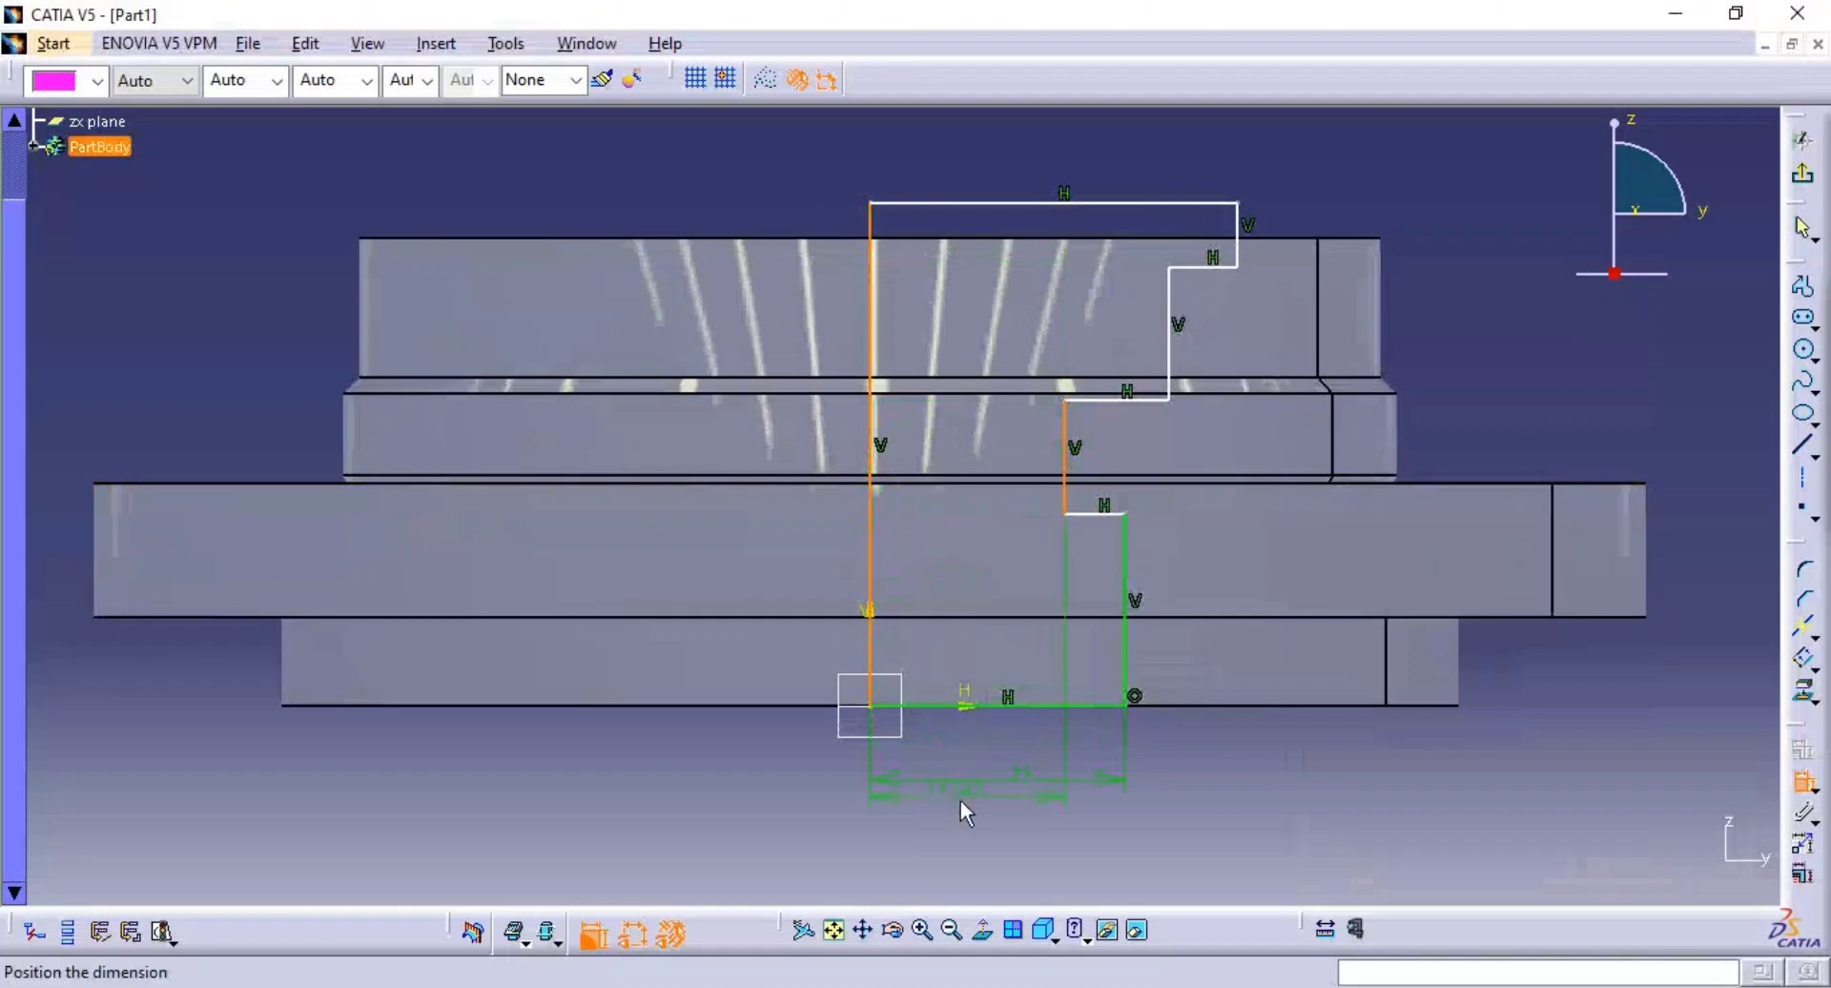
{"action": "left_click", "coordinate": [977, 744]}
{"action": "key", "text": "alt+Tab"}
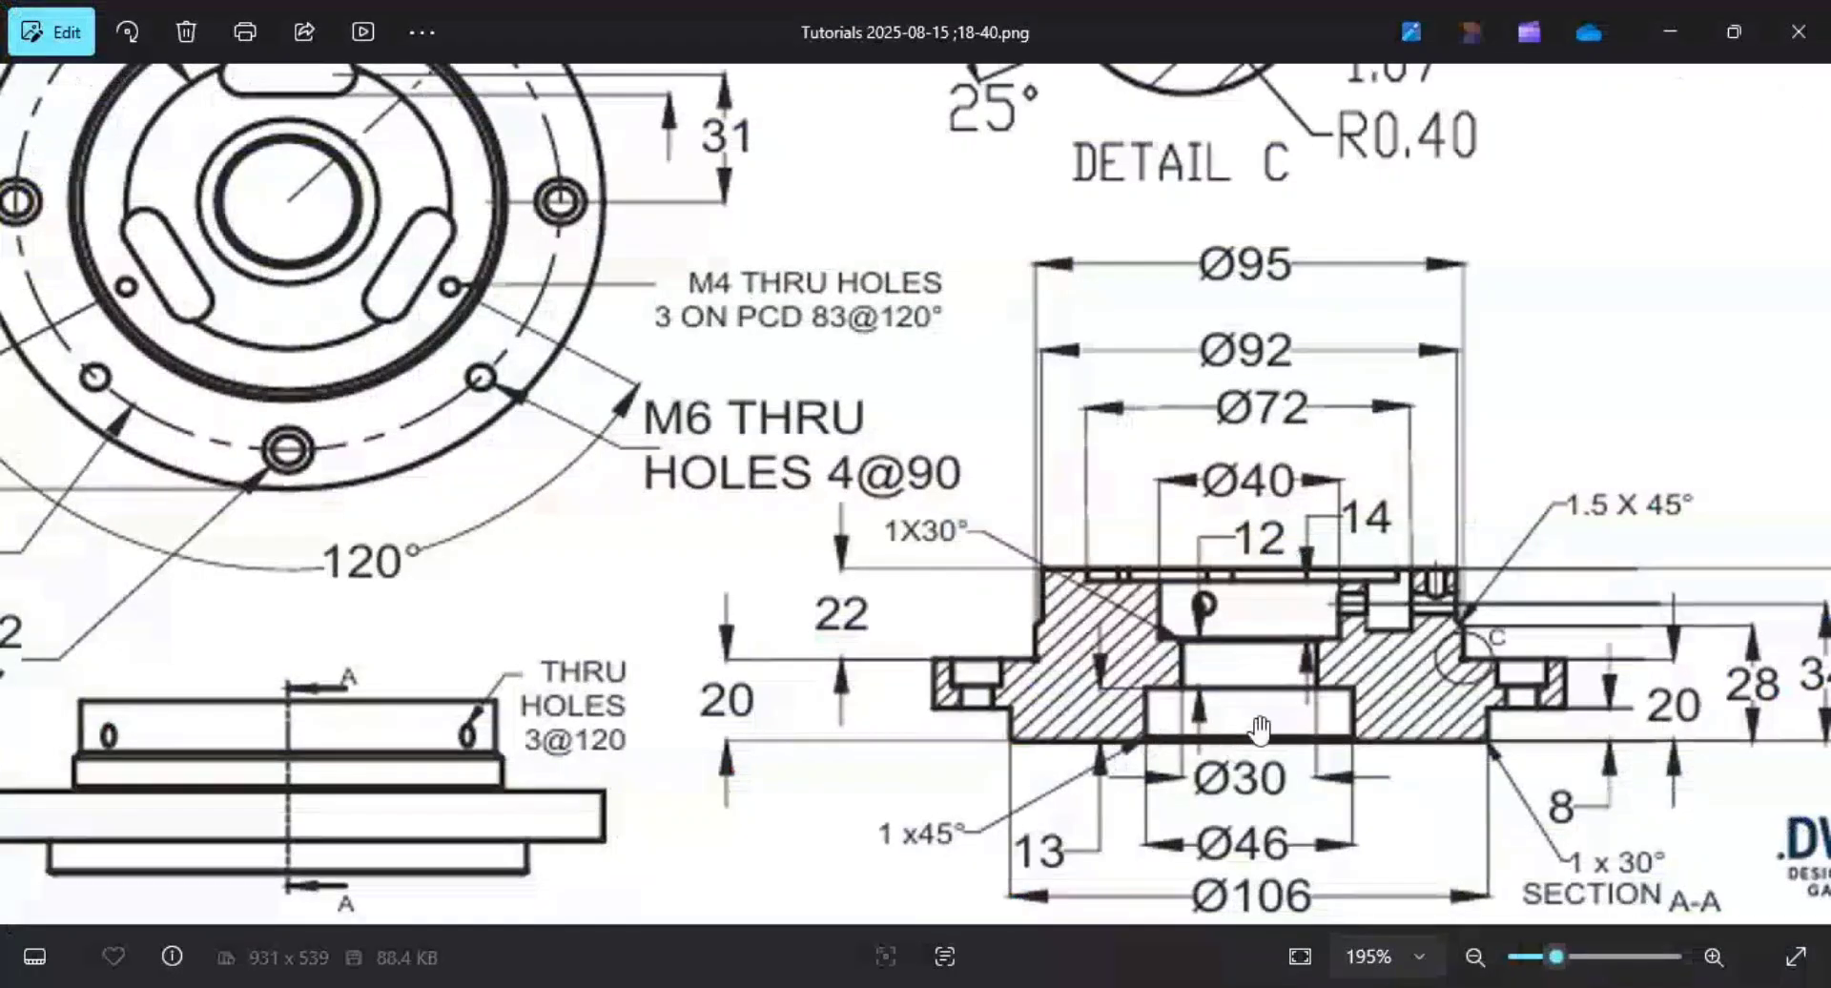
{"action": "key", "text": "alt+Tab"}
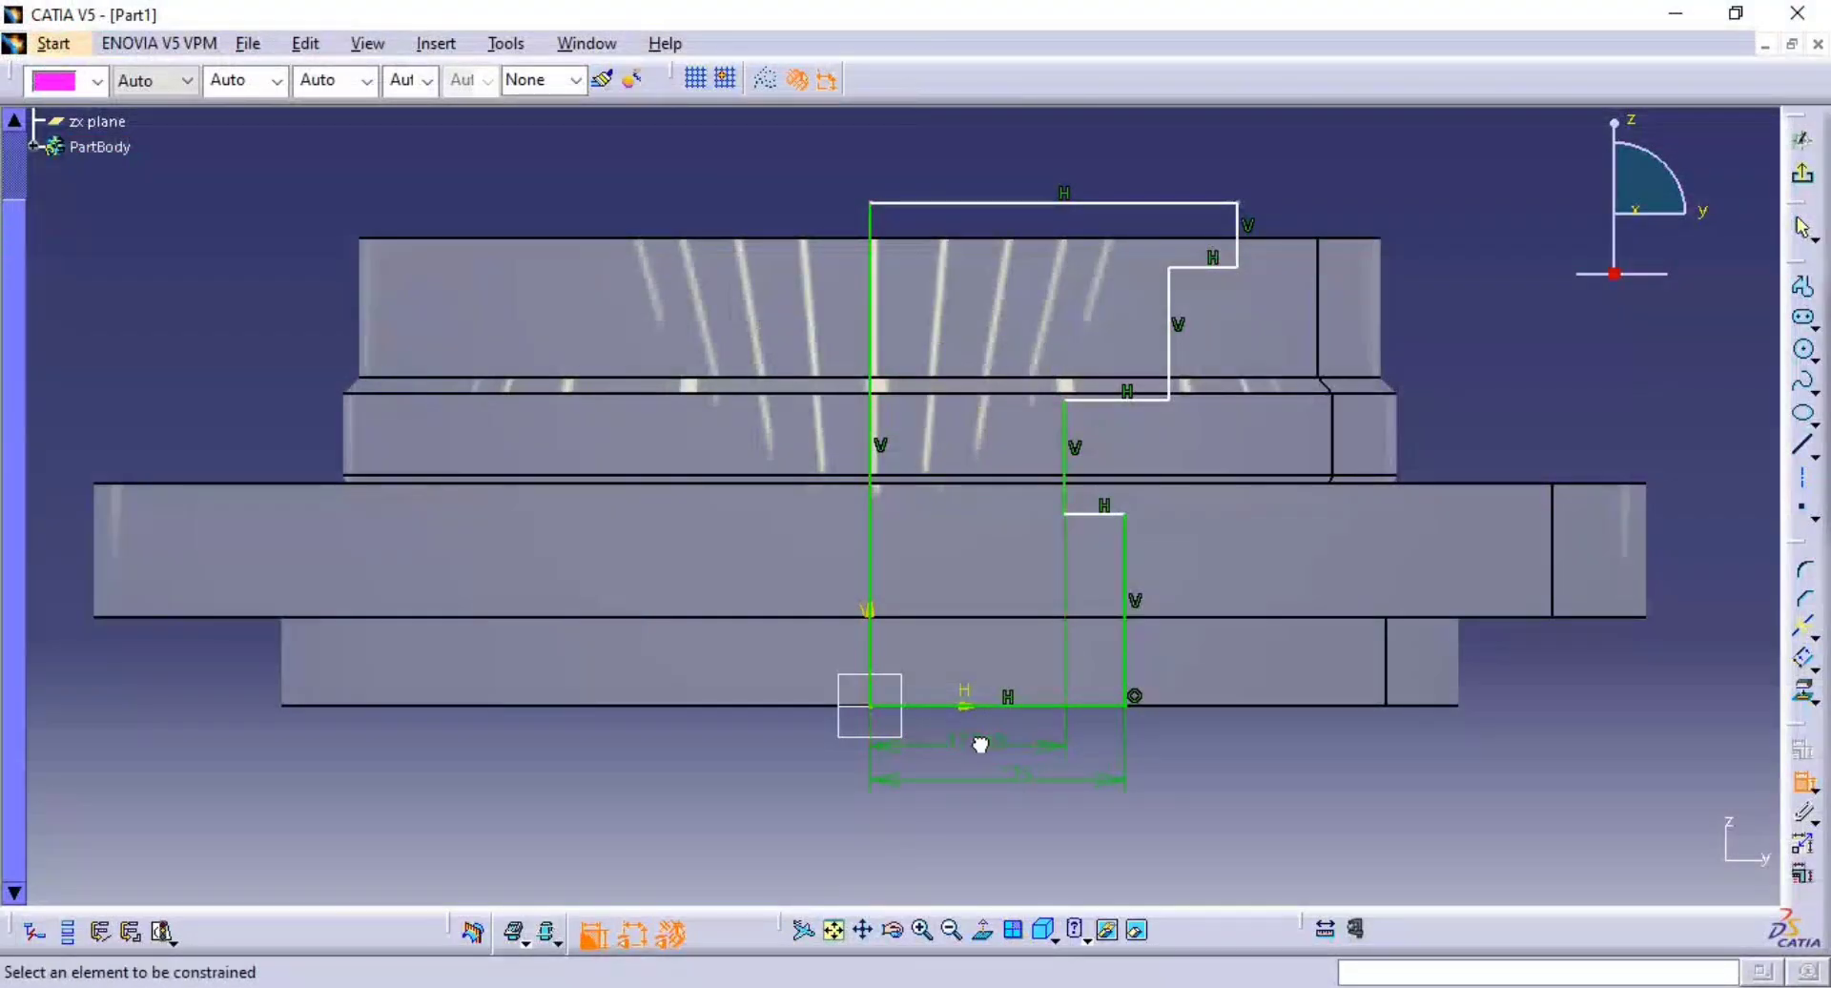
{"action": "double_click", "coordinate": [981, 742]}
{"action": "type", "text": "15"}
{"action": "key", "text": "Return"}
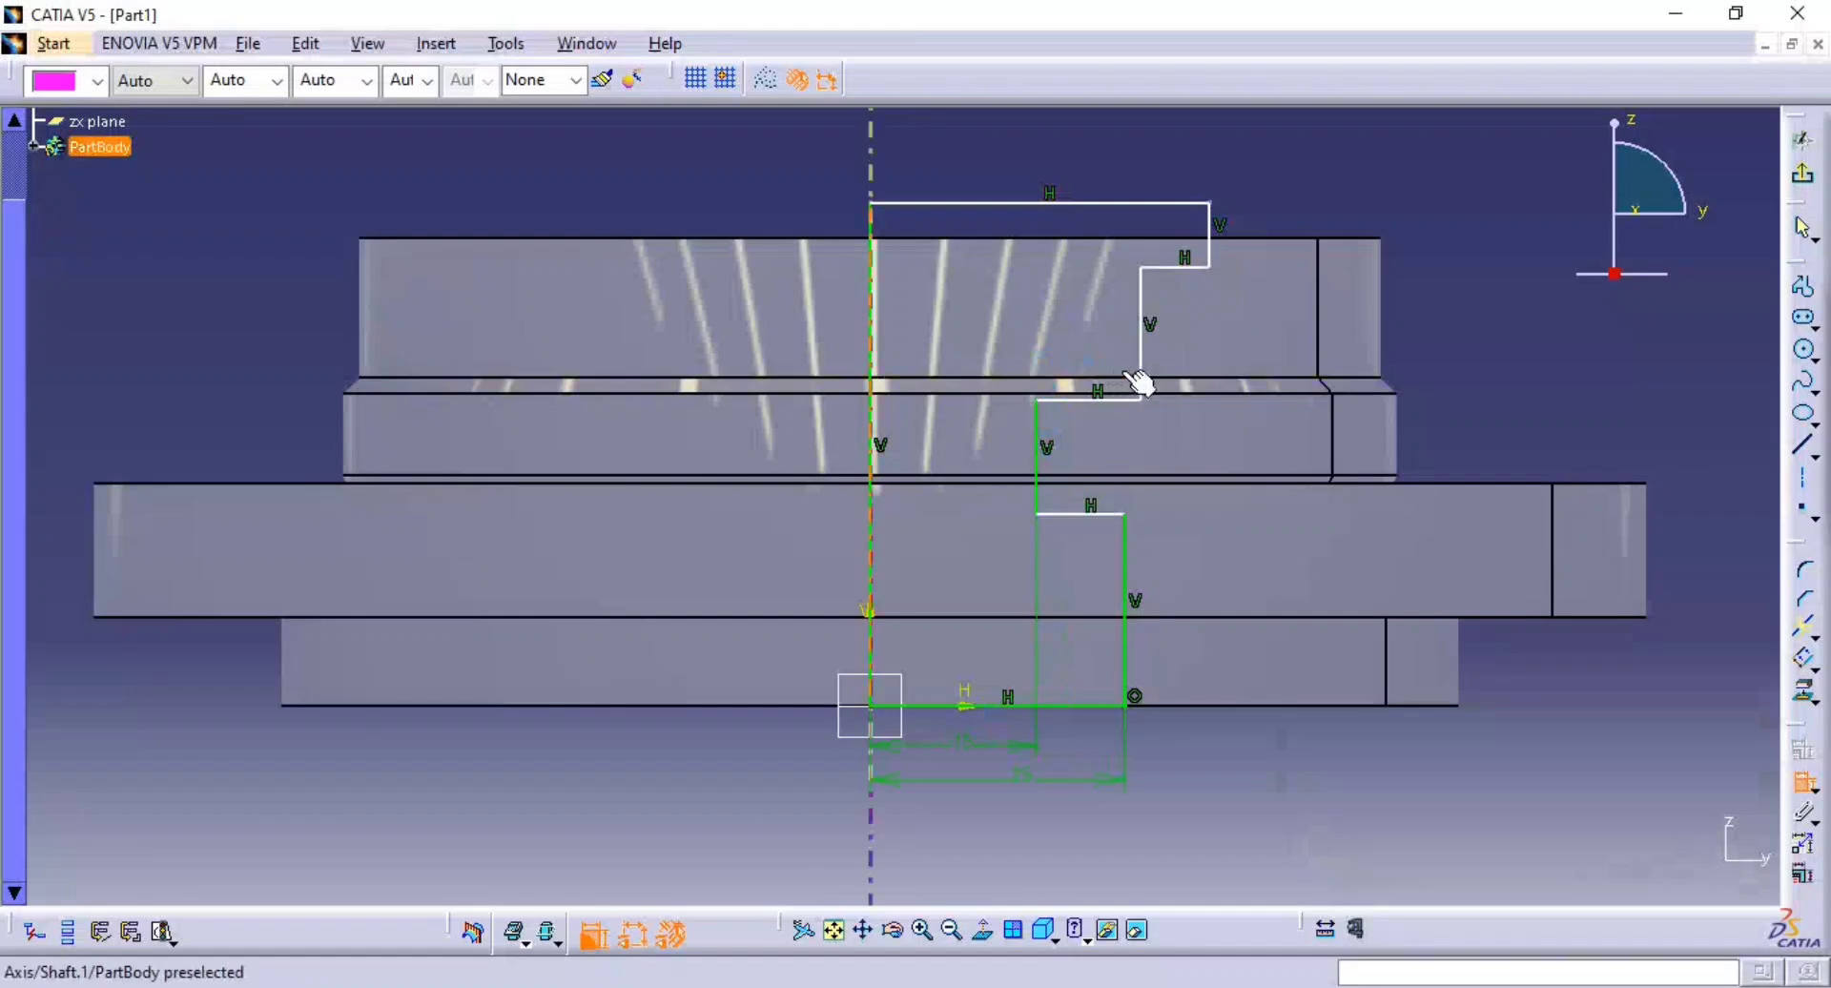
- Constrain the upper bore wall at 20 mm from the axis, following the Ø40 dimension in the drawing
{"action": "left_click", "coordinate": [1143, 343]}
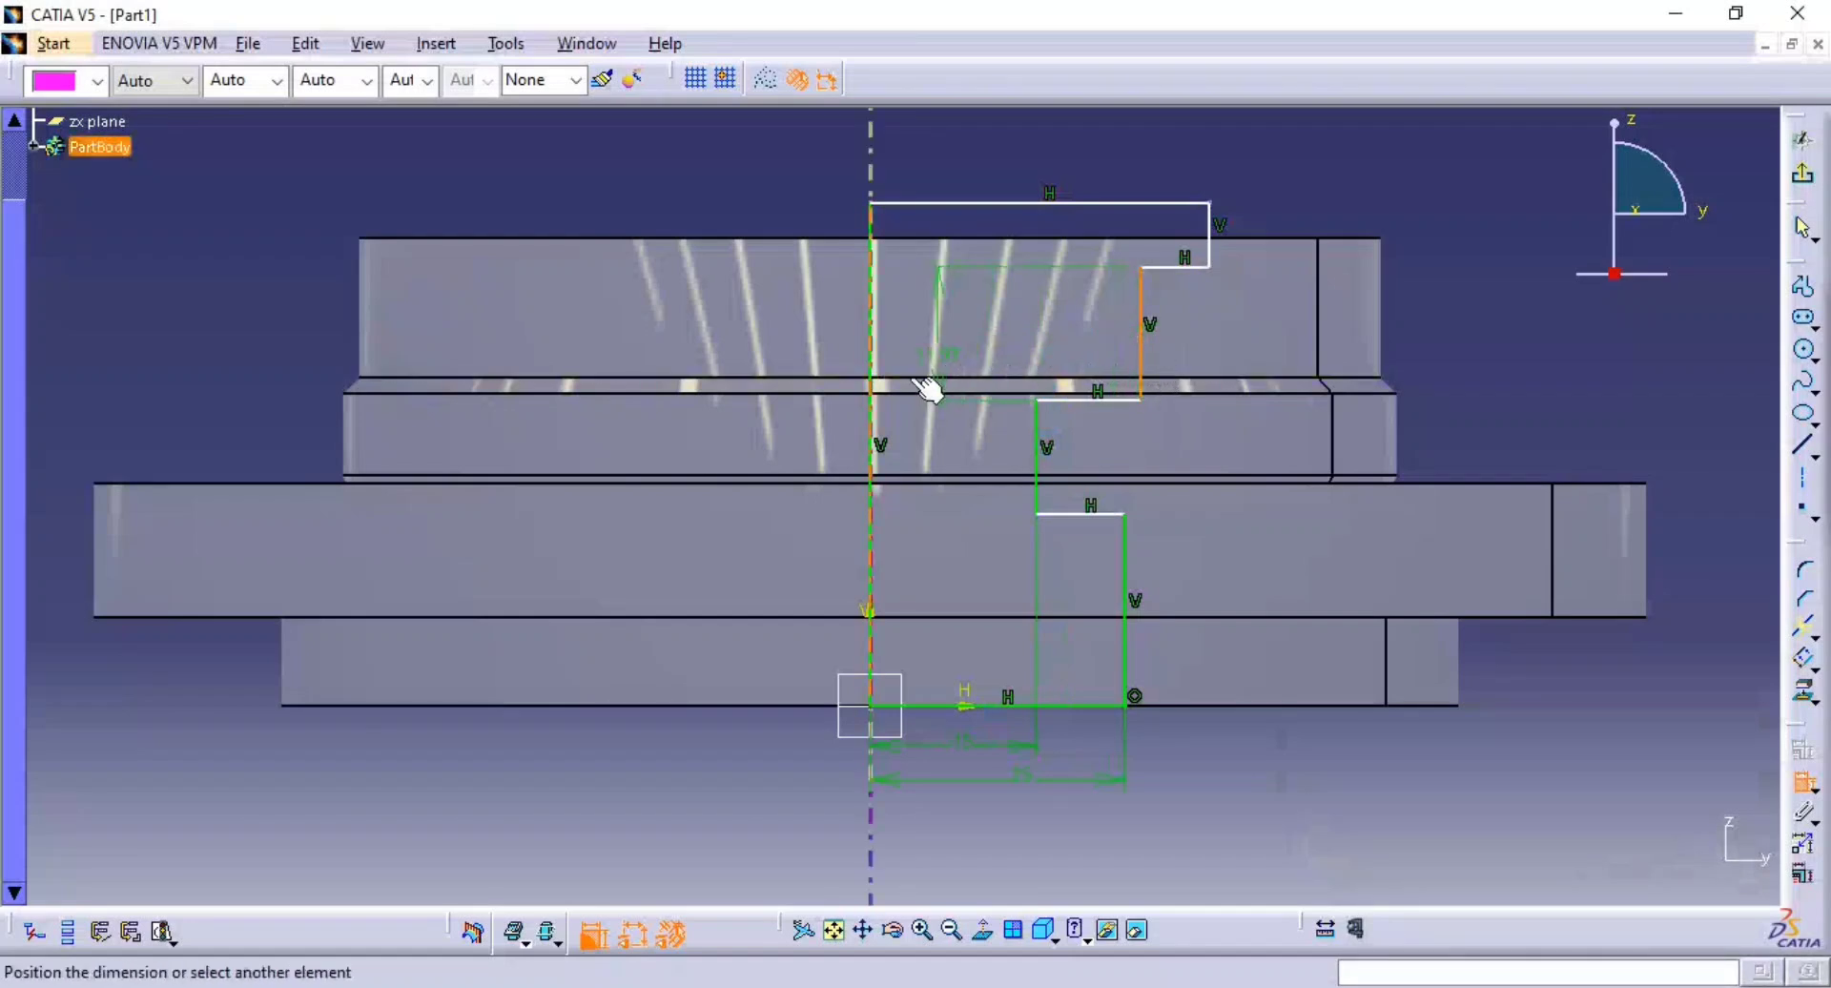
{"action": "left_click", "coordinate": [872, 434]}
{"action": "left_click", "coordinate": [964, 175]}
{"action": "key", "text": "alt+Tab"}
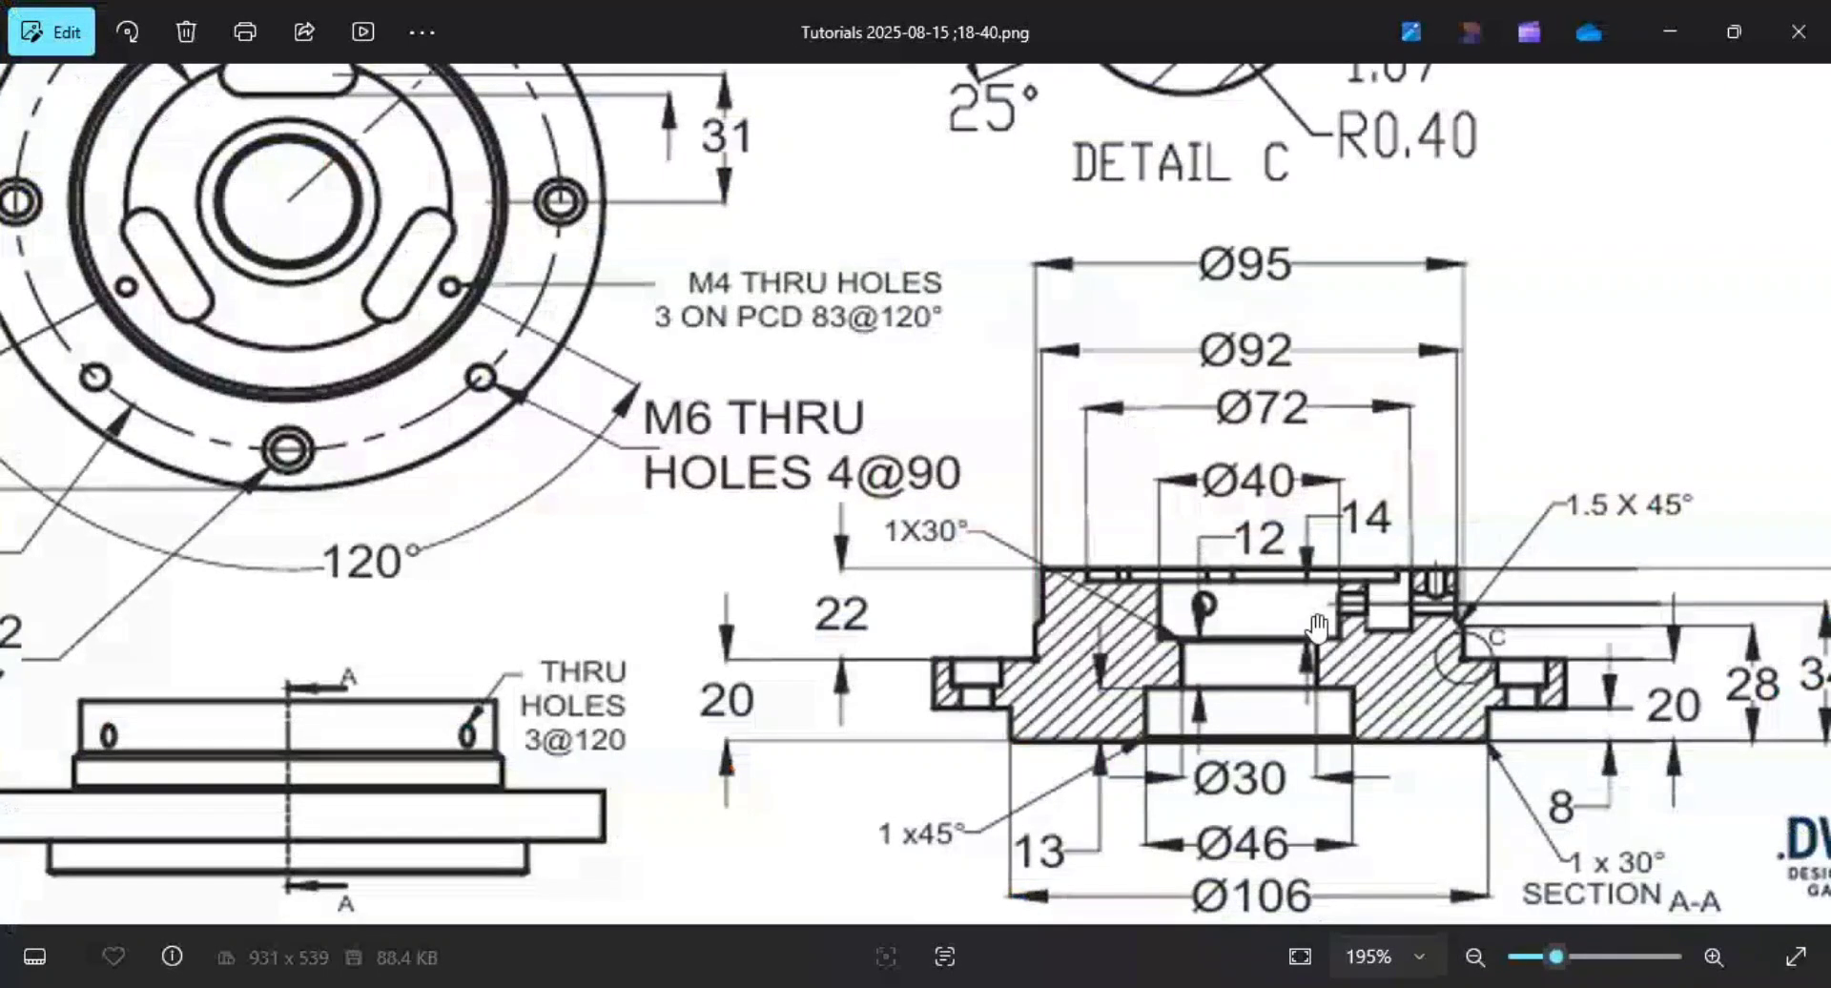
{"action": "key", "text": "alt+Tab"}
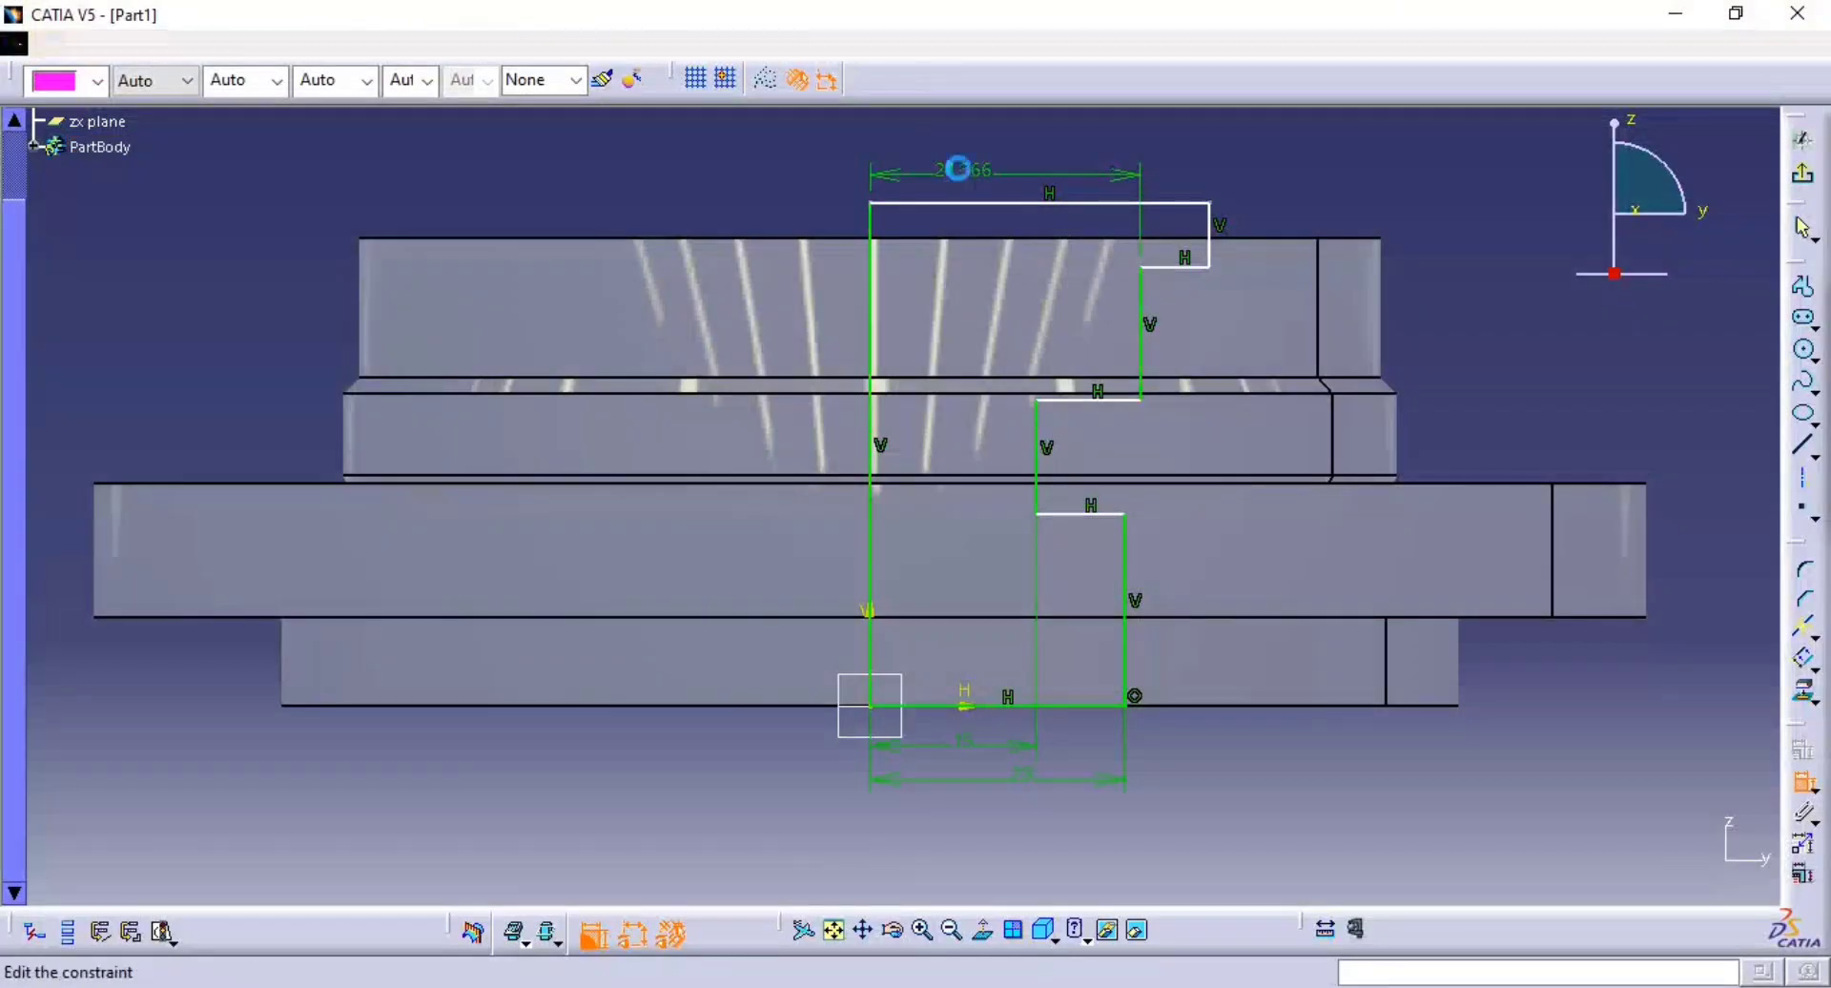
{"action": "double_click", "coordinate": [958, 170]}
{"action": "key", "text": "Return"}
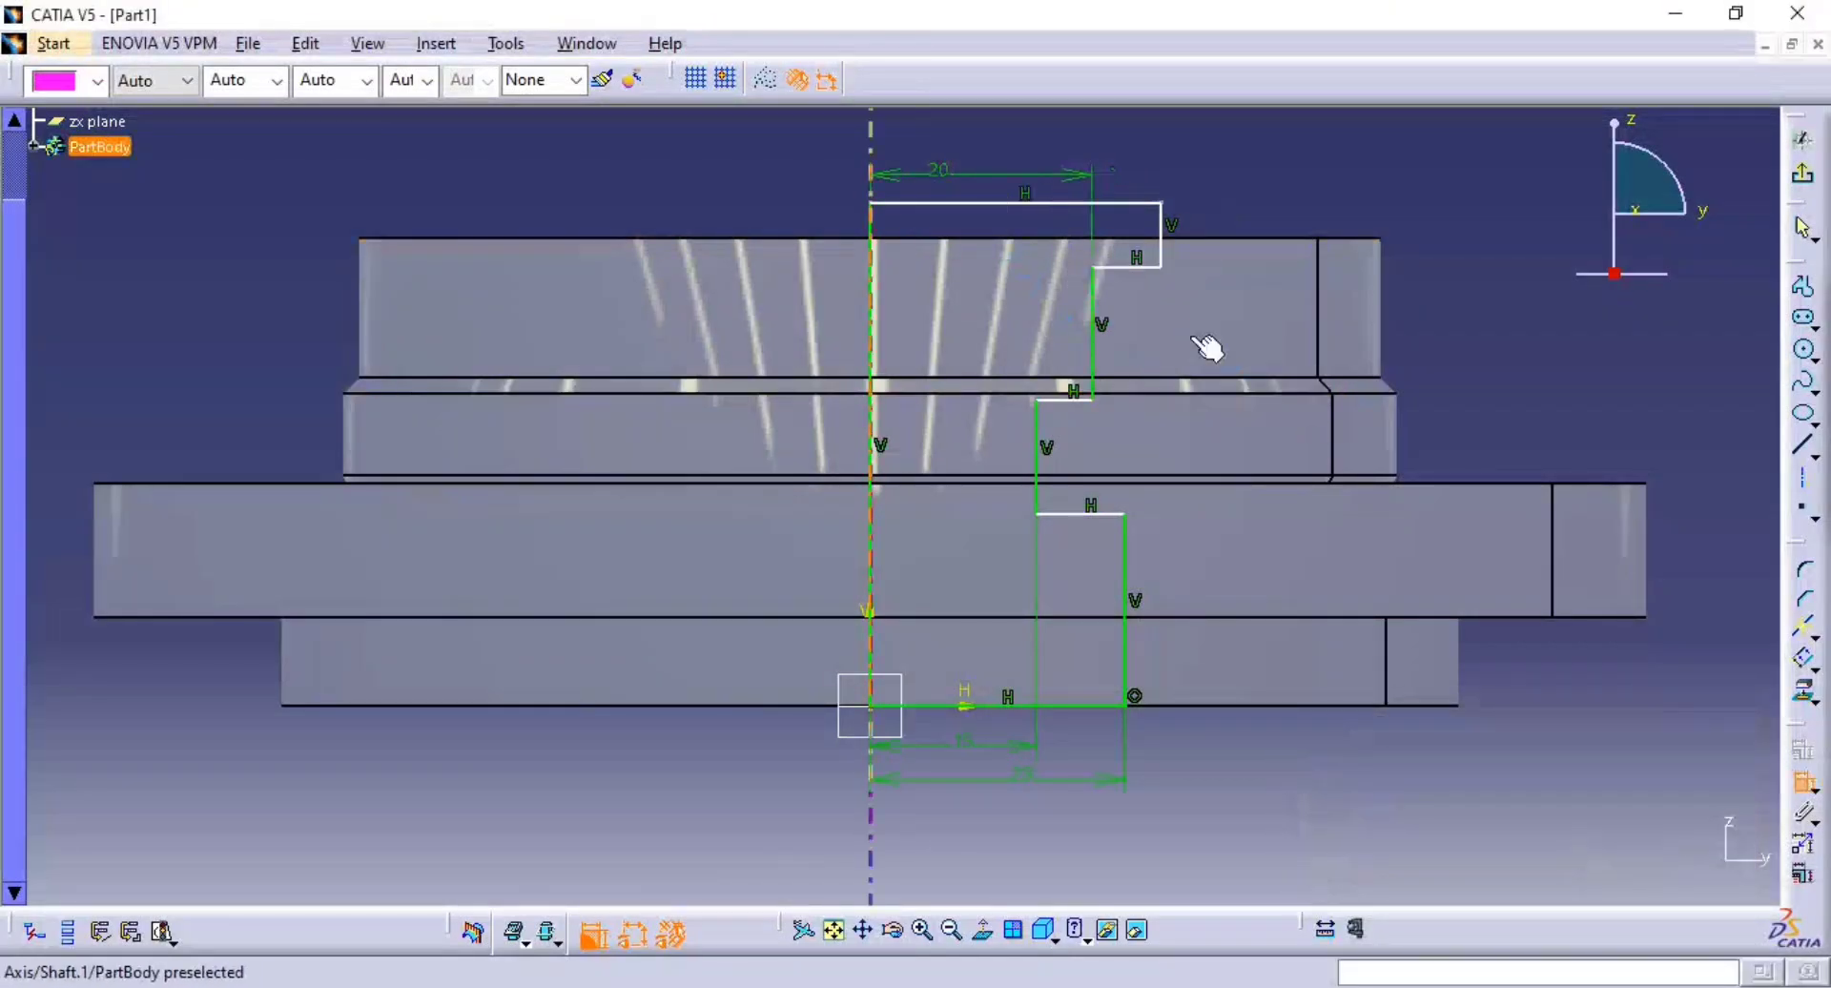
- Constrain the topmost, outermost vertical line of the bore profile at 36 mm from the axis
{"action": "middle_click_drag", "start_coordinate": [1193, 340], "coordinate": [1188, 452]}
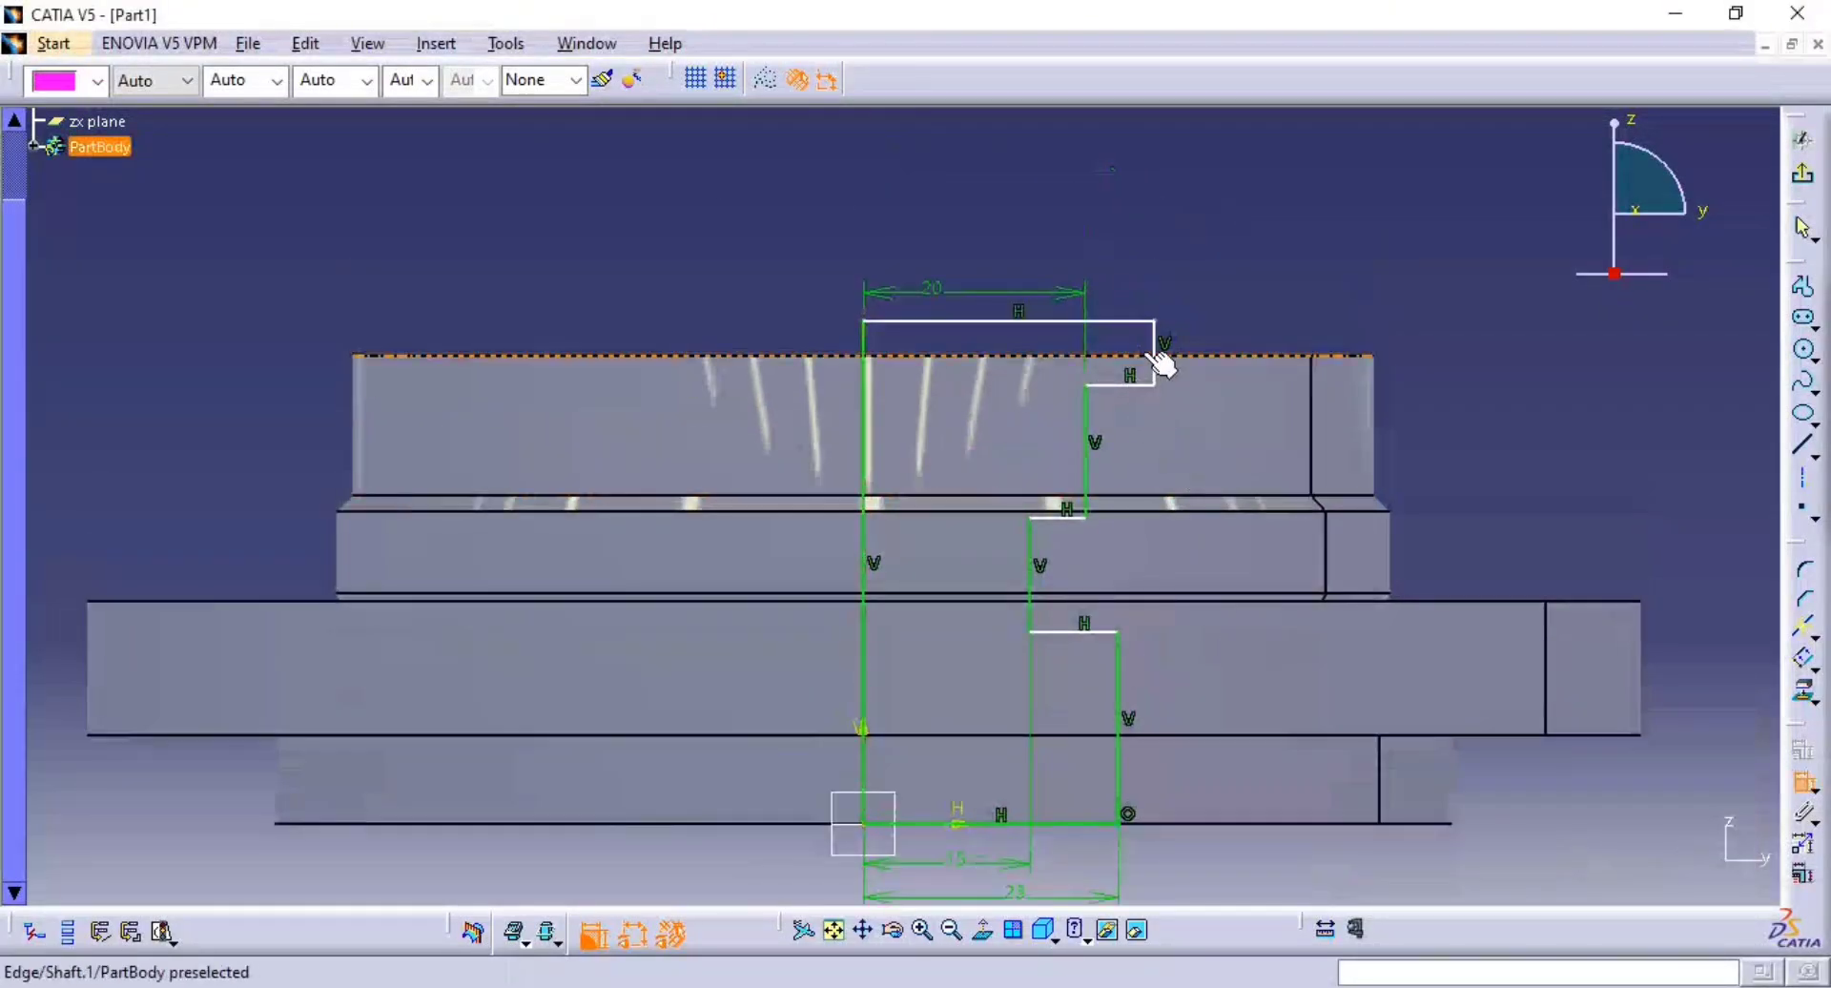
{"action": "left_click", "coordinate": [1155, 355]}
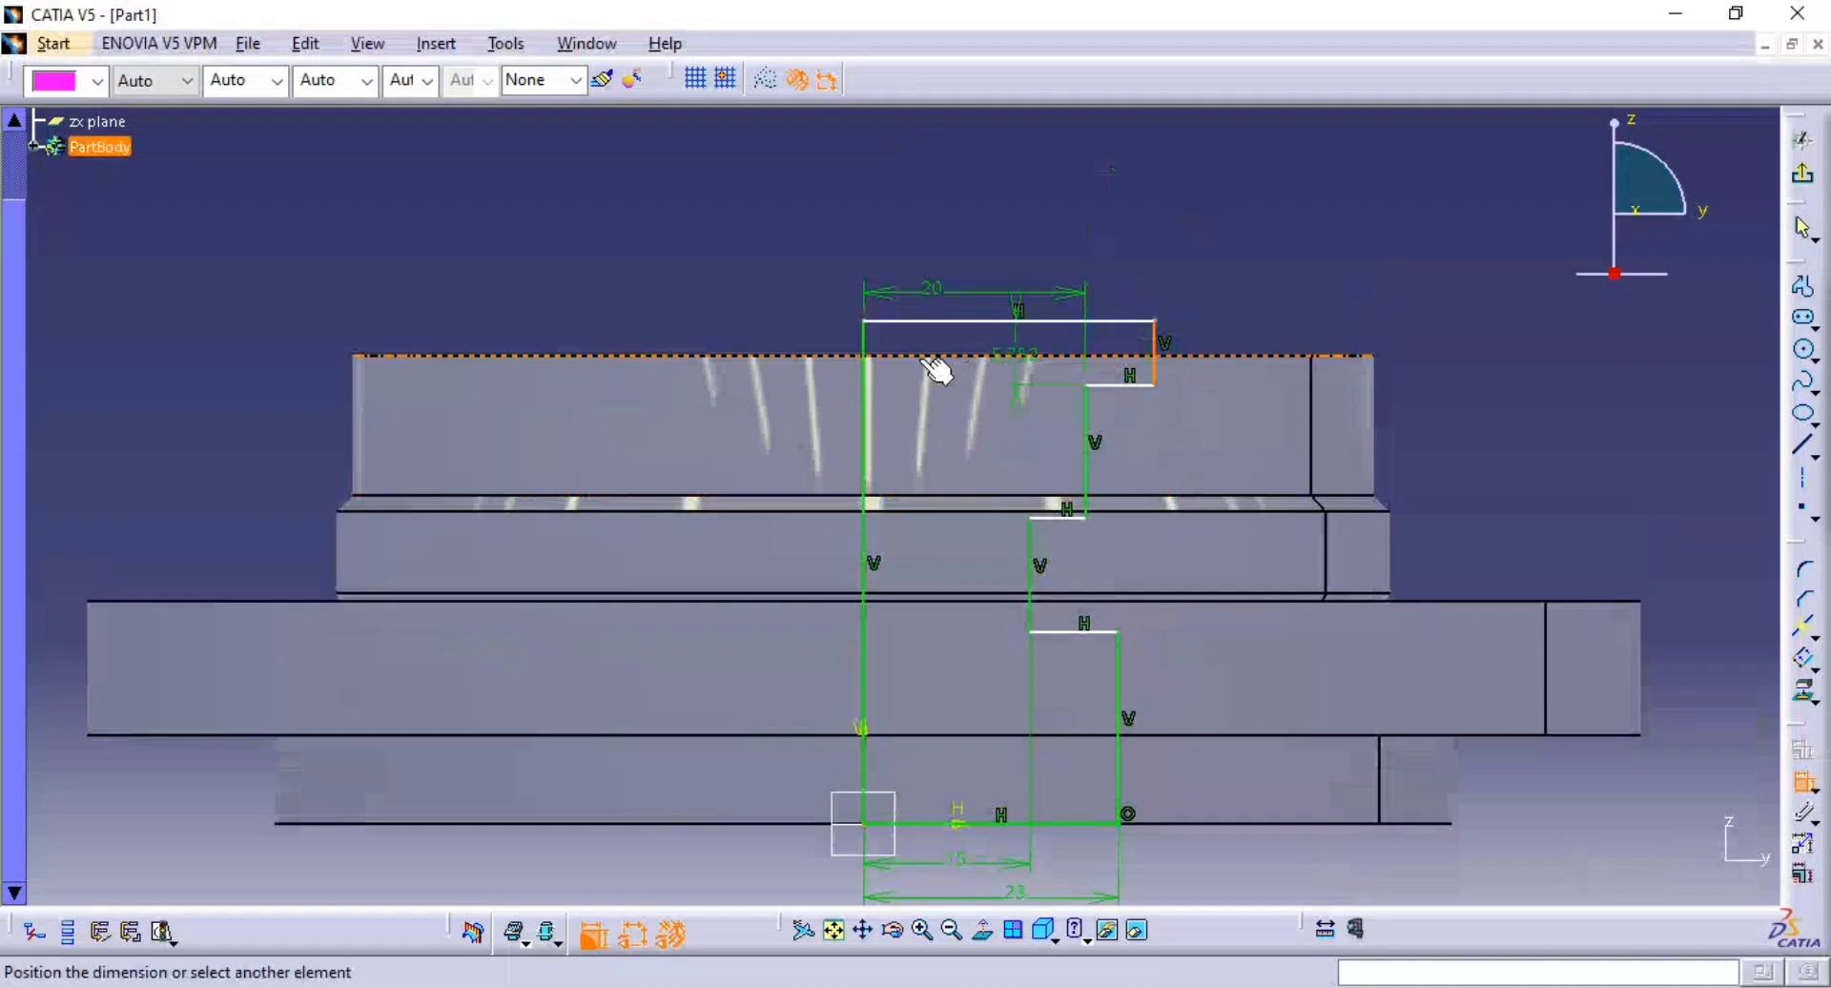
{"action": "left_click", "coordinate": [866, 391]}
{"action": "left_click", "coordinate": [950, 208]}
{"action": "double_click", "coordinate": [947, 220]}
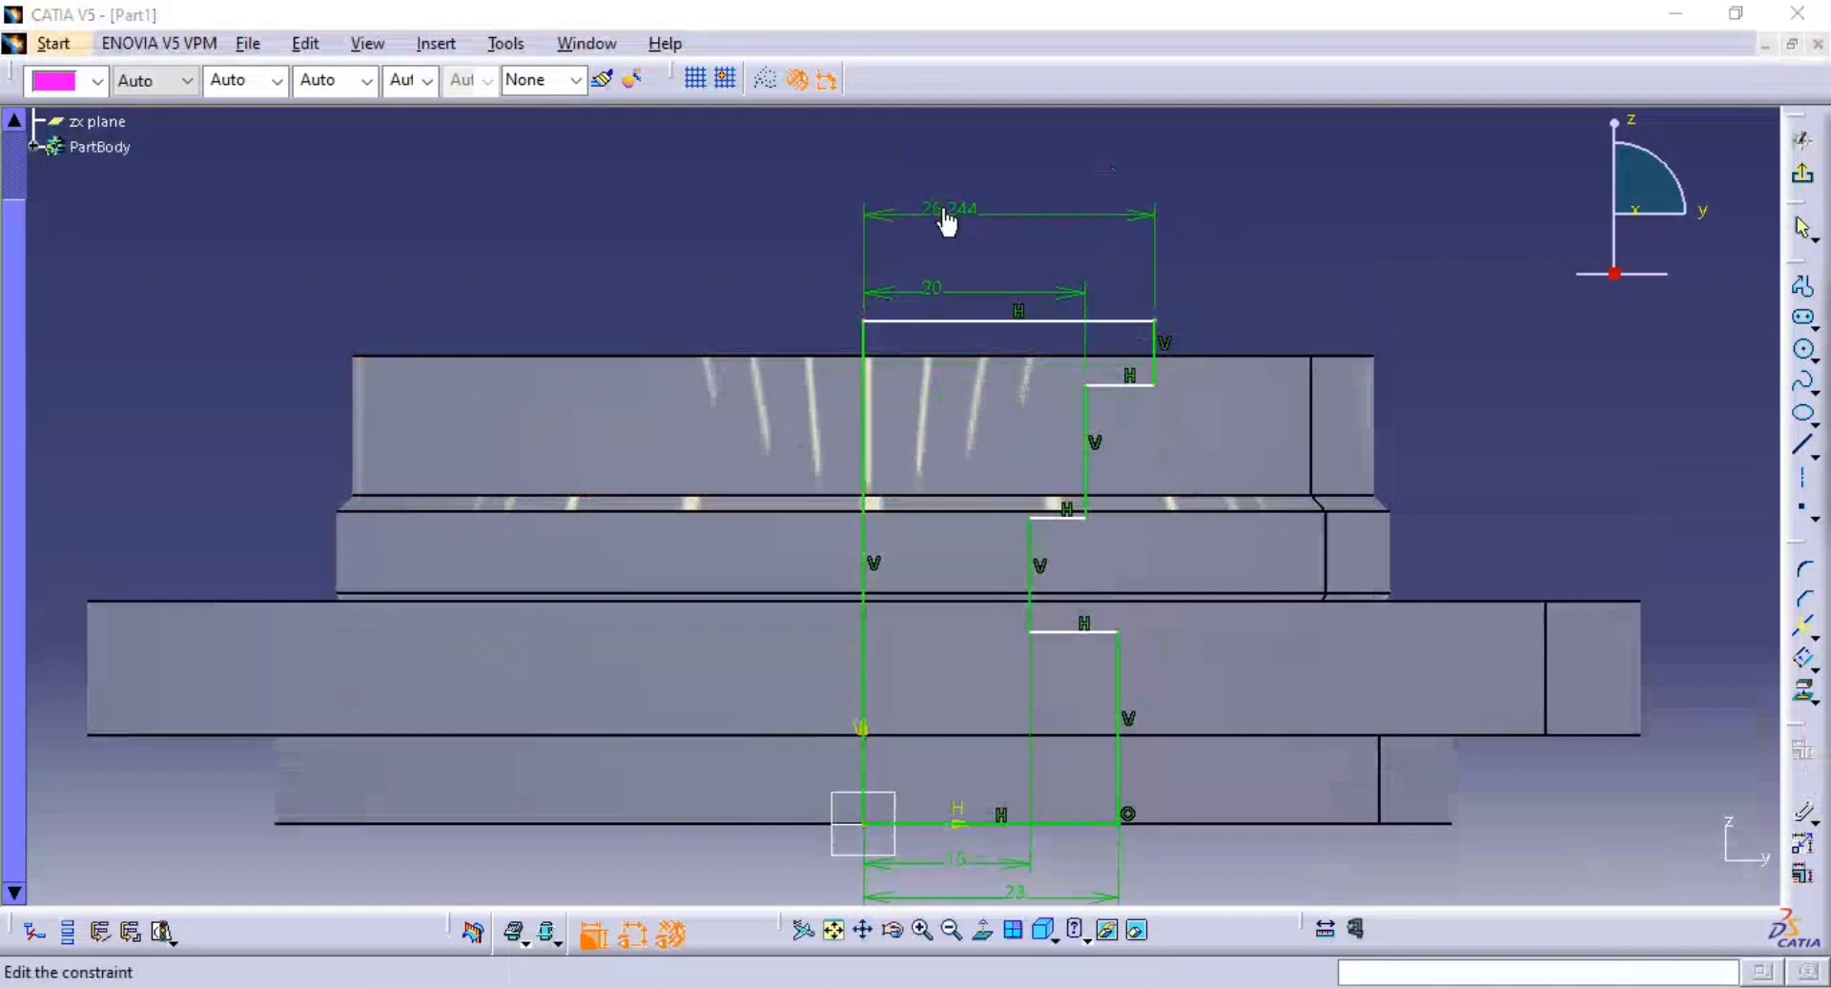
{"action": "type", "text": "36"}
{"action": "key", "text": "Return"}
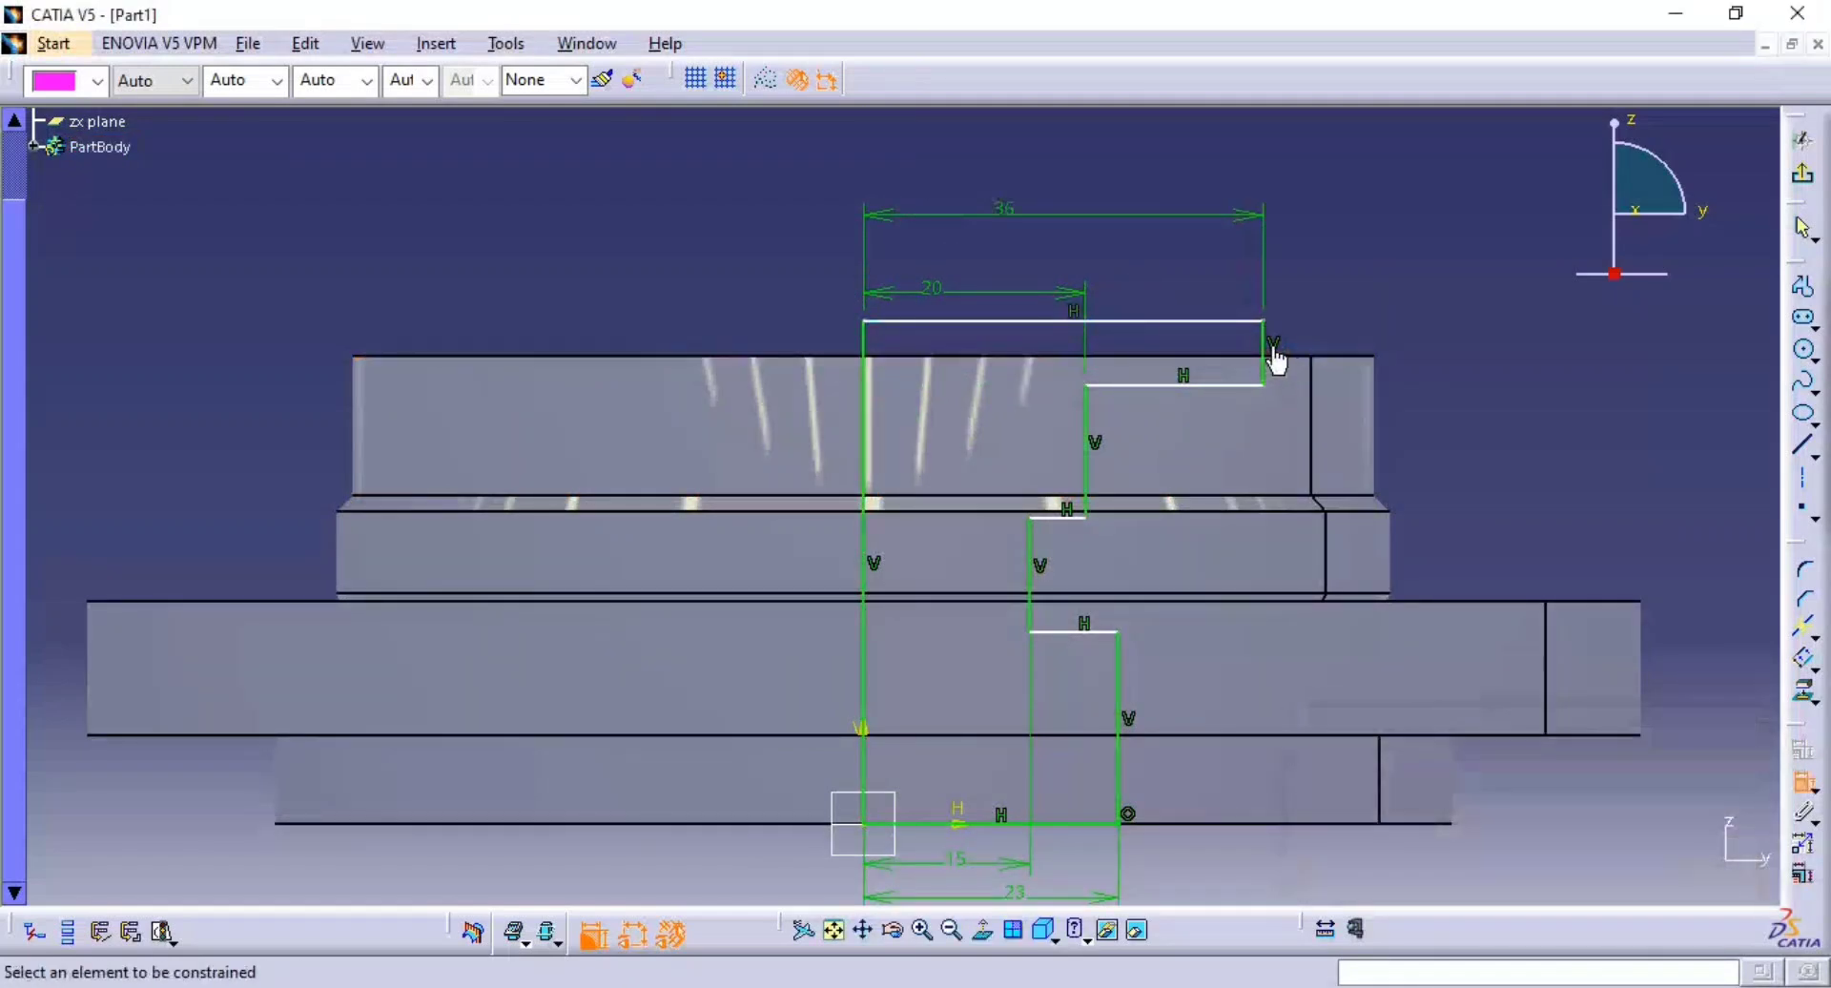
- Check the bottom bore's depth in section A-A and constrain the lowest vertical wall's length to 13 mm
{"action": "middle_click_drag", "start_coordinate": [1271, 368], "coordinate": [1269, 465]}
{"action": "key", "text": "alt+Tab"}
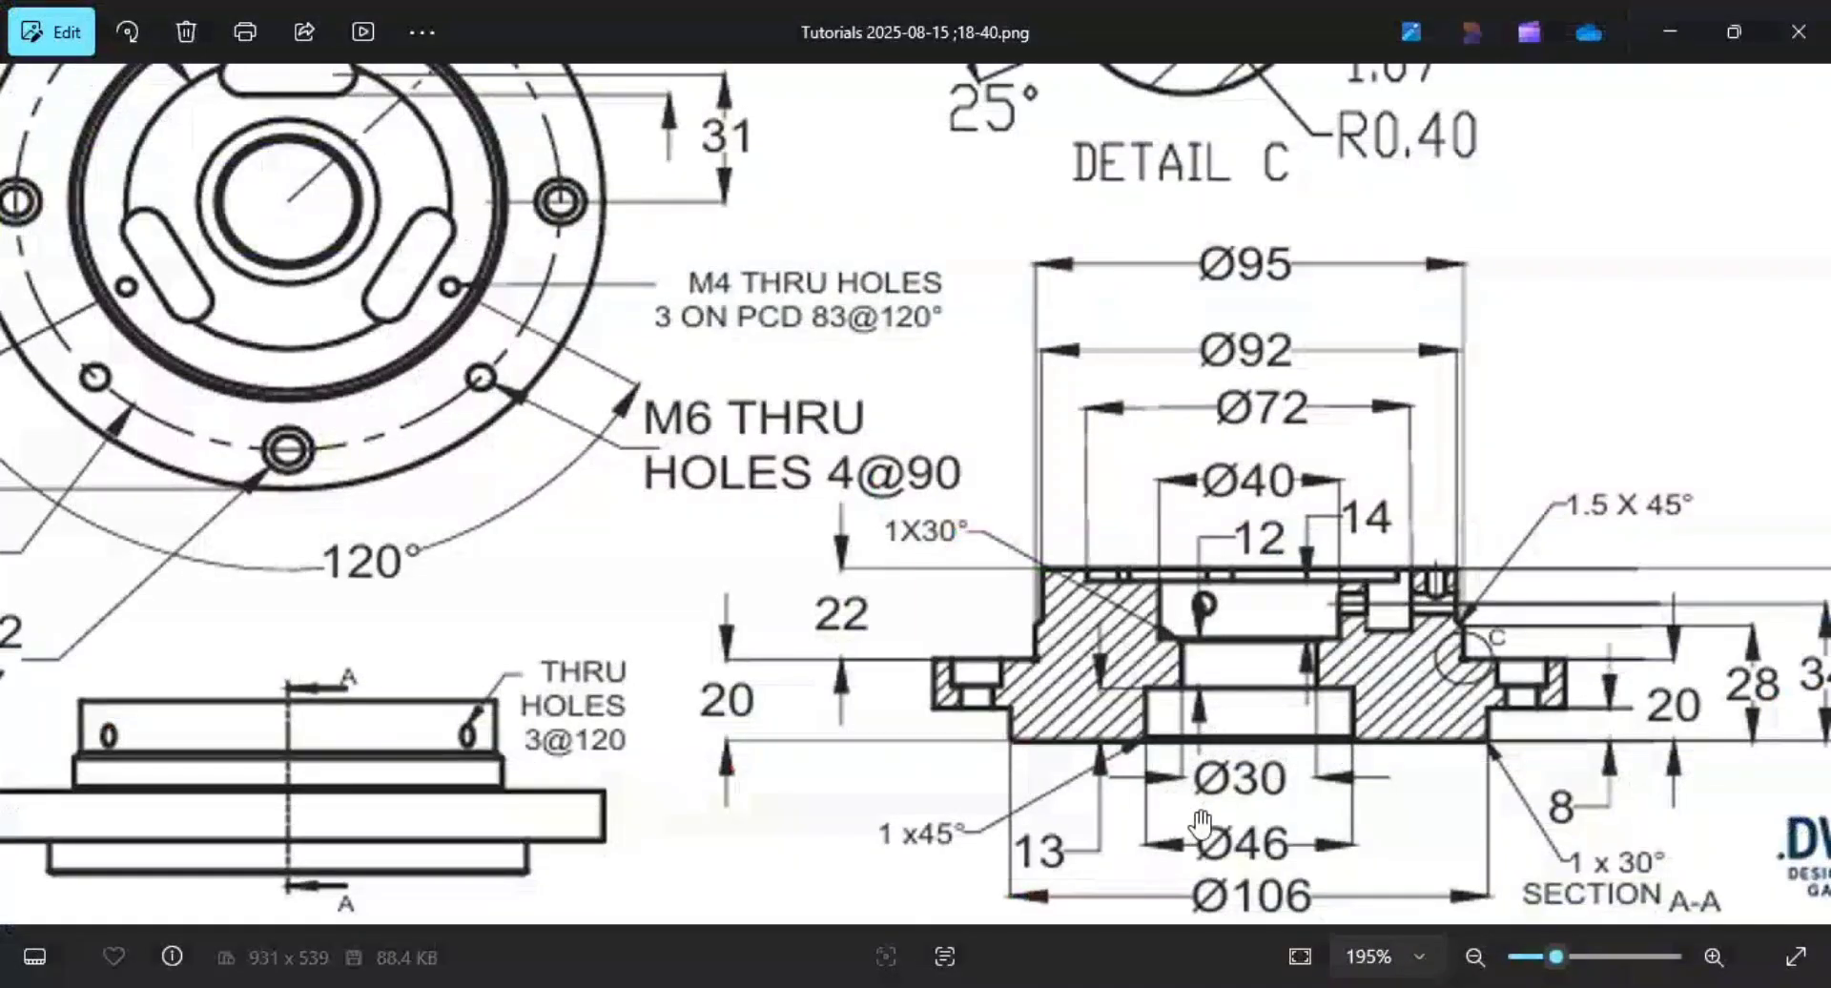
{"action": "key", "text": "alt+Tab"}
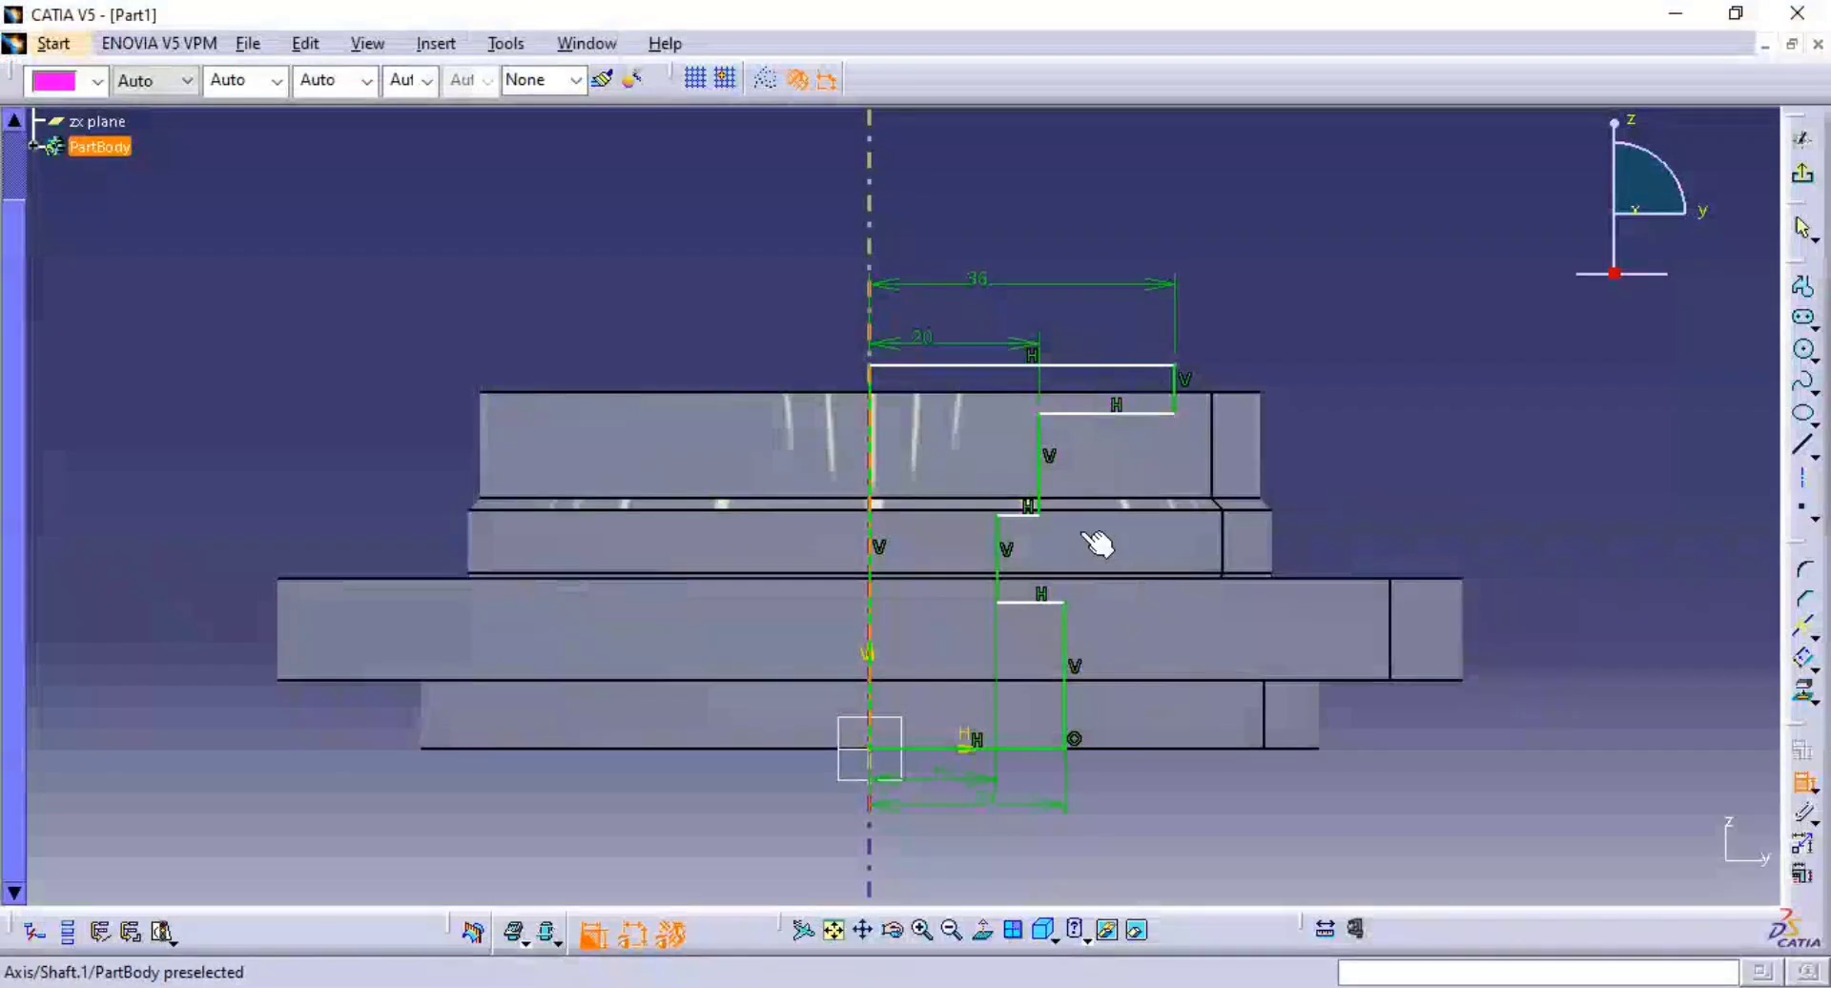
{"action": "left_click", "coordinate": [1066, 689]}
{"action": "left_click", "coordinate": [1543, 683]}
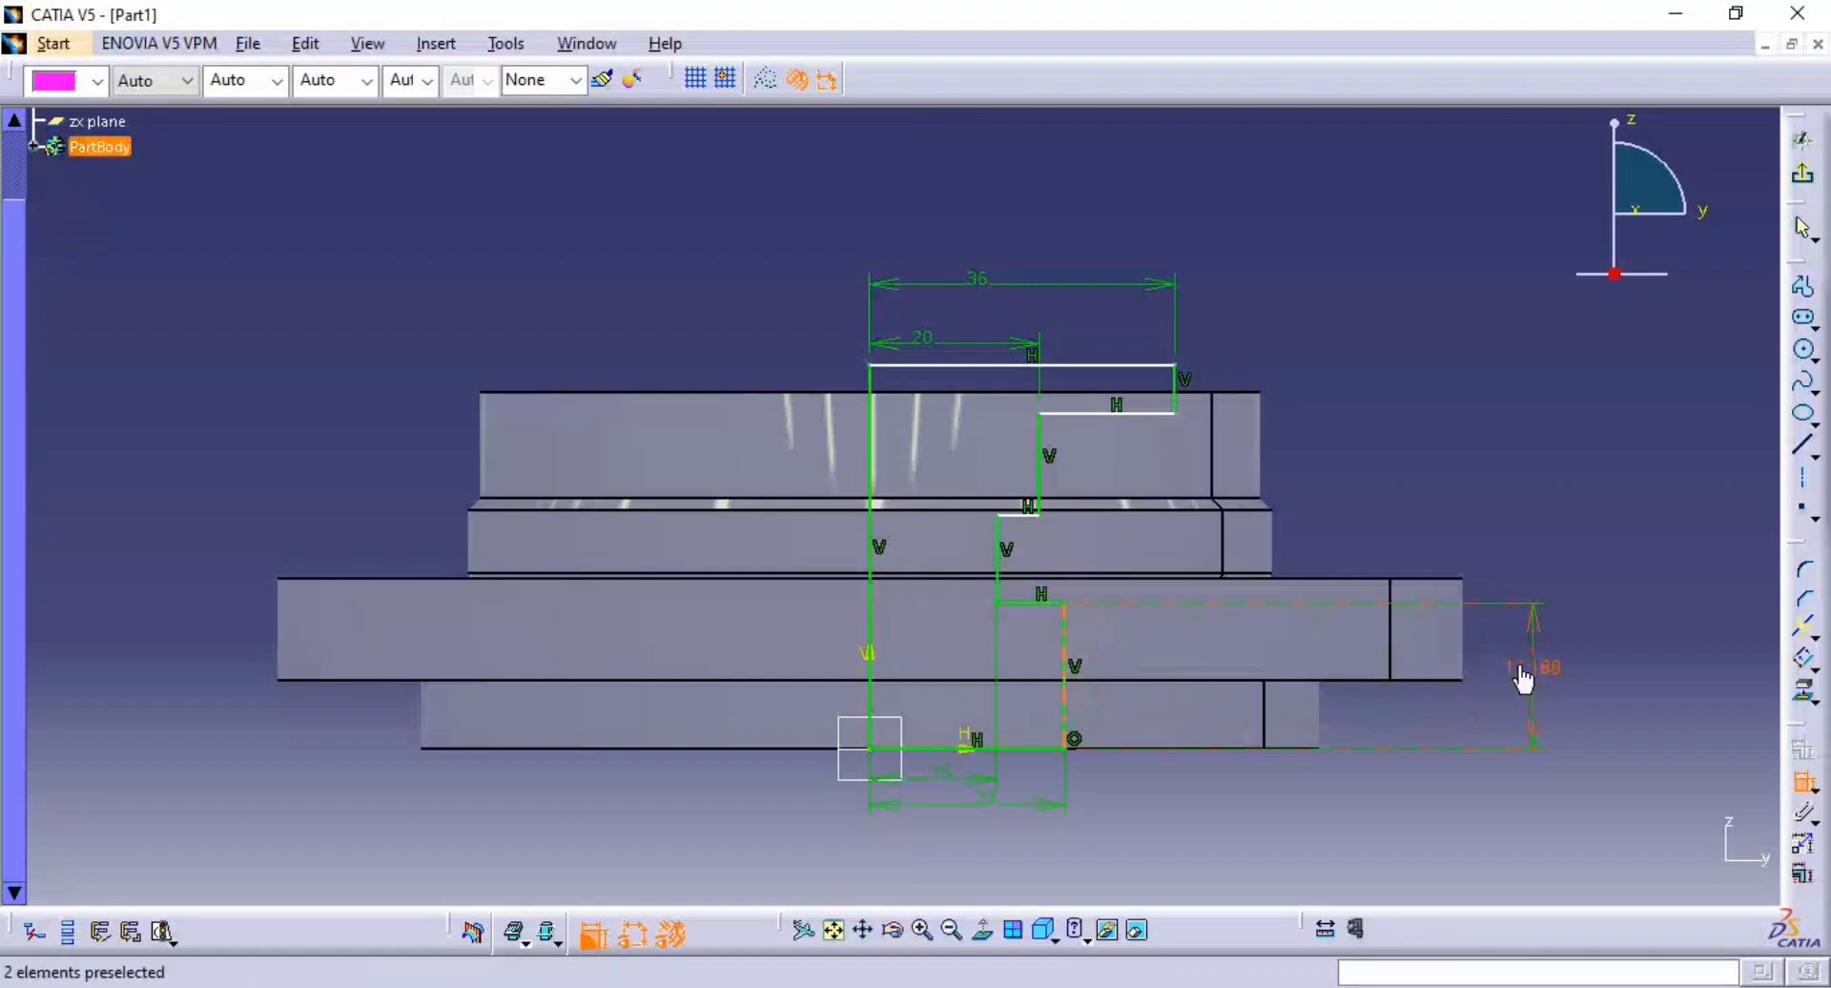
{"action": "double_click", "coordinate": [1526, 667]}
{"action": "type", "text": "13mm"}
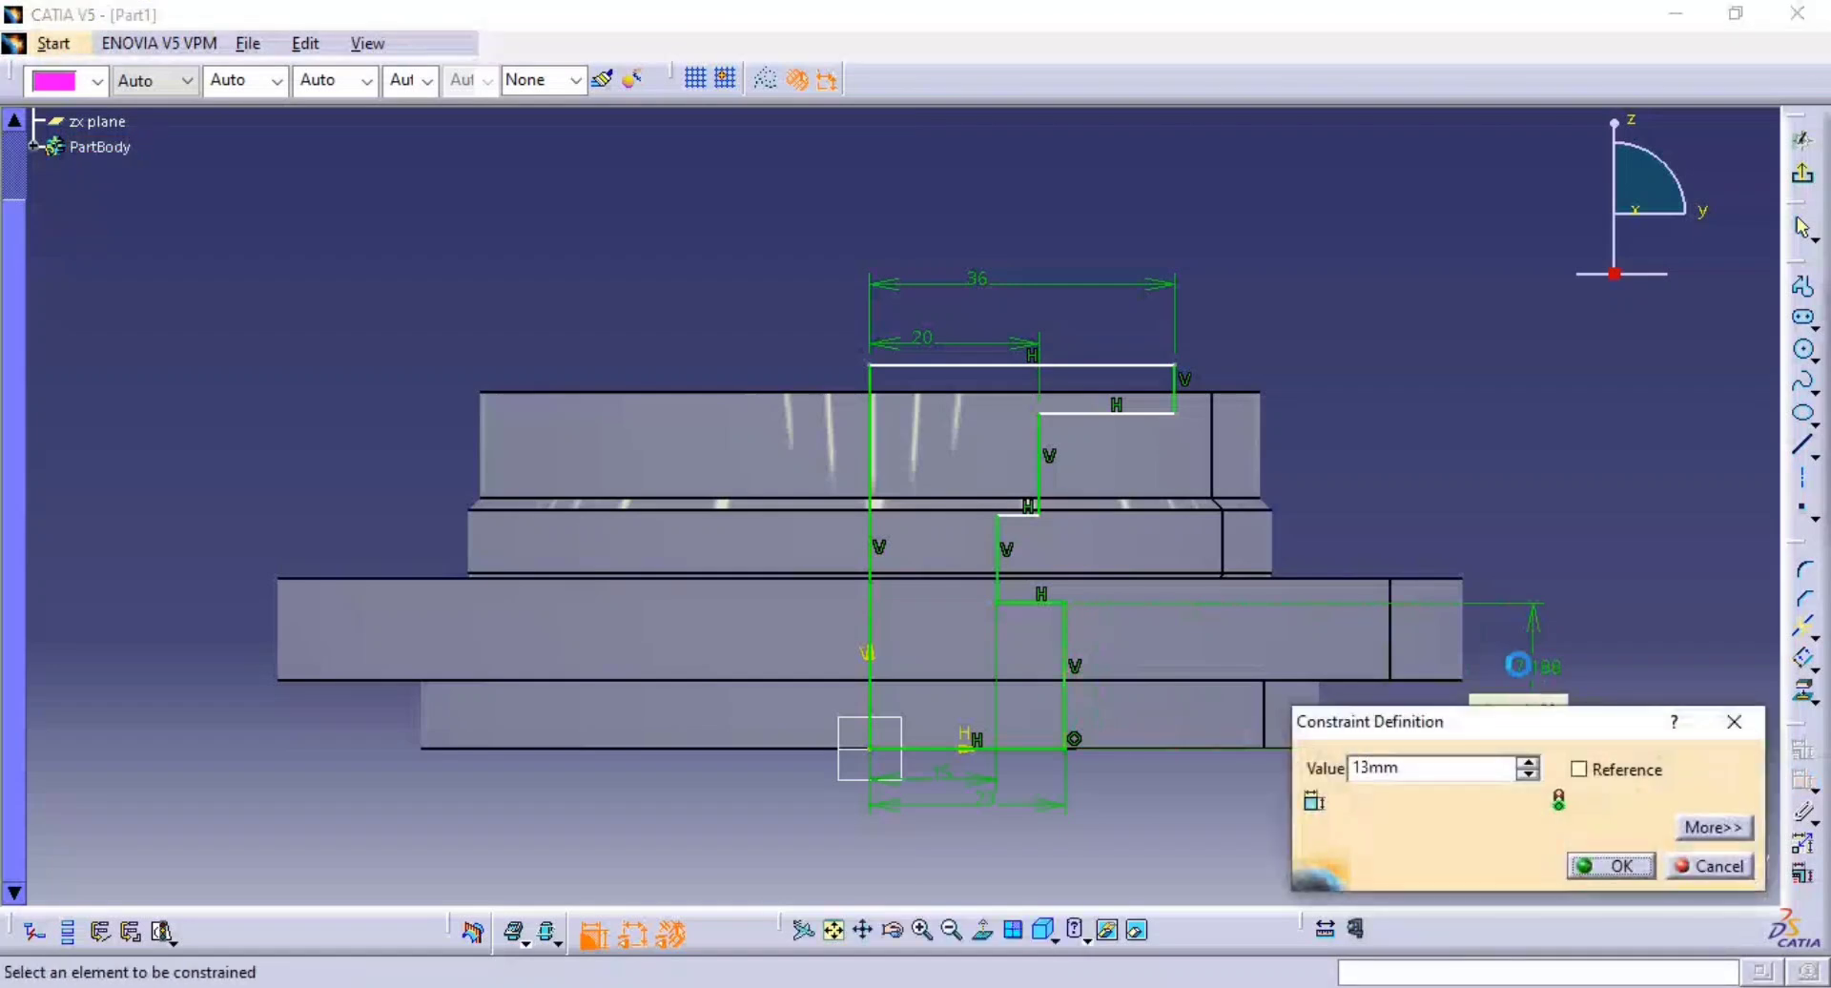
{"action": "key", "text": "Return"}
- Dimension the length of the middle bore wall and set it to 12 mm as in the drawing
{"action": "left_click", "coordinate": [1000, 601]}
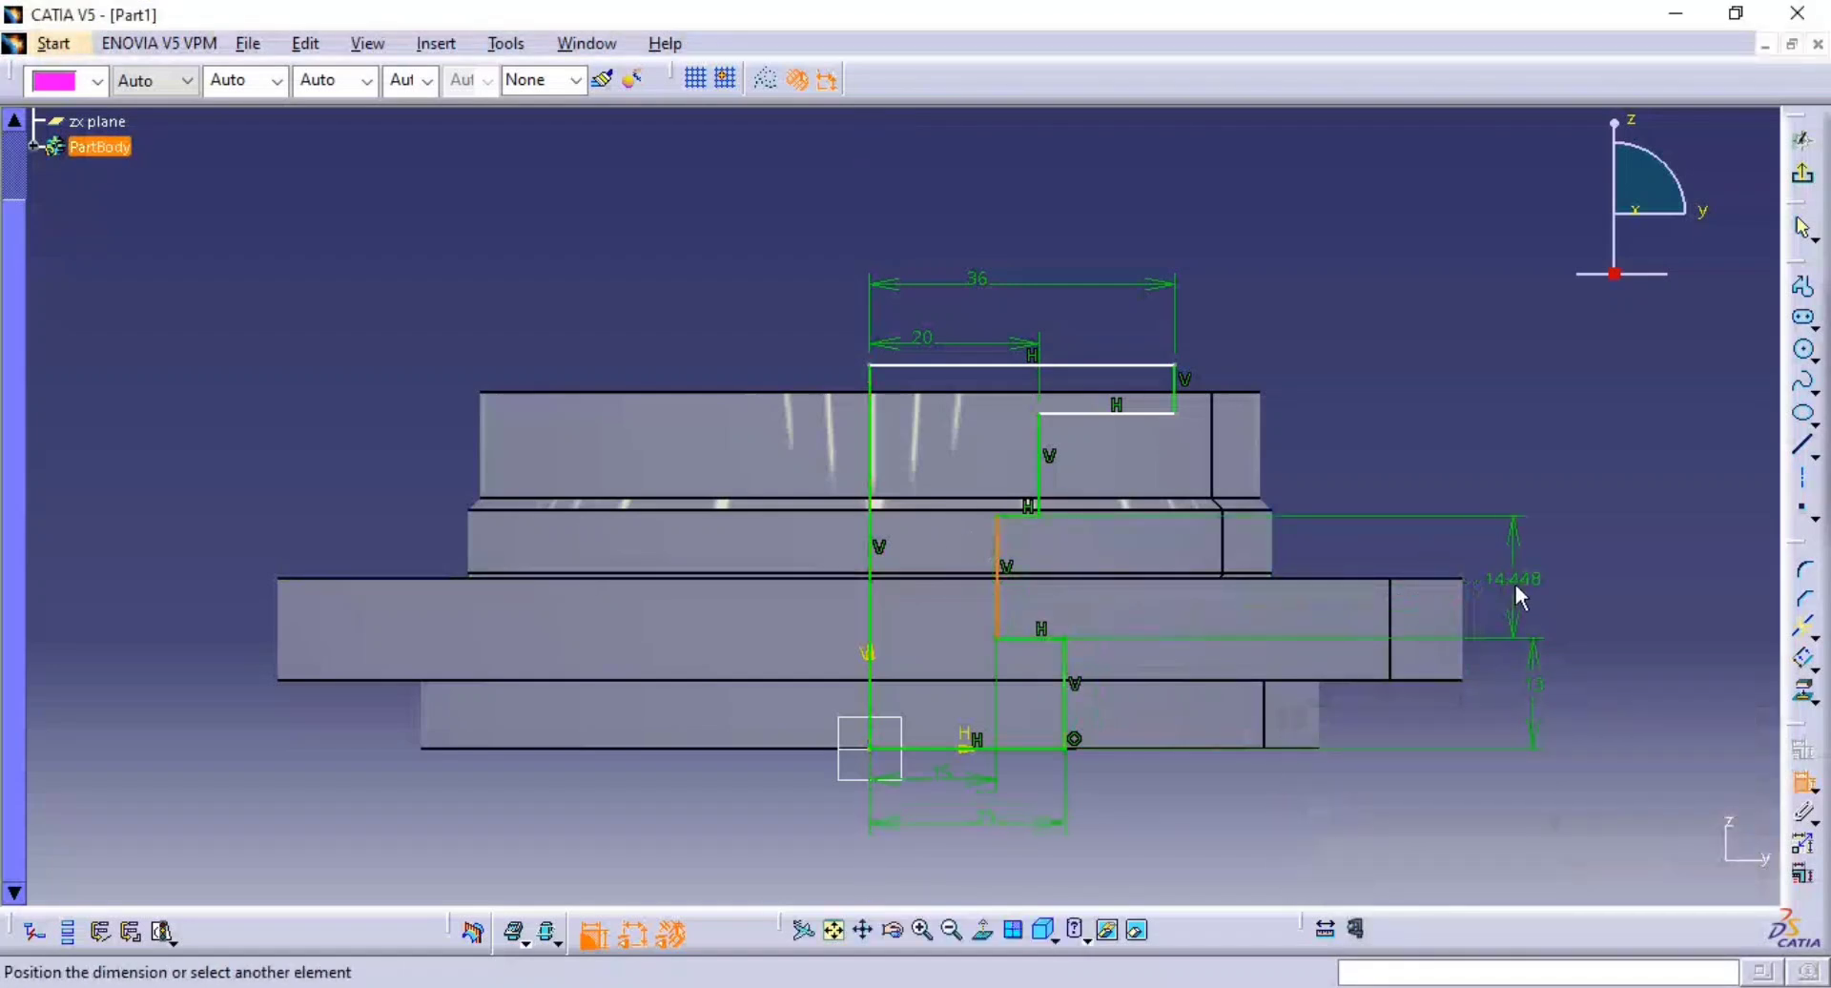
{"action": "left_click", "coordinate": [1520, 597]}
{"action": "key", "text": "alt+Tab"}
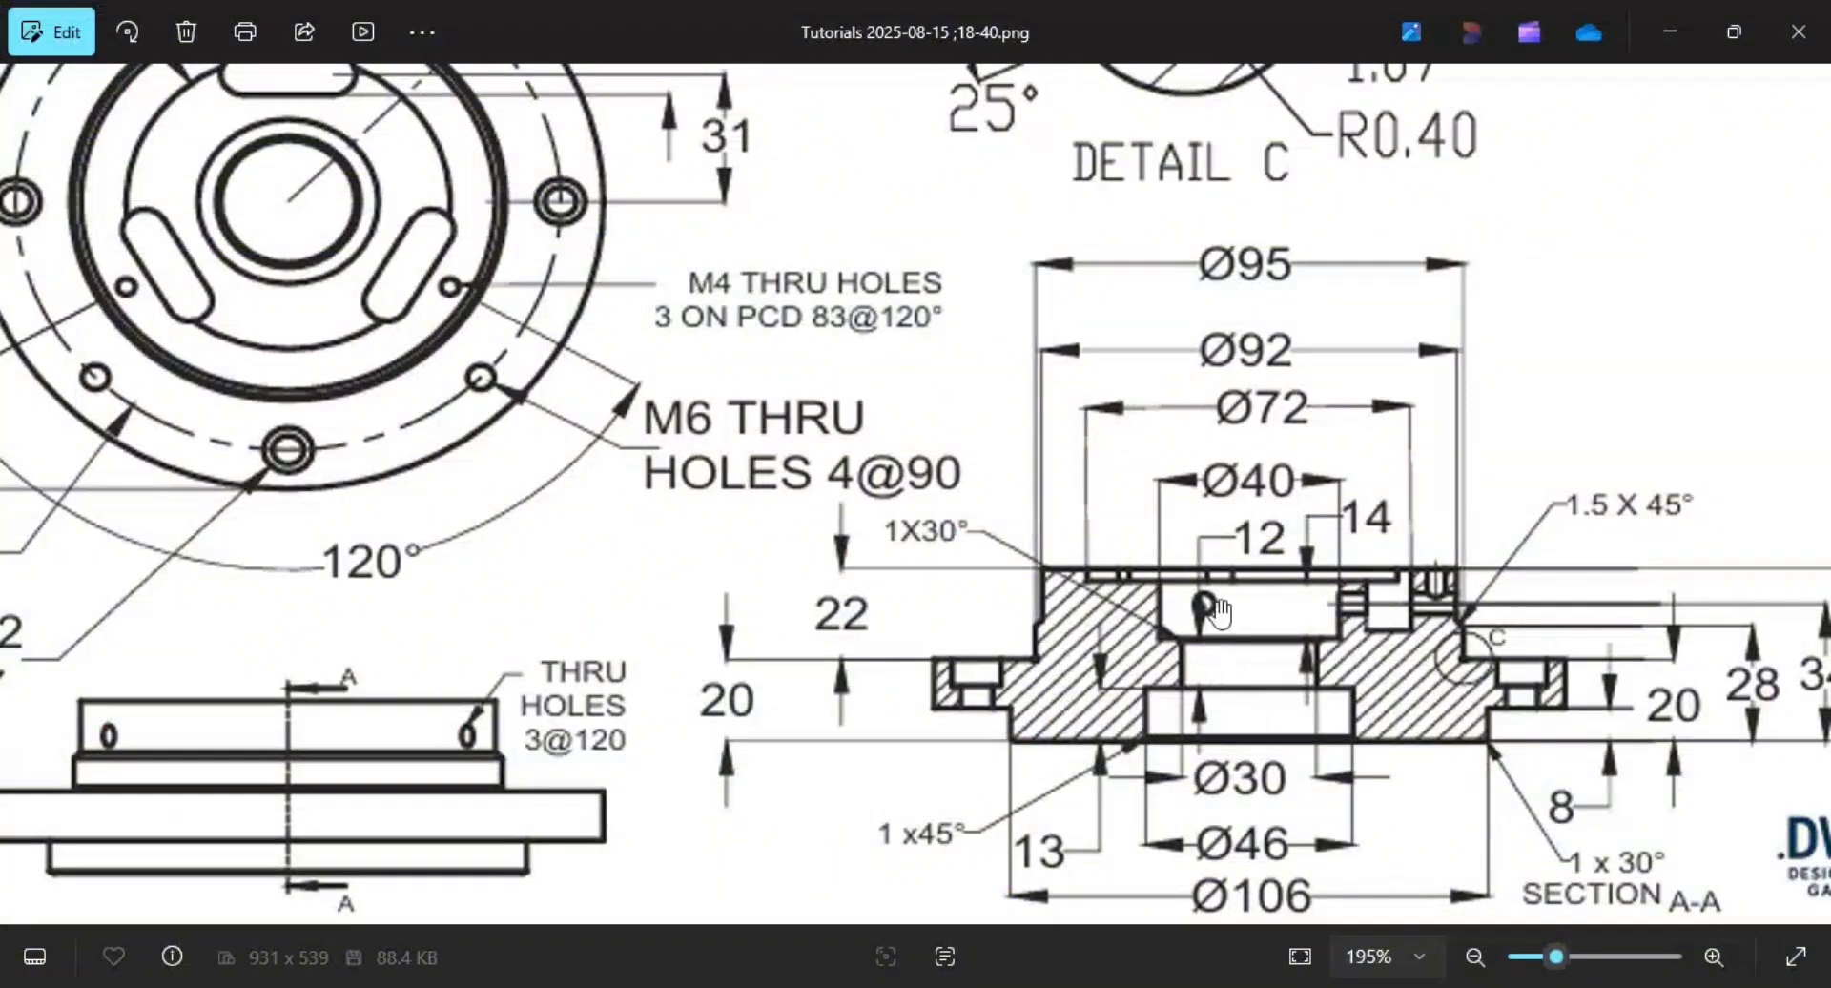
{"action": "key", "text": "alt+Tab"}
{"action": "double_click", "coordinate": [1513, 587]}
{"action": "type", "text": "12"}
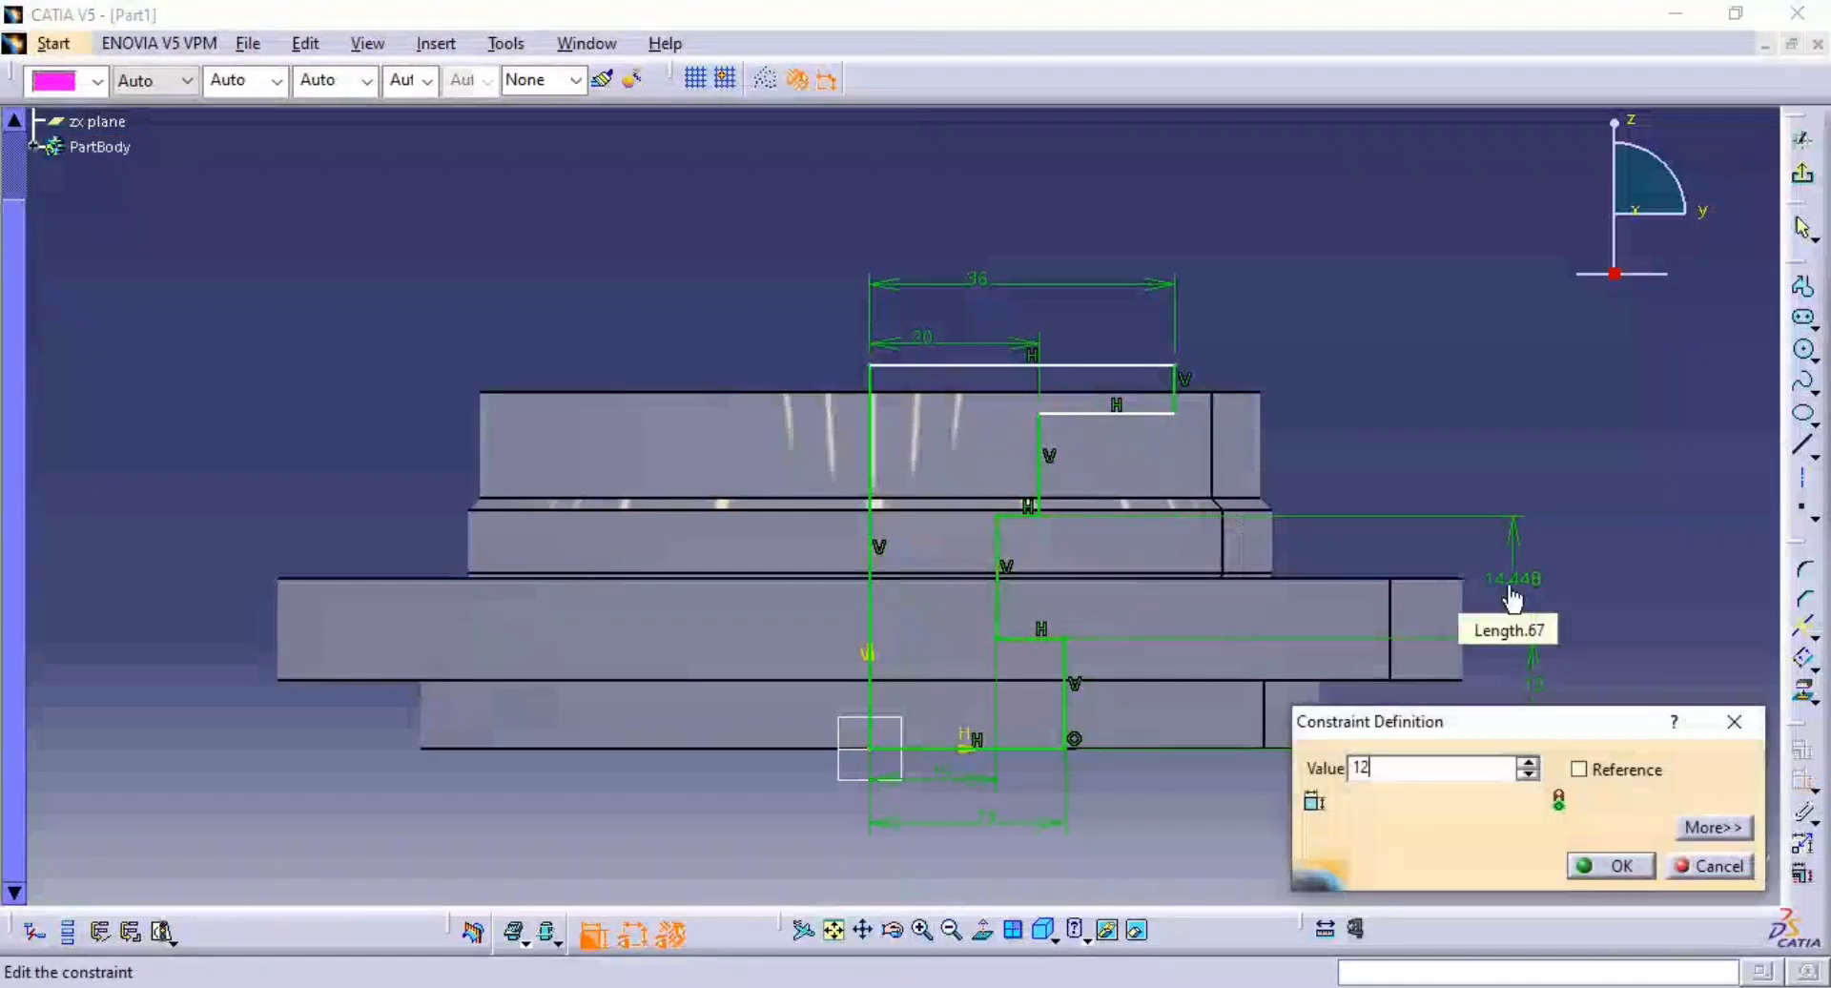
{"action": "key", "text": "Return"}
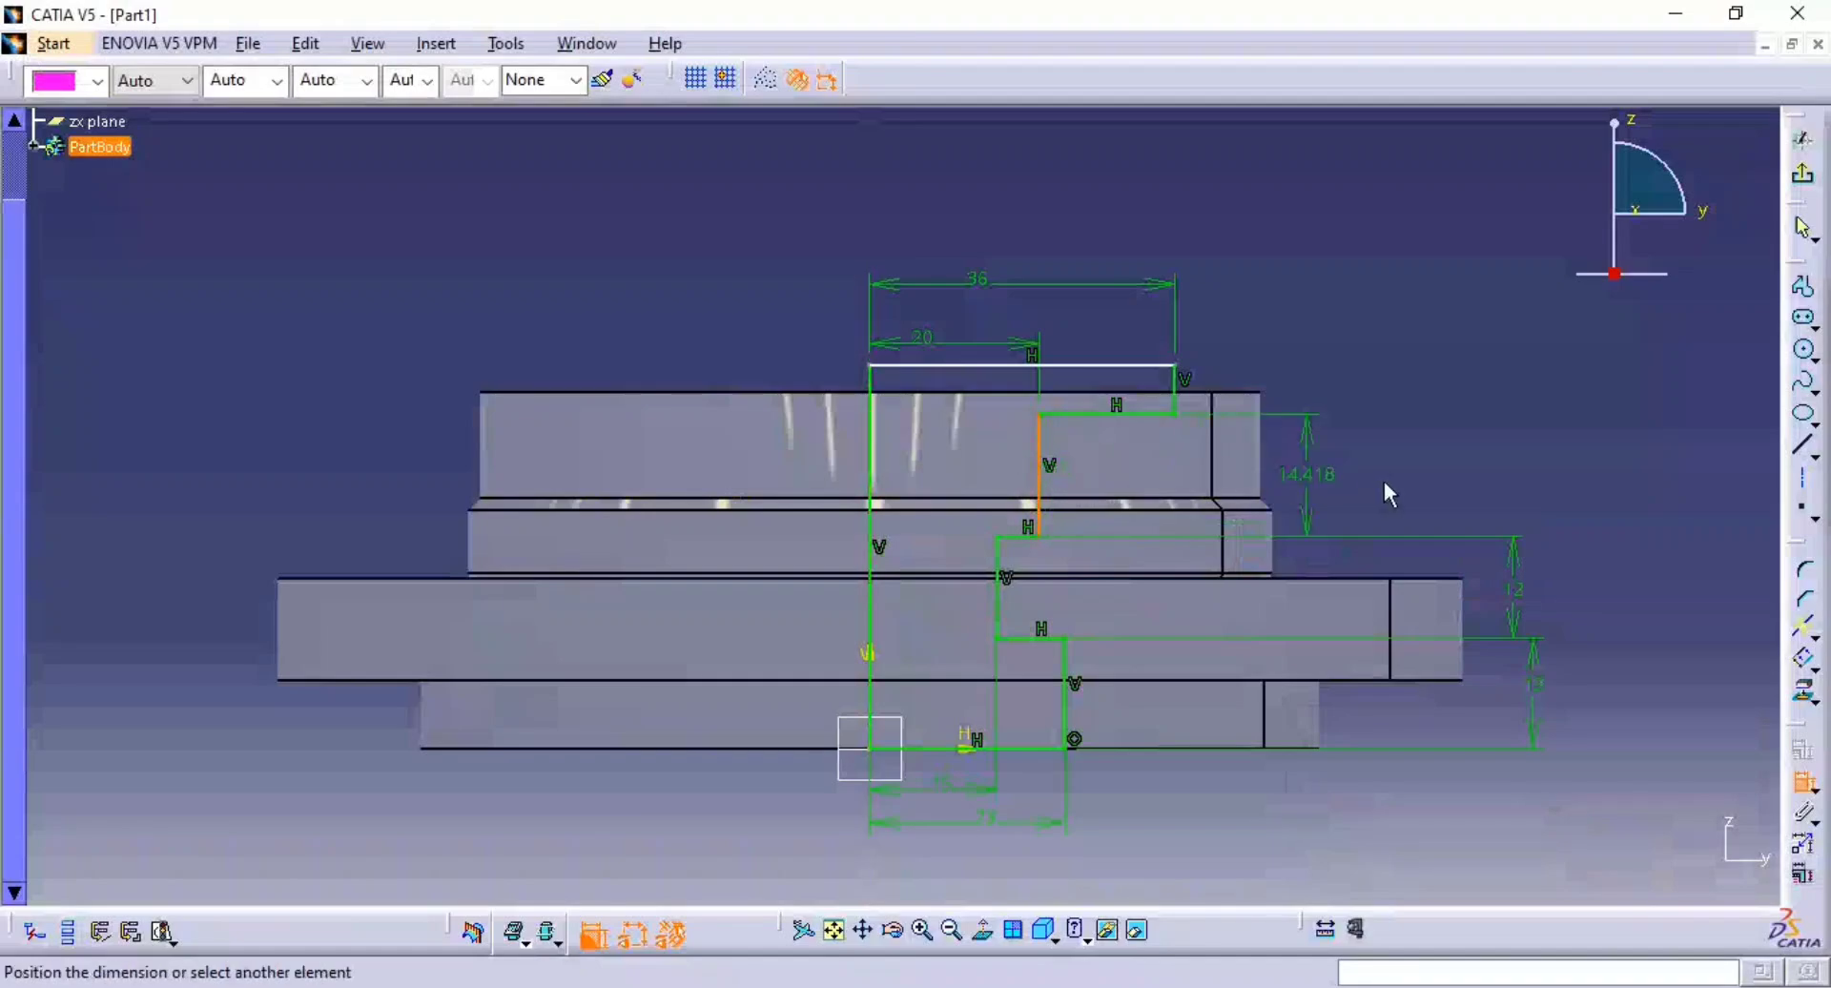
- Dimension the length of the upper bore wall and set it to 14 mm as in section A-A
{"action": "left_click", "coordinate": [1393, 491]}
{"action": "key", "text": "alt+Tab"}
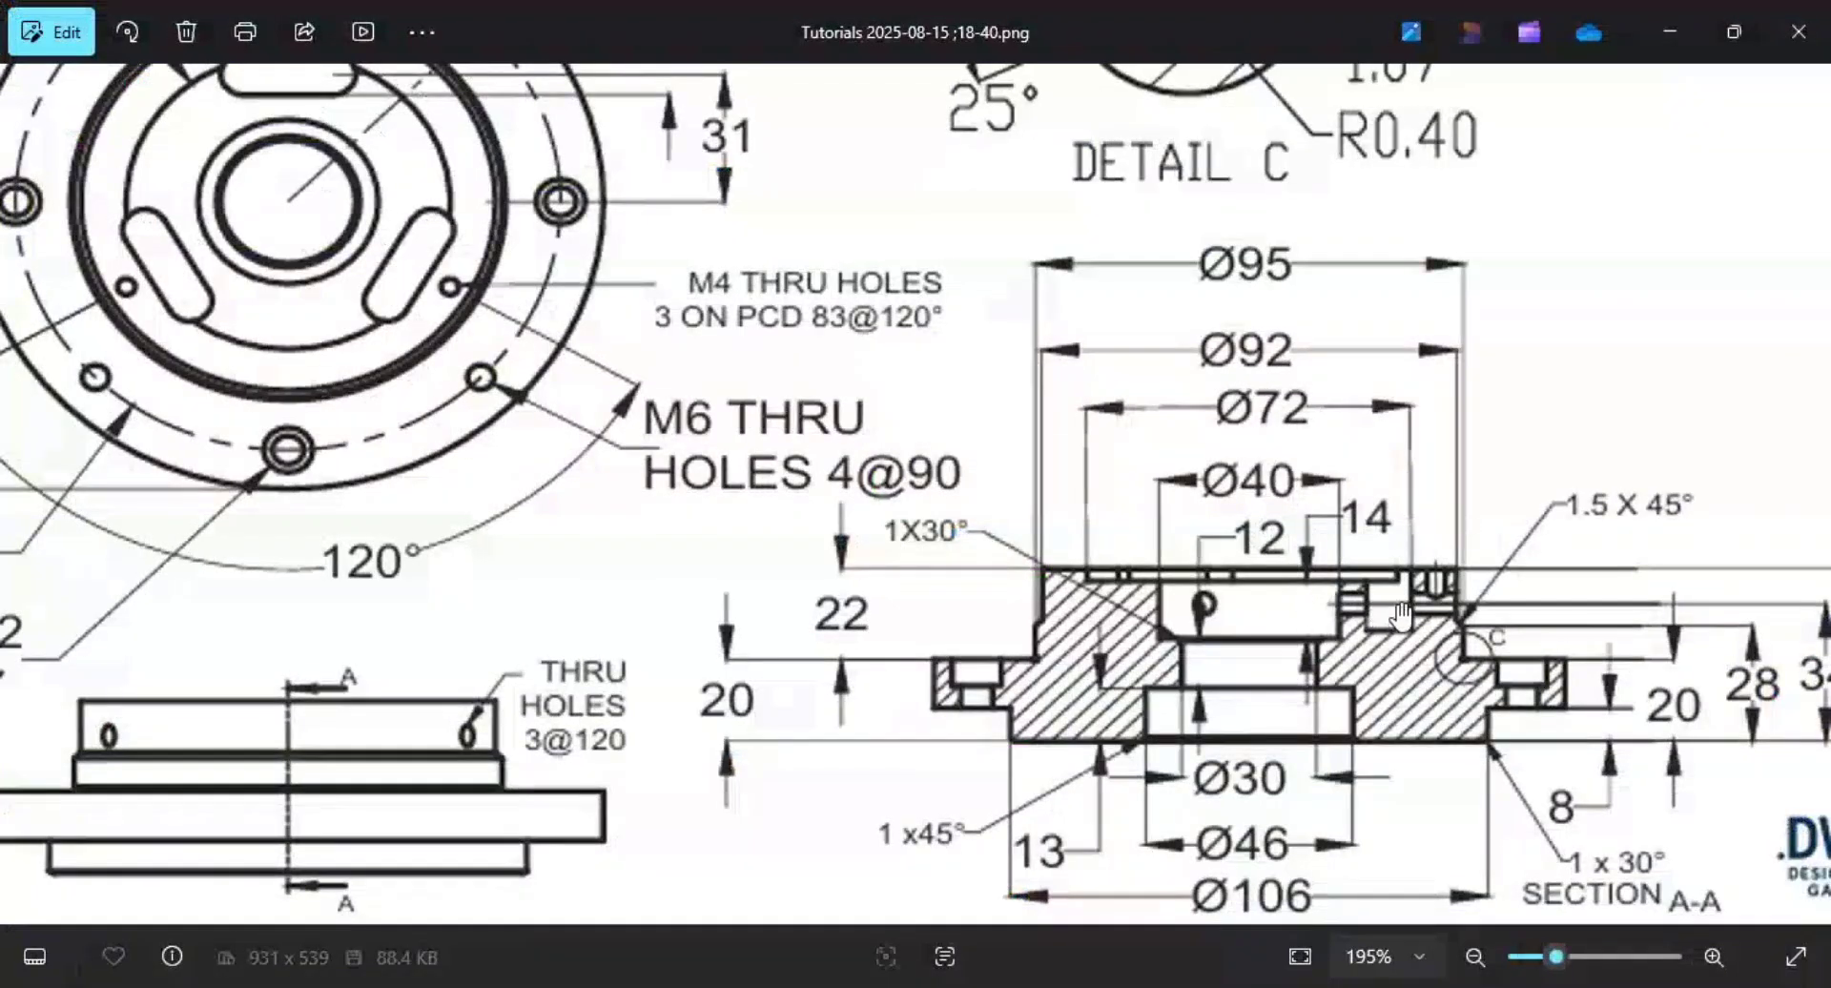
{"action": "key", "text": "alt+Tab"}
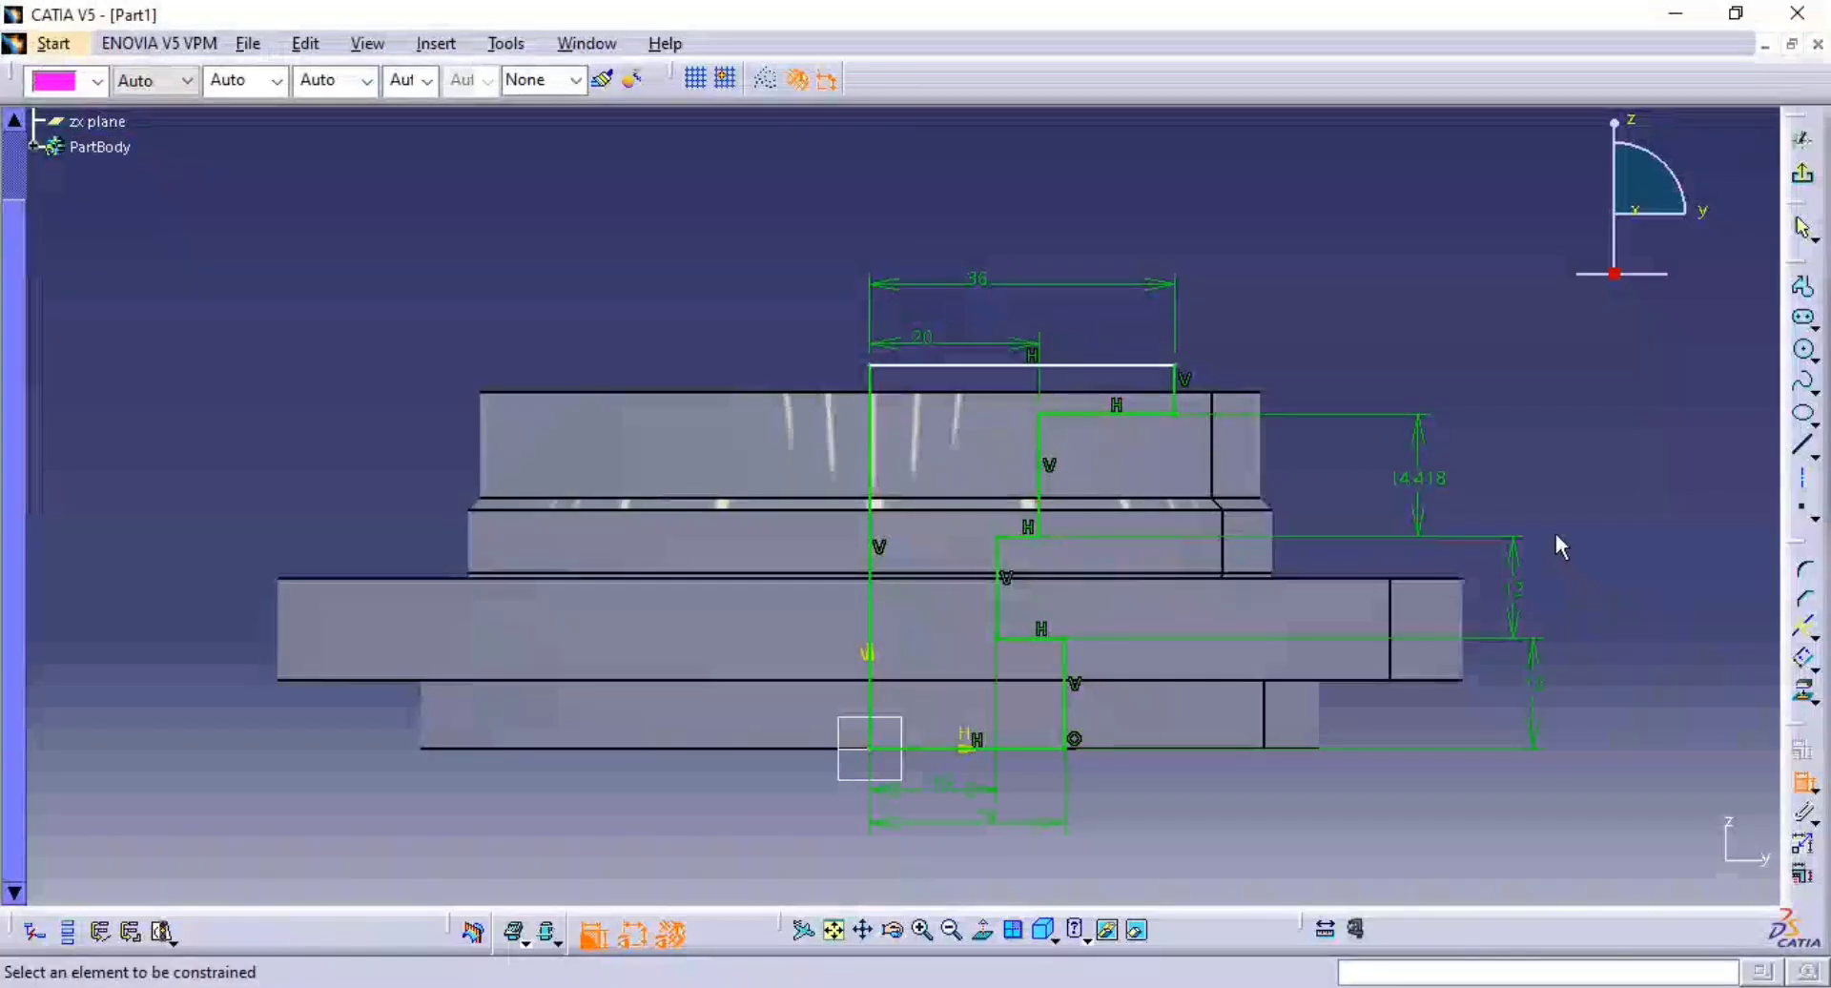
{"action": "double_click", "coordinate": [1440, 487]}
{"action": "type", "text": "14"}
{"action": "key", "text": "Return"}
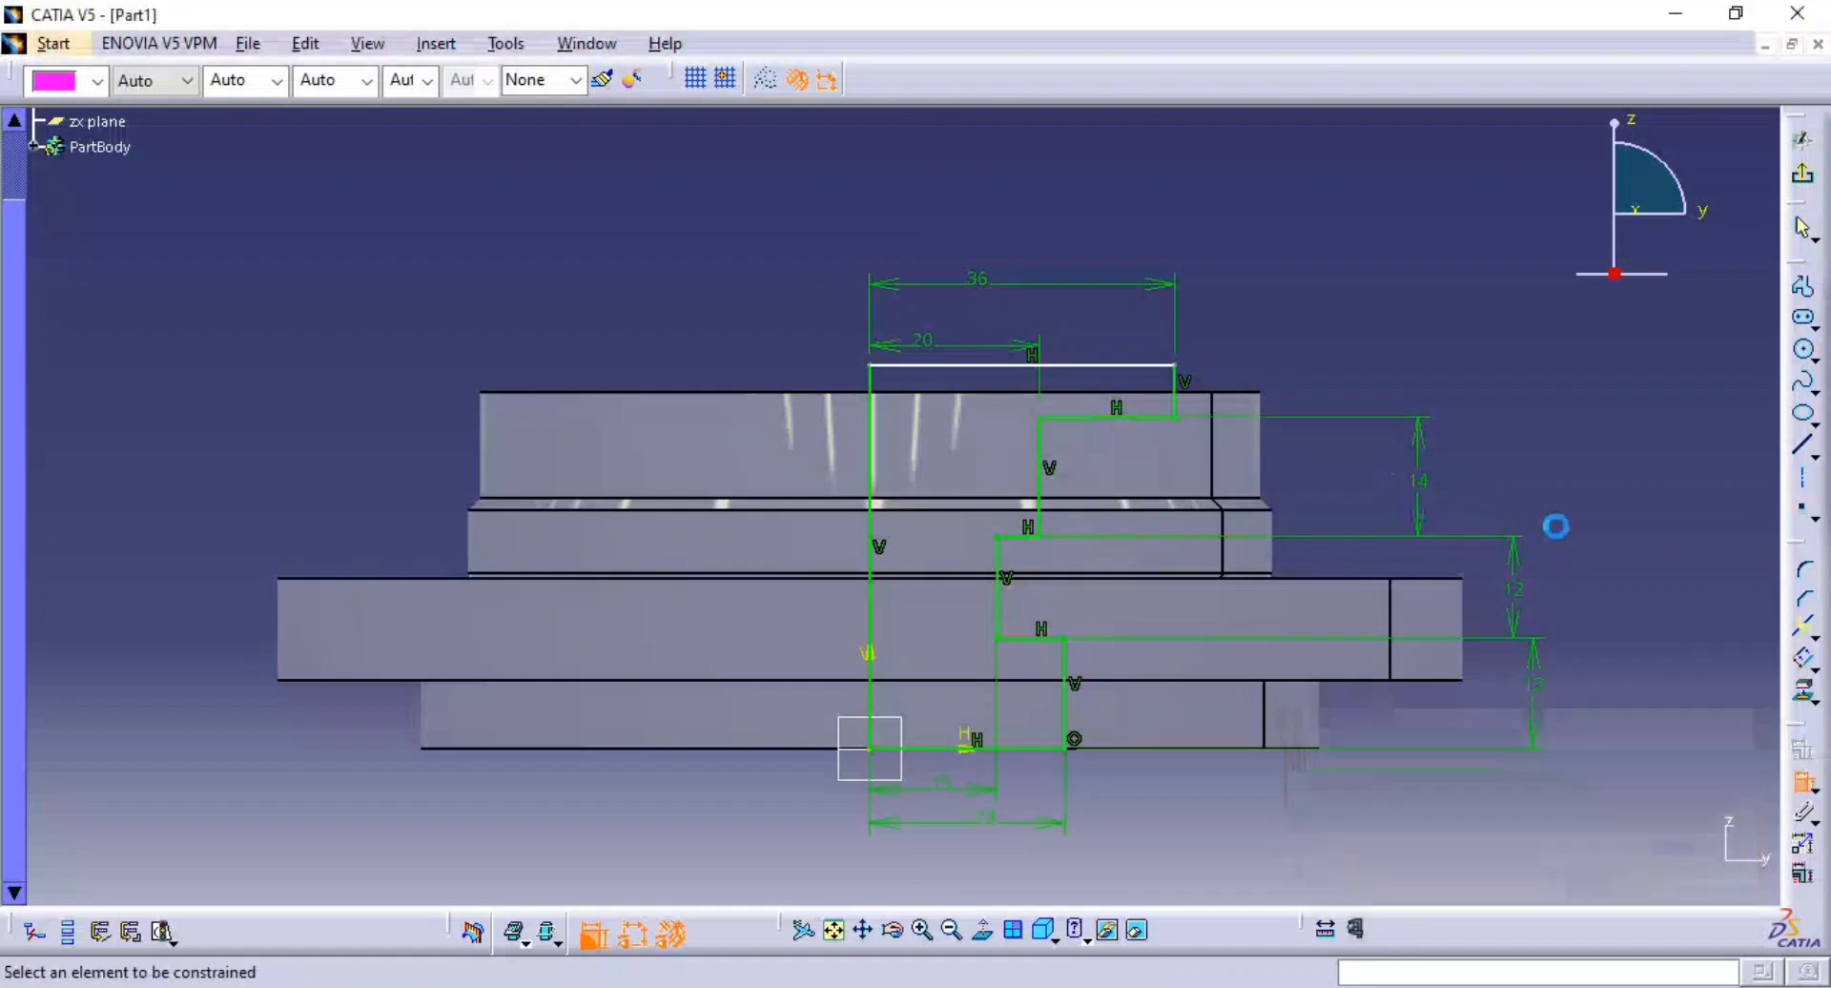
- Make the bore profile's top line coincident with the body's top edge and consult section A-A of the drawing again
{"action": "left_click", "coordinate": [1016, 366]}
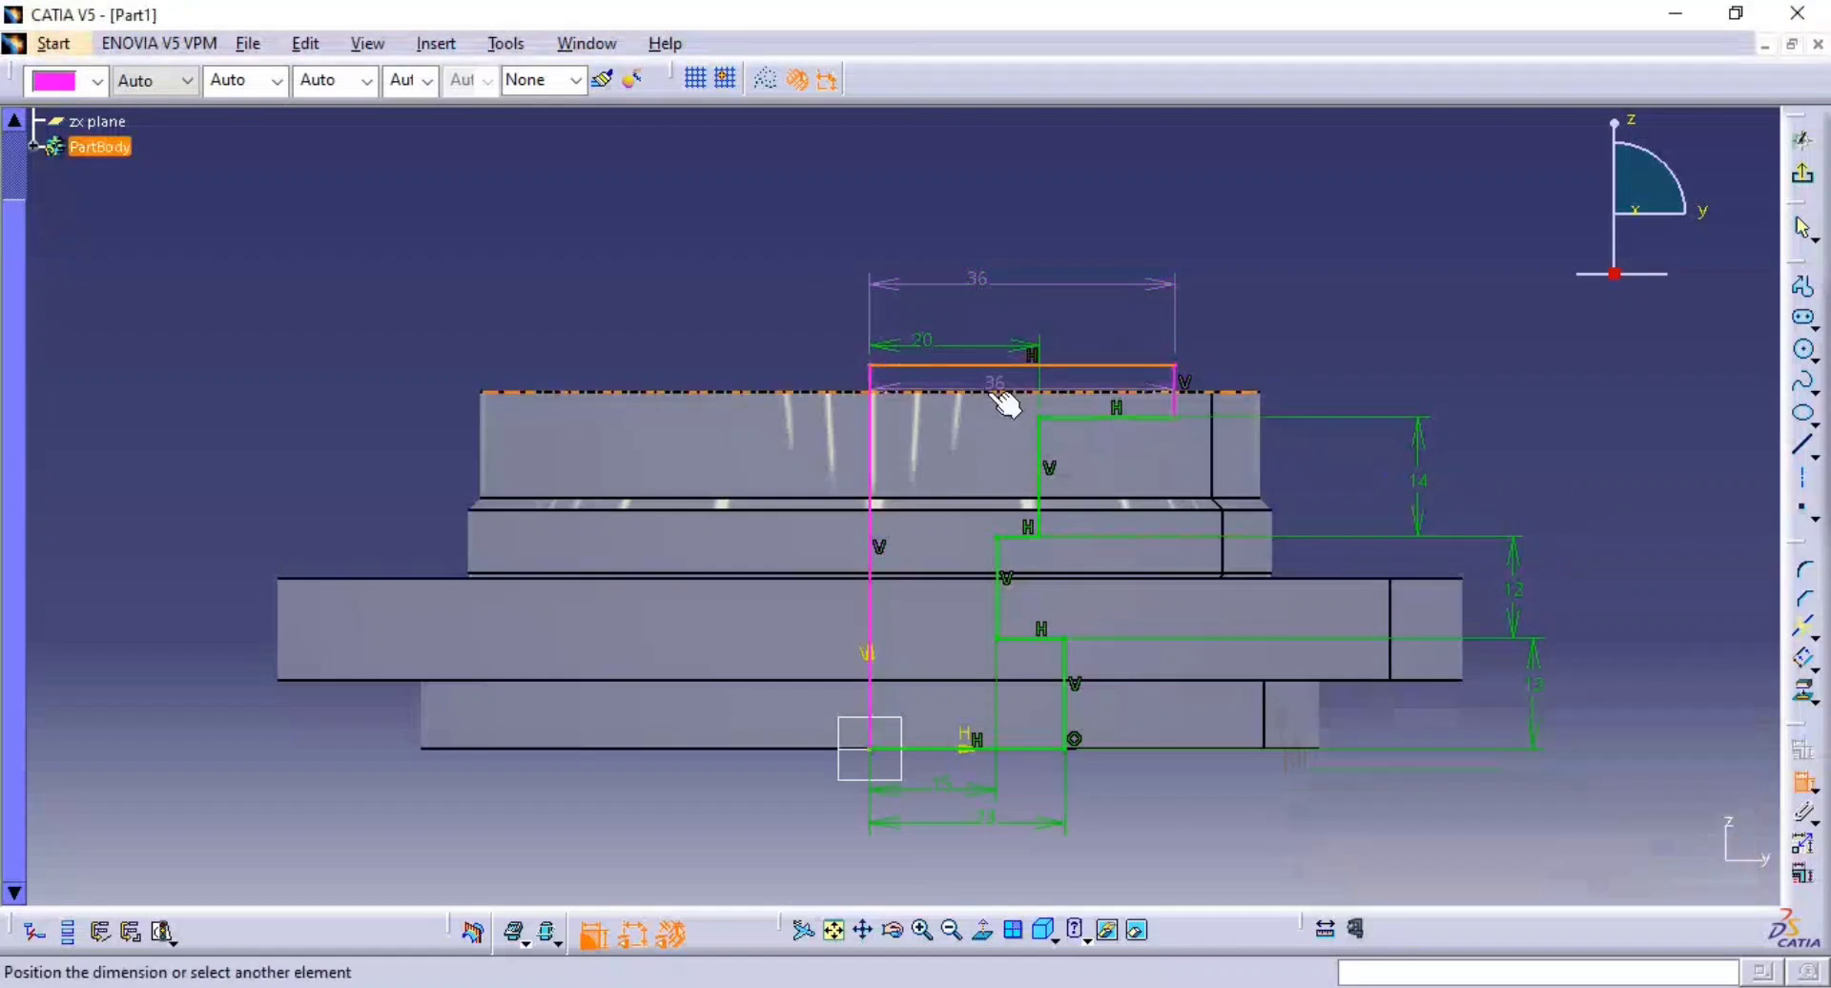
{"action": "left_click", "coordinate": [999, 392]}
{"action": "right_click", "coordinate": [1306, 348]}
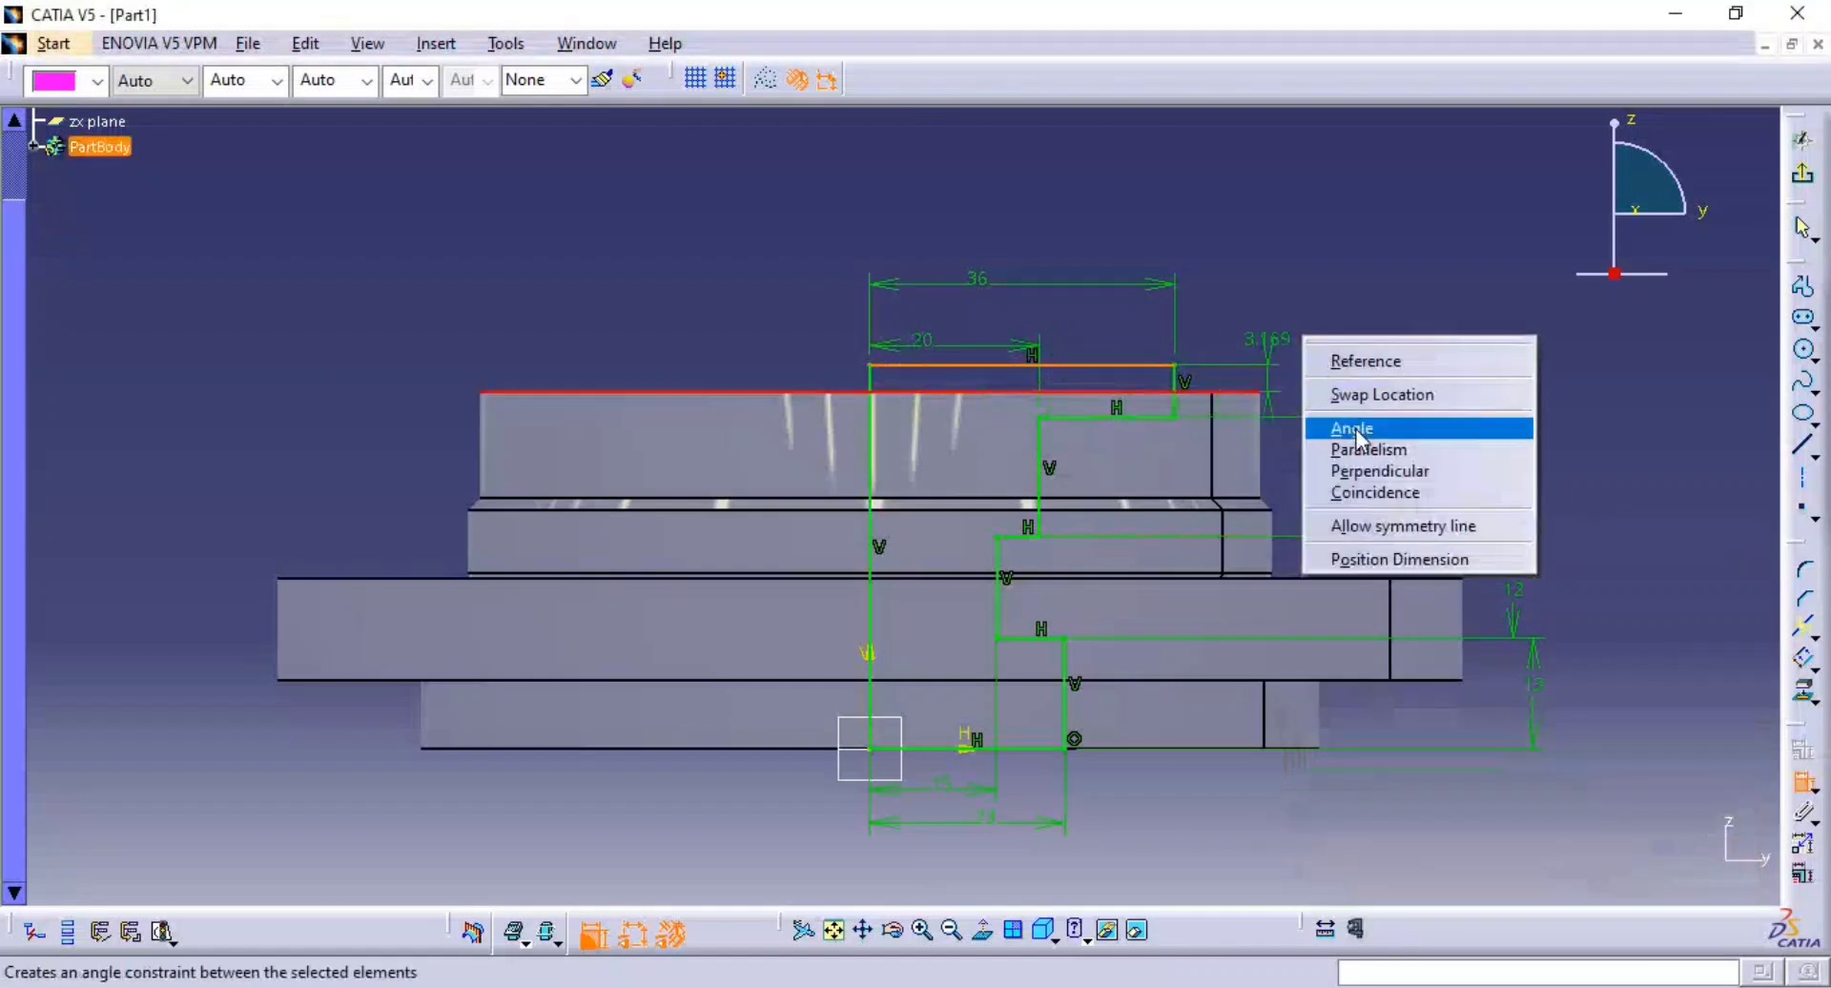
{"action": "left_click", "coordinate": [1374, 494]}
{"action": "mouse_move", "coordinate": [1354, 402]}
{"action": "middle_mouse_down"}
{"action": "mouse_move", "coordinate": [1141, 571]}
{"action": "mouse_move", "coordinate": [1072, 477]}
{"action": "mouse_move", "coordinate": [1296, 600]}
{"action": "mouse_move", "coordinate": [1147, 445]}
{"action": "mouse_move", "coordinate": [1043, 462]}
{"action": "mouse_move", "coordinate": [1149, 401]}
{"action": "mouse_move", "coordinate": [1292, 376]}
{"action": "mouse_move", "coordinate": [1235, 603]}
{"action": "middle_mouse_up"}
{"action": "key", "text": "alt+Tab"}
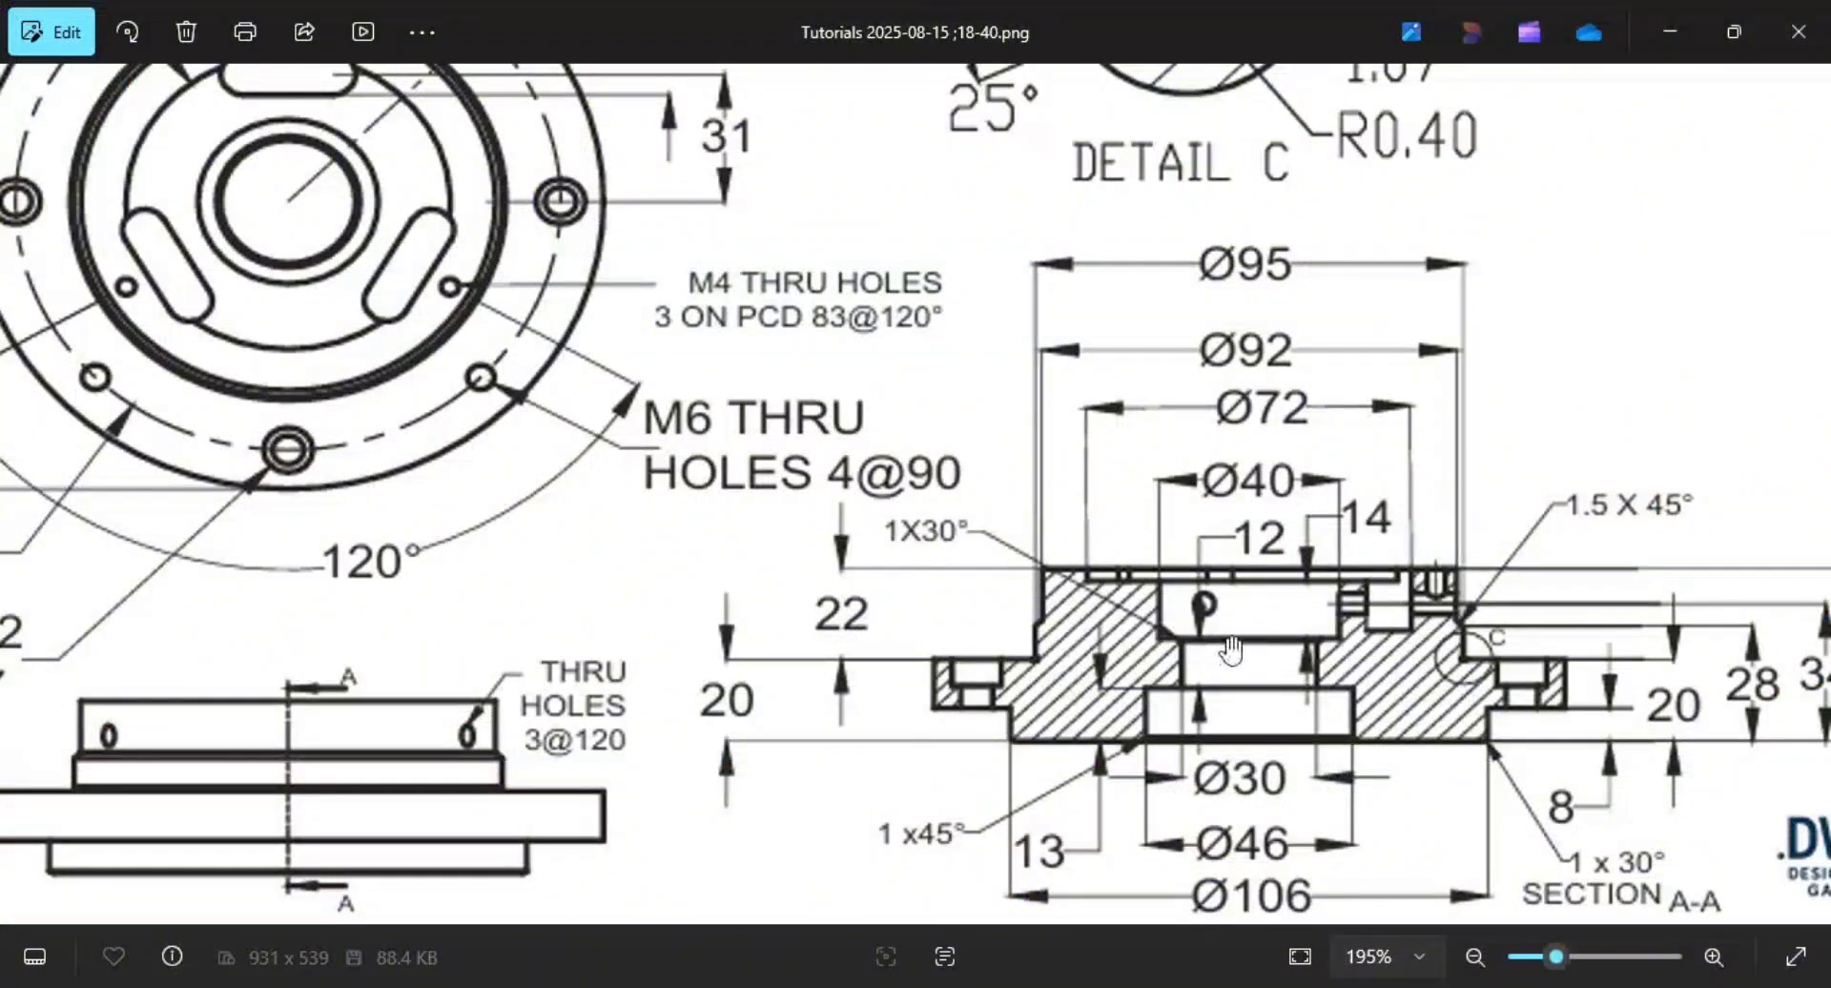
- Chamfer the corner between the bore profile's bottom line and lowest vertical wall at 45° with a first length of 1 mm, checking section A-A
{"action": "key", "text": "alt+Tab"}
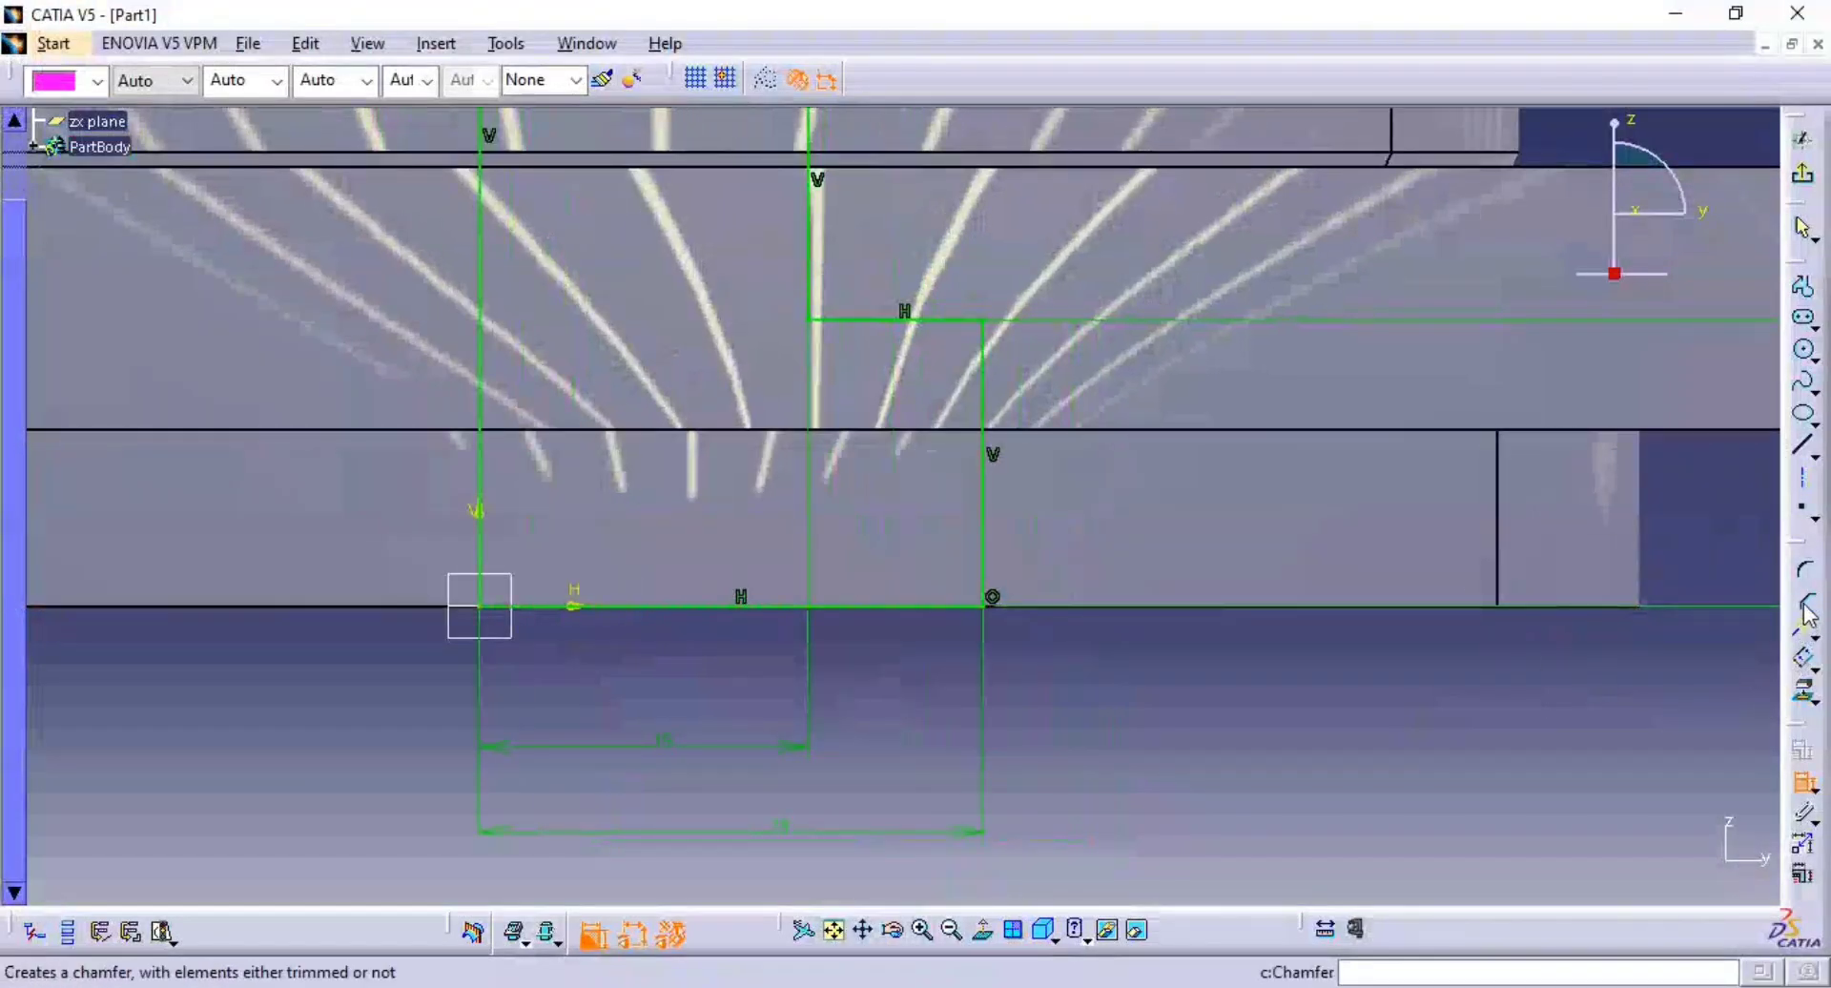
{"action": "left_click", "coordinate": [1803, 603]}
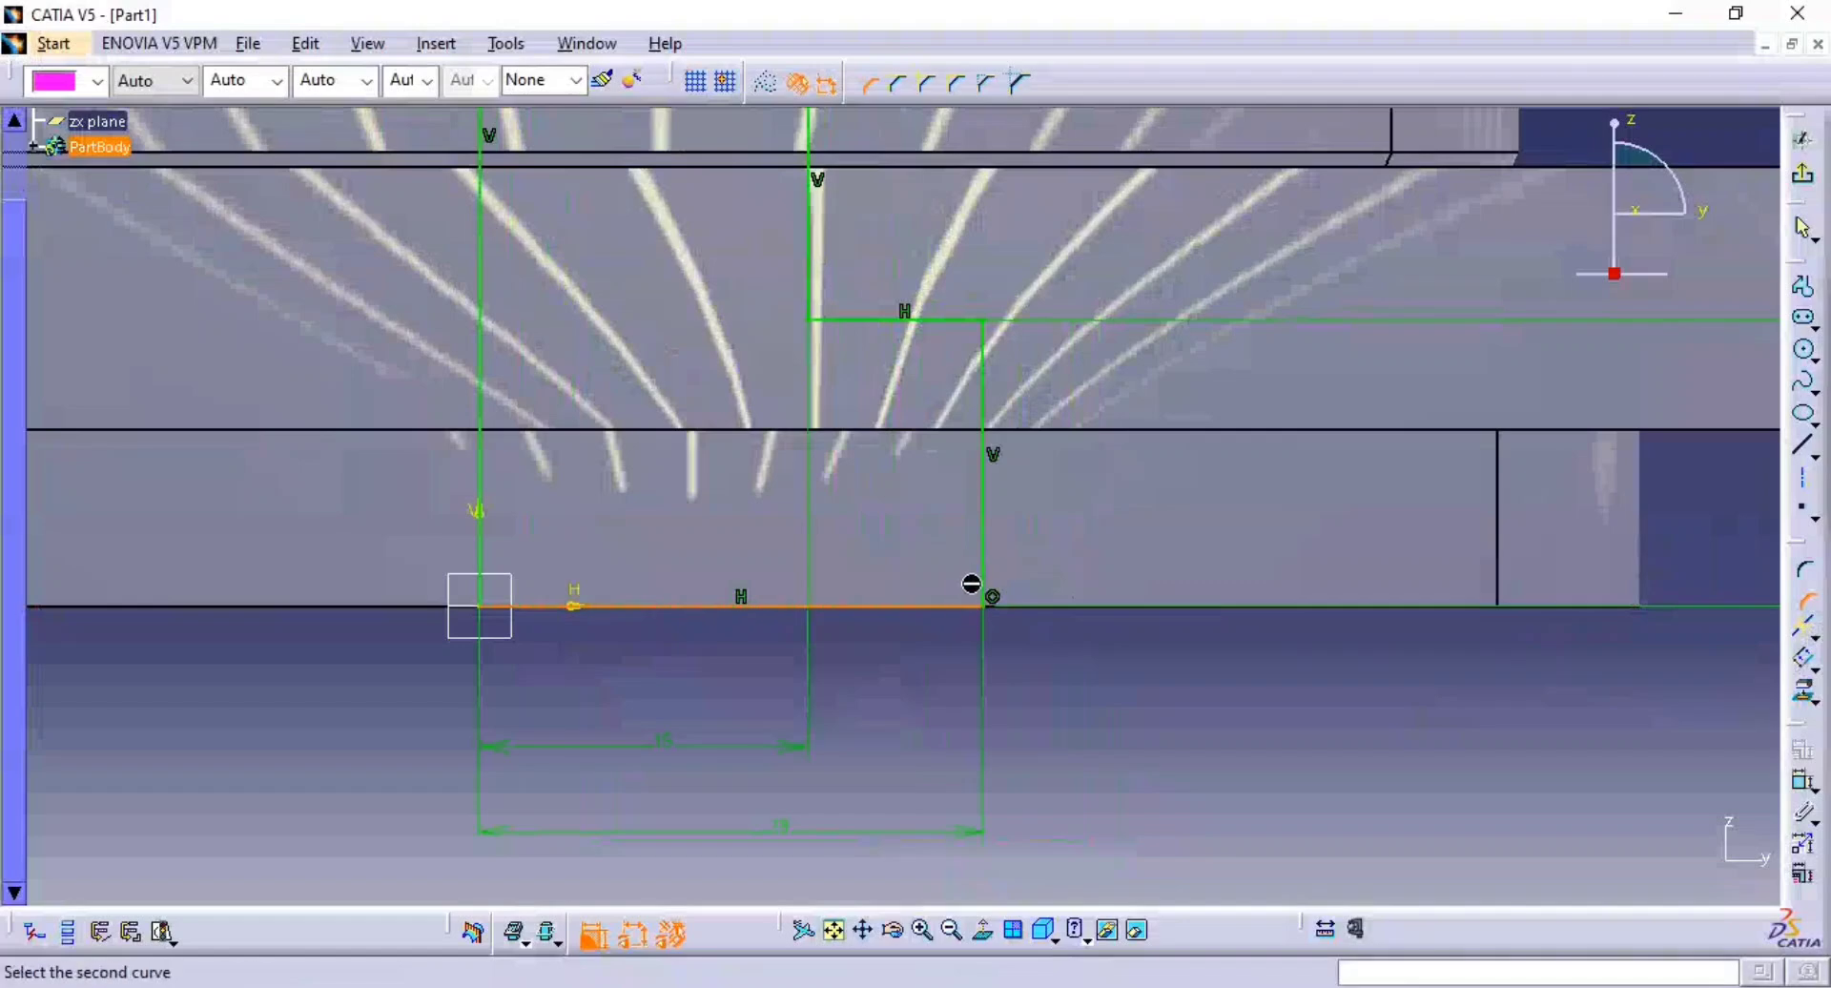
{"action": "left_click", "coordinate": [992, 584]}
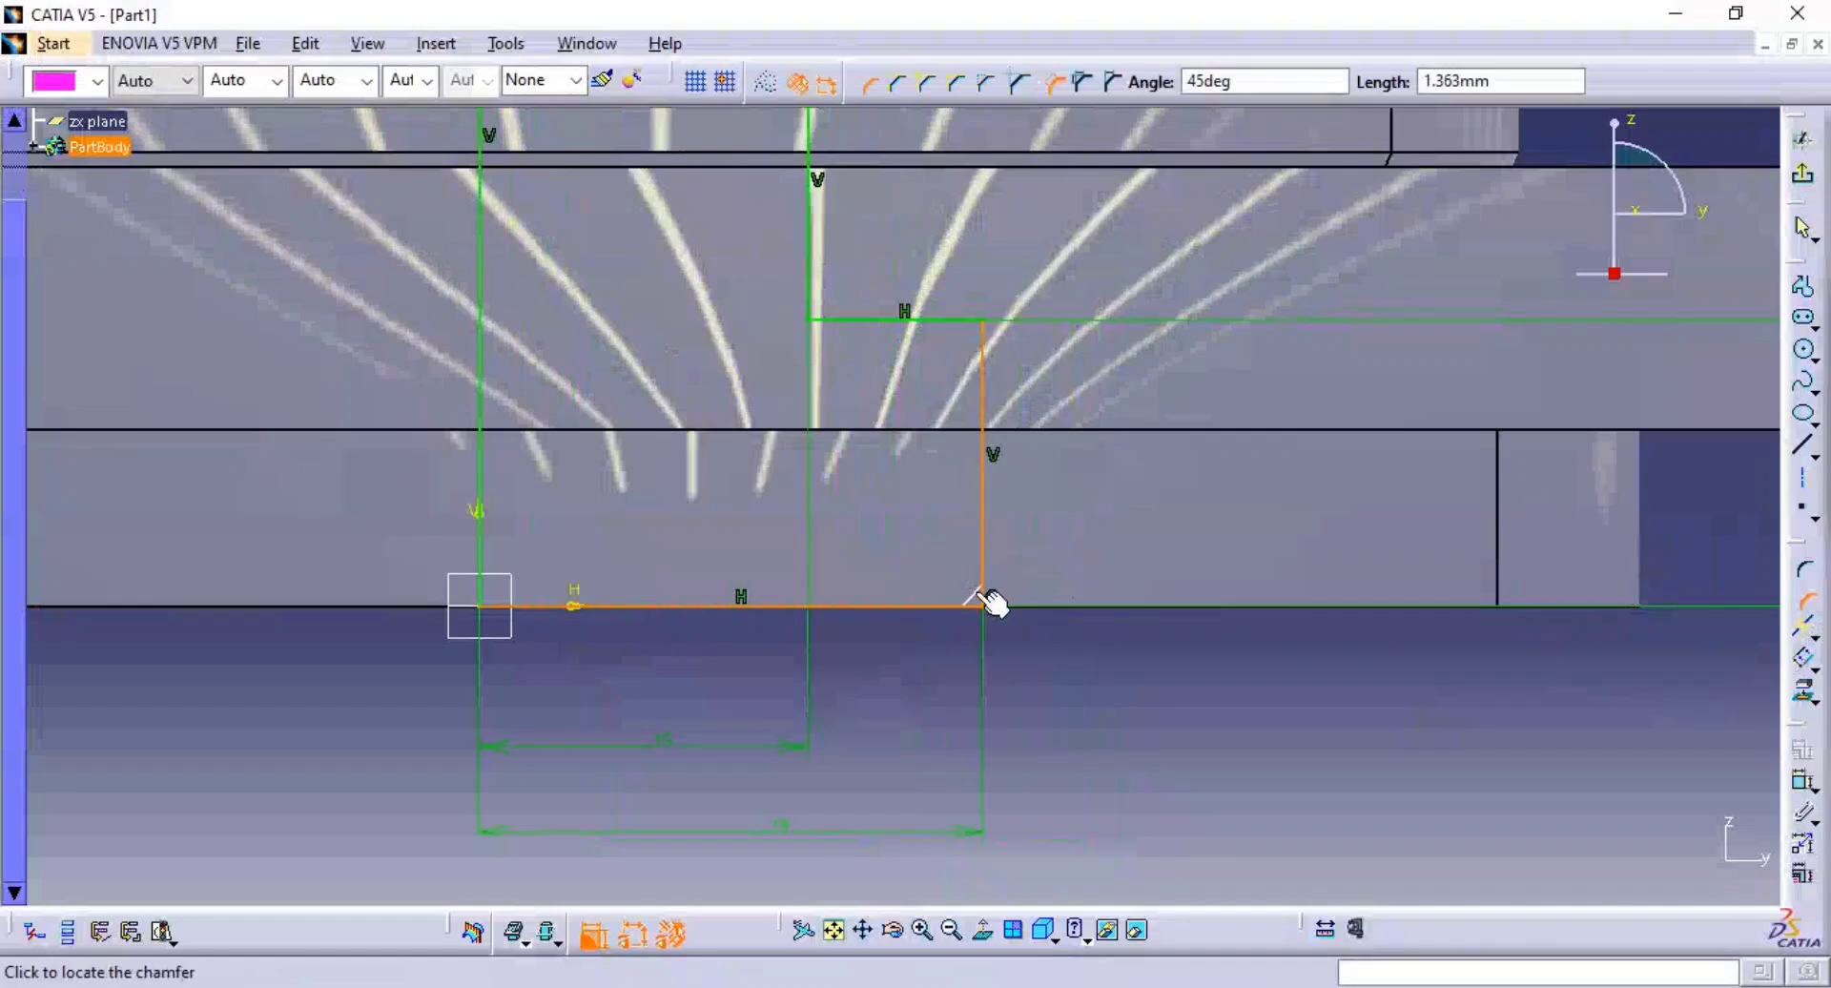
{"action": "mouse_move", "coordinate": [980, 593]}
{"action": "middle_mouse_down"}
{"action": "mouse_move", "coordinate": [977, 559]}
{"action": "mouse_move", "coordinate": [993, 598]}
{"action": "middle_mouse_up"}
{"action": "key", "text": "alt+Tab"}
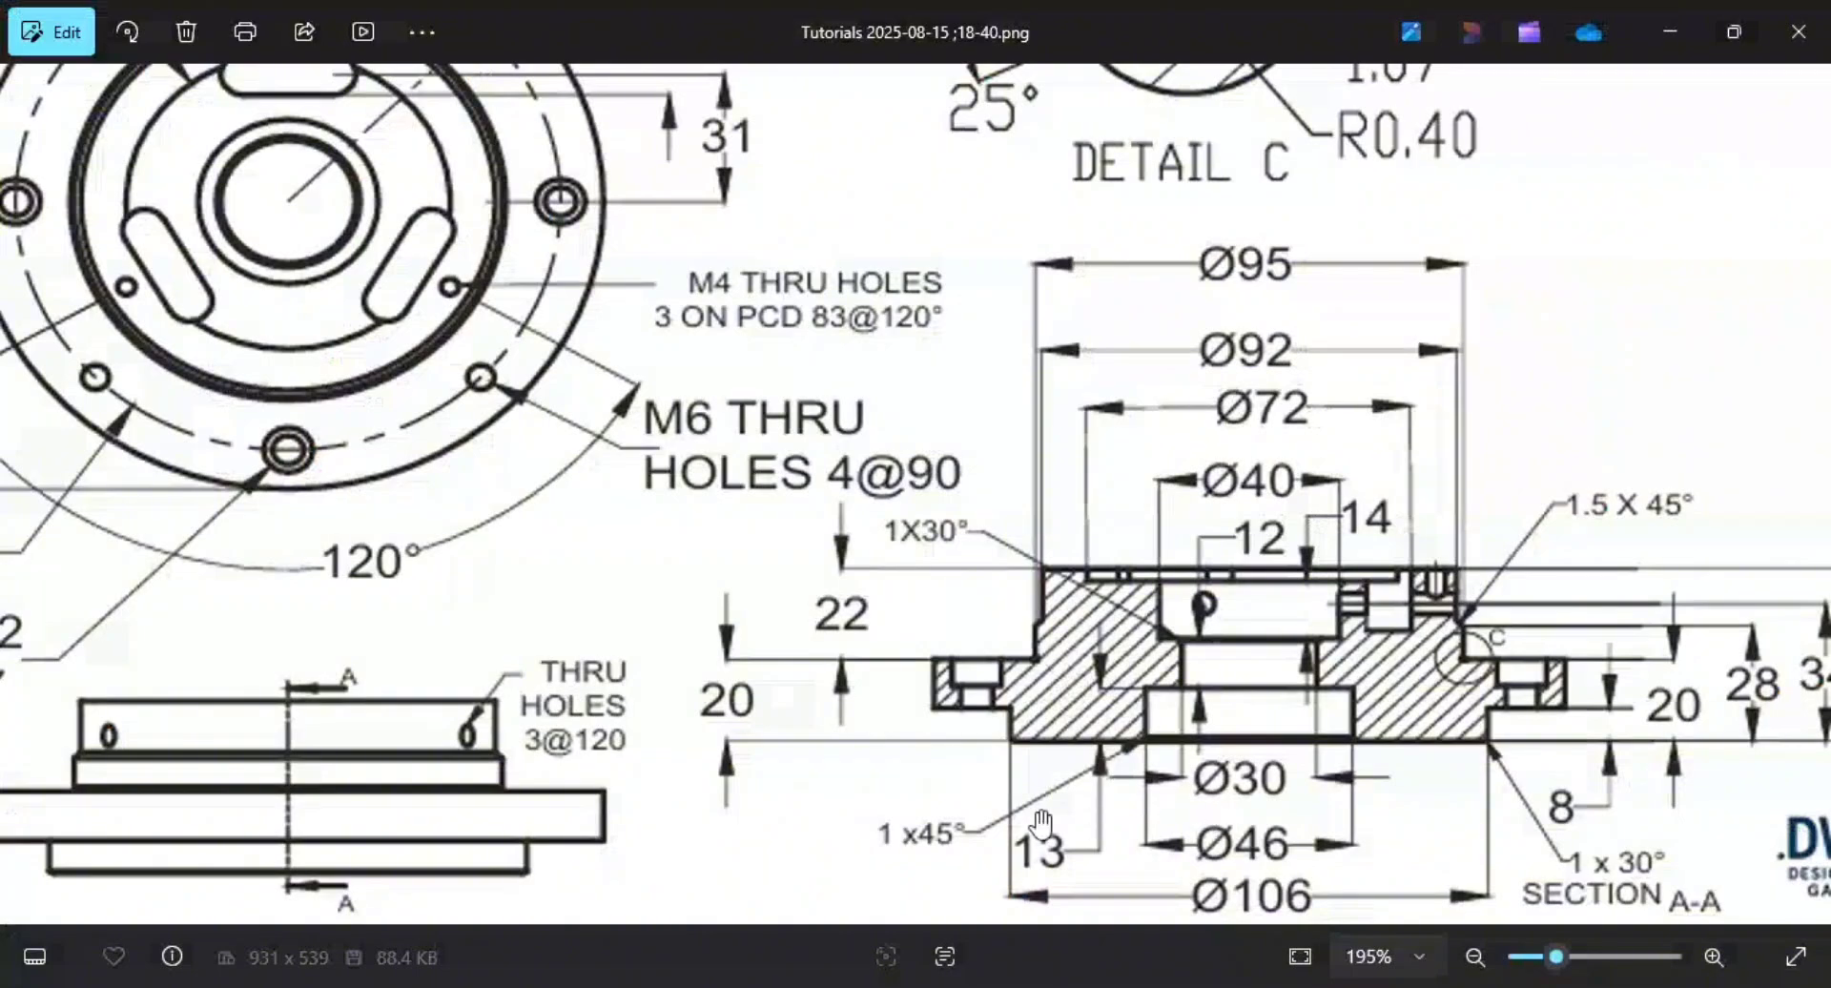
{"action": "key", "text": "alt+Tab"}
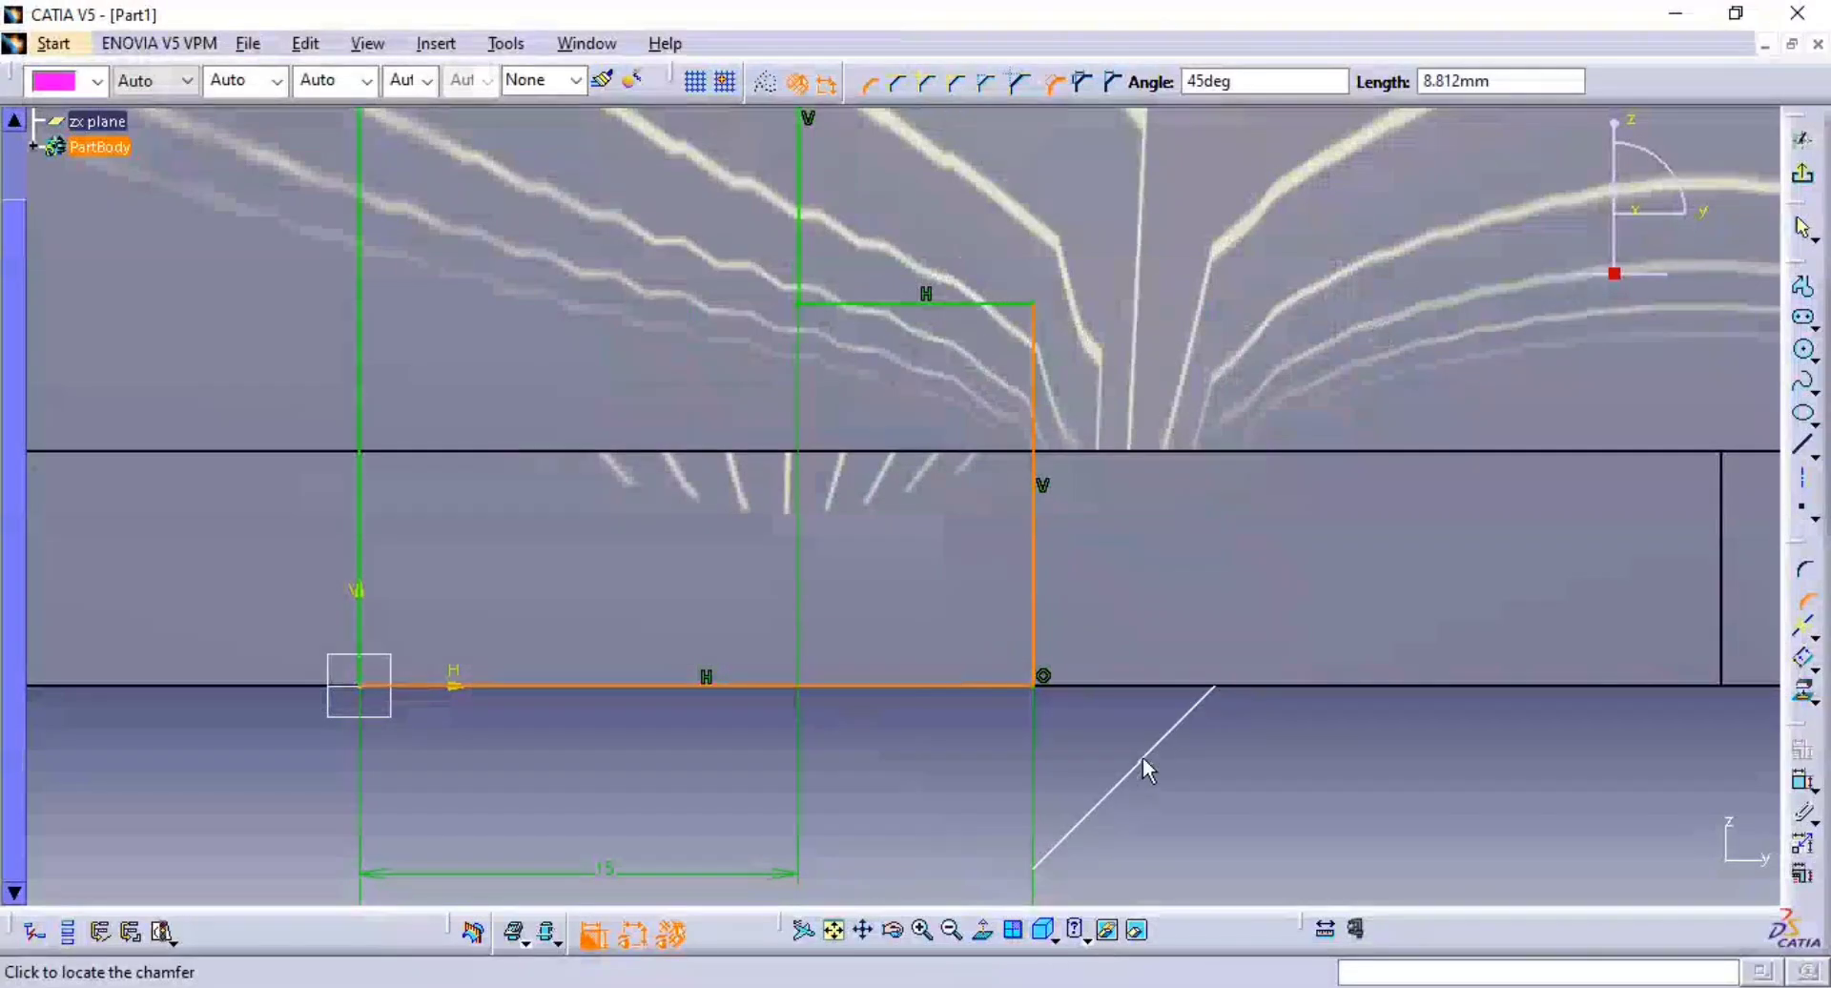
{"action": "left_click", "coordinate": [1112, 84]}
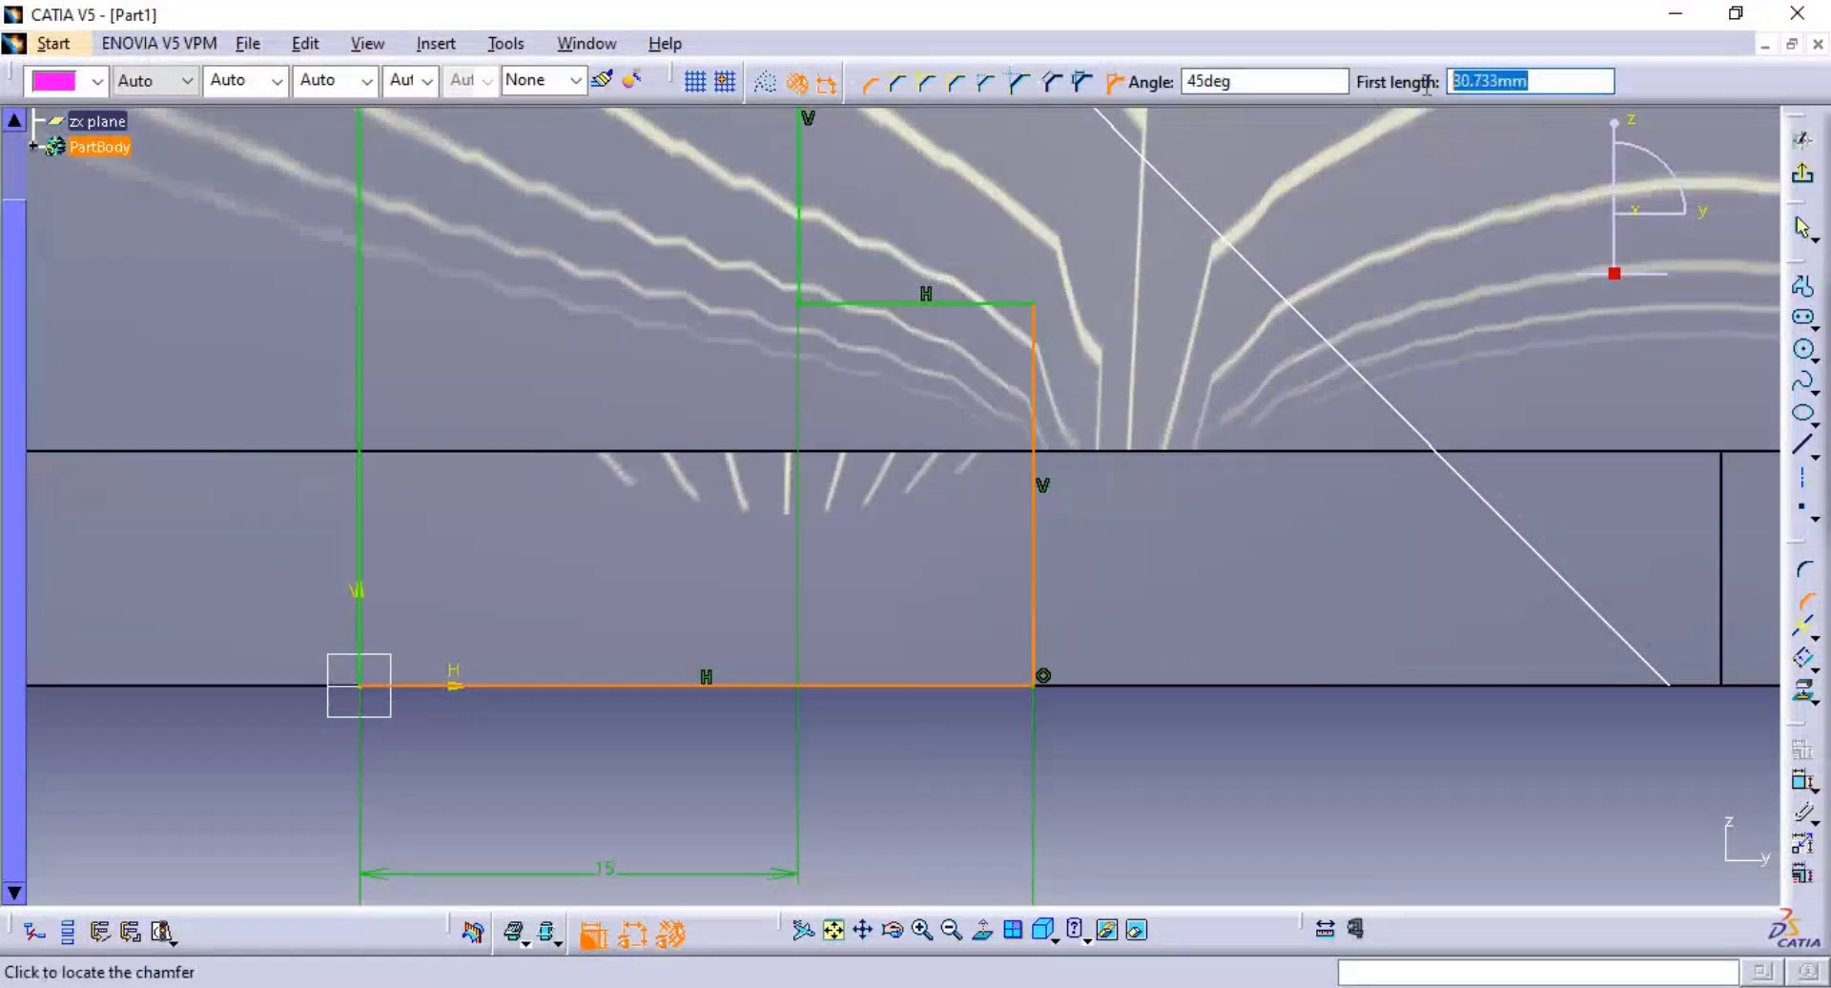
{"action": "key", "text": "Return"}
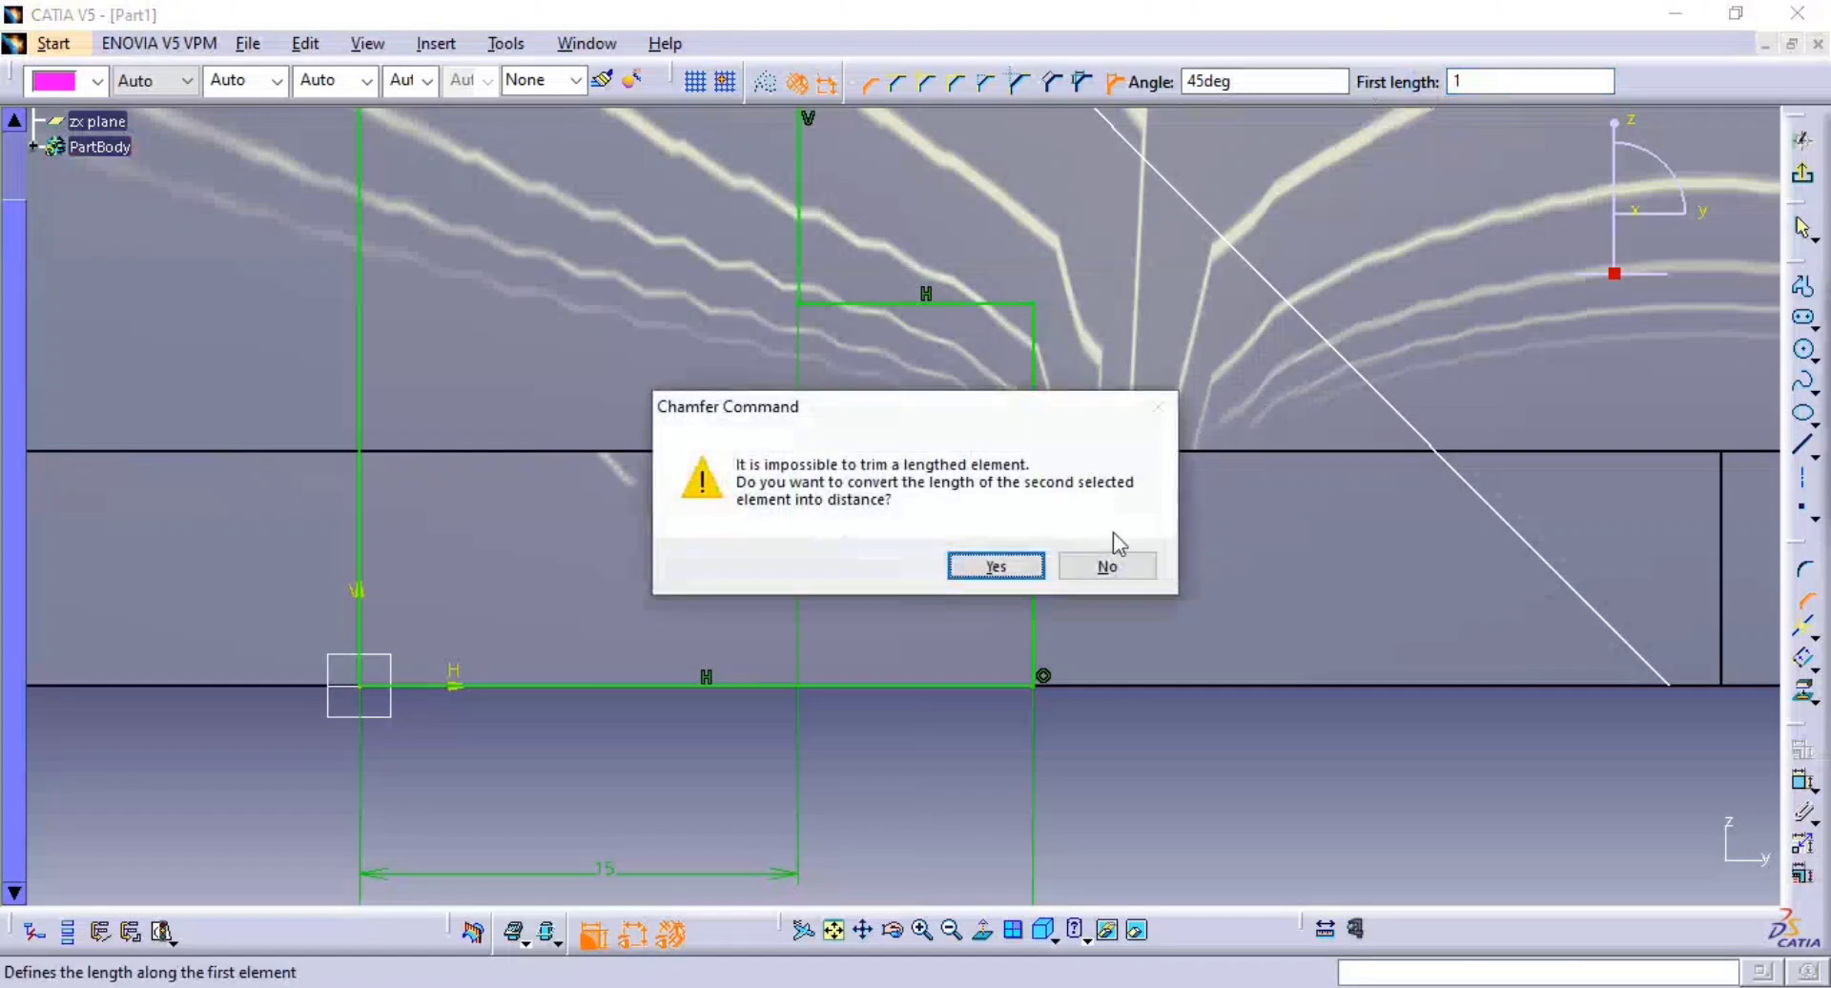
{"action": "left_click", "coordinate": [997, 567]}
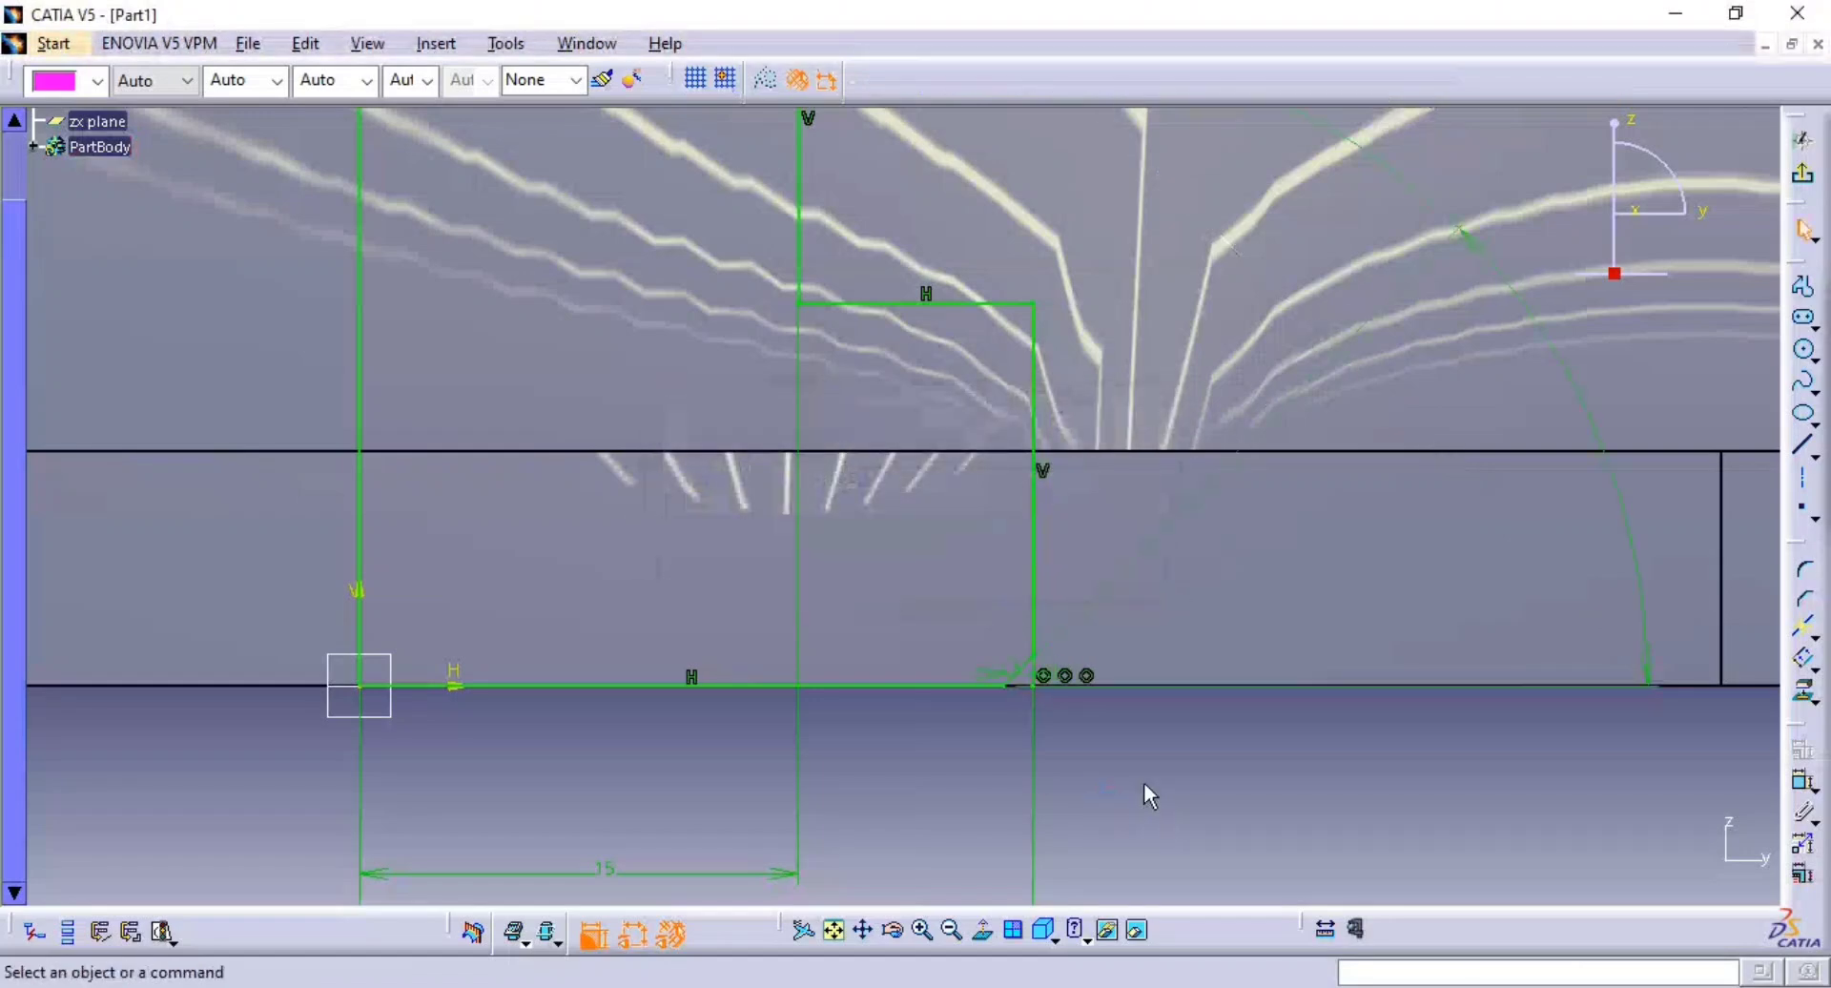
- Check the upper bore chamfer in section A-A and chamfer the lower corner of the upper bore wall at 30° with a first length of 1 mm
{"action": "middle_click_drag", "start_coordinate": [1030, 735], "coordinate": [1018, 621]}
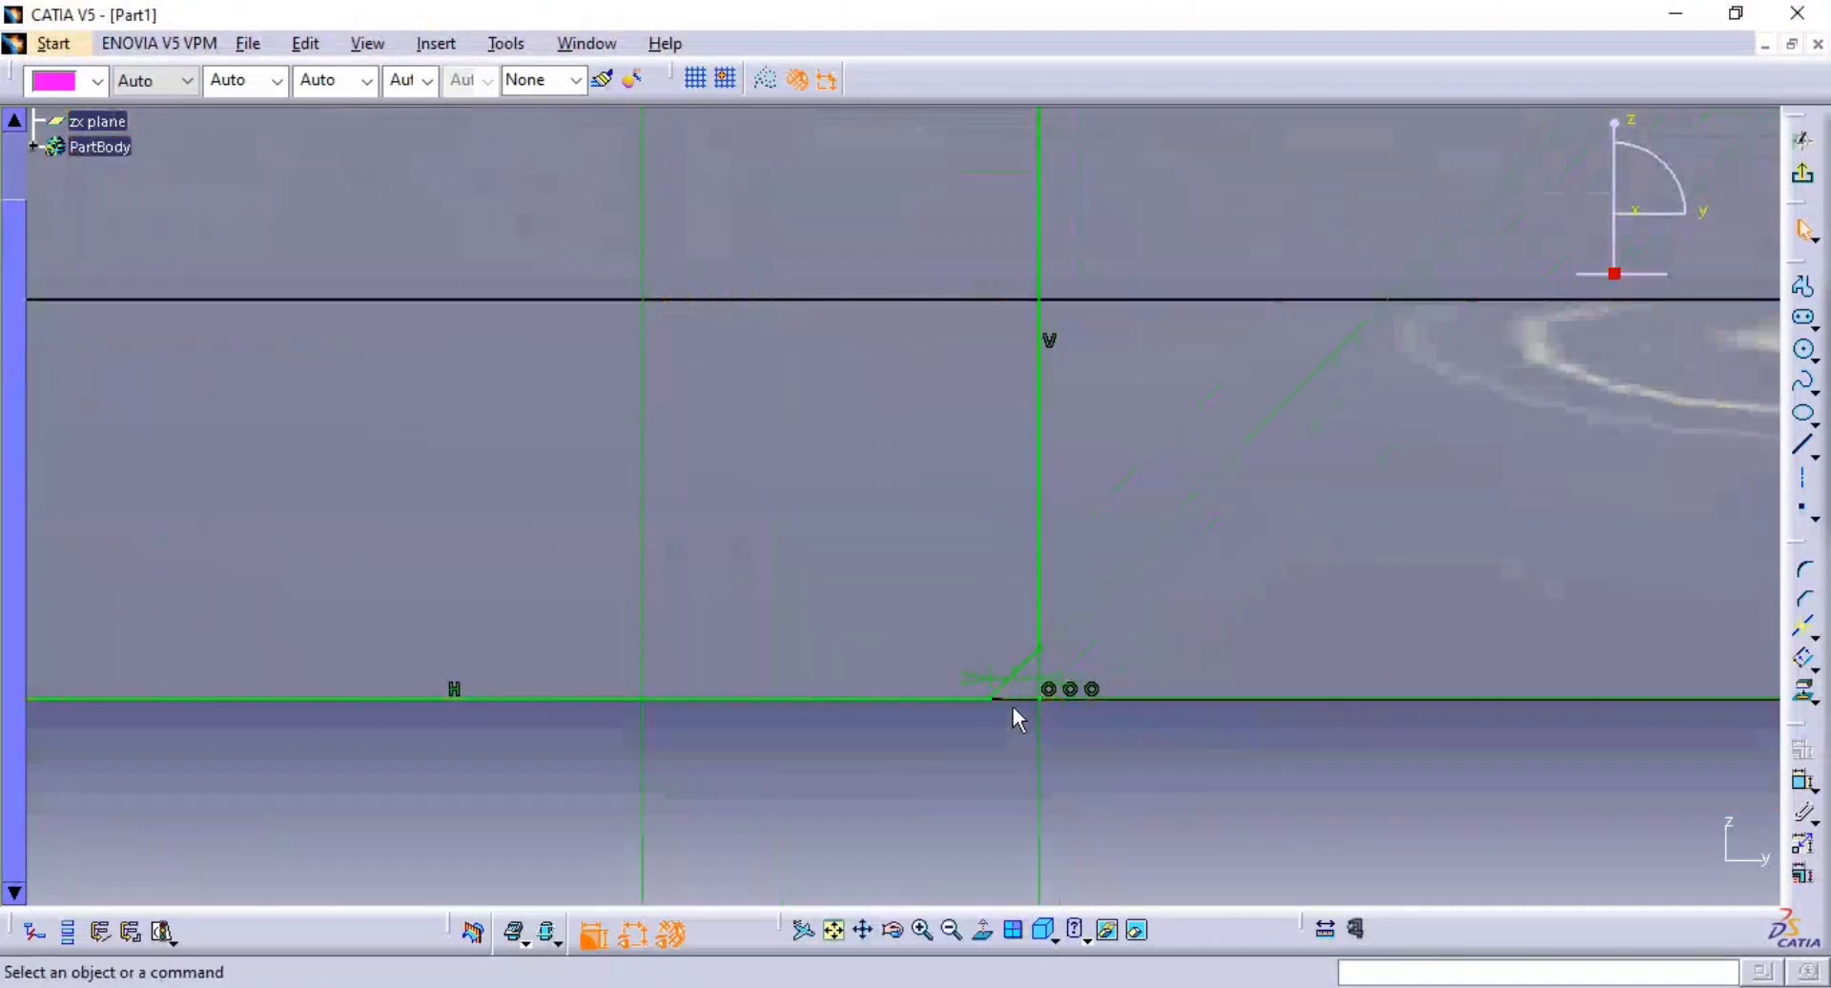
{"action": "middle_click_drag", "start_coordinate": [1143, 761], "coordinate": [1153, 859]}
{"action": "middle_click_drag", "start_coordinate": [1072, 561], "coordinate": [1058, 609]}
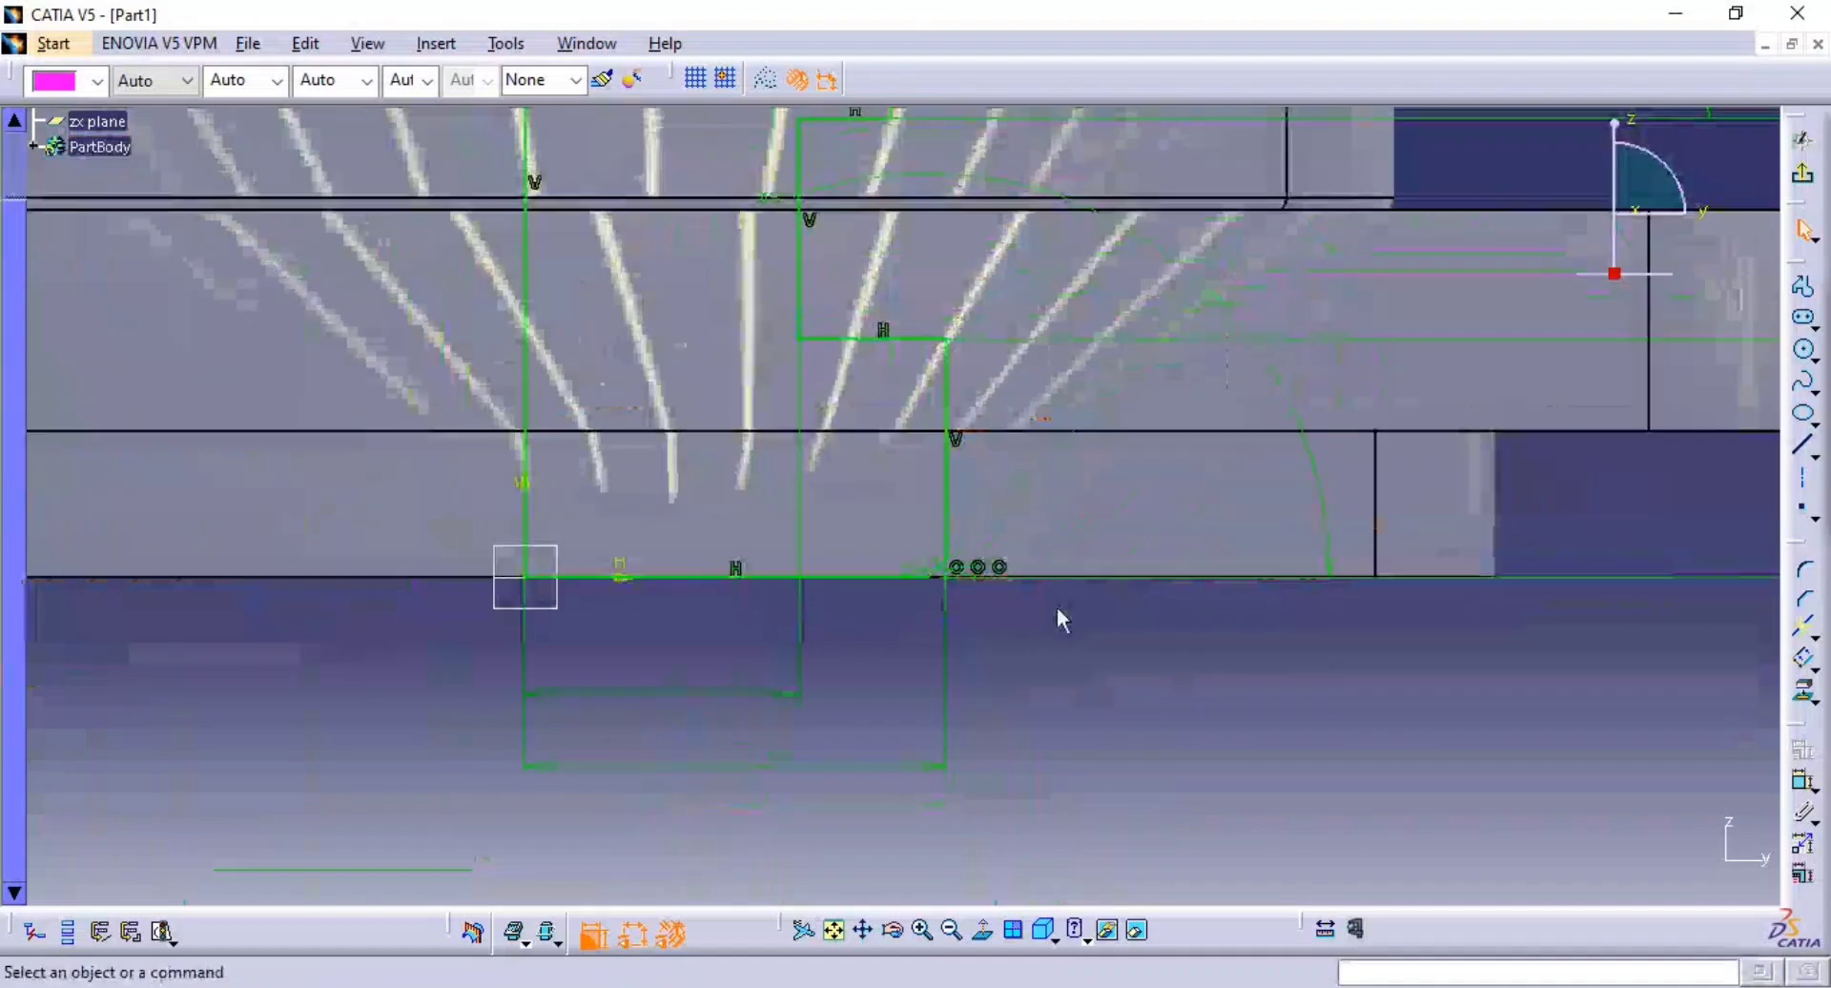
{"action": "mouse_move", "coordinate": [949, 462]}
{"action": "middle_mouse_down"}
{"action": "mouse_move", "coordinate": [1037, 592]}
{"action": "mouse_move", "coordinate": [1038, 573]}
{"action": "mouse_move", "coordinate": [1075, 613]}
{"action": "middle_mouse_up"}
{"action": "middle_click_drag", "start_coordinate": [1040, 509], "coordinate": [1145, 701]}
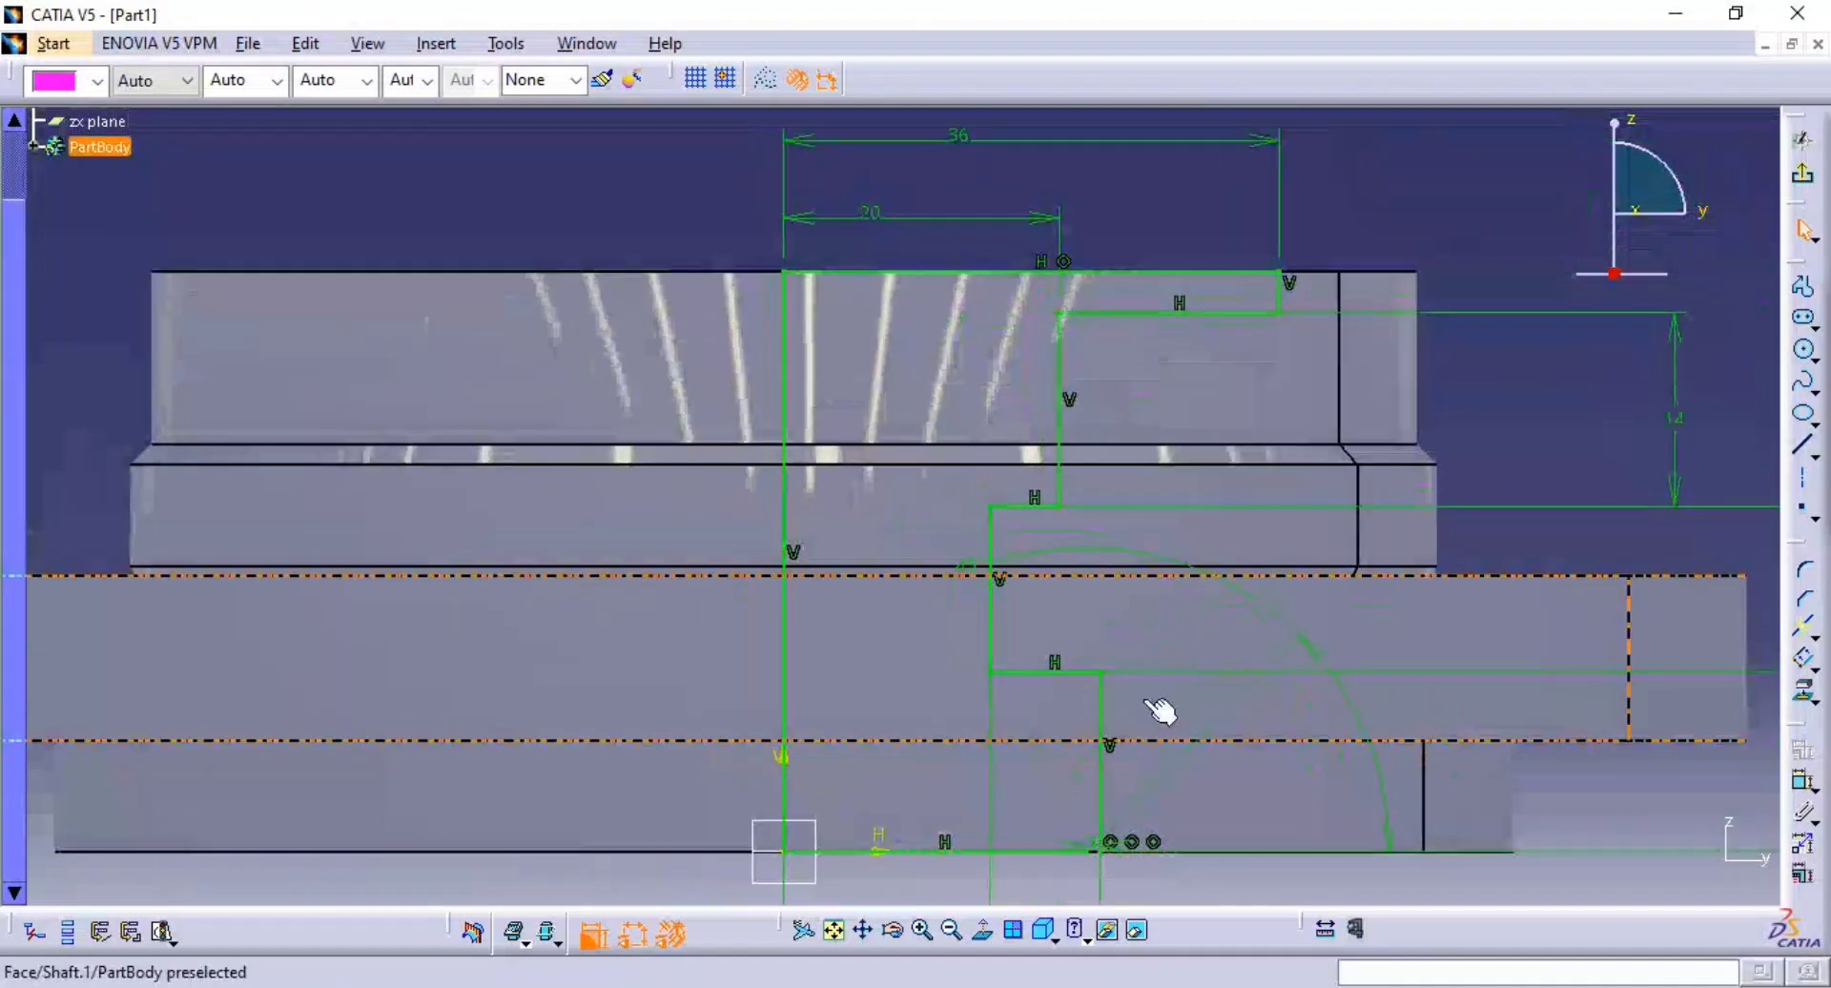
{"action": "key", "text": "alt+Tab"}
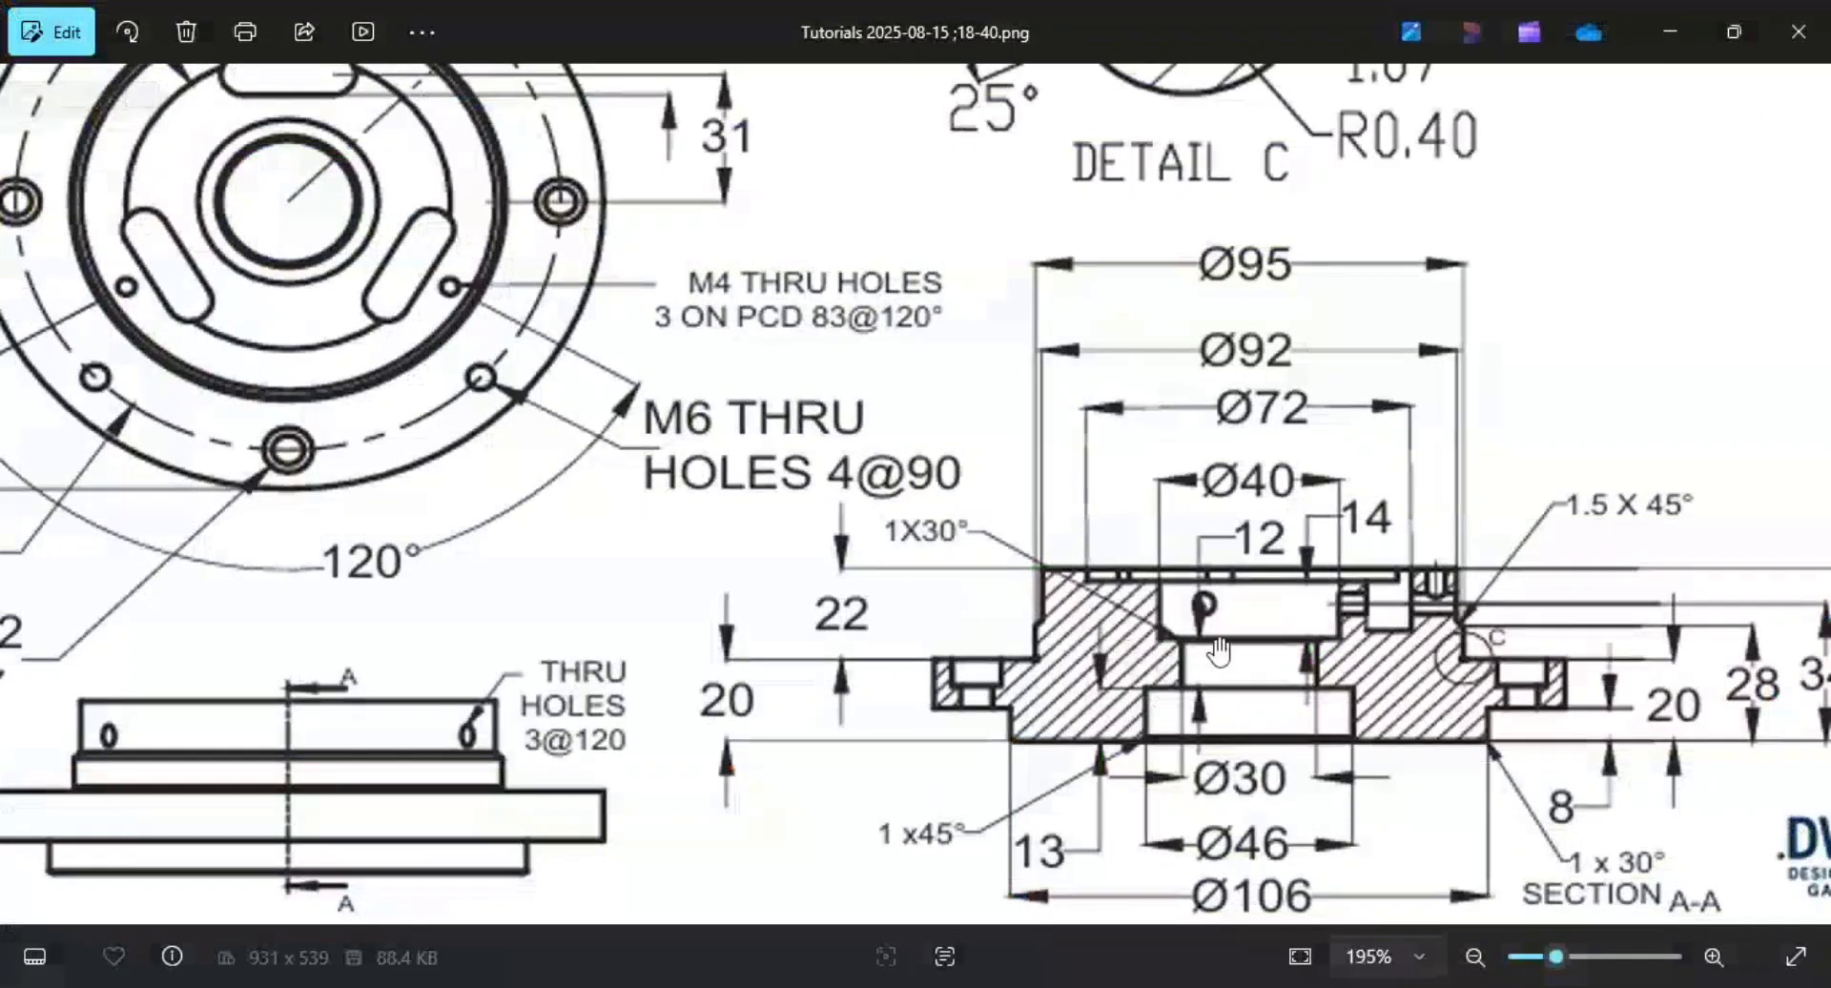
{"action": "key", "text": "alt+Tab"}
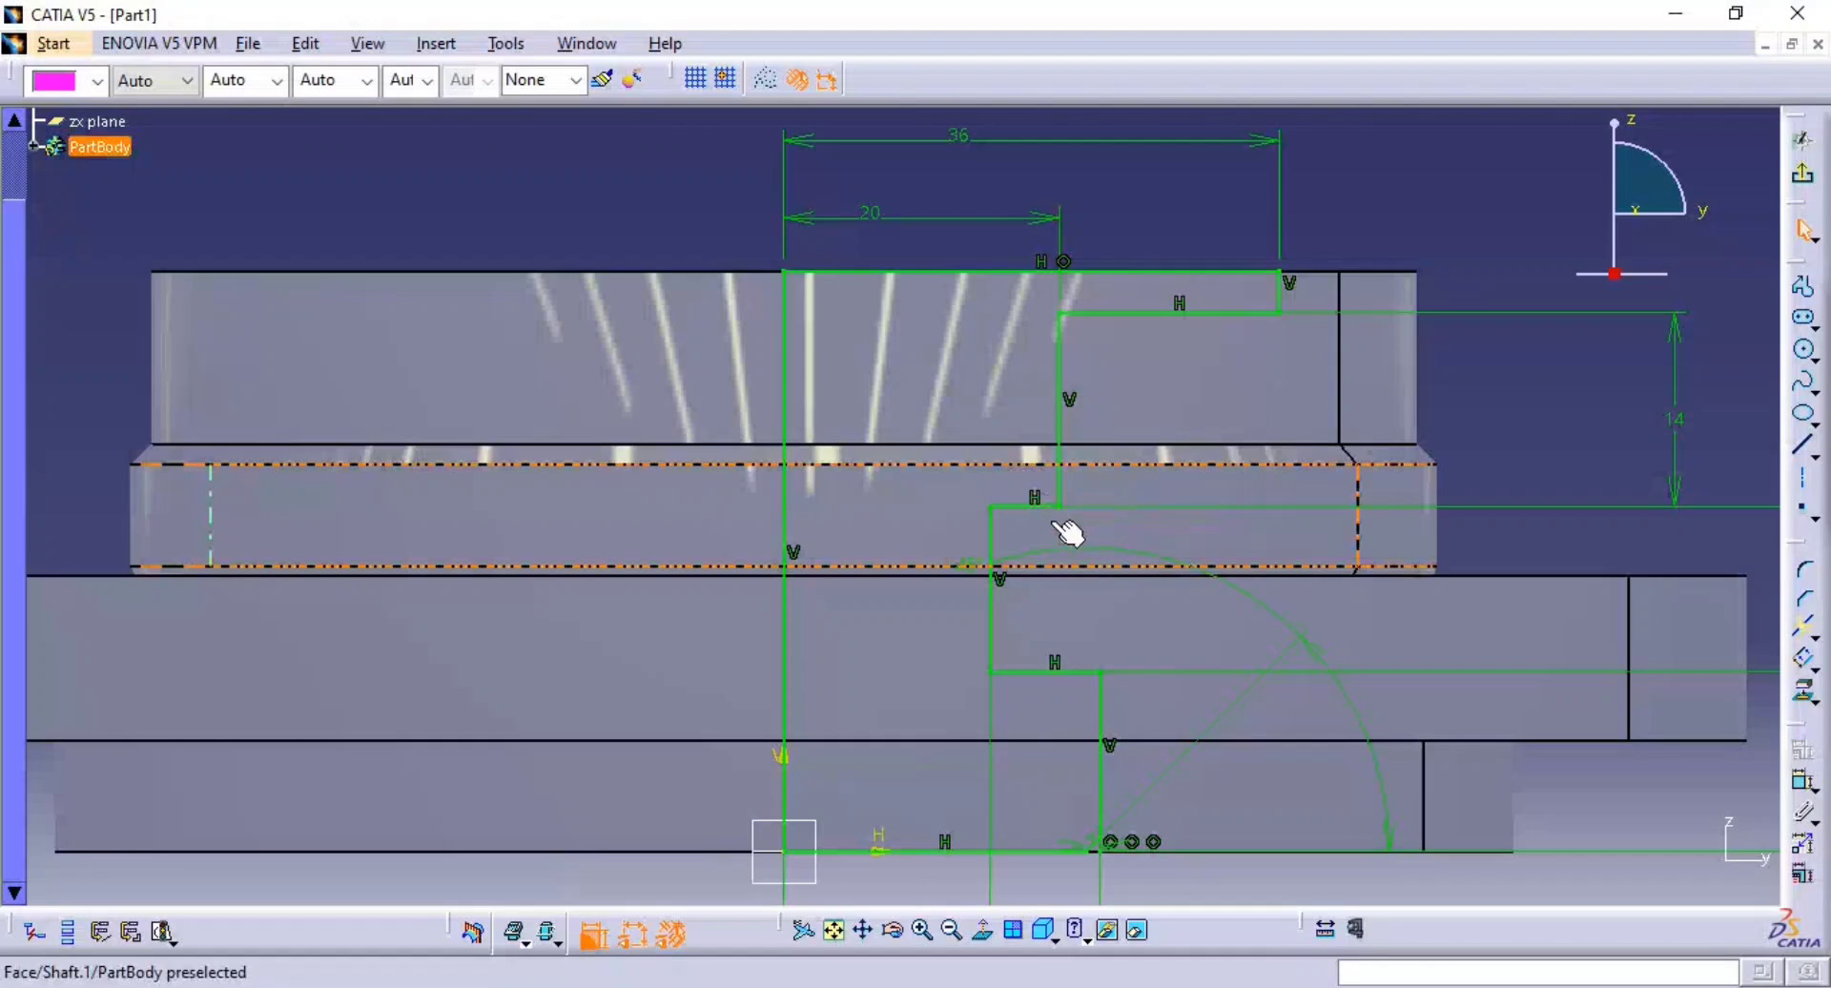
{"action": "middle_click_drag", "start_coordinate": [1054, 522], "coordinate": [992, 335], "text": "ctrl"}
{"action": "left_click", "coordinate": [1803, 602]}
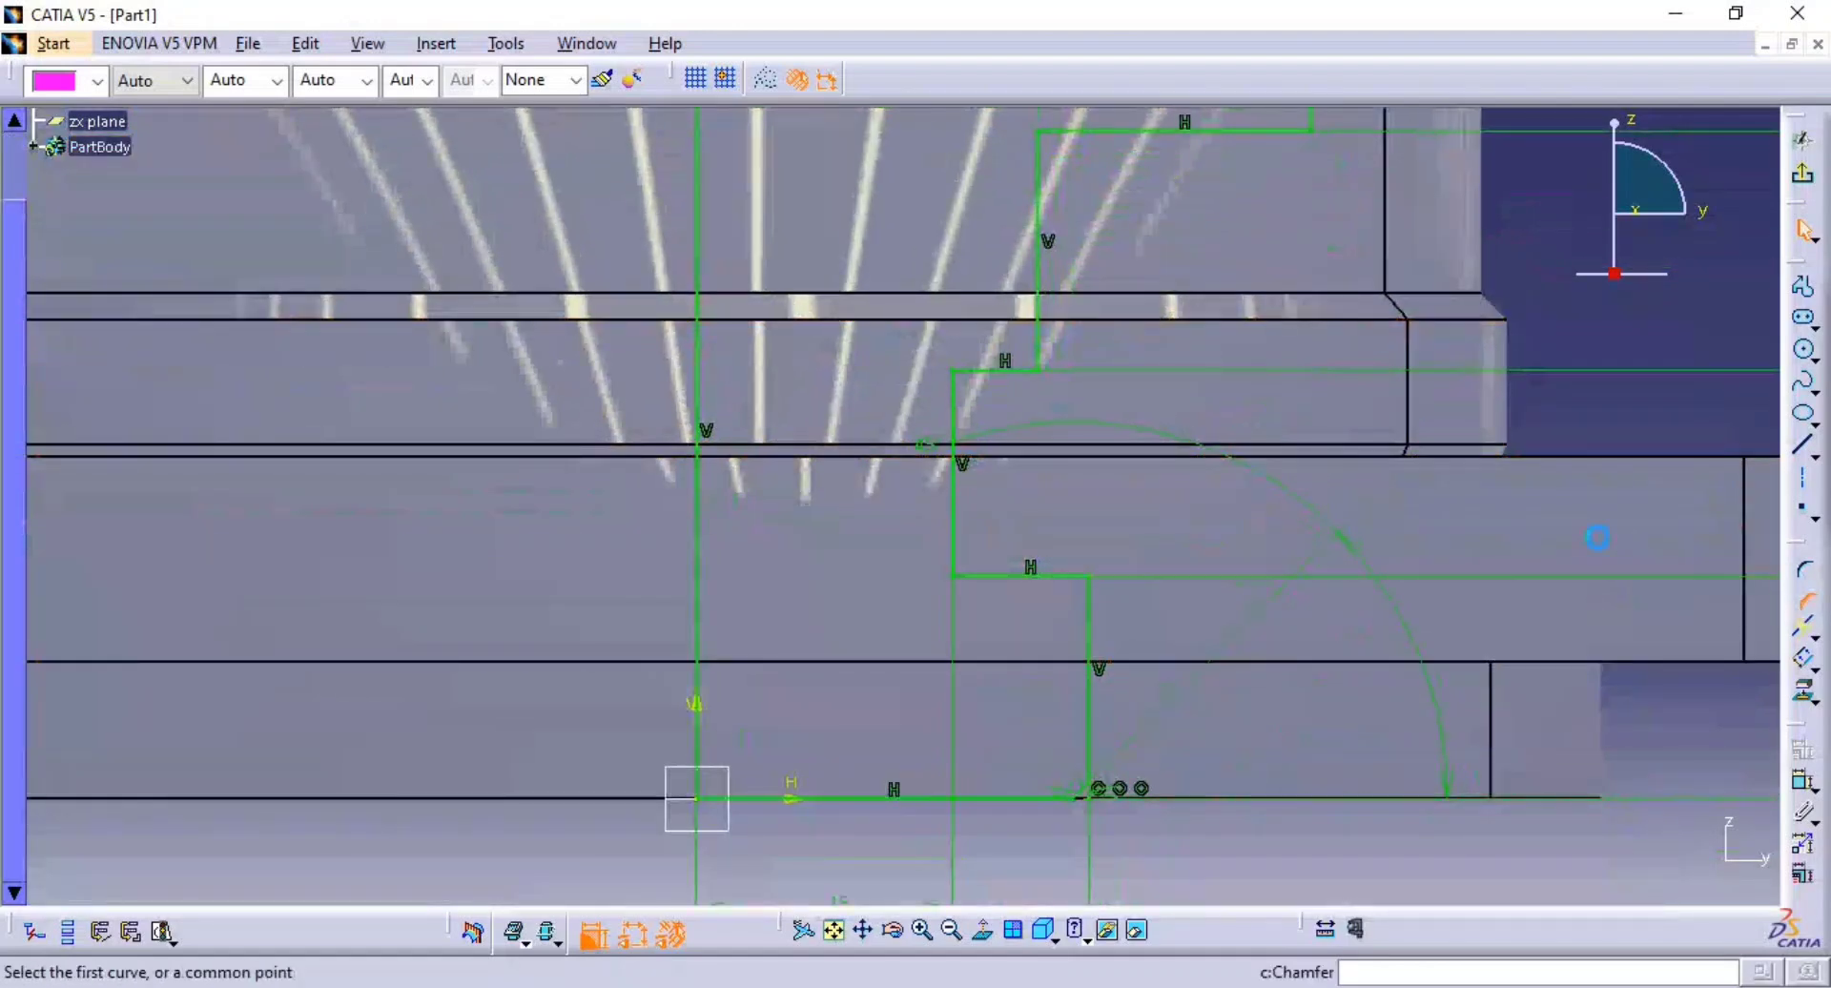
{"action": "left_click", "coordinate": [1043, 357]}
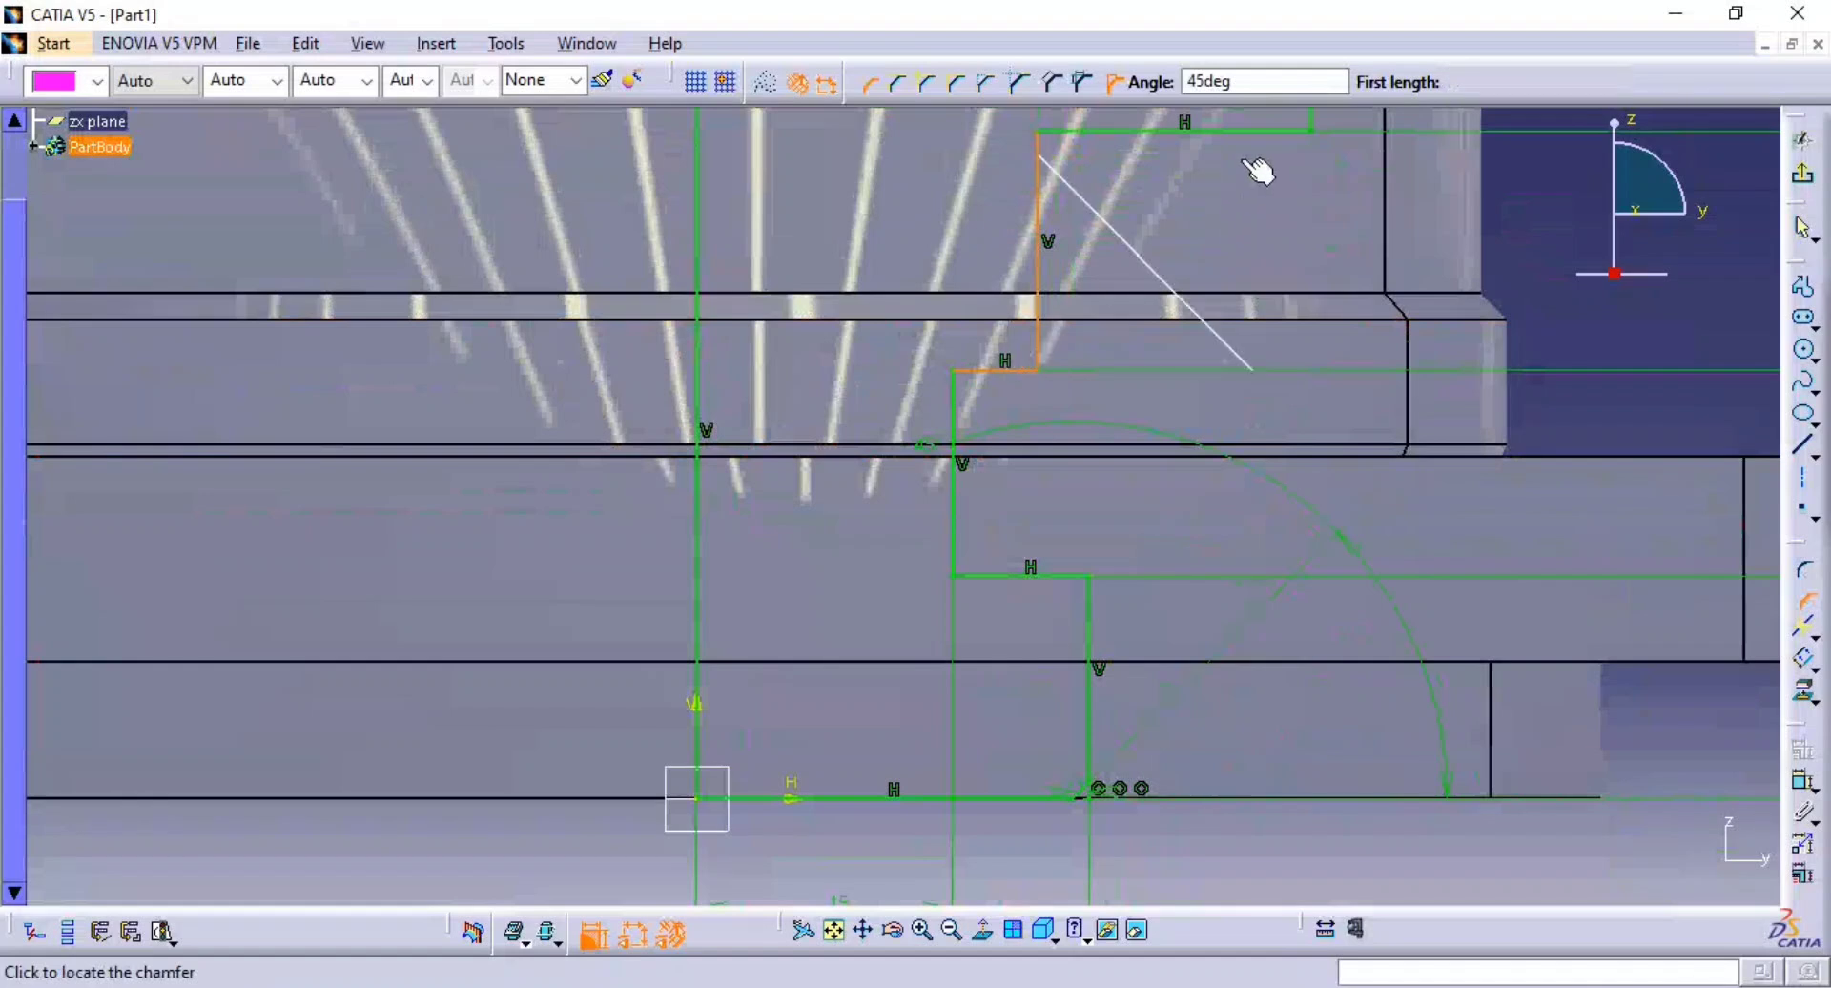
{"action": "left_click_drag", "start_coordinate": [1237, 82], "coordinate": [1155, 88]}
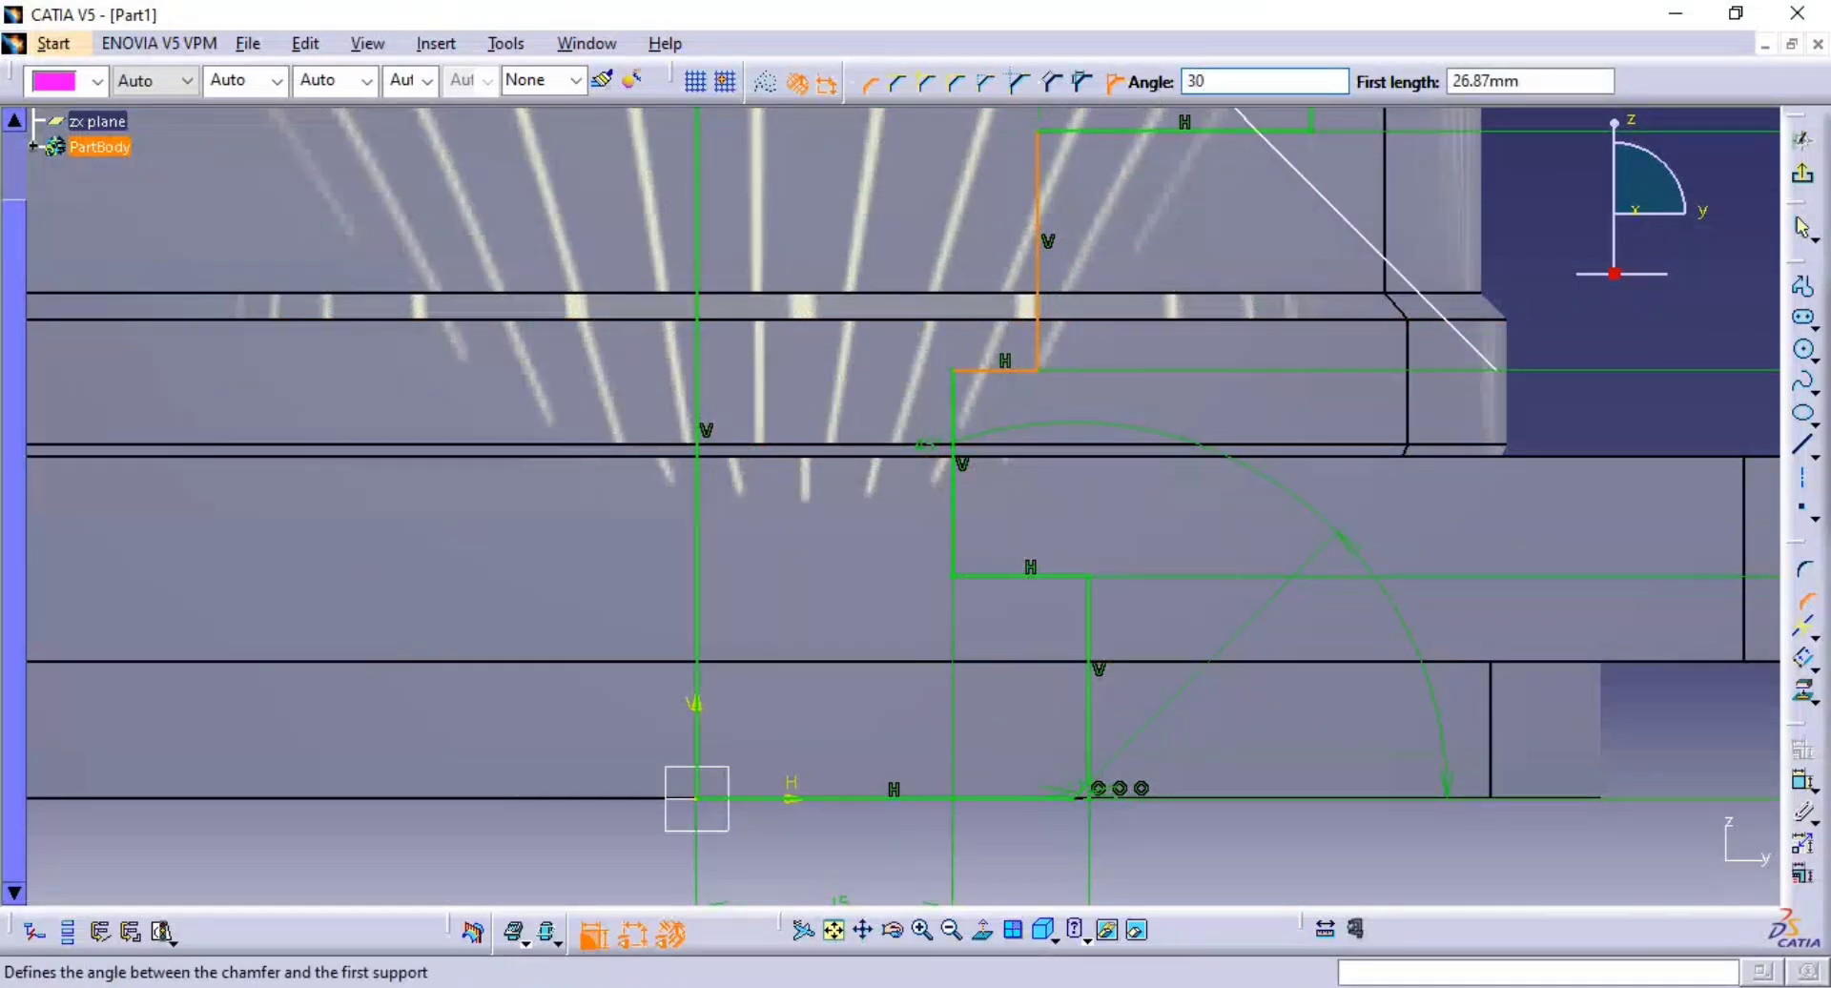
{"action": "type", "text": "30"}
{"action": "key", "text": "Tab"}
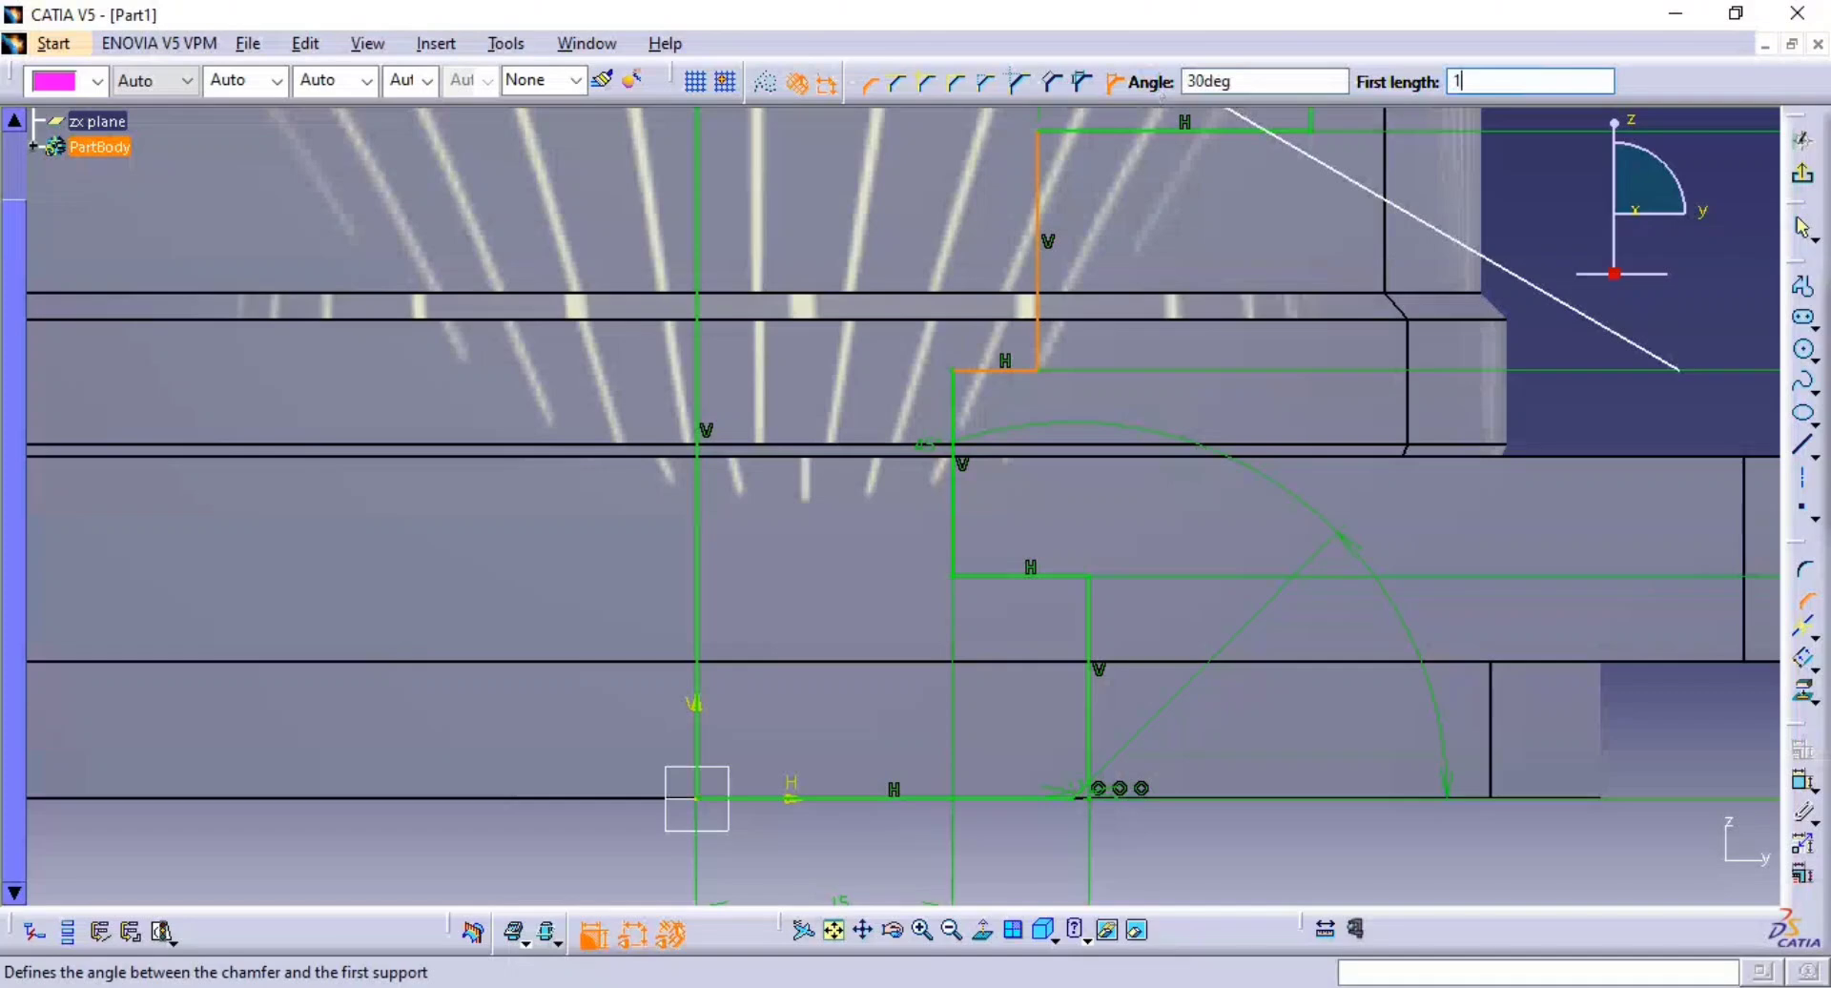
{"action": "type", "text": "1"}
{"action": "key", "text": "Return"}
{"action": "left_click", "coordinate": [975, 570]}
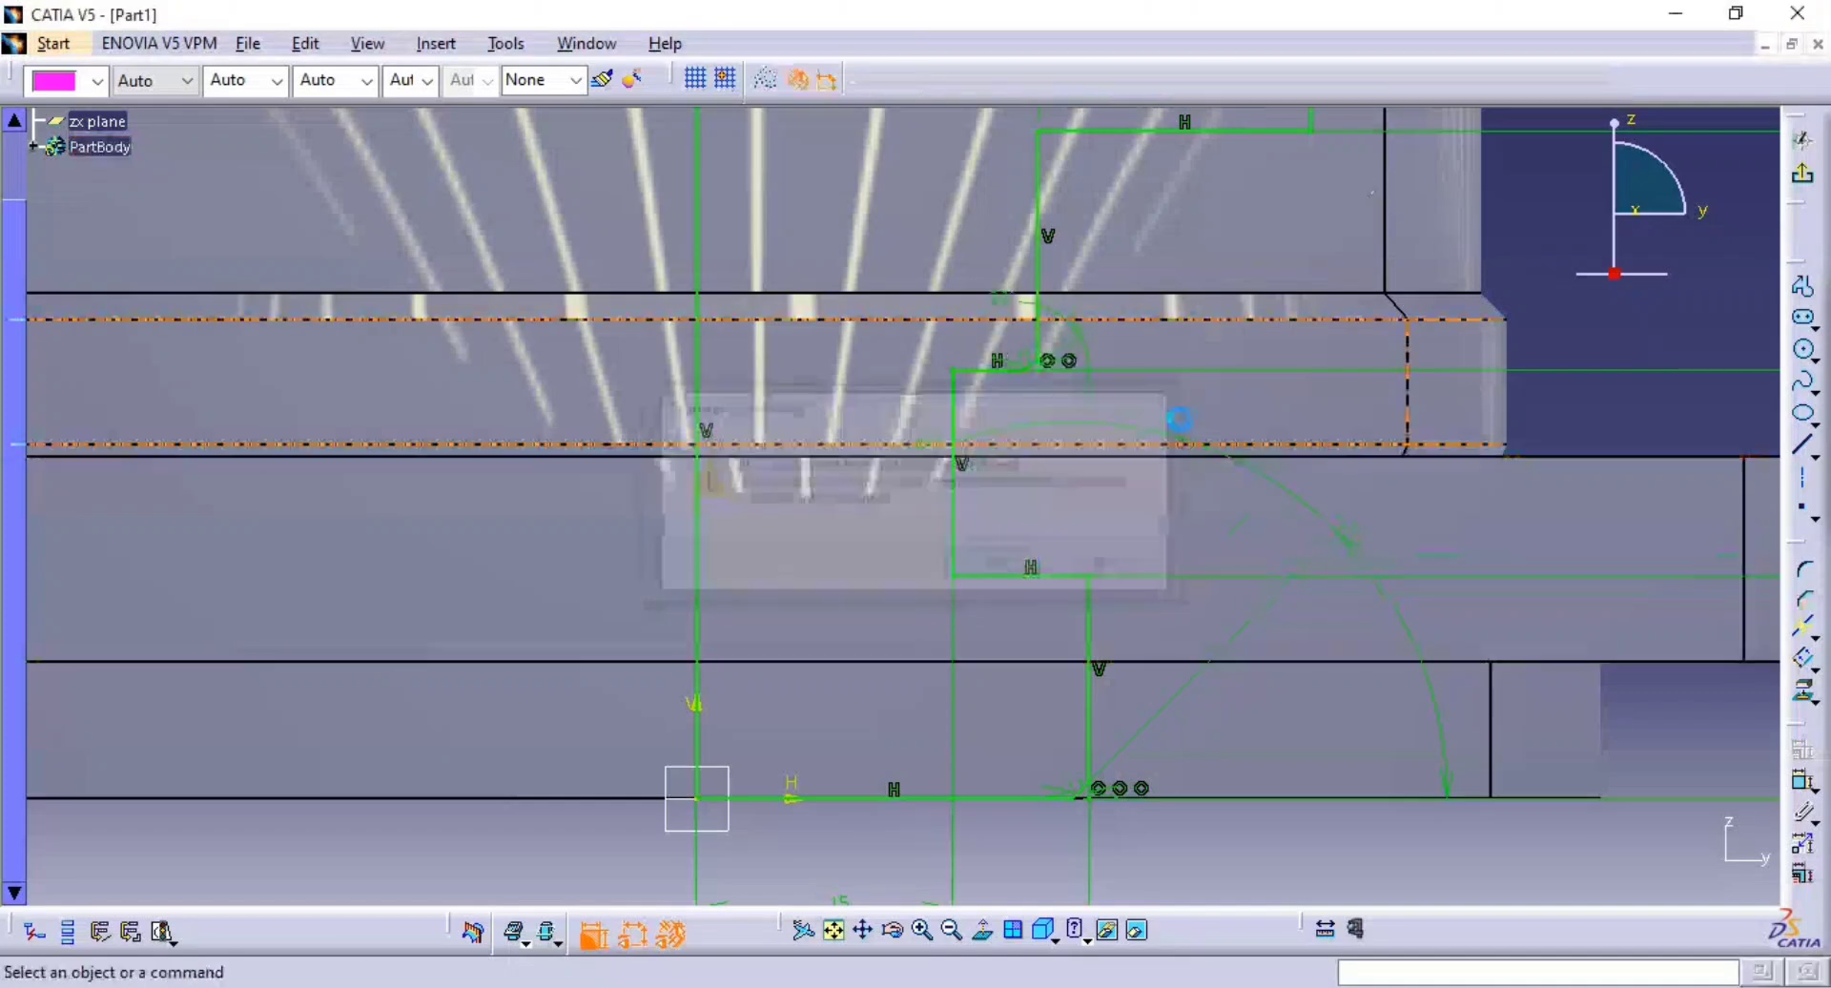
- Finish the bore sketch and cut it from the body as a 360° Groove about the profile's central vertical line
{"action": "mouse_move", "coordinate": [1014, 481]}
{"action": "middle_mouse_down"}
{"action": "mouse_move", "coordinate": [1116, 318]}
{"action": "mouse_move", "coordinate": [1122, 596]}
{"action": "mouse_move", "coordinate": [1084, 552]}
{"action": "mouse_move", "coordinate": [1116, 687]}
{"action": "mouse_move", "coordinate": [1451, 598]}
{"action": "middle_mouse_up"}
{"action": "left_click", "coordinate": [1812, 170]}
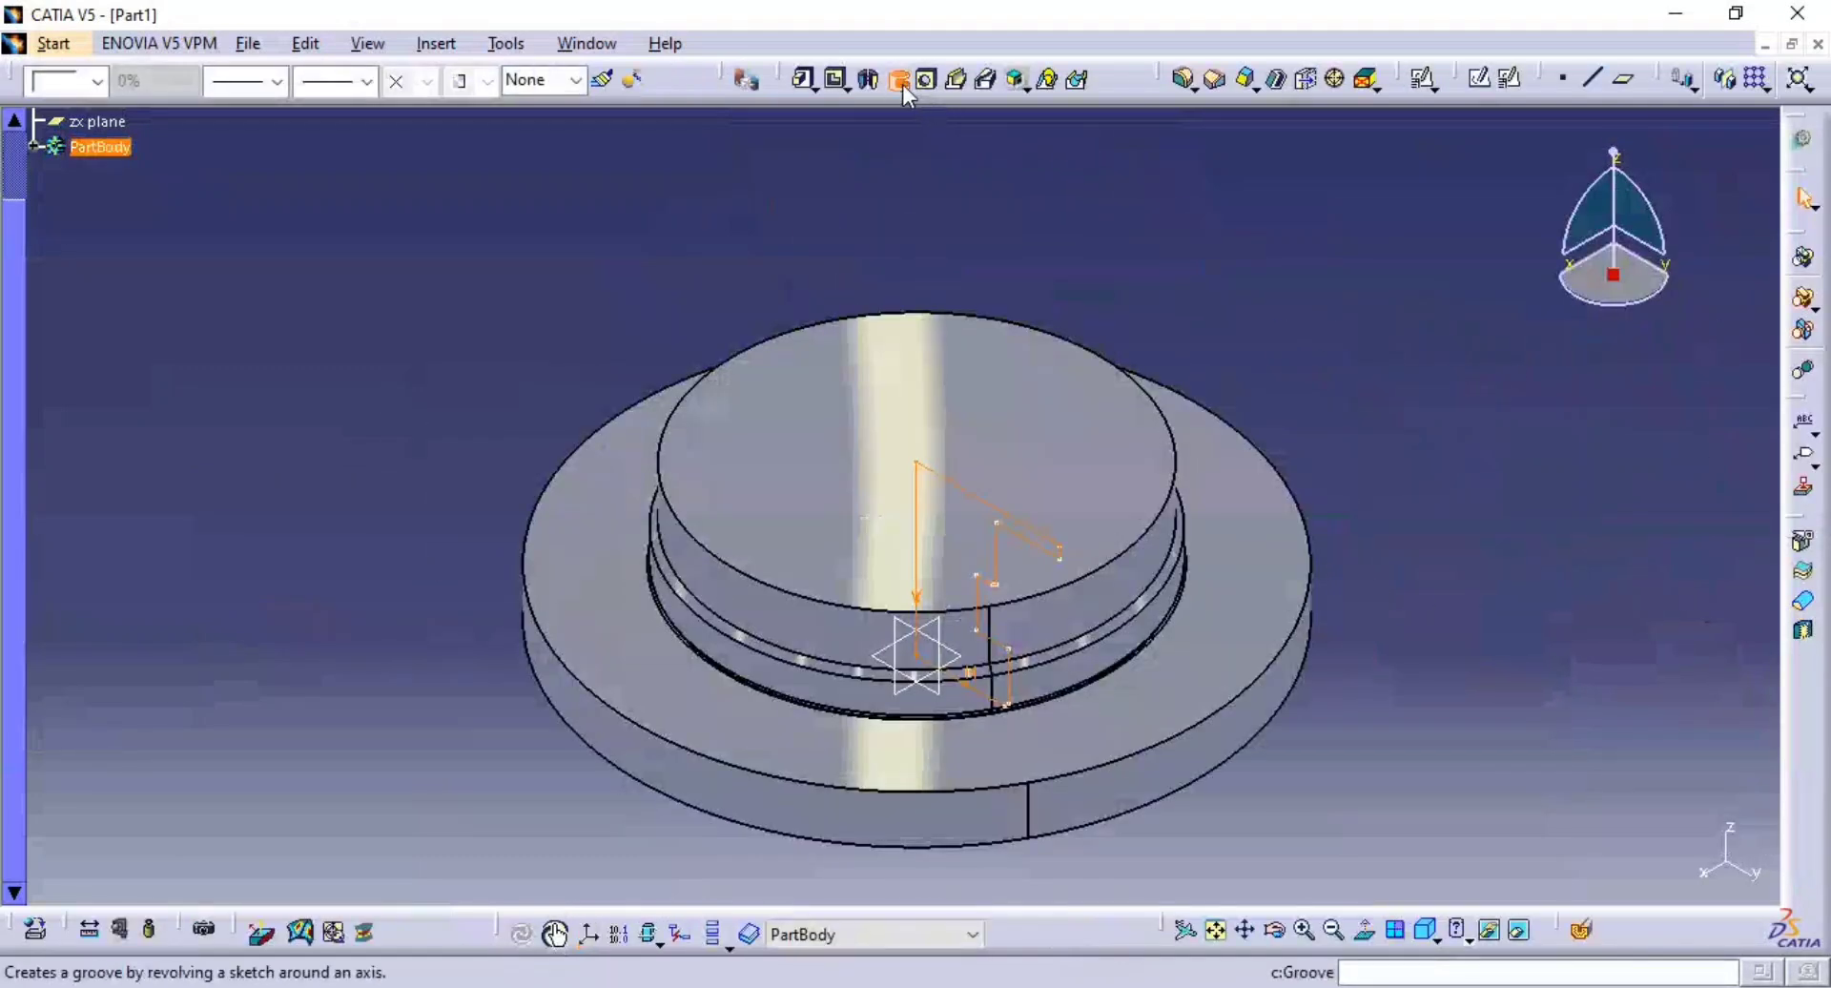
{"action": "left_click", "coordinate": [898, 79]}
{"action": "left_click", "coordinate": [918, 496]}
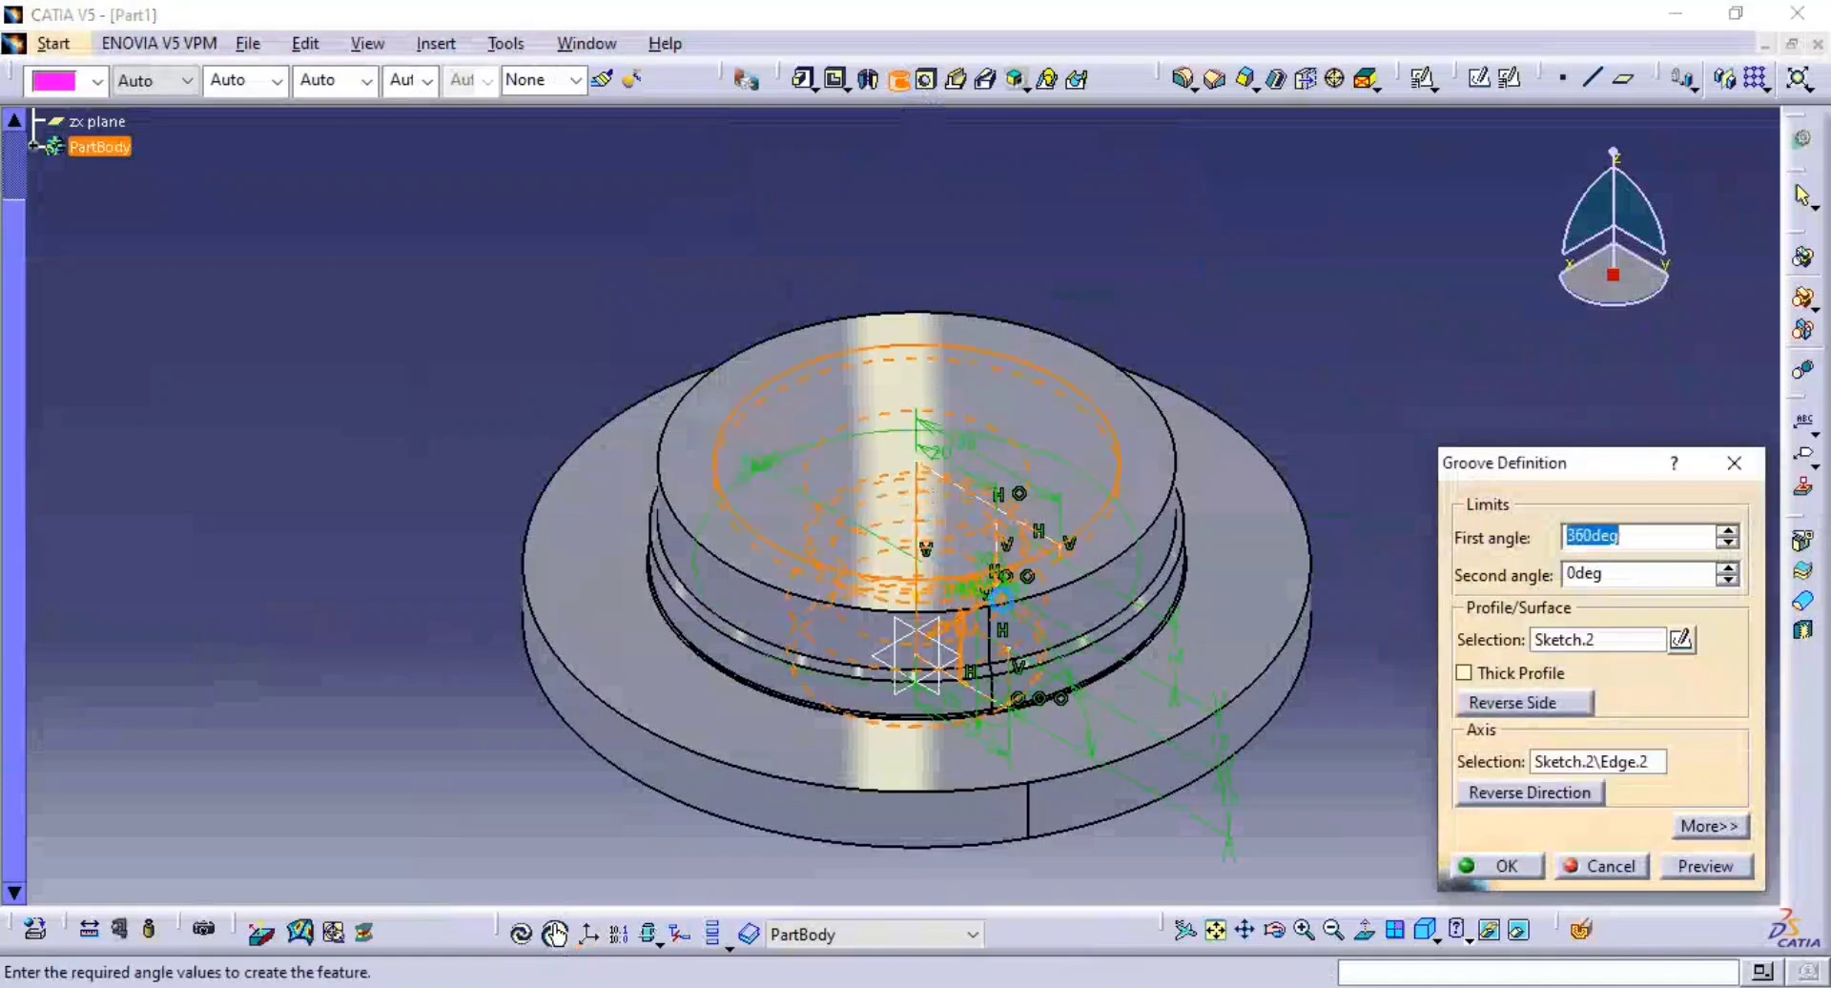
{"action": "mouse_move", "coordinate": [1109, 613]}
{"action": "middle_mouse_down"}
{"action": "mouse_move", "coordinate": [1112, 453]}
{"action": "mouse_move", "coordinate": [1116, 484]}
{"action": "middle_mouse_up"}
{"action": "left_click", "coordinate": [1112, 453]}
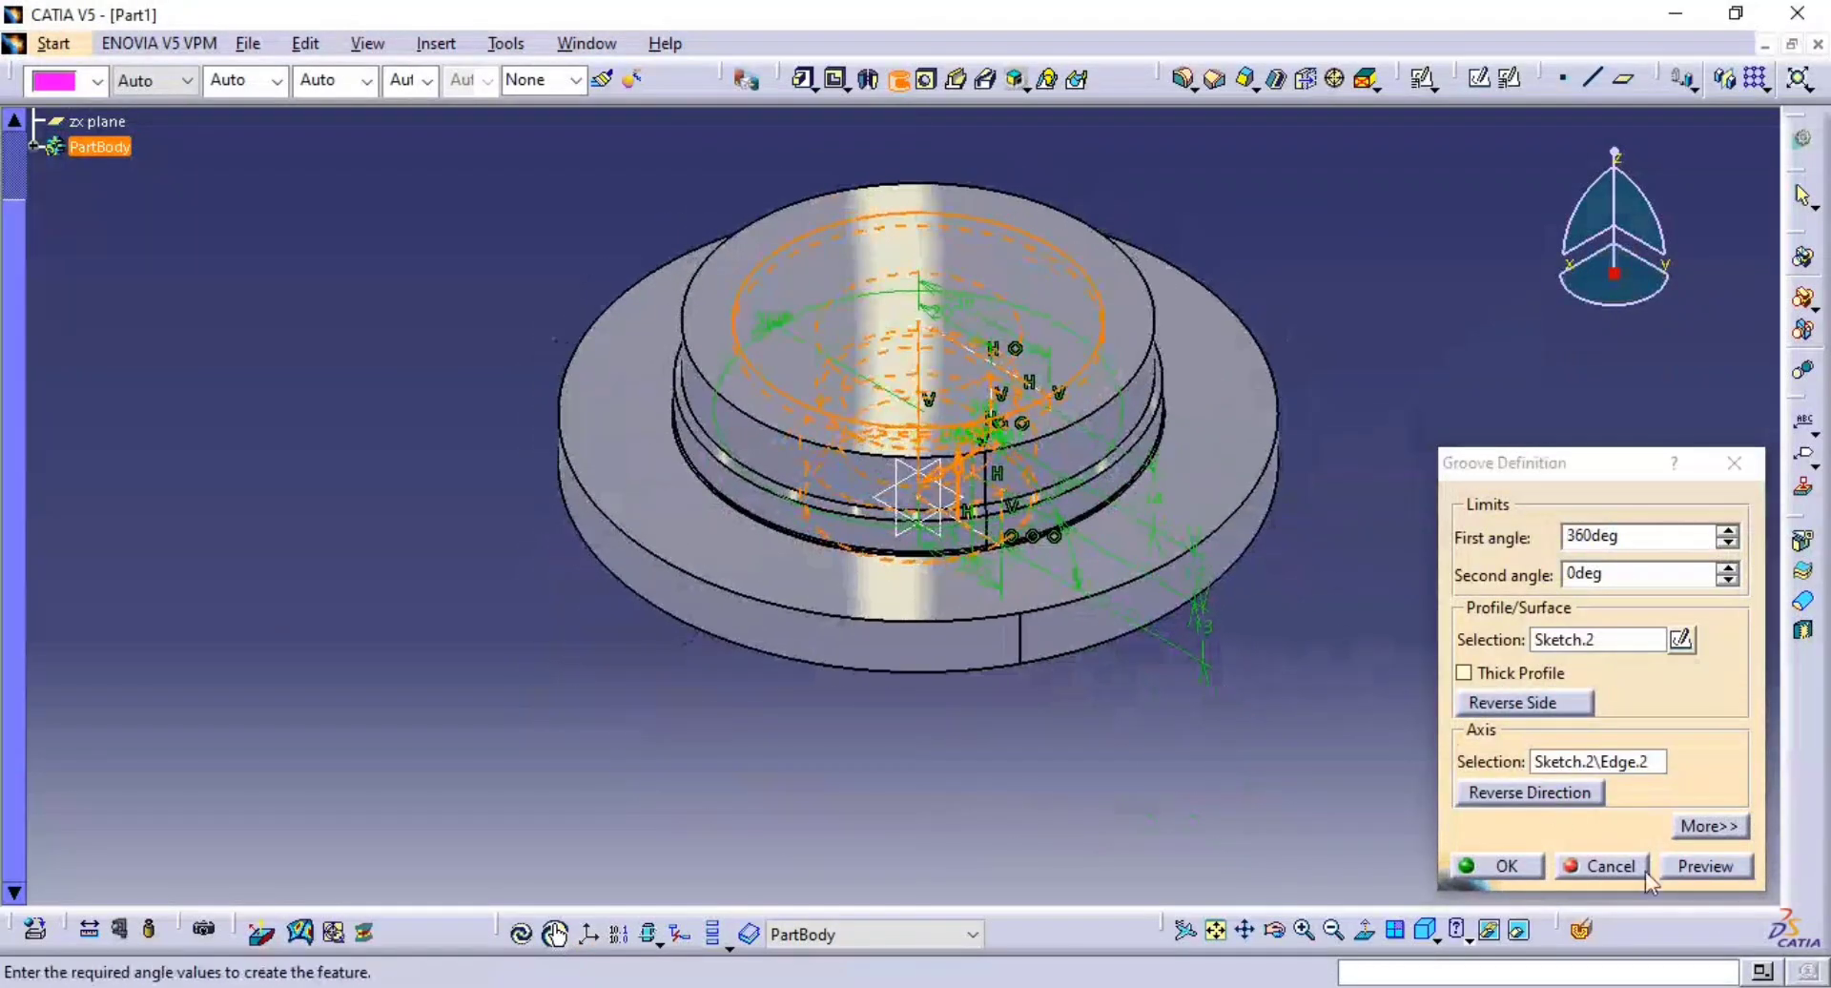
{"action": "left_click", "coordinate": [1727, 870]}
{"action": "left_click", "coordinate": [1507, 866]}
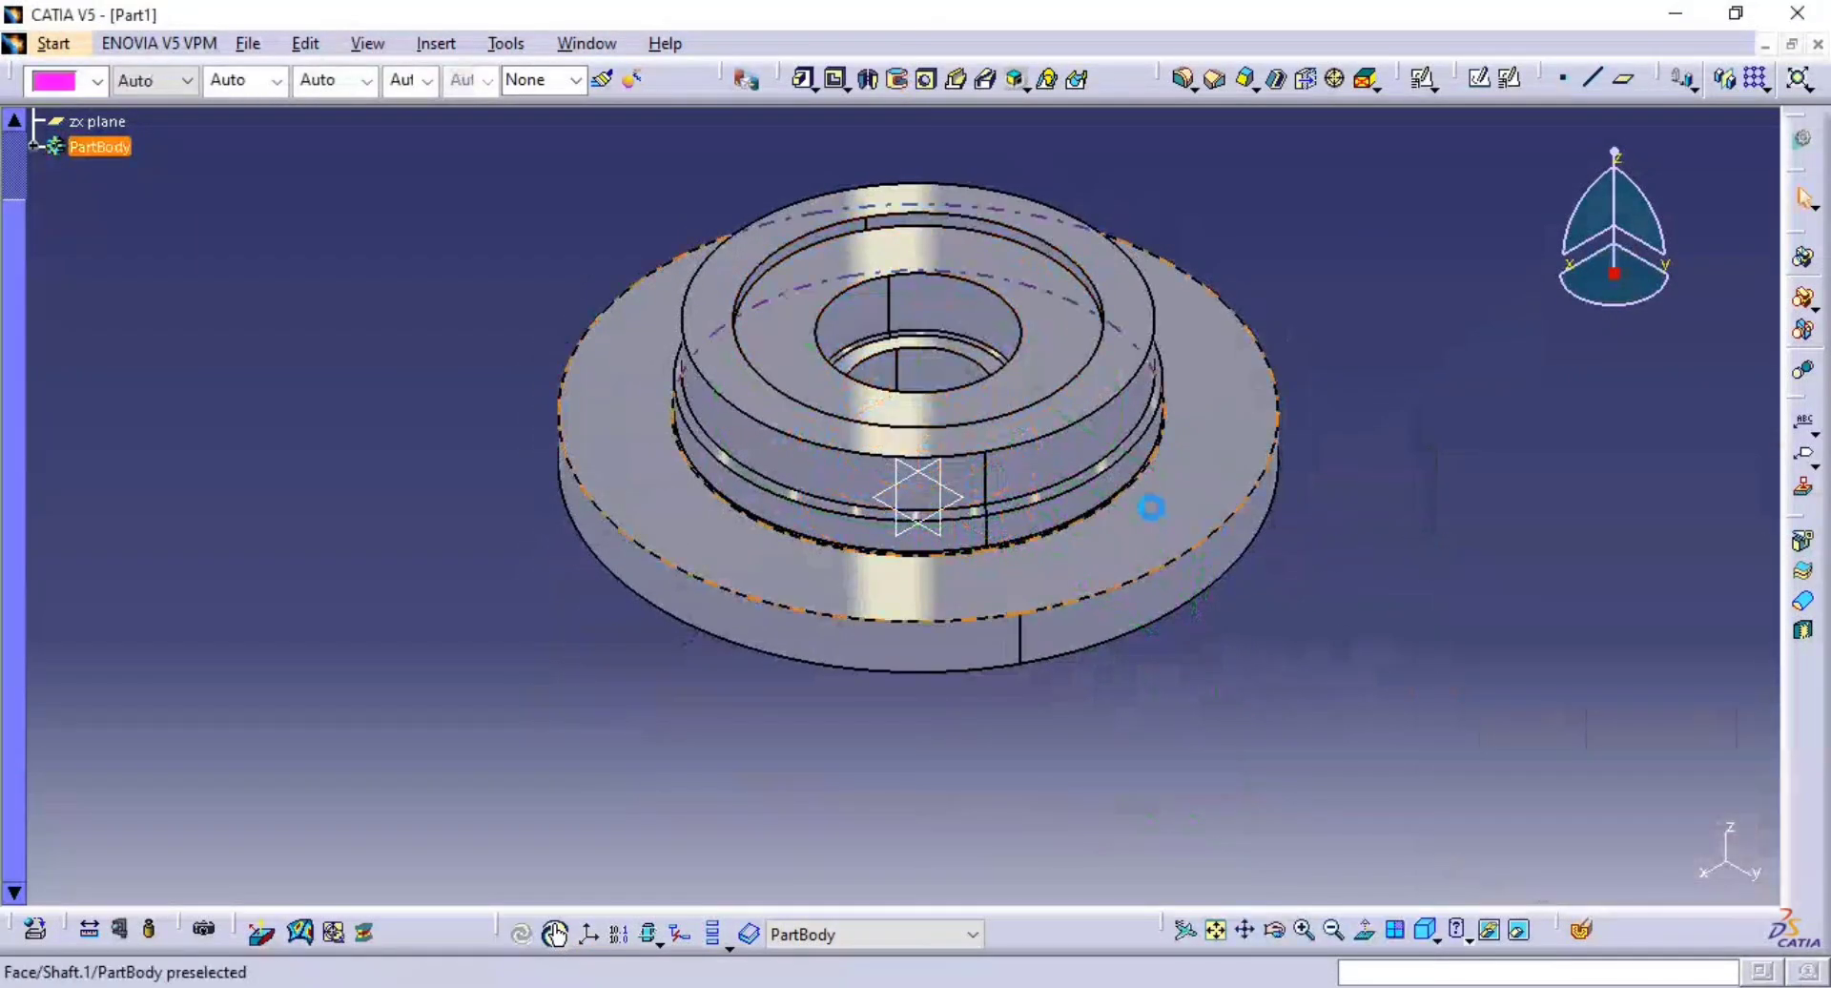
- Examine the stepped bore from above and from the underside, including the edge of the bottom opening
{"action": "middle_click_drag", "start_coordinate": [1154, 506], "coordinate": [998, 499]}
{"action": "right_click", "coordinate": [942, 537]}
{"action": "left_click", "coordinate": [1617, 483]}
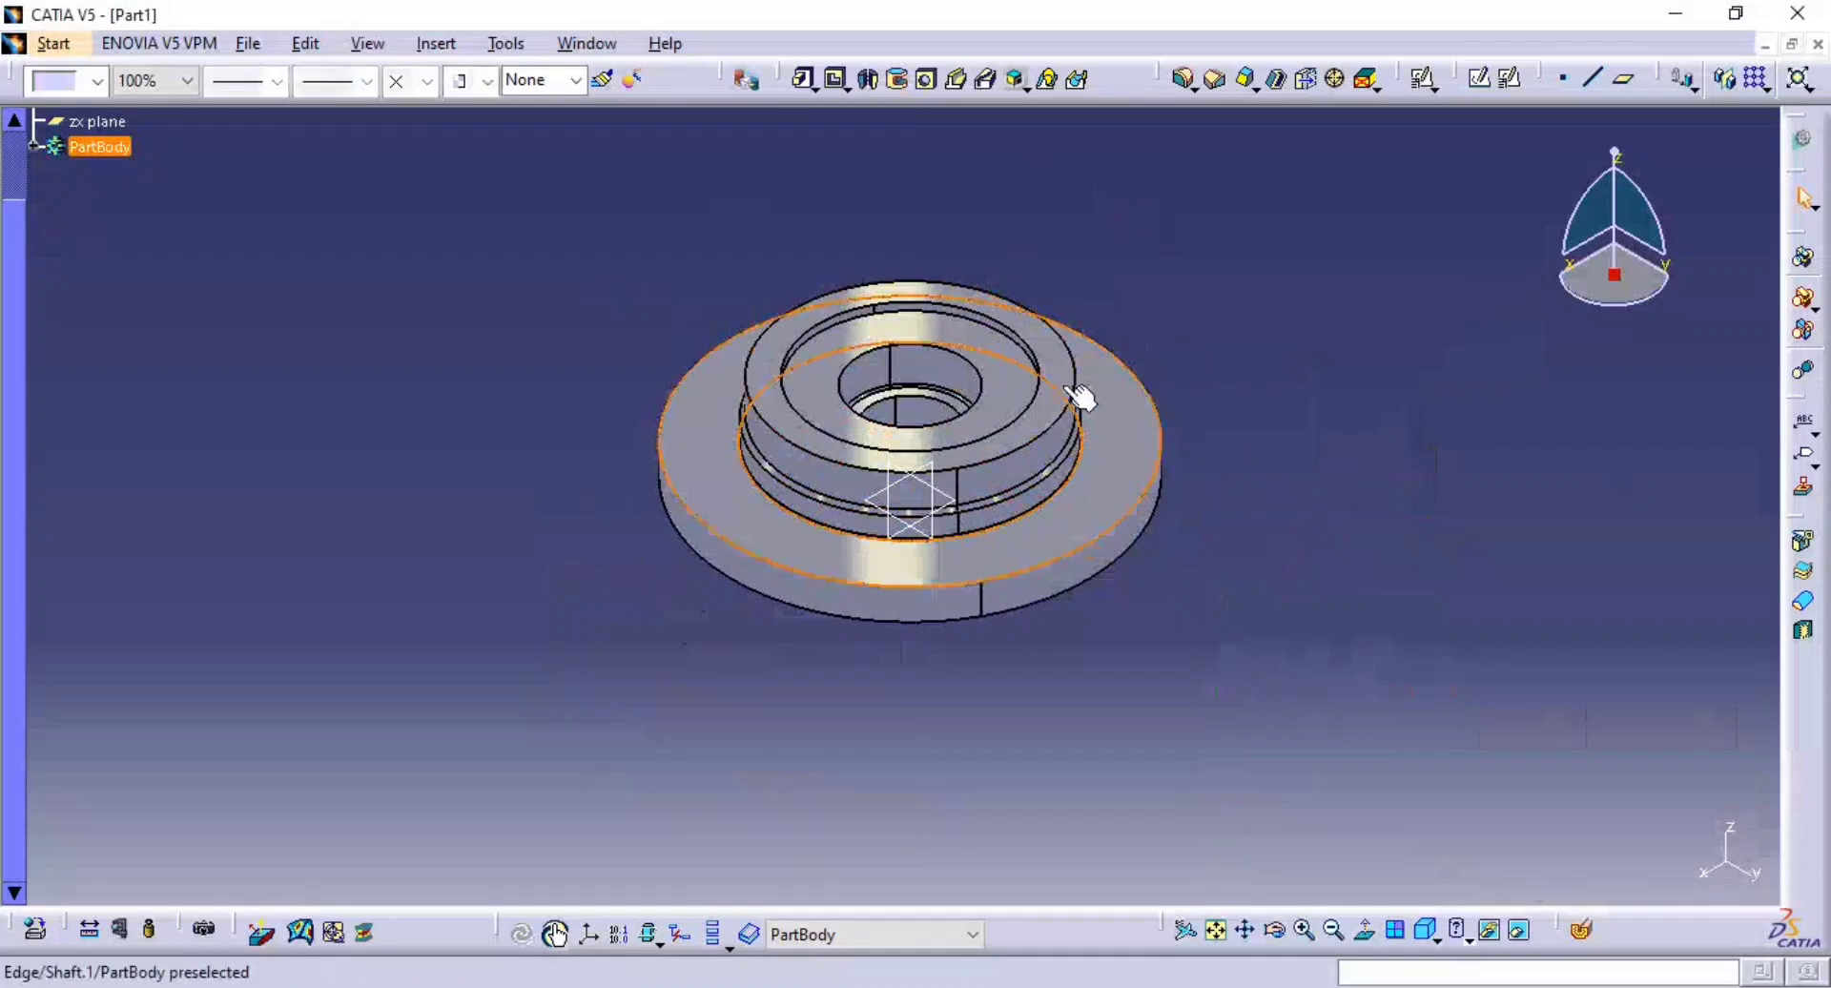
{"action": "middle_click_drag", "start_coordinate": [1083, 398], "coordinate": [892, 456]}
{"action": "left_click", "coordinate": [1370, 601]}
{"action": "middle_click_drag", "start_coordinate": [959, 511], "coordinate": [1381, 546]}
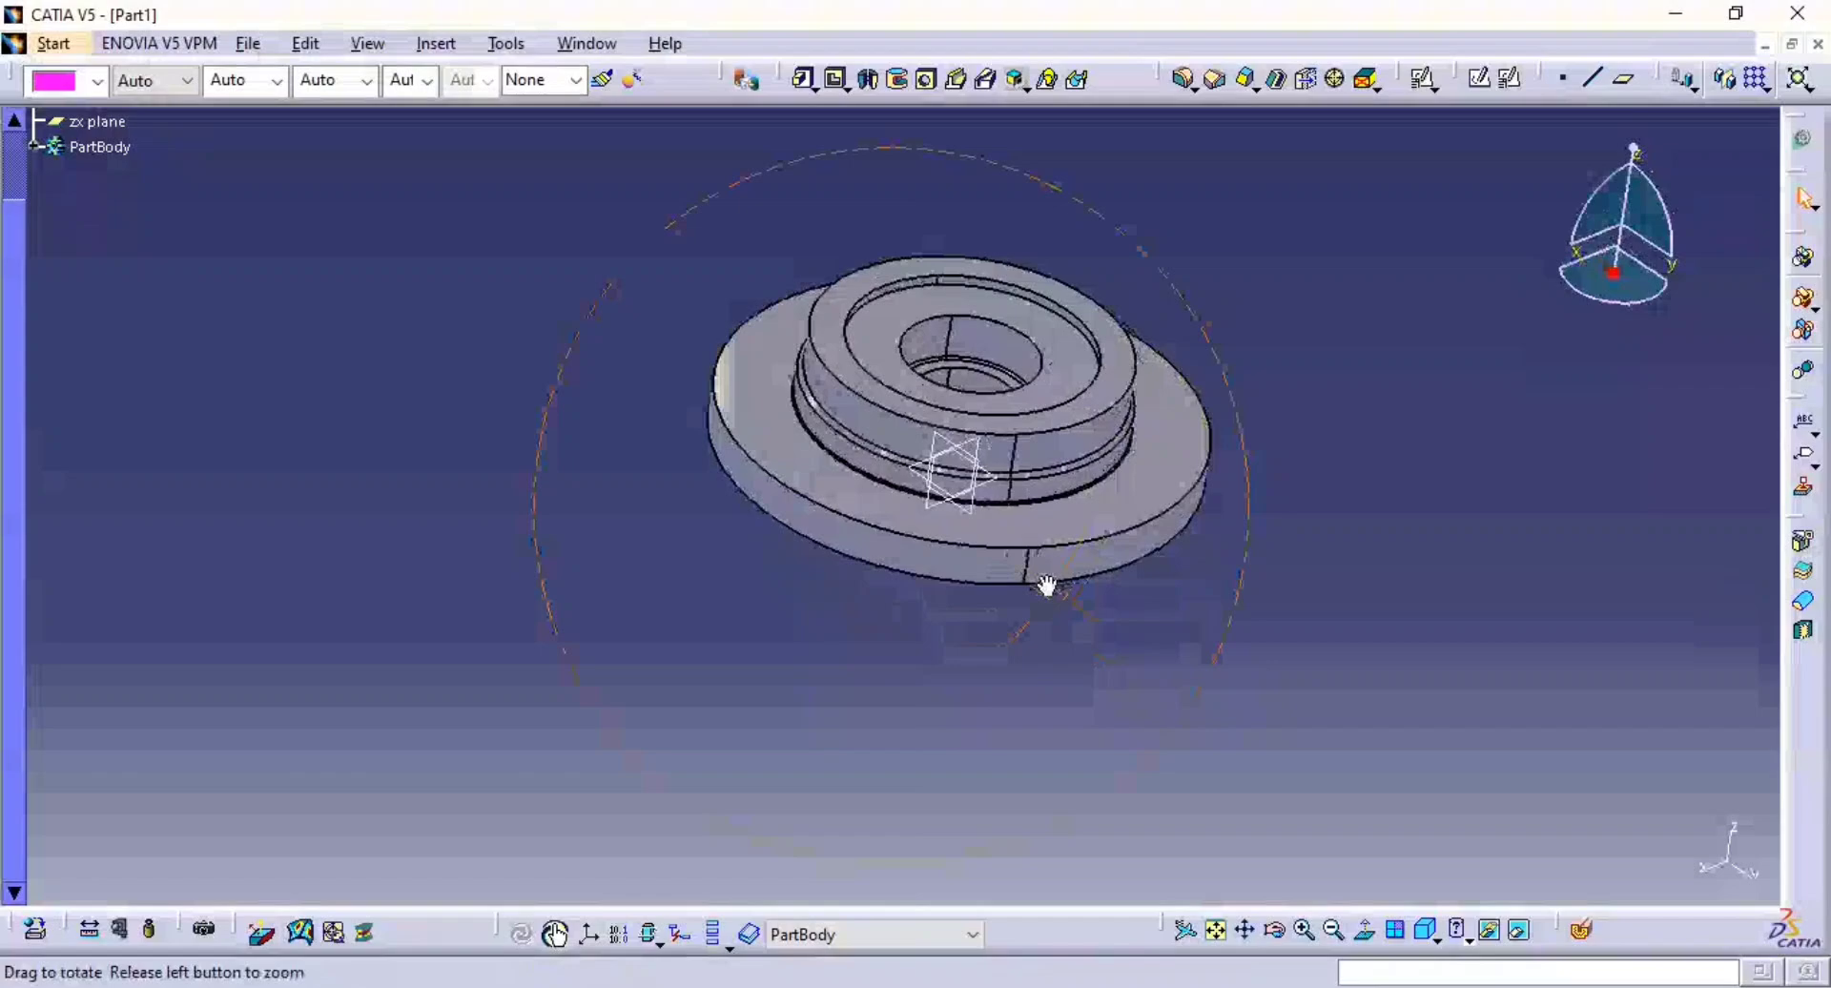
{"action": "middle_click_drag", "start_coordinate": [1047, 585], "coordinate": [998, 224]}
{"action": "middle_click_drag", "start_coordinate": [932, 515], "coordinate": [940, 392]}
{"action": "middle_click_drag", "start_coordinate": [982, 564], "coordinate": [968, 510]}
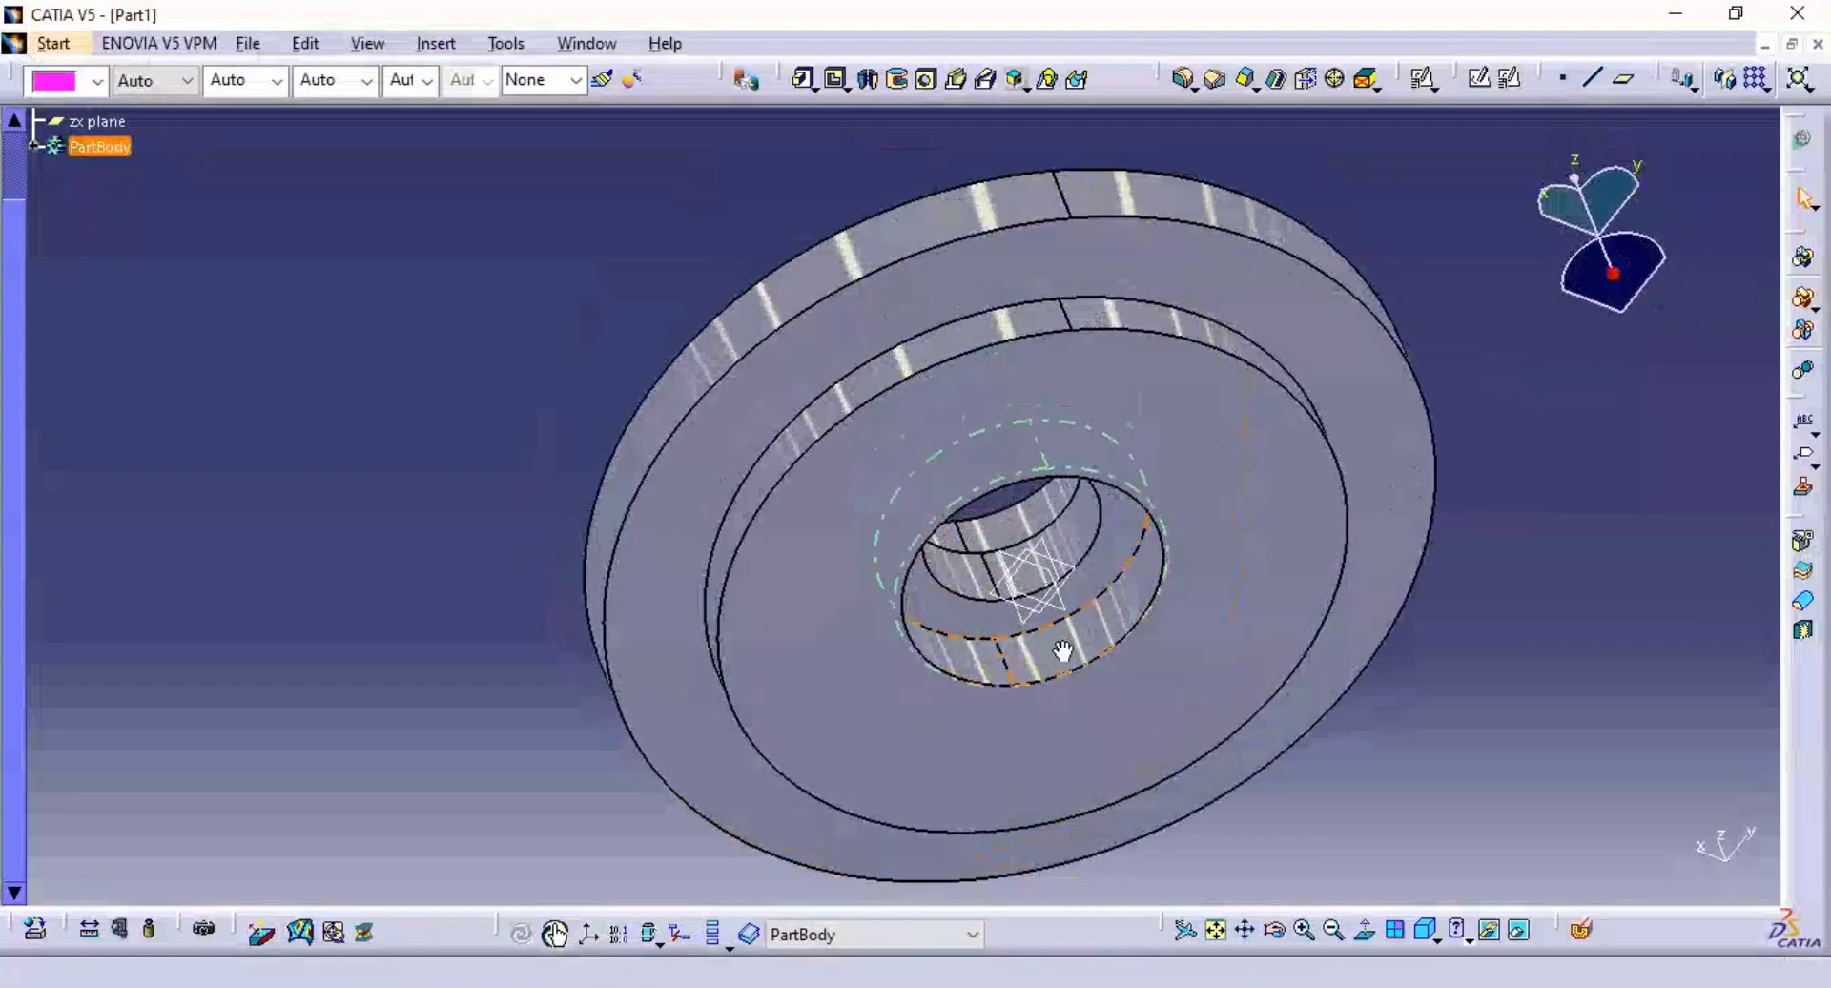
{"action": "middle_click_drag", "start_coordinate": [1064, 652], "coordinate": [953, 581]}
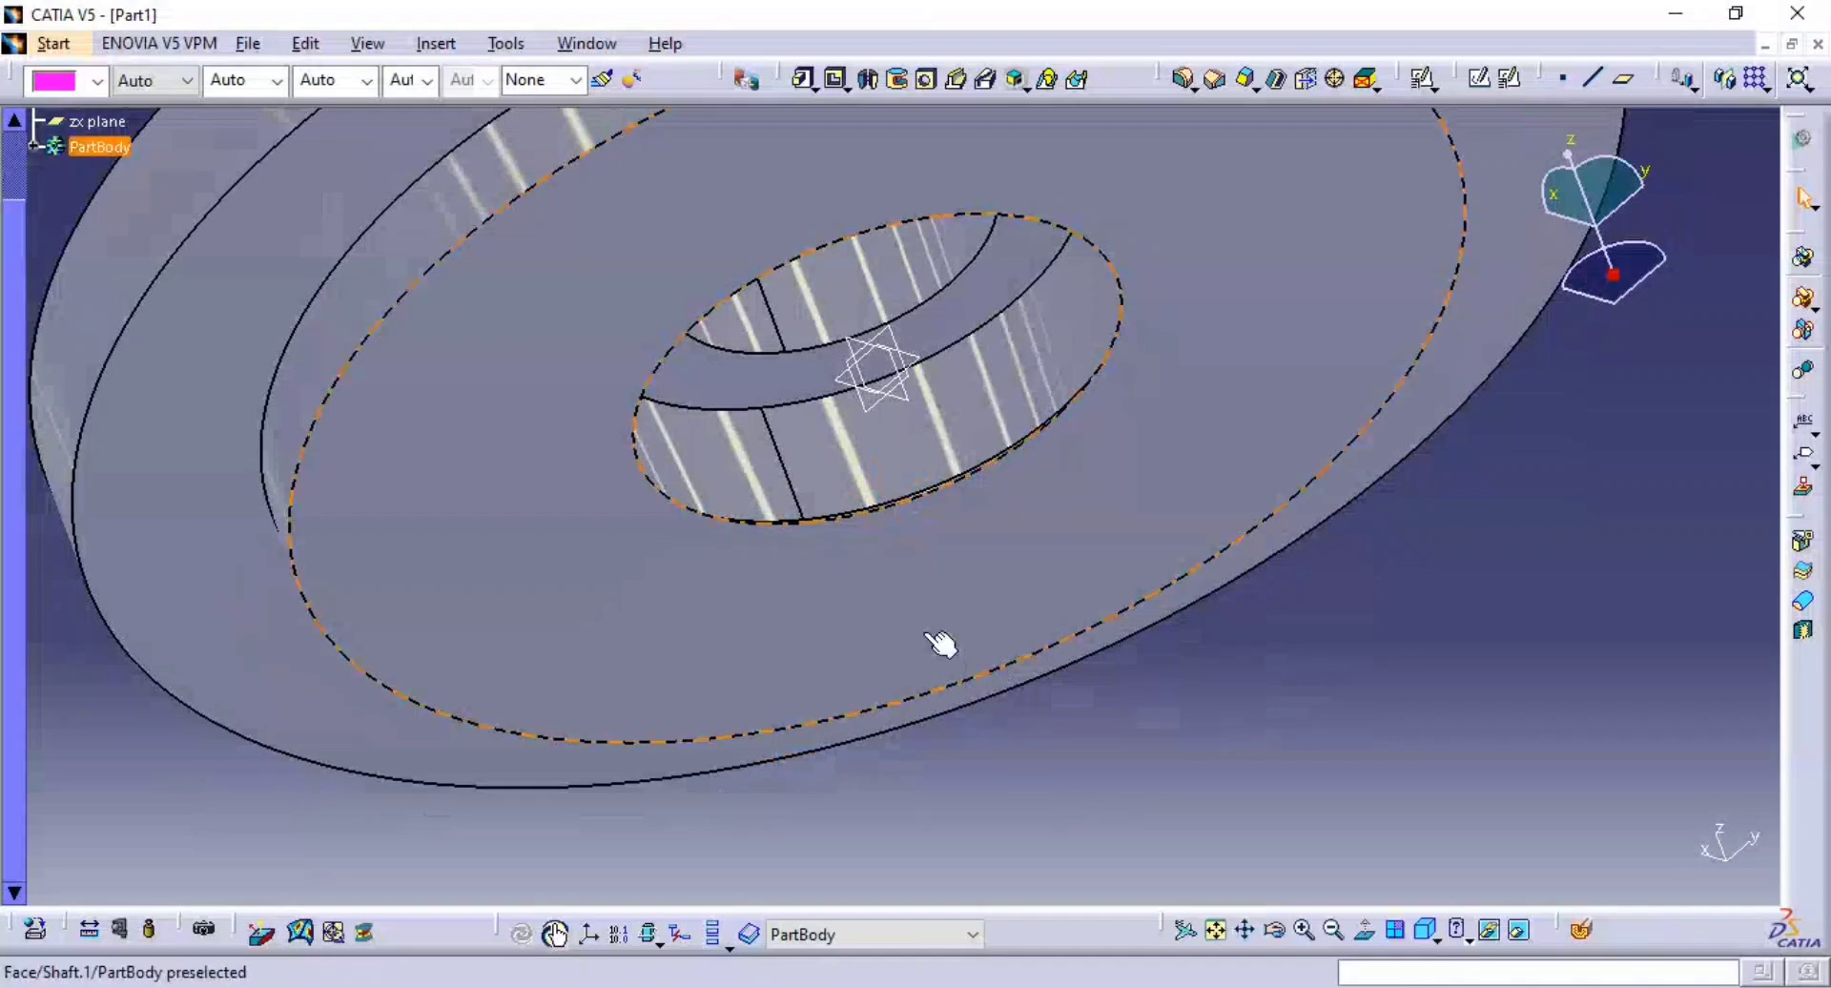
{"action": "middle_click_drag", "start_coordinate": [941, 645], "coordinate": [678, 491]}
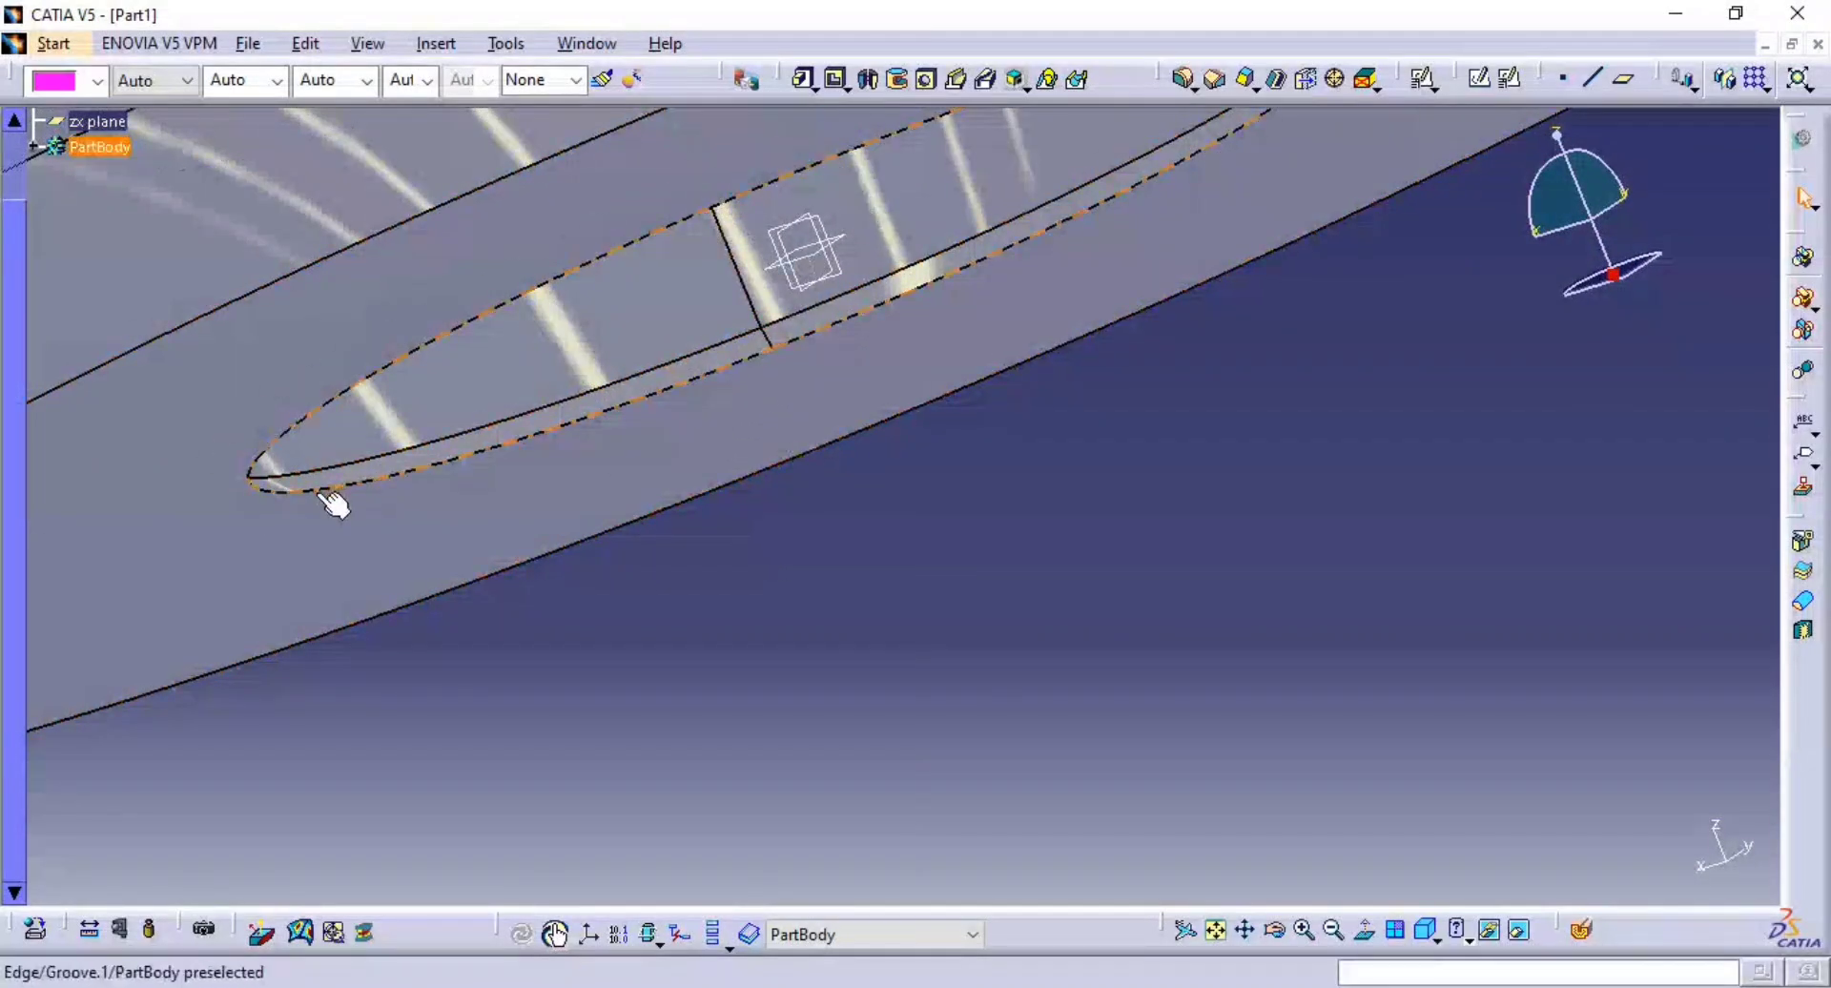
- Reopen the groove's profile sketch and delete the chamfer line at the bottom corner of the bore
{"action": "scroll", "coordinate": [95, 275], "scroll_direction": "up", "scroll_amount": 3}
{"action": "left_click", "coordinate": [11, 386]}
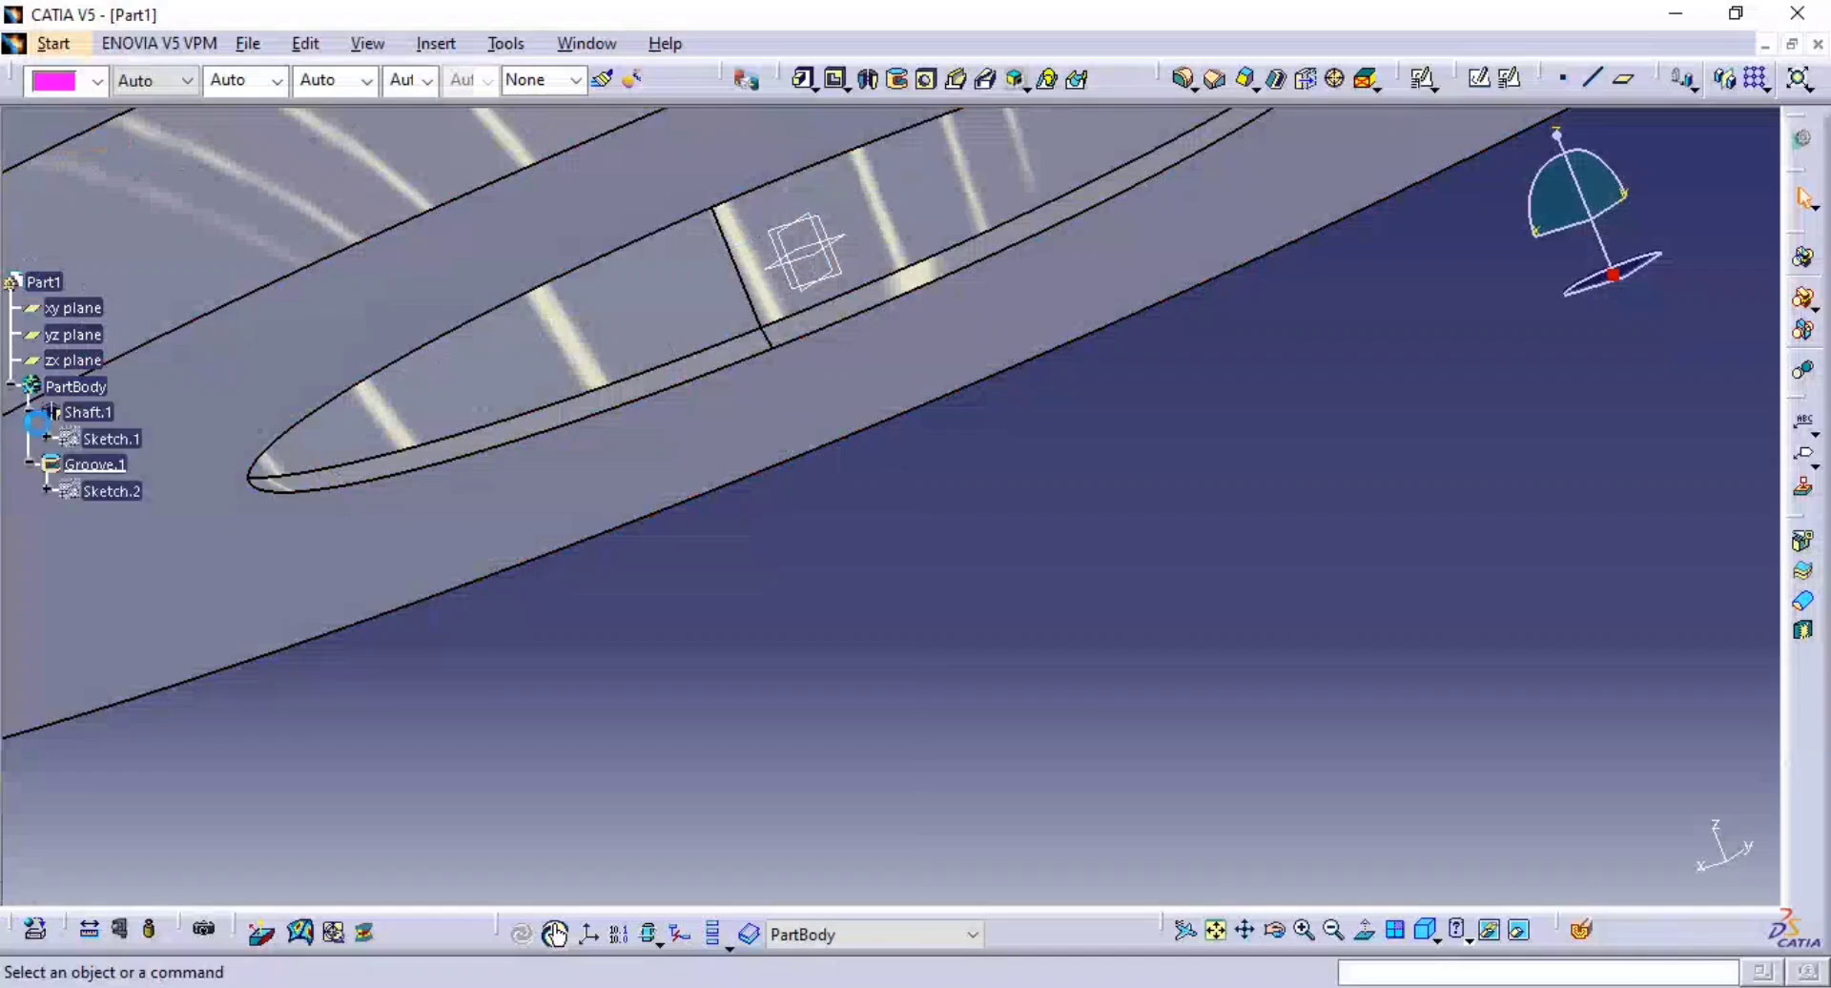
{"action": "double_click", "coordinate": [122, 492]}
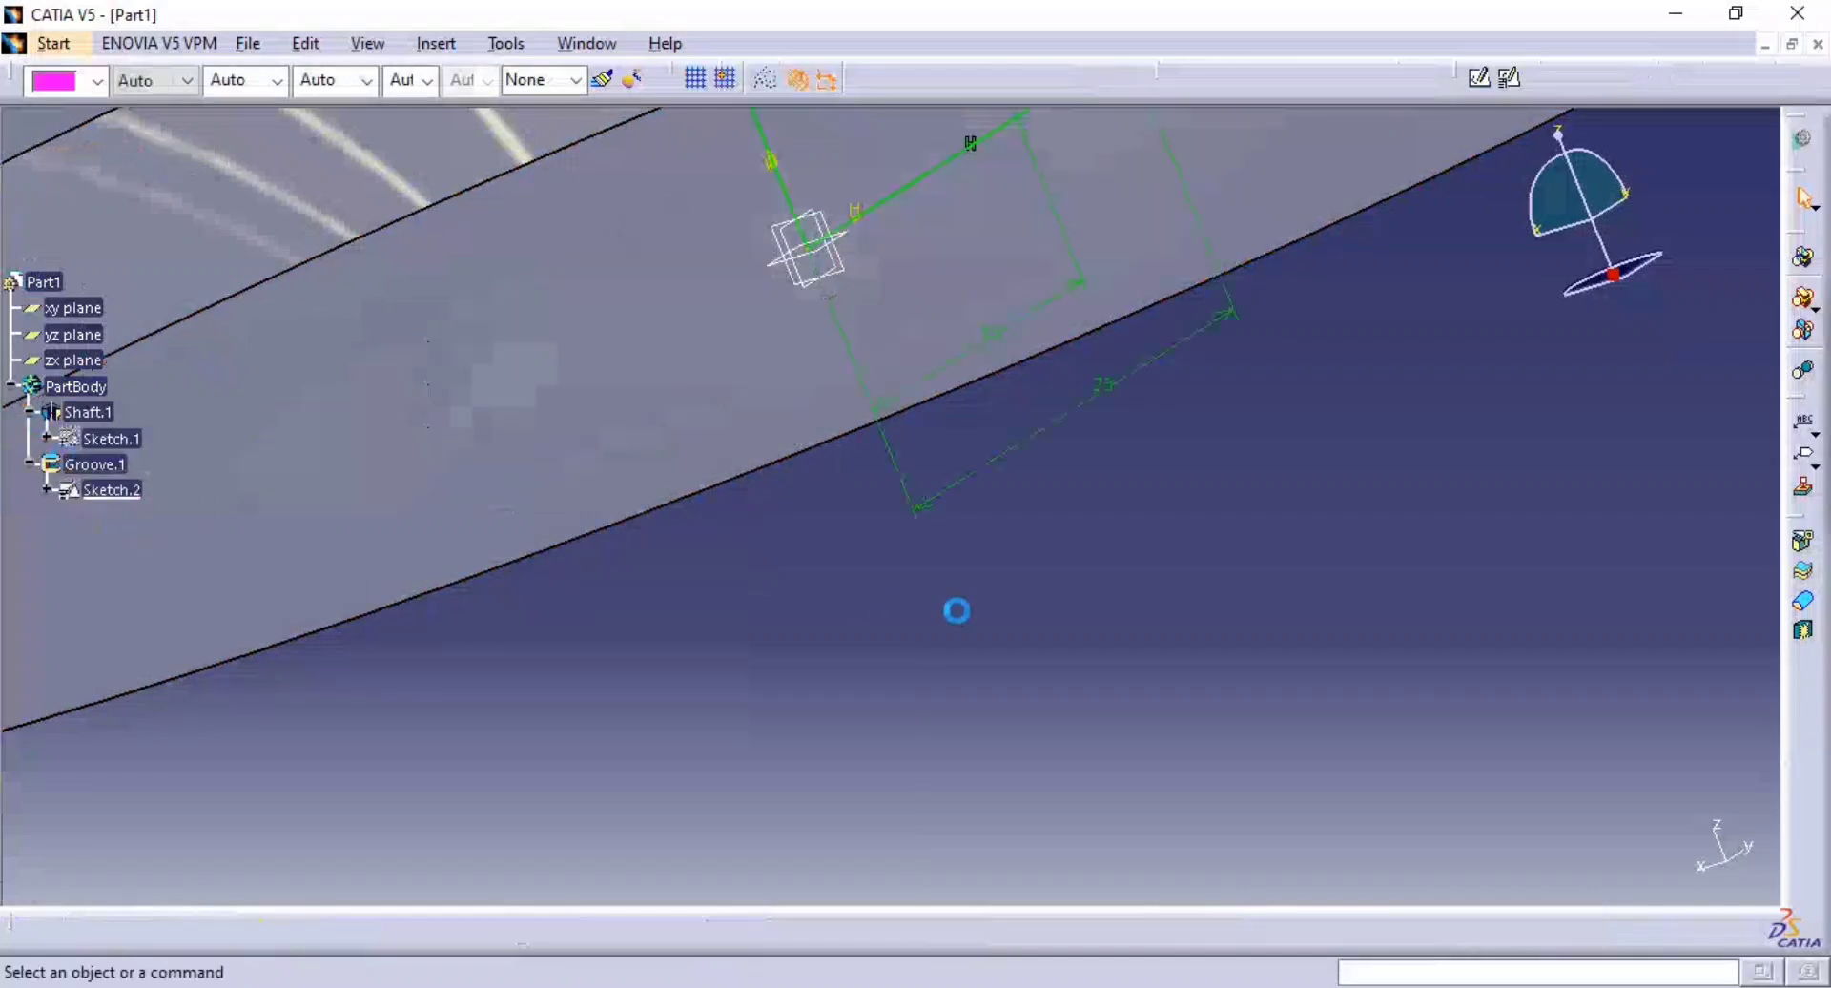
{"action": "mouse_move", "coordinate": [1133, 517]}
{"action": "middle_mouse_down"}
{"action": "mouse_move", "coordinate": [1014, 559]}
{"action": "mouse_move", "coordinate": [1120, 488]}
{"action": "middle_mouse_up"}
{"action": "mouse_move", "coordinate": [1676, 307]}
{"action": "middle_mouse_down"}
{"action": "mouse_move", "coordinate": [1050, 581]}
{"action": "mouse_move", "coordinate": [1051, 534]}
{"action": "mouse_move", "coordinate": [1010, 544]}
{"action": "mouse_move", "coordinate": [846, 639]}
{"action": "middle_mouse_up"}
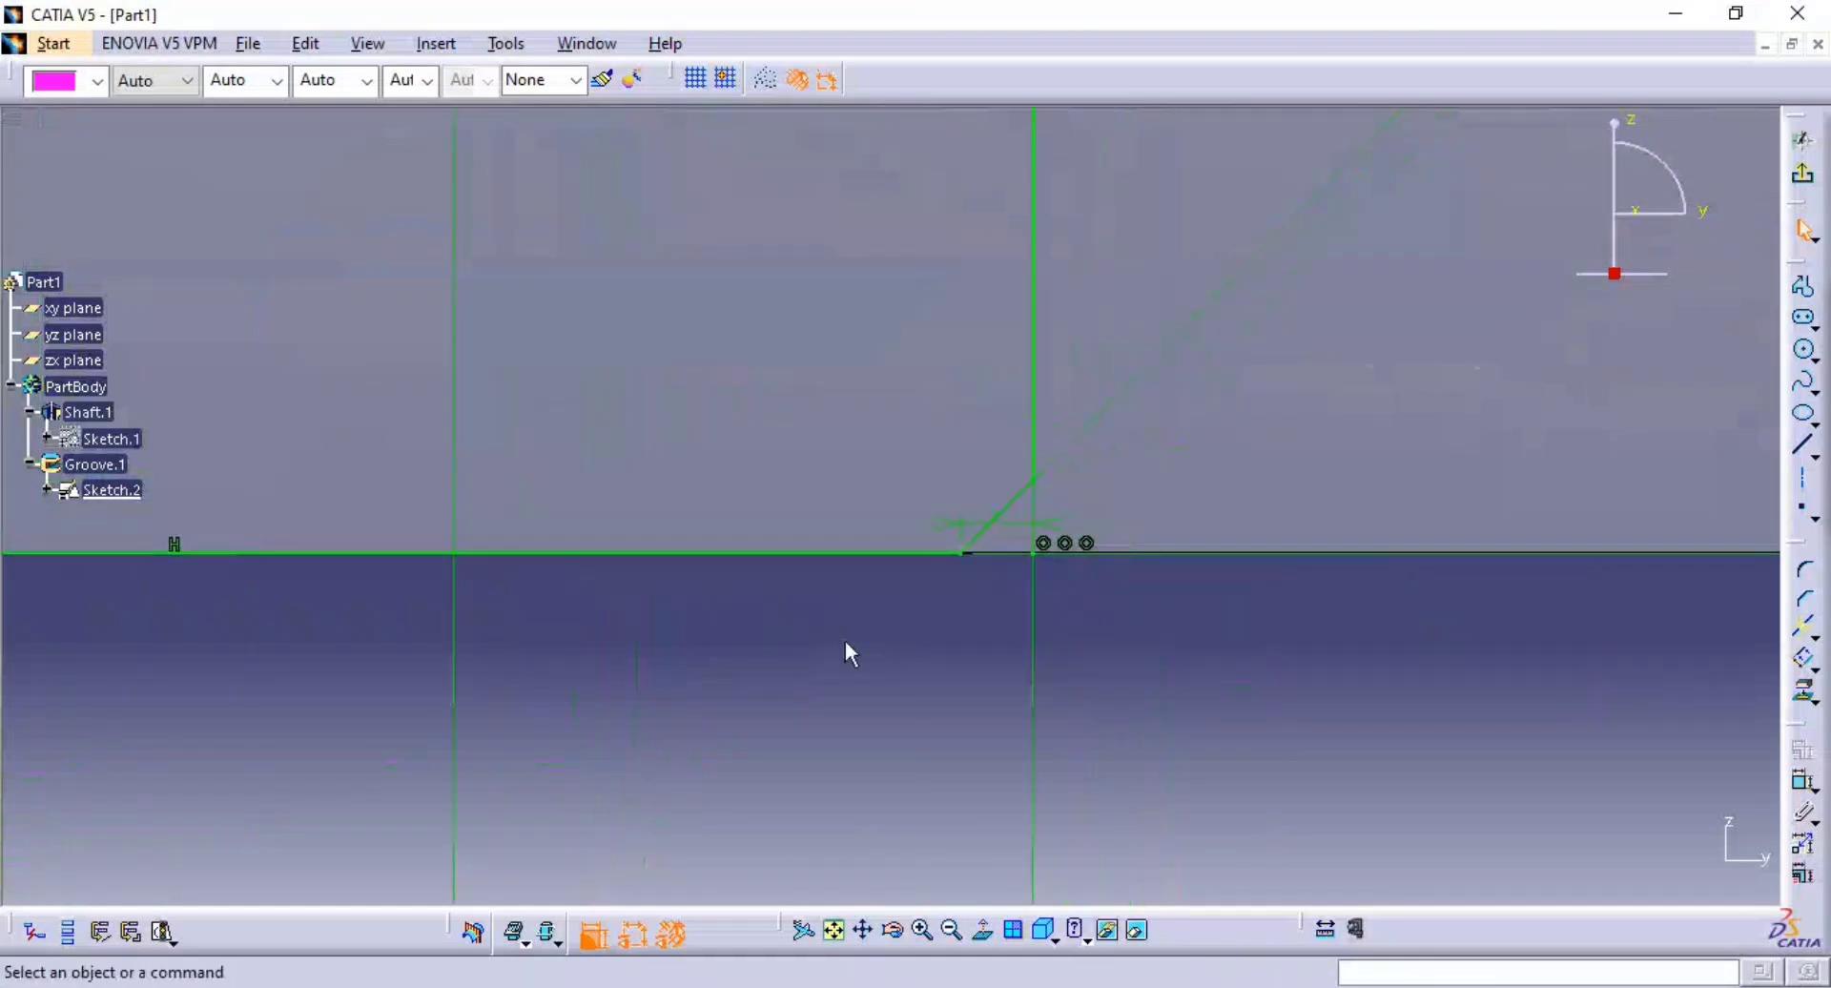
{"action": "left_click", "coordinate": [1007, 508]}
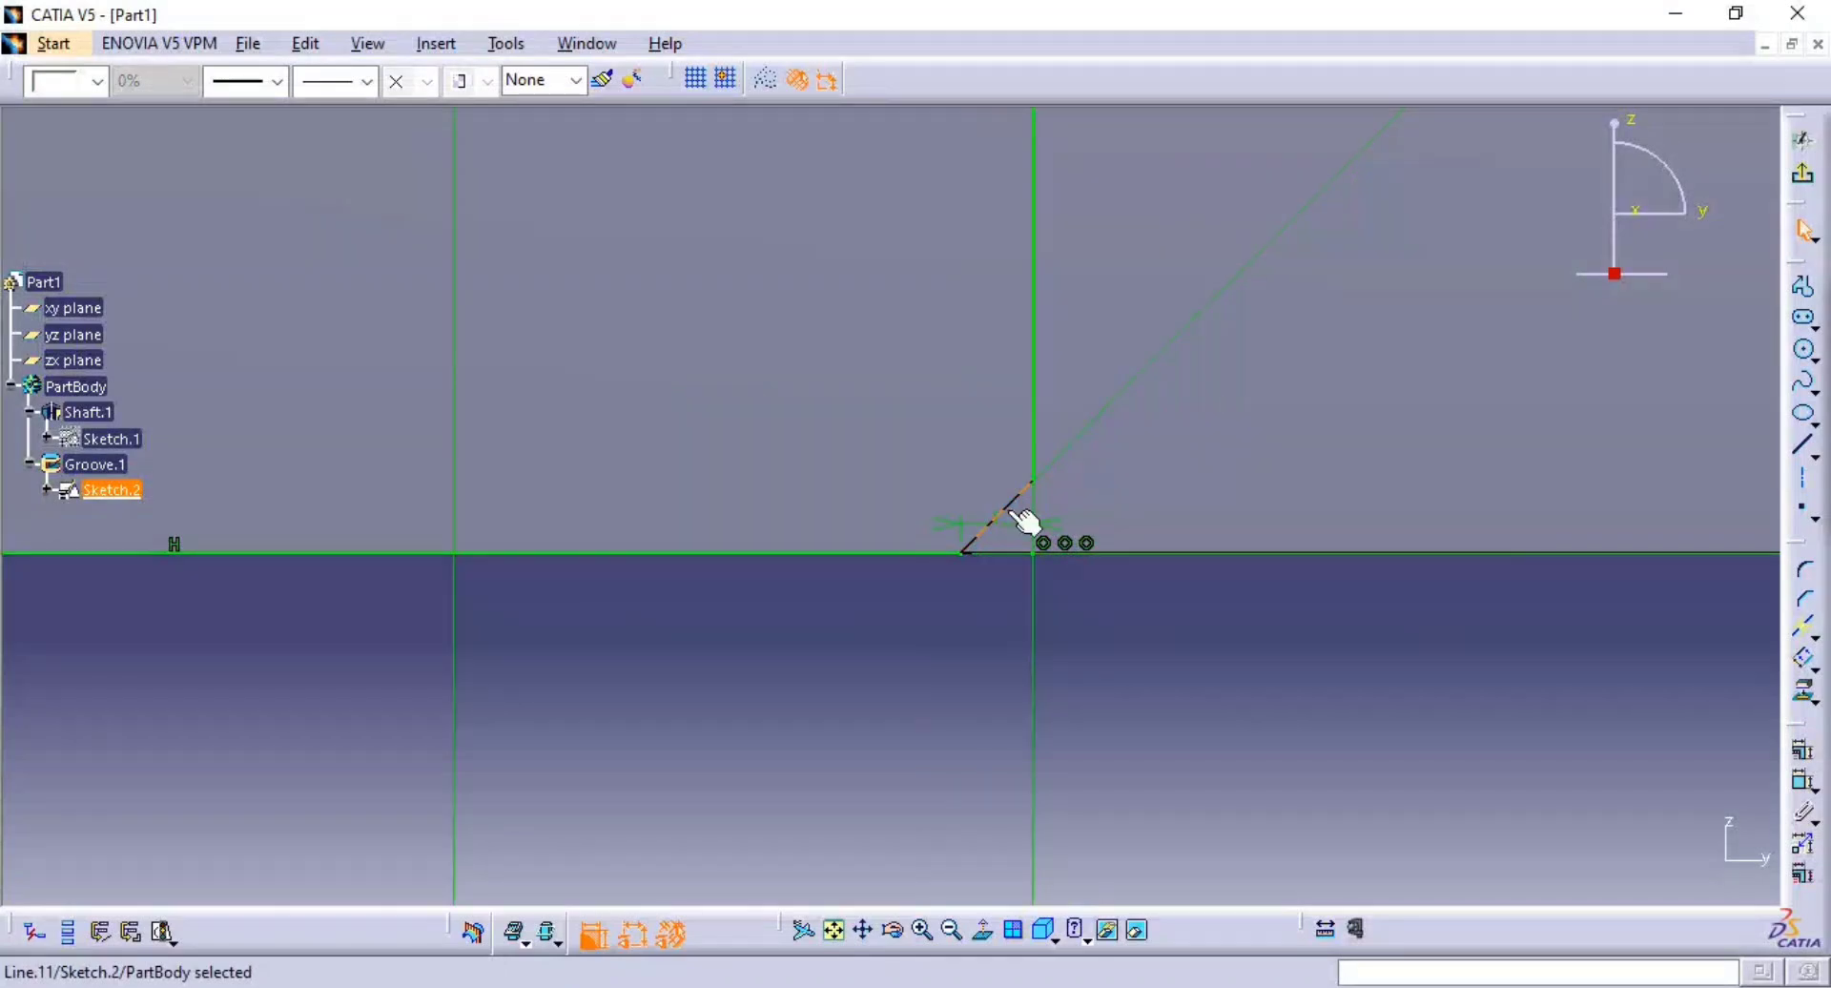
{"action": "key", "text": "Delete"}
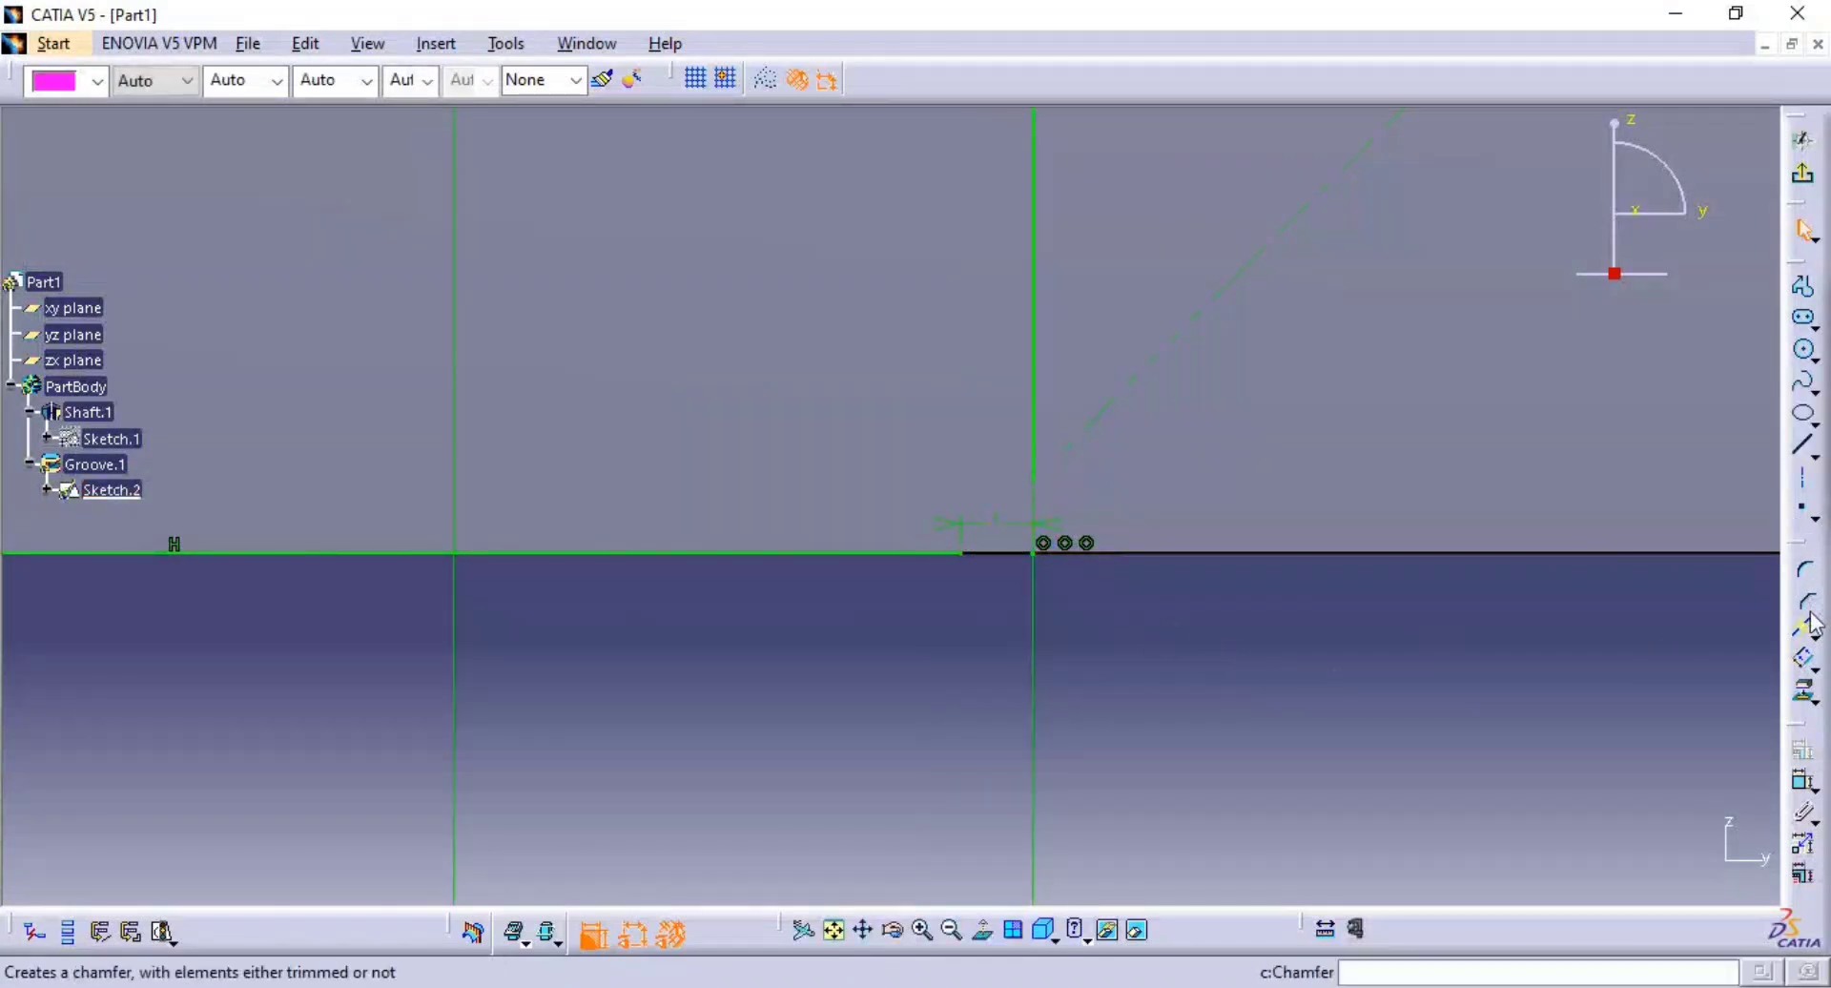
- Trim the bore profile's bottom horizontal line to the outer vertical wall line, closing the corner where the chamfer was removed
{"action": "left_click", "coordinate": [1812, 636]}
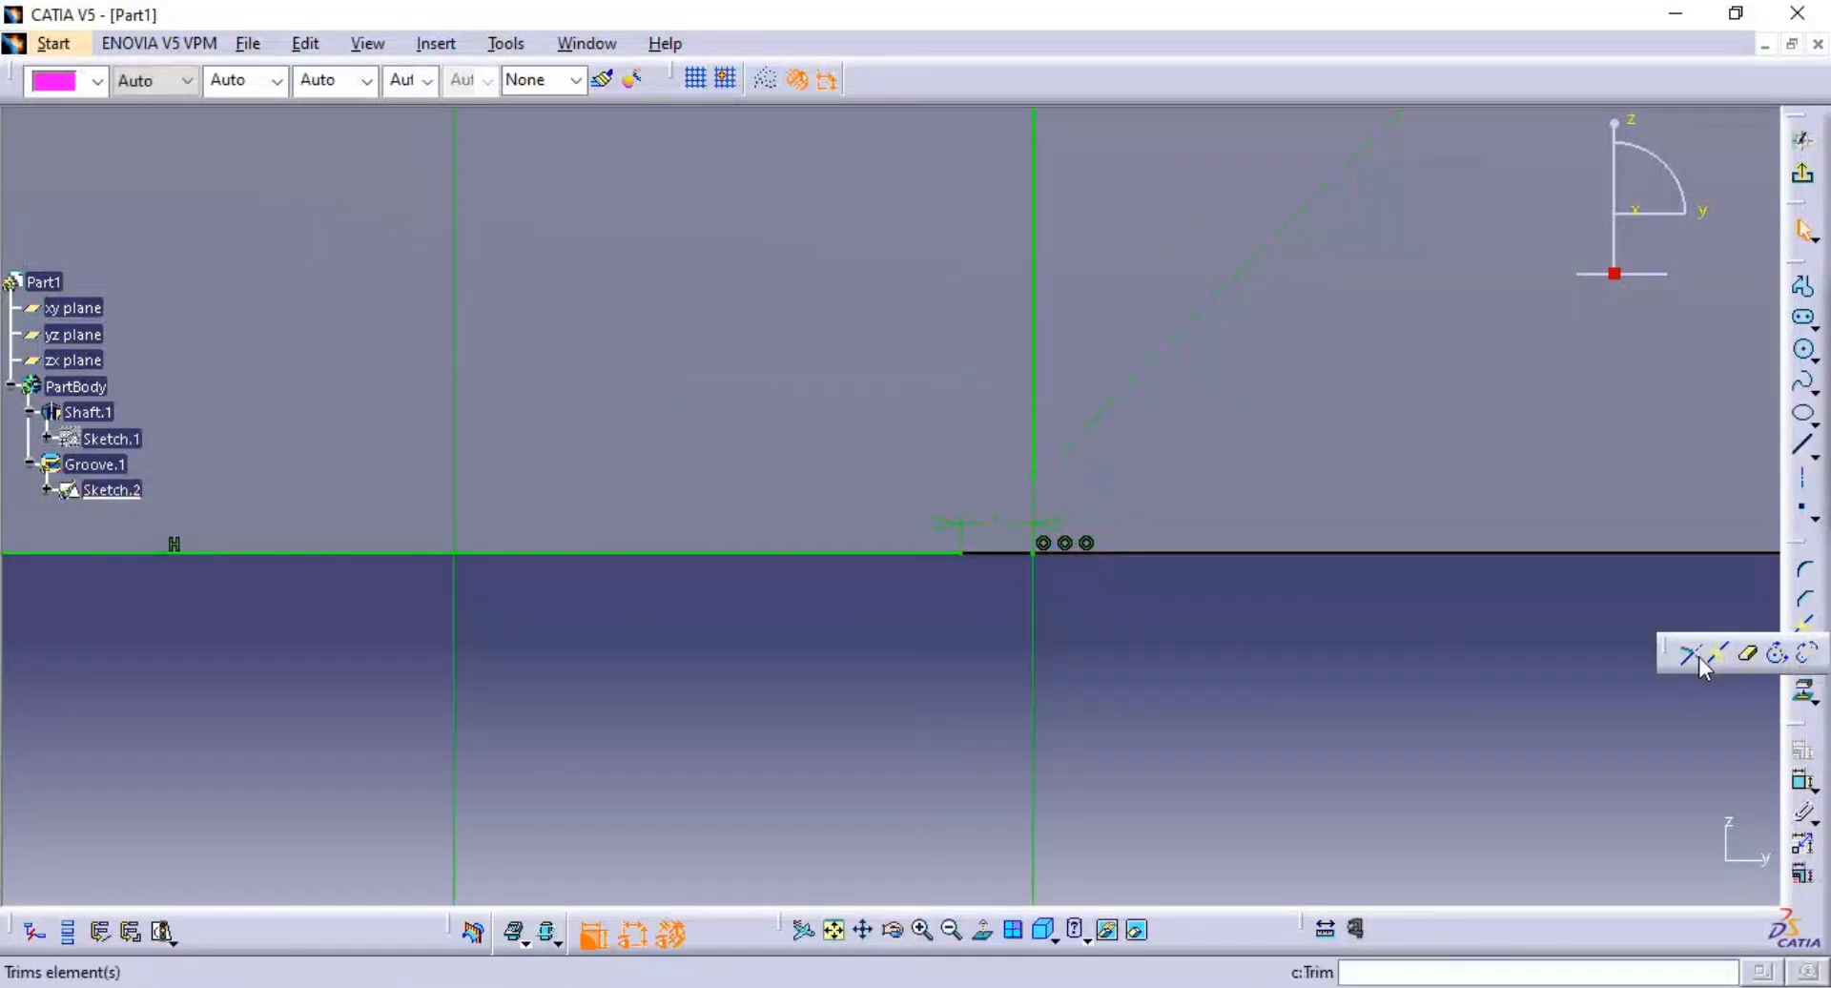
{"action": "left_click", "coordinate": [1690, 654]}
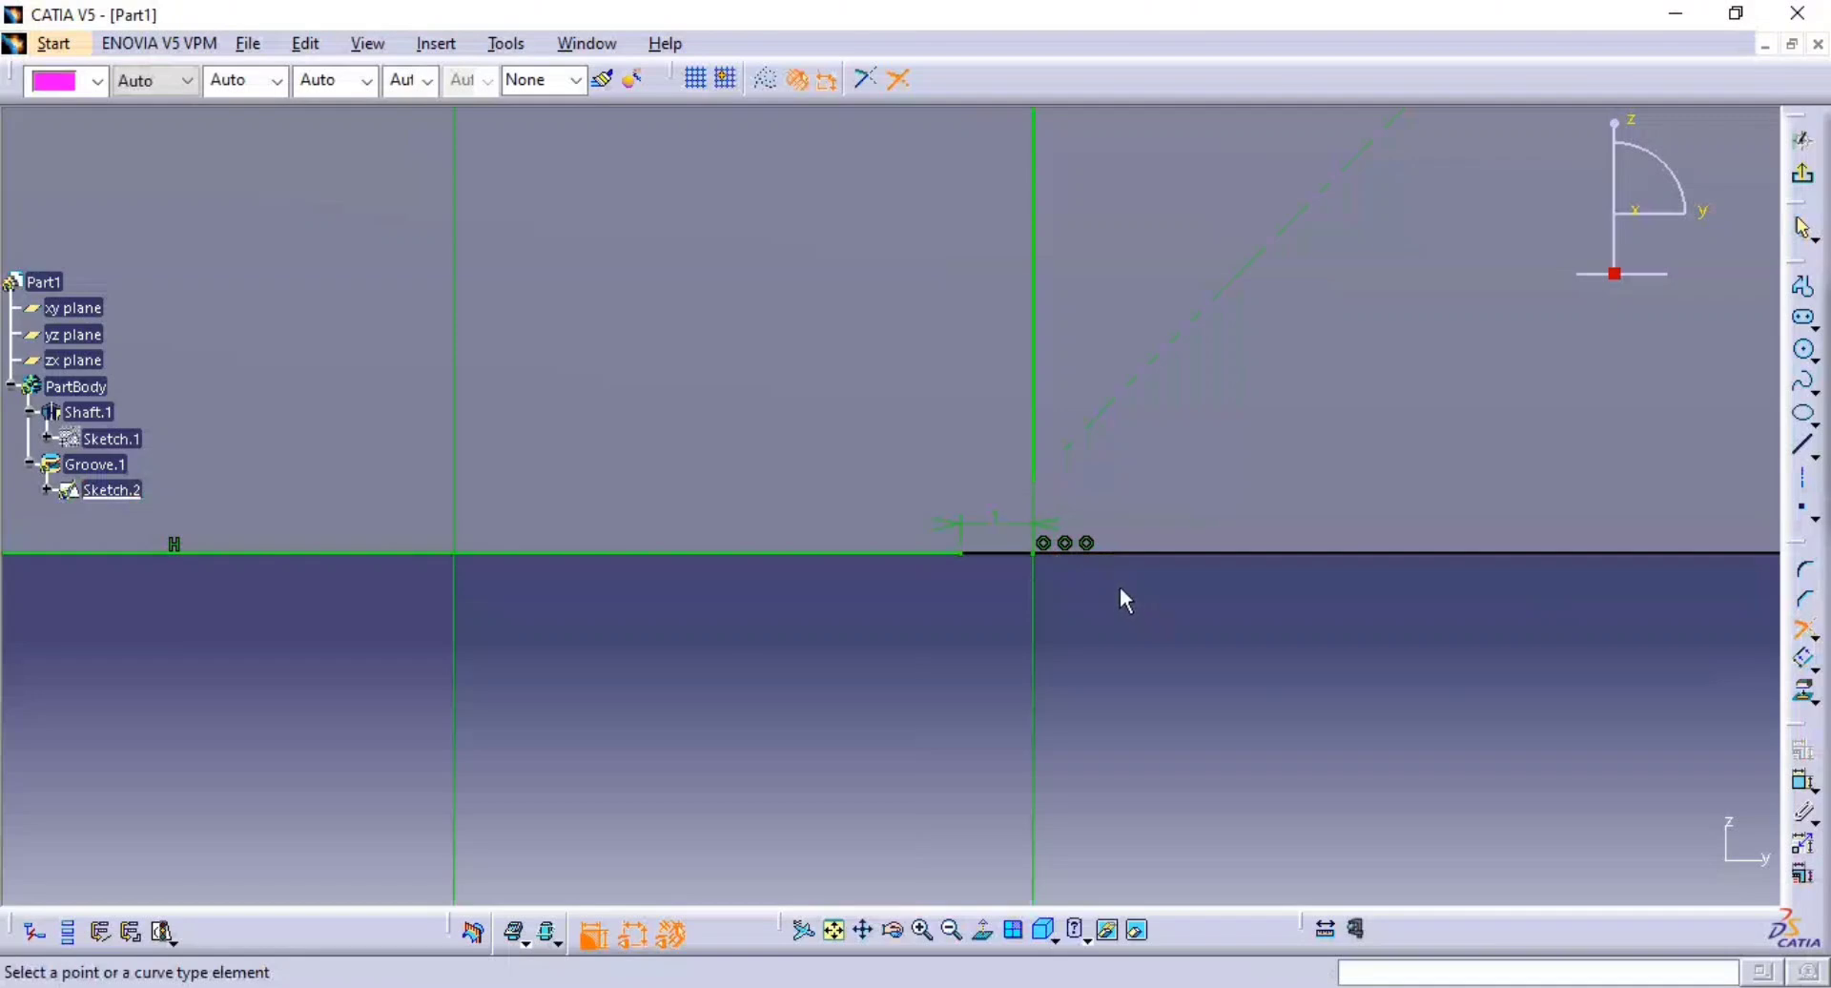
{"action": "left_click", "coordinate": [924, 553]}
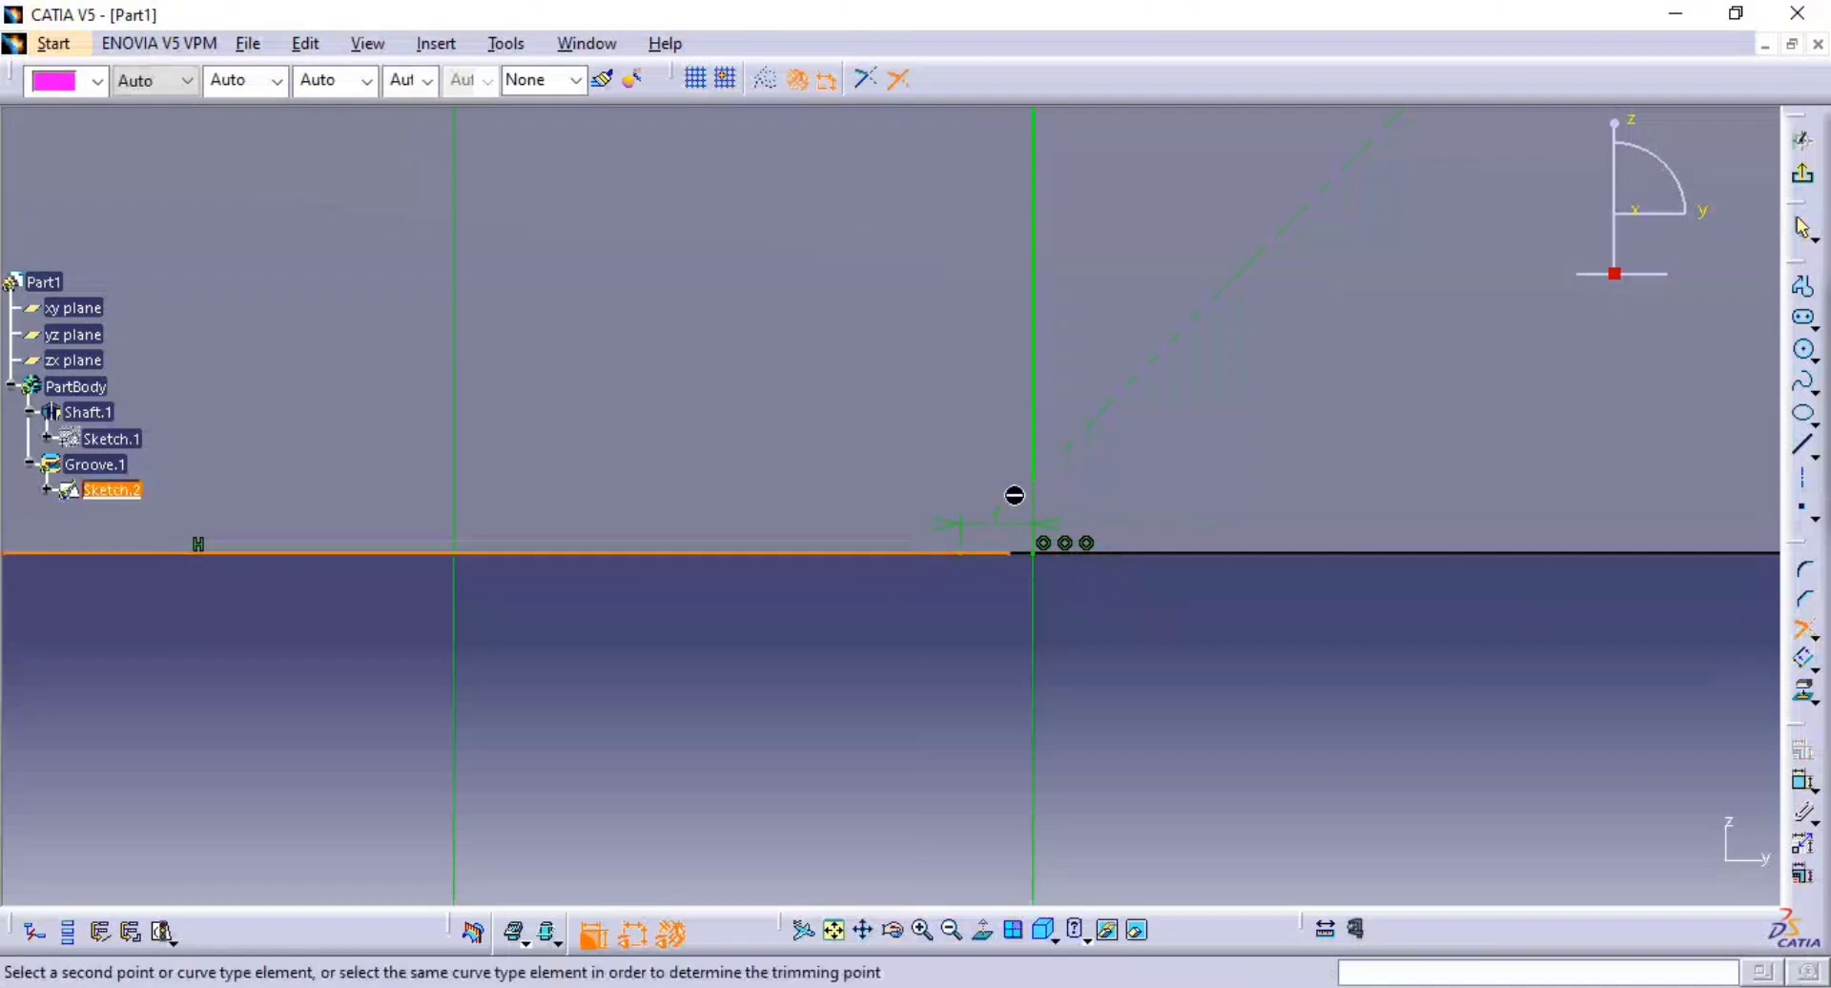
{"action": "left_click", "coordinate": [1041, 471]}
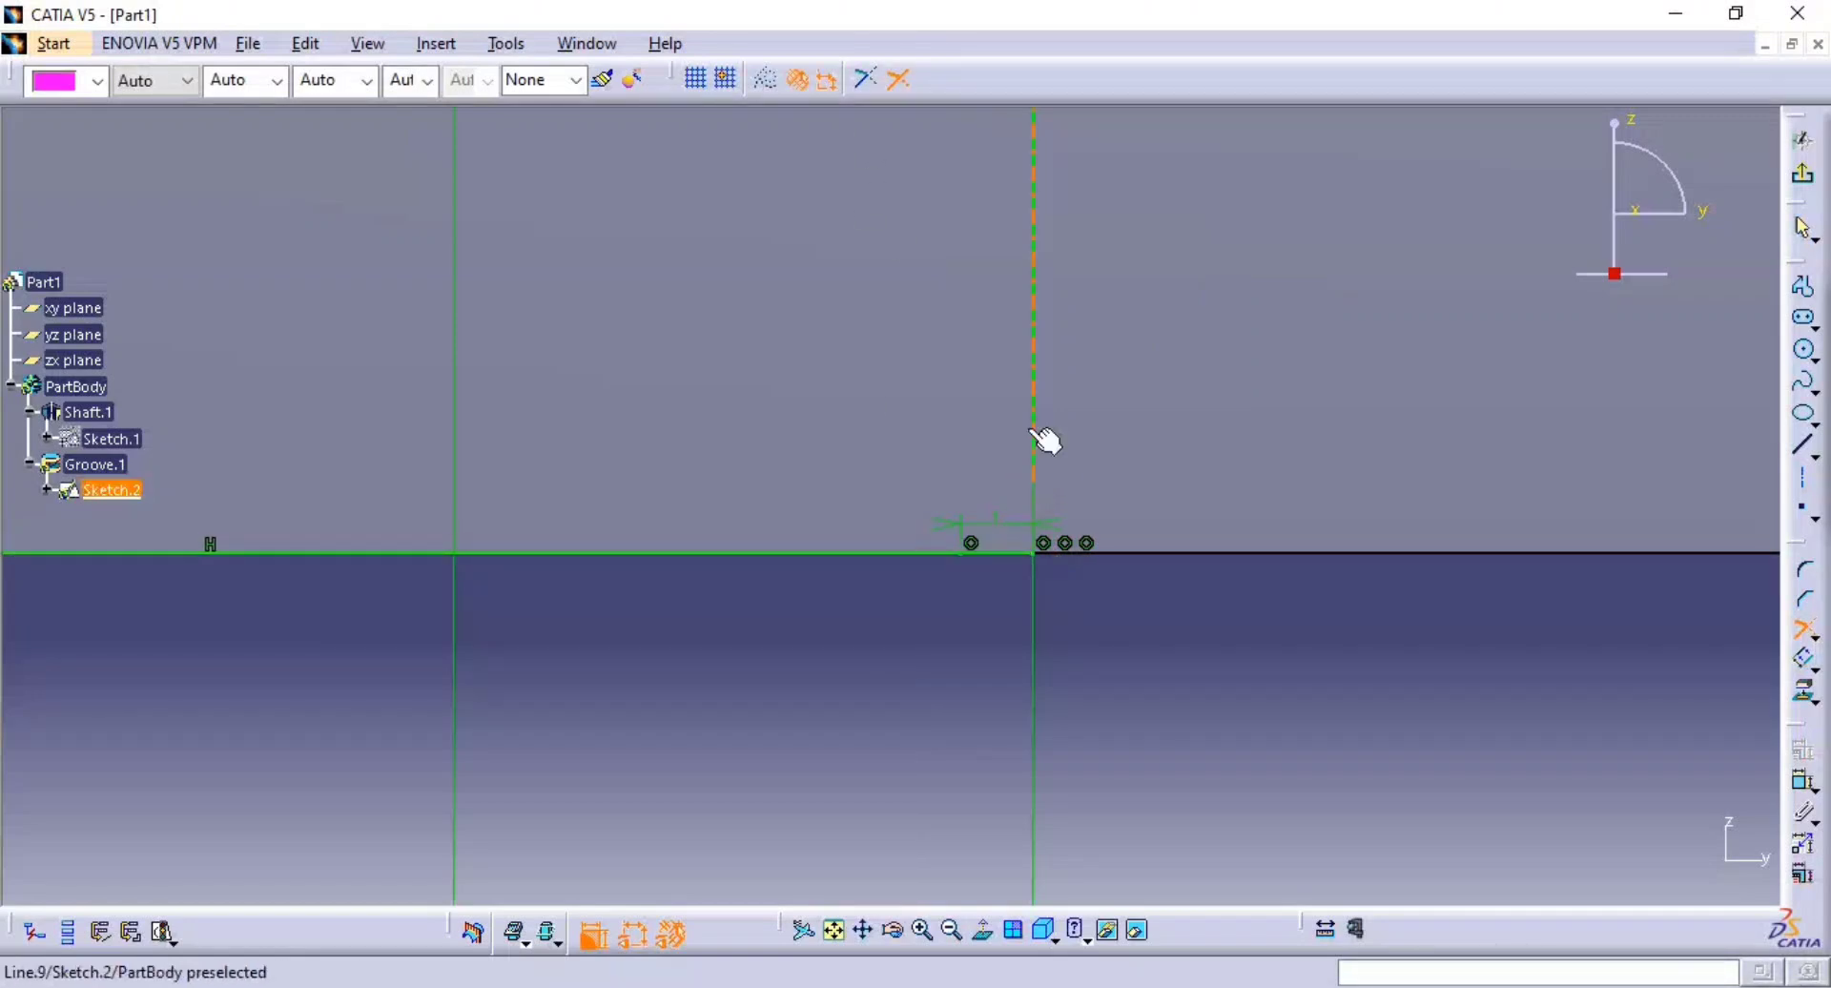
{"action": "left_click", "coordinate": [1038, 434]}
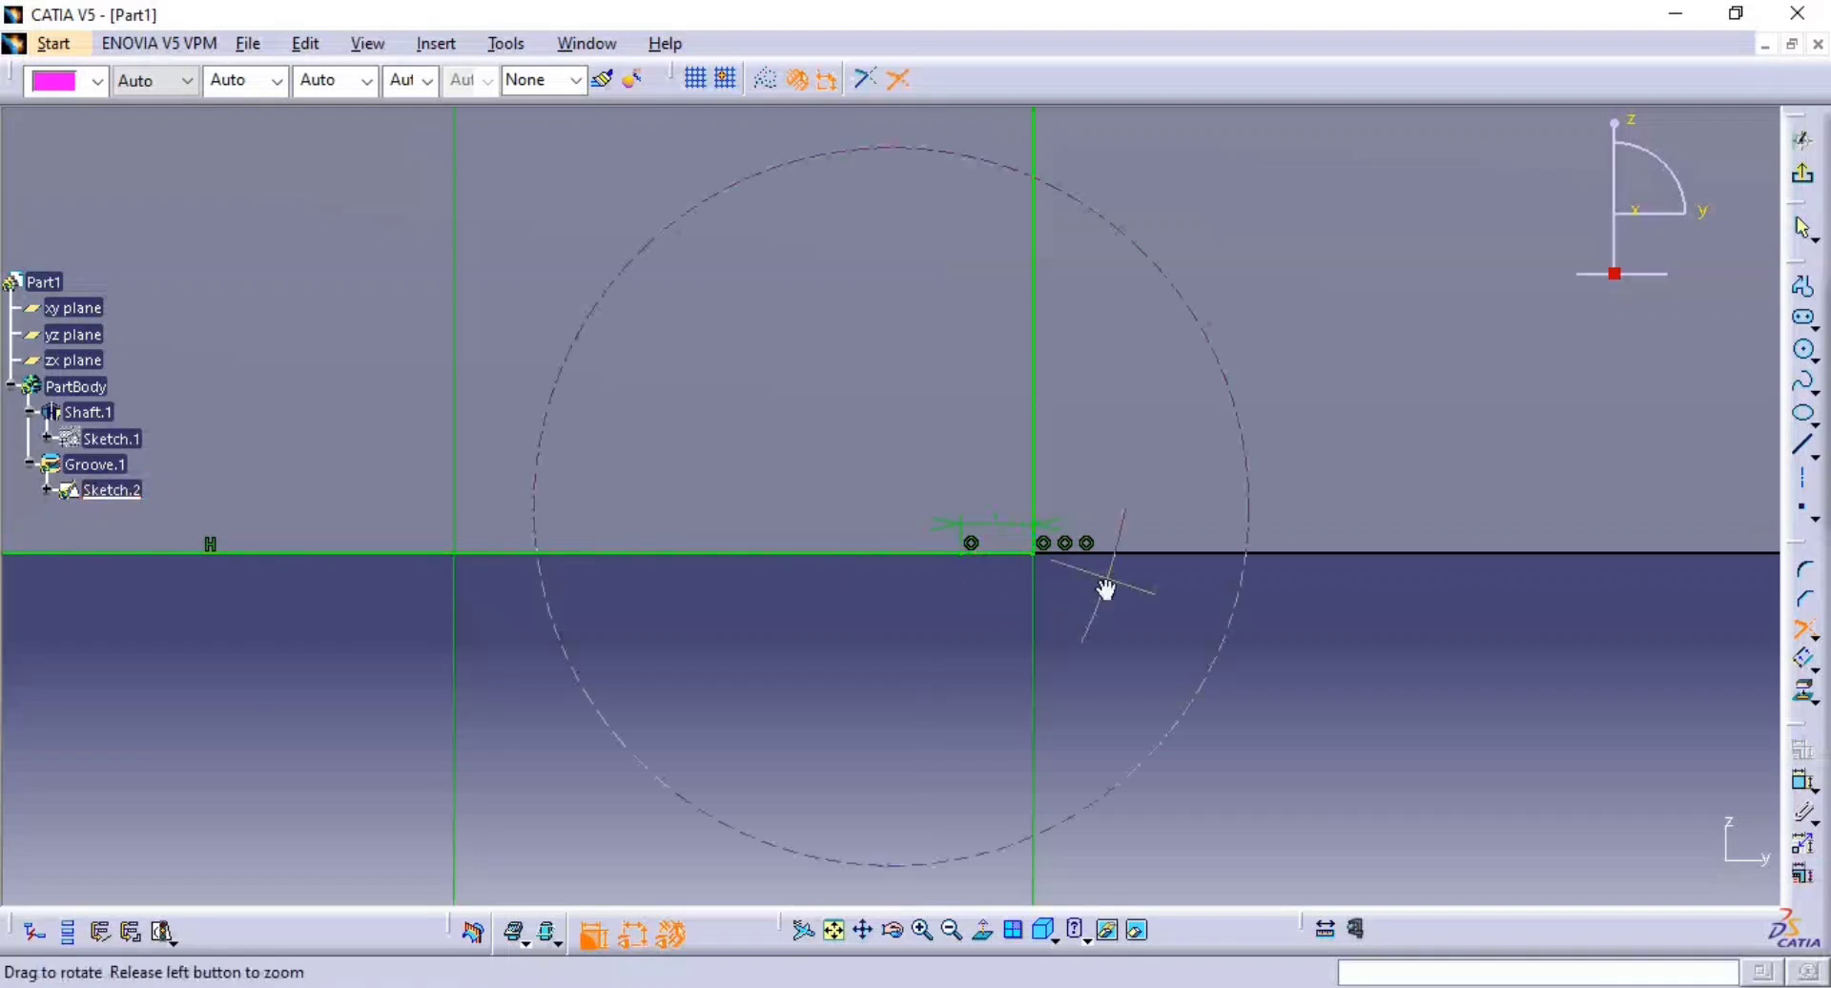
- Delete the leftover chamfer end point on the bottom line and exit the groove's profile sketch
{"action": "middle_click_drag", "start_coordinate": [1107, 589], "coordinate": [1007, 591]}
{"action": "left_click", "coordinate": [1007, 569]}
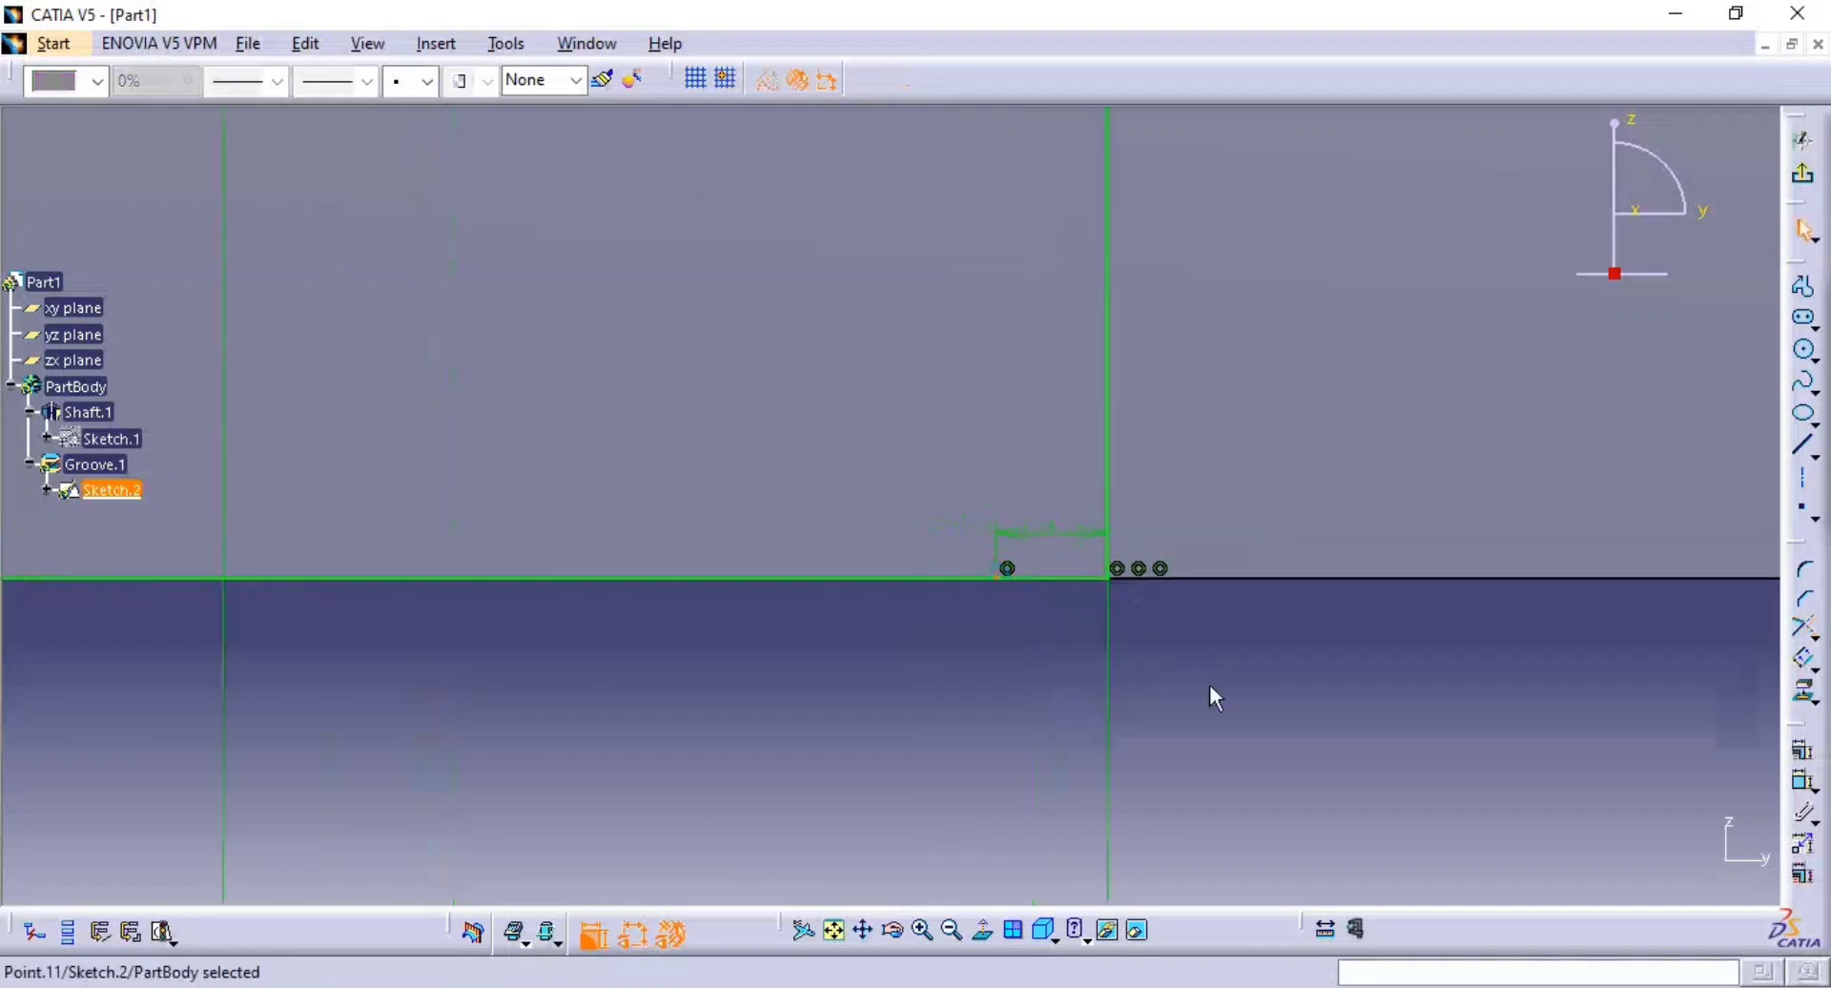
{"action": "key", "text": "Delete"}
{"action": "middle_click_drag", "start_coordinate": [1154, 572], "coordinate": [1177, 811]}
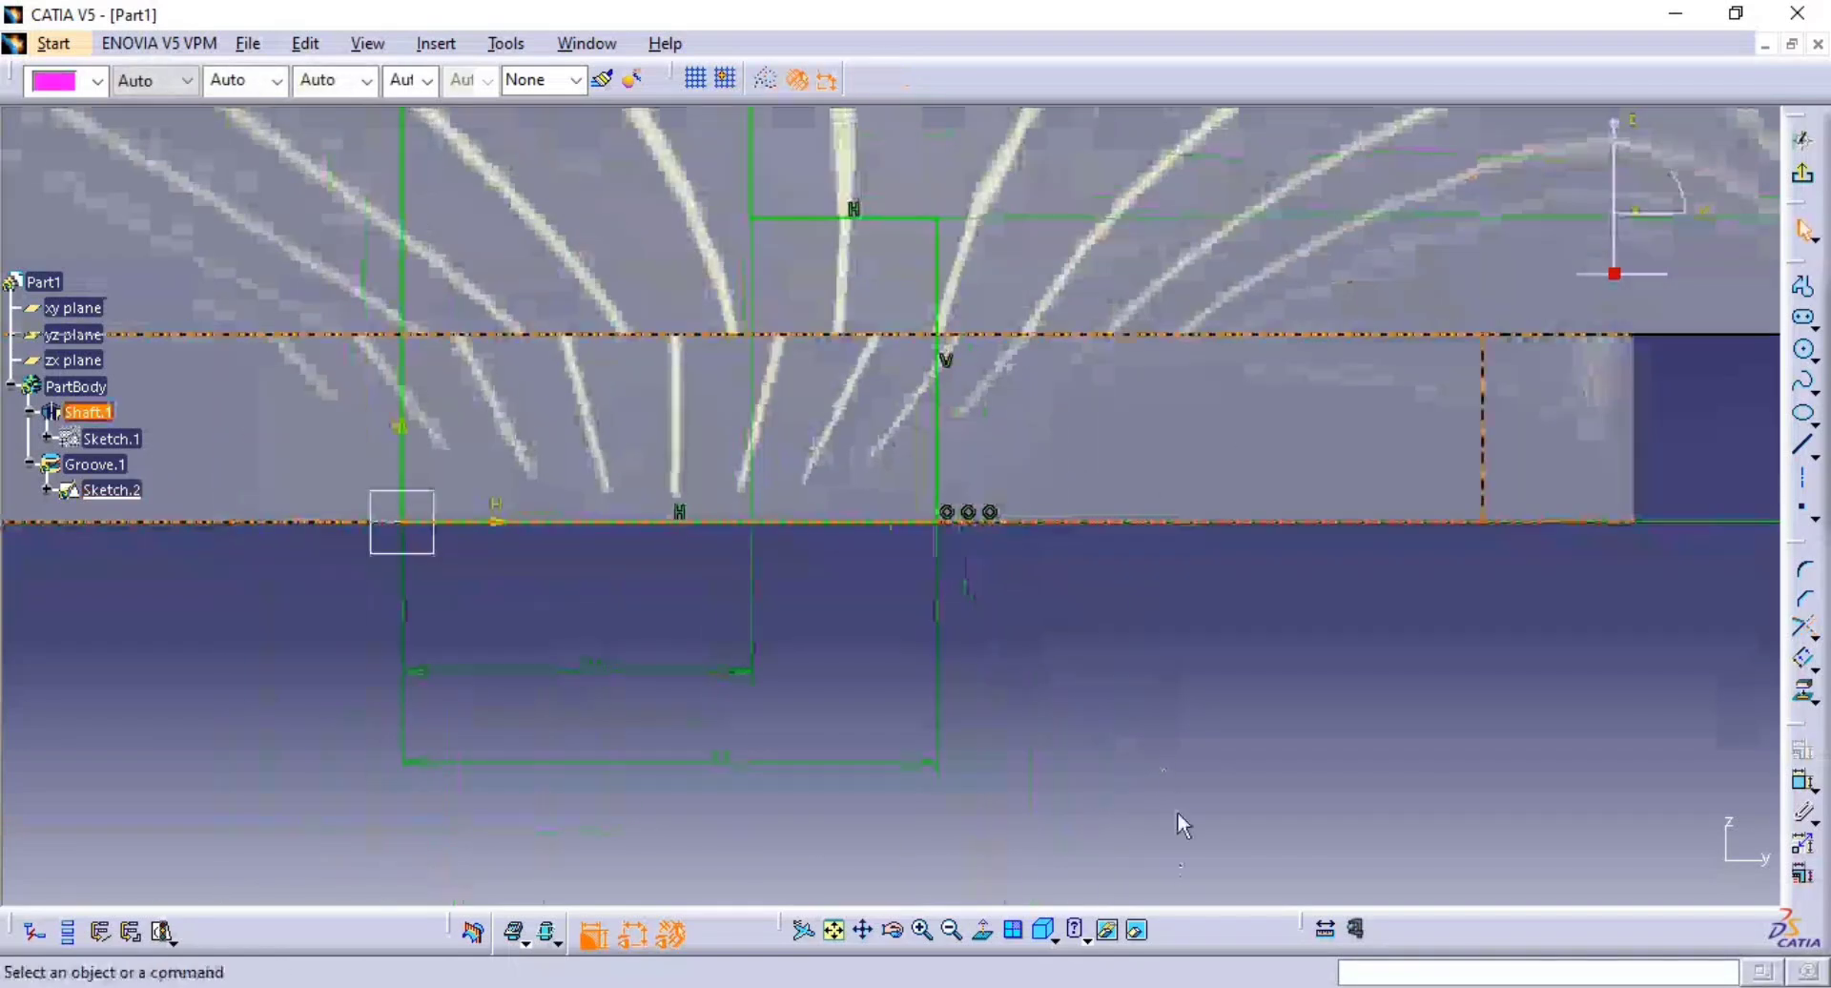
{"action": "middle_click_drag", "start_coordinate": [1171, 683], "coordinate": [1760, 381]}
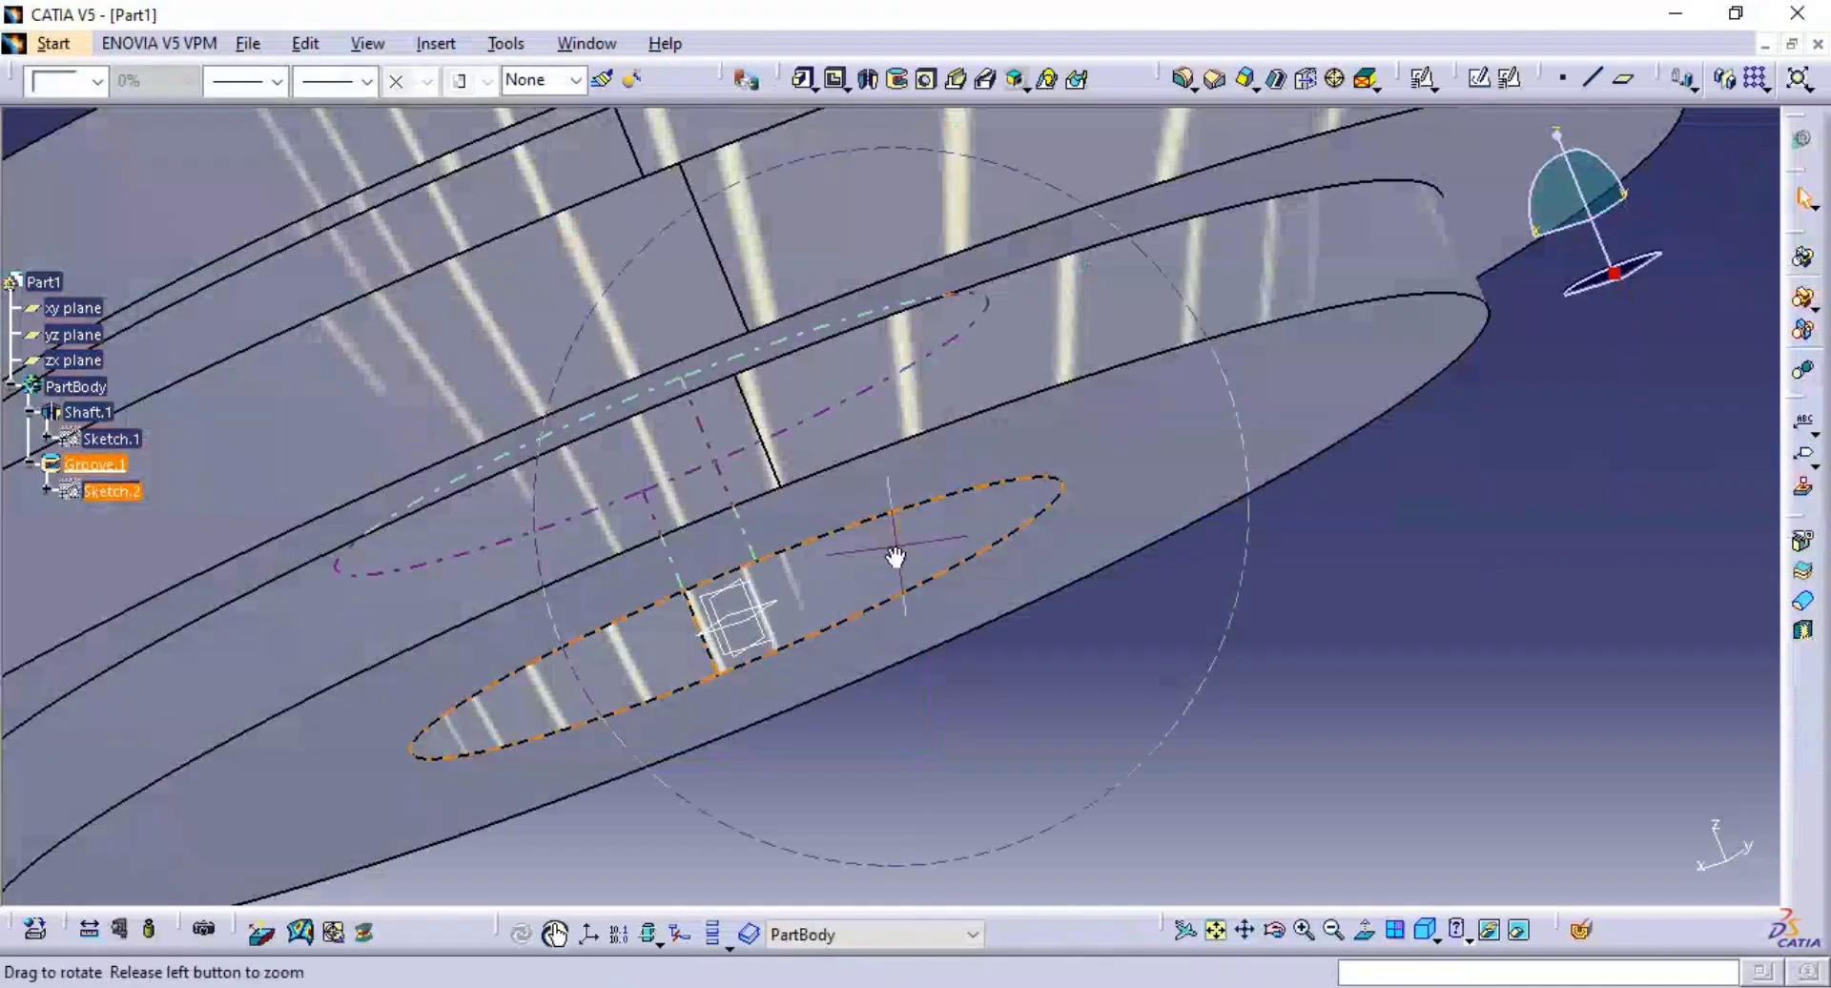
- Chamfer the bottom opening edge of the bore on the underside with a length of 1 mm at 45°
{"action": "mouse_move", "coordinate": [895, 558]}
{"action": "middle_mouse_down"}
{"action": "mouse_move", "coordinate": [868, 532]}
{"action": "mouse_move", "coordinate": [1034, 605]}
{"action": "mouse_move", "coordinate": [1173, 728]}
{"action": "mouse_move", "coordinate": [1165, 655]}
{"action": "middle_mouse_up"}
{"action": "left_click", "coordinate": [1272, 633]}
{"action": "mouse_move", "coordinate": [1271, 633]}
{"action": "middle_mouse_down"}
{"action": "mouse_move", "coordinate": [1161, 646]}
{"action": "mouse_move", "coordinate": [854, 404]}
{"action": "mouse_move", "coordinate": [1120, 580]}
{"action": "mouse_move", "coordinate": [1266, 427]}
{"action": "middle_mouse_up"}
{"action": "left_click", "coordinate": [1218, 84]}
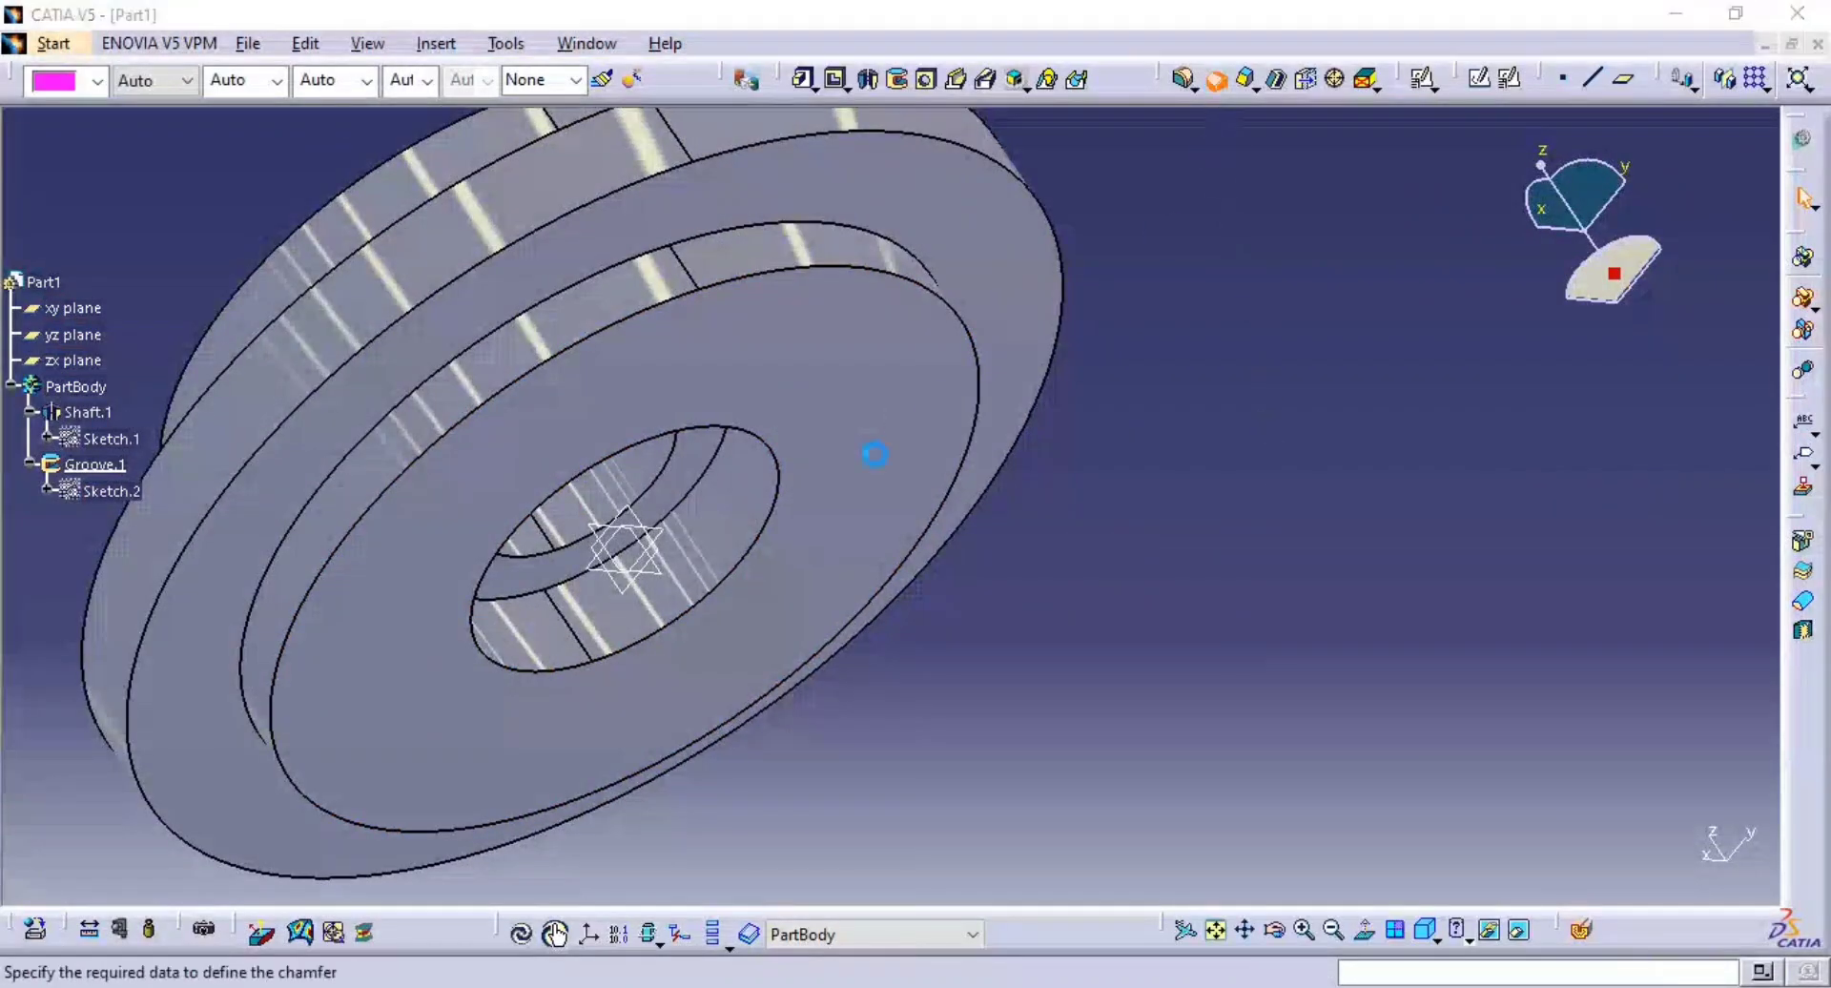
{"action": "left_click", "coordinate": [769, 520]}
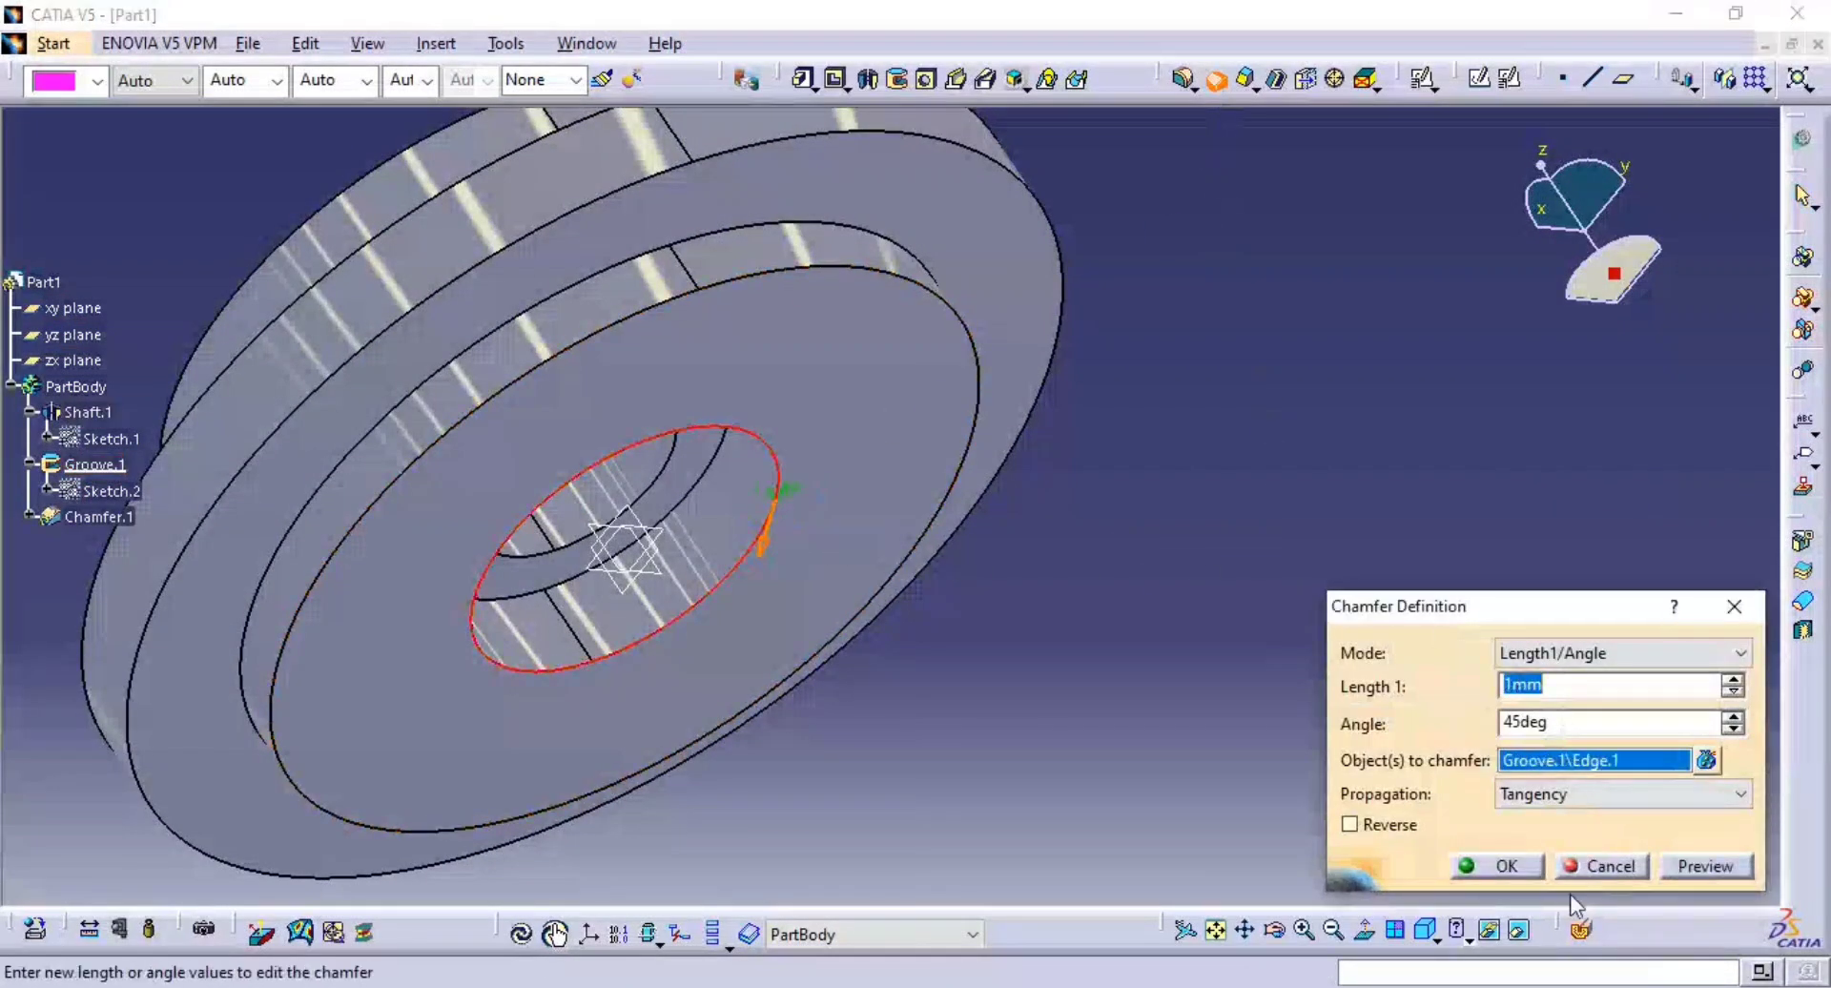
{"action": "left_click", "coordinate": [1475, 868]}
{"action": "middle_click_drag", "start_coordinate": [1177, 511], "coordinate": [1172, 655]}
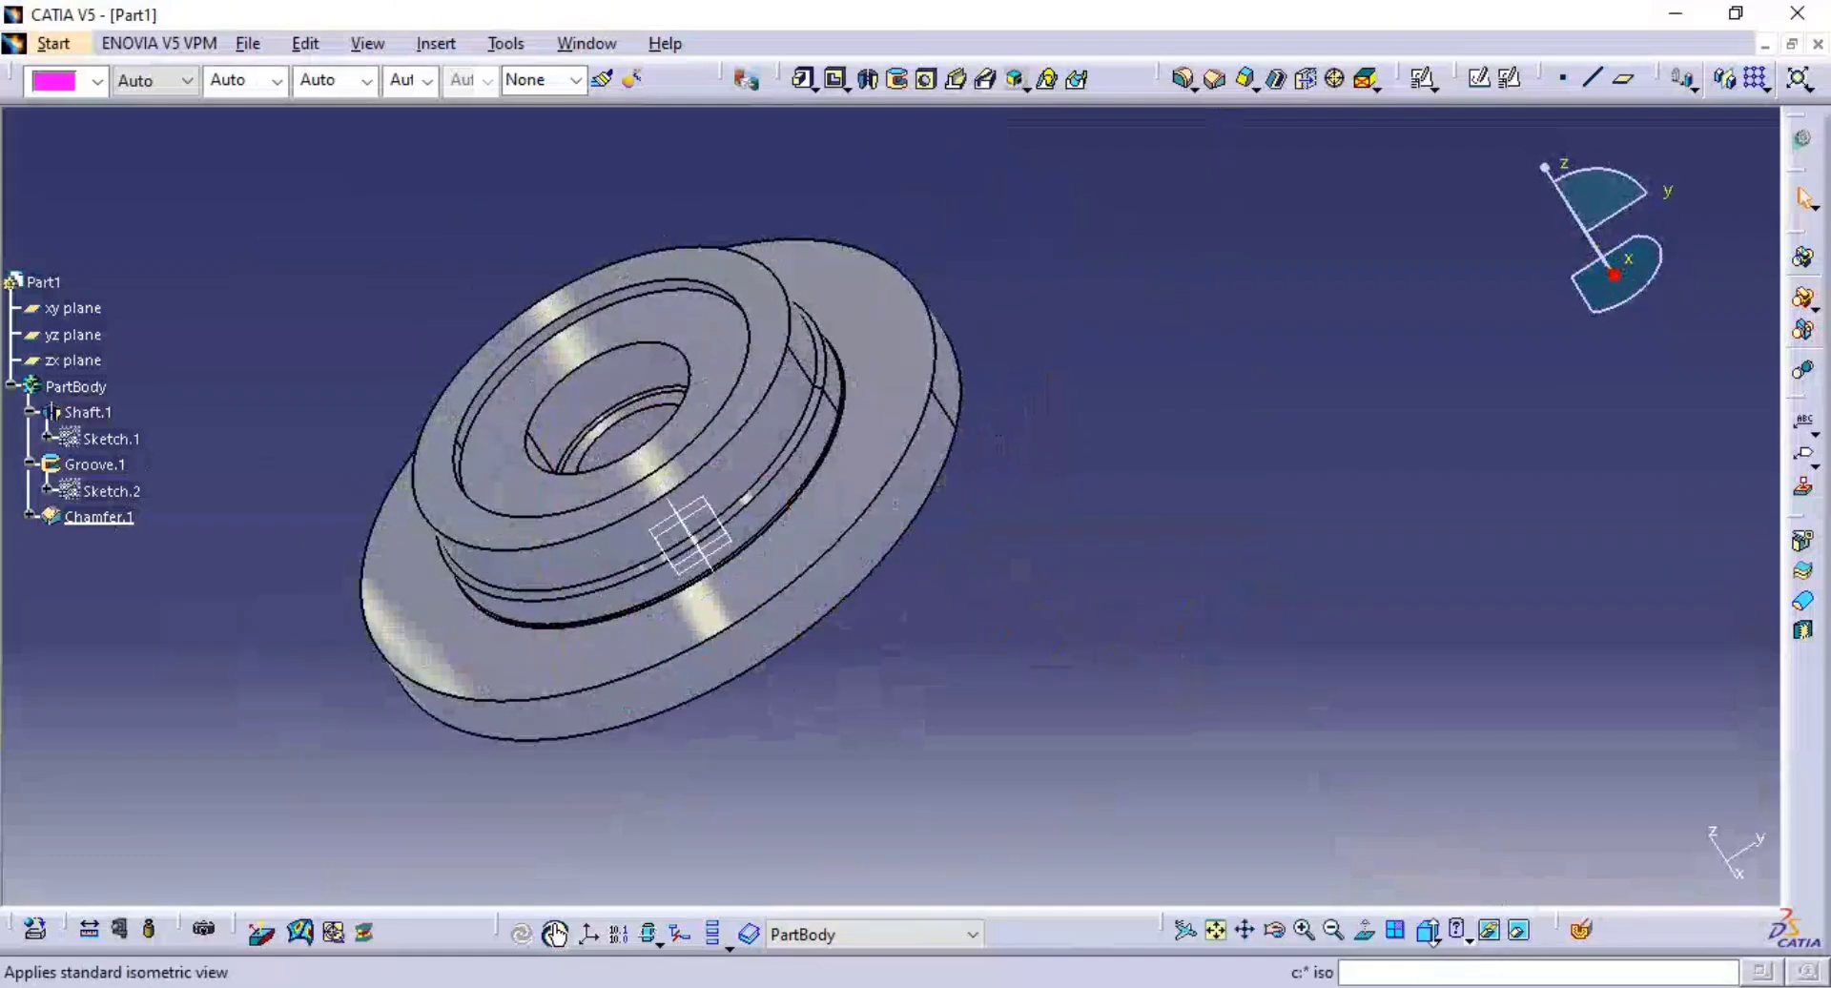
- Examine the chamfered part in isometric view and check the flange hole callouts in the drawing image
{"action": "left_click", "coordinate": [1428, 930]}
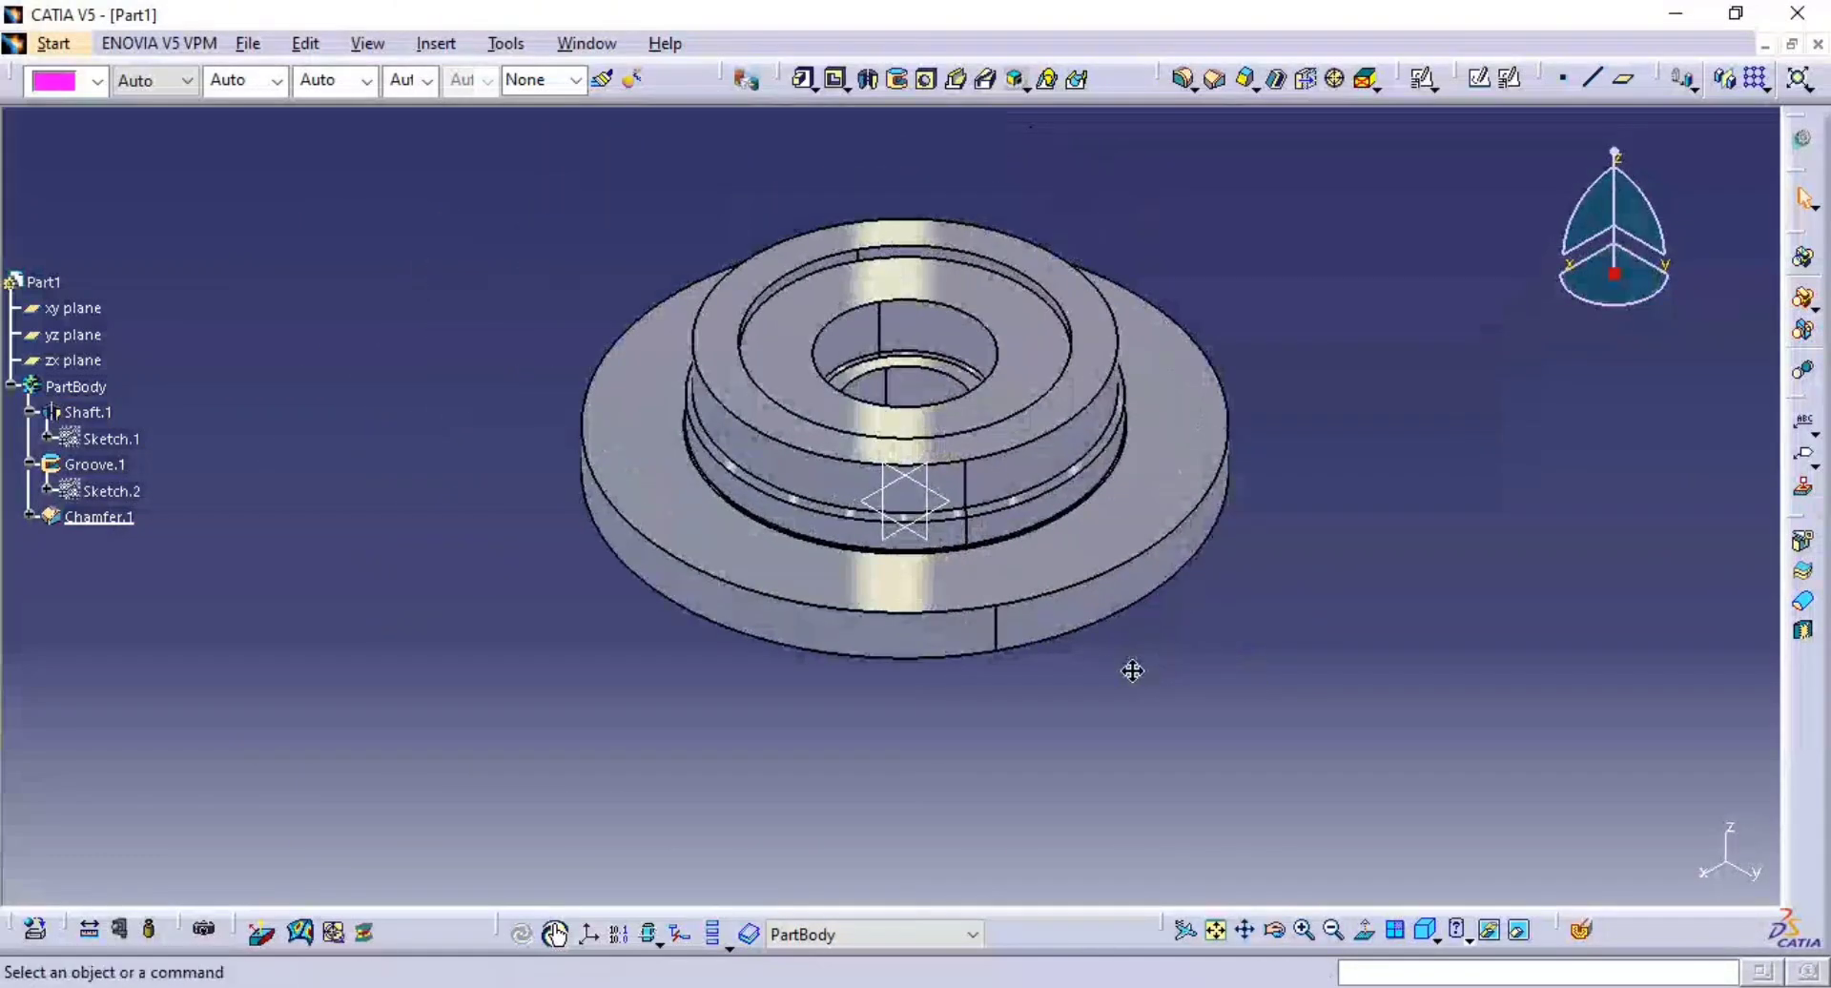
{"action": "middle_click_drag", "start_coordinate": [1133, 670], "coordinate": [1159, 763]}
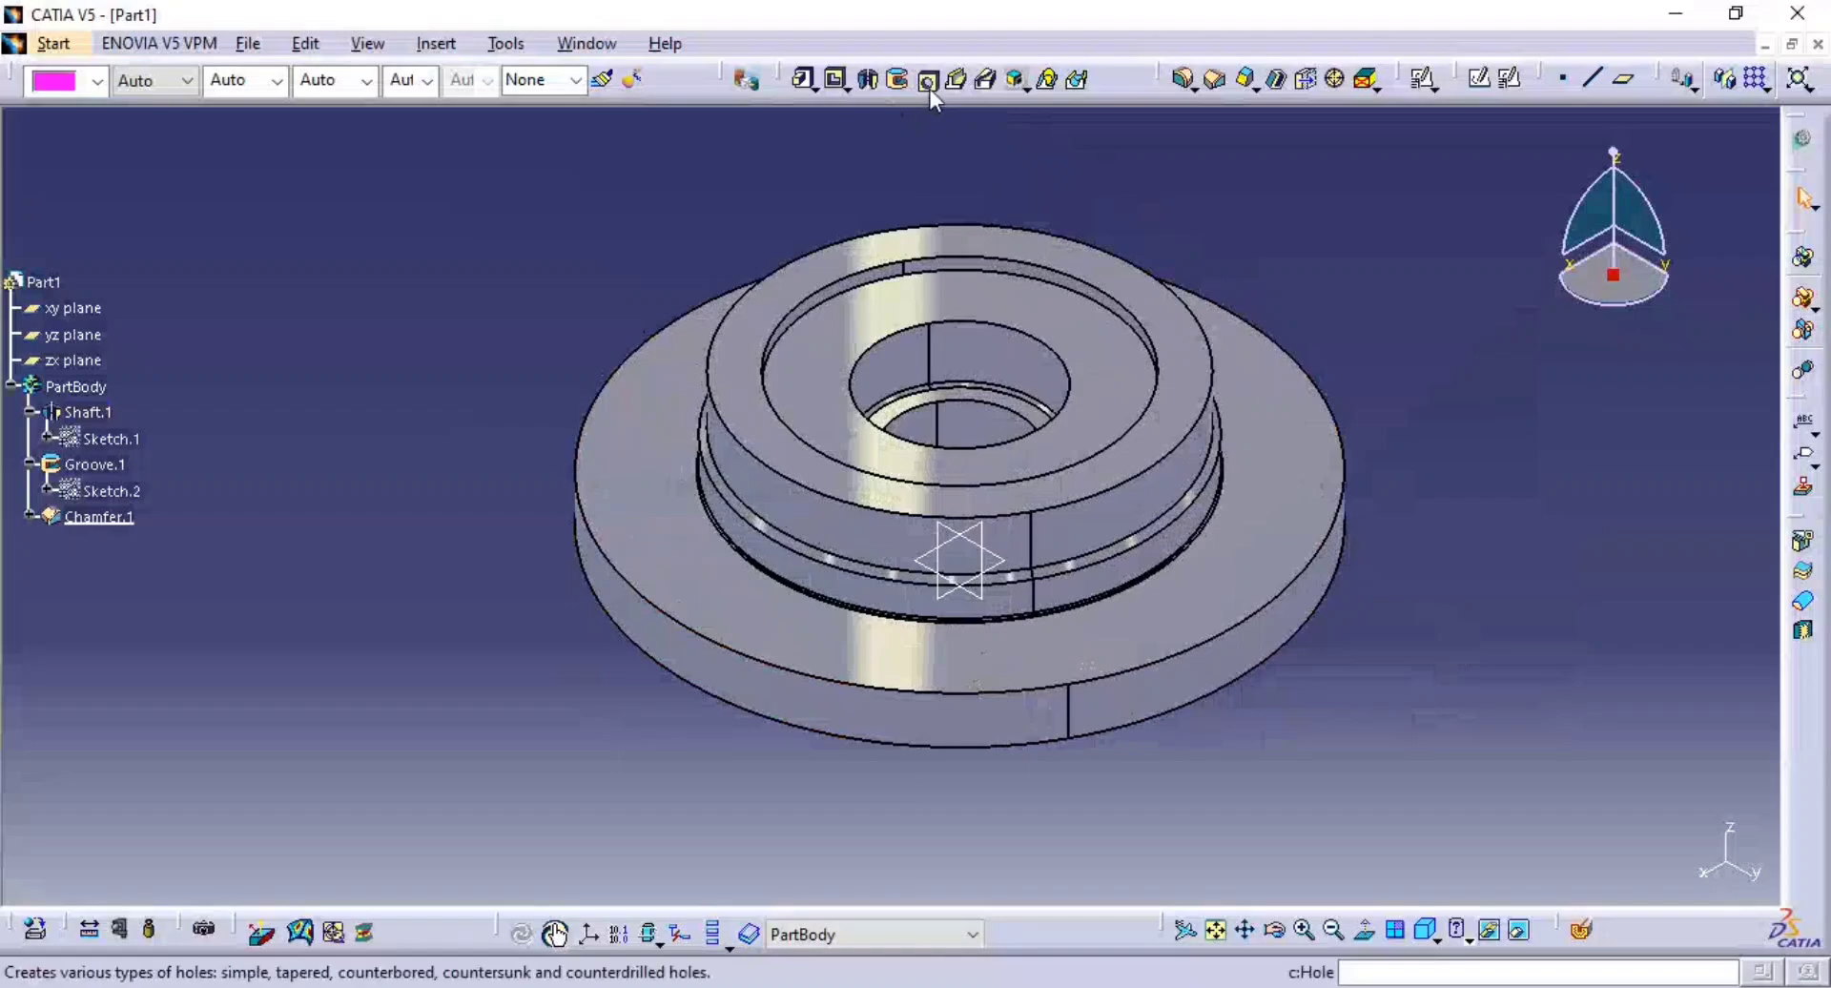
{"action": "key", "text": "alt+Tab"}
{"action": "scroll", "coordinate": [405, 548], "scroll_direction": "down", "scroll_amount": 3}
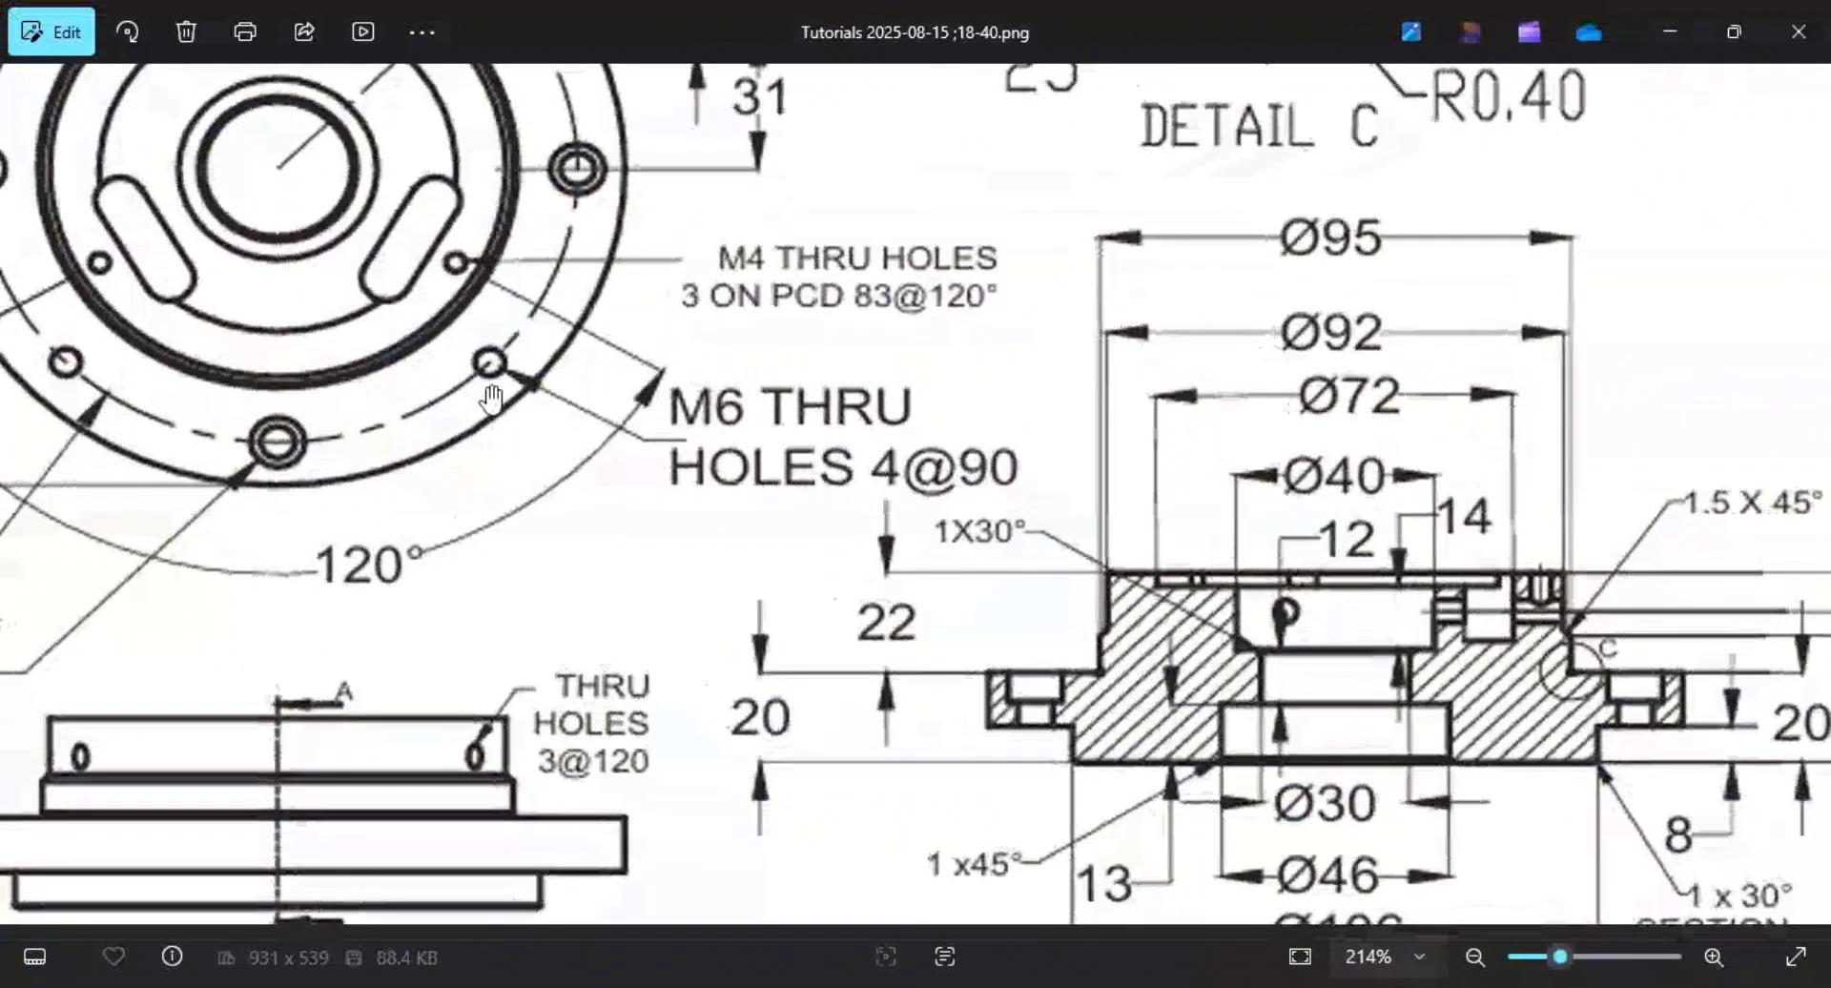
{"action": "key", "text": "alt+Tab"}
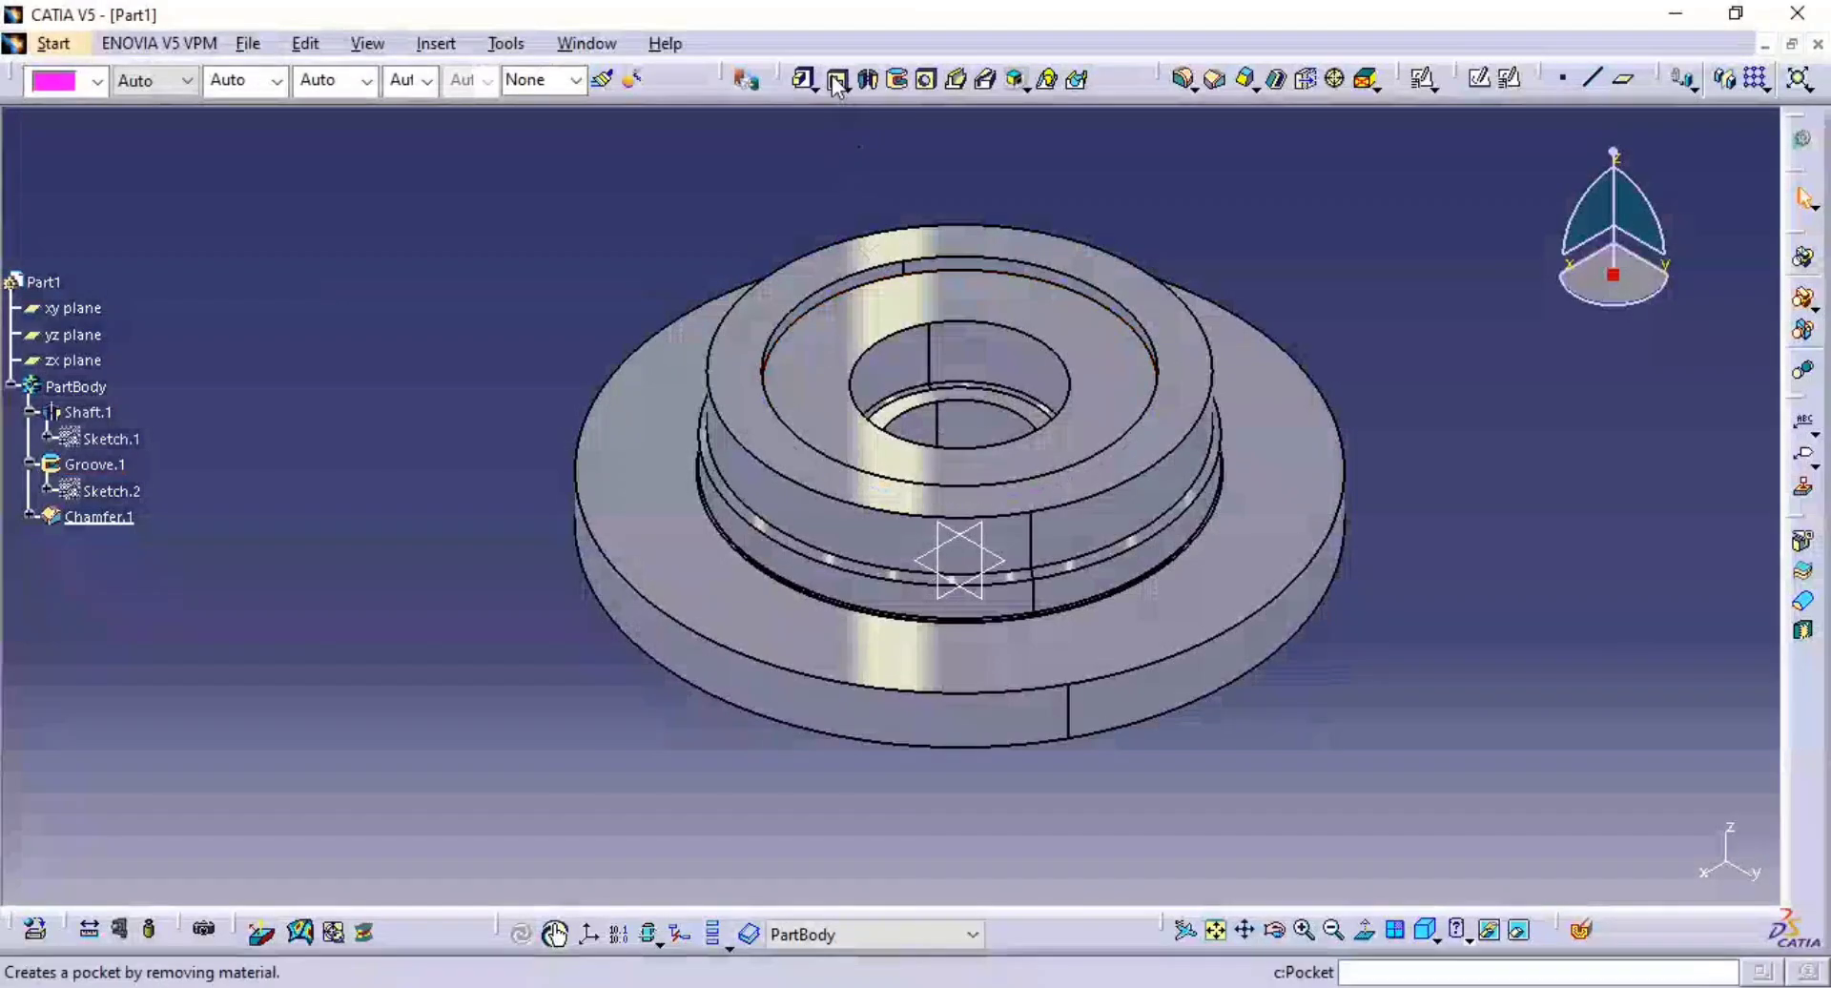
- Start a Hole on the flange's upper face and draw a construction circle centred on the bore axis in its positioning sketch
{"action": "left_click", "coordinate": [930, 82]}
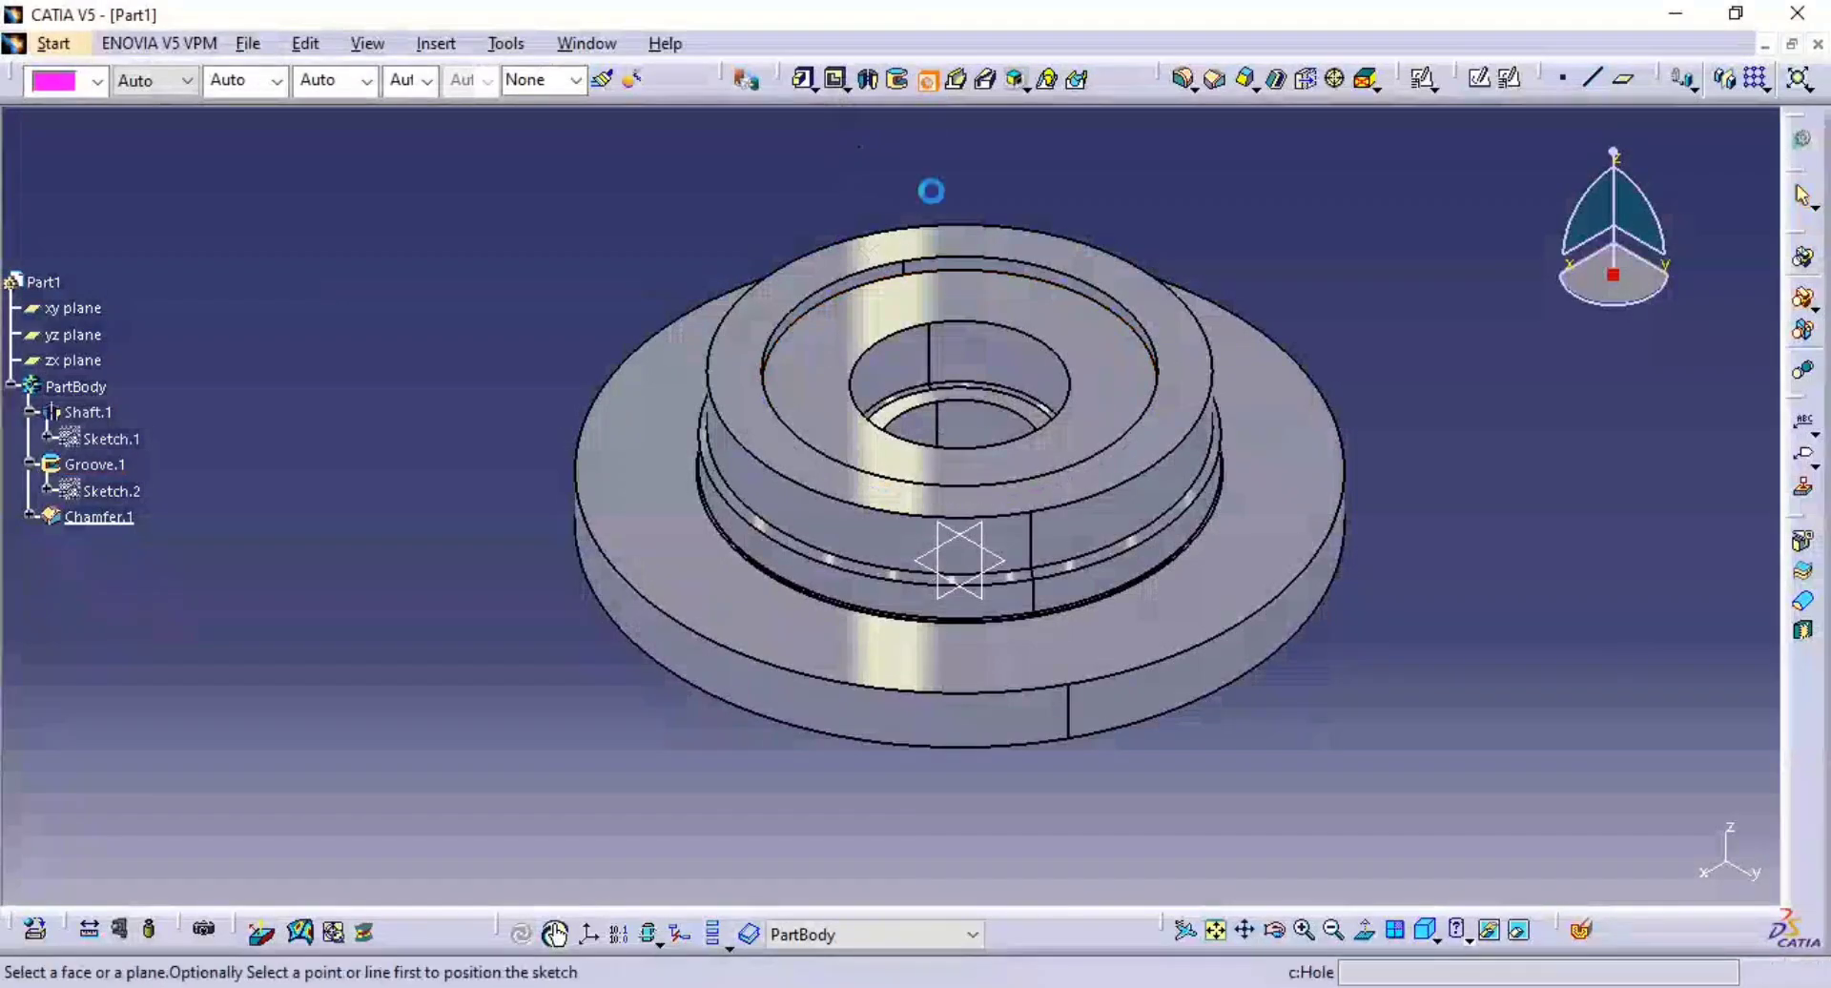
{"action": "left_click", "coordinate": [1226, 572]}
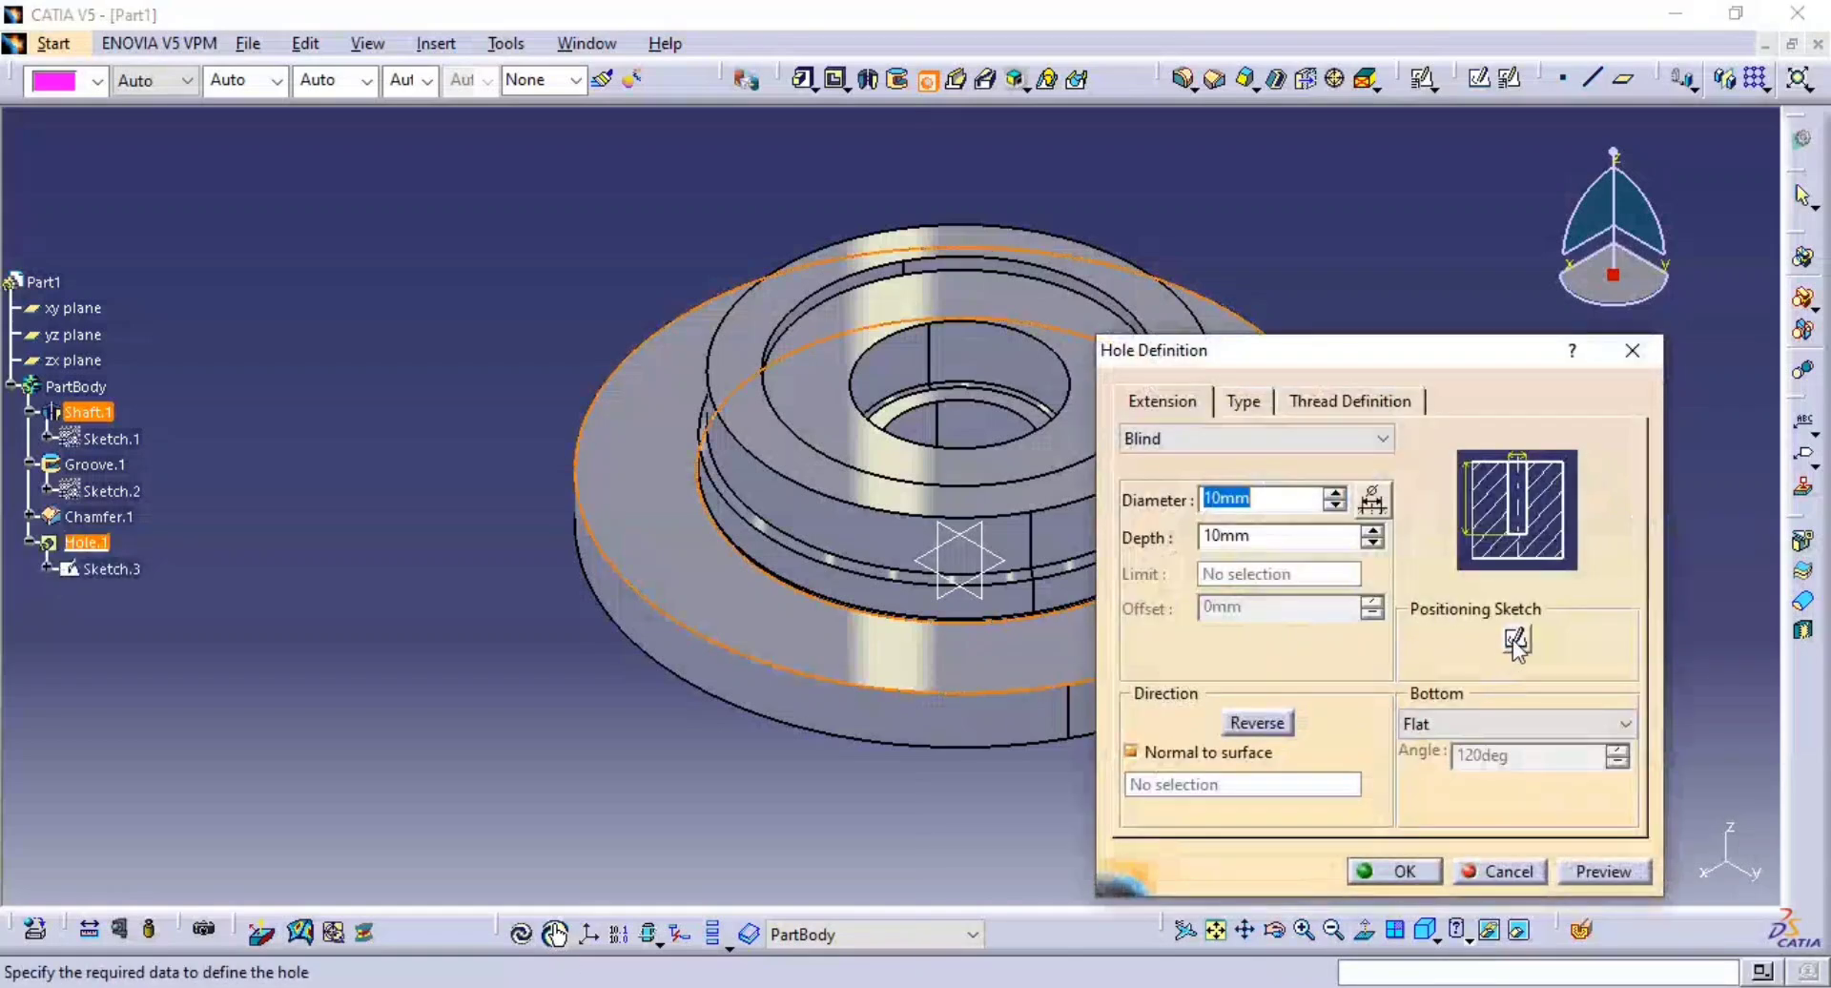
{"action": "left_click", "coordinate": [1516, 641]}
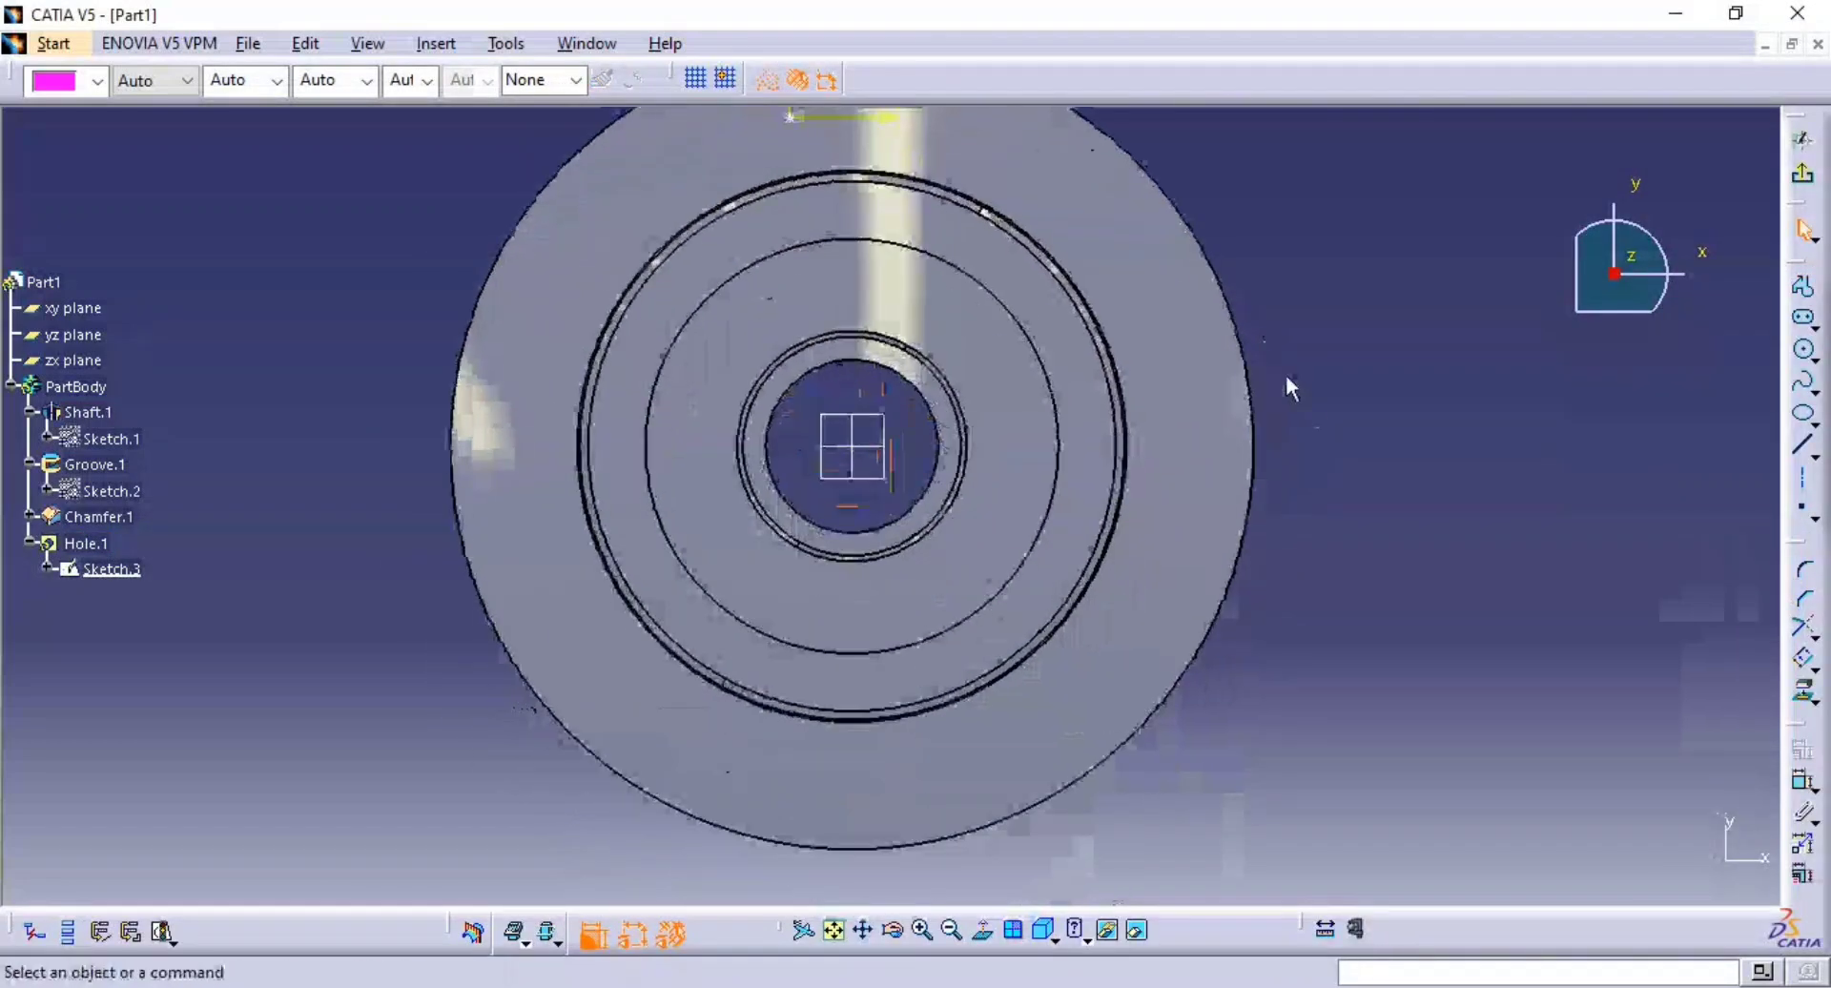
{"action": "left_click", "coordinate": [1803, 349]}
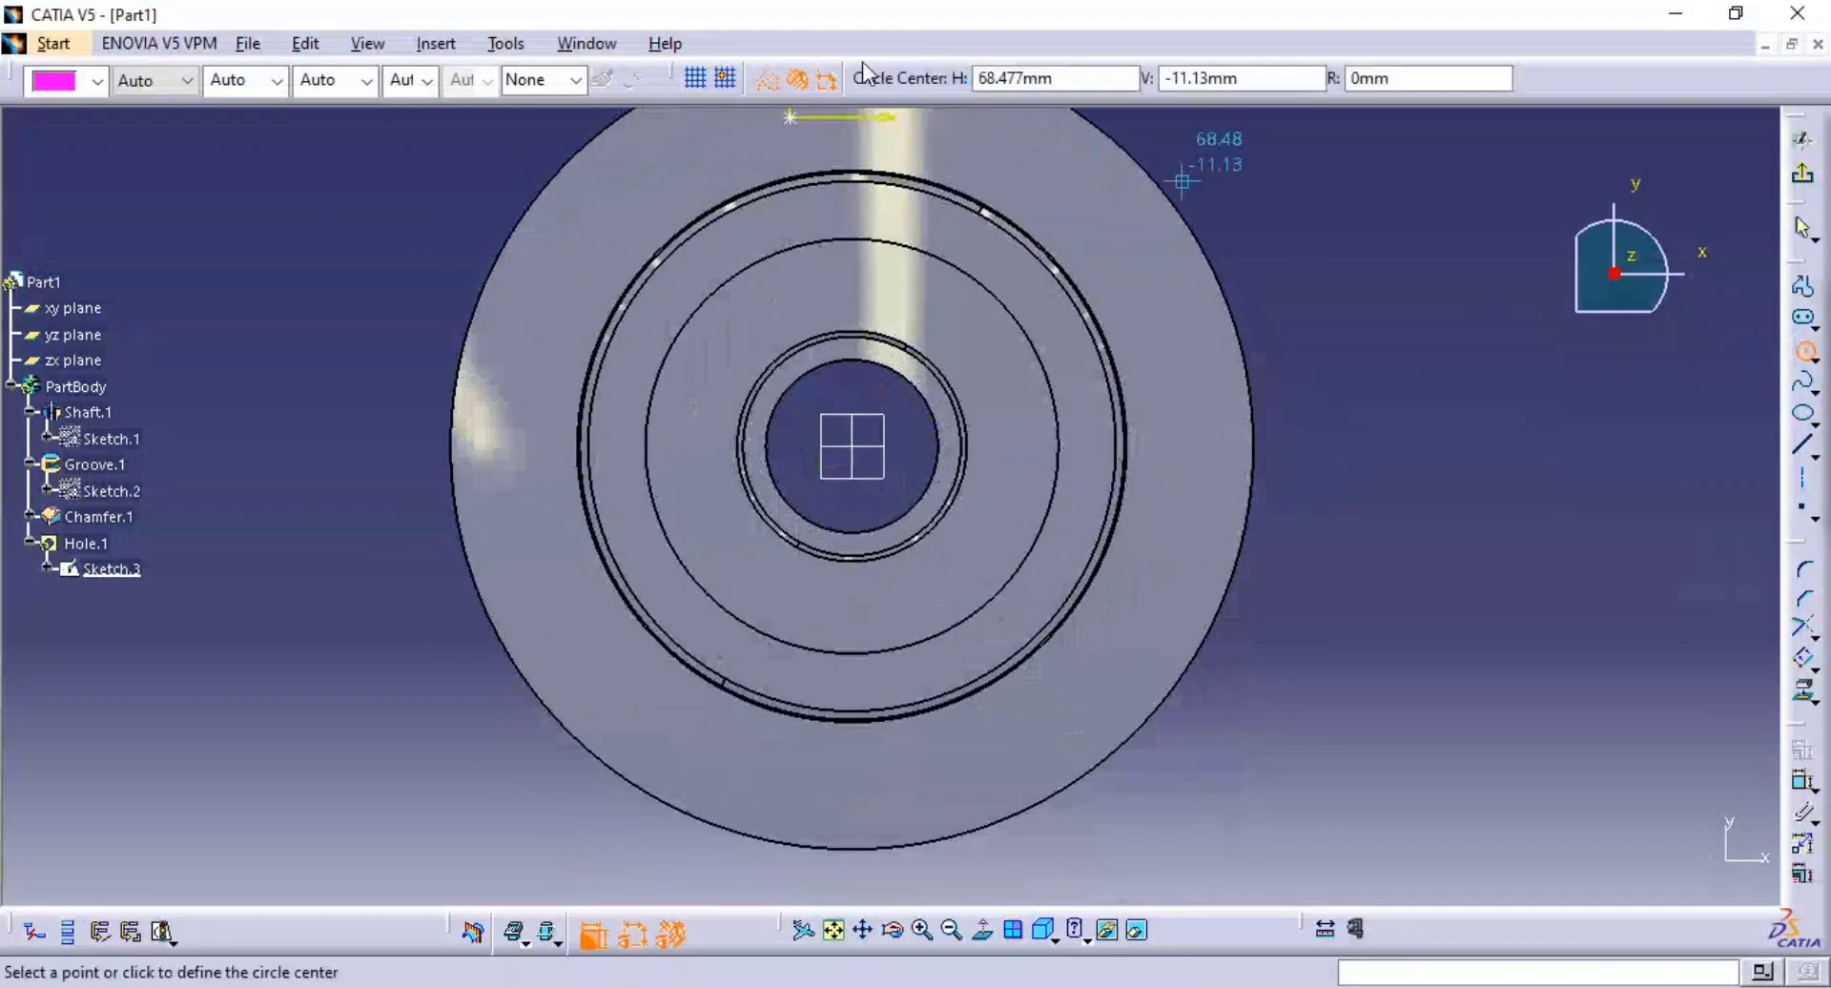
{"action": "left_click", "coordinate": [1104, 274]}
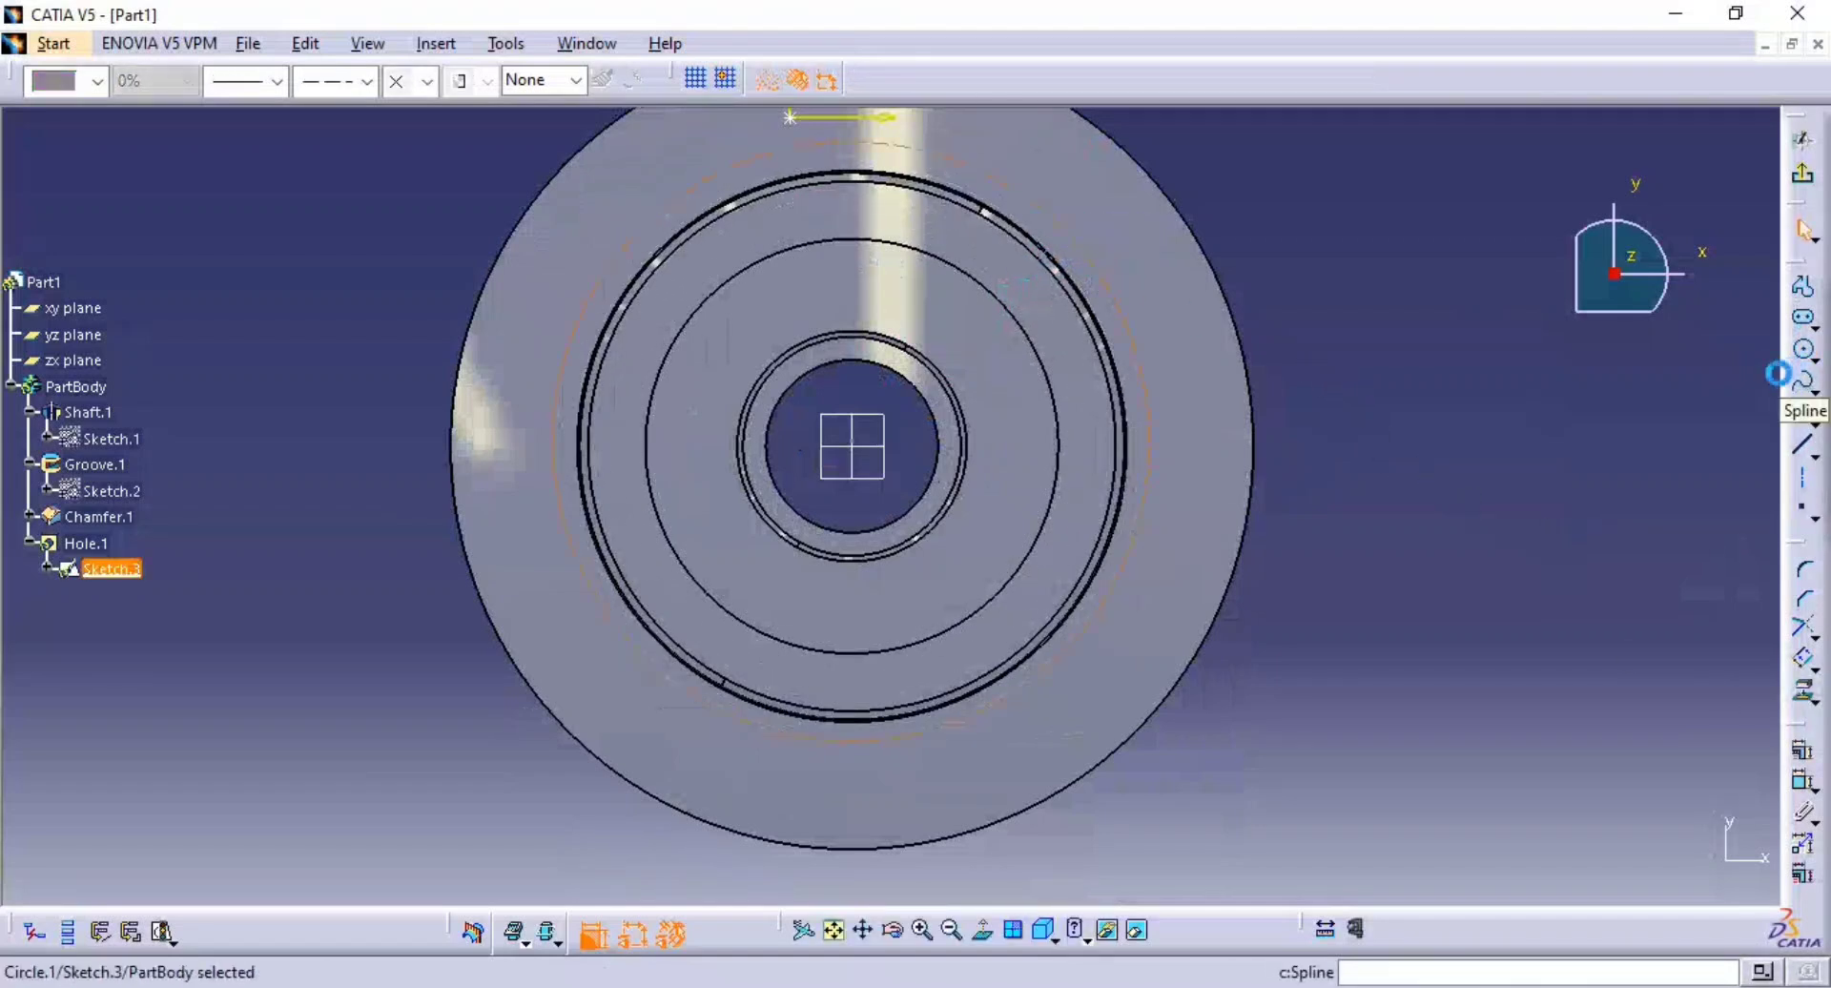
{"action": "left_click", "coordinate": [1388, 501]}
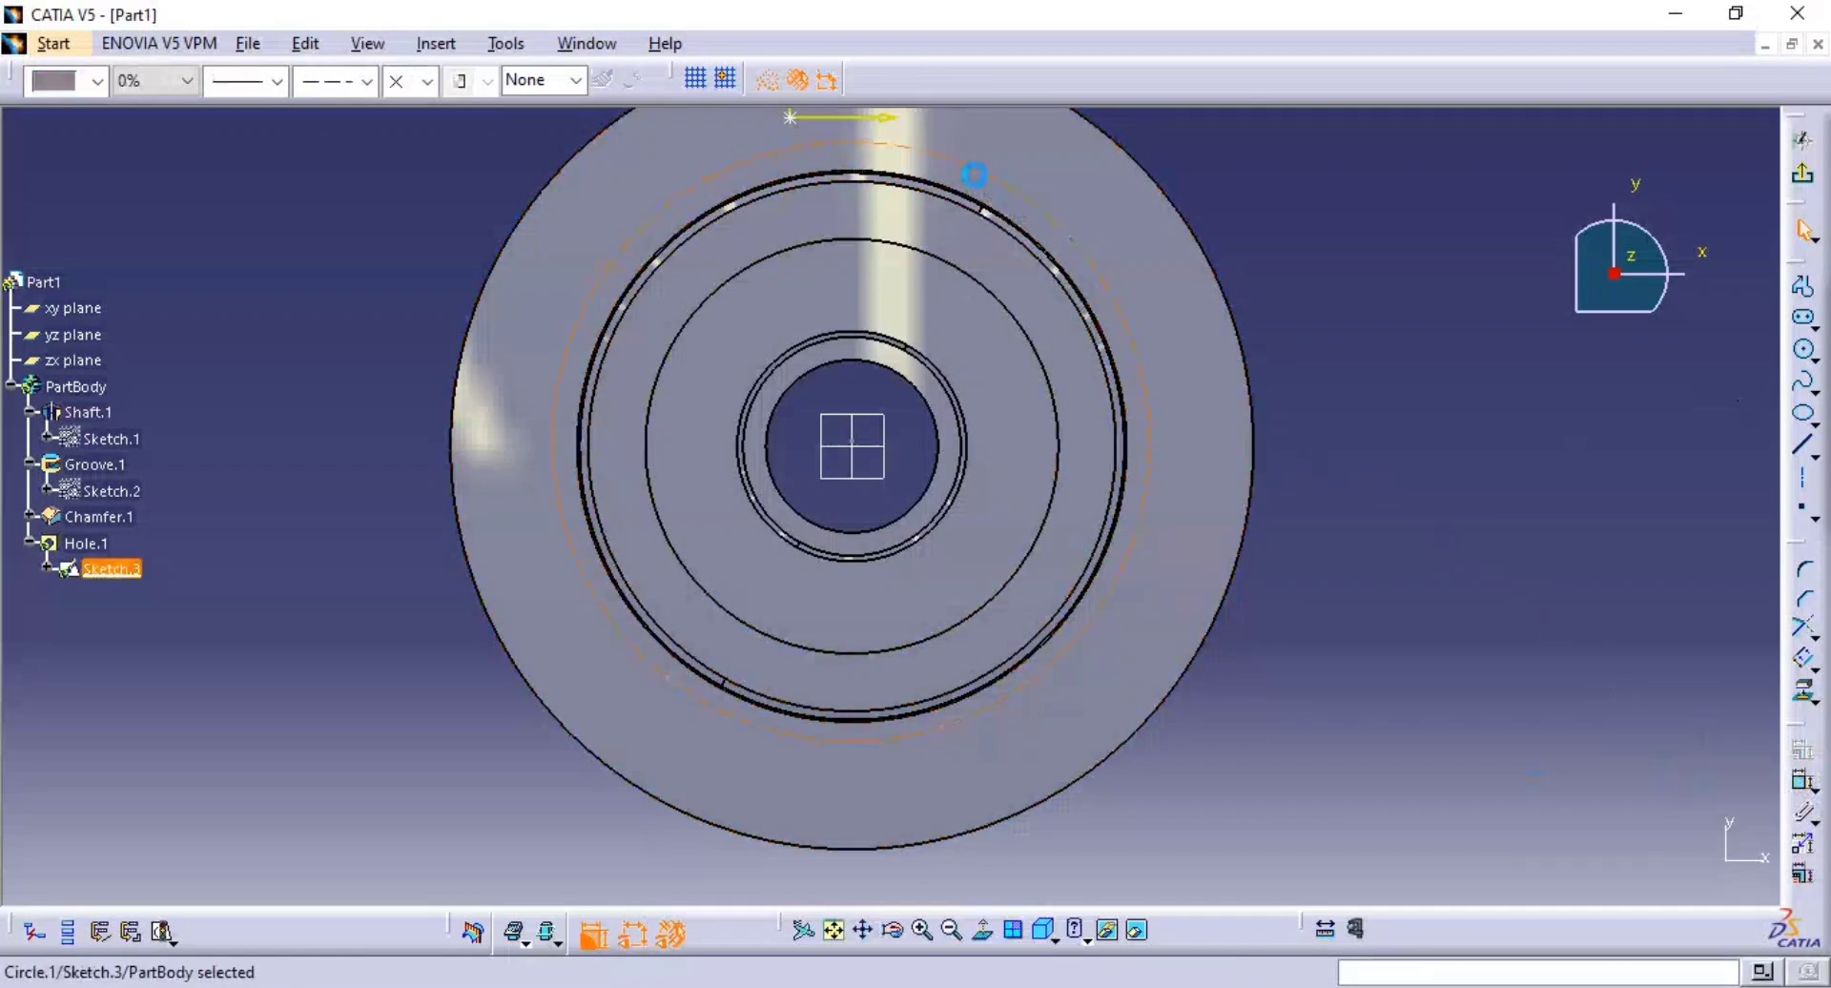
- Dimension the construction circle's diameter and set it to 121 mm
{"action": "left_click_drag", "start_coordinate": [973, 175], "coordinate": [1431, 501]}
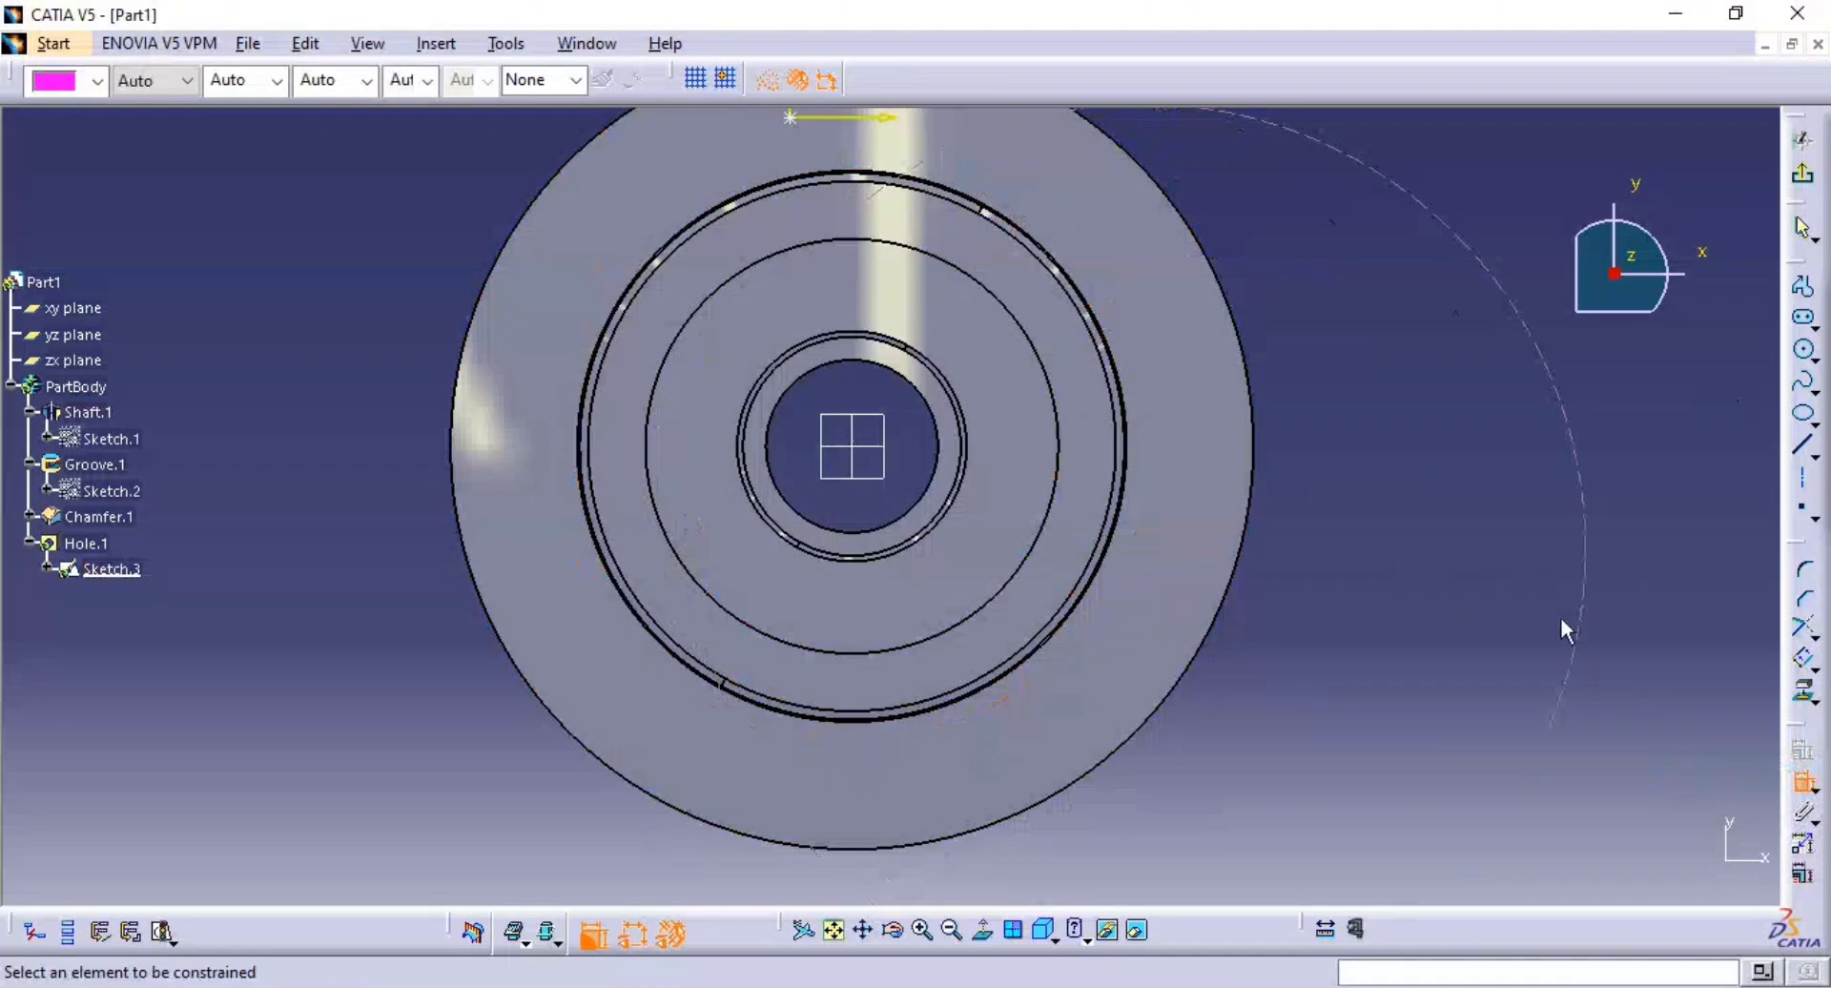
{"action": "left_click", "coordinate": [1250, 563]}
{"action": "right_click", "coordinate": [1315, 482]}
{"action": "left_click", "coordinate": [1400, 628]}
{"action": "double_click", "coordinate": [1363, 530]}
{"action": "type", "text": "121"}
{"action": "key", "text": "Return"}
- Constrain the hole's centre point to be coincident with the 121 mm construction circle
{"action": "middle_click_drag", "start_coordinate": [1159, 520], "coordinate": [1193, 728]}
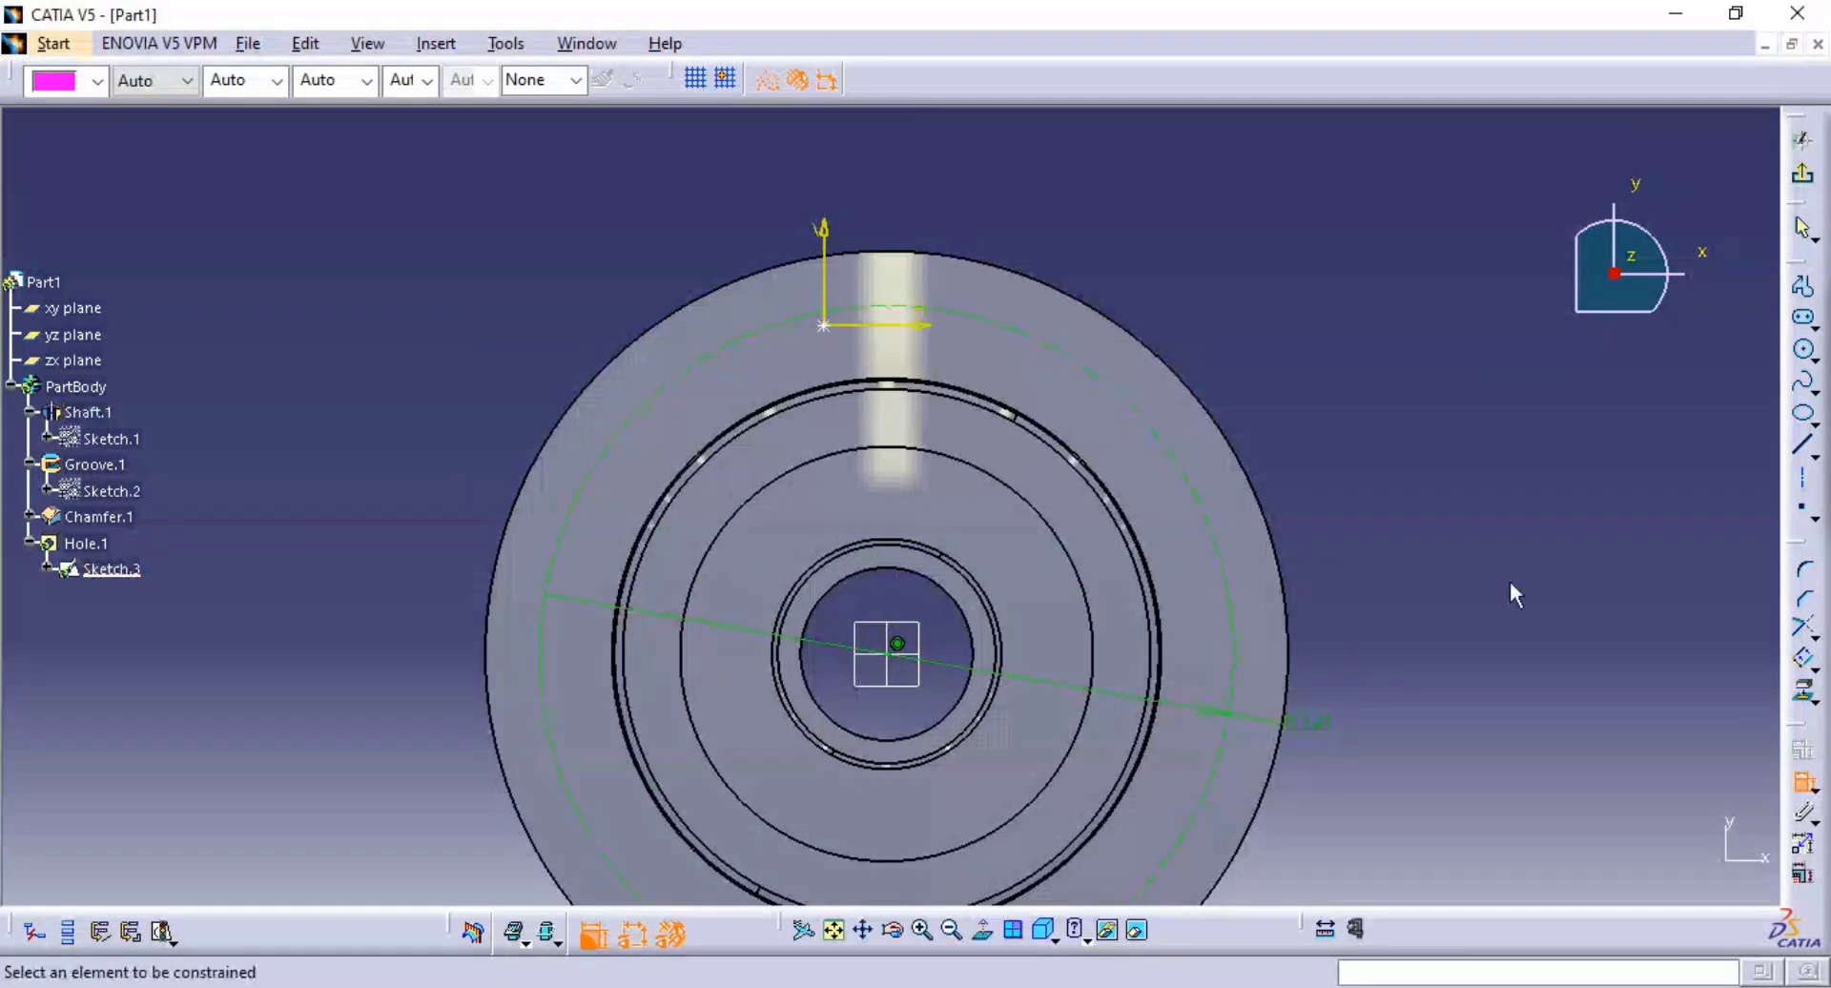
{"action": "left_click", "coordinate": [820, 335]}
{"action": "left_click", "coordinate": [923, 305]}
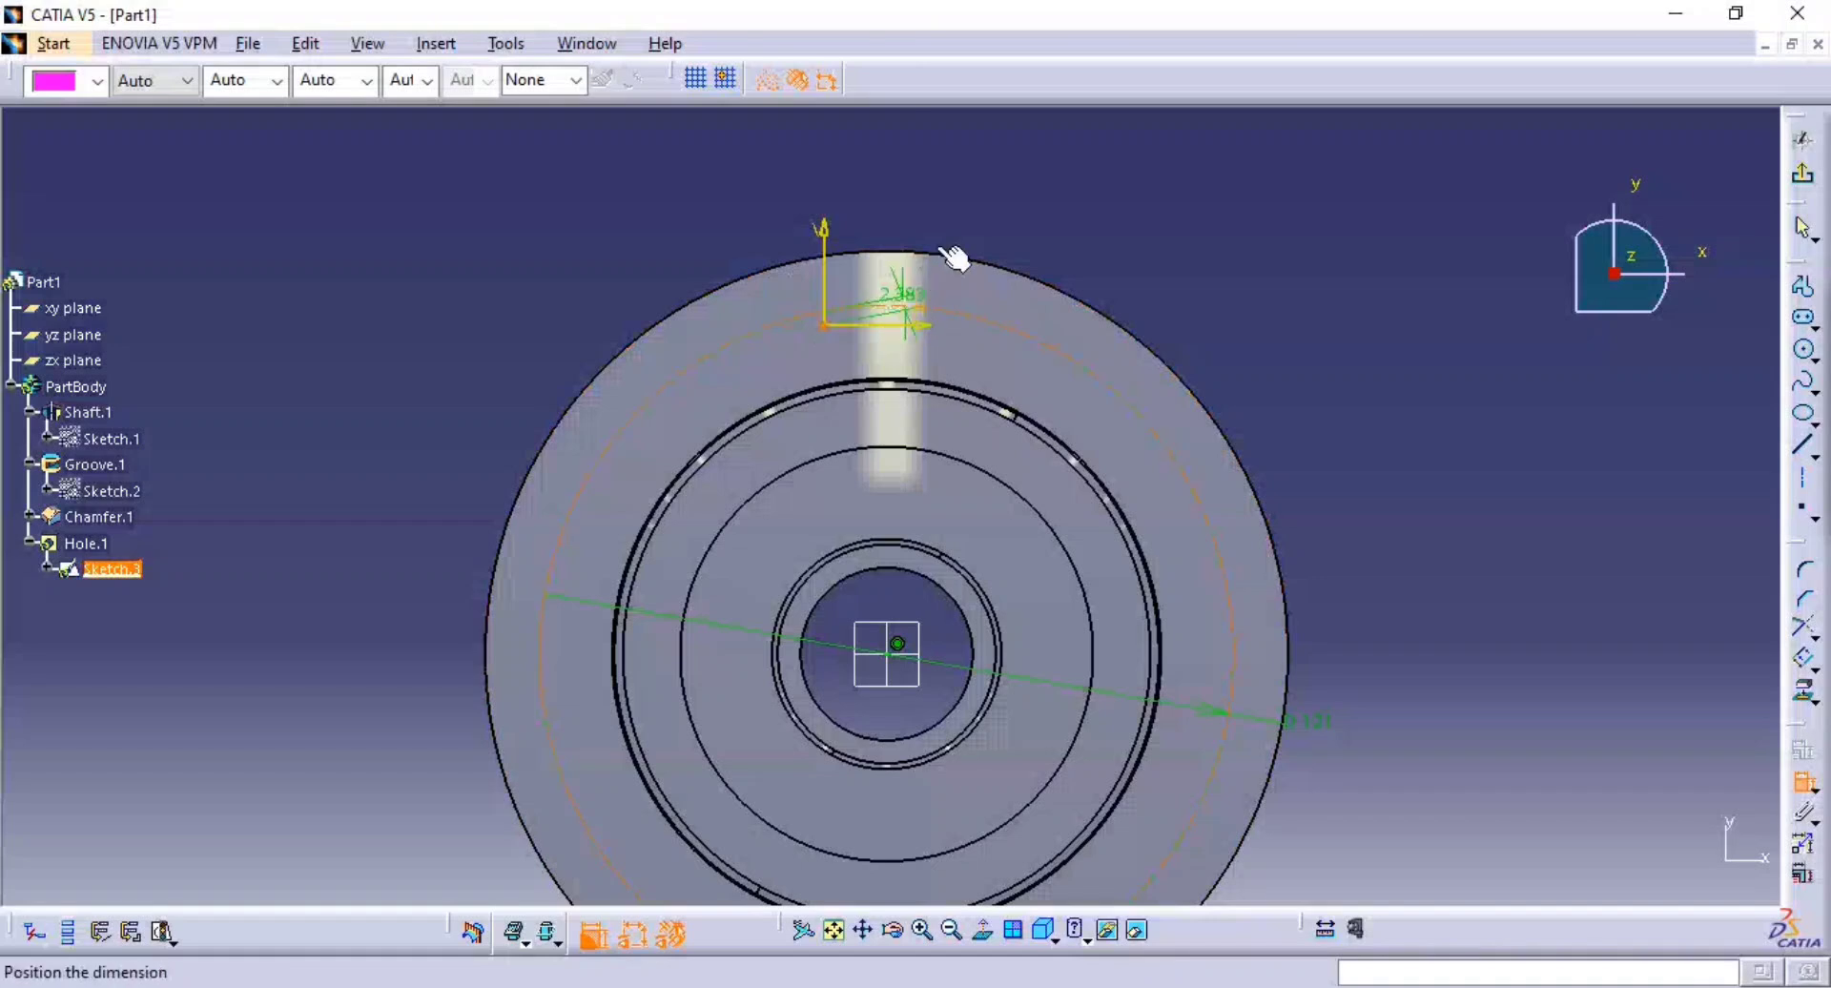
{"action": "right_click", "coordinate": [1078, 208]}
{"action": "left_click", "coordinate": [1145, 348]}
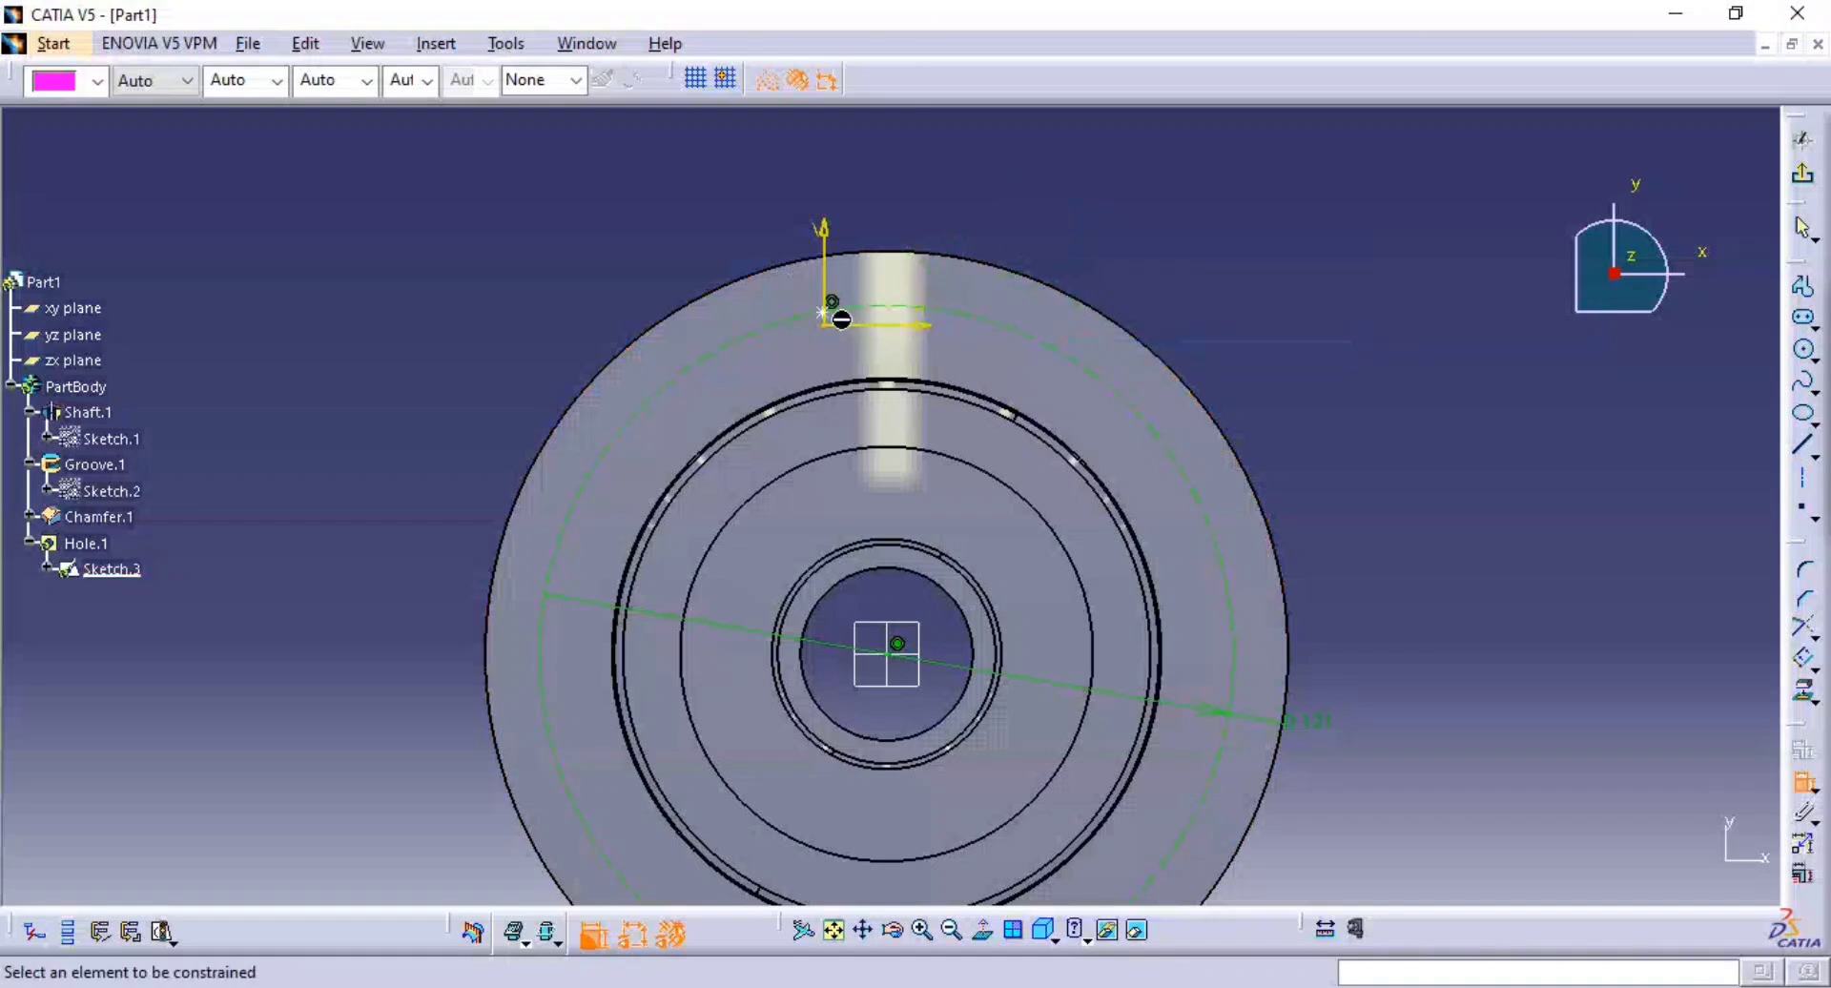
- Make the hole's centre point coincident with the vertical axis through the part centre and exit the positioning sketch
{"action": "left_click", "coordinate": [831, 305]}
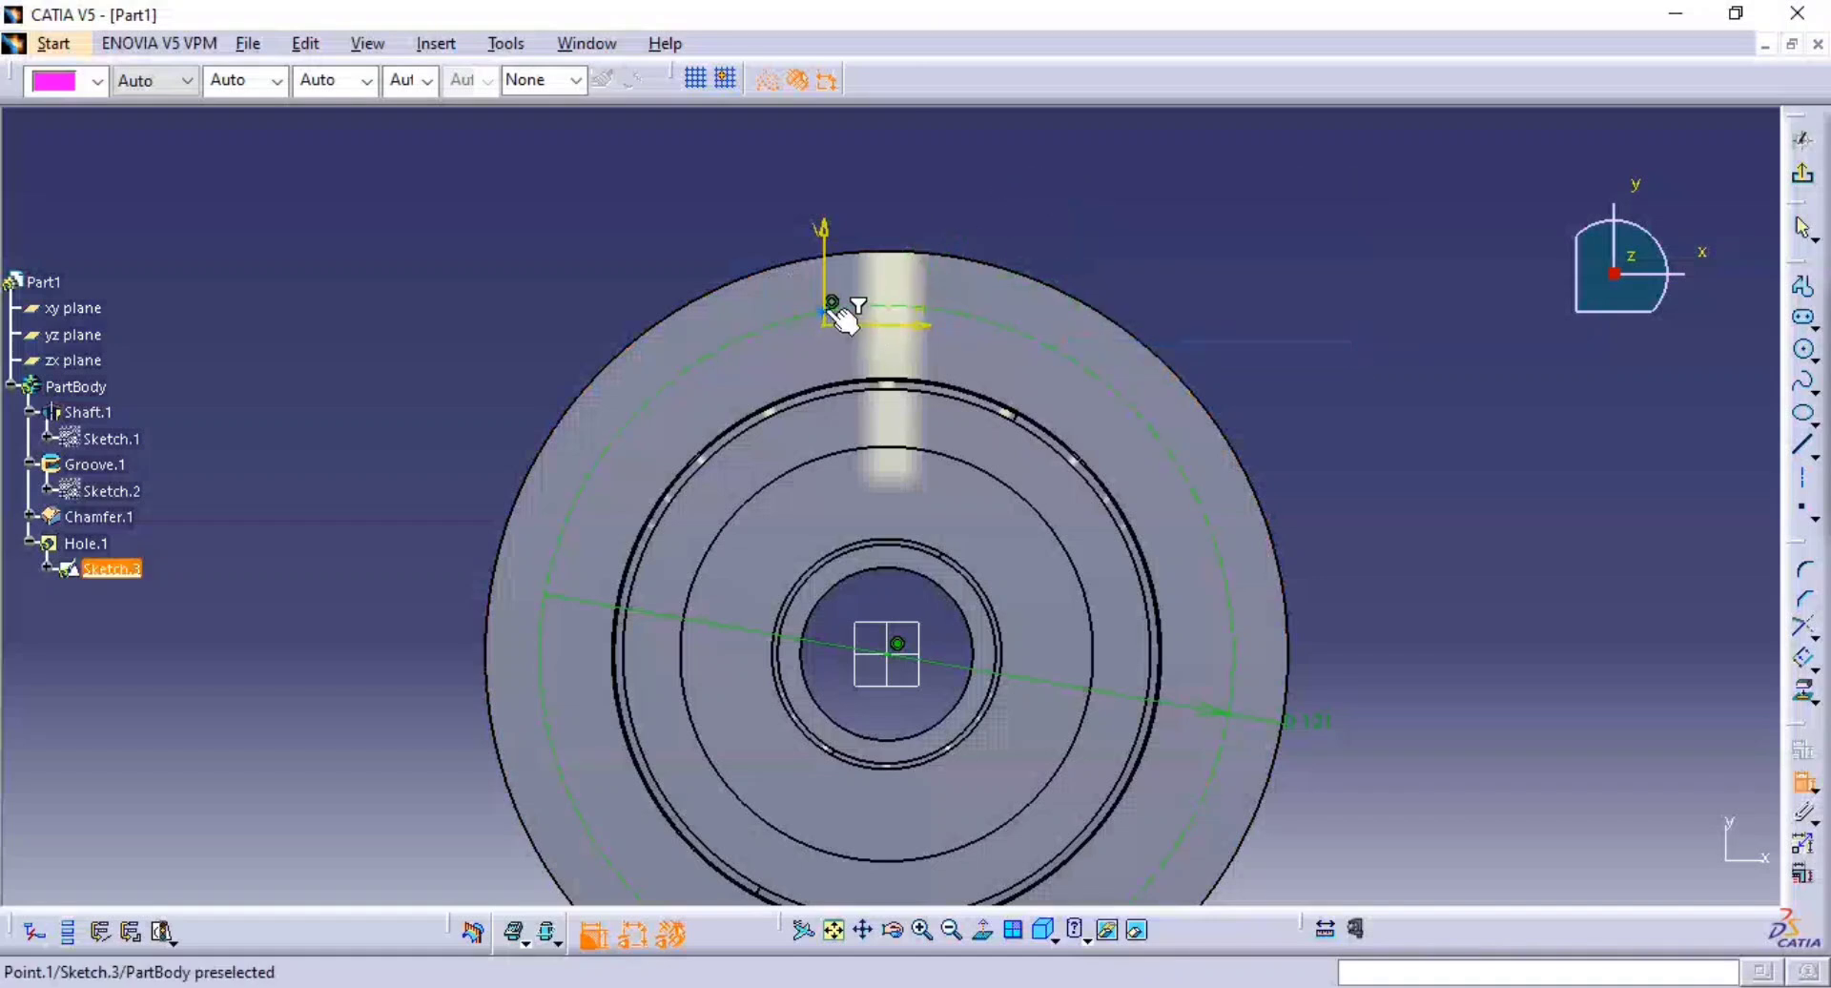
{"action": "left_click", "coordinate": [902, 646]}
{"action": "right_click", "coordinate": [1167, 237]}
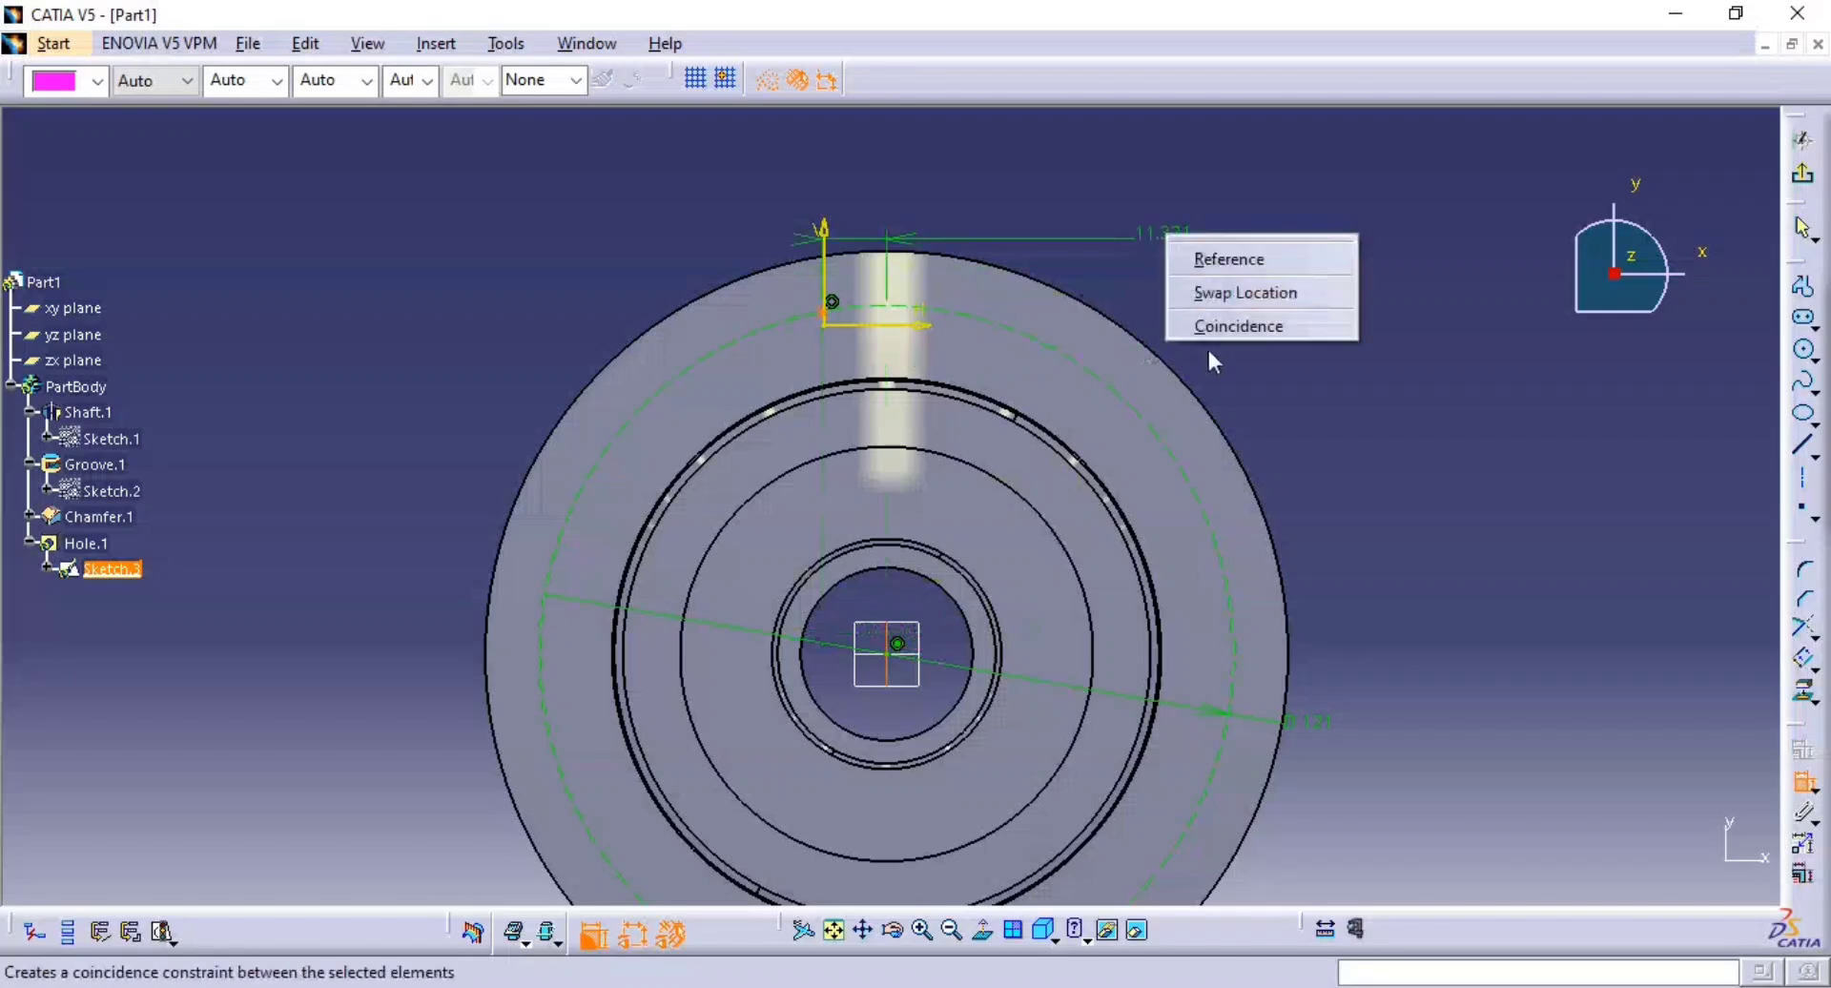
{"action": "left_click", "coordinate": [1239, 327]}
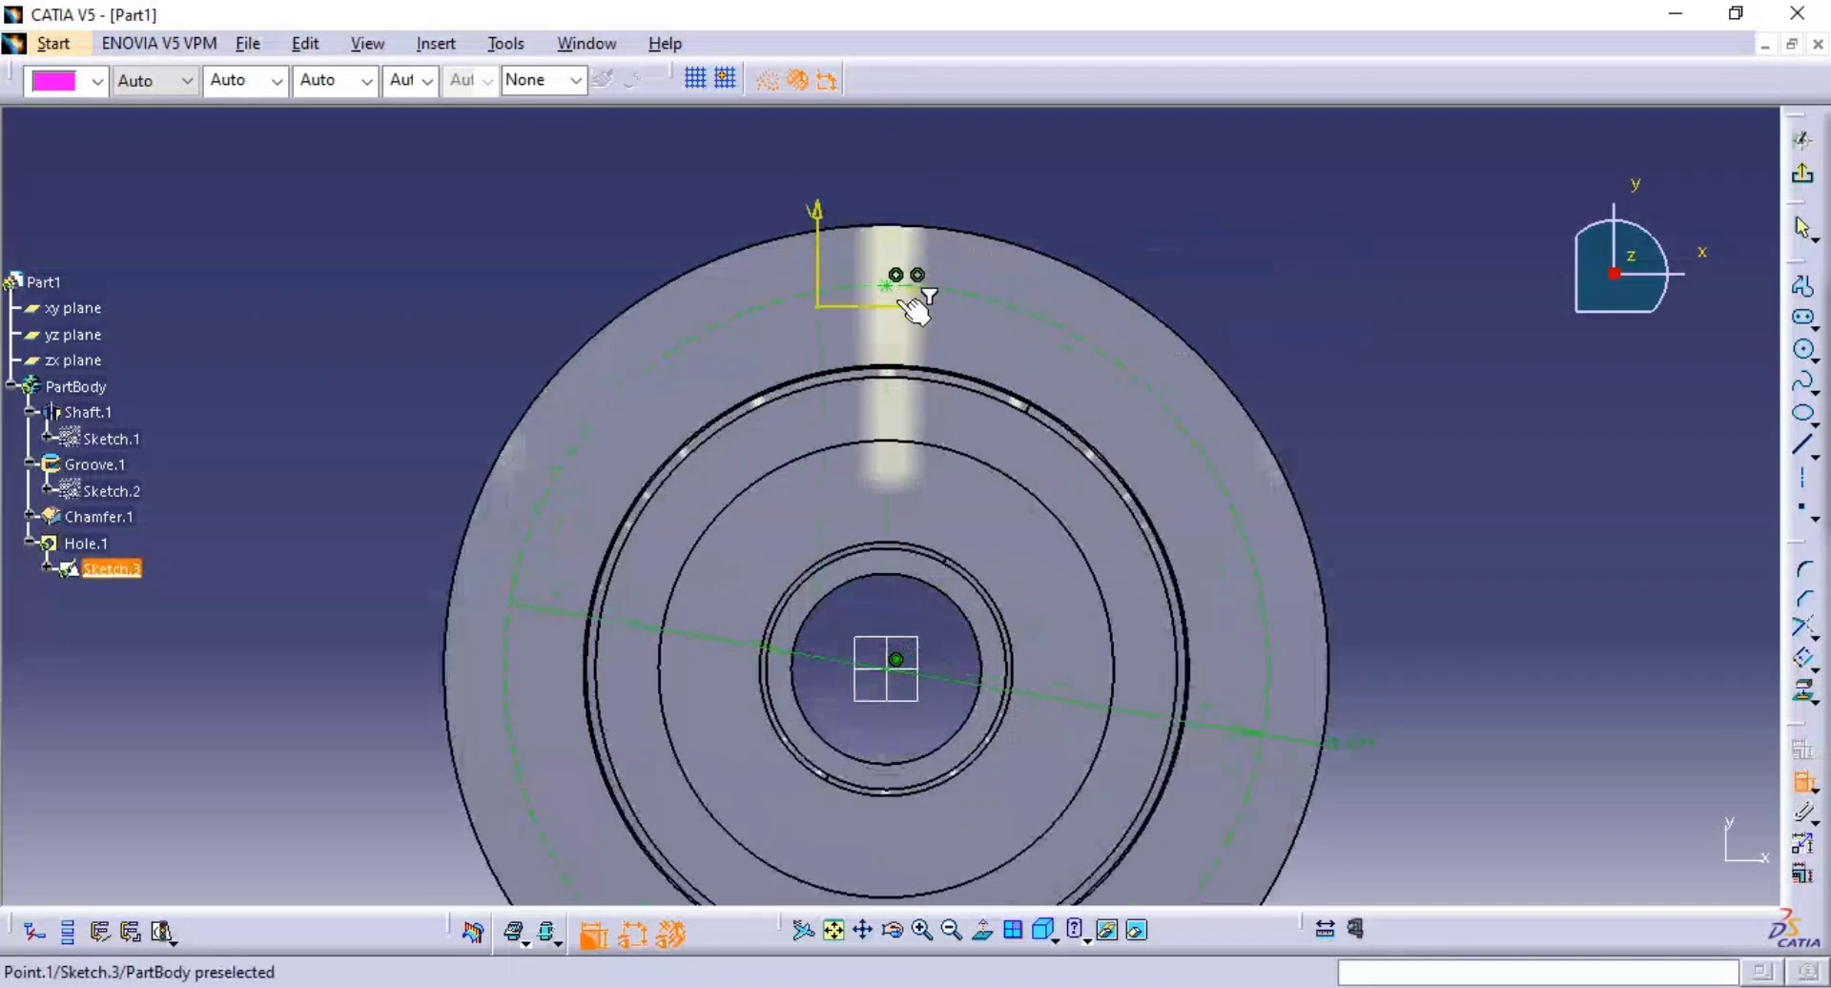
{"action": "mouse_move", "coordinate": [920, 294]}
{"action": "middle_mouse_down"}
{"action": "mouse_move", "coordinate": [1119, 226]}
{"action": "mouse_move", "coordinate": [1182, 257]}
{"action": "mouse_move", "coordinate": [1219, 427]}
{"action": "middle_mouse_up"}
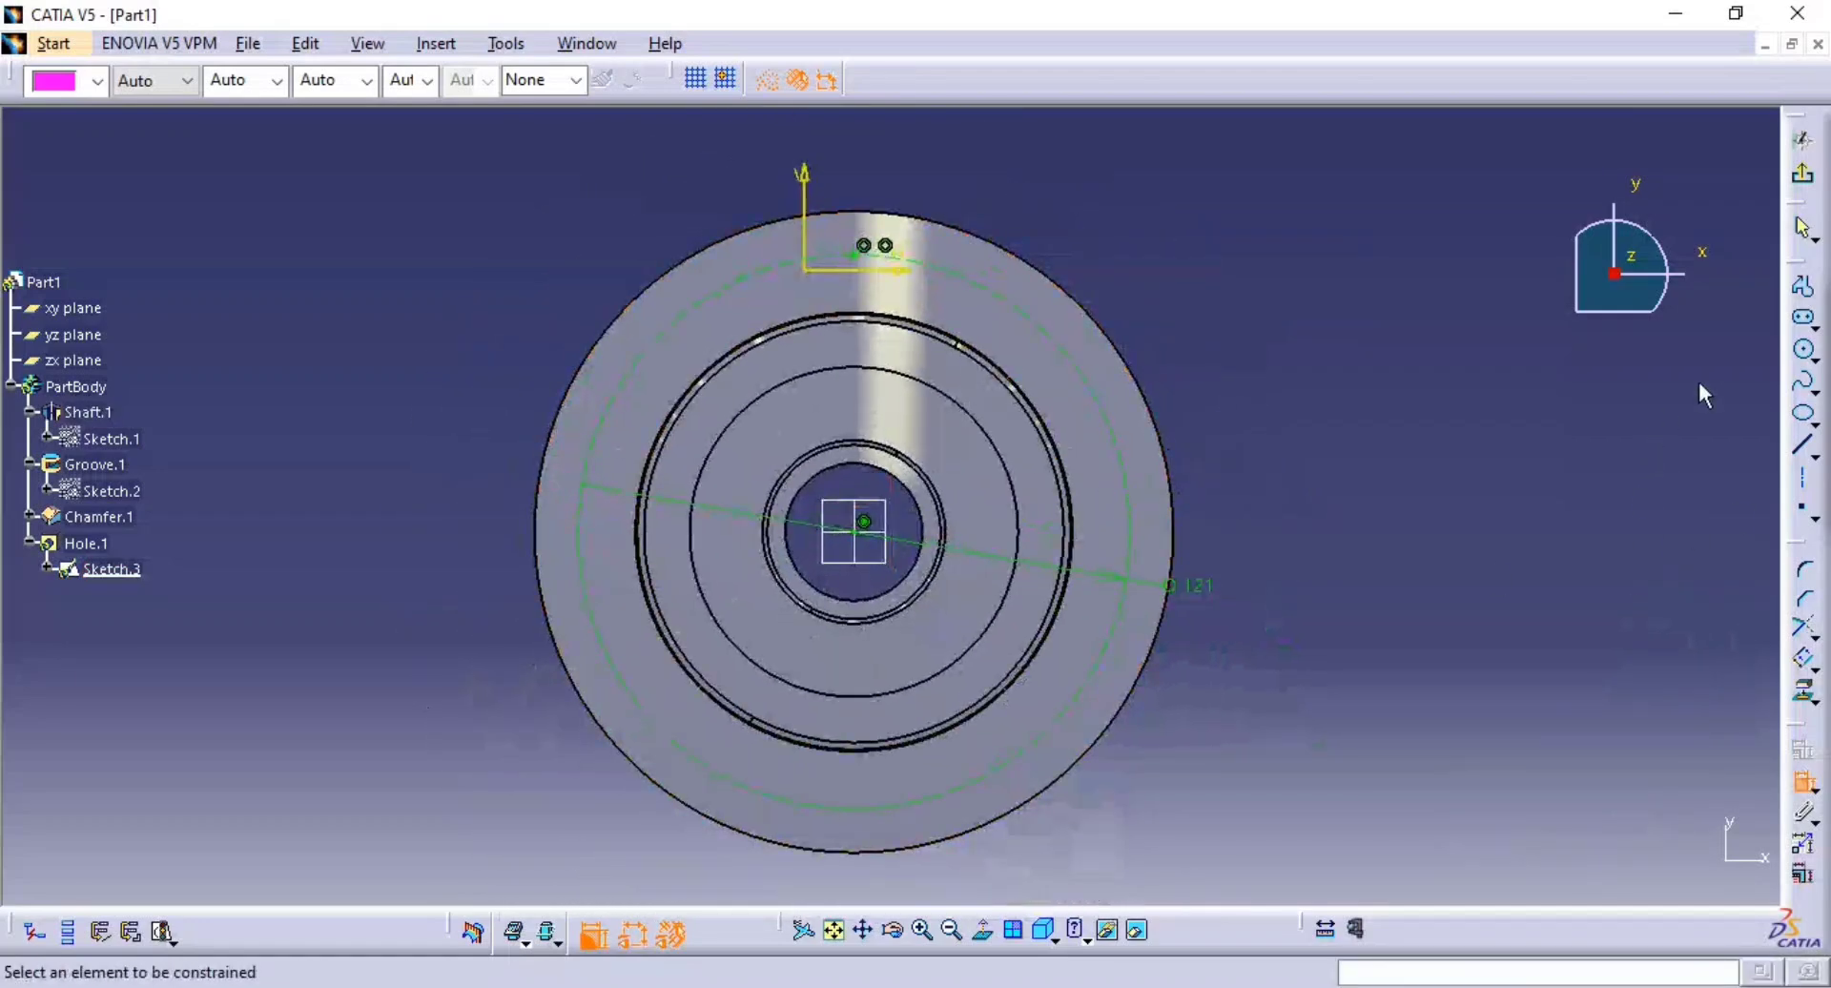
{"action": "left_click", "coordinate": [1802, 174]}
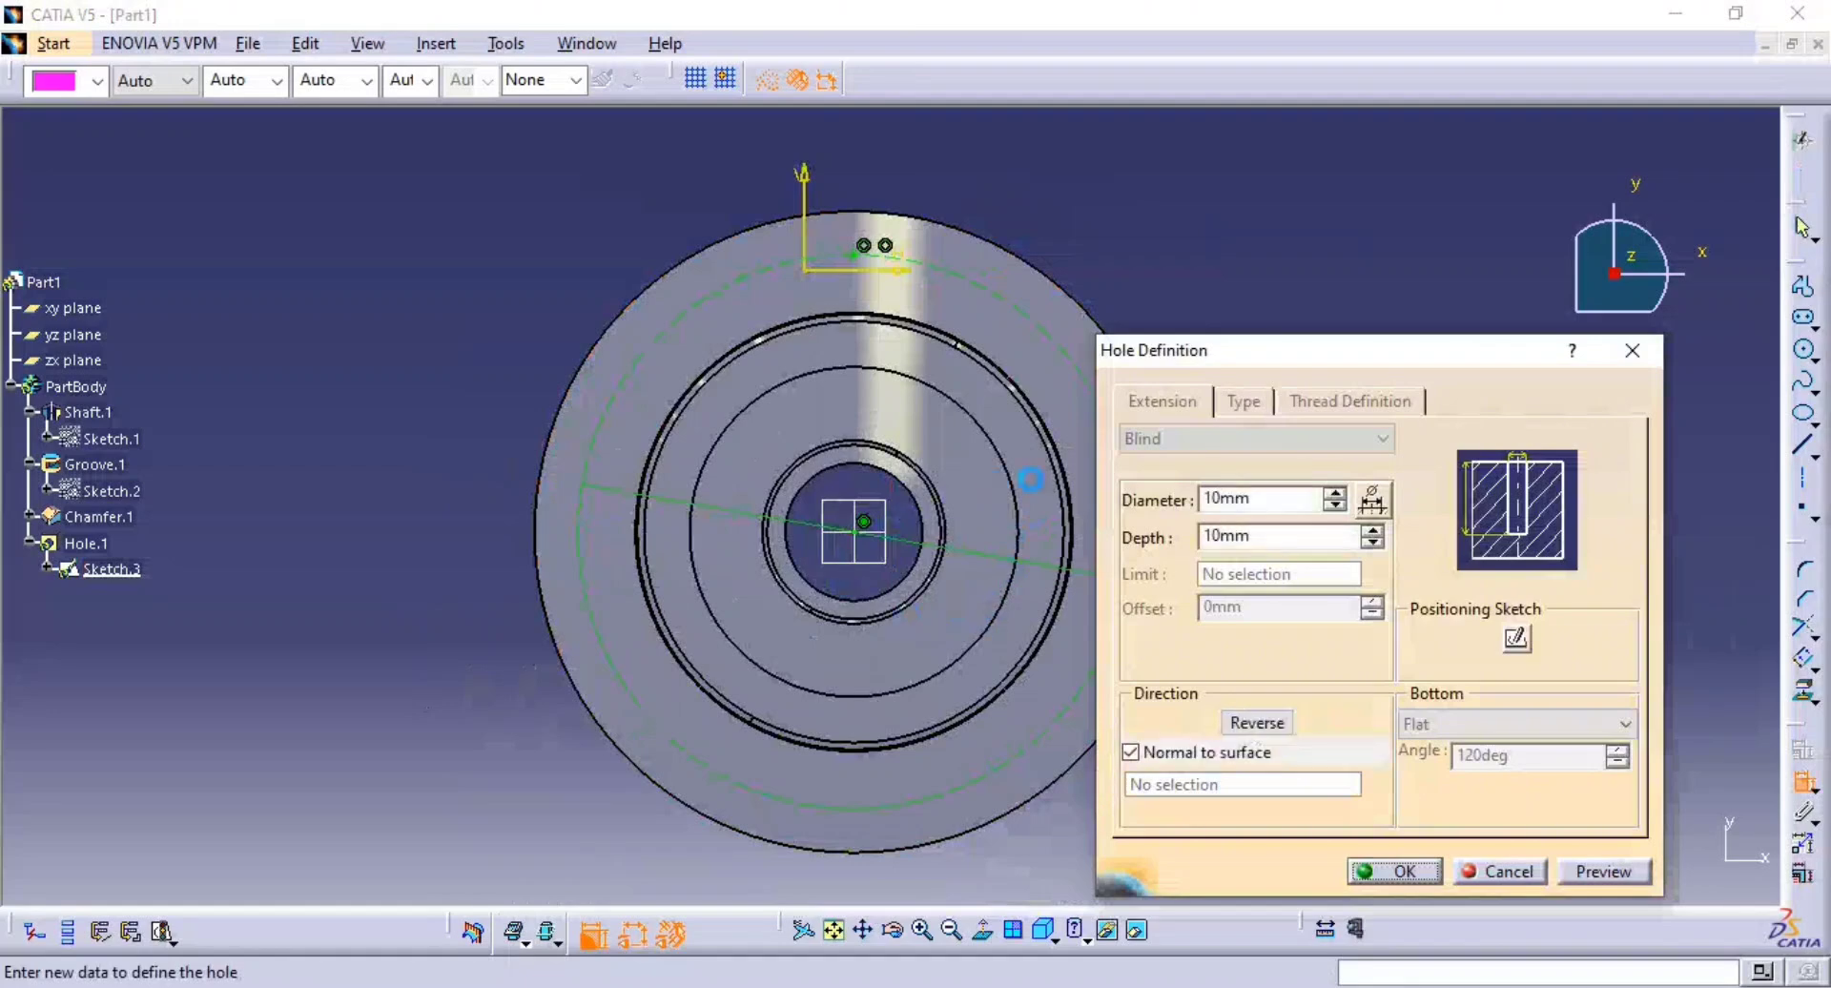
- Define the hole as Counterbored with a counterbore diameter of 11 mm and a depth of 7 mm, and preview it
{"action": "left_click", "coordinate": [1242, 401]}
{"action": "left_click", "coordinate": [1248, 439]}
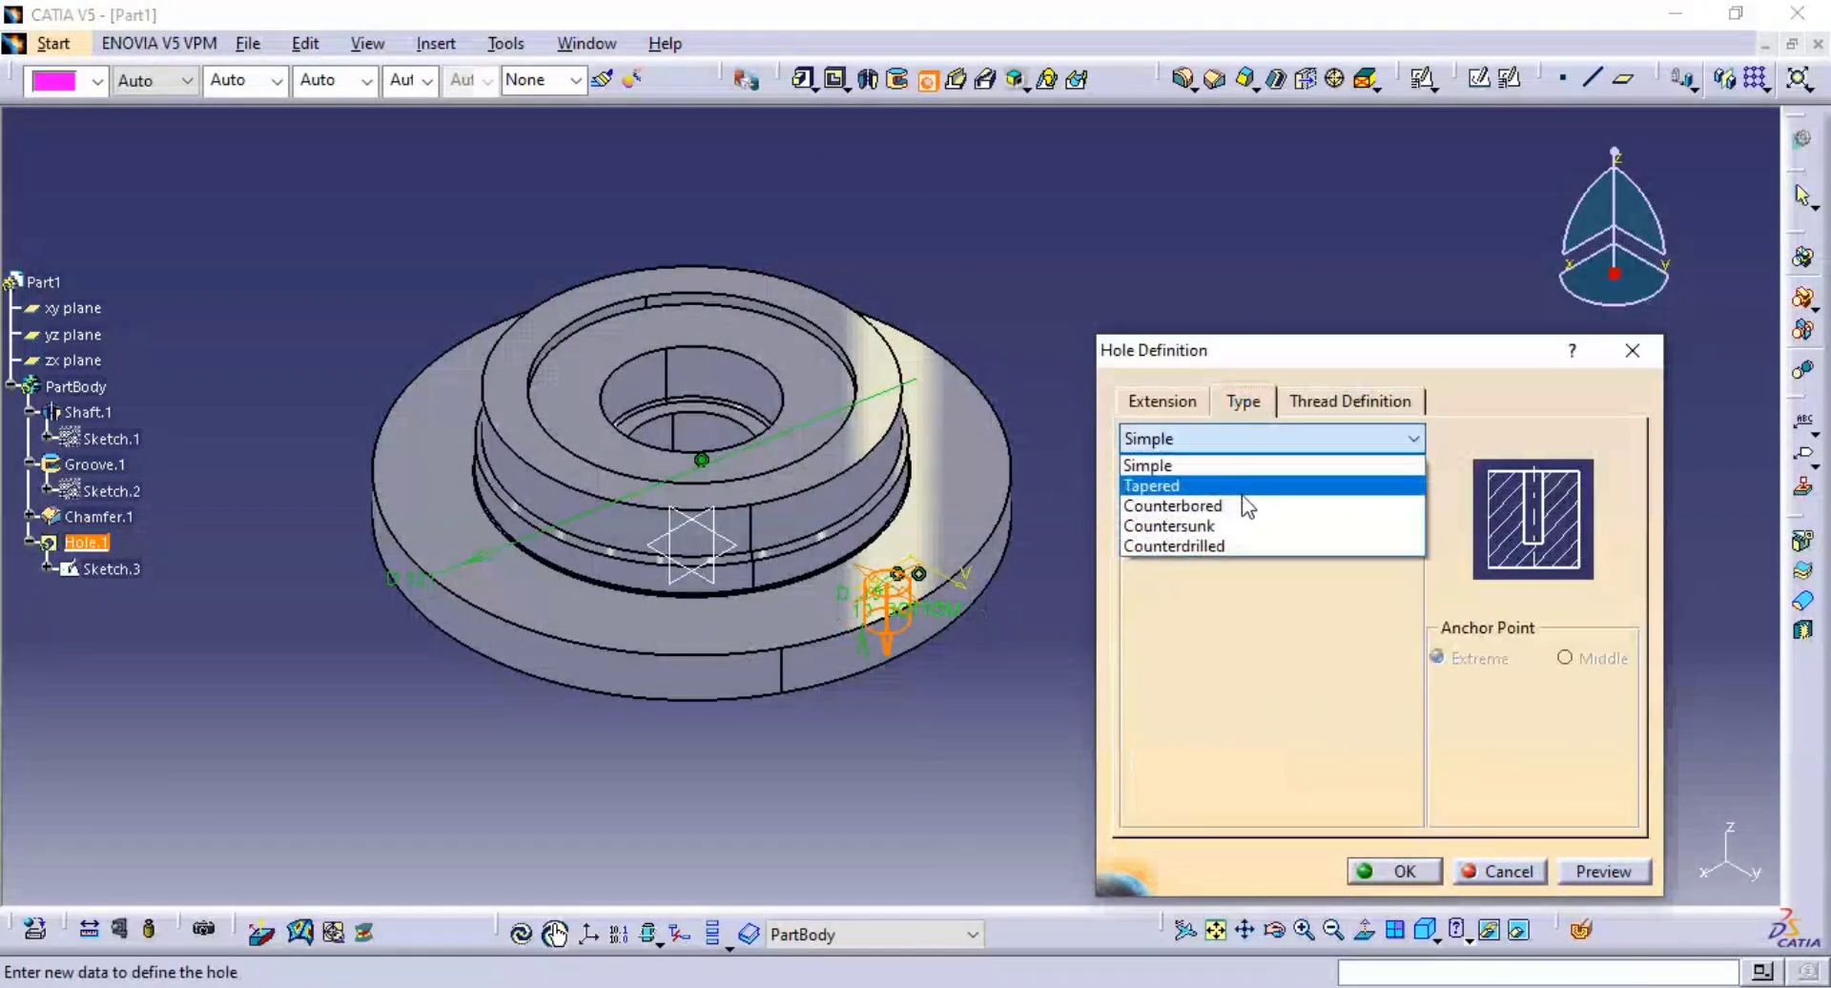
{"action": "left_click", "coordinate": [1248, 506]}
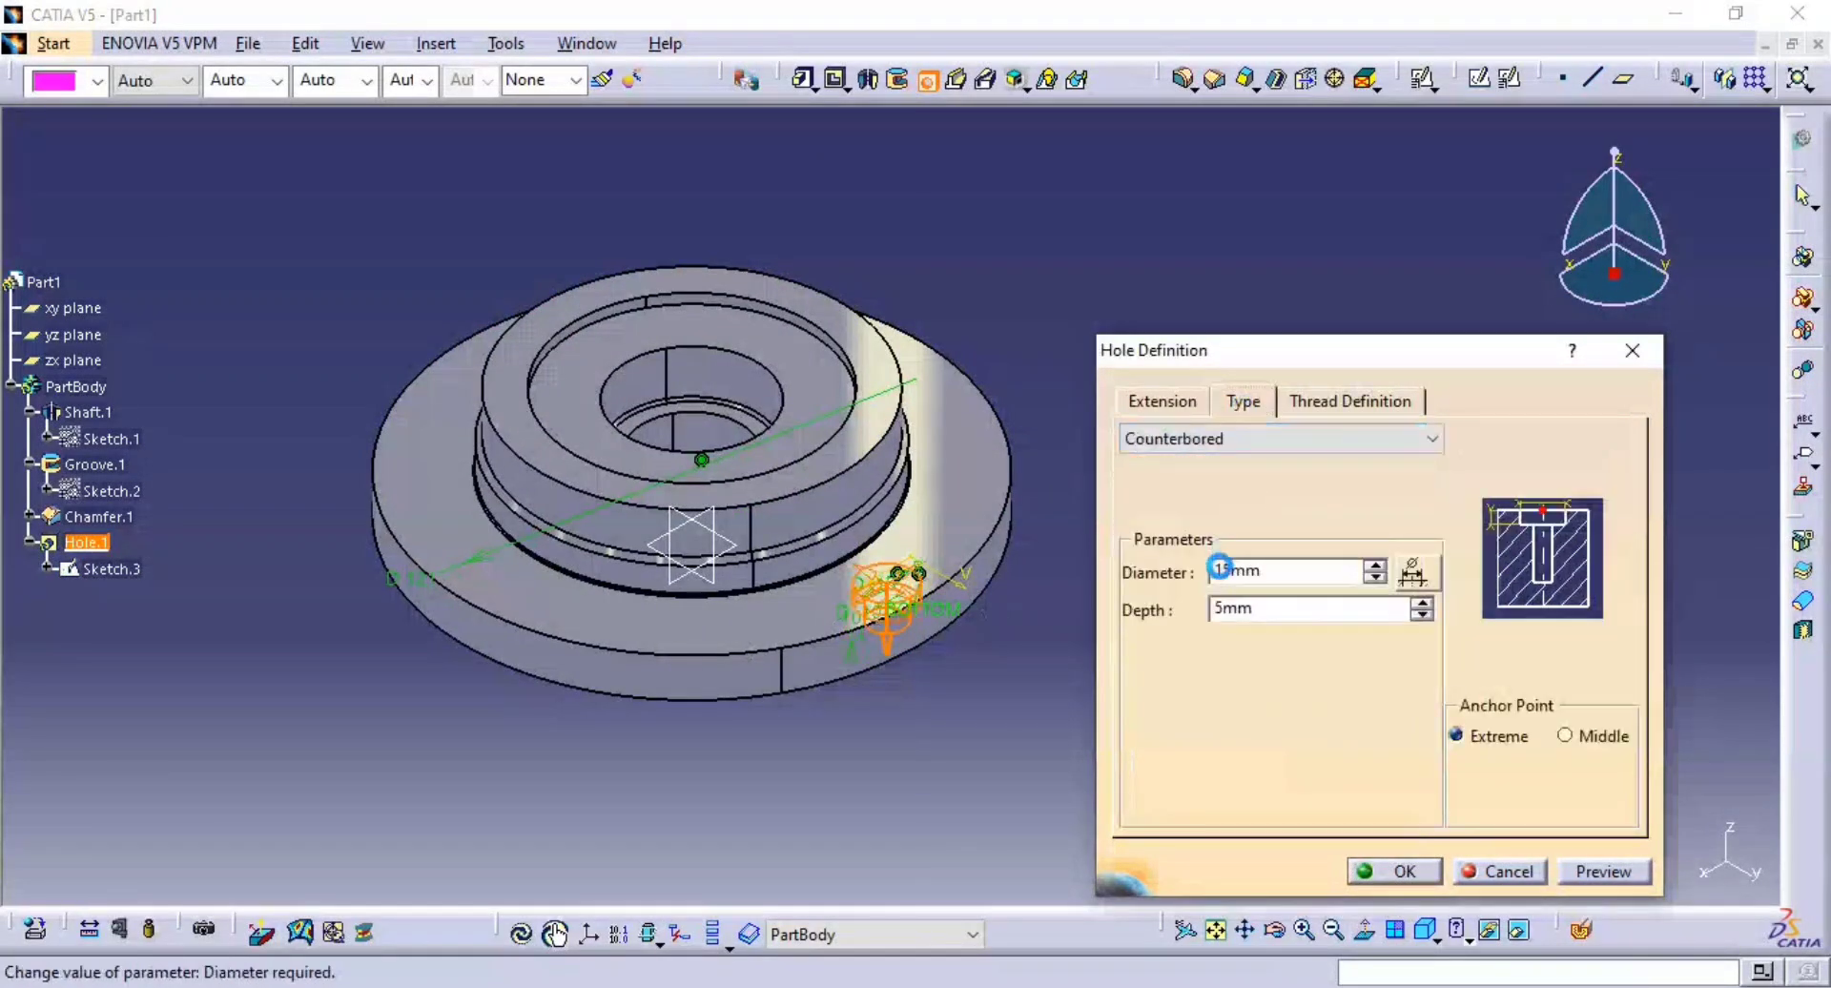
{"action": "double_click", "coordinate": [1276, 570]}
{"action": "type", "text": "11"}
{"action": "double_click", "coordinate": [1257, 609]}
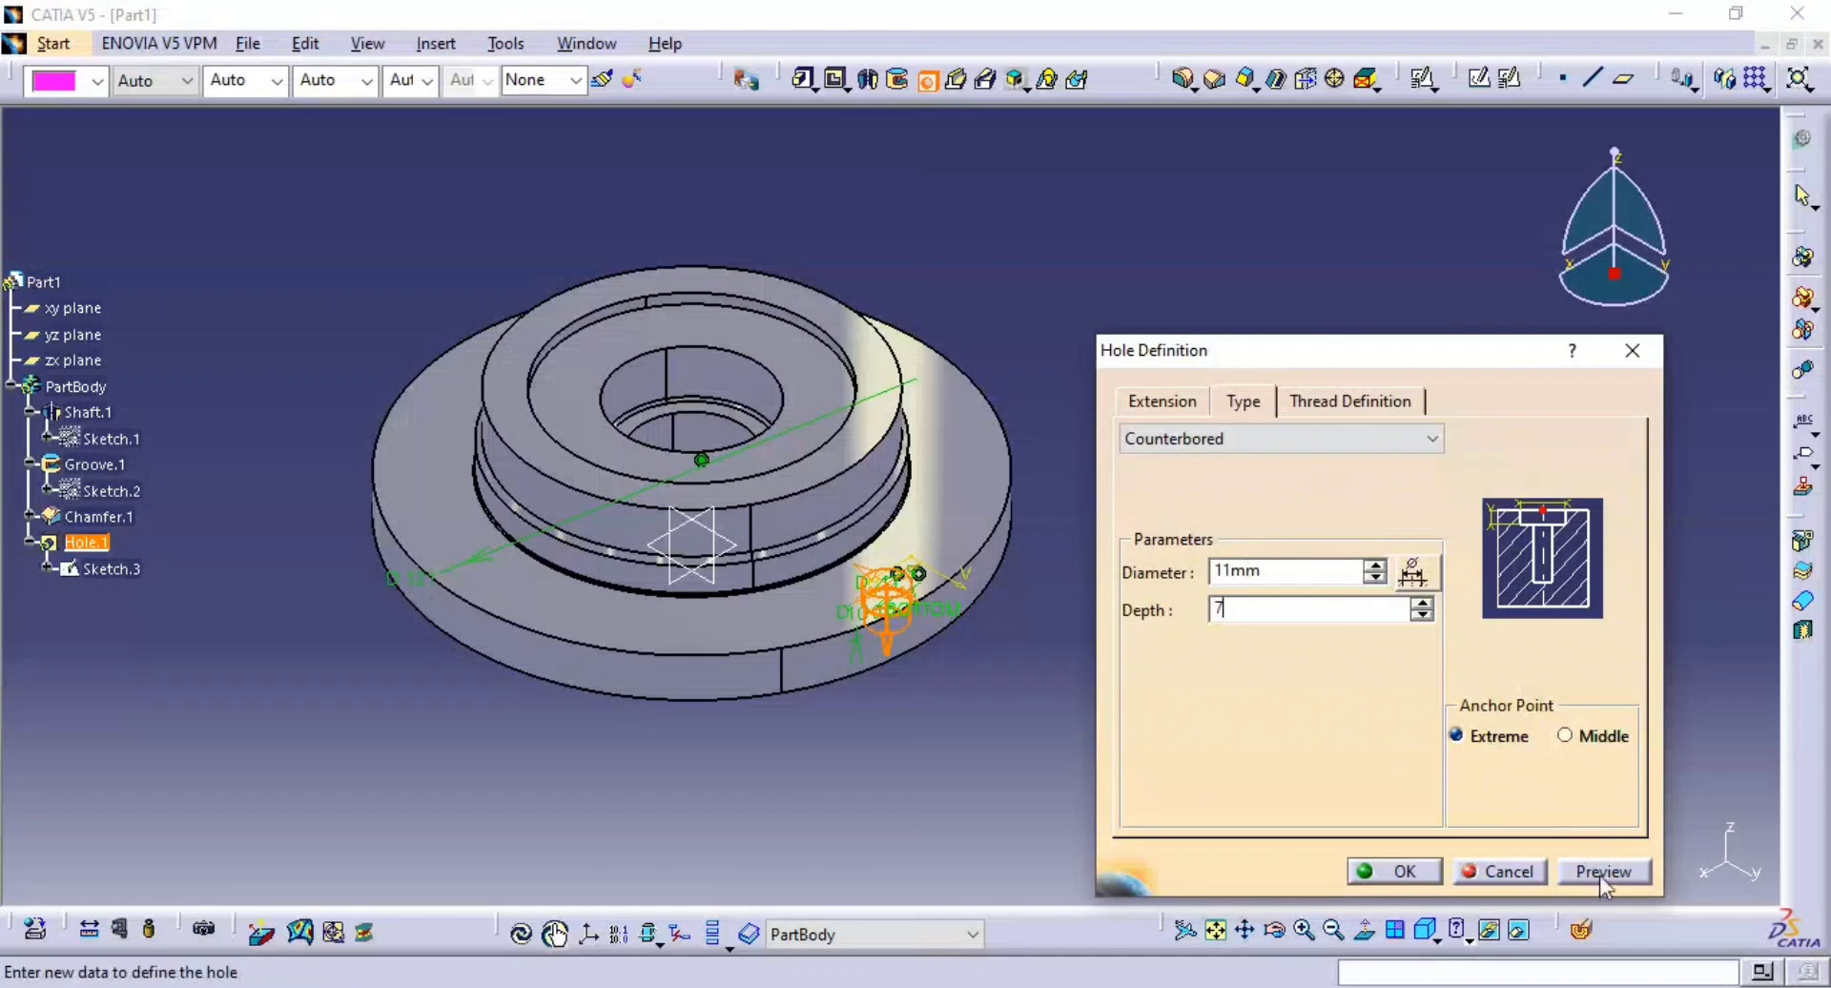
{"action": "middle_click_drag", "start_coordinate": [938, 620], "coordinate": [801, 467], "text": "ctrl"}
- Set the counterbored hole's extension to Up To Next with a 6 mm diameter and create the hole
{"action": "left_click", "coordinate": [1182, 403]}
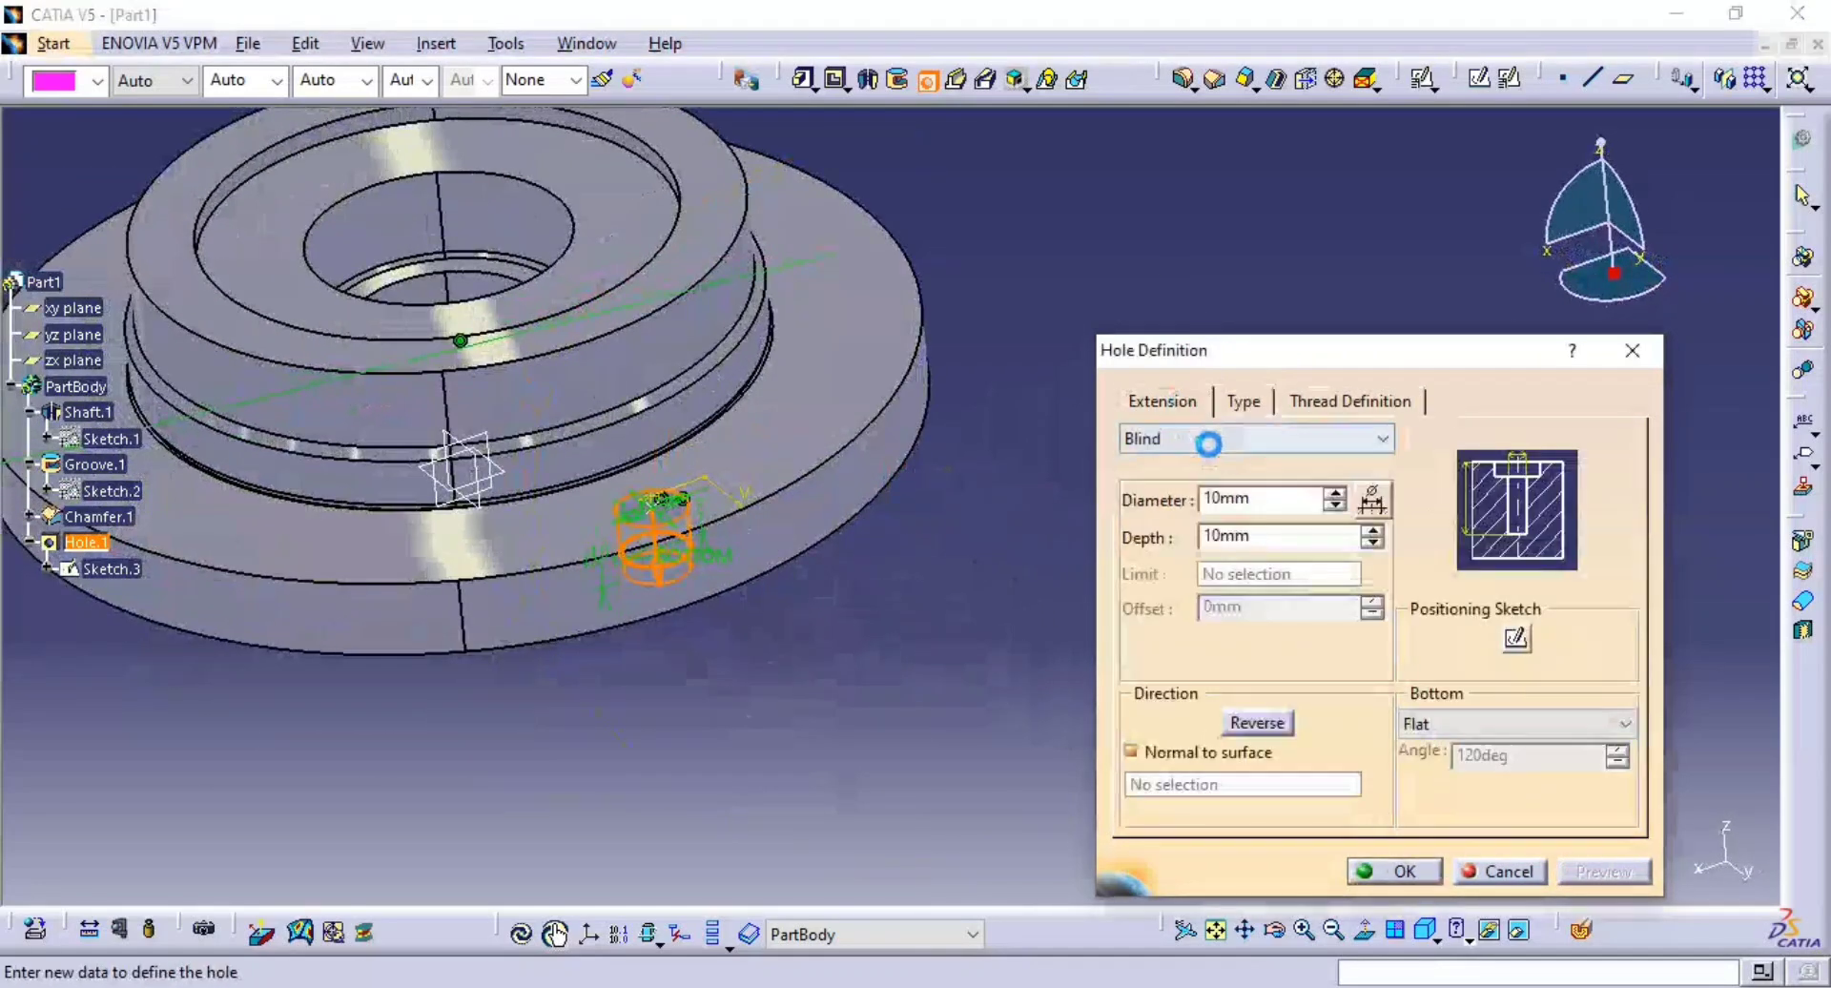
{"action": "left_click", "coordinate": [1261, 440]}
{"action": "left_click", "coordinate": [1240, 485]}
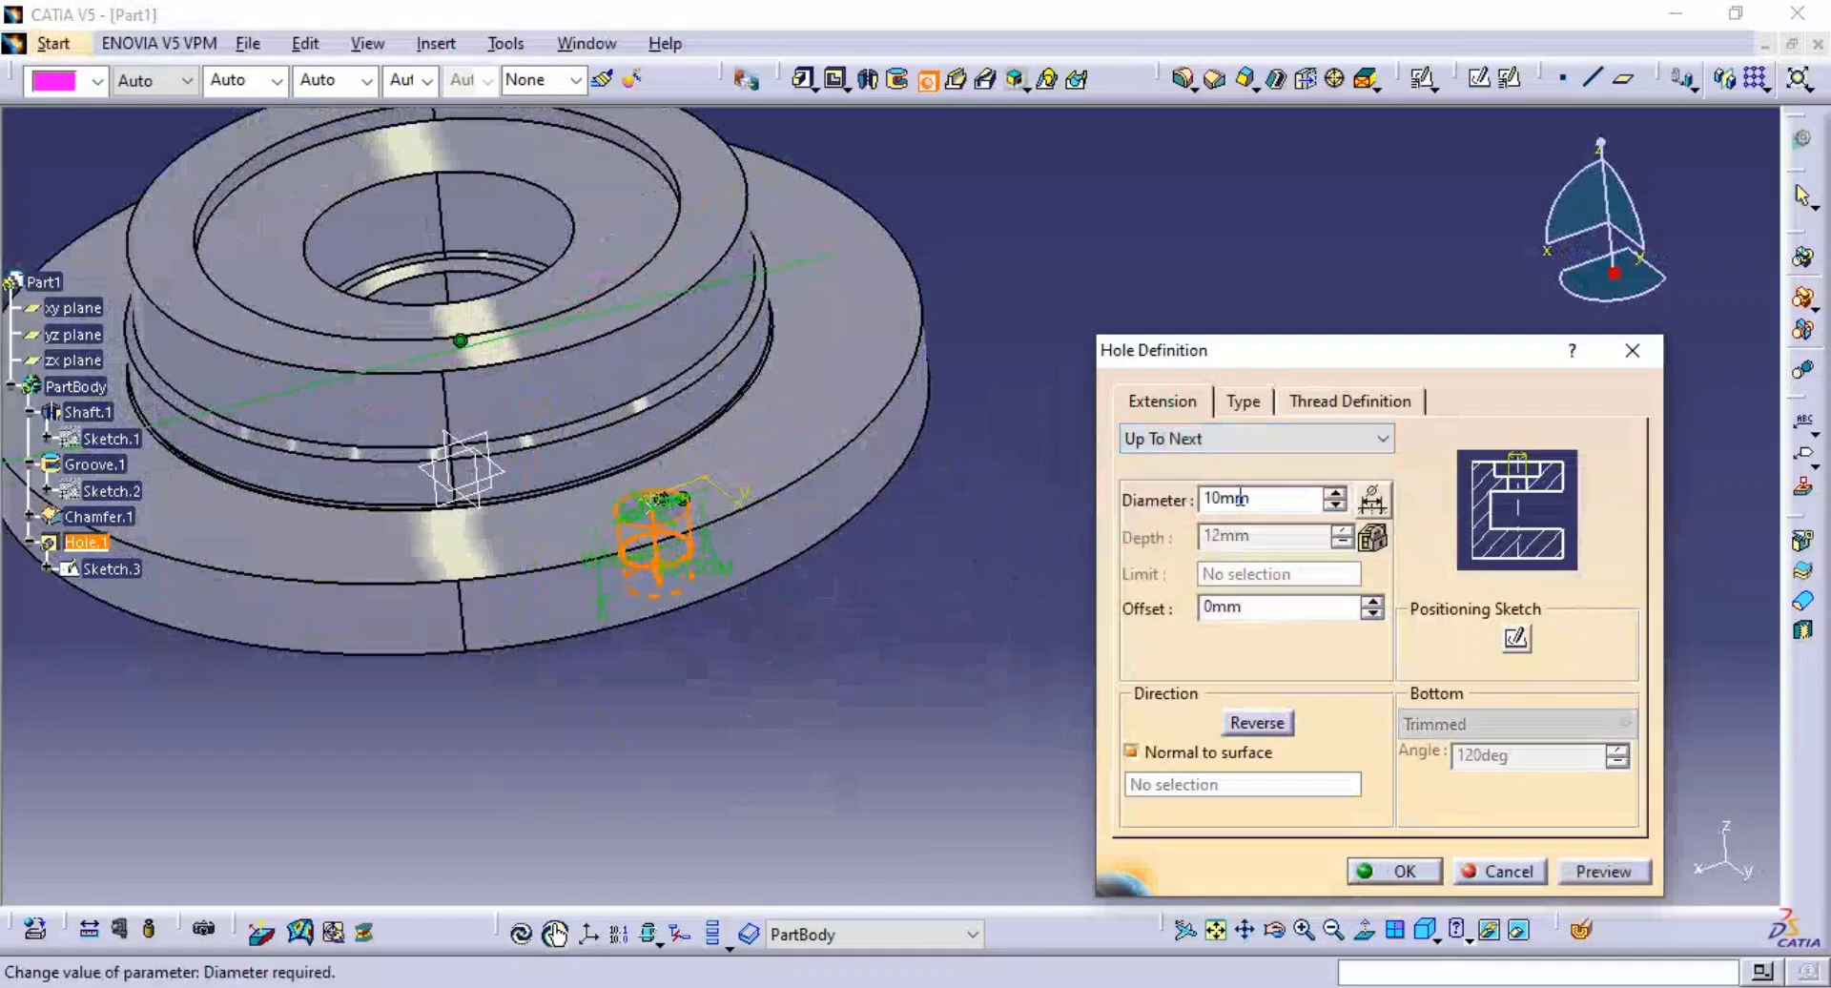
{"action": "double_click", "coordinate": [1274, 498]}
{"action": "type", "text": "6"}
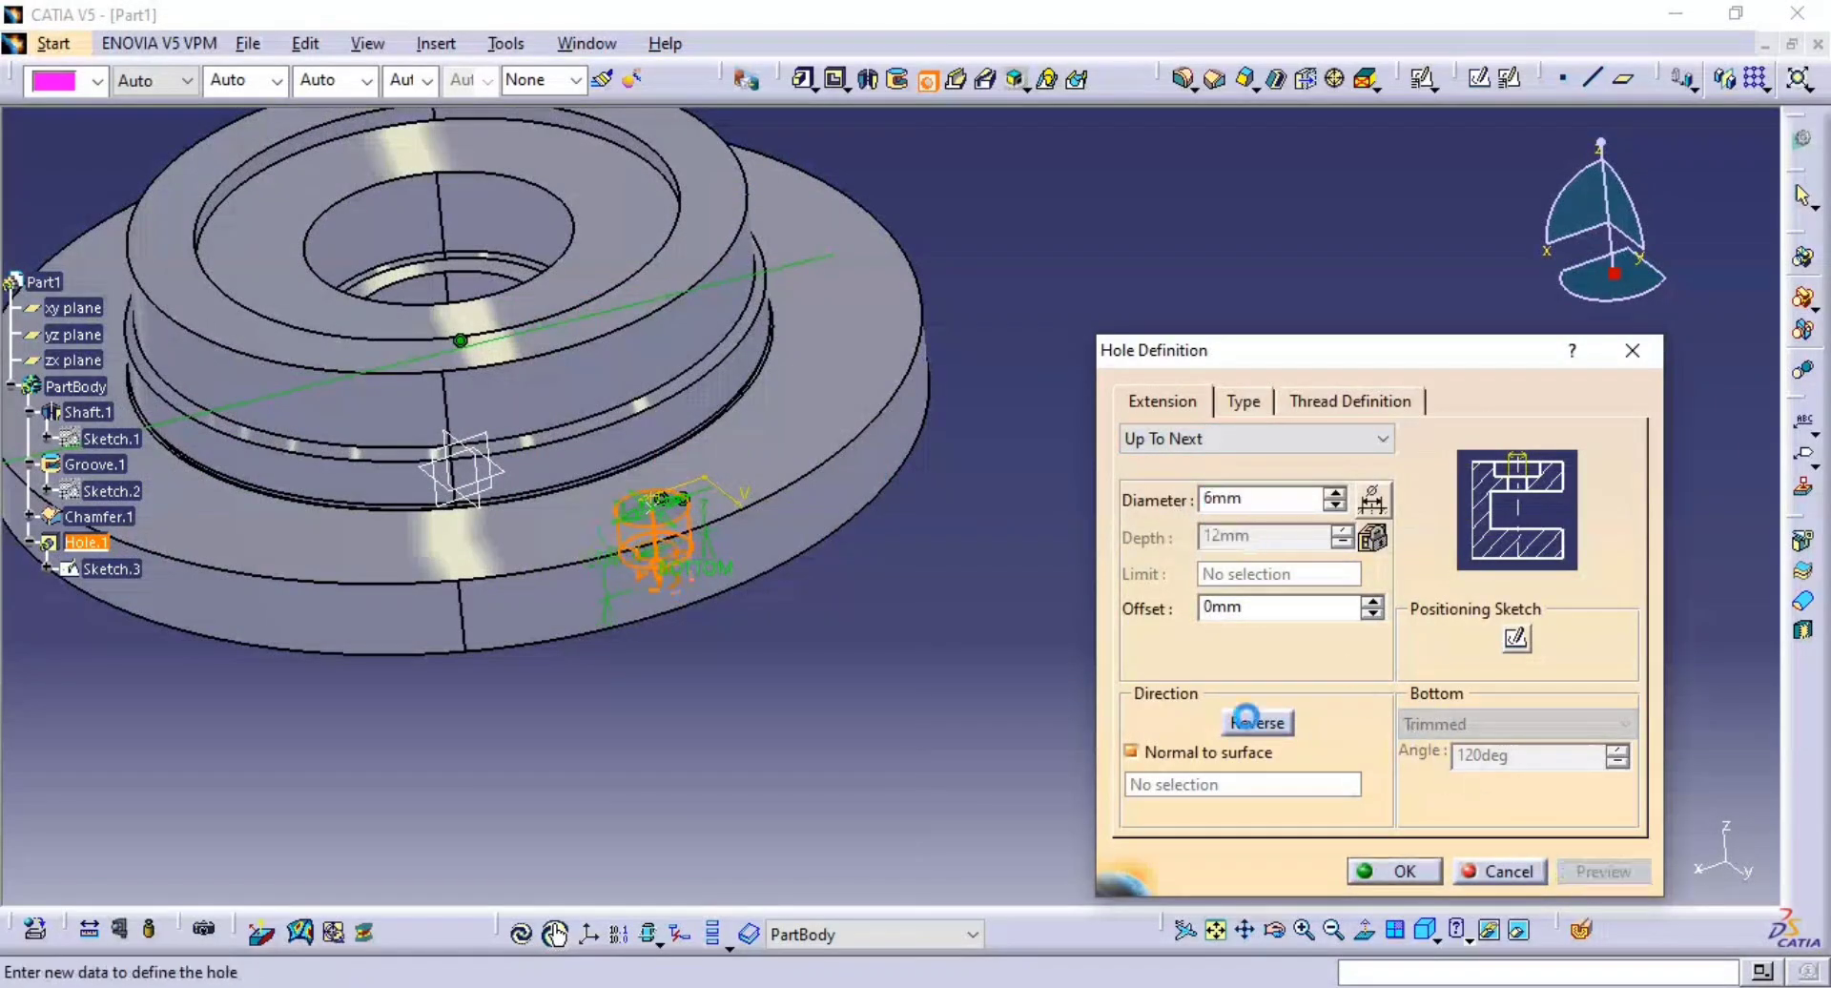
{"action": "middle_click_drag", "start_coordinate": [748, 519], "coordinate": [840, 706]}
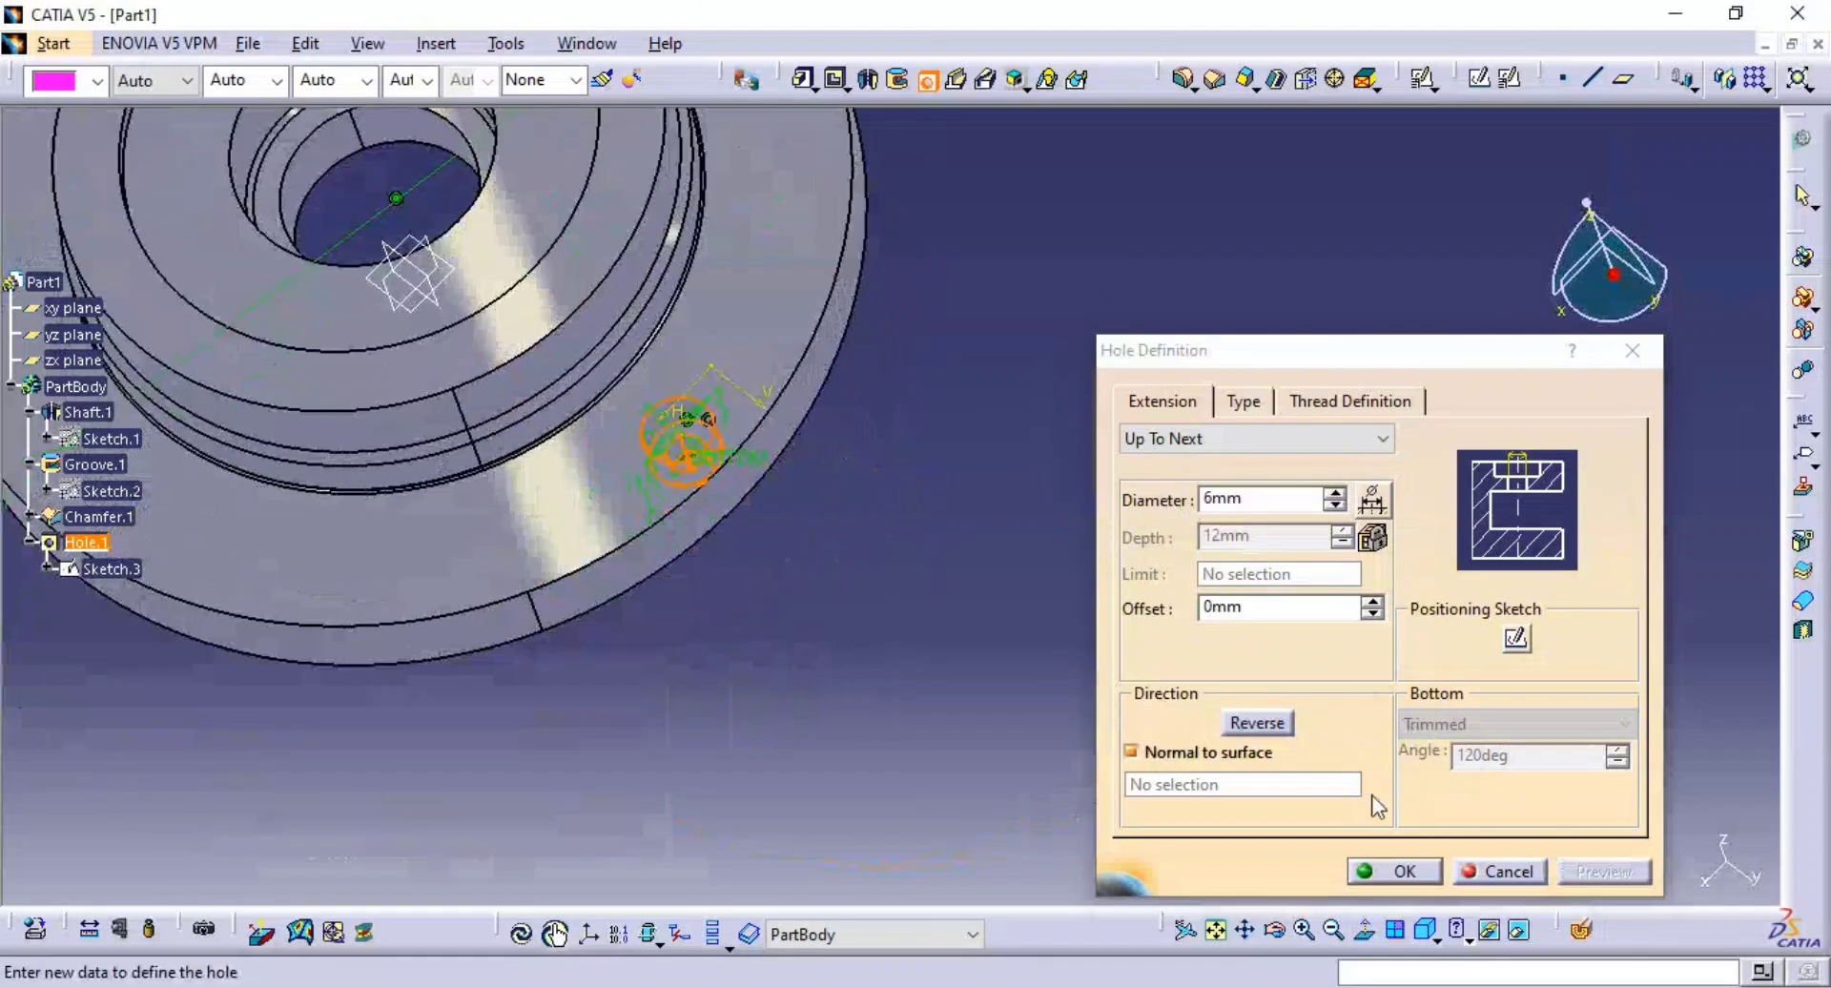
{"action": "left_click", "coordinate": [1393, 870]}
{"action": "middle_click_drag", "start_coordinate": [871, 351], "coordinate": [1187, 406]}
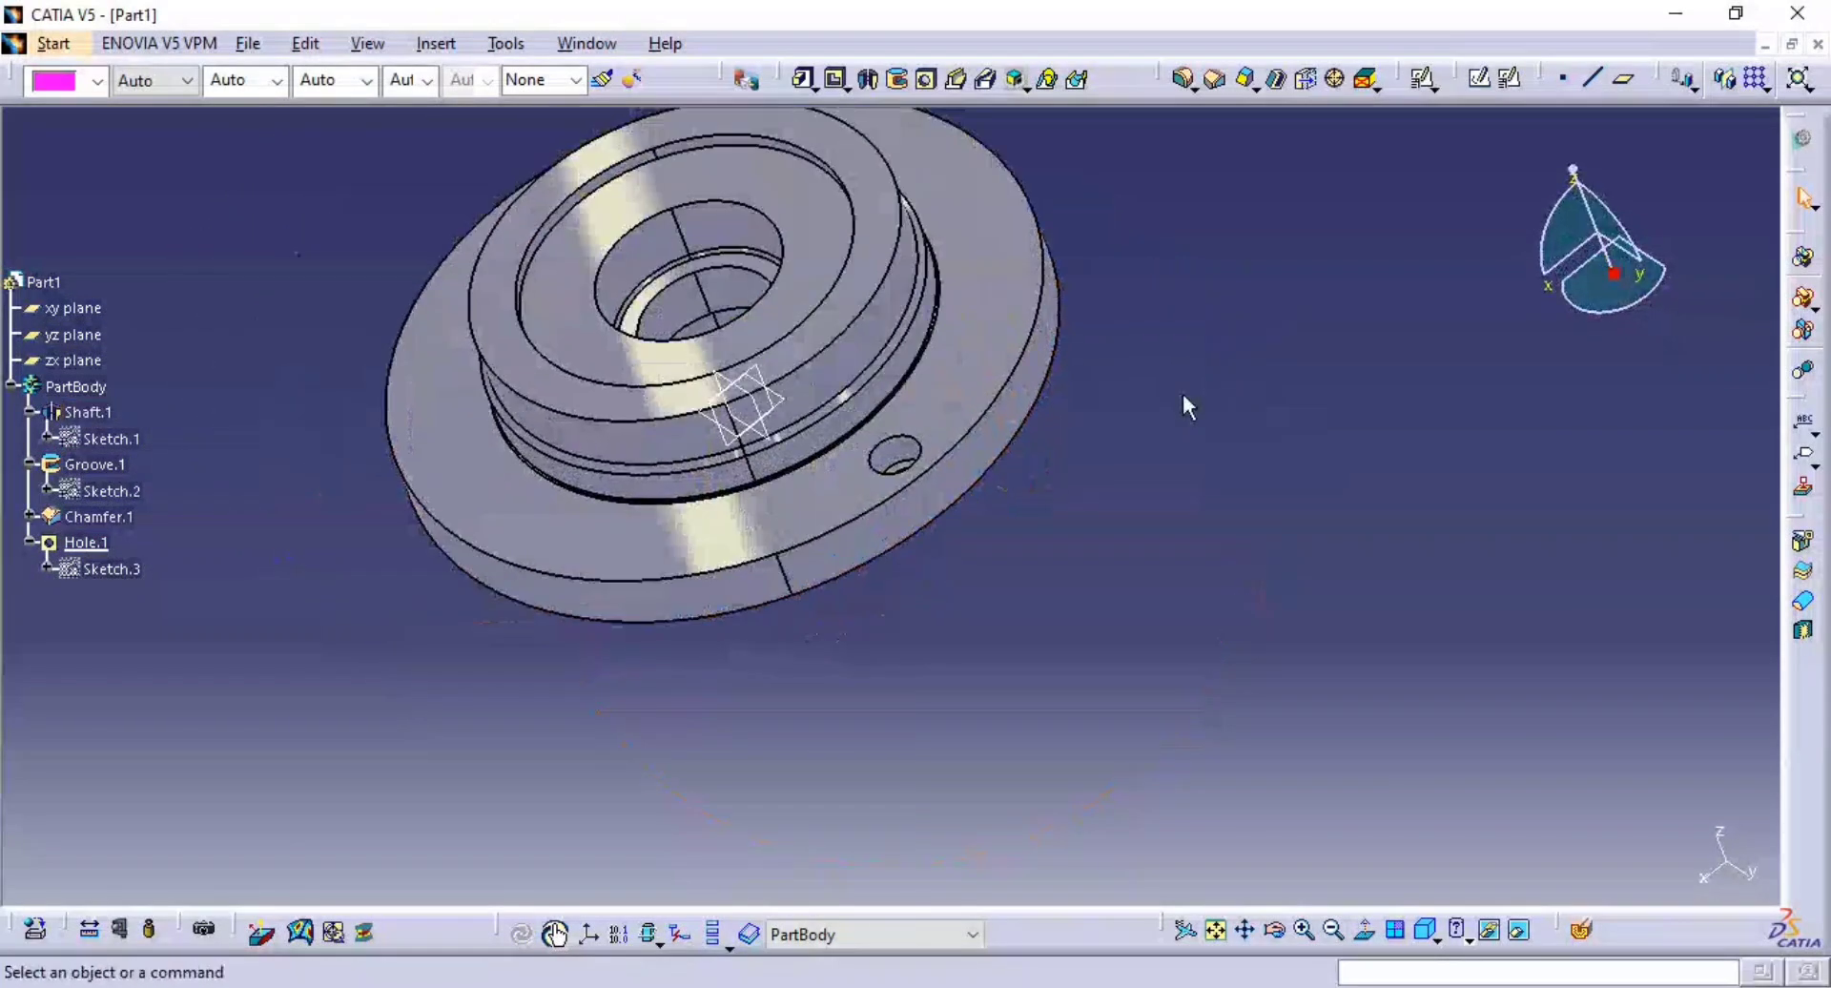
- Start a circular pattern of the counterbored hole using the flange's upper face as the reference element
{"action": "left_click", "coordinate": [1764, 89]}
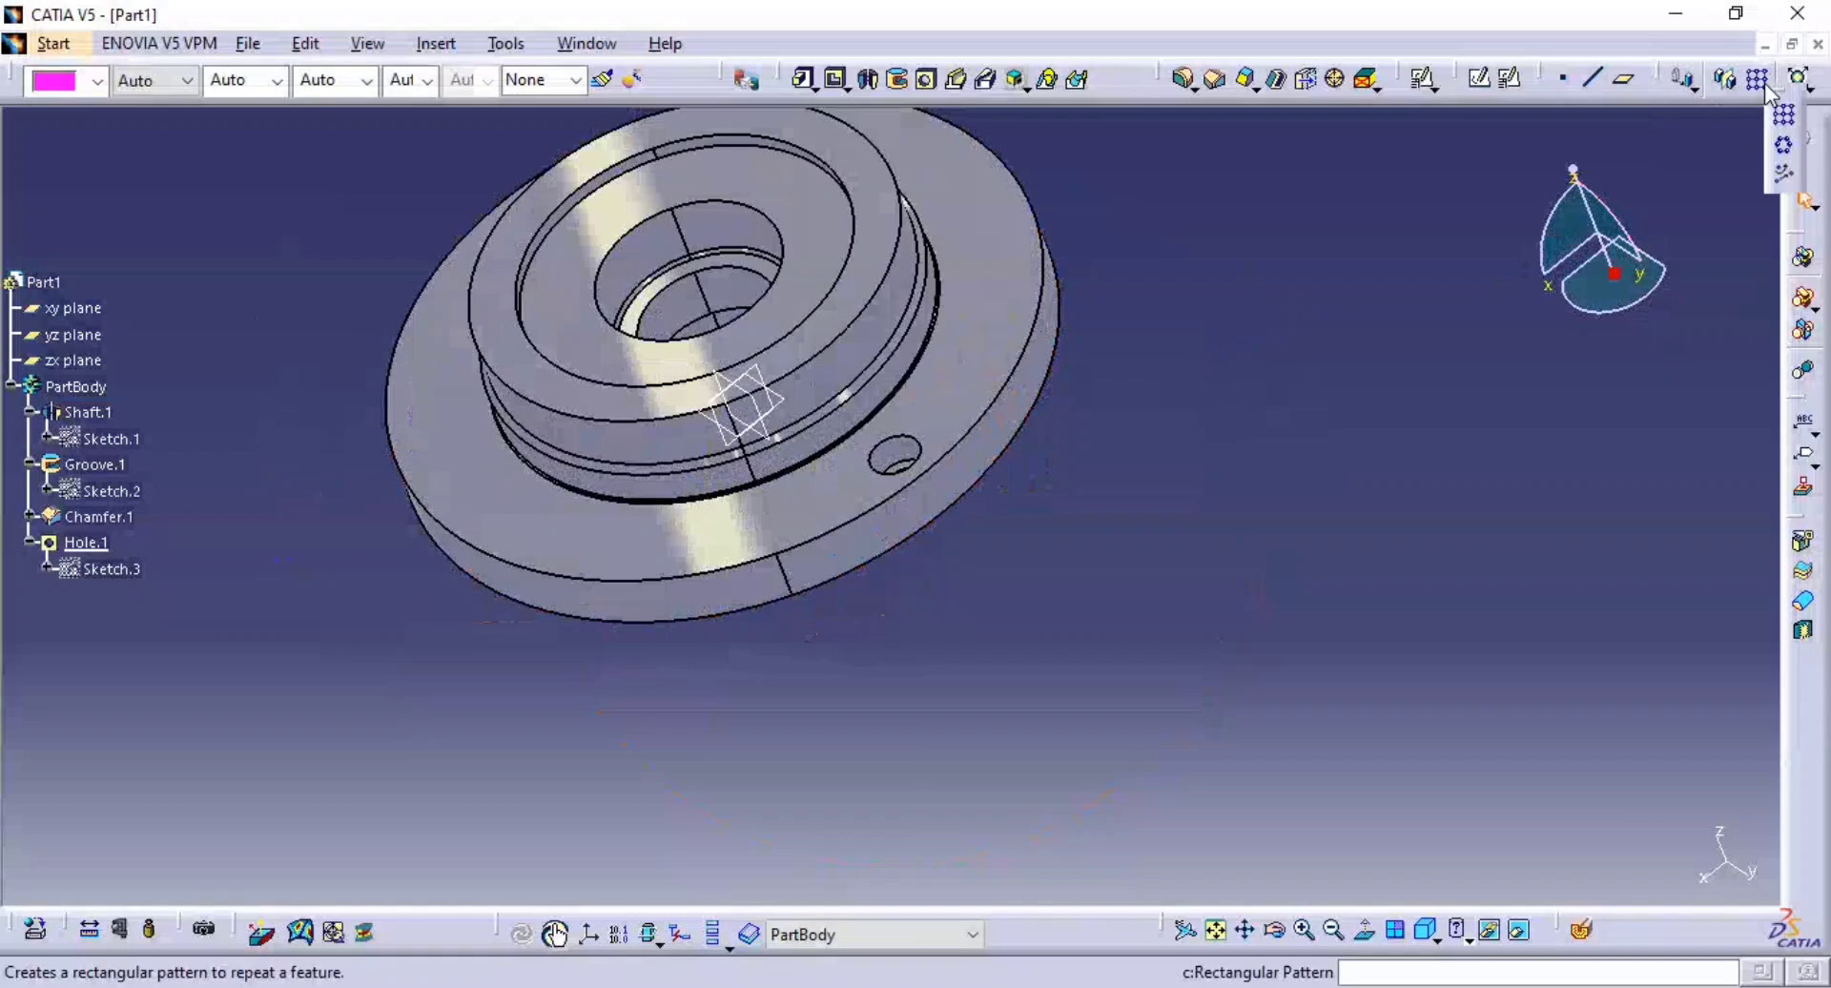
{"action": "left_click", "coordinate": [1784, 144]}
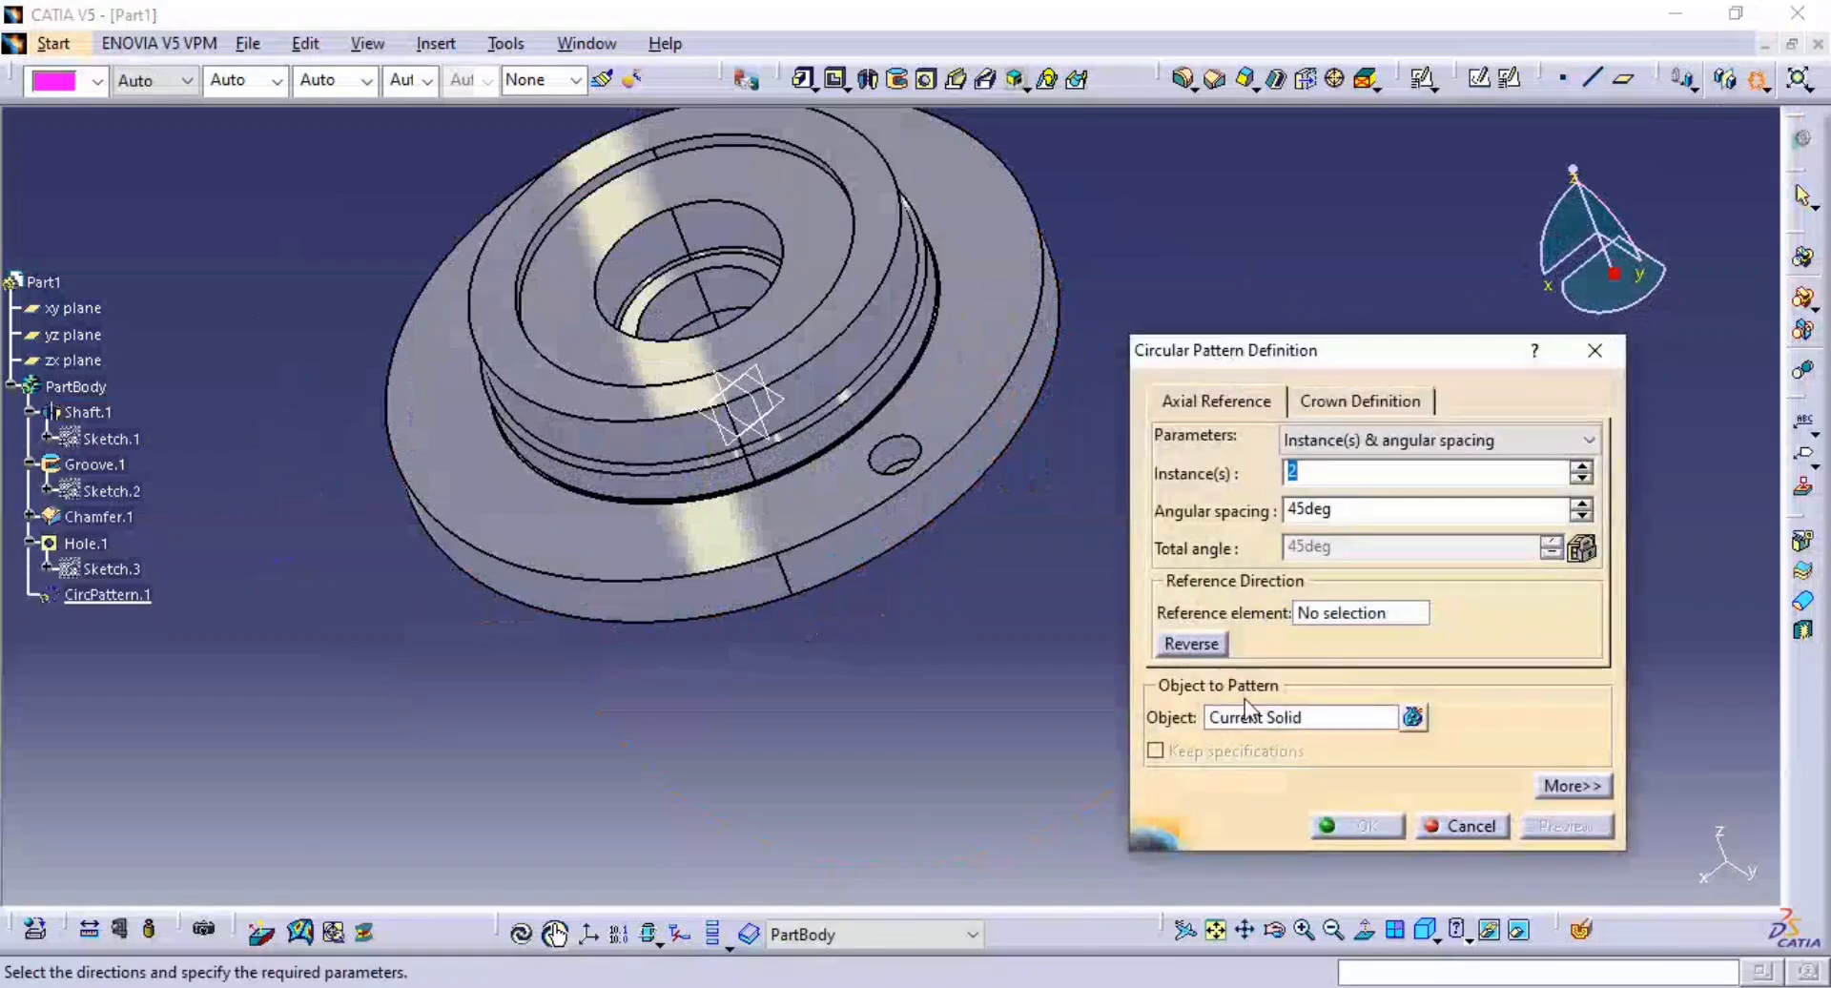
{"action": "left_click", "coordinate": [1280, 722]}
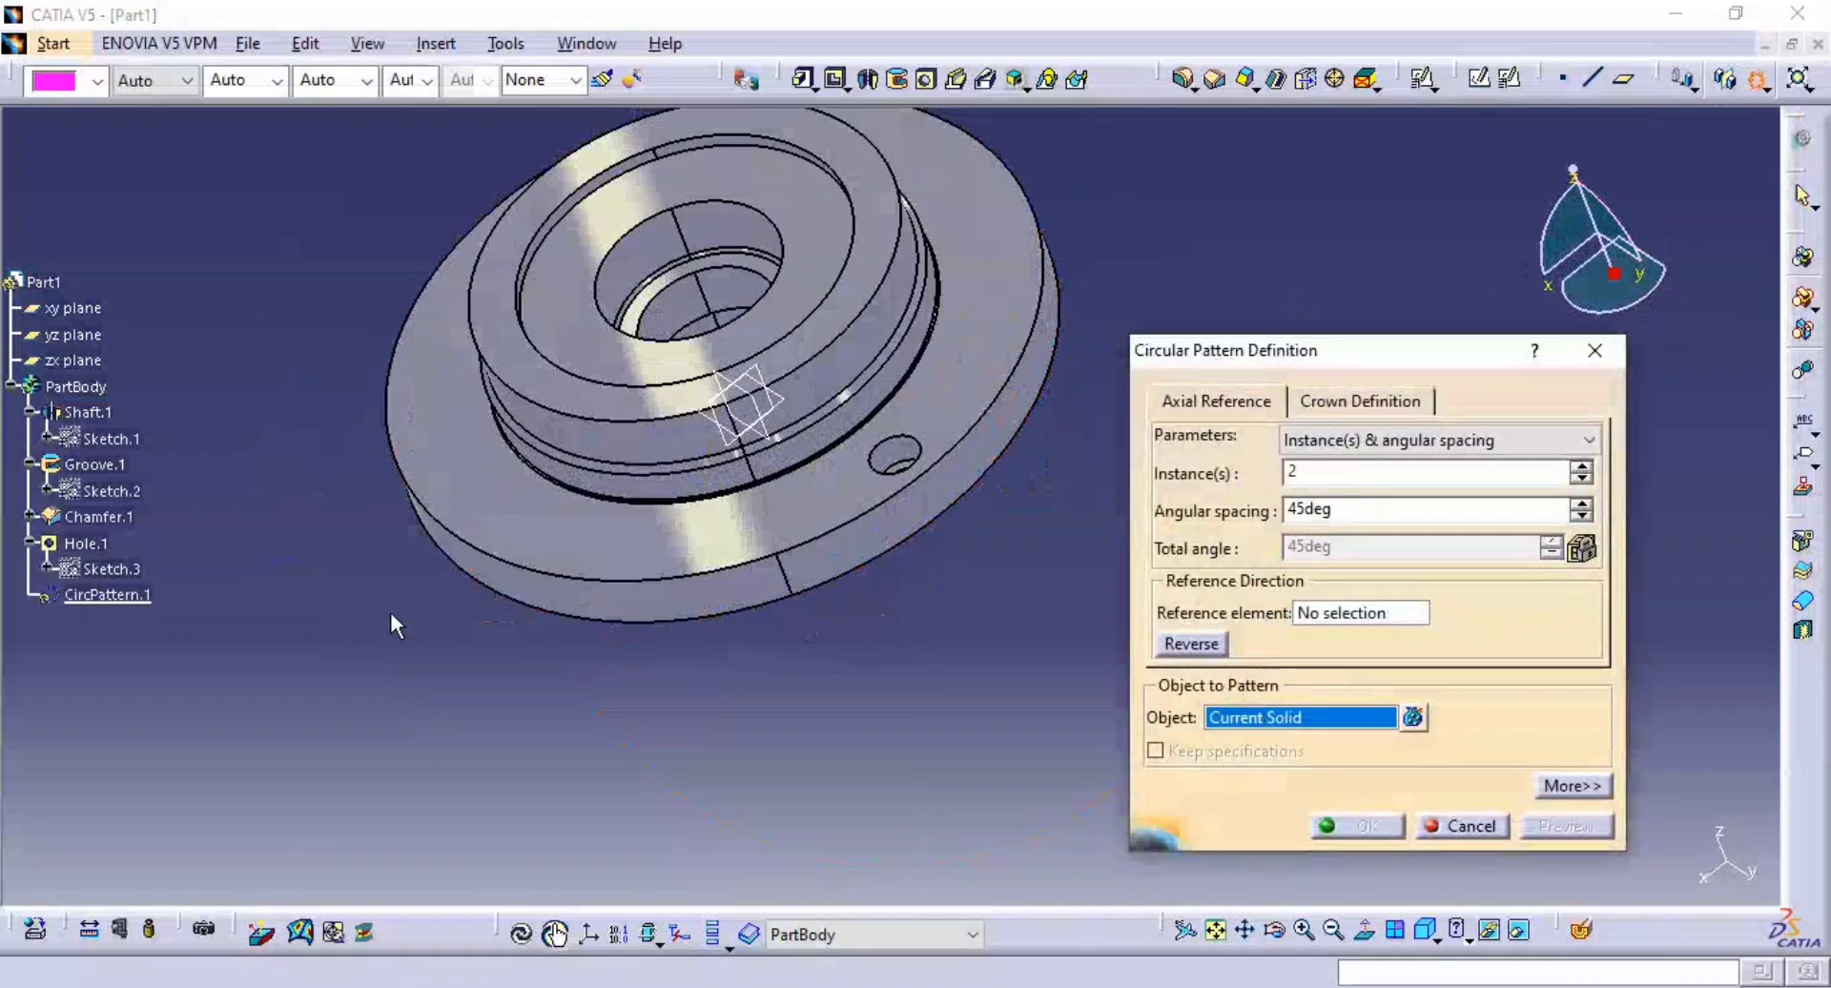
{"action": "left_click", "coordinate": [84, 543]}
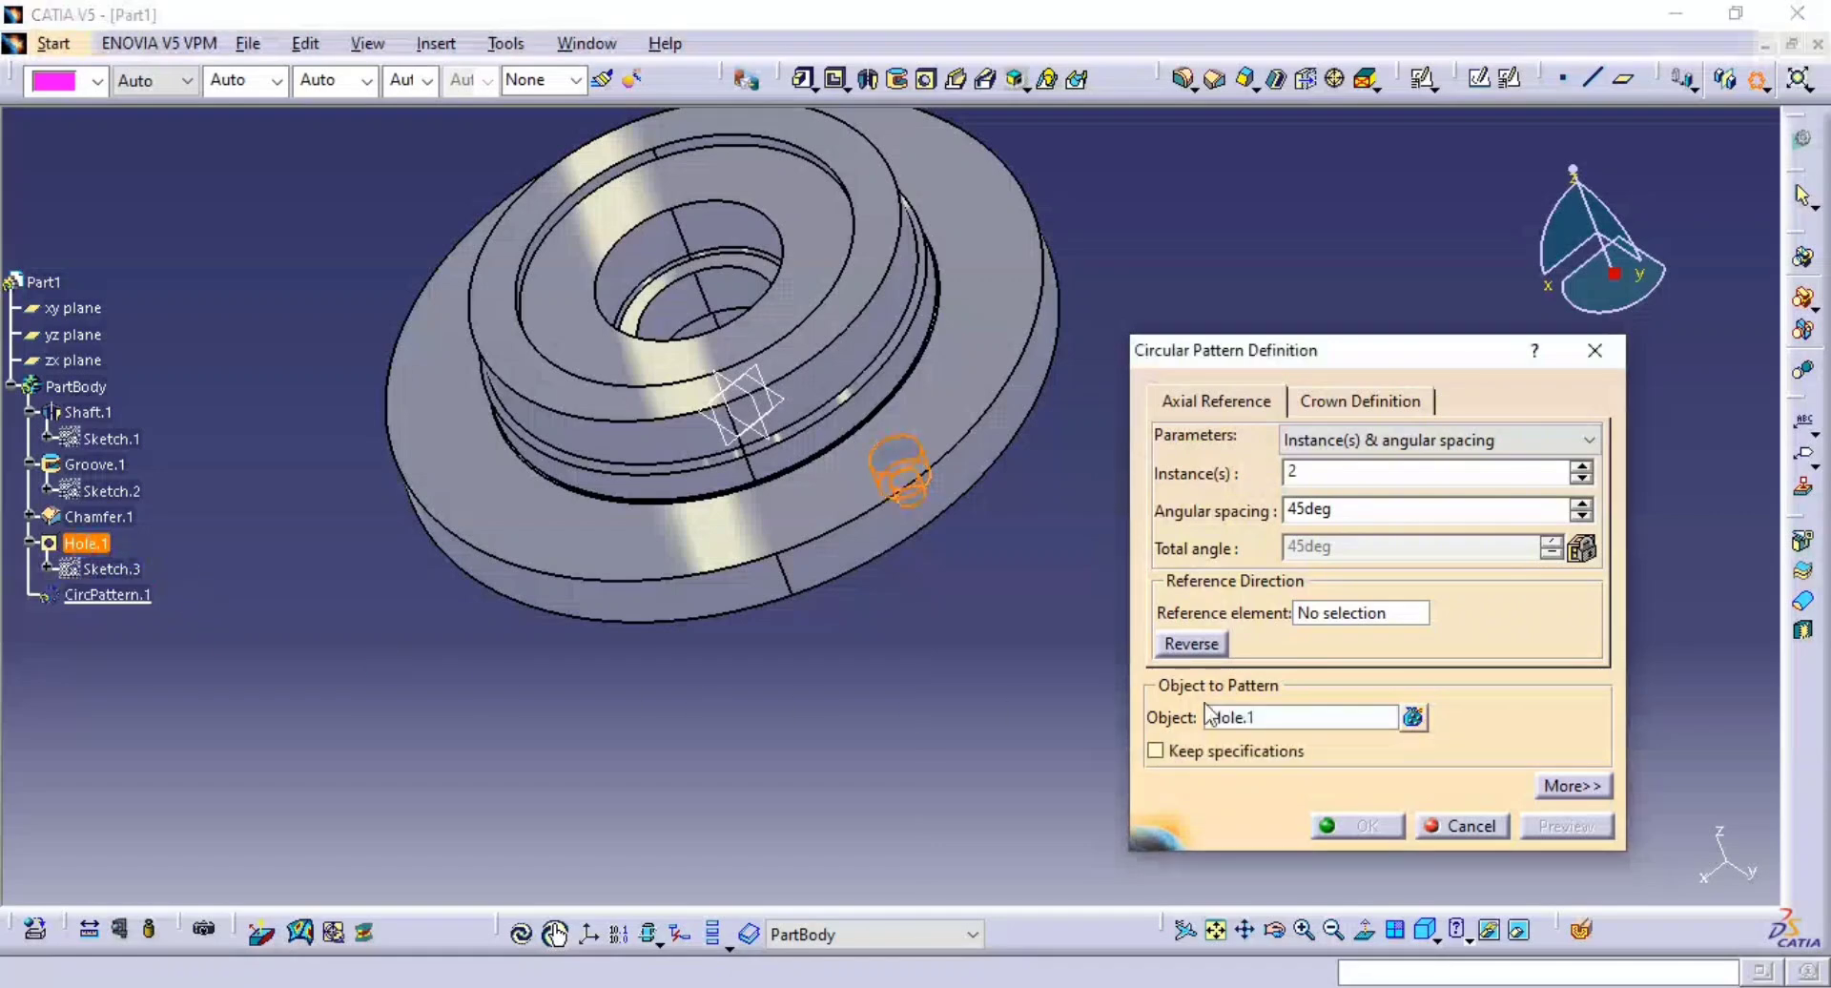
{"action": "left_click", "coordinate": [861, 563]}
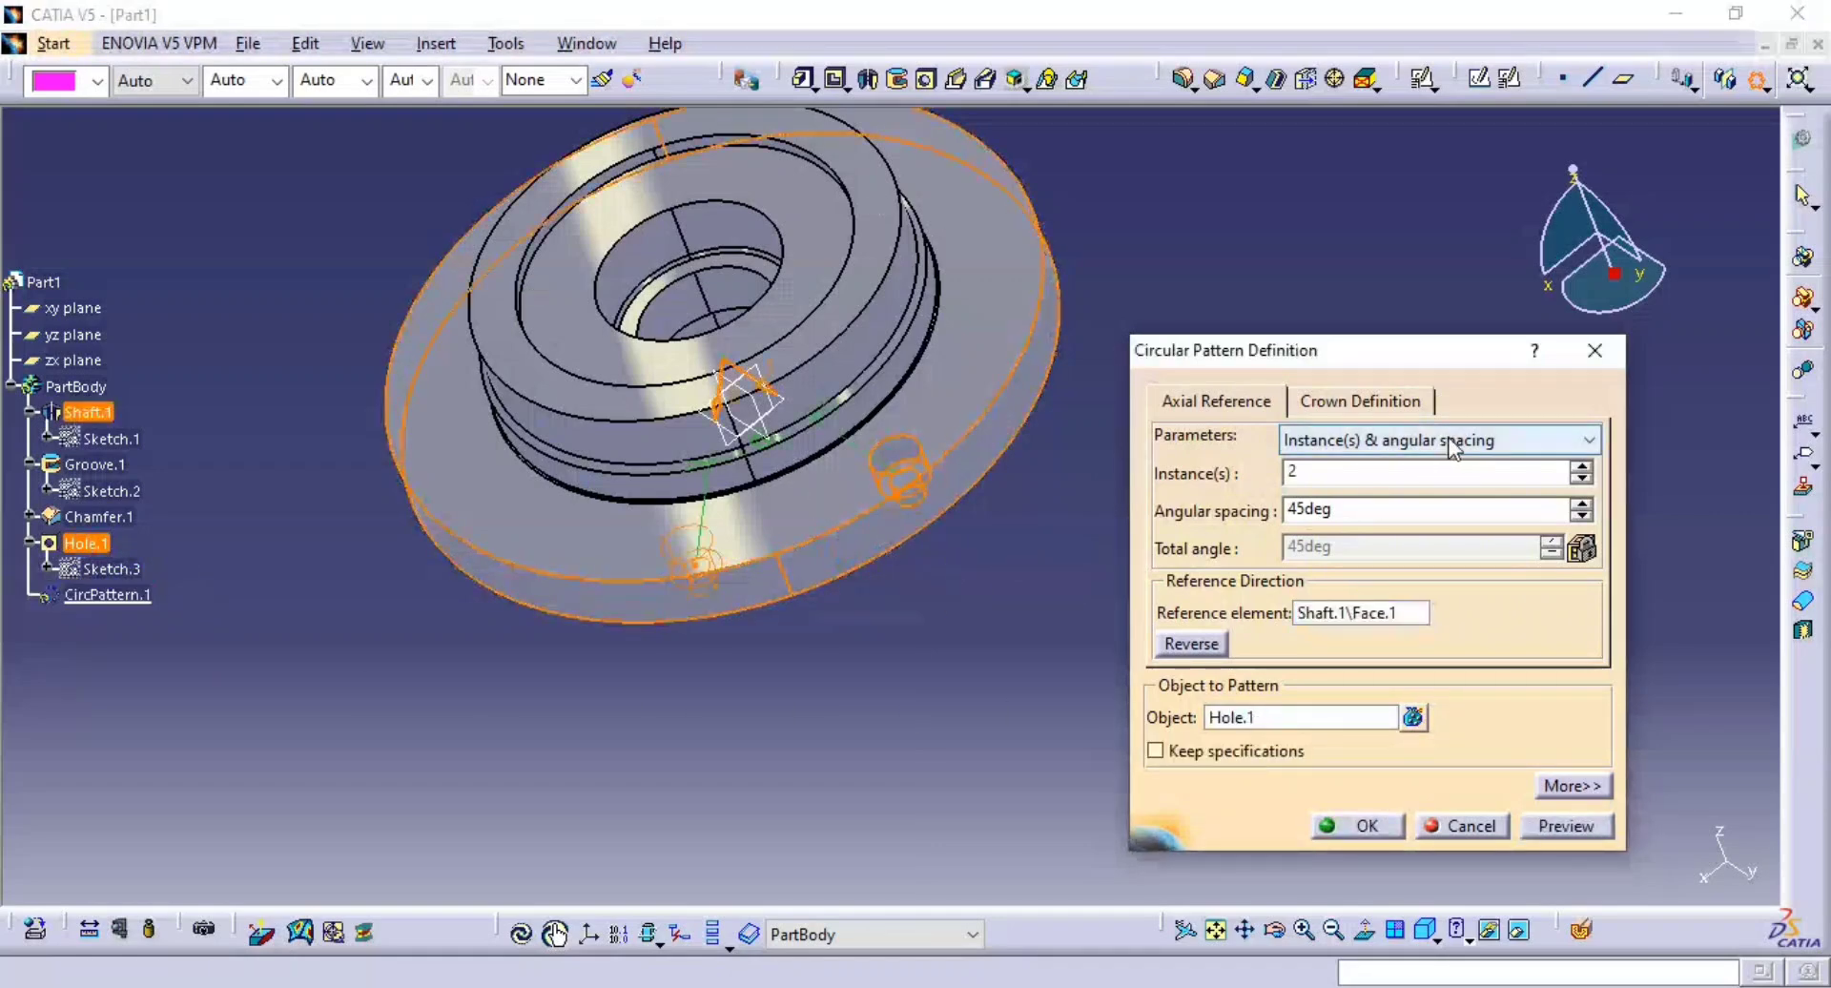
- Set the circular pattern to Complete crown with 4 instances and create it
{"action": "left_click", "coordinate": [1545, 440]}
{"action": "left_click", "coordinate": [1466, 528]}
{"action": "left_click", "coordinate": [1384, 474]}
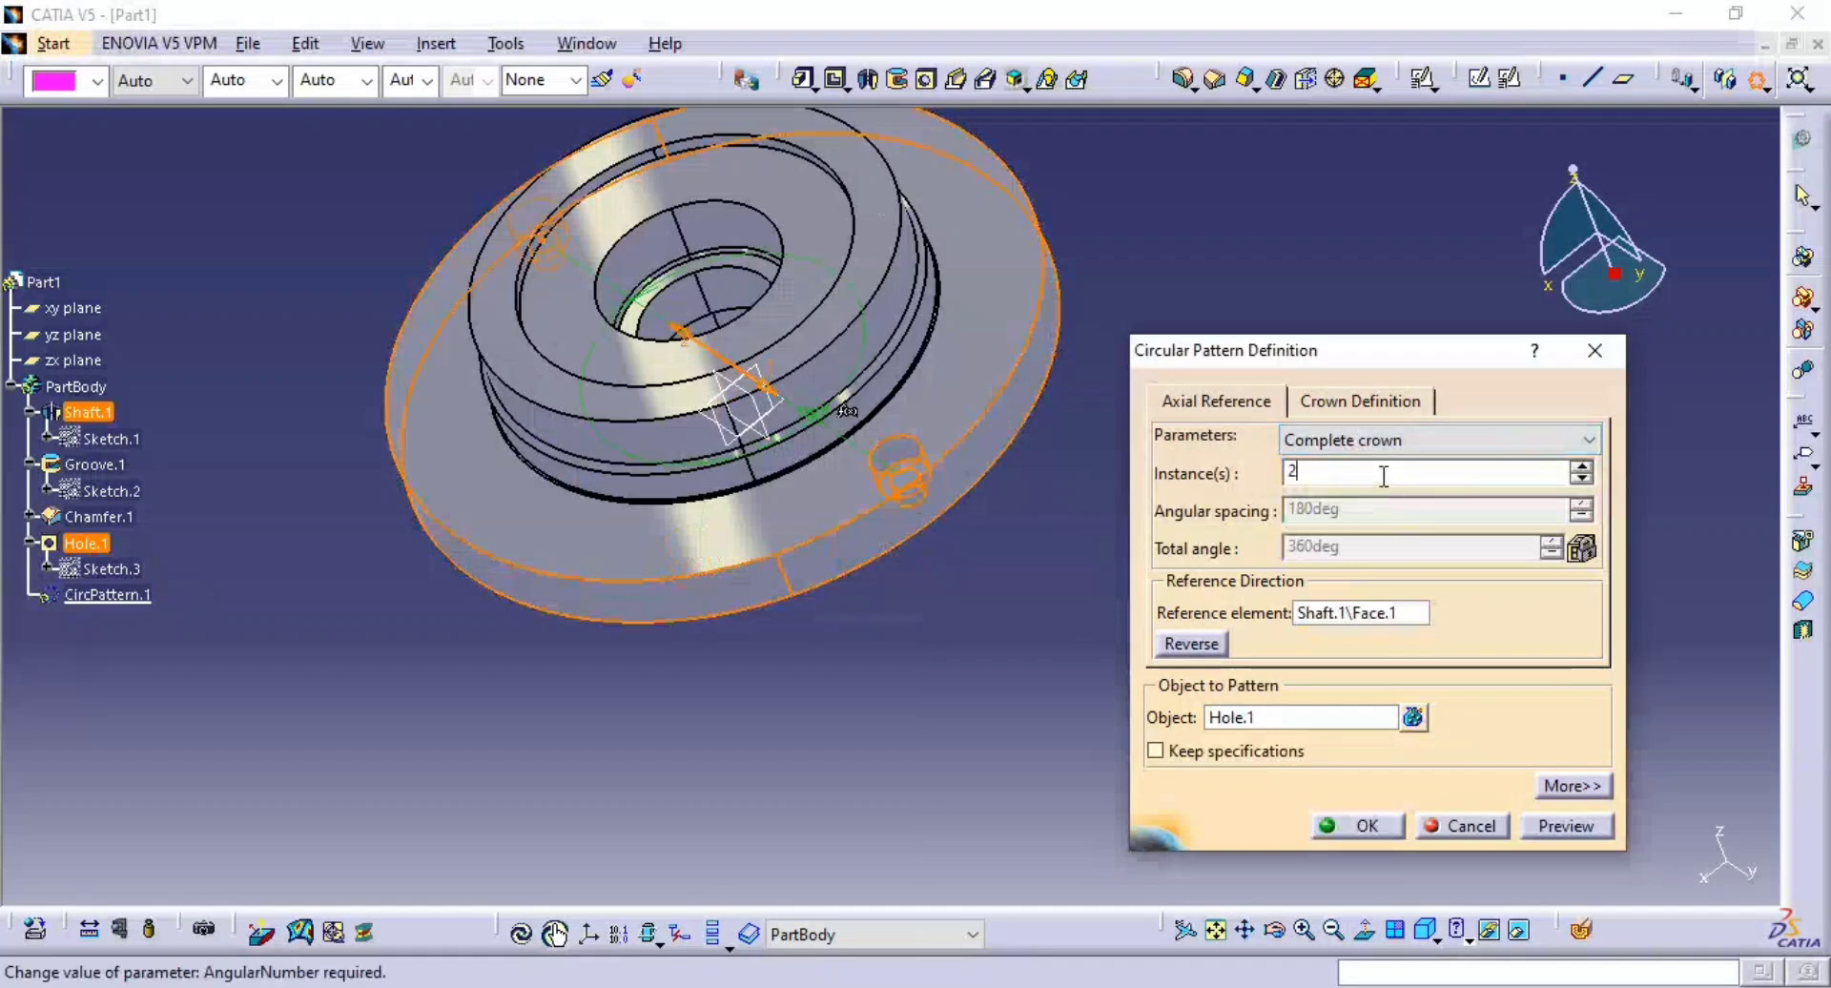
{"action": "key", "text": "Return"}
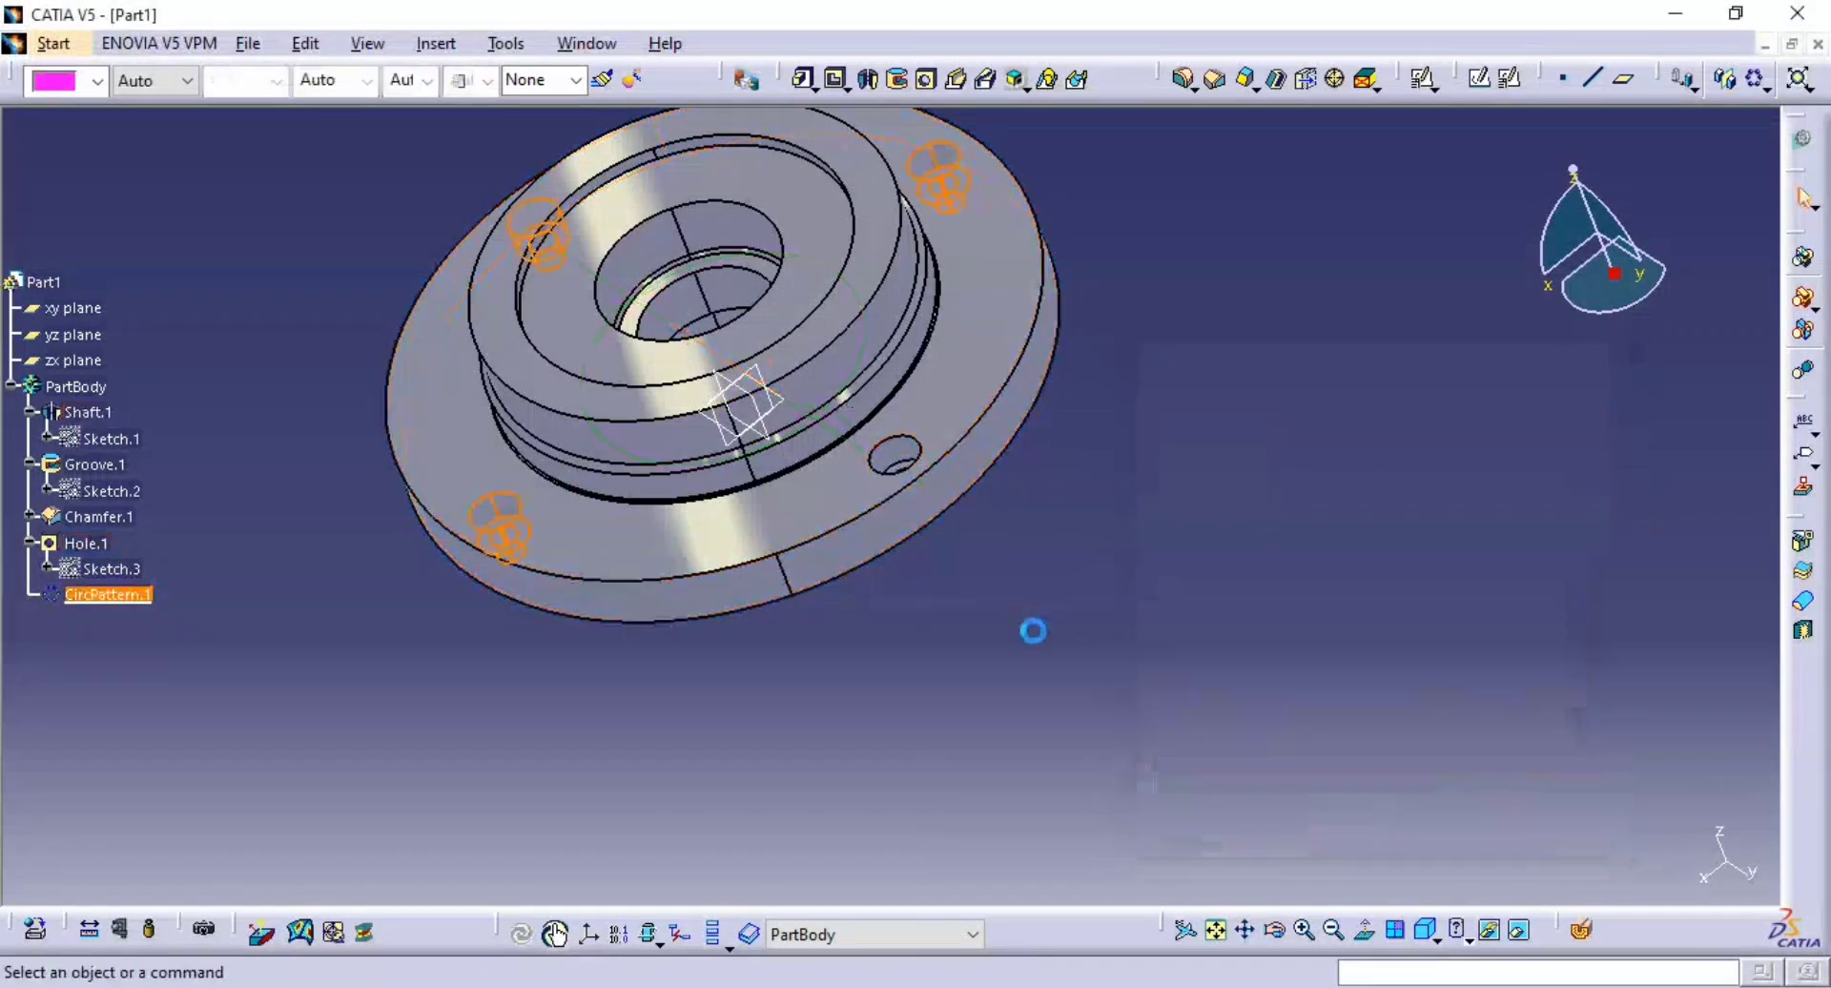
{"action": "middle_click_drag", "start_coordinate": [957, 535], "coordinate": [1232, 586]}
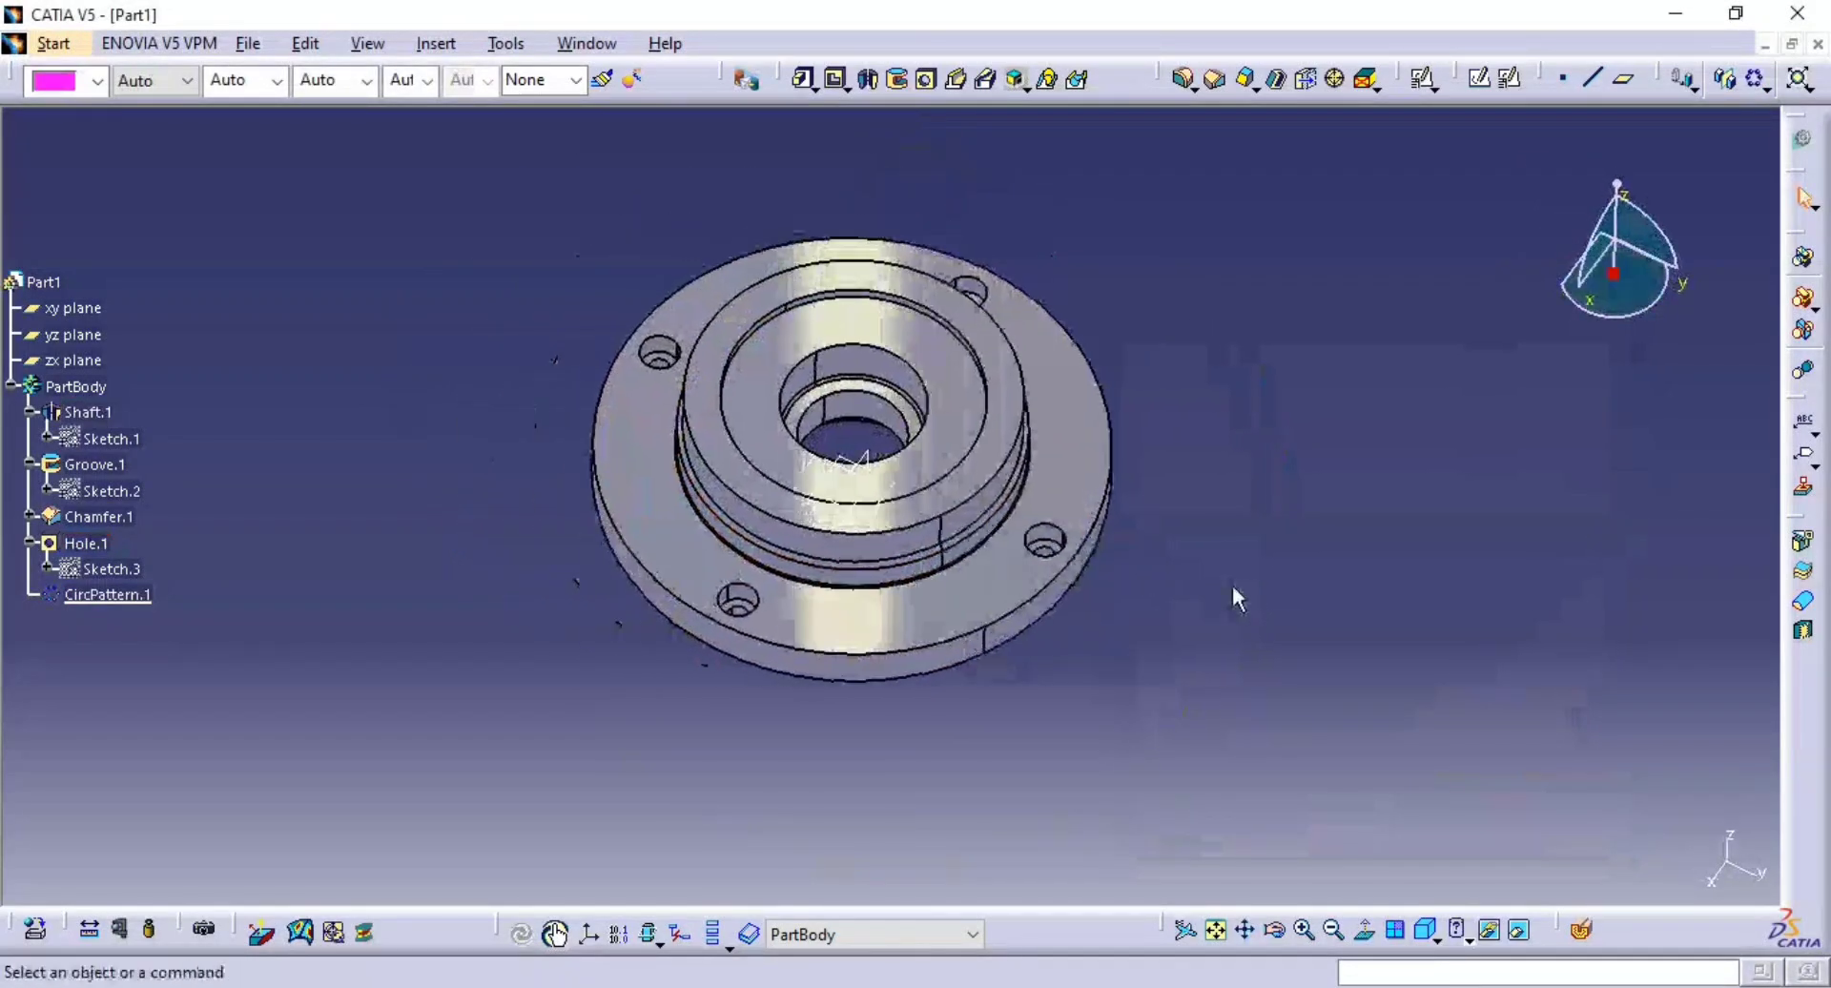
- Check the M6 hole callout in the drawing image and open the positioning sketch of a new hole on the flange's upper face
{"action": "key", "text": "alt+Tab"}
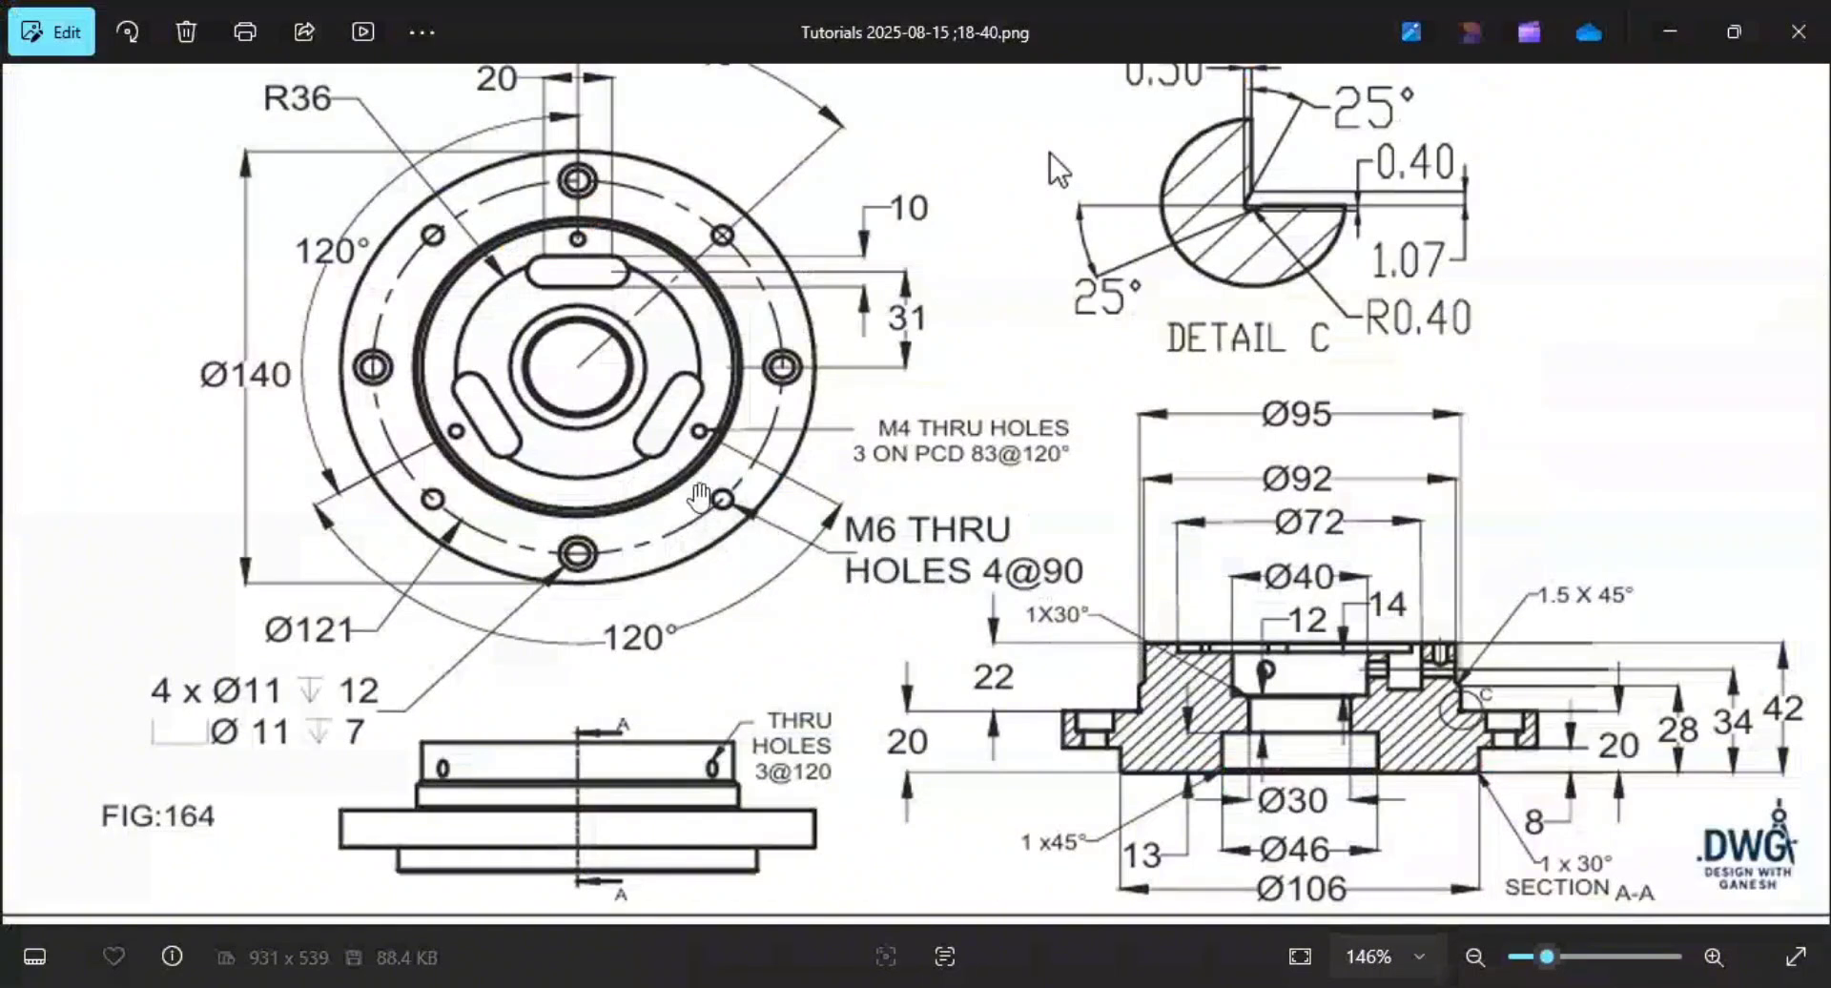
{"action": "key", "text": "alt+Tab"}
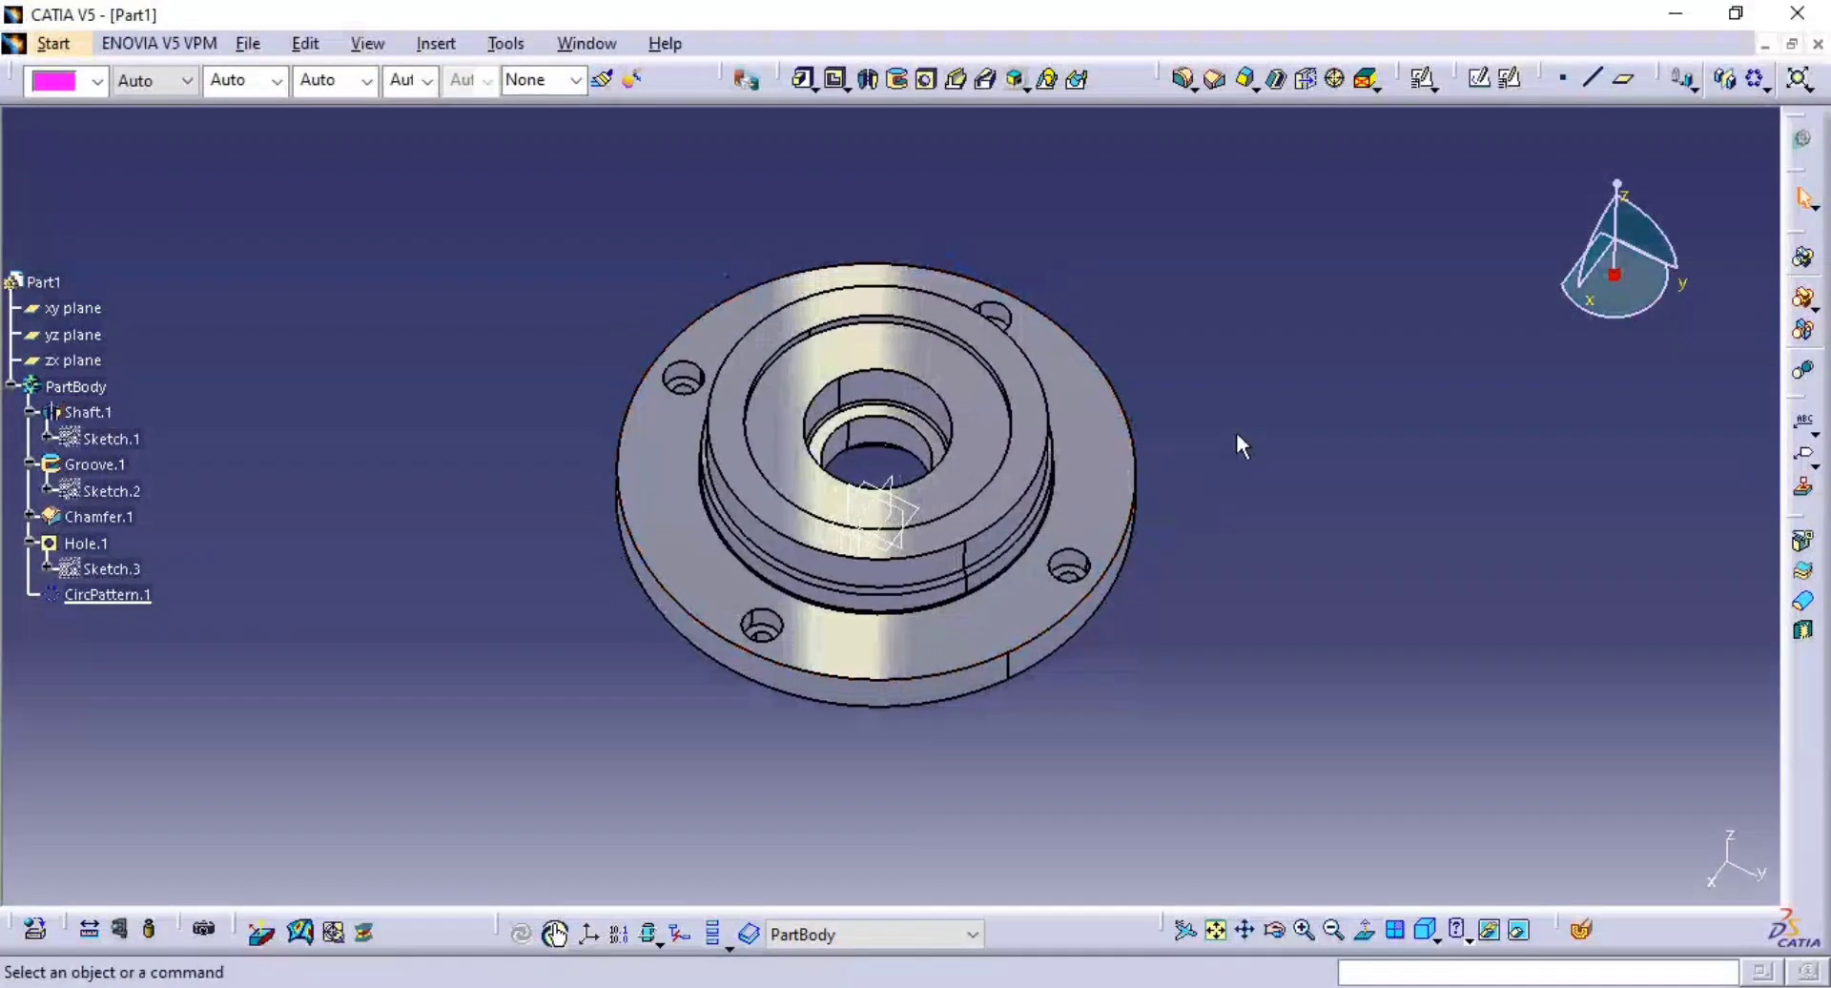
{"action": "left_click", "coordinate": [927, 84]}
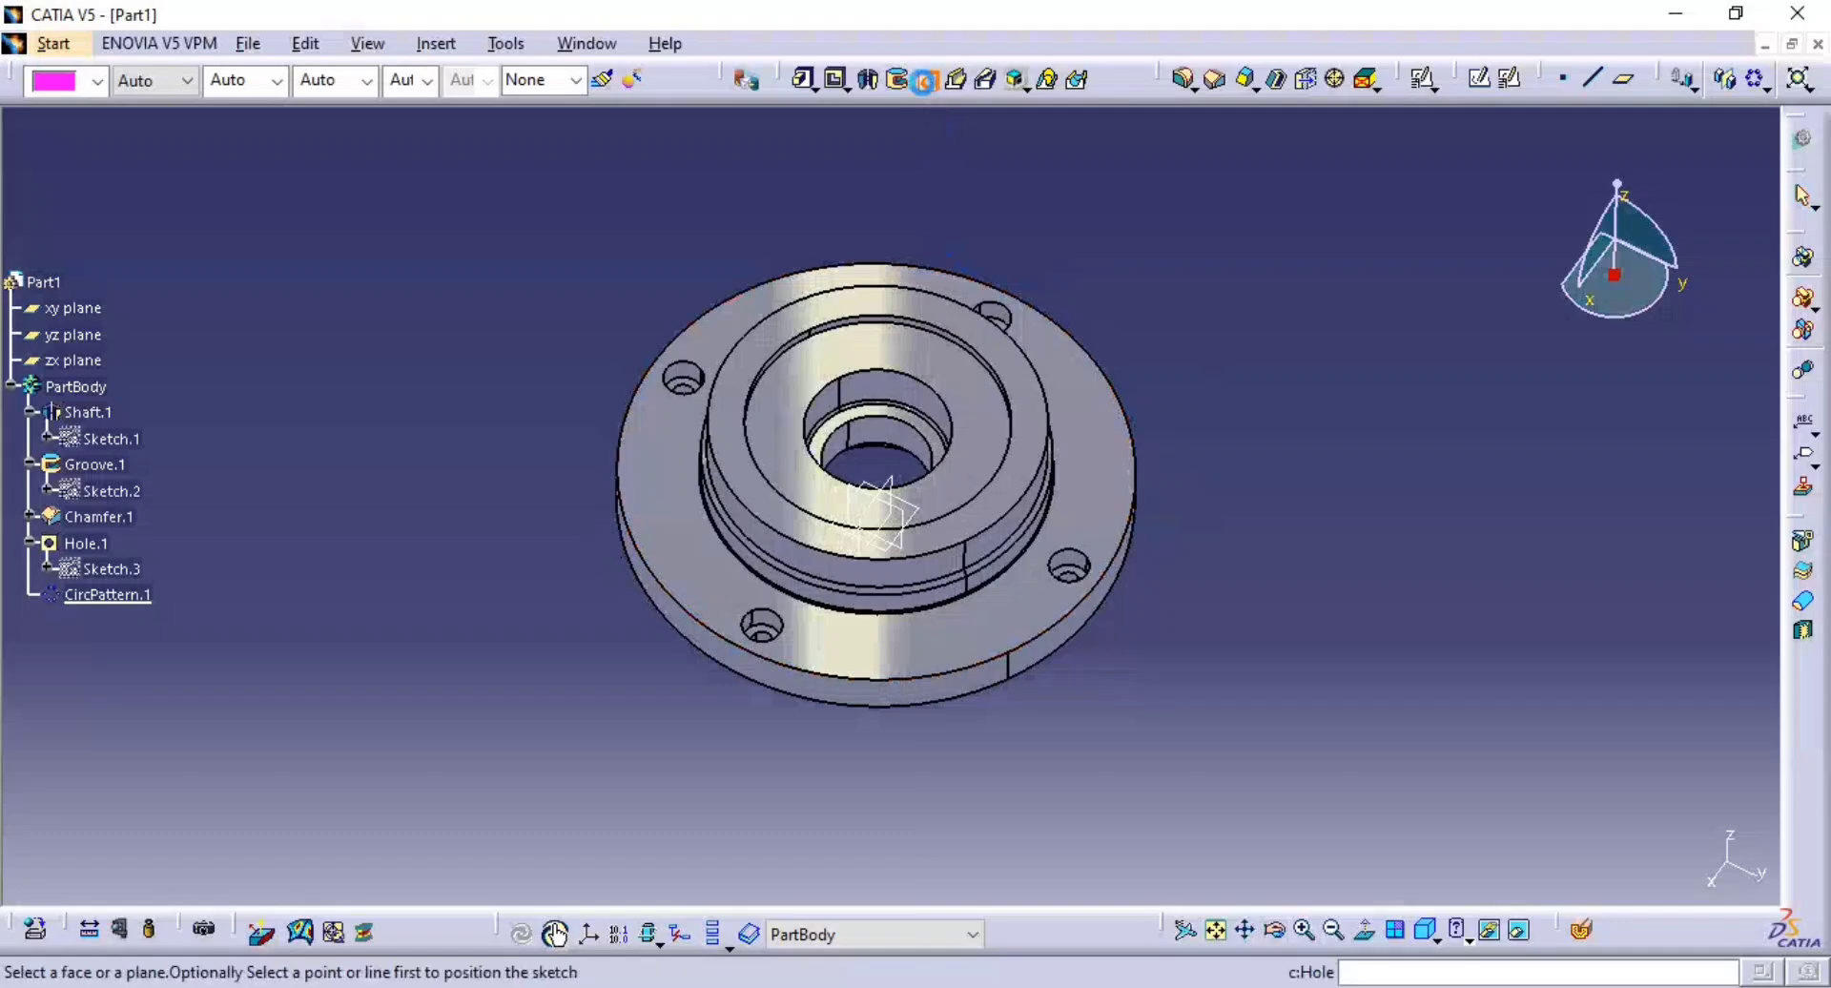
{"action": "left_click", "coordinate": [1084, 438]}
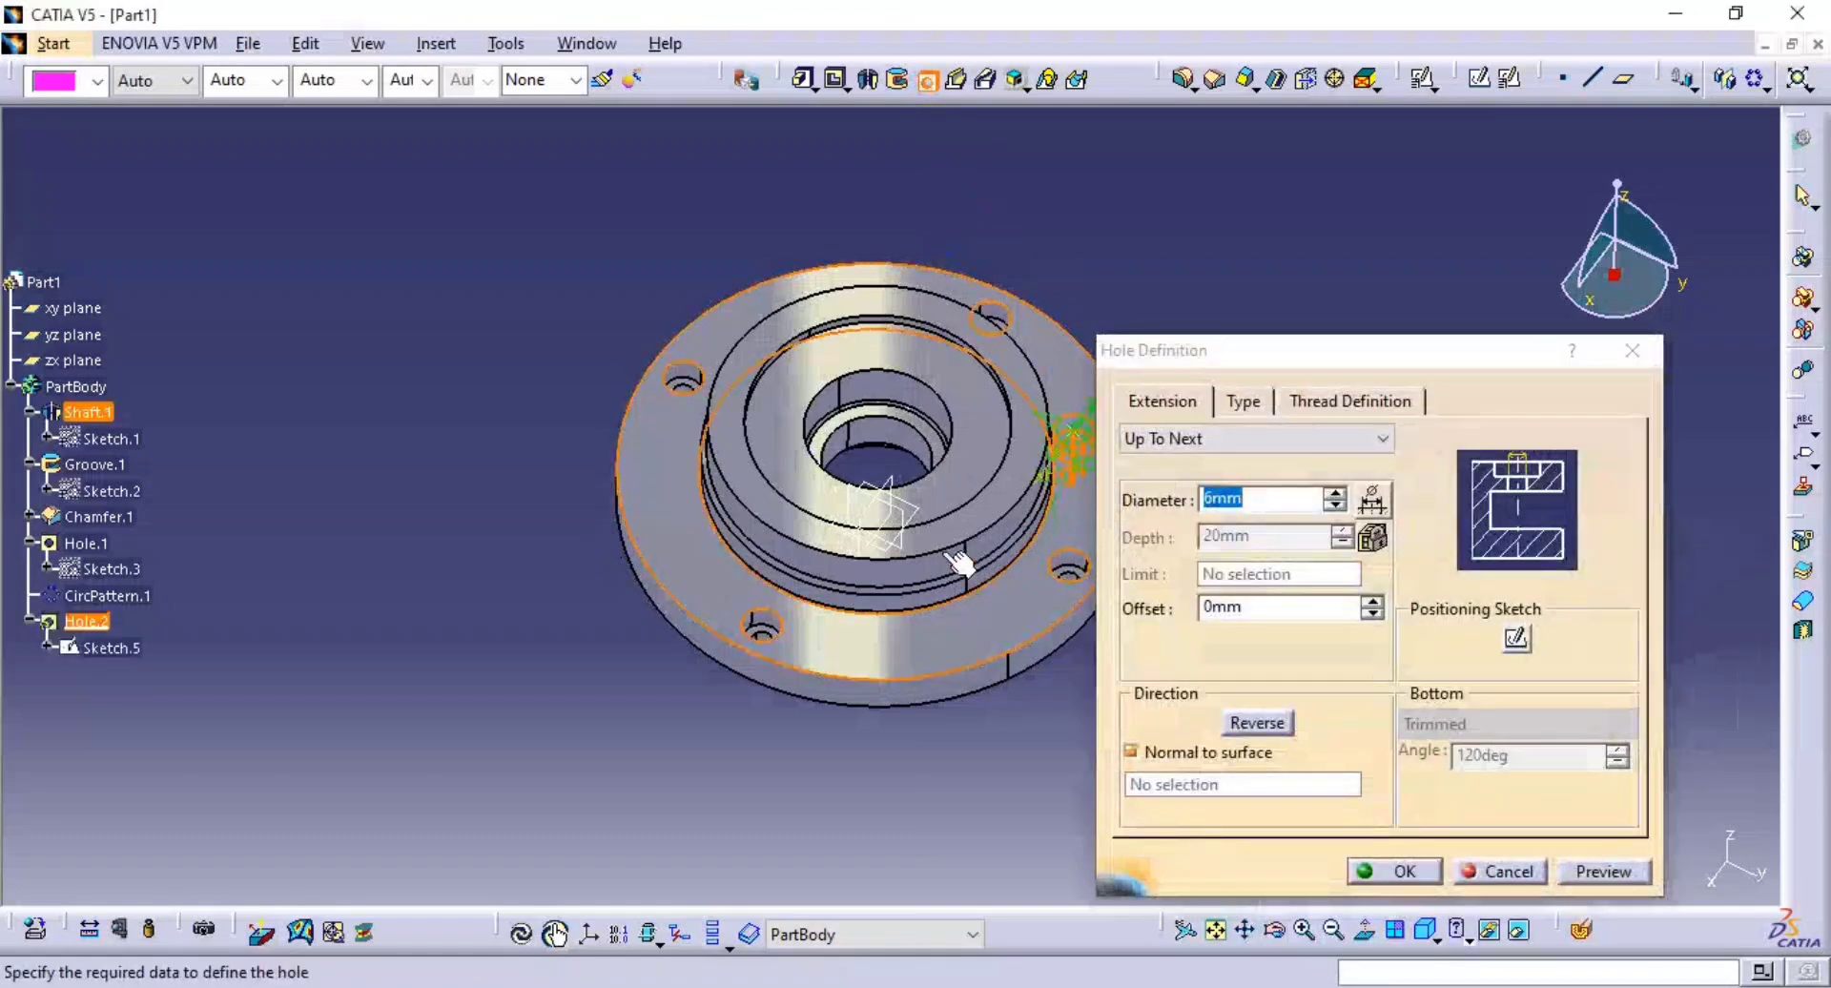
{"action": "middle_click_drag", "start_coordinate": [947, 553], "coordinate": [765, 561]}
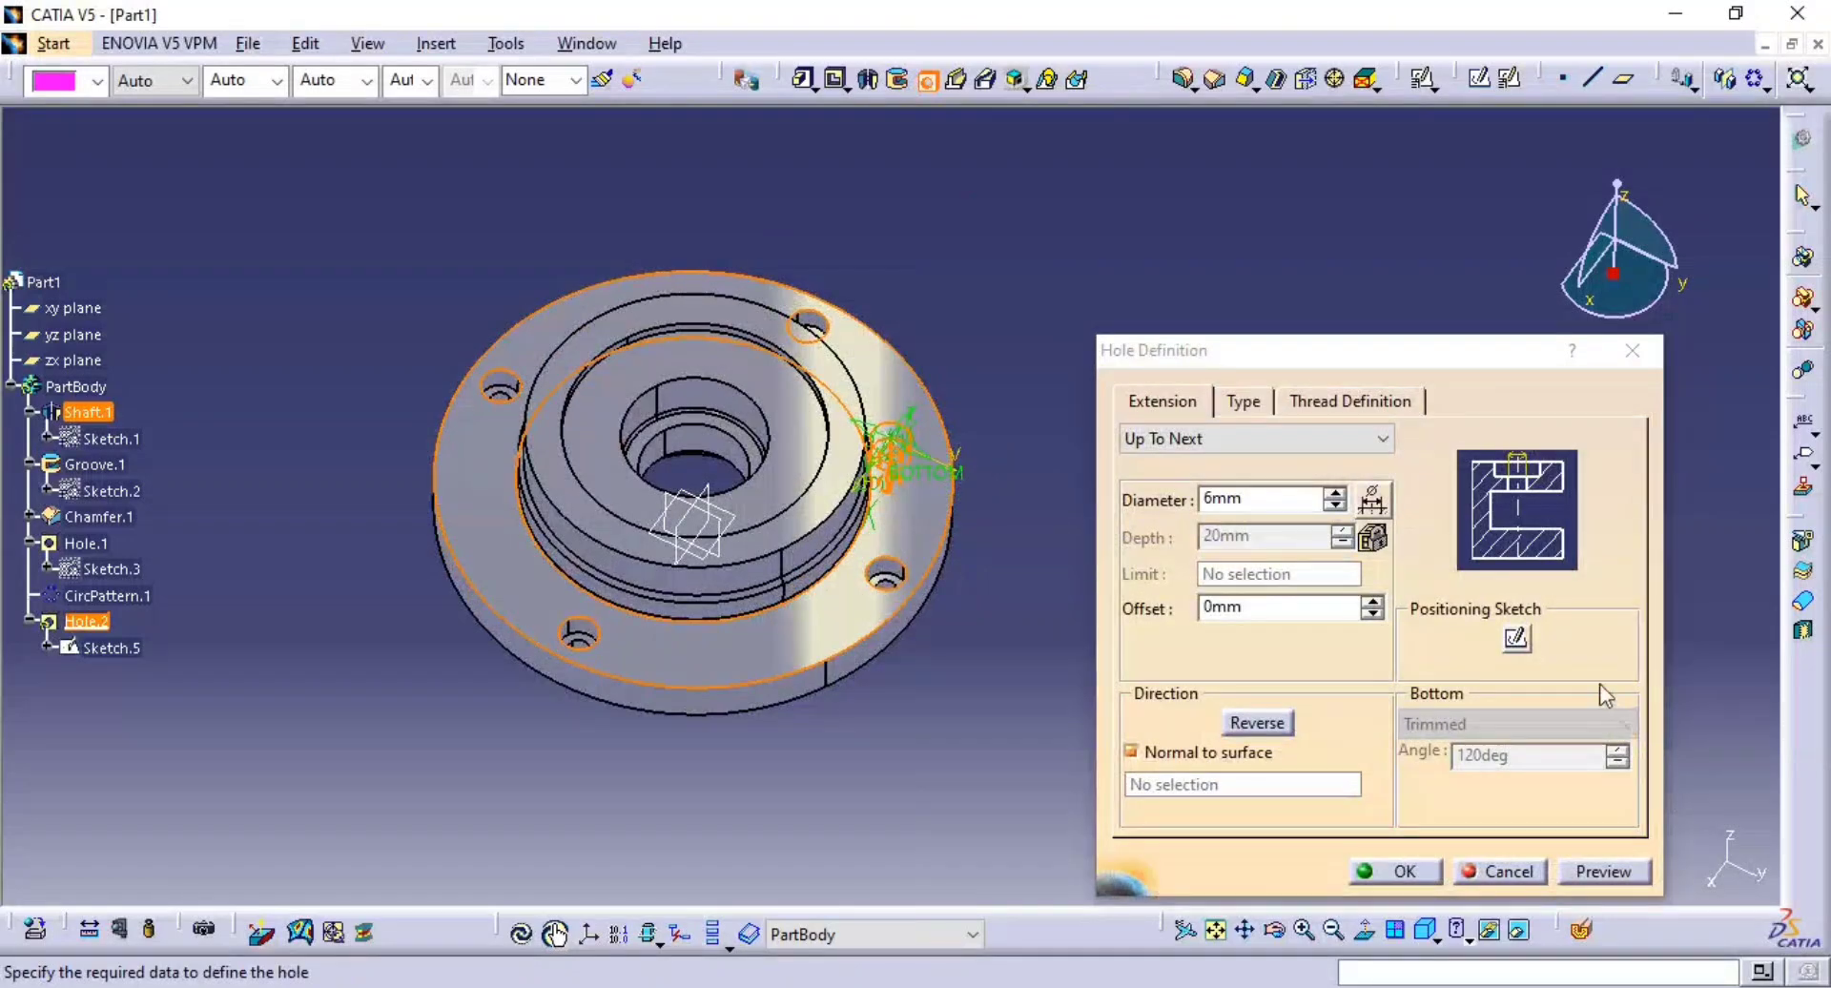
{"action": "left_click", "coordinate": [1516, 641]}
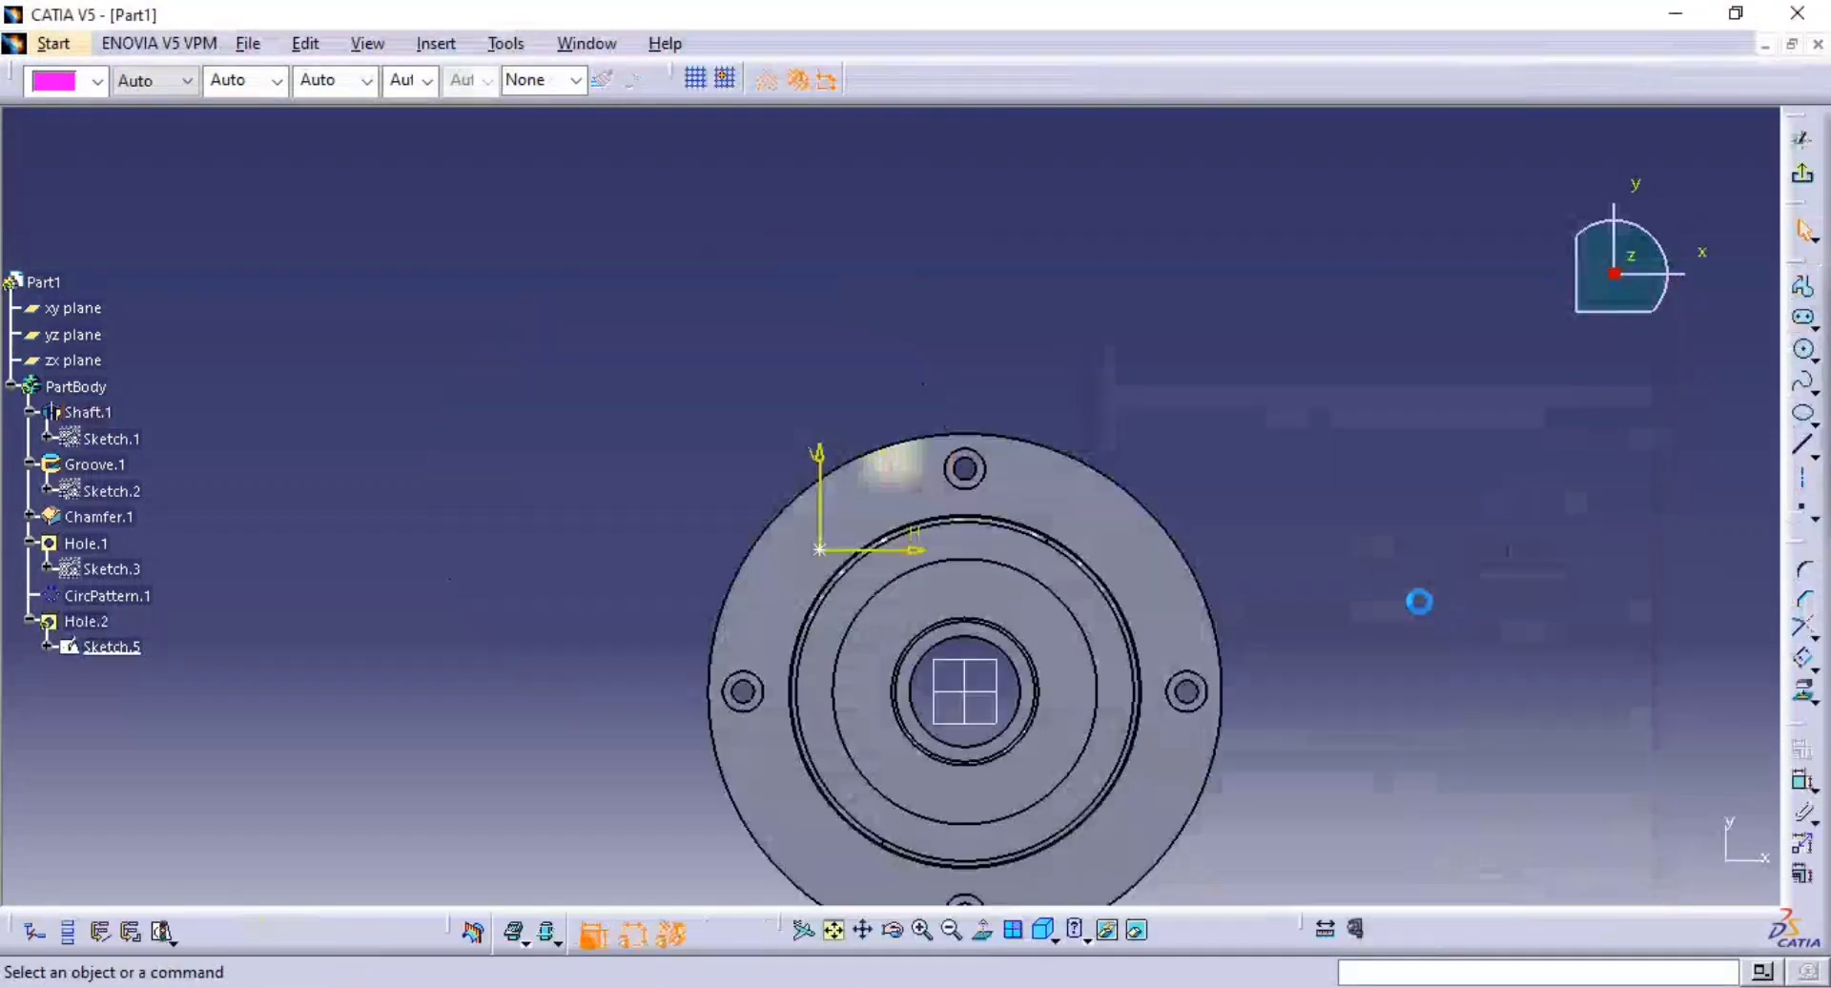
{"action": "middle_click_drag", "start_coordinate": [1277, 499], "coordinate": [1250, 462]}
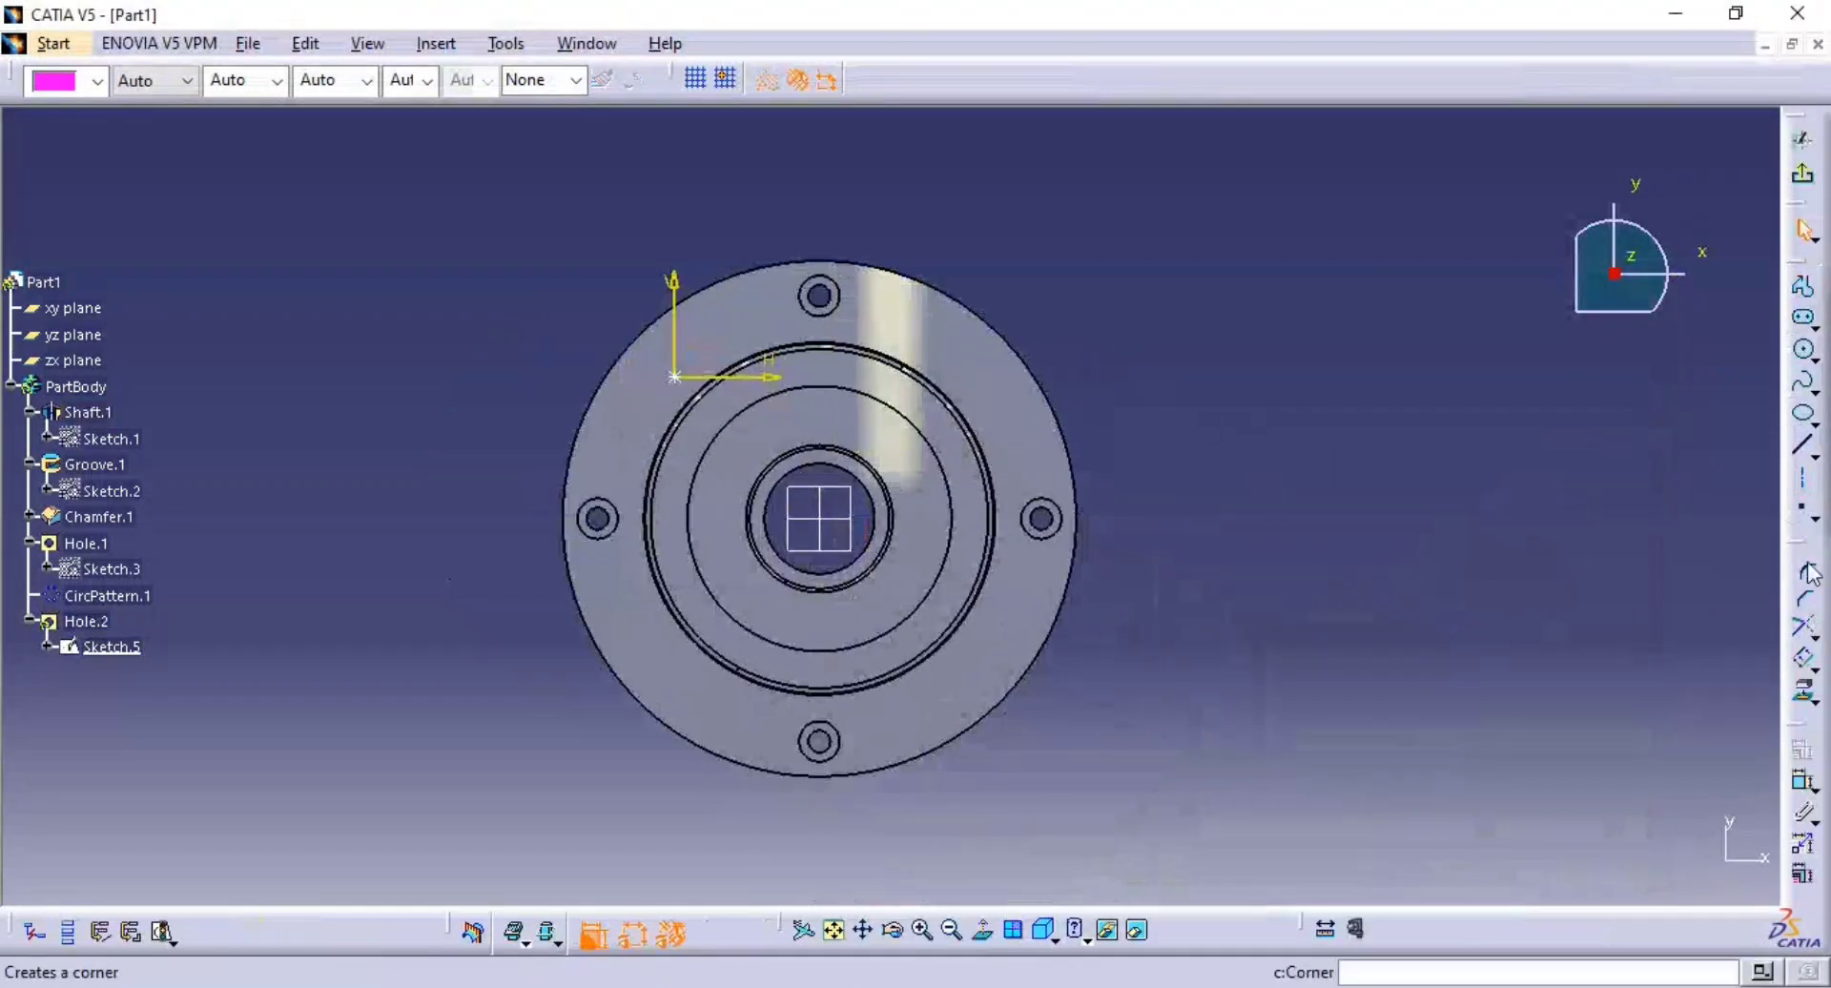
- Draw an axis line from the part centre outward past the flange's rim, about 47° from the vertical
{"action": "left_click", "coordinate": [1809, 488]}
{"action": "left_click", "coordinate": [821, 520]}
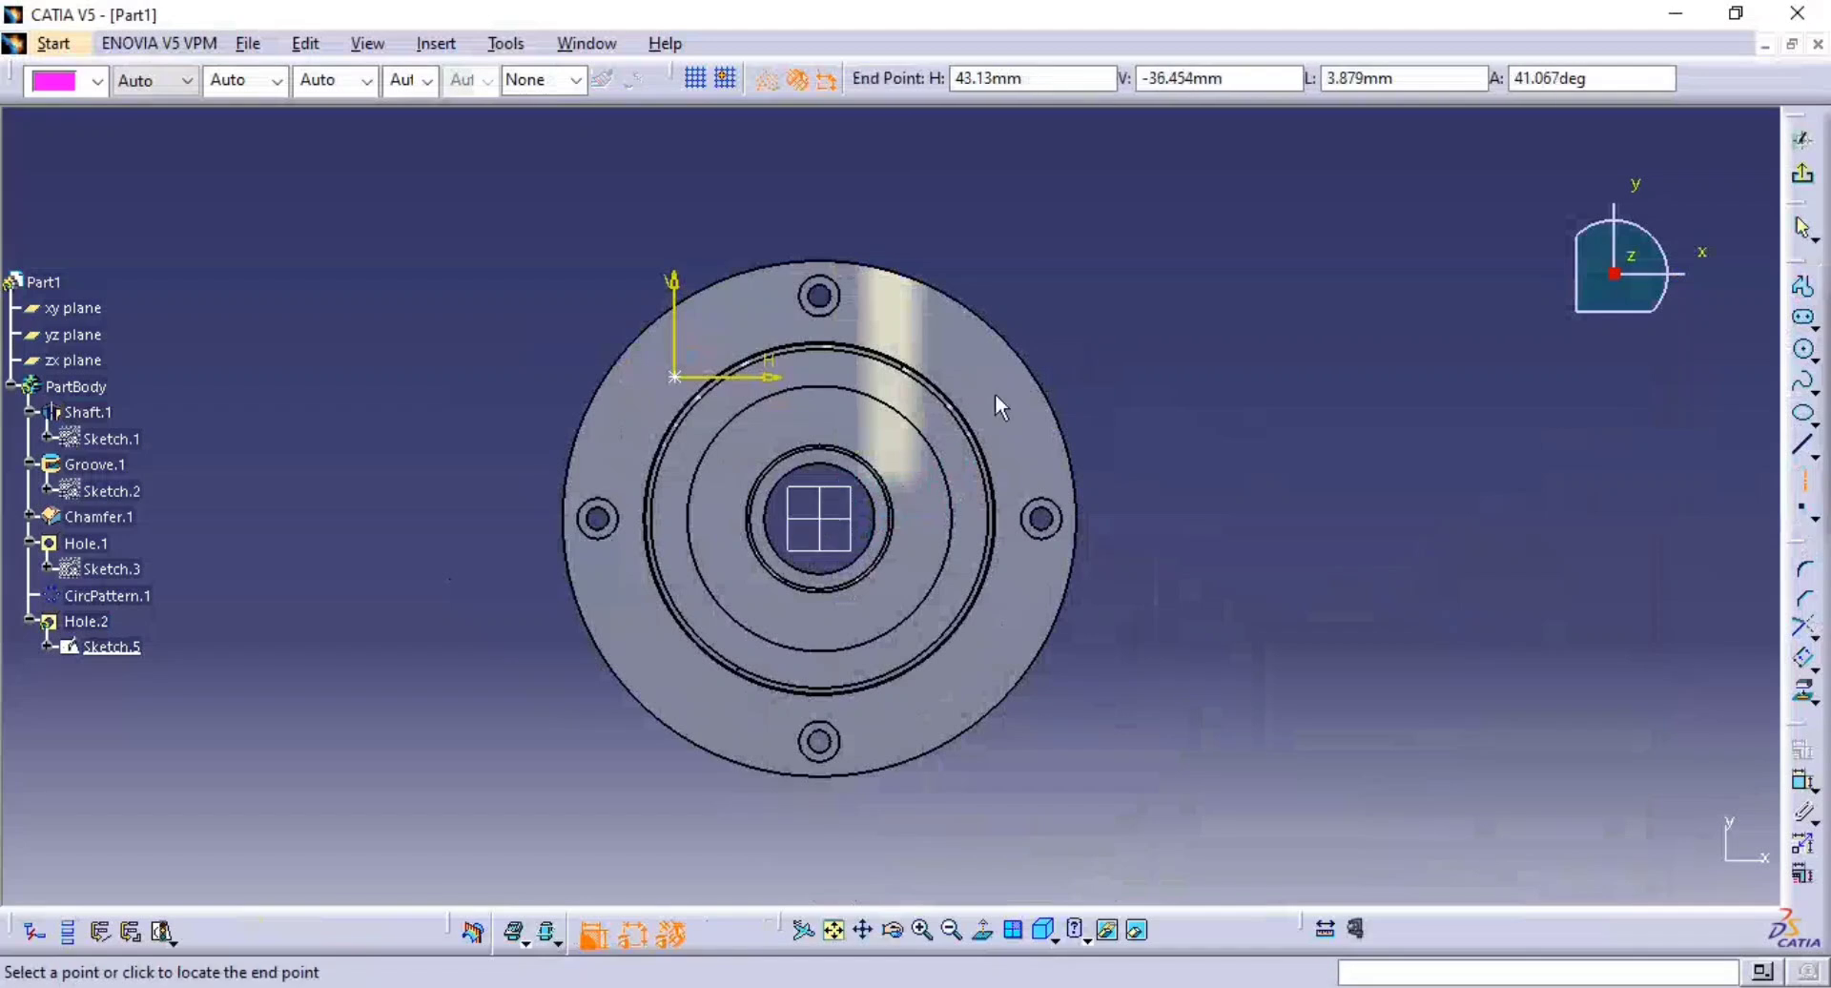
{"action": "left_click", "coordinate": [1107, 255]}
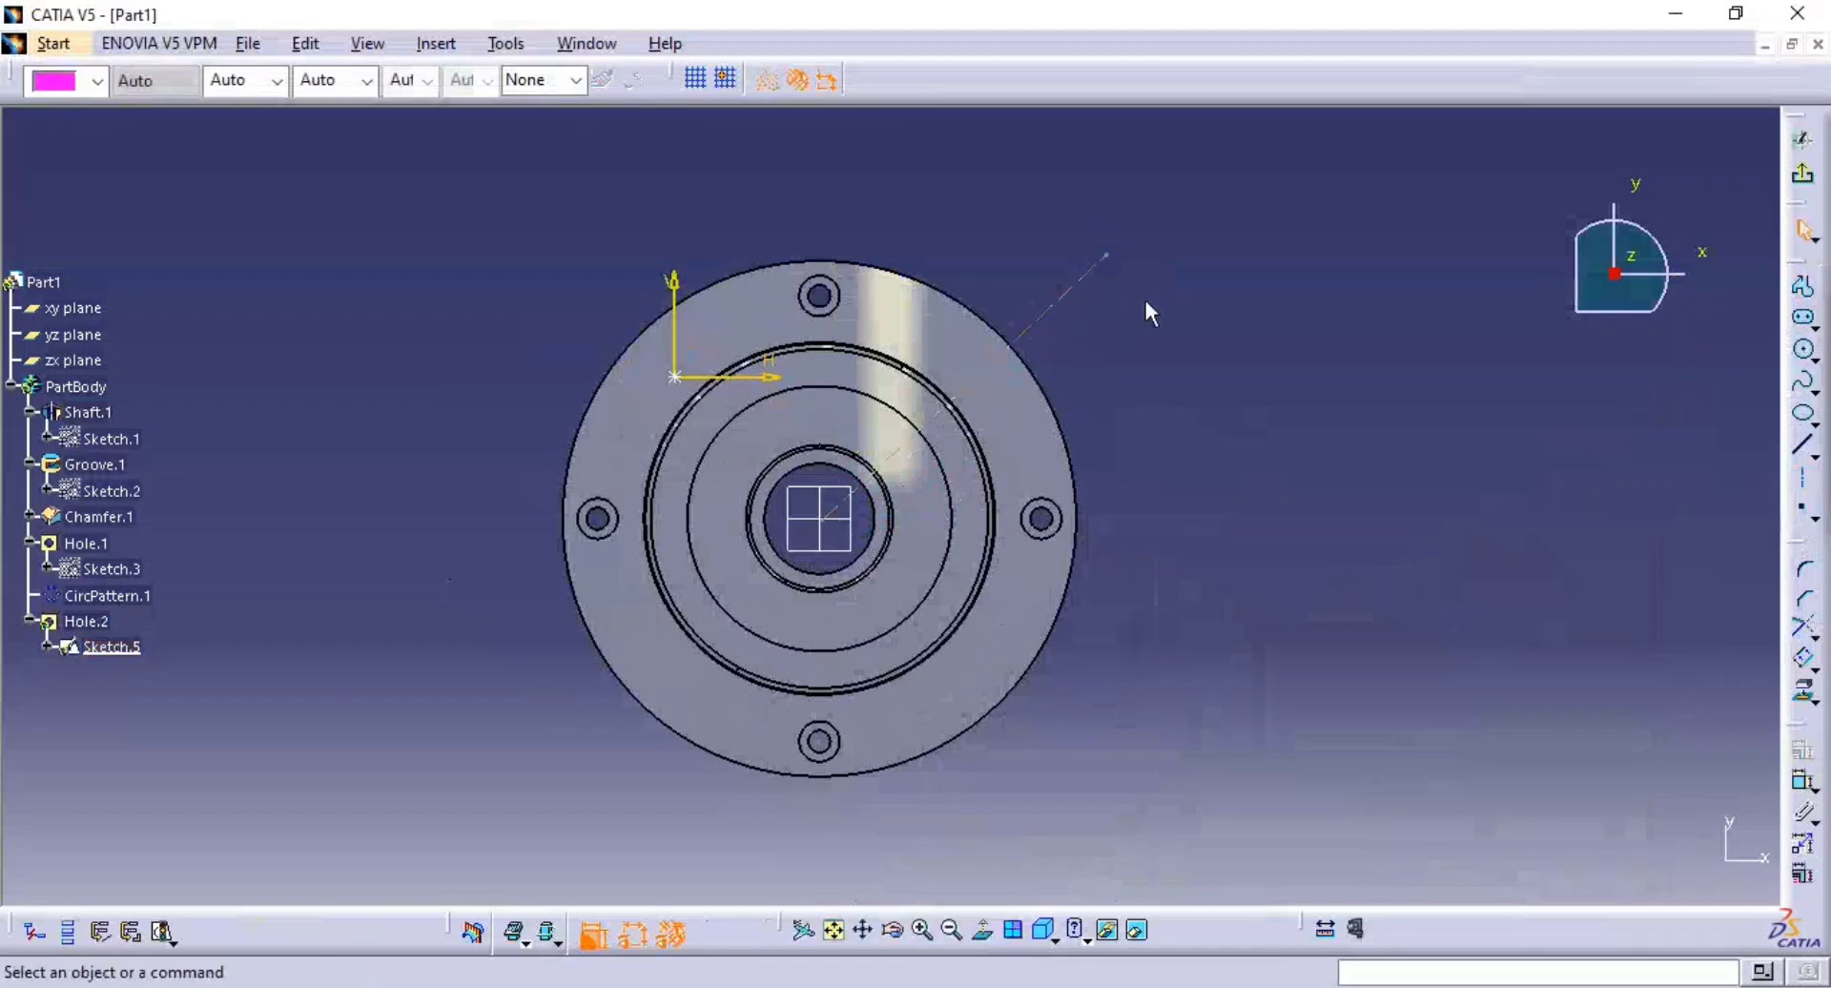
- Dimension the angle between the slanted axis line and the vertical plane through the part centre
{"action": "left_click", "coordinate": [1803, 784]}
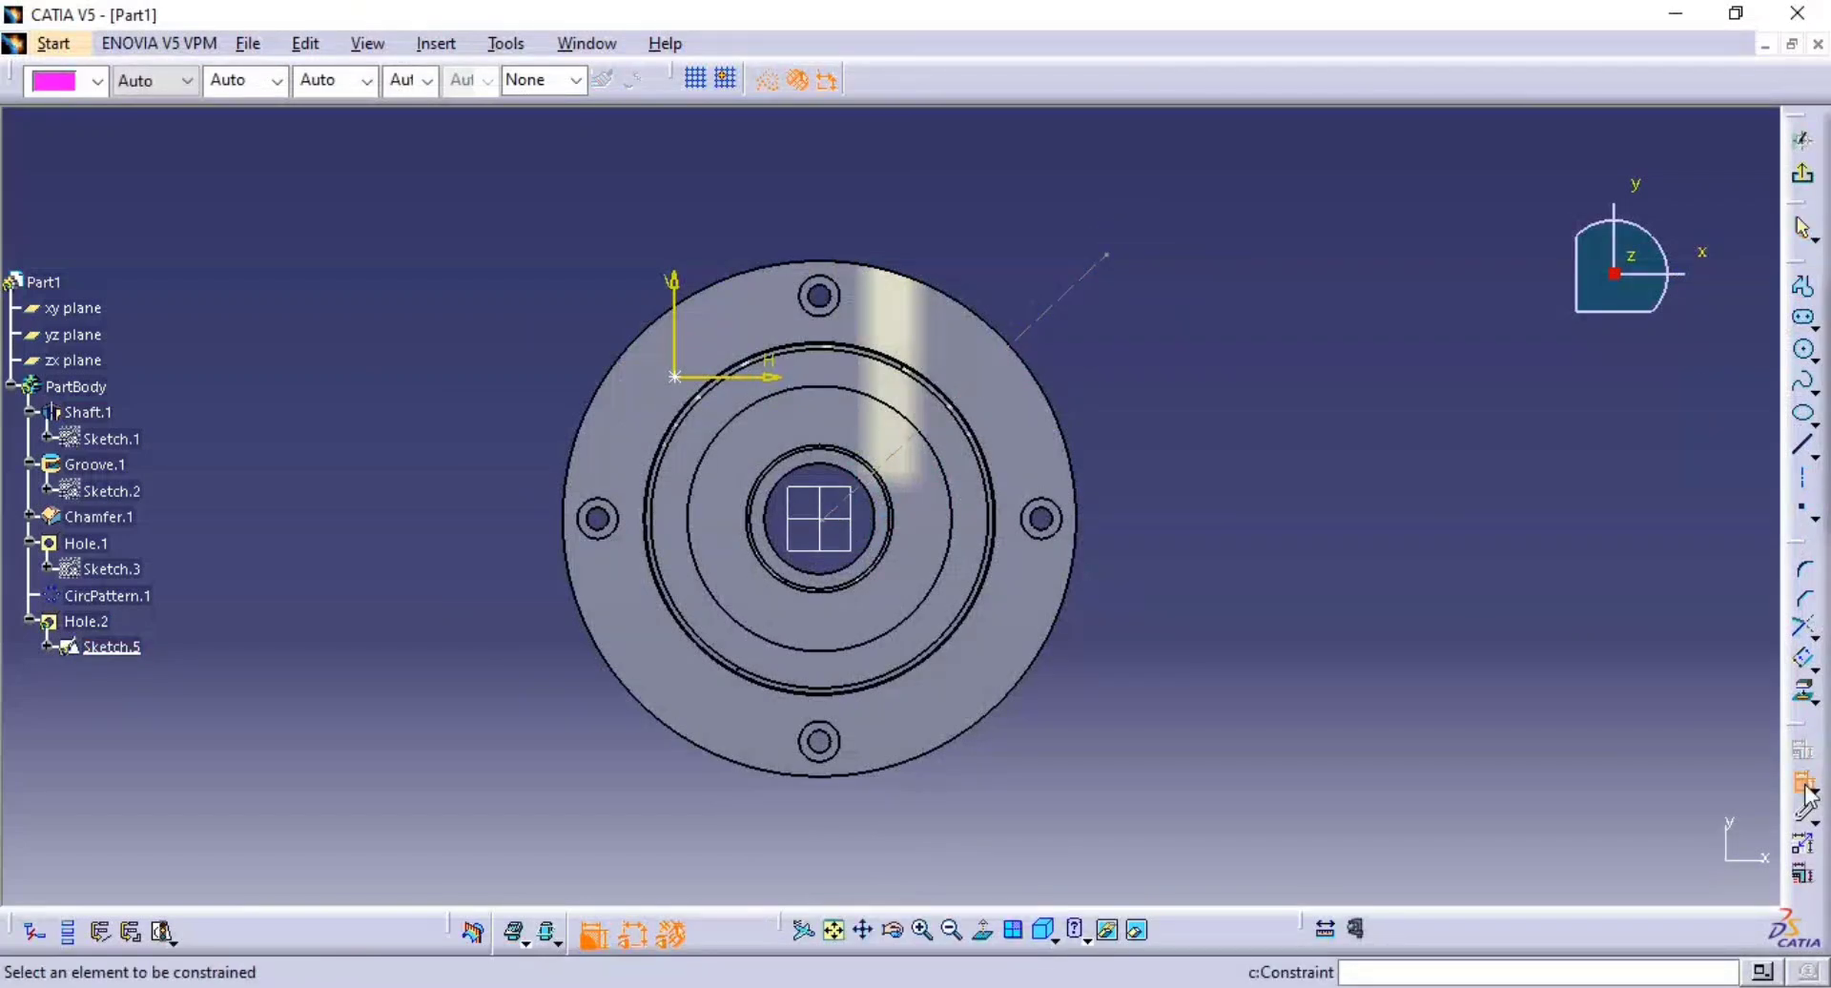
{"action": "left_click", "coordinate": [1069, 286]}
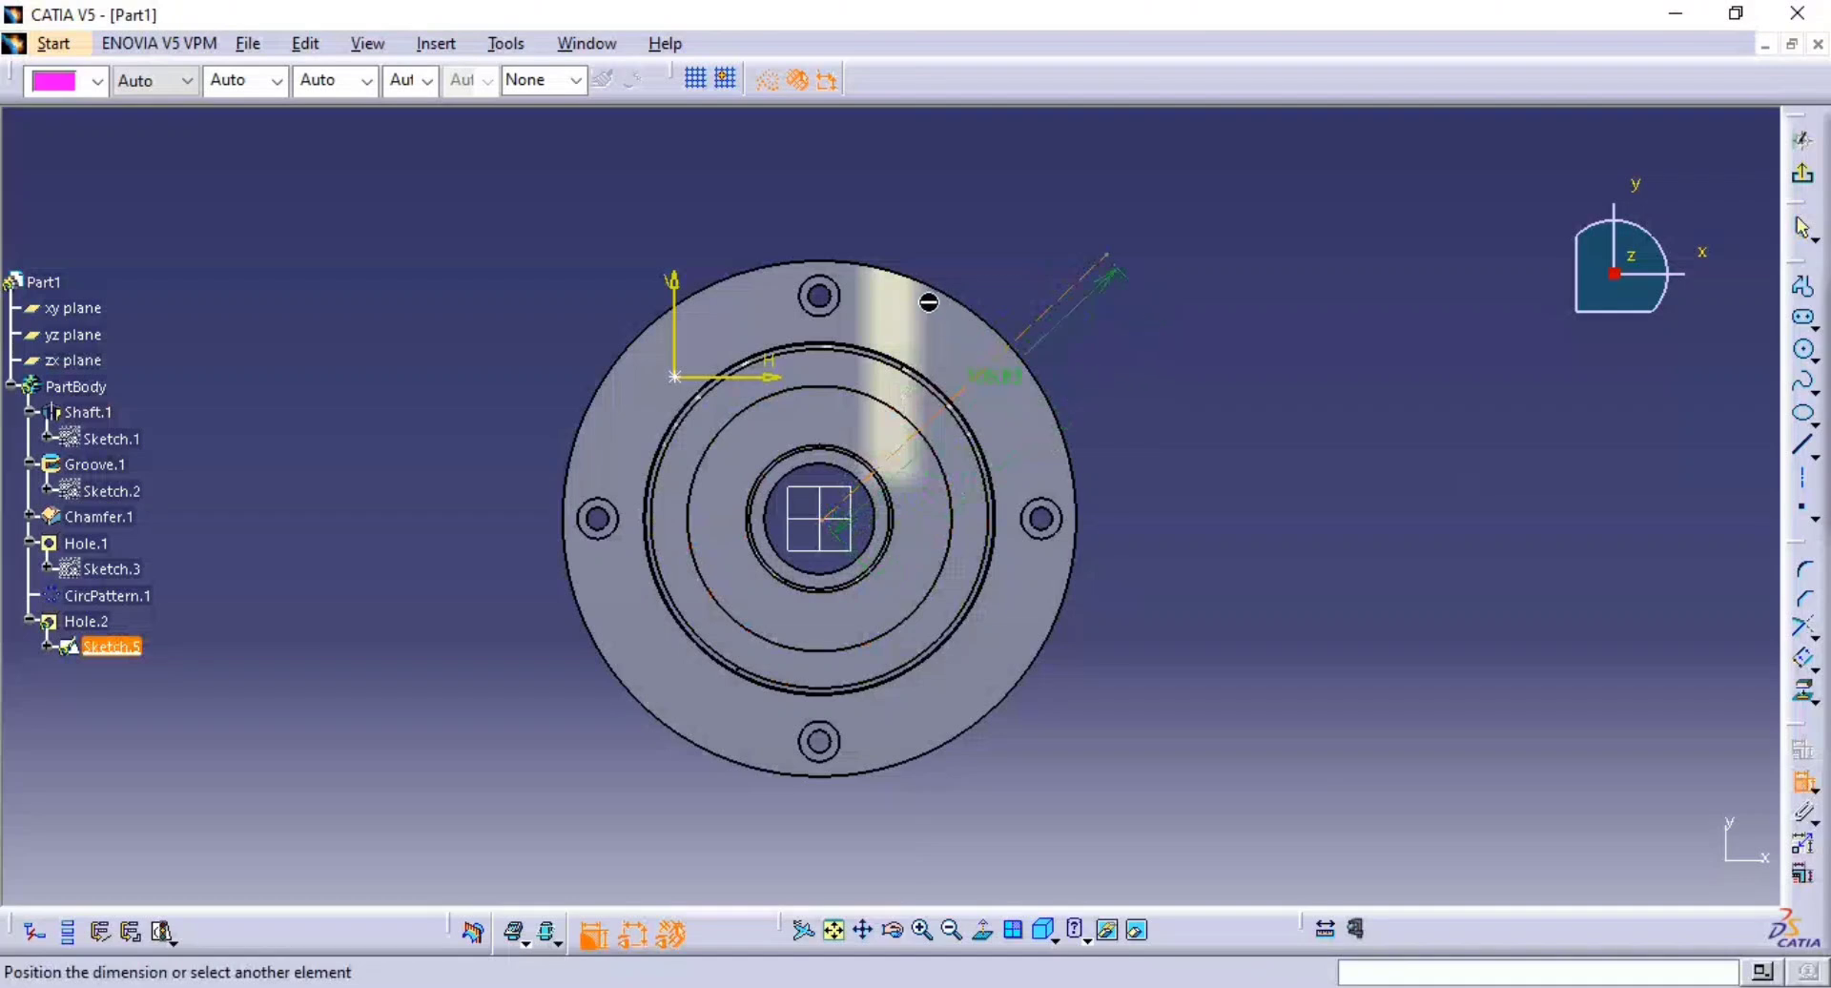
{"action": "left_click", "coordinate": [837, 505]}
{"action": "left_click", "coordinate": [989, 224]}
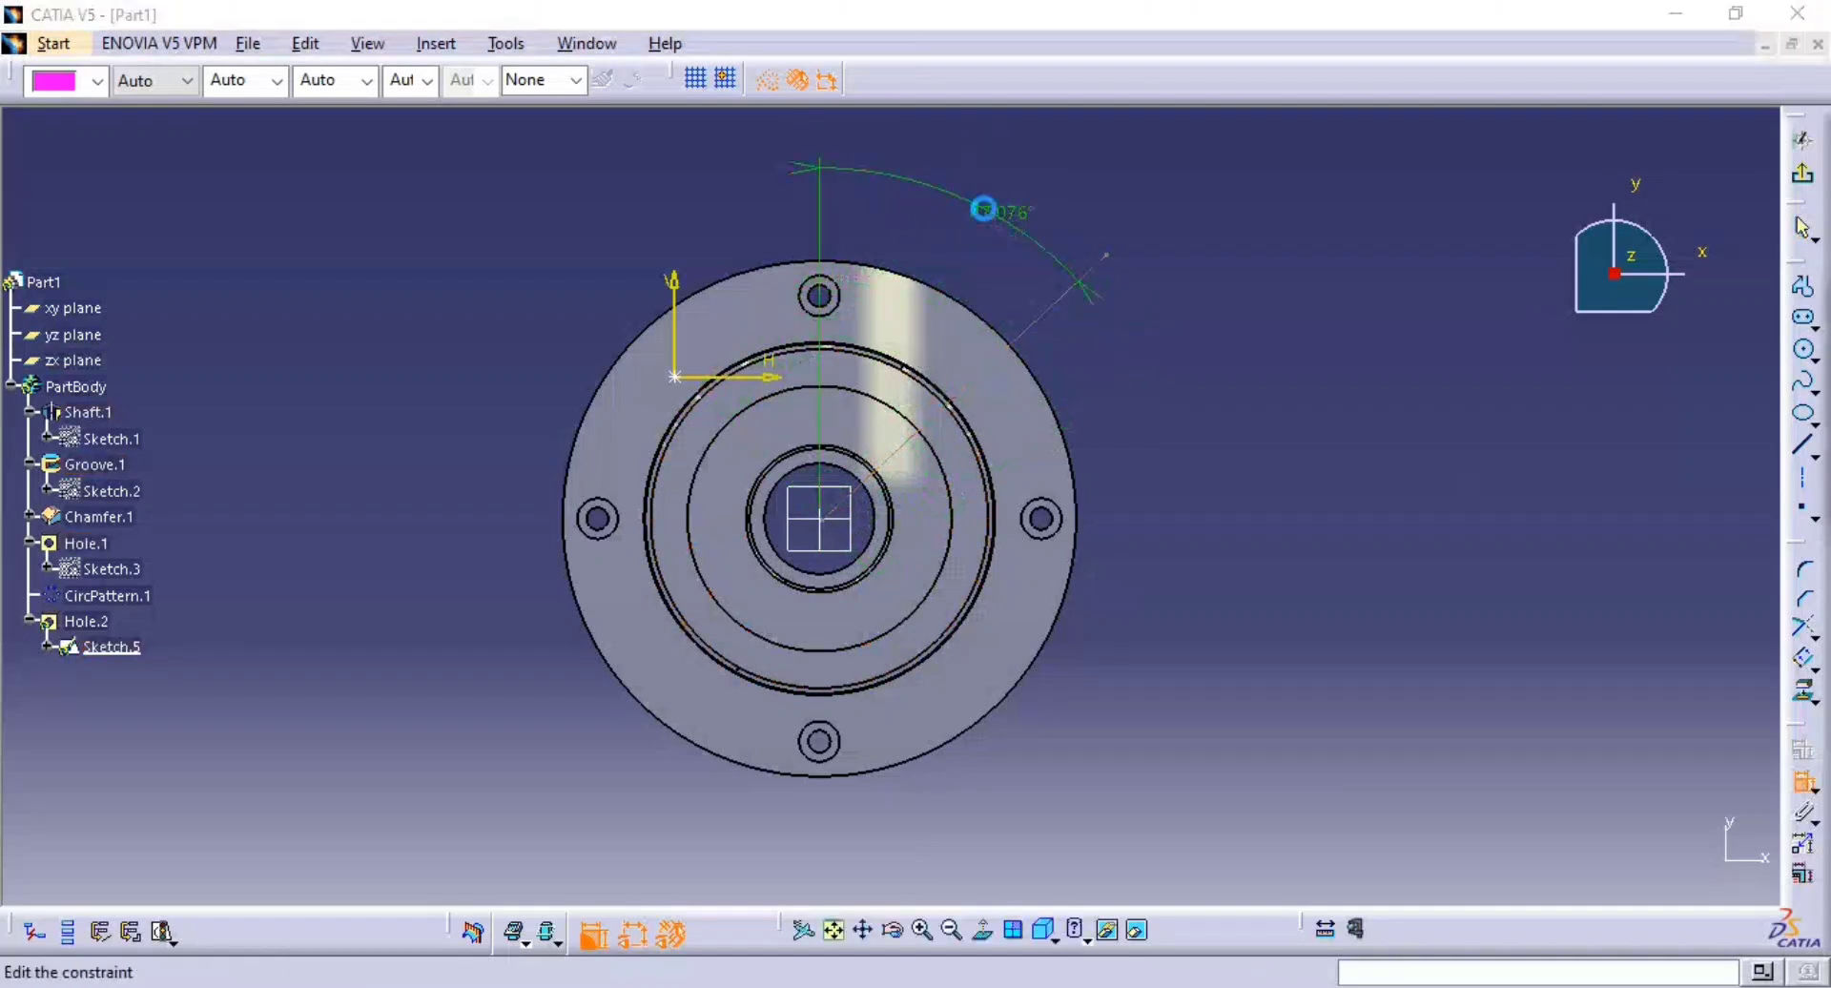
{"action": "double_click", "coordinate": [982, 205]}
{"action": "type", "text": "45"}
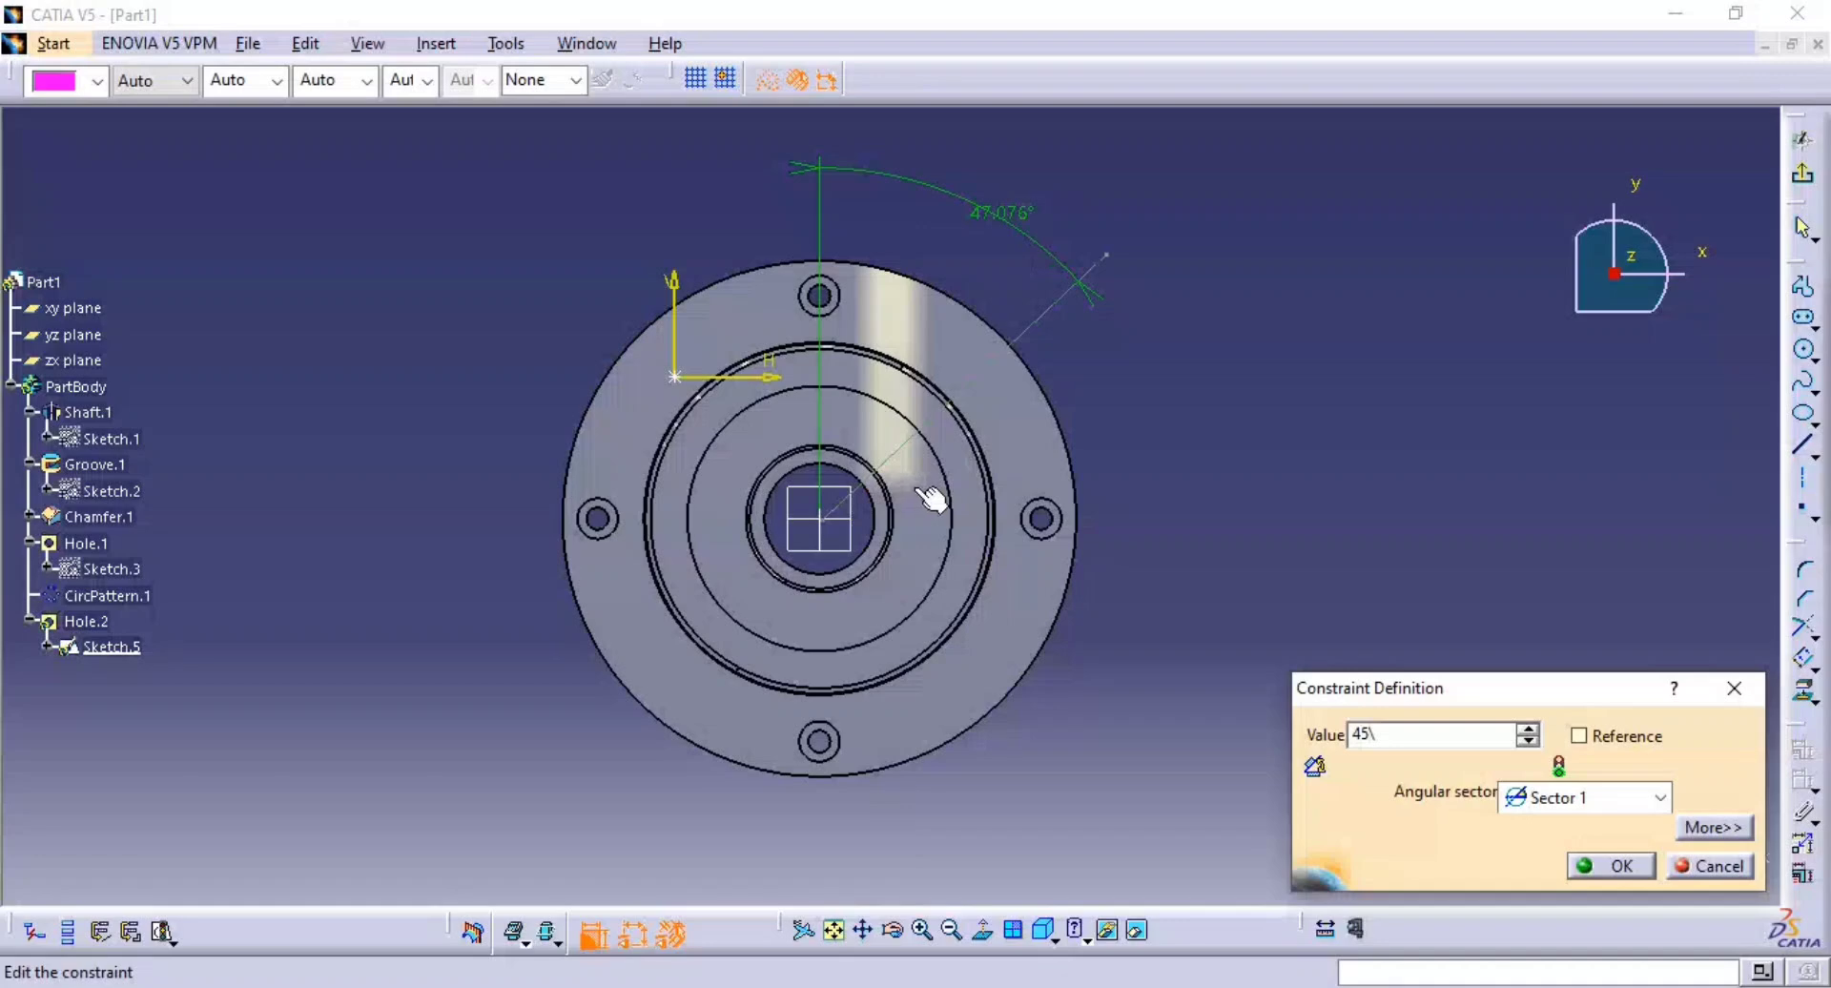
{"action": "key", "text": "Return"}
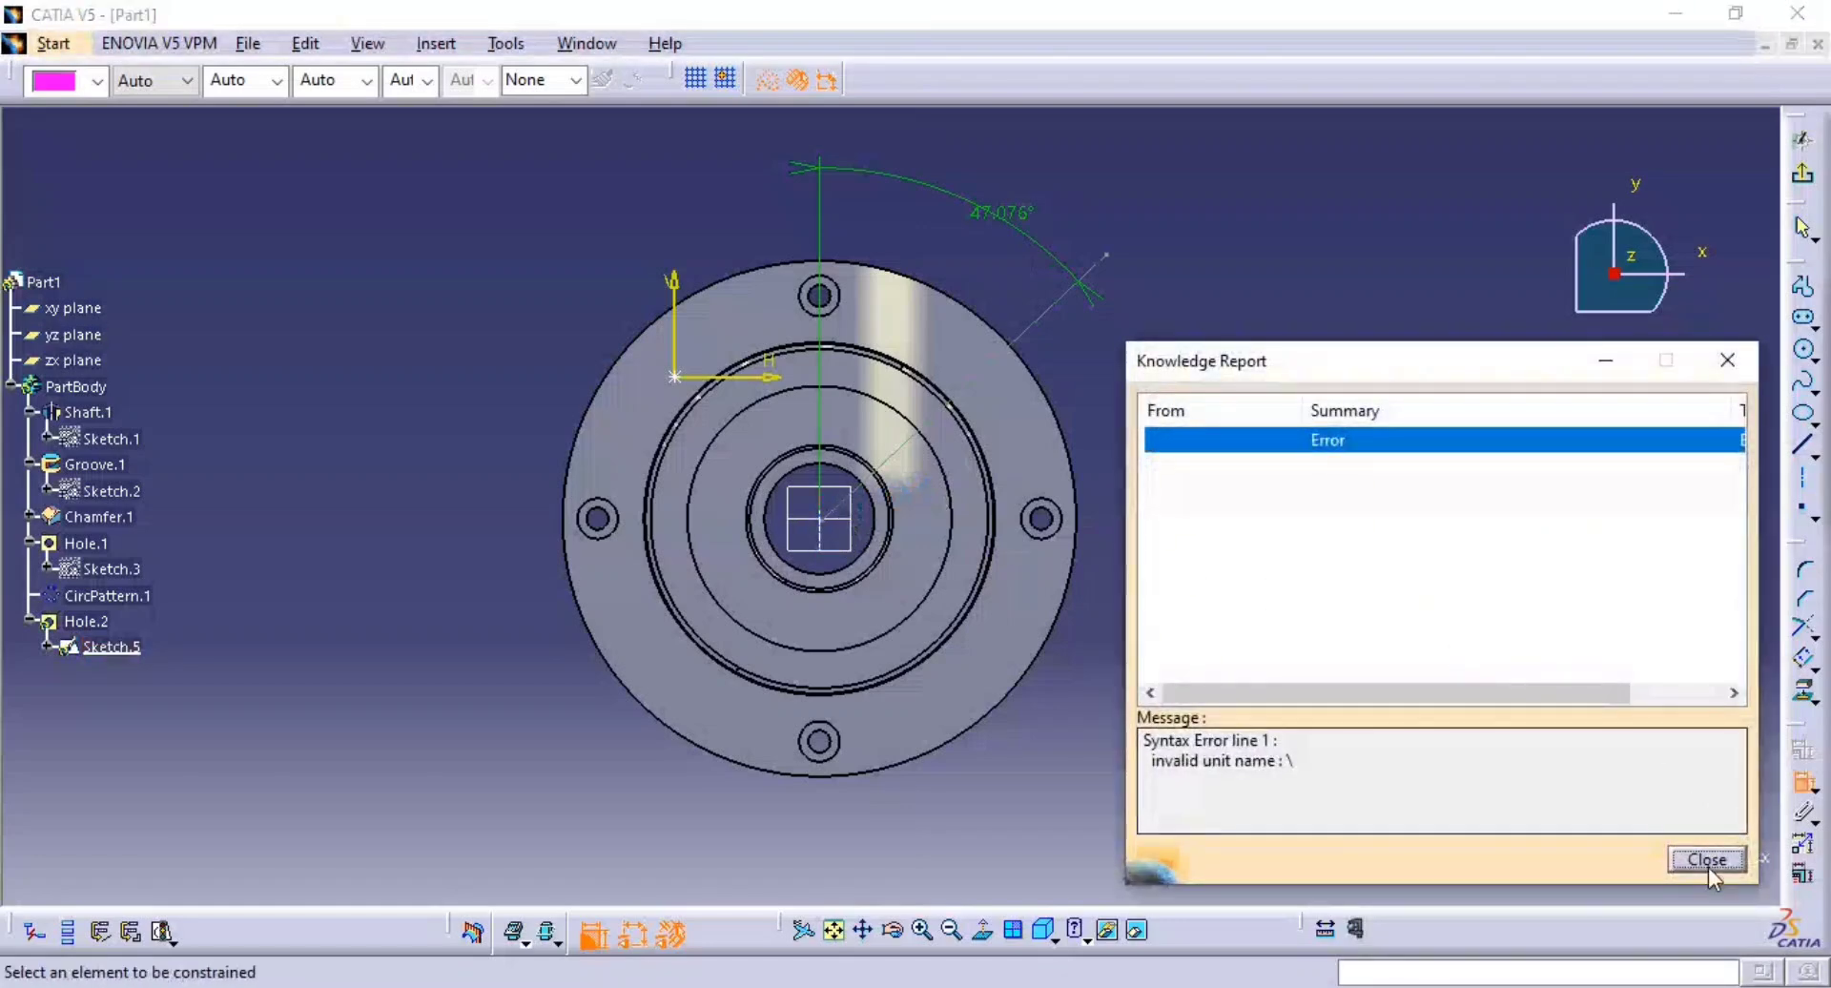
{"action": "left_click", "coordinate": [1706, 859]}
- Set the axis line's angle from the vertical to 45°
{"action": "double_click", "coordinate": [979, 226]}
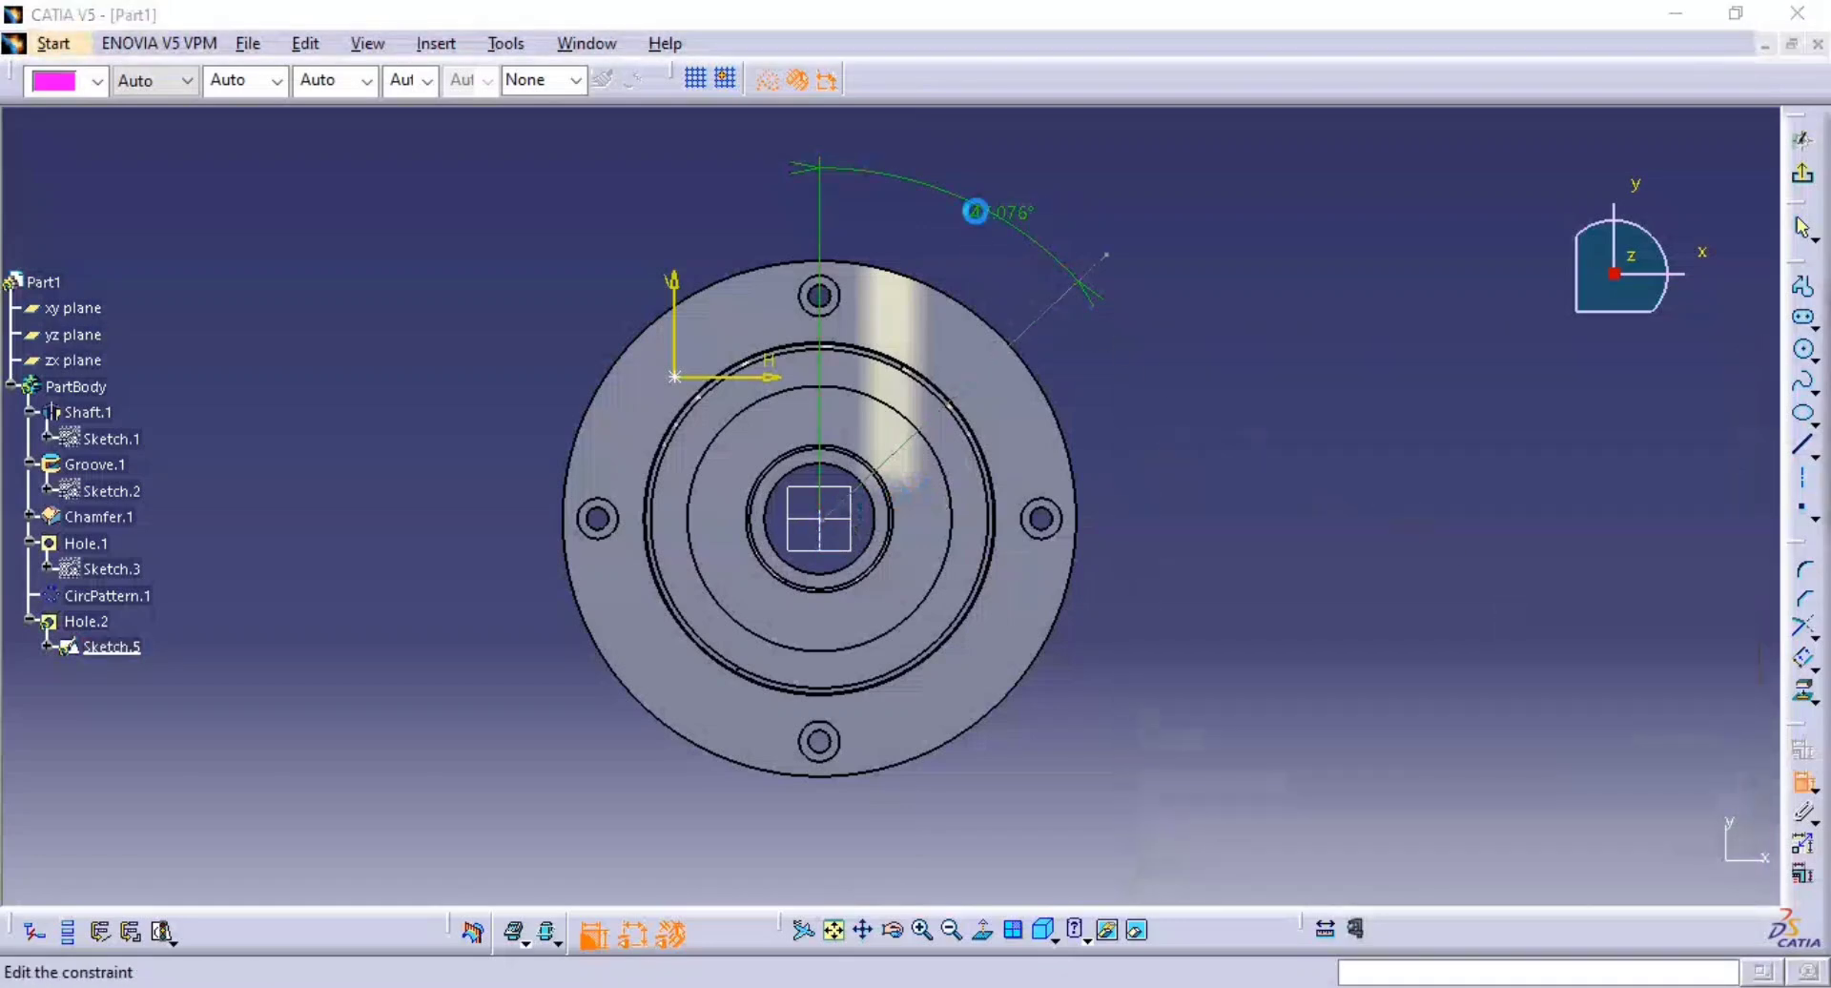
{"action": "type", "text": "45"}
{"action": "key", "text": "Return"}
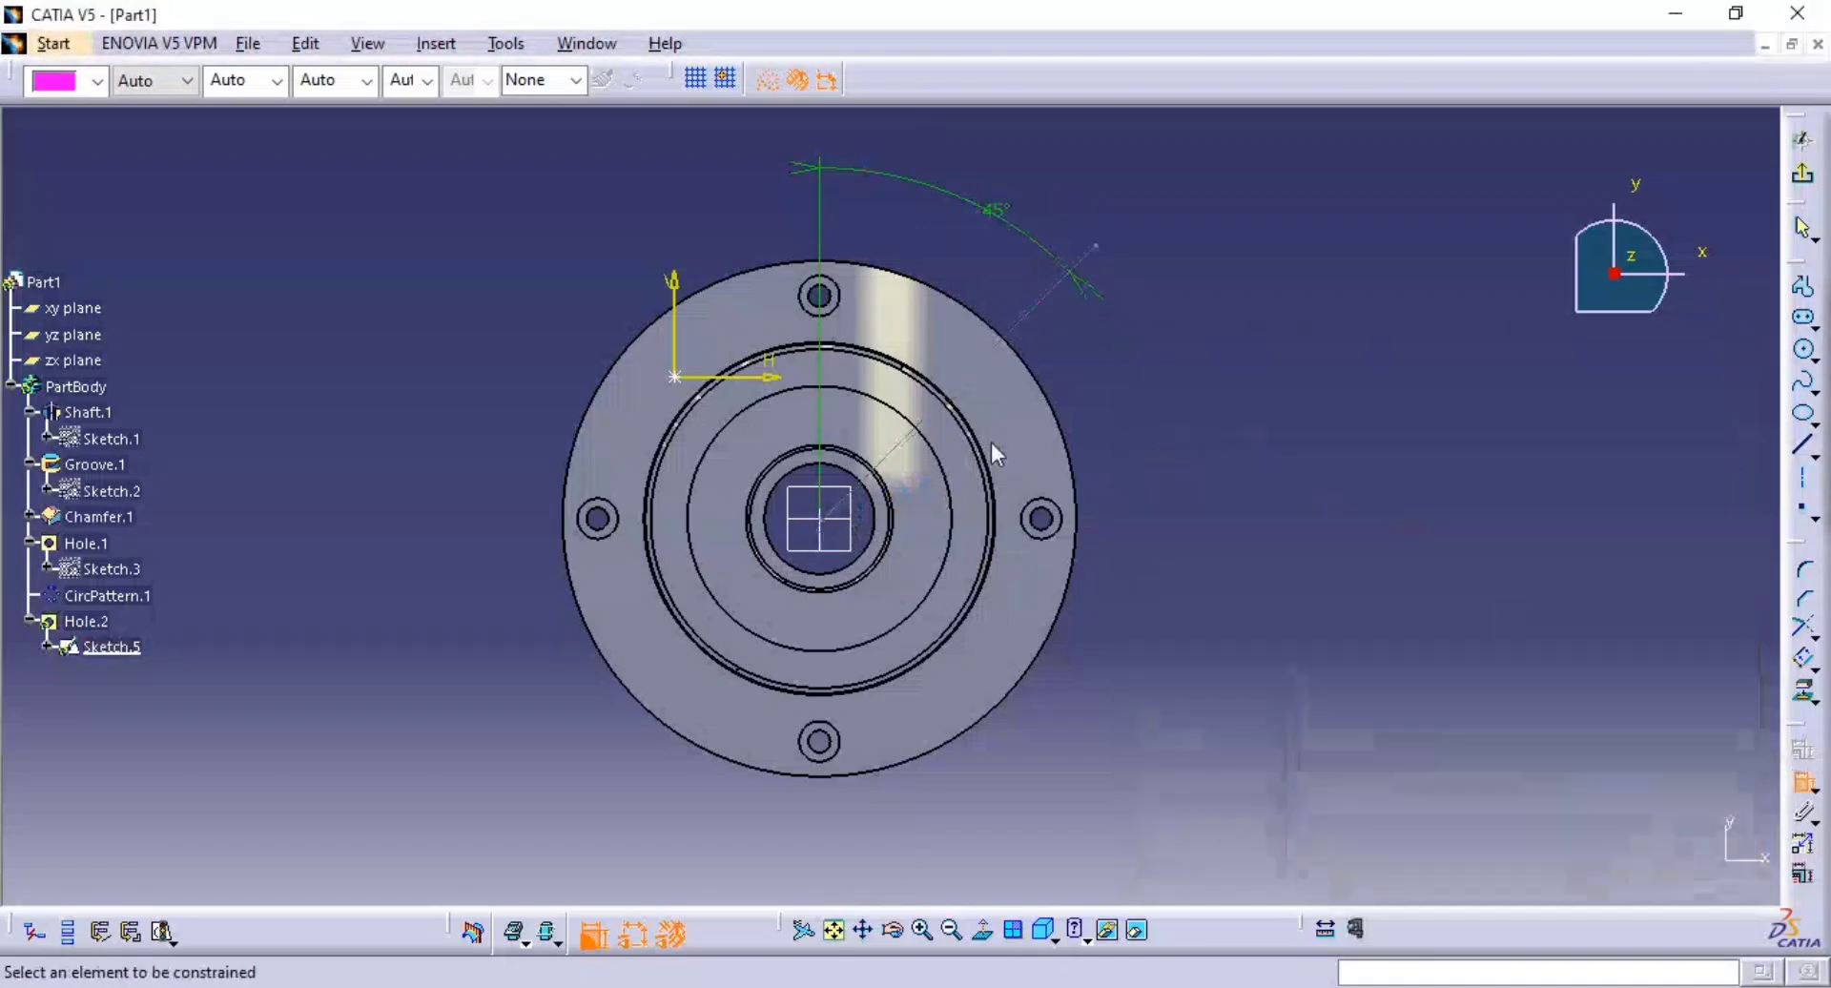
- Constrain the axis line's inner endpoint to be concentric with the central bore and leave the constraint command
{"action": "left_click", "coordinate": [821, 520]}
{"action": "left_click", "coordinate": [872, 497]}
{"action": "right_click", "coordinate": [1347, 428]}
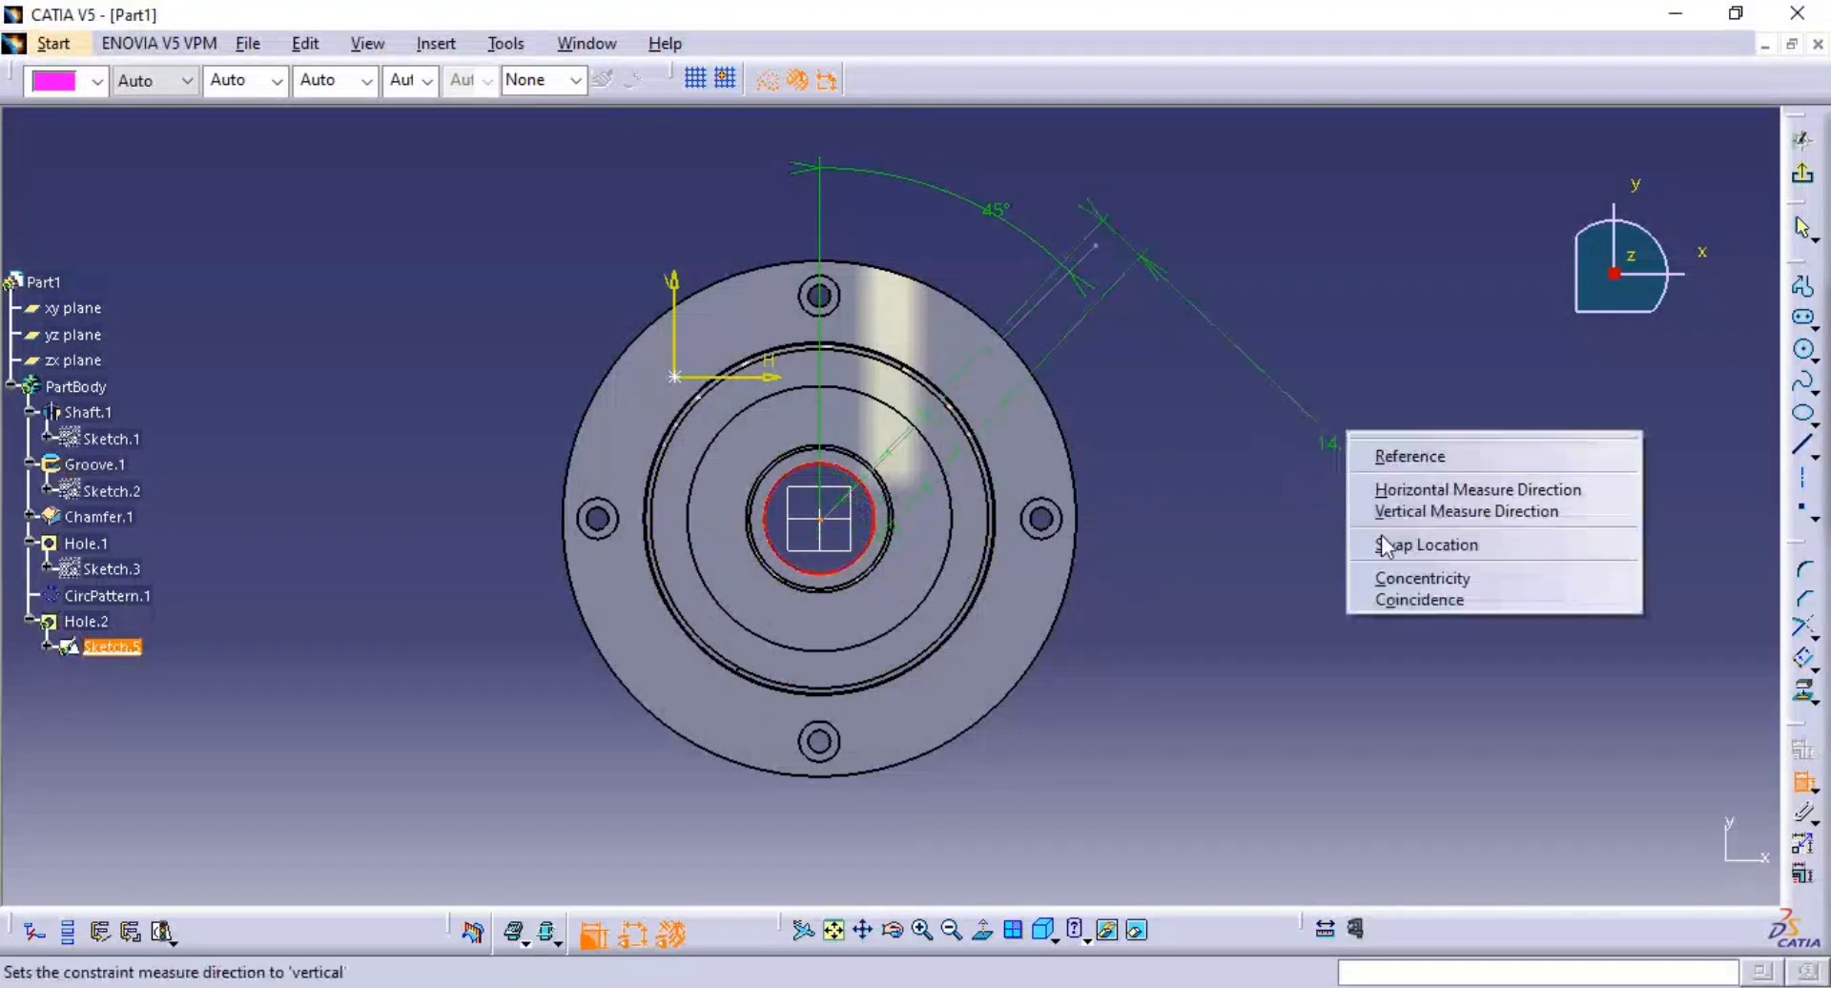
{"action": "left_click", "coordinate": [1446, 575]}
{"action": "mouse_move", "coordinate": [1230, 495]}
{"action": "middle_mouse_down"}
{"action": "mouse_move", "coordinate": [1250, 592]}
{"action": "mouse_move", "coordinate": [1164, 457]}
{"action": "middle_mouse_up"}
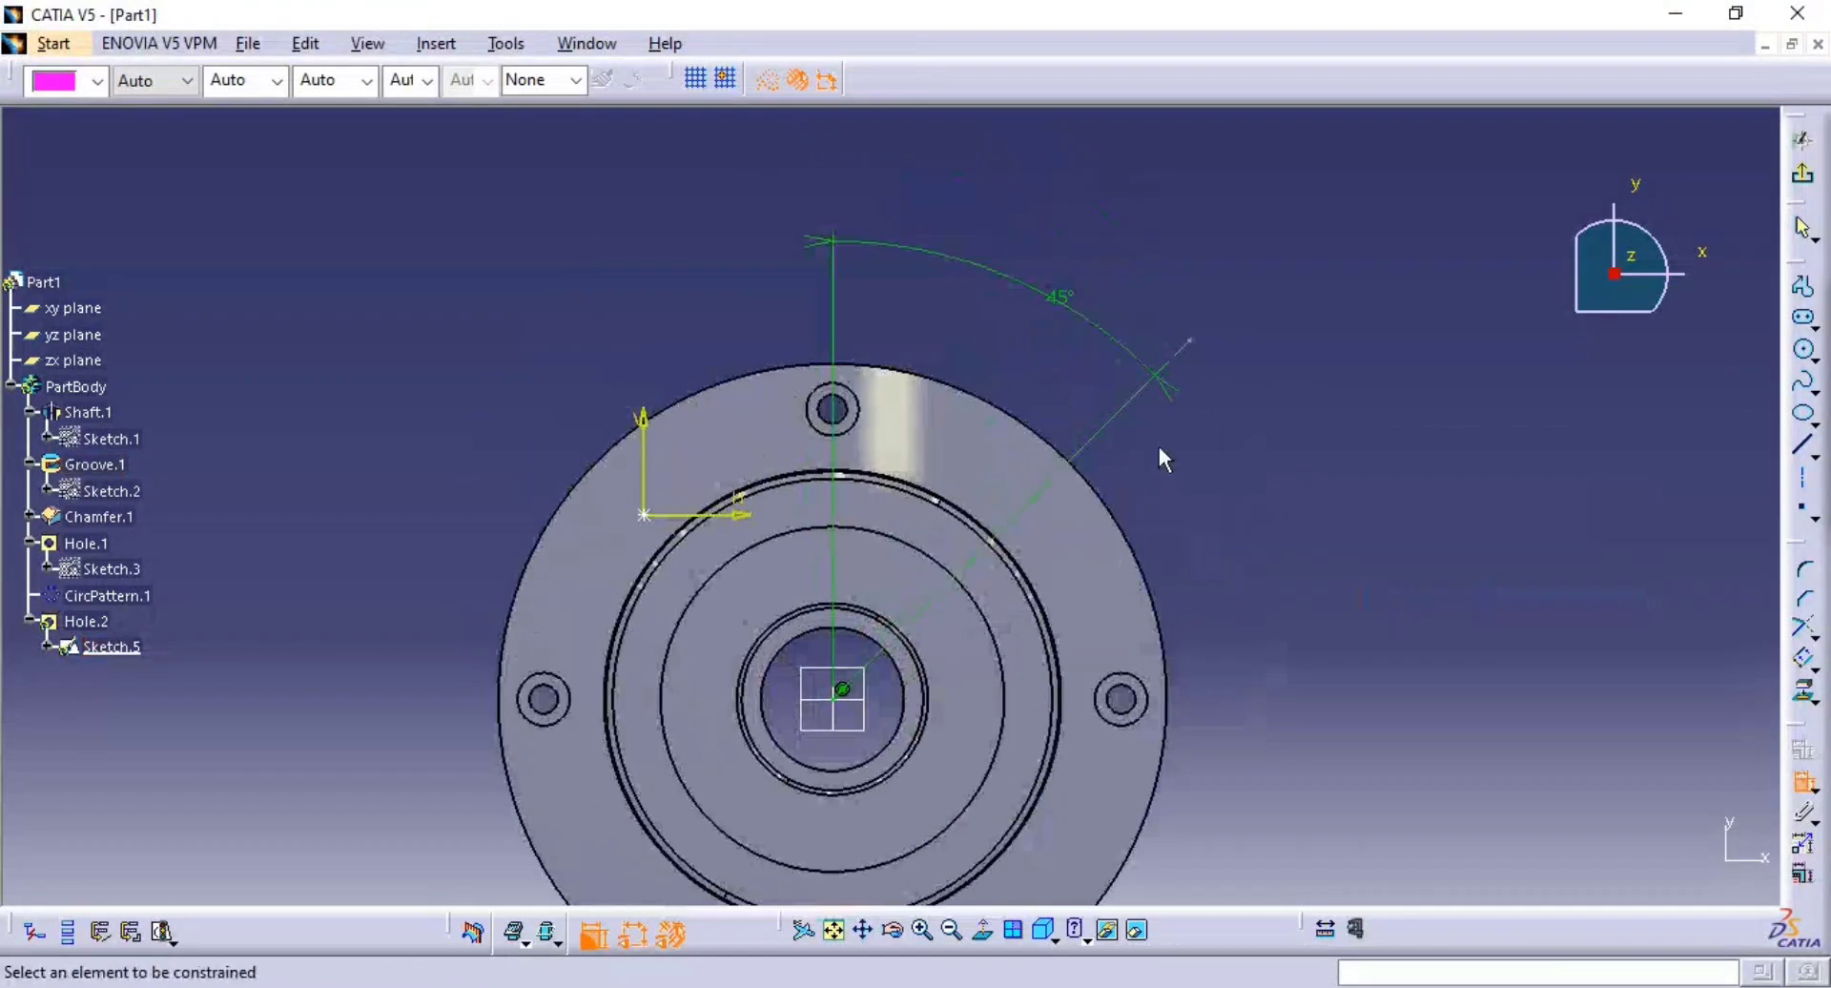
{"action": "left_click", "coordinate": [640, 521]}
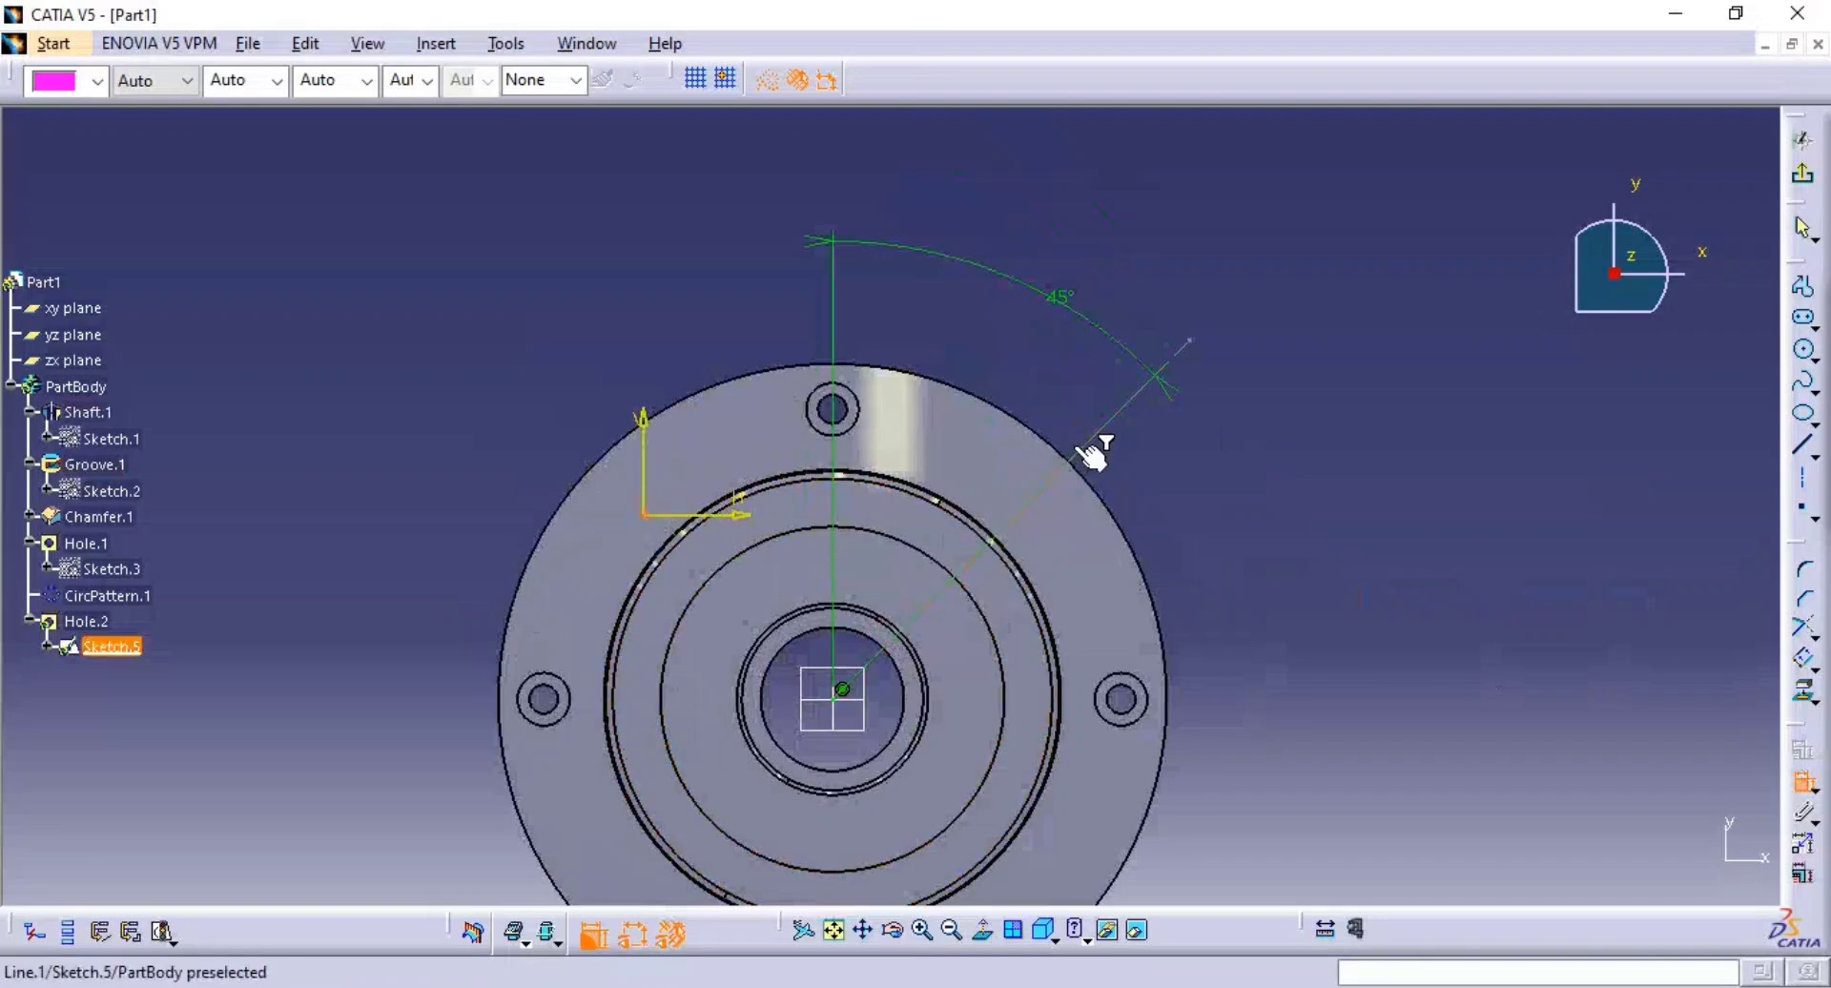
{"action": "key", "text": "Escape"}
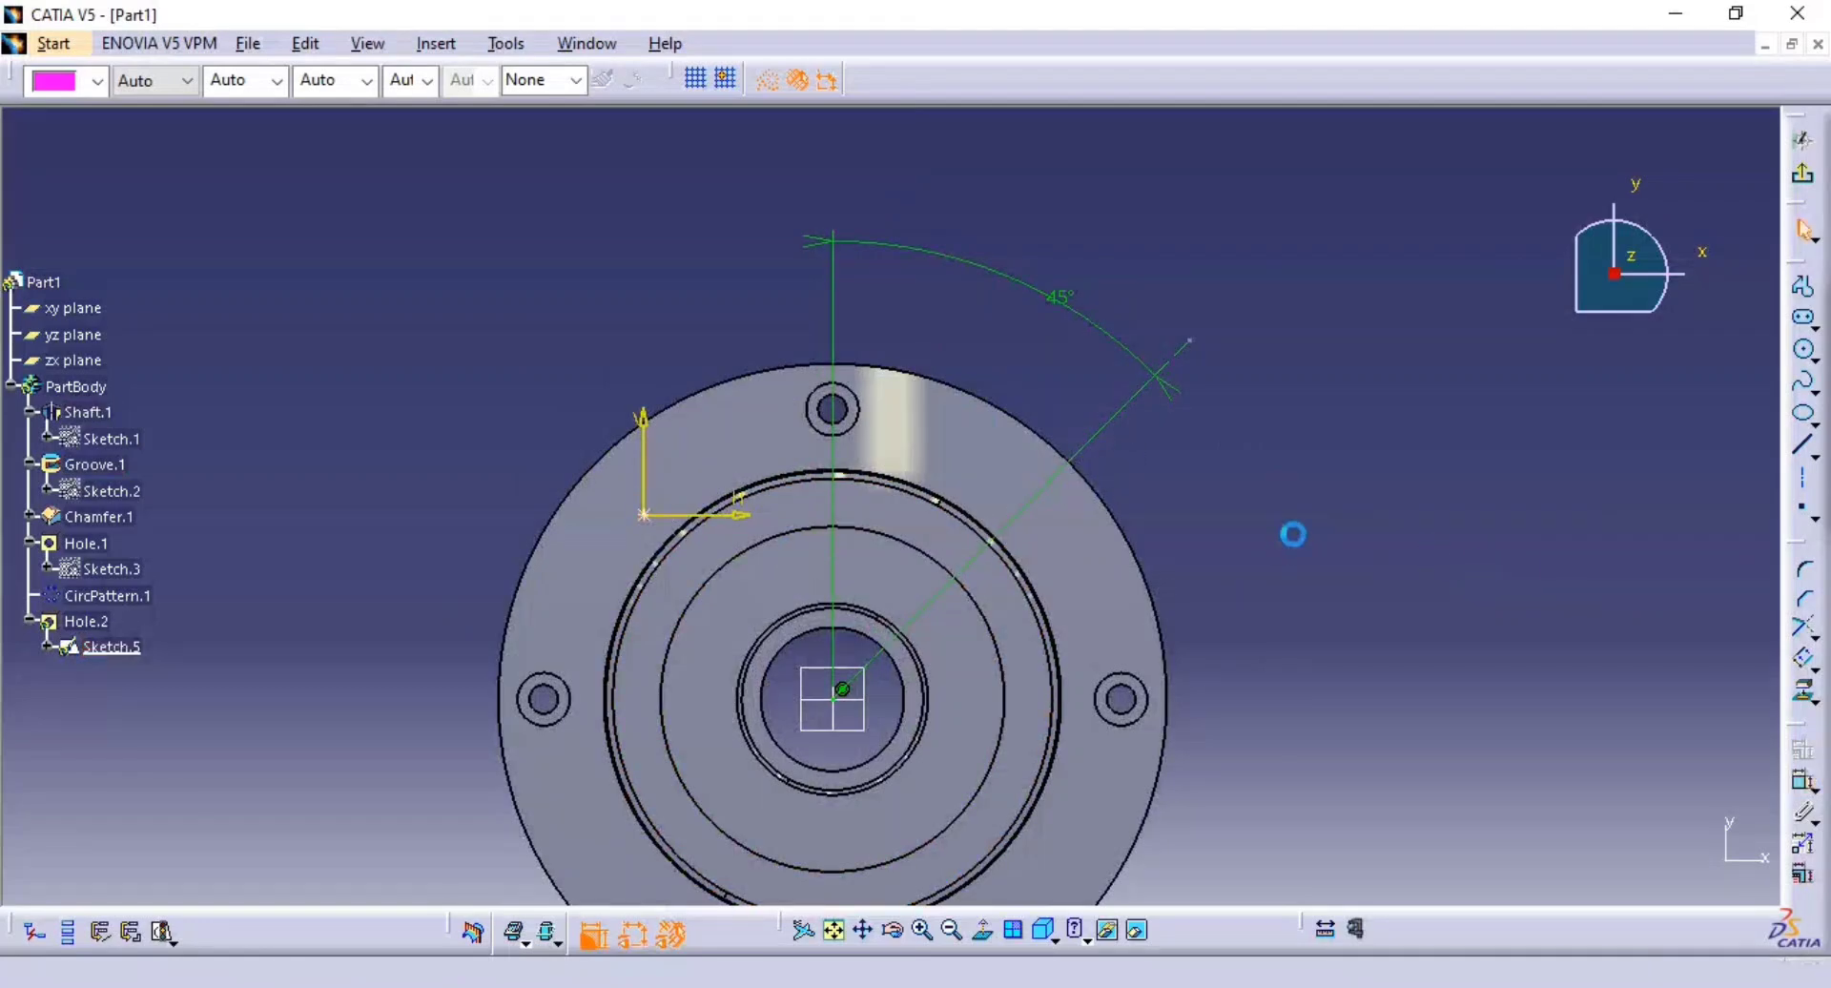
- Draw a construction circle about 114 mm in diameter, centred on the central bore and crossing the slanted axis line
{"action": "middle_click_drag", "start_coordinate": [1449, 578], "coordinate": [1373, 504]}
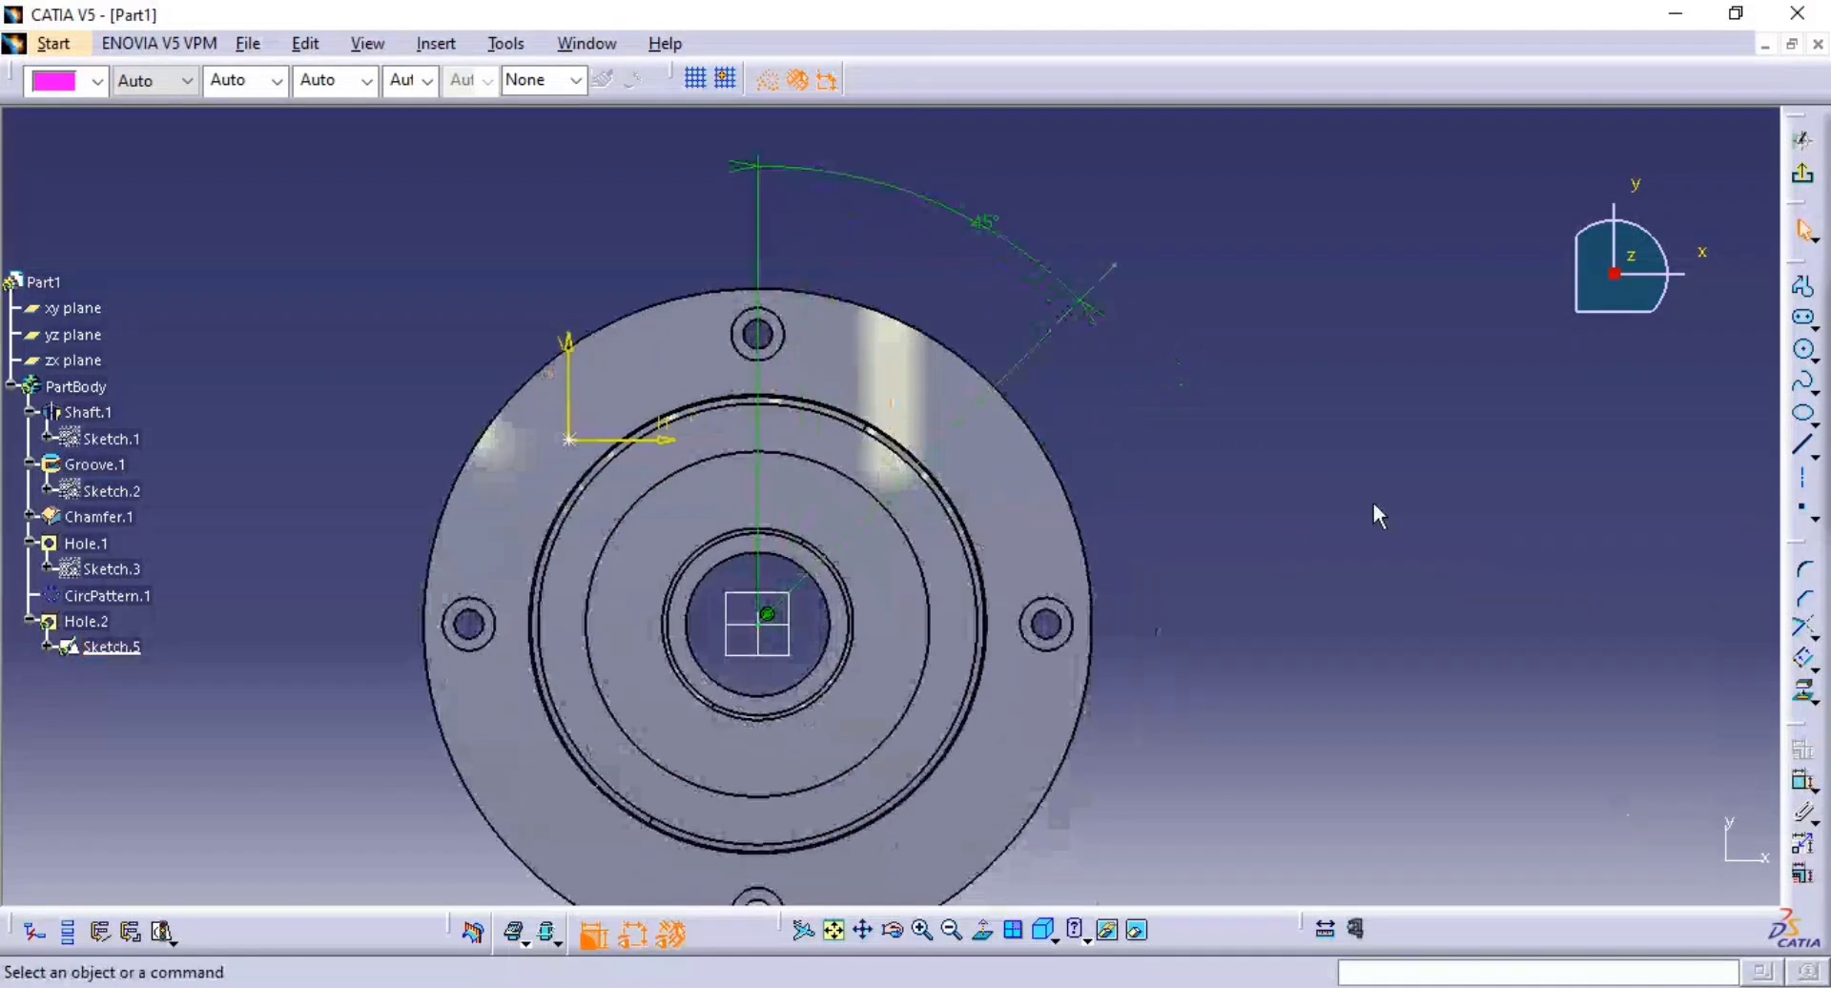
{"action": "left_click", "coordinate": [1802, 353]}
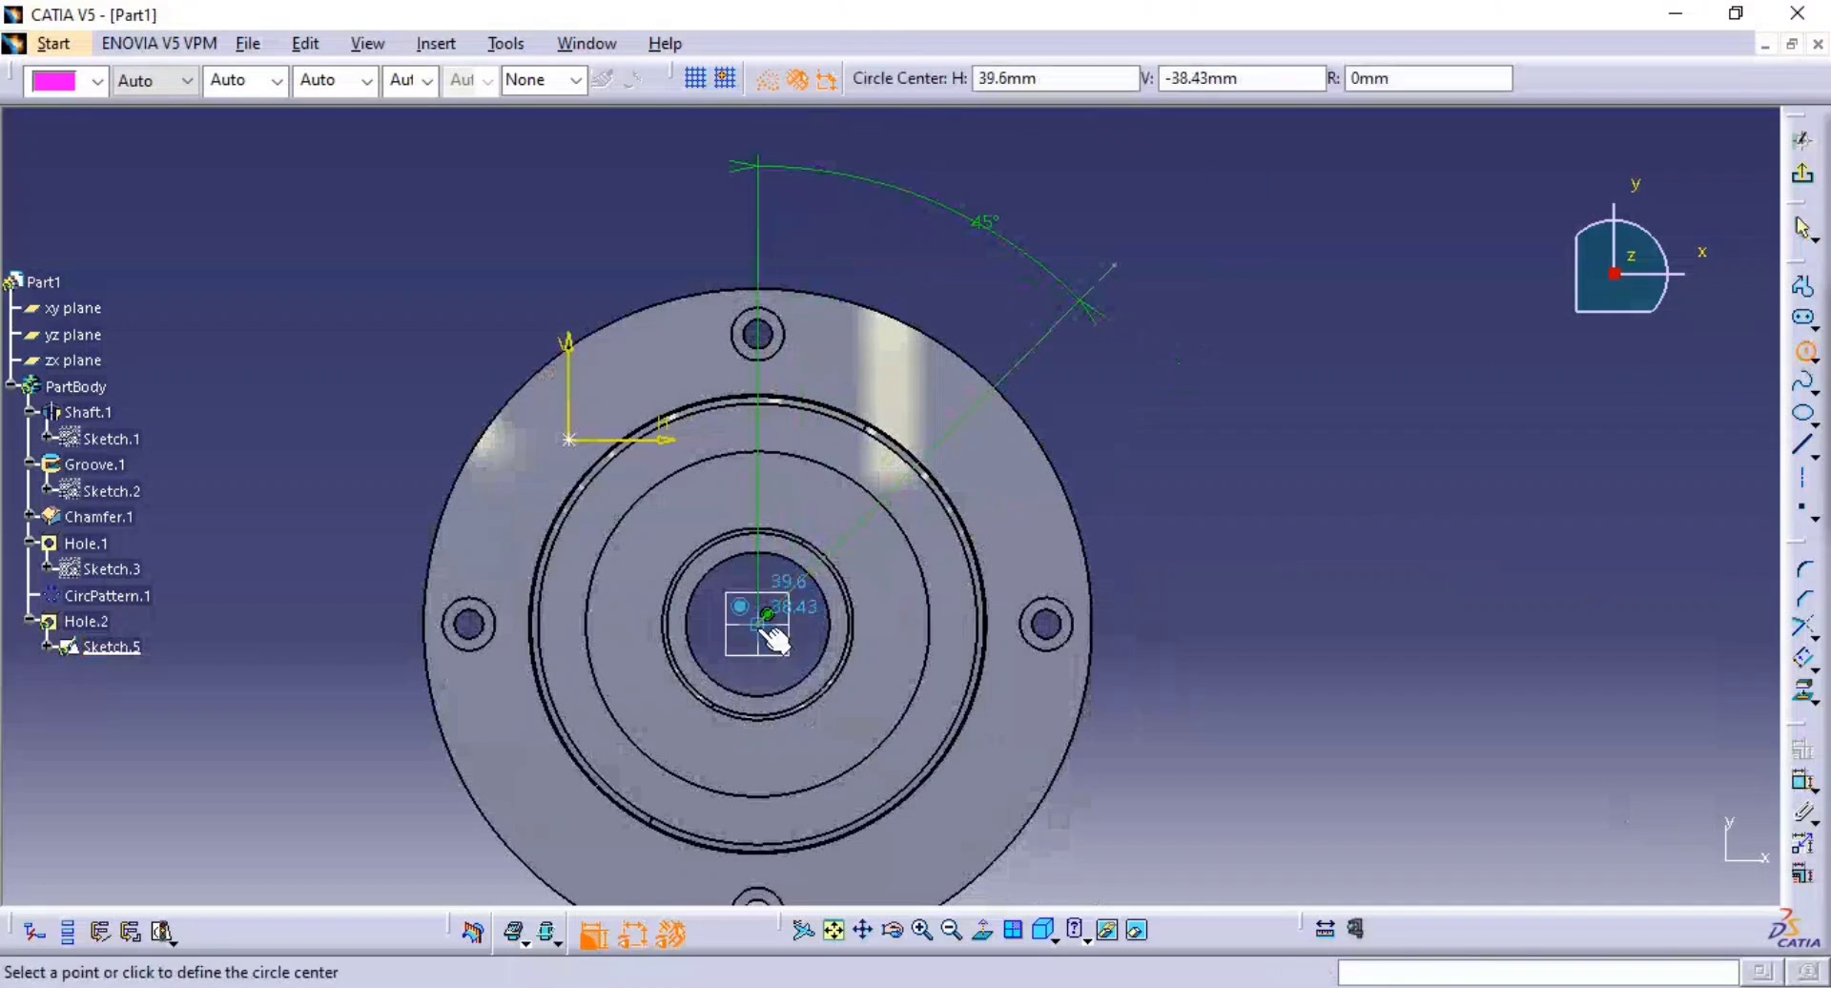
{"action": "left_click", "coordinate": [767, 615]}
{"action": "left_click", "coordinate": [930, 410]}
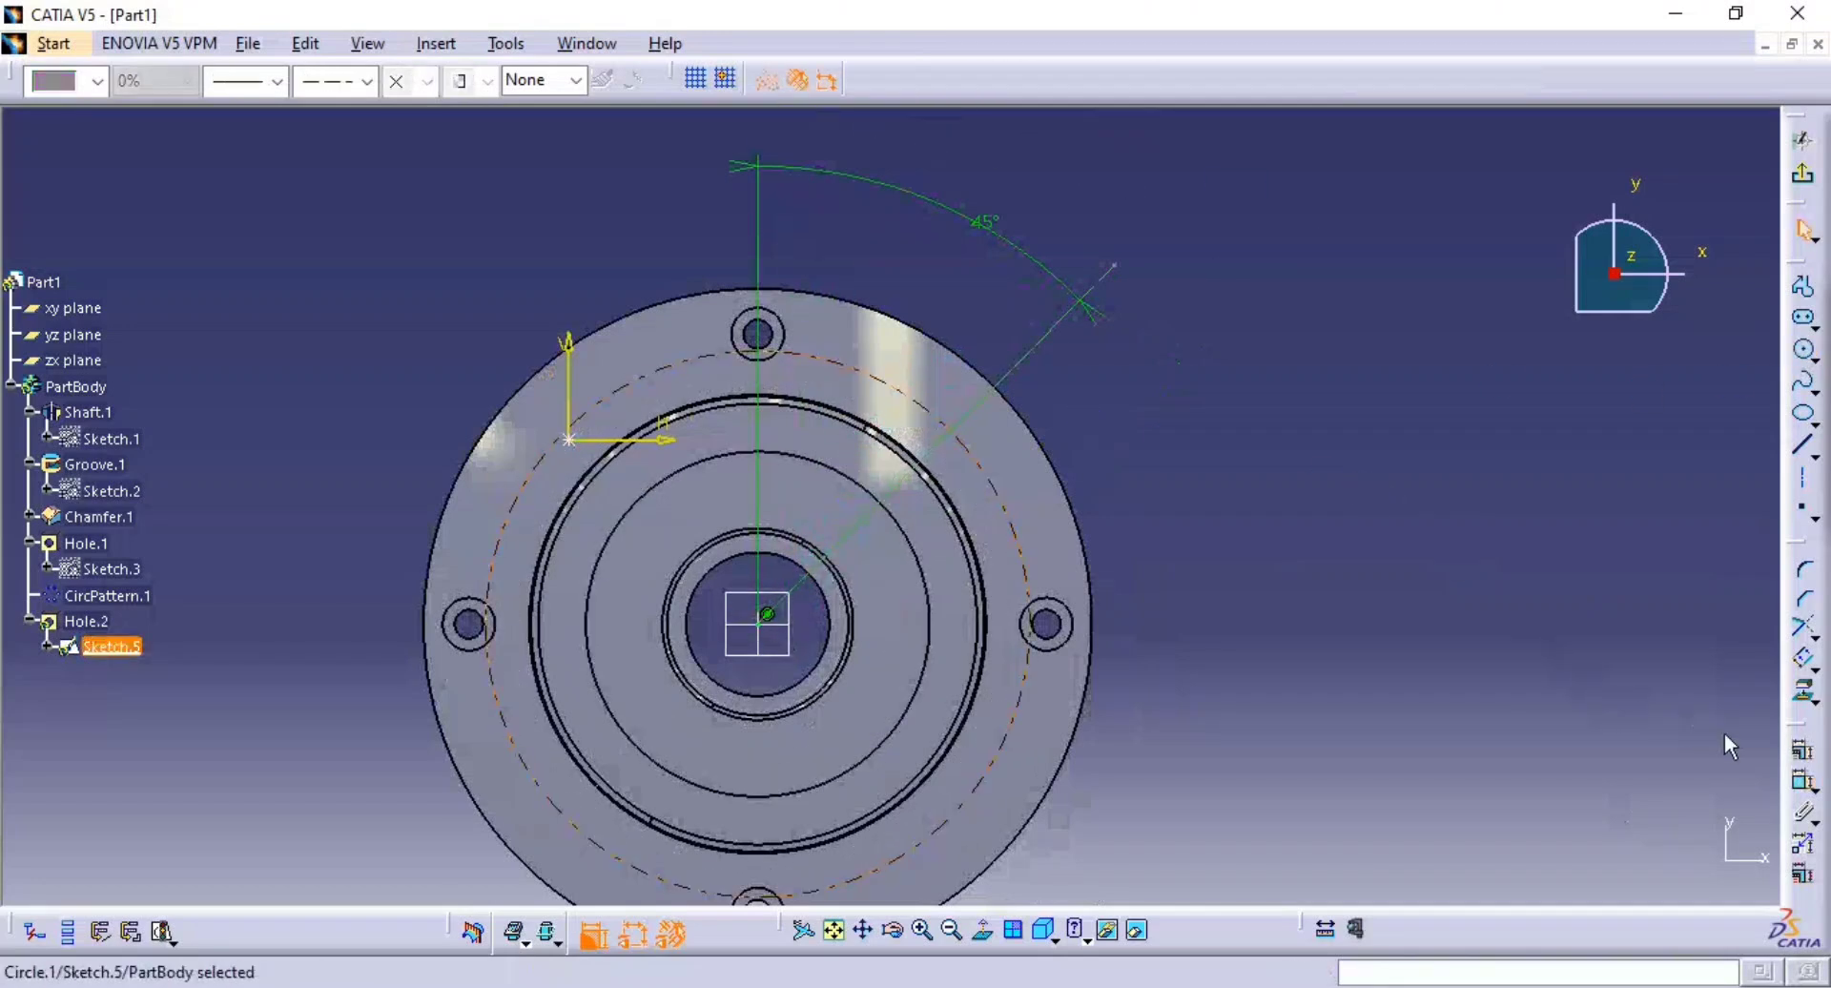
- Dimension the construction circle's diameter and set it to 121 mm
{"action": "left_click", "coordinate": [1803, 749]}
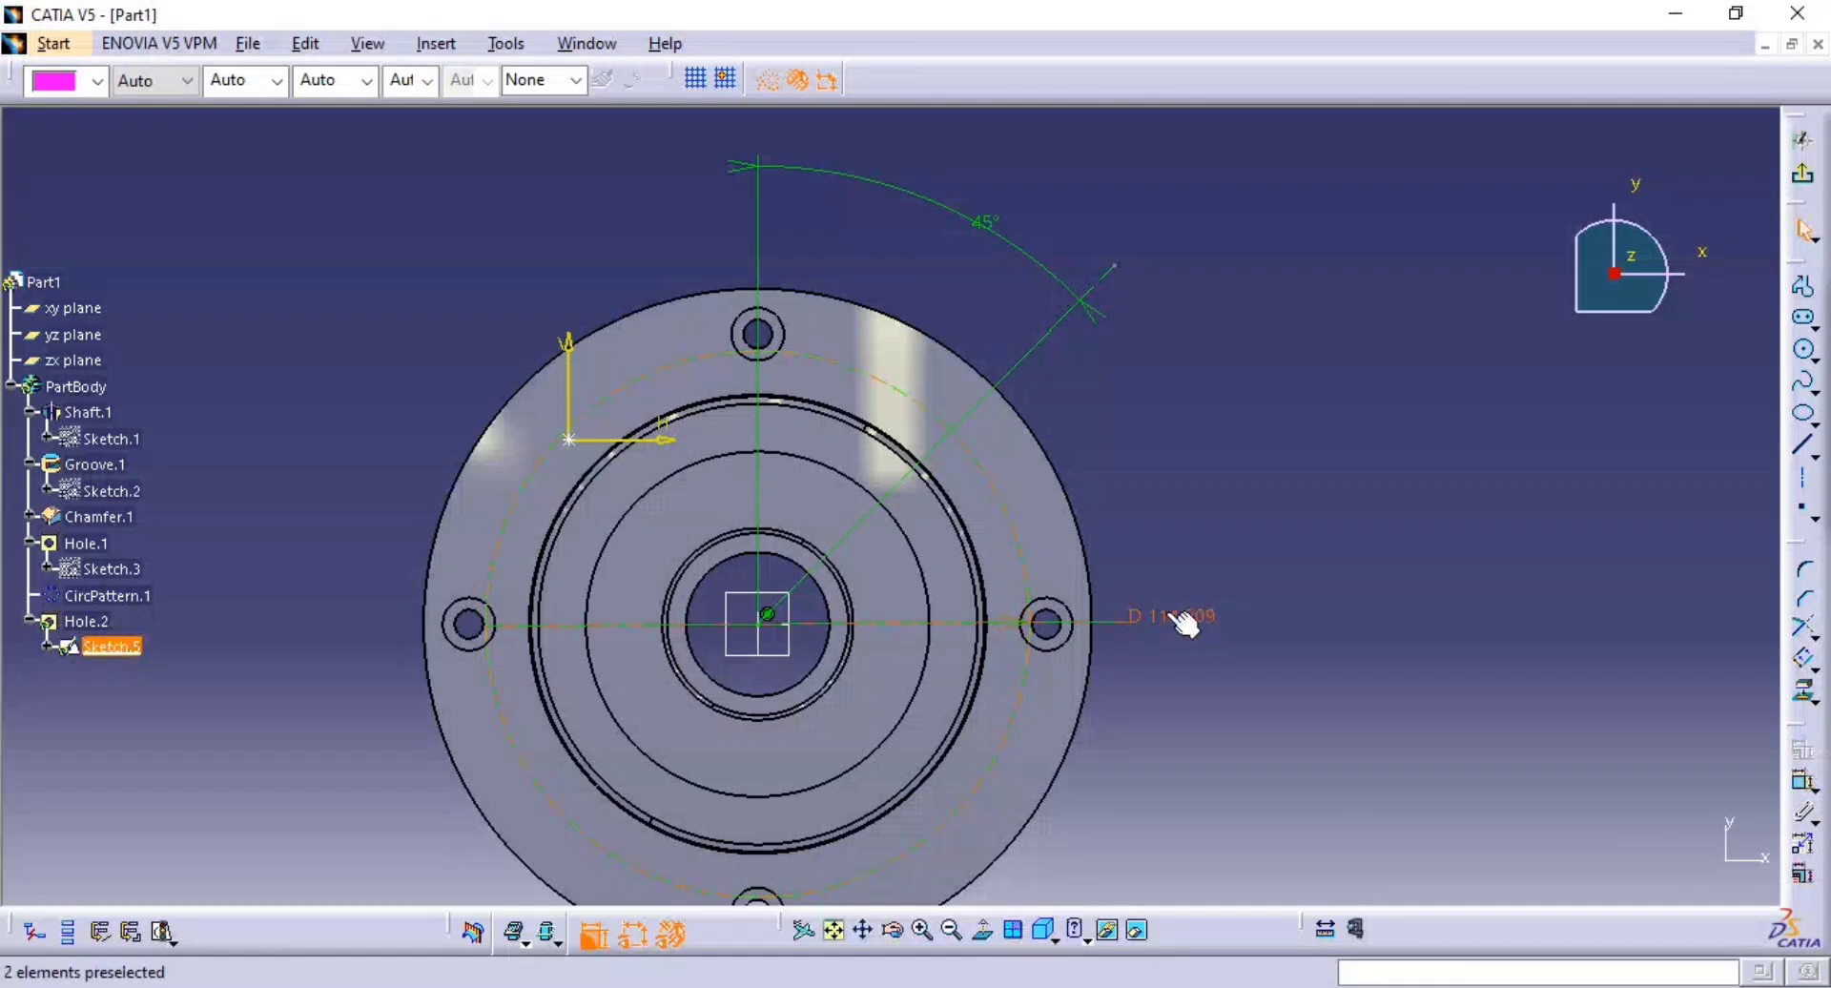
{"action": "left_click", "coordinate": [1185, 625]}
{"action": "double_click", "coordinate": [1171, 615]}
{"action": "type", "text": "121"}
{"action": "key", "text": "Return"}
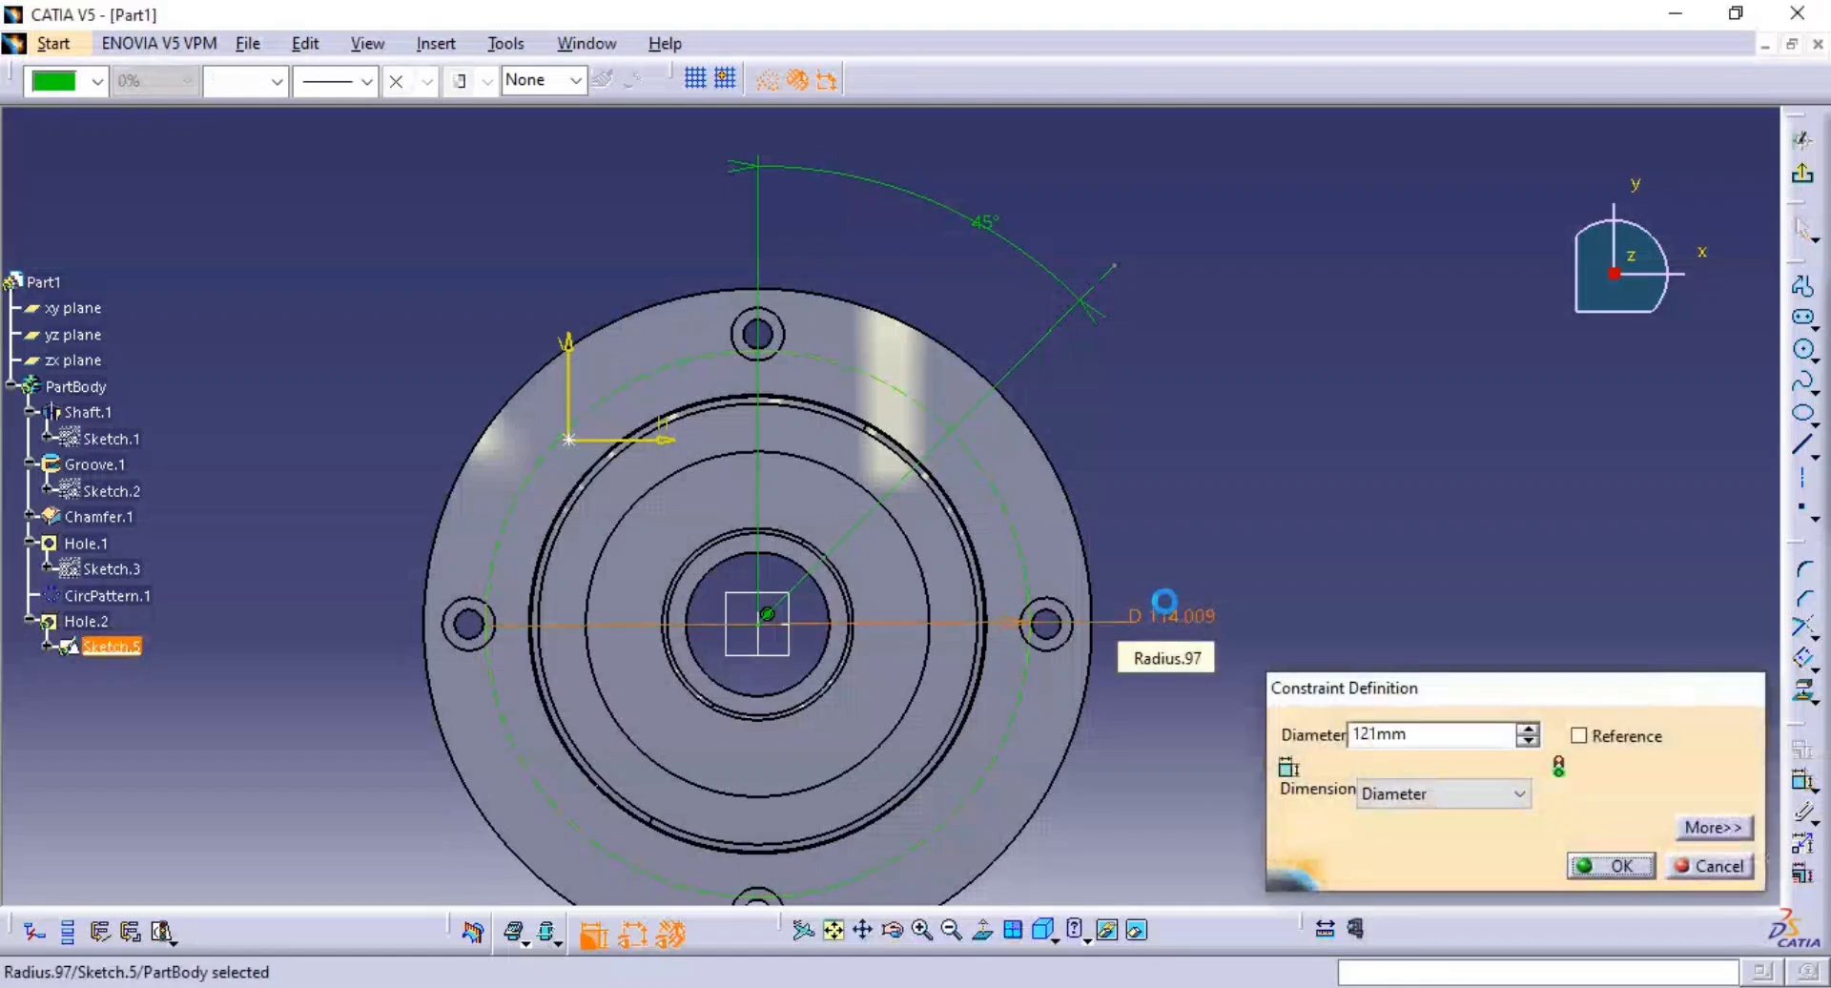
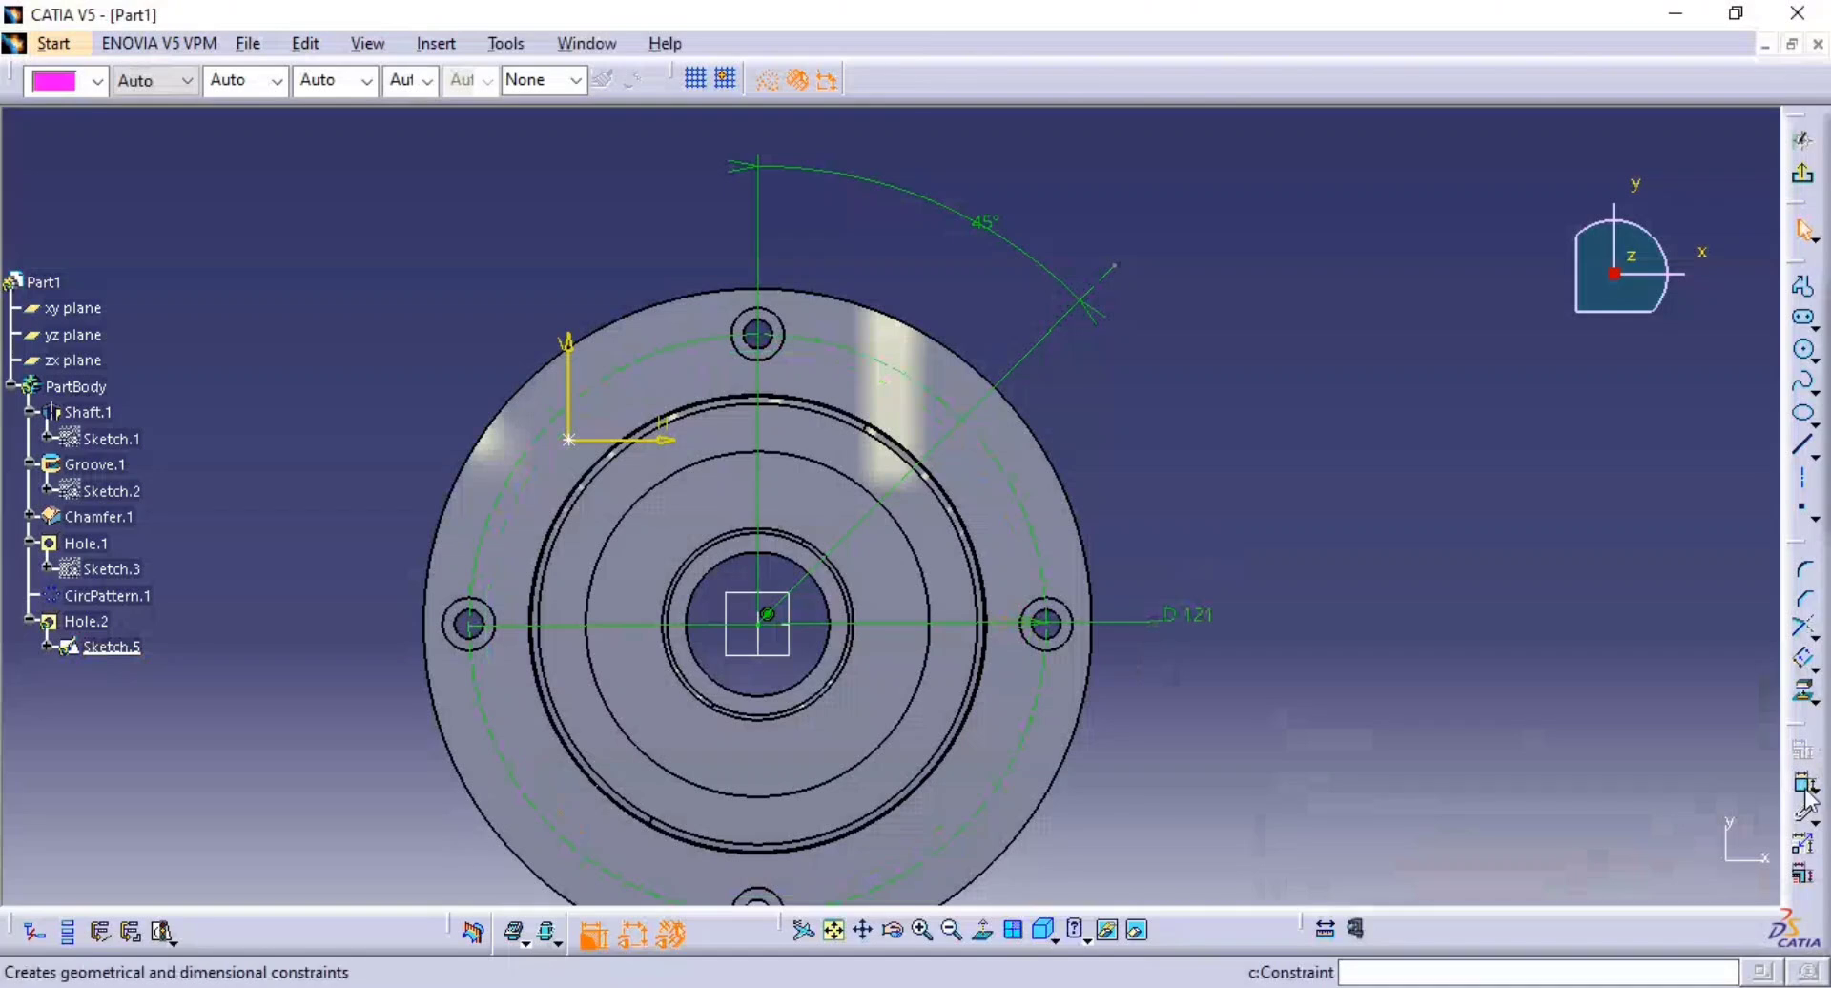
- Constrain the hole's centre point onto the 121 mm circle and the 45° axis line, and exit the sketch
{"action": "left_click", "coordinate": [568, 442]}
{"action": "right_click", "coordinate": [546, 279]}
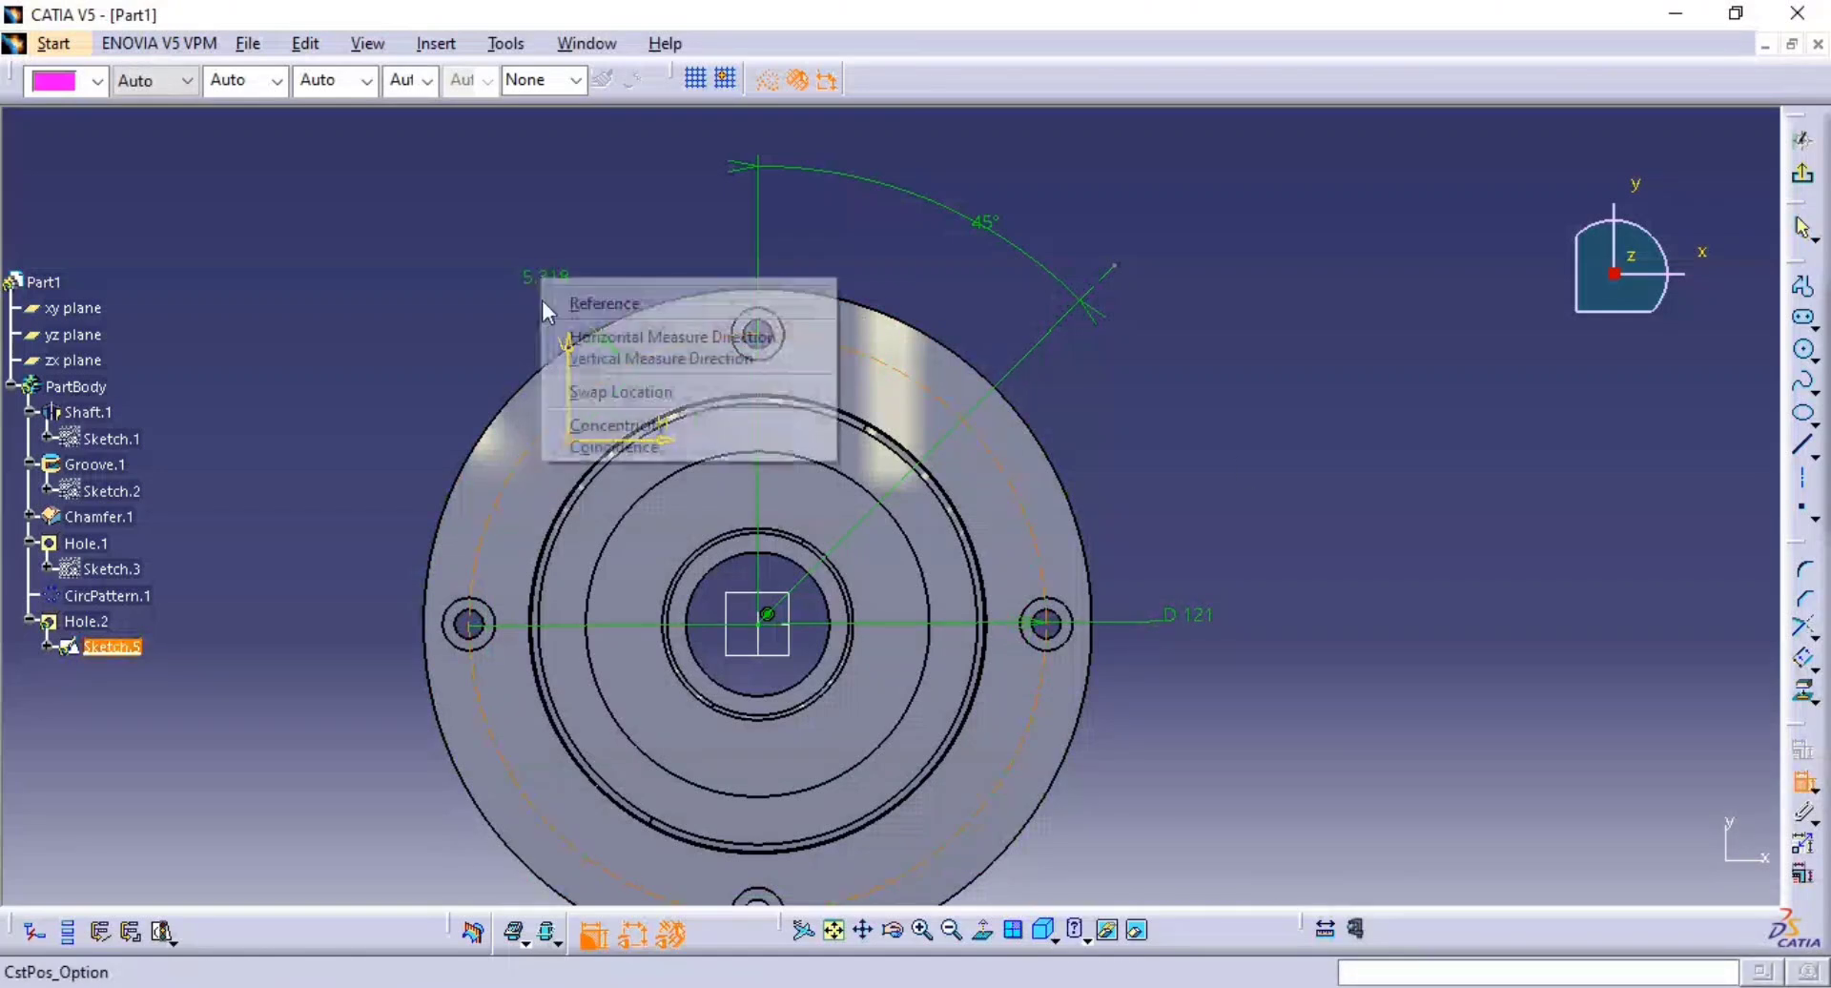
{"action": "left_click", "coordinate": [714, 421]}
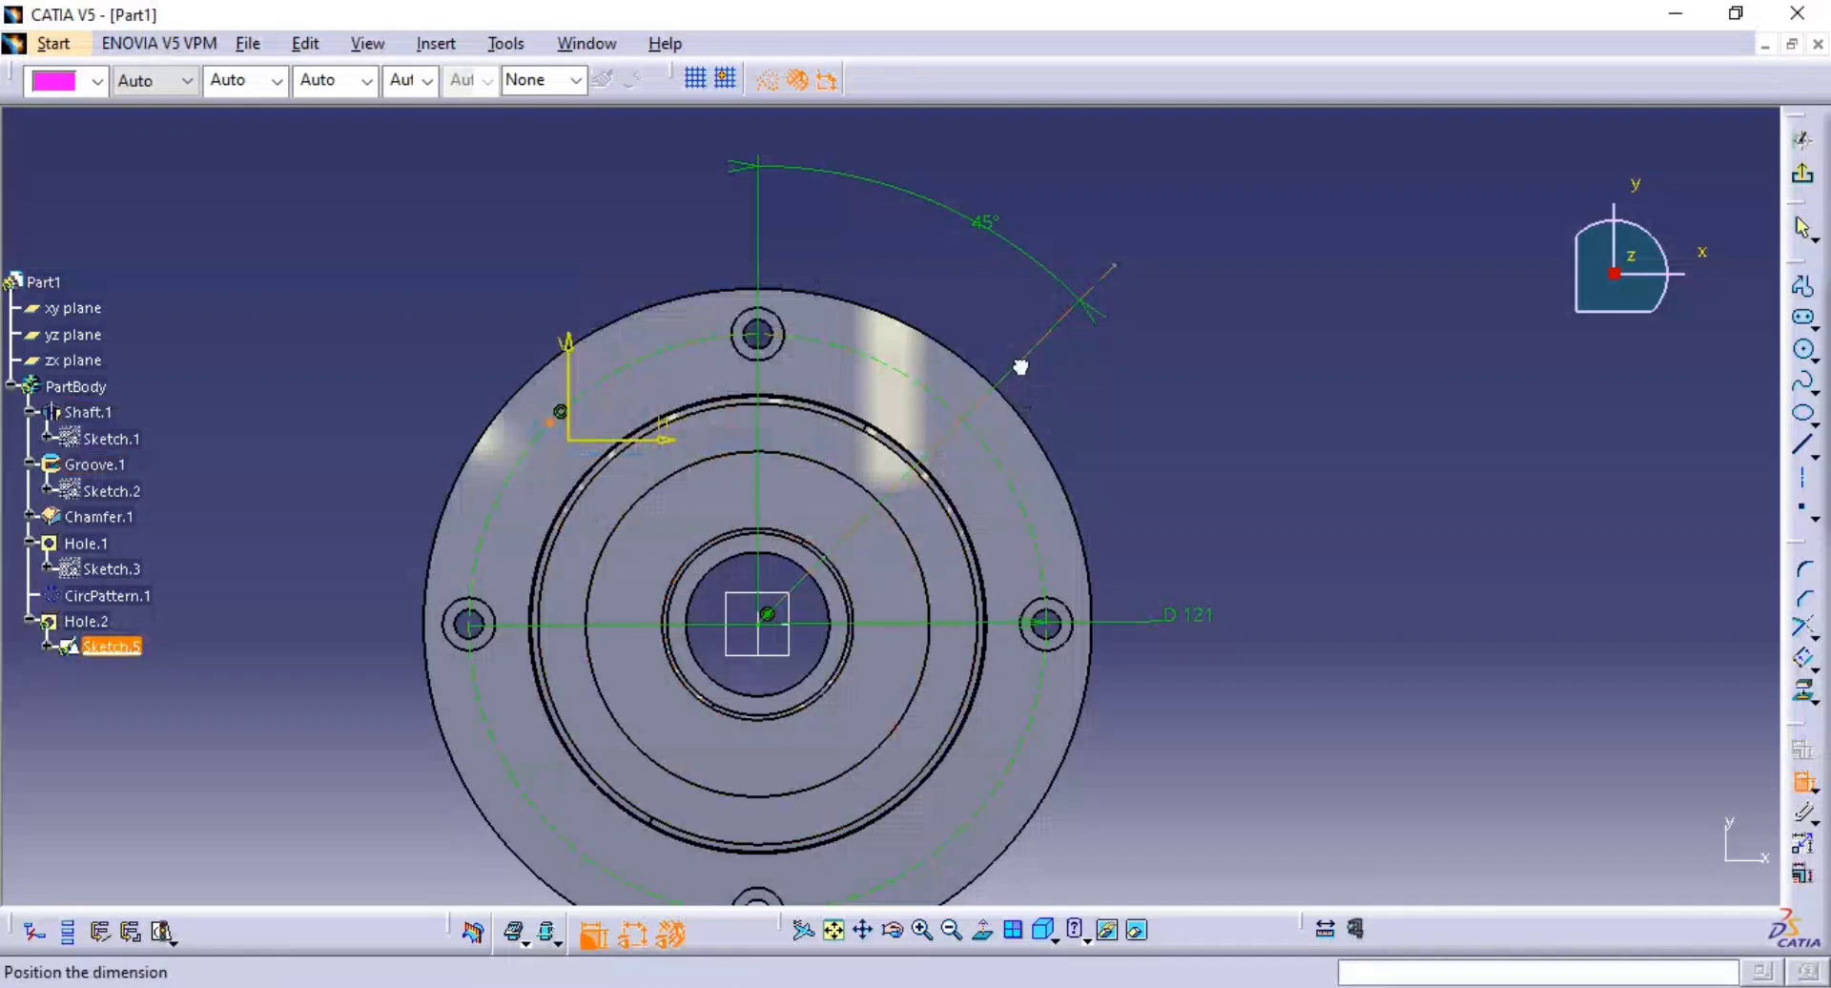
{"action": "right_click", "coordinate": [980, 323]}
{"action": "left_click", "coordinate": [1038, 421]}
{"action": "middle_click_drag", "start_coordinate": [1049, 421], "coordinate": [1135, 485]}
{"action": "middle_click_drag", "start_coordinate": [1135, 484], "coordinate": [1116, 330]}
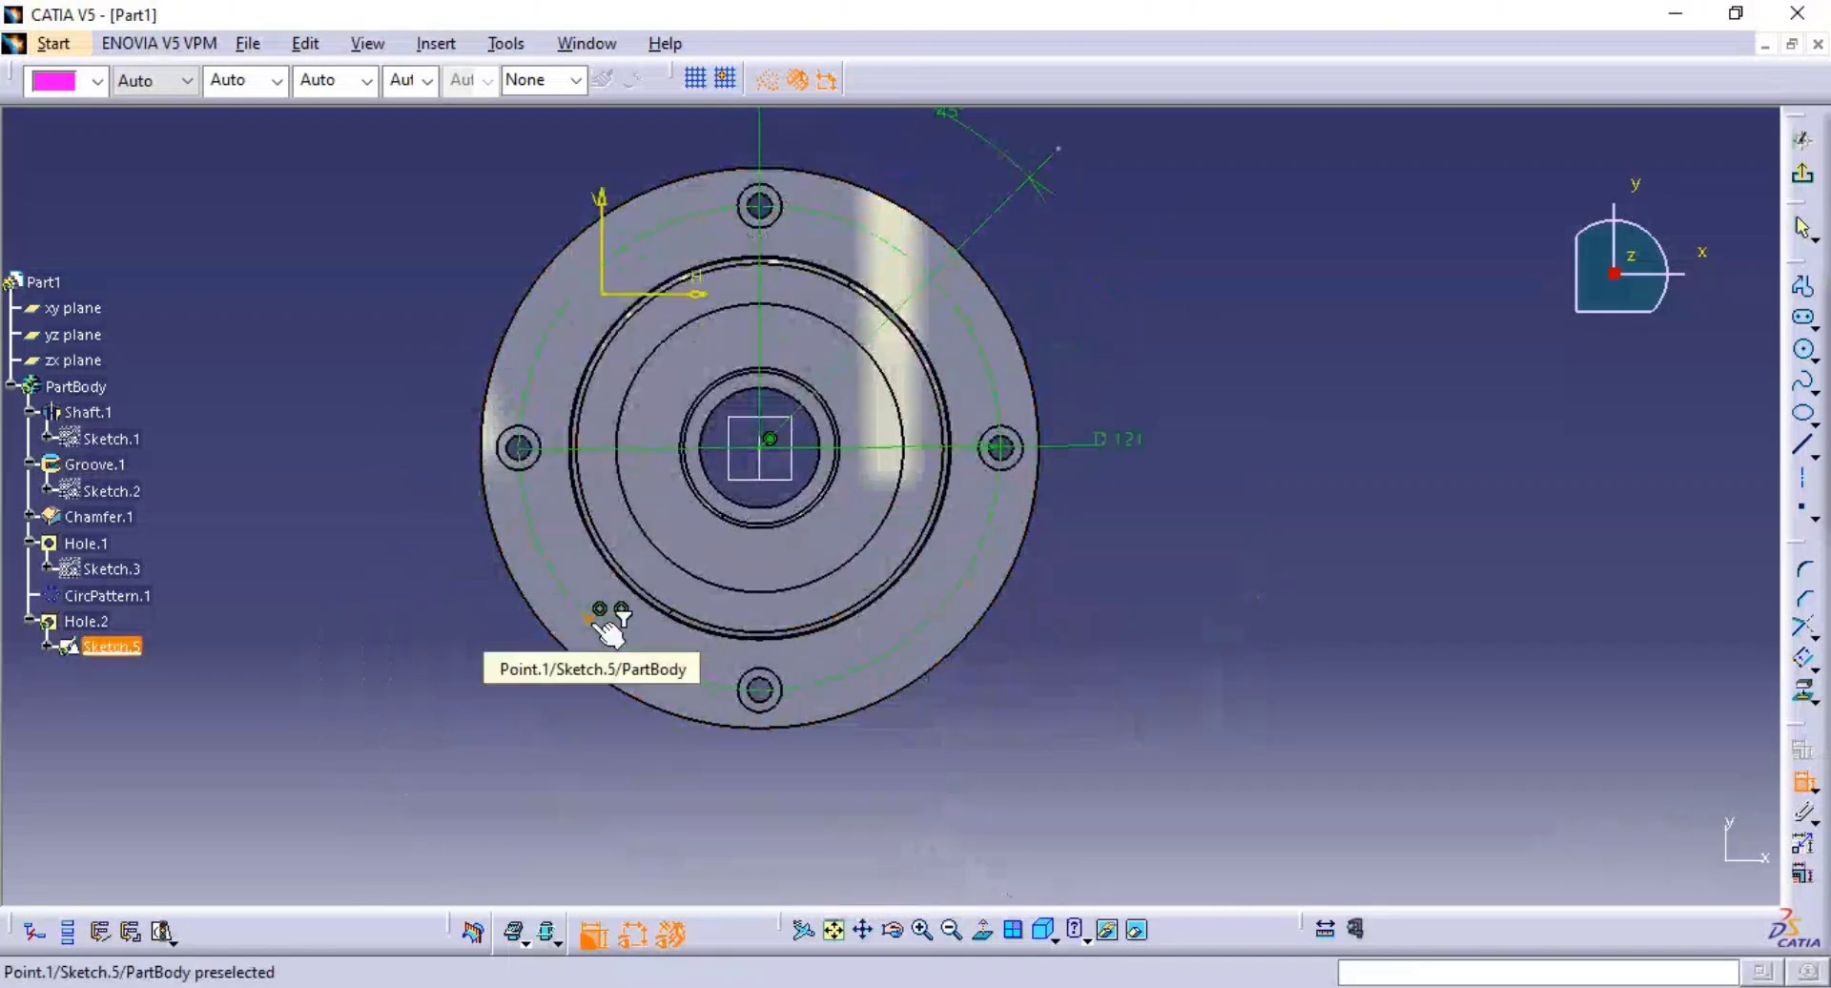
{"action": "middle_click_drag", "start_coordinate": [1355, 447], "coordinate": [1283, 648]}
{"action": "left_click", "coordinate": [1803, 140]}
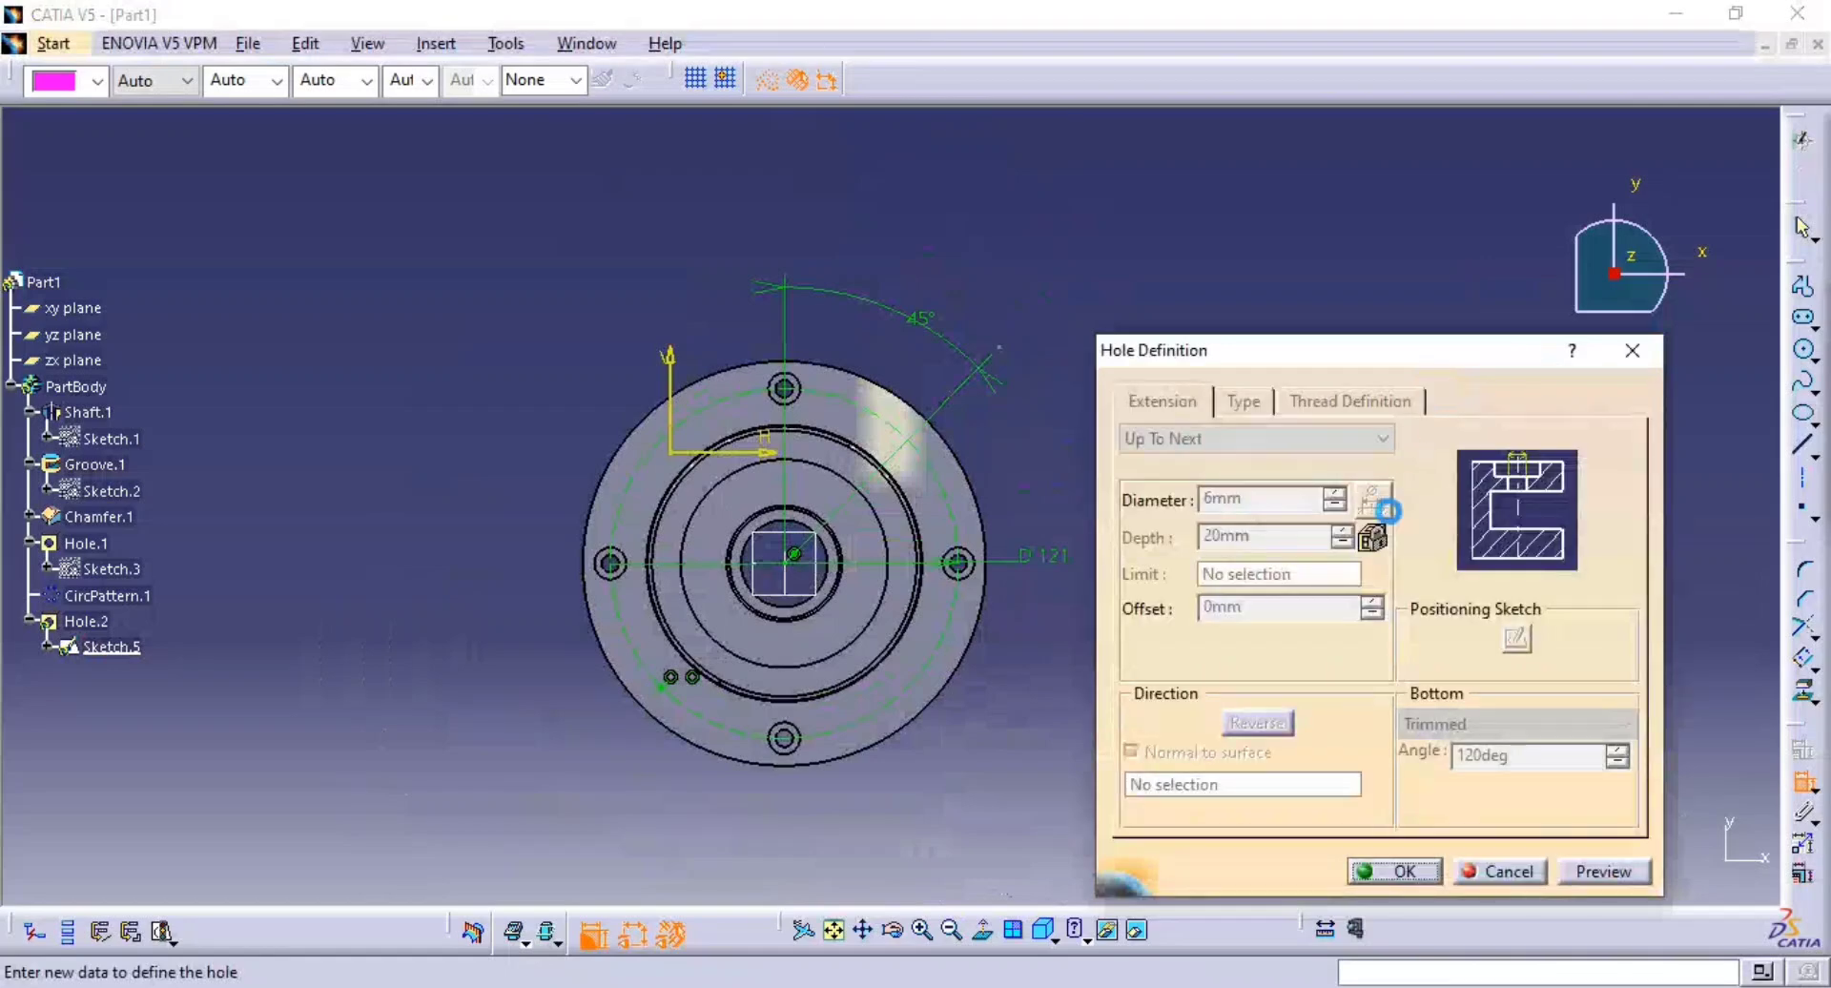
- Make the new flange hole threaded as Metric Thick Pitch M6 and create it
{"action": "middle_click_drag", "start_coordinate": [873, 687], "coordinate": [864, 611]}
{"action": "left_click", "coordinate": [1350, 400]}
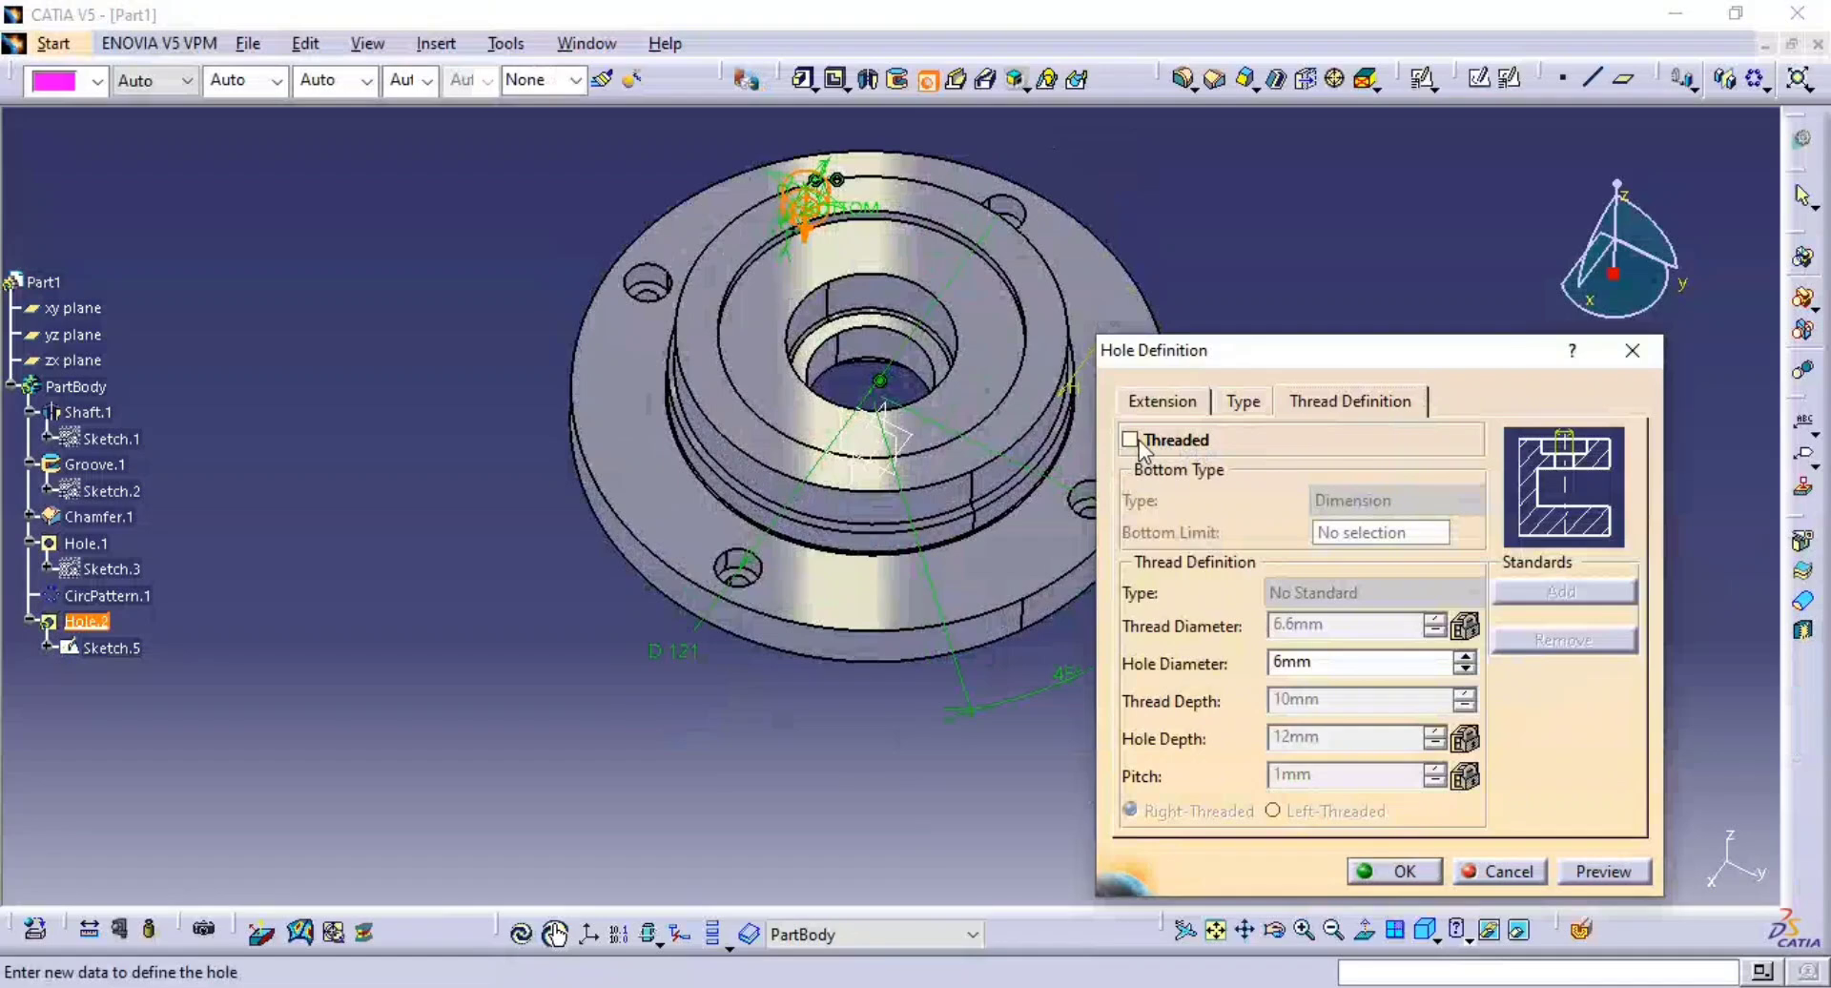
{"action": "left_click", "coordinate": [1135, 439]}
{"action": "left_click", "coordinate": [1377, 593]}
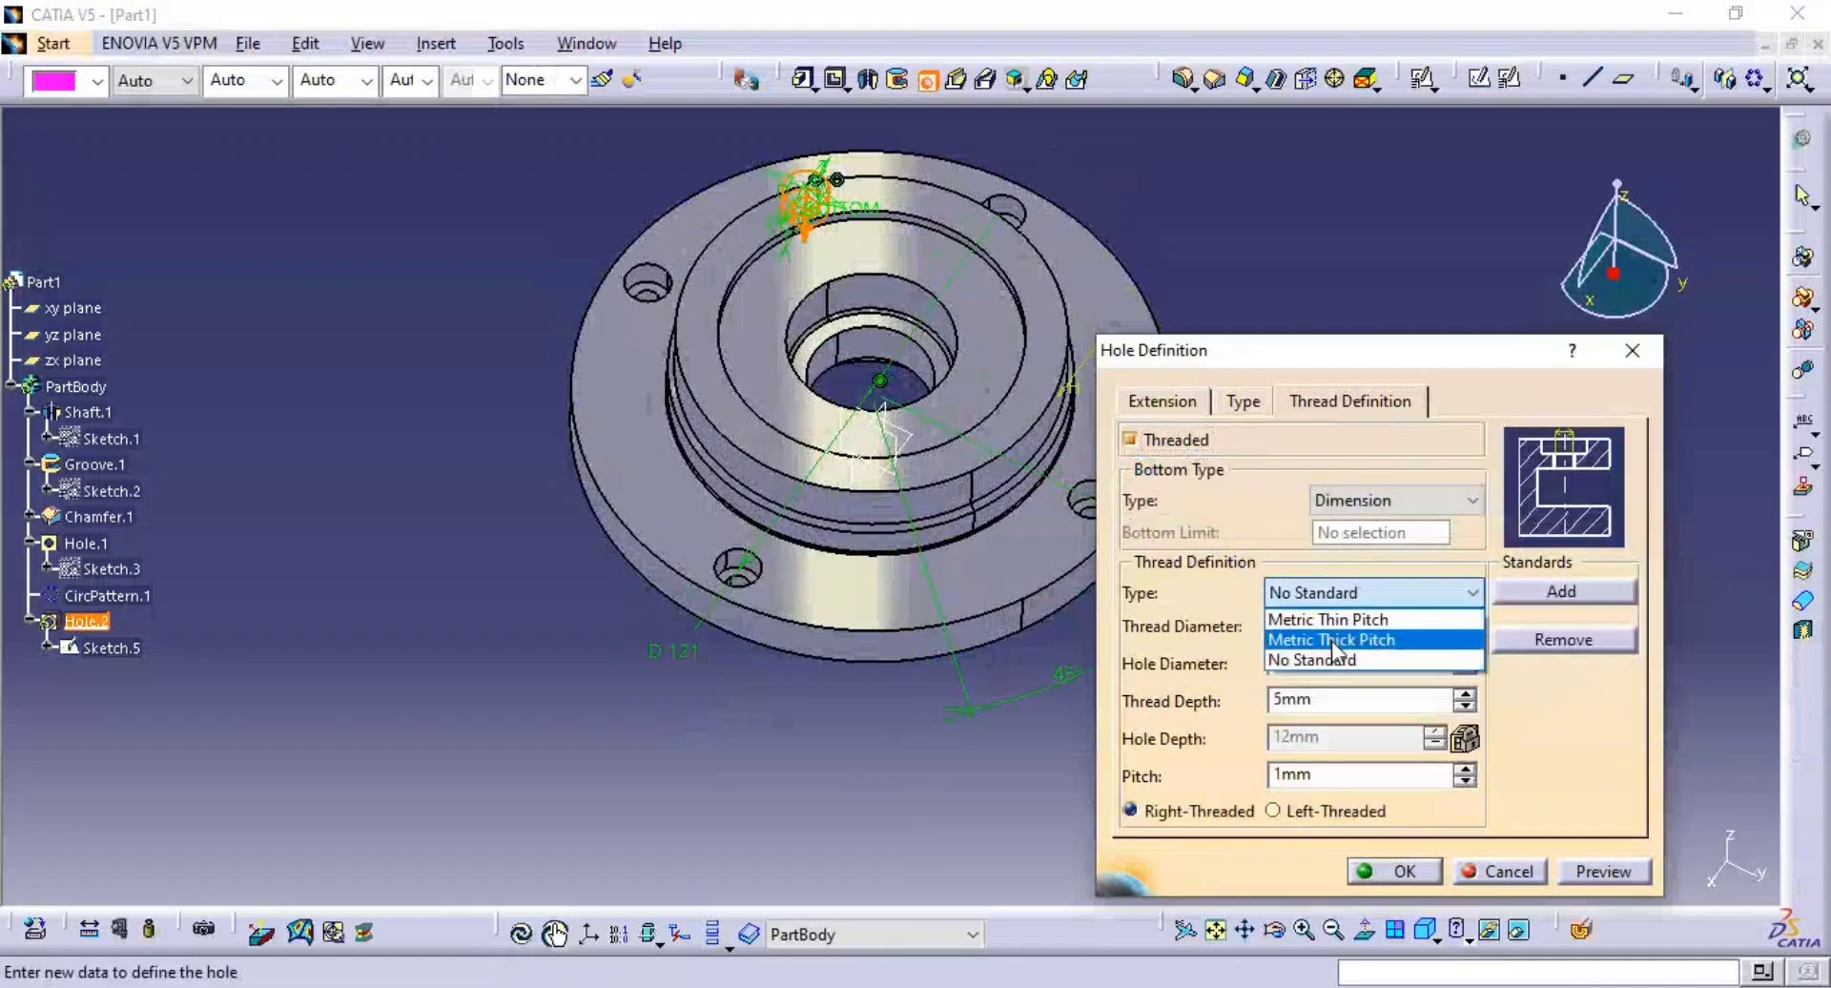
{"action": "left_click", "coordinate": [1336, 643]}
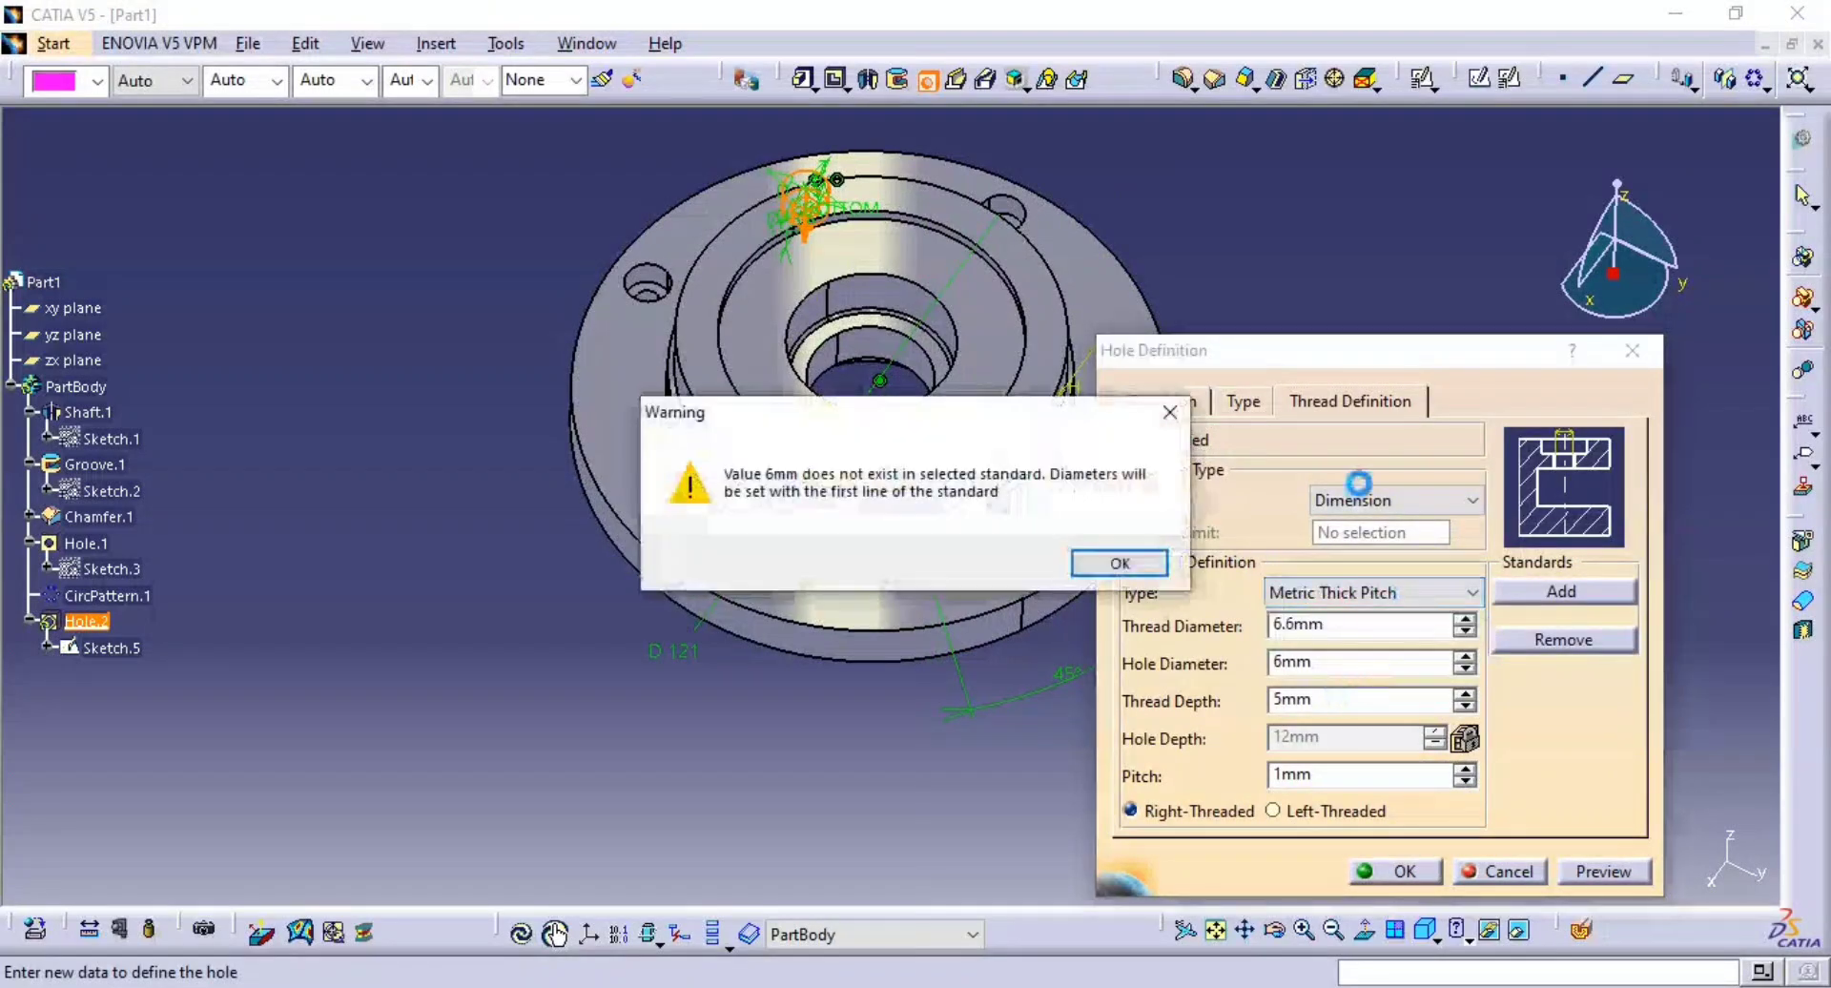
{"action": "left_click", "coordinate": [1107, 561]}
{"action": "left_click", "coordinate": [1454, 626]}
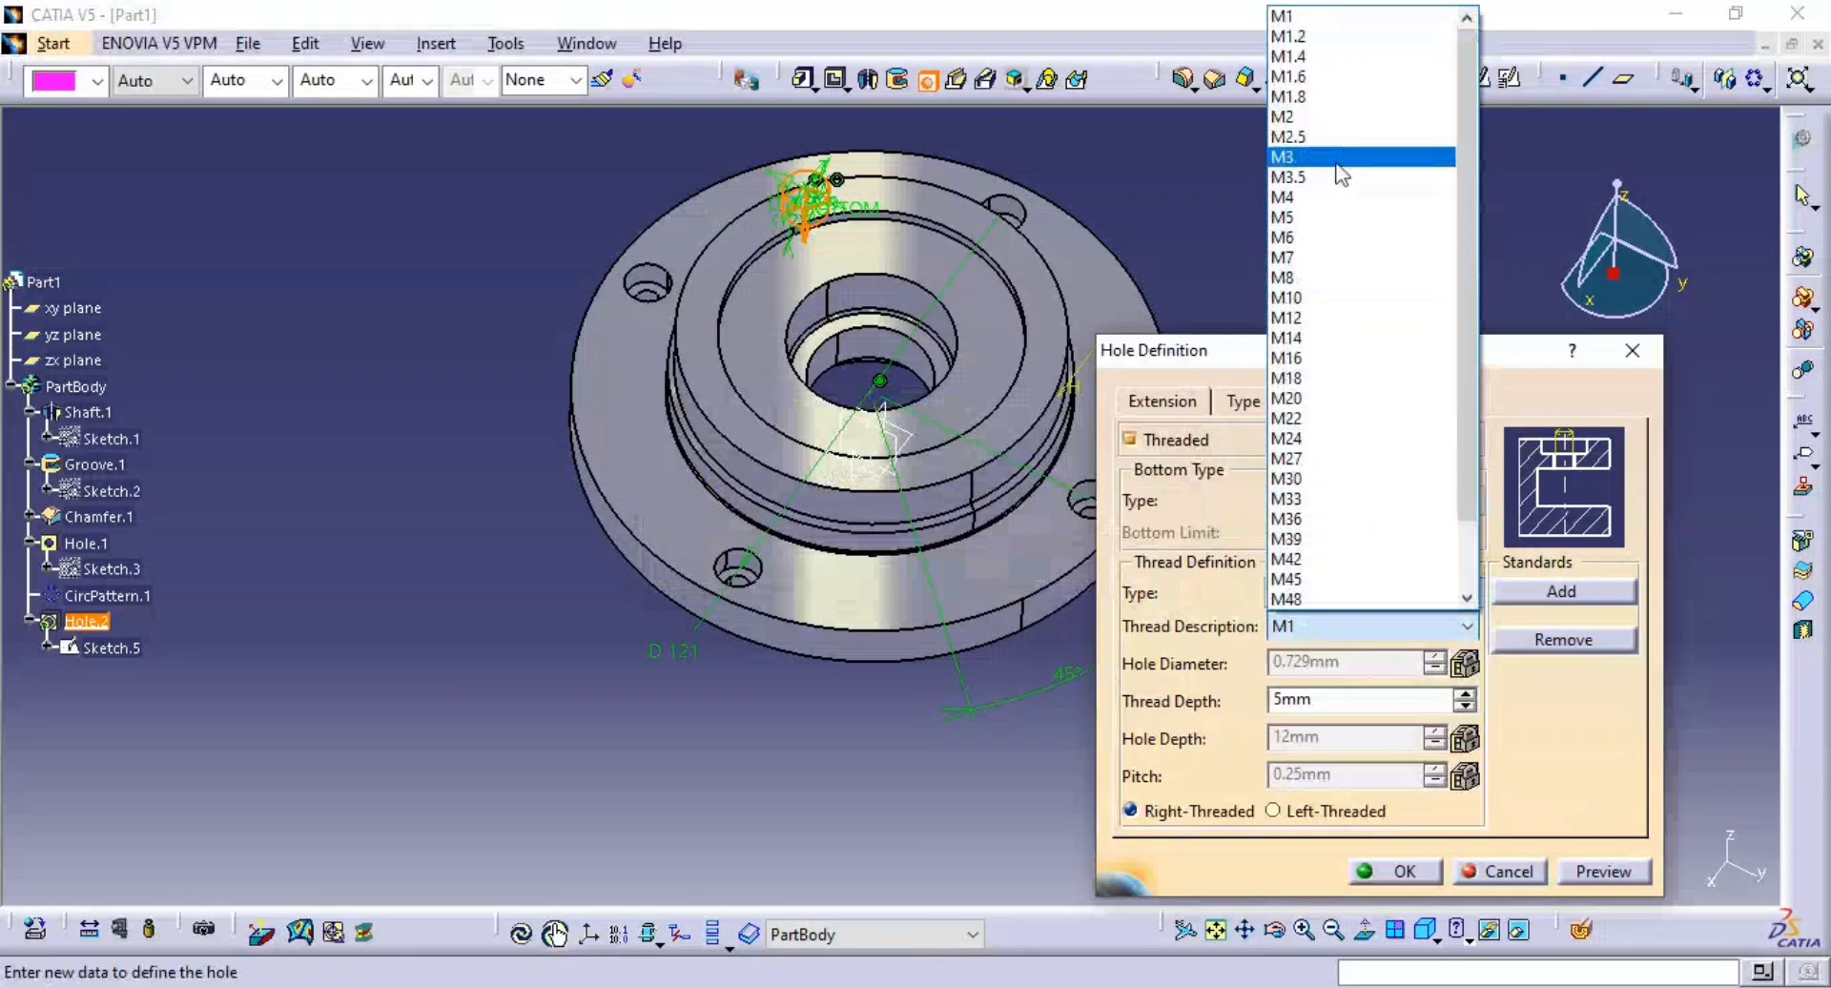
{"action": "left_click", "coordinate": [1350, 238]}
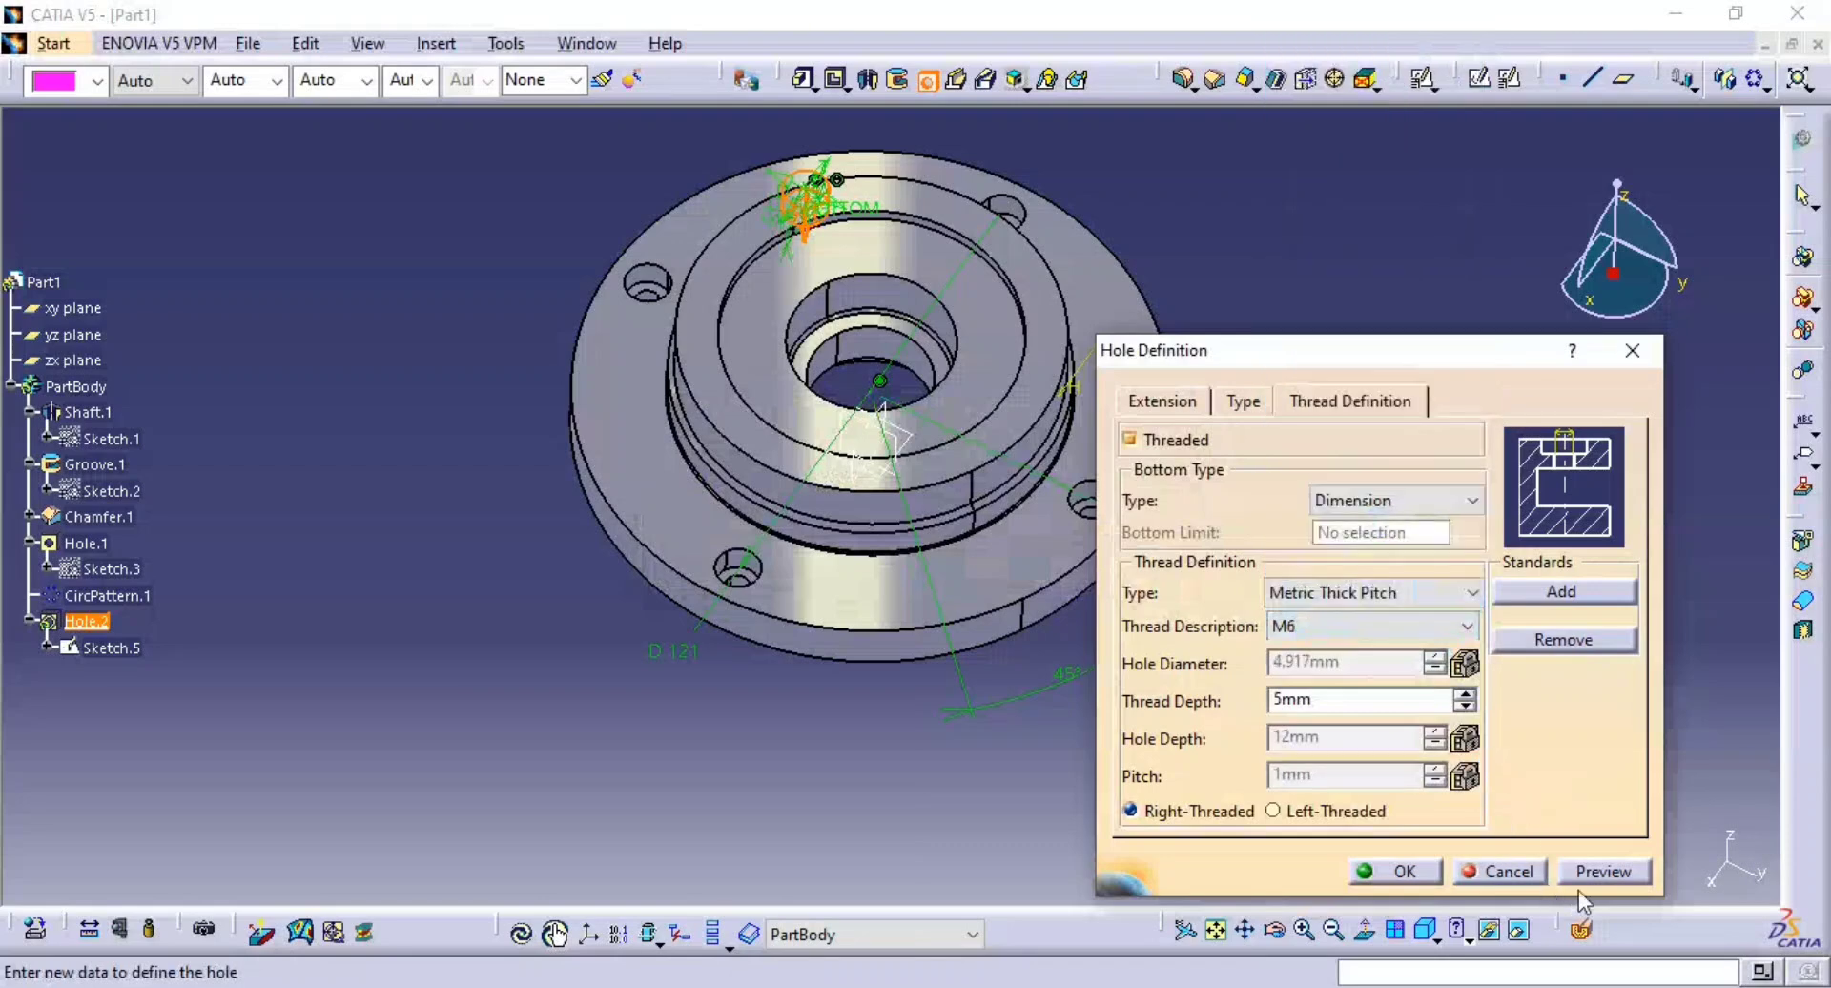
{"action": "left_click", "coordinate": [1609, 871]}
{"action": "left_click", "coordinate": [1367, 865]}
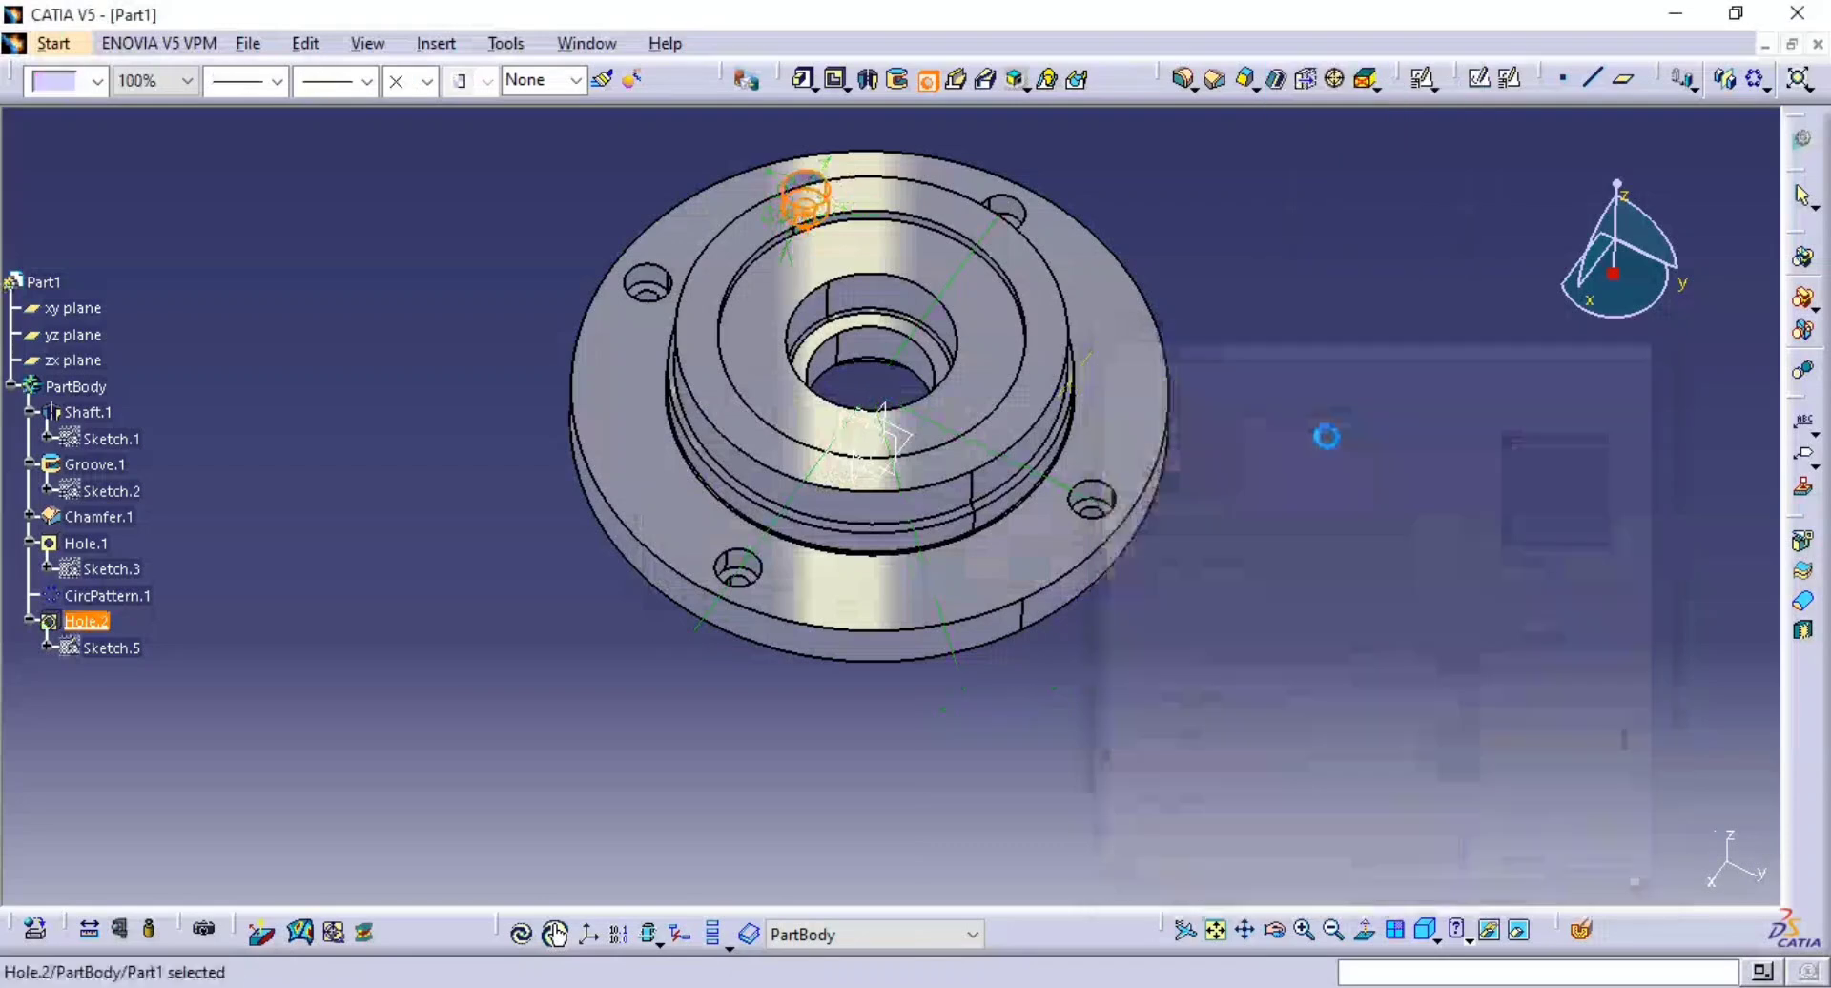
{"action": "left_click", "coordinate": [1304, 335]}
- Change the M6 flange hole's type from Counterbored to Simple
{"action": "middle_click_drag", "start_coordinate": [1304, 335], "coordinate": [1322, 430]}
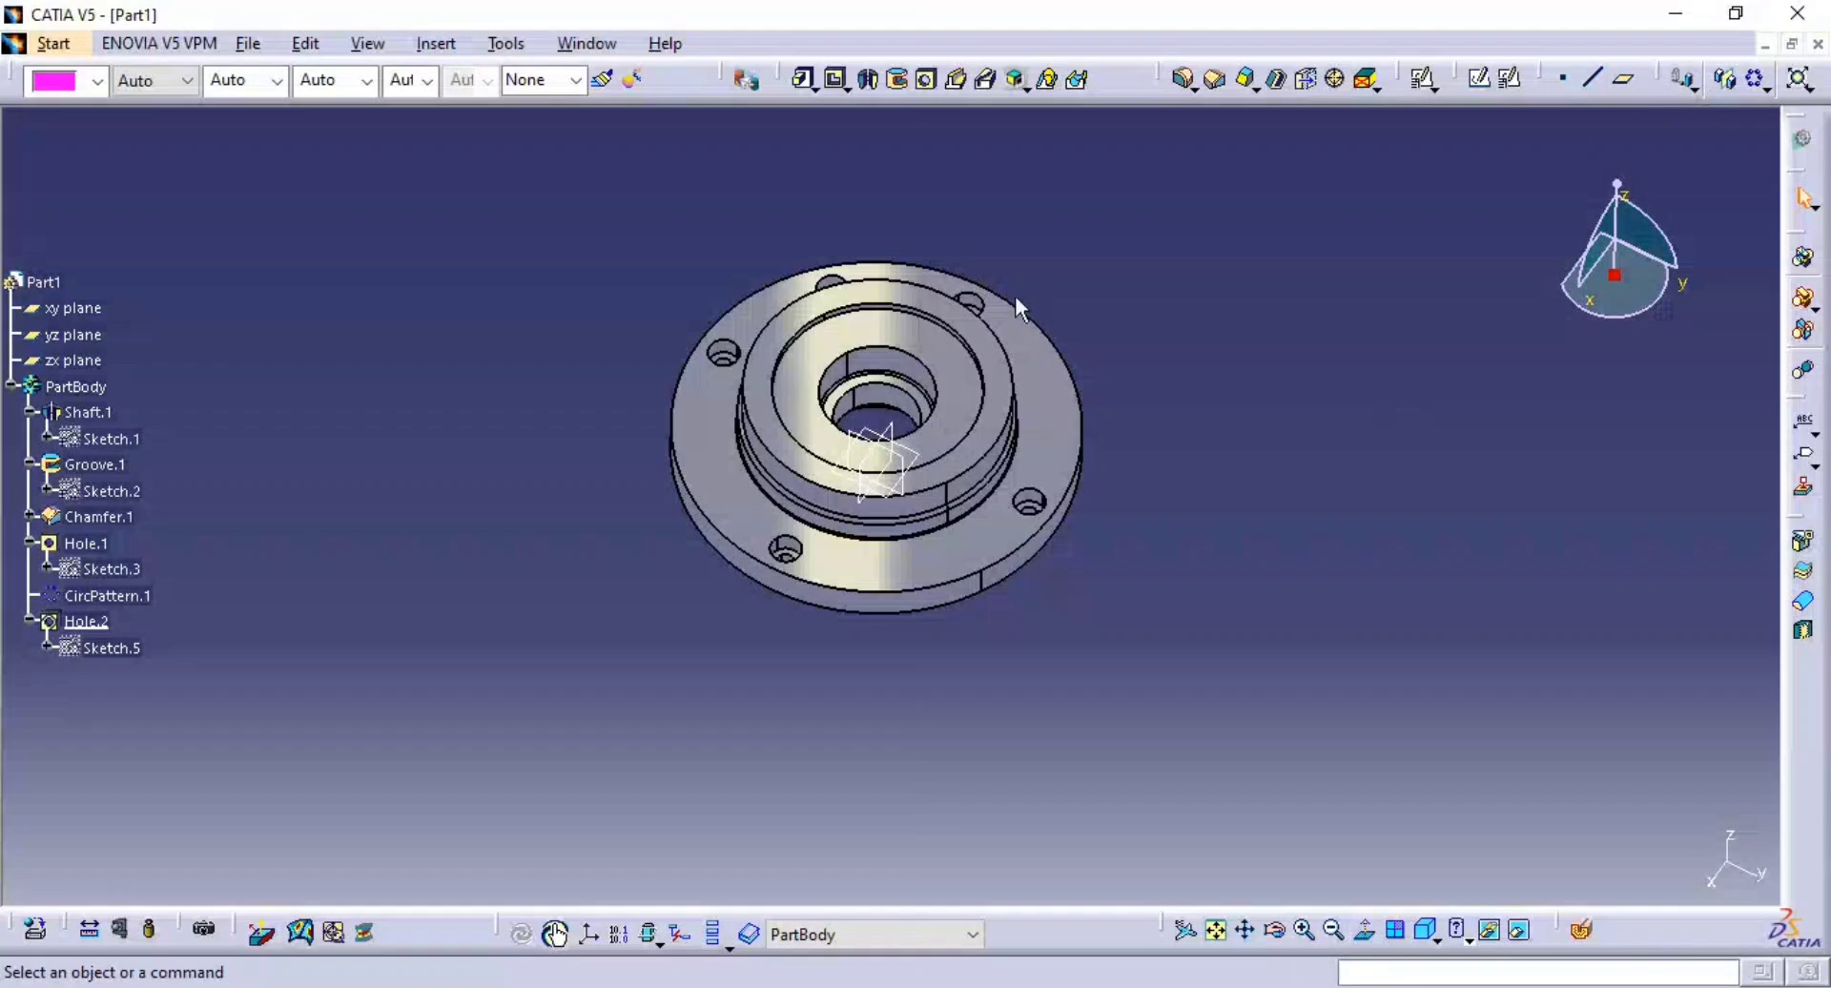
{"action": "middle_click_drag", "start_coordinate": [1015, 296], "coordinate": [894, 390]}
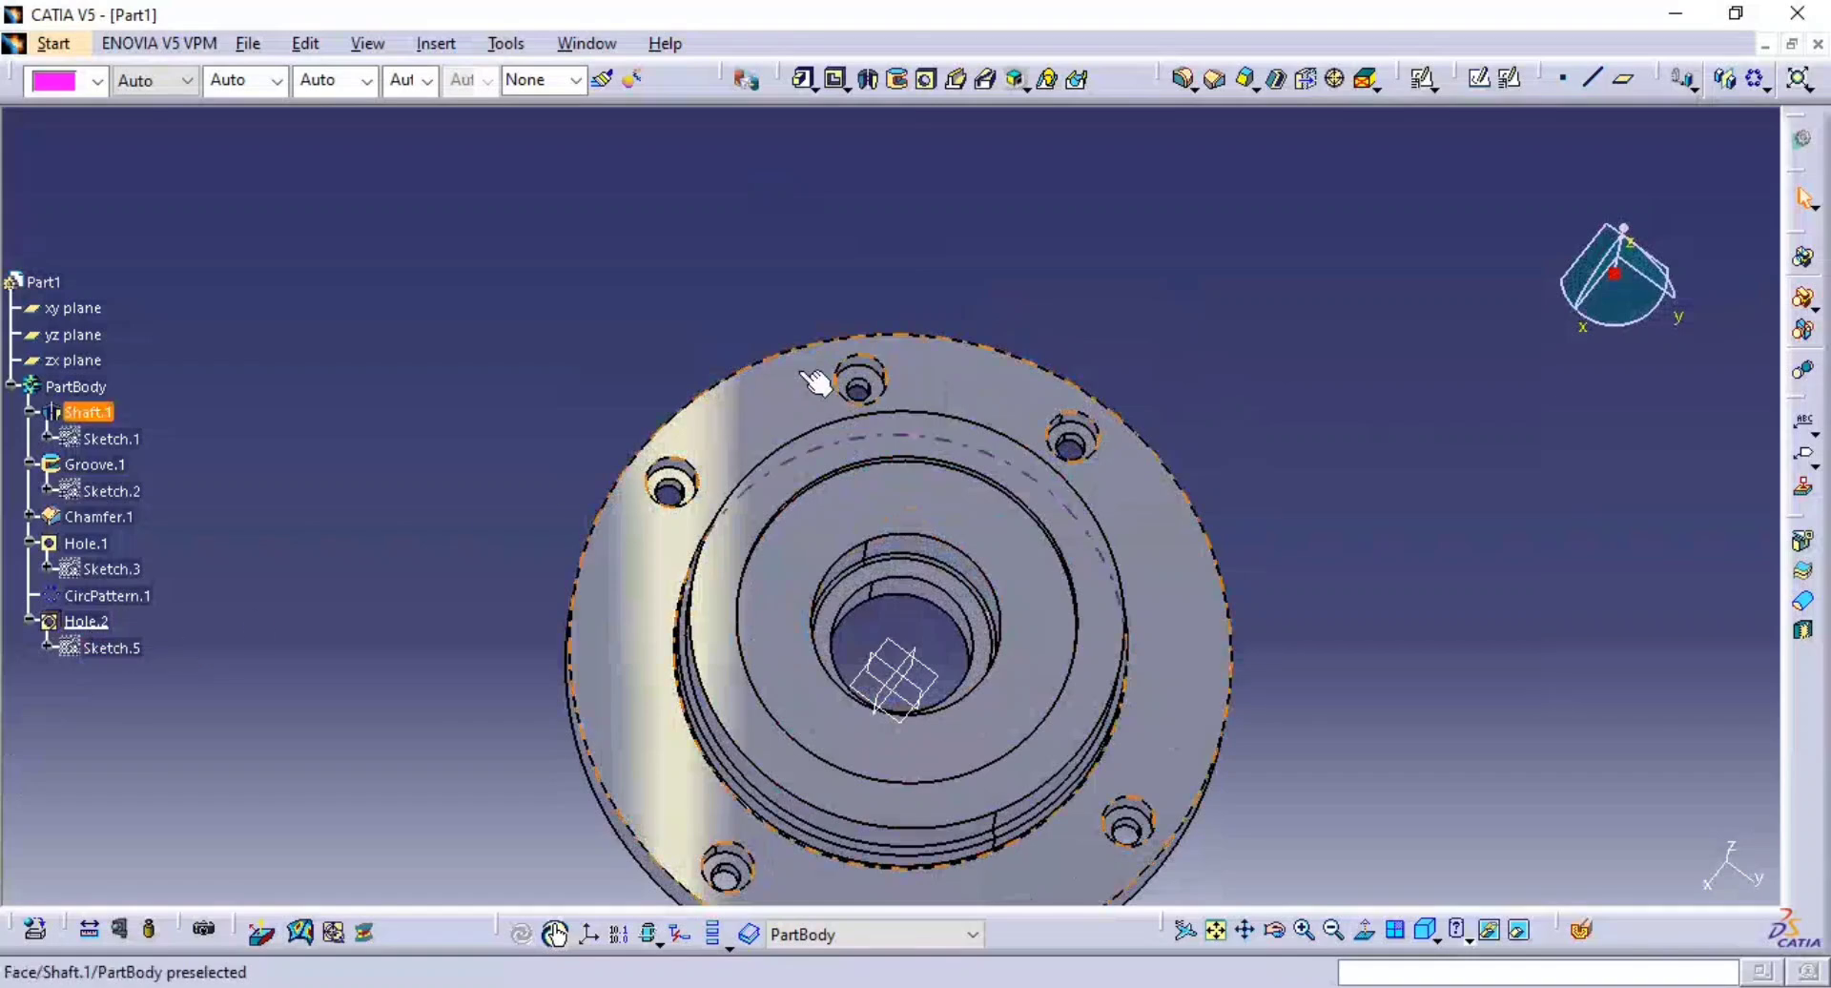
{"action": "double_click", "coordinate": [113, 625]}
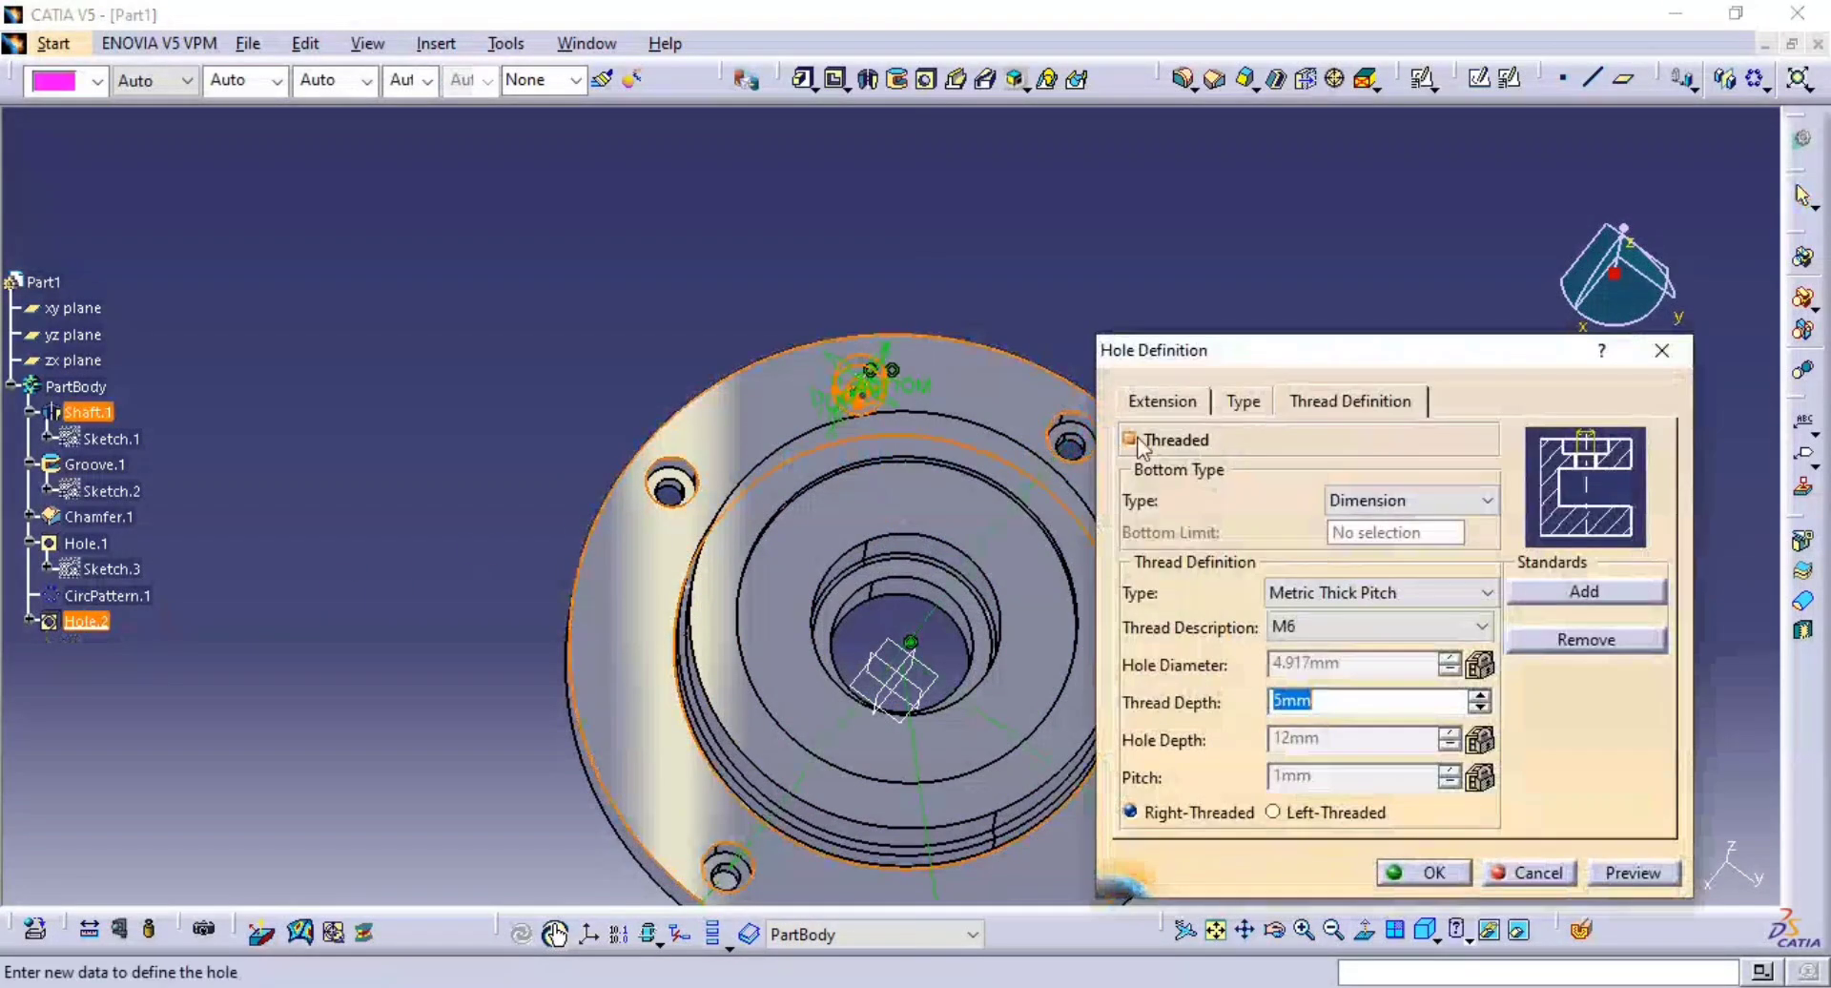
{"action": "left_click", "coordinate": [1242, 405]}
{"action": "left_click", "coordinate": [1229, 441]}
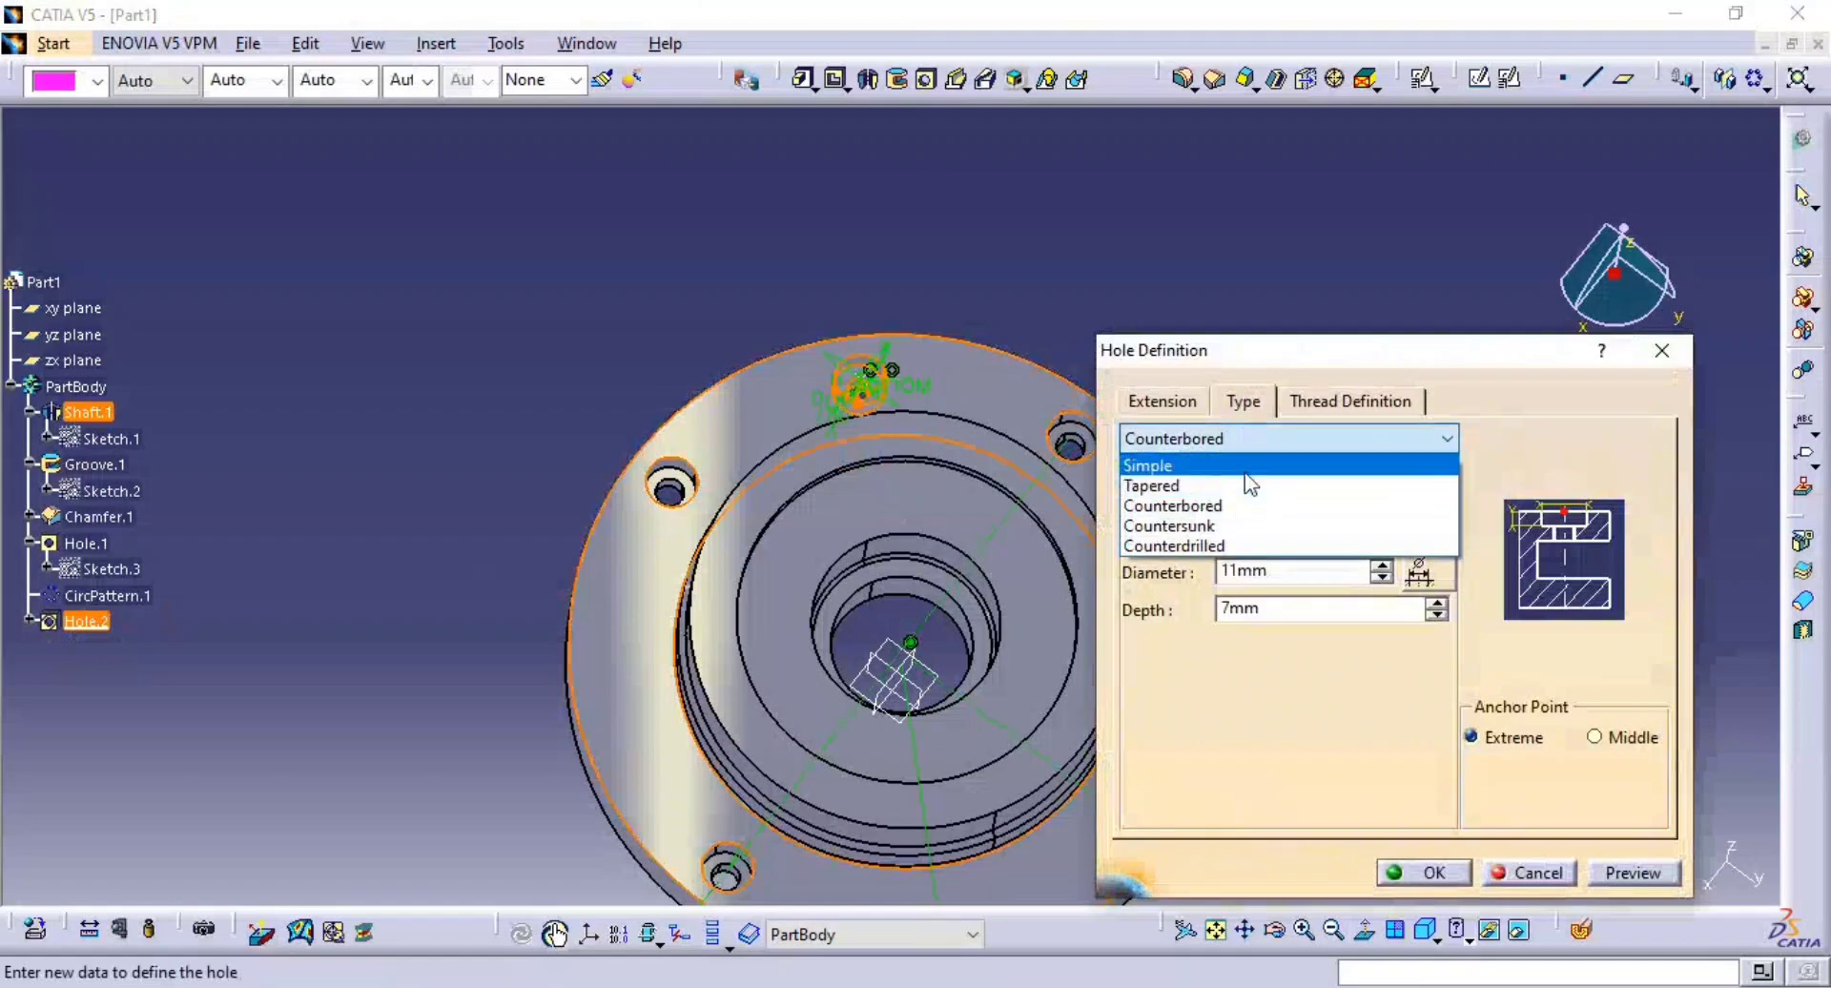
{"action": "left_click", "coordinate": [1245, 463]}
{"action": "left_click", "coordinate": [1627, 871]}
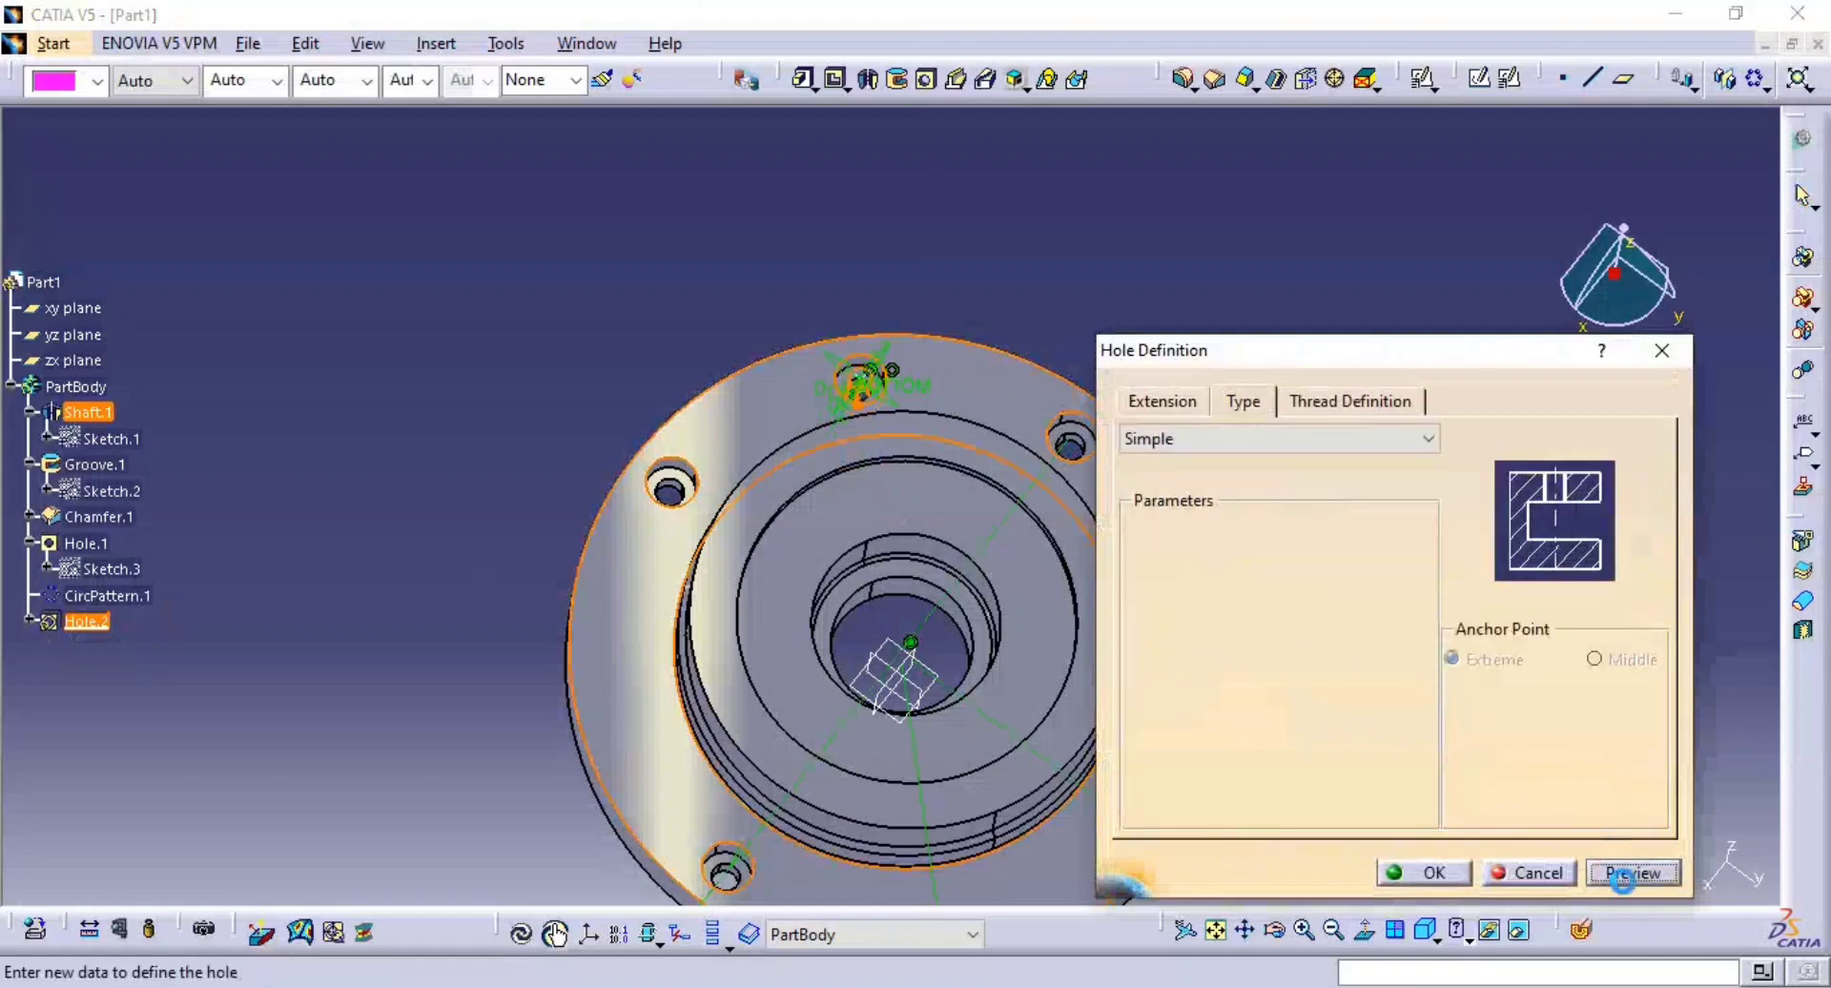
{"action": "left_click", "coordinate": [1415, 872]}
- Start a circular pattern of the M6 hole with the flange's outer rim face as the rotation reference
{"action": "mouse_move", "coordinate": [969, 411]}
{"action": "middle_mouse_down"}
{"action": "mouse_move", "coordinate": [936, 527]}
{"action": "mouse_move", "coordinate": [932, 398]}
{"action": "mouse_move", "coordinate": [959, 379]}
{"action": "middle_mouse_up"}
{"action": "middle_click_drag", "start_coordinate": [1166, 425], "coordinate": [1262, 277]}
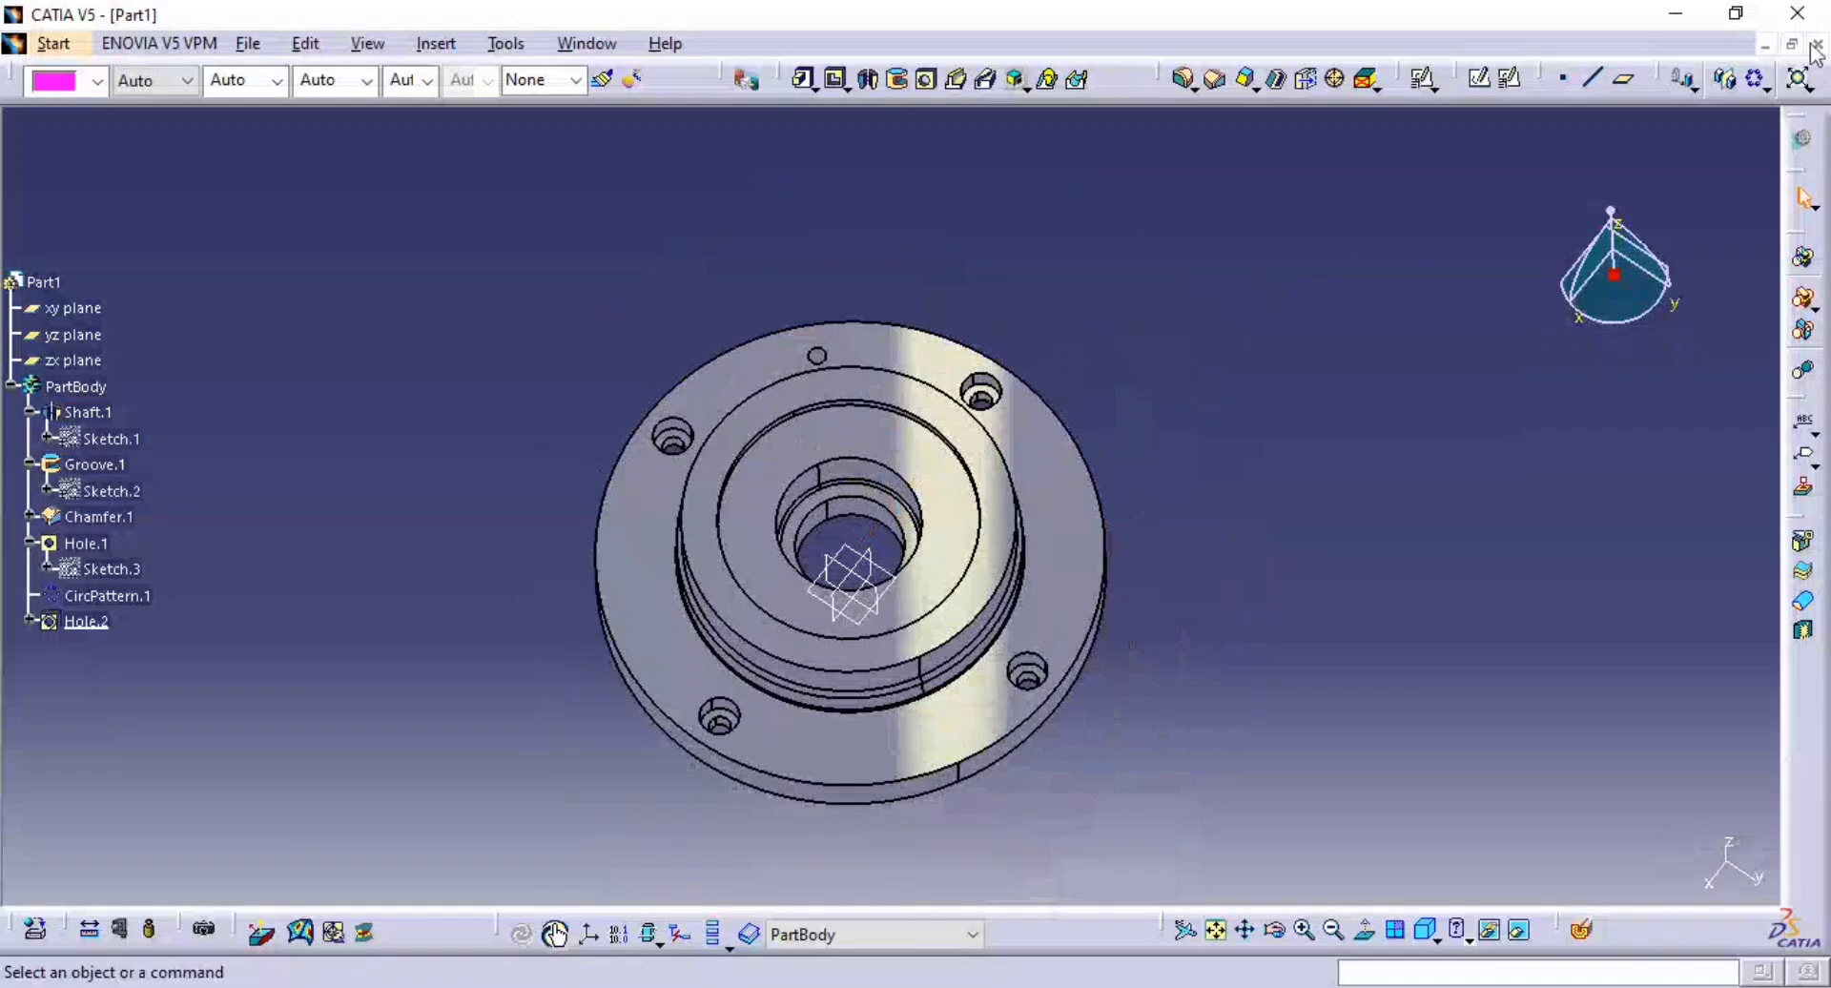
{"action": "left_click", "coordinate": [1751, 80]}
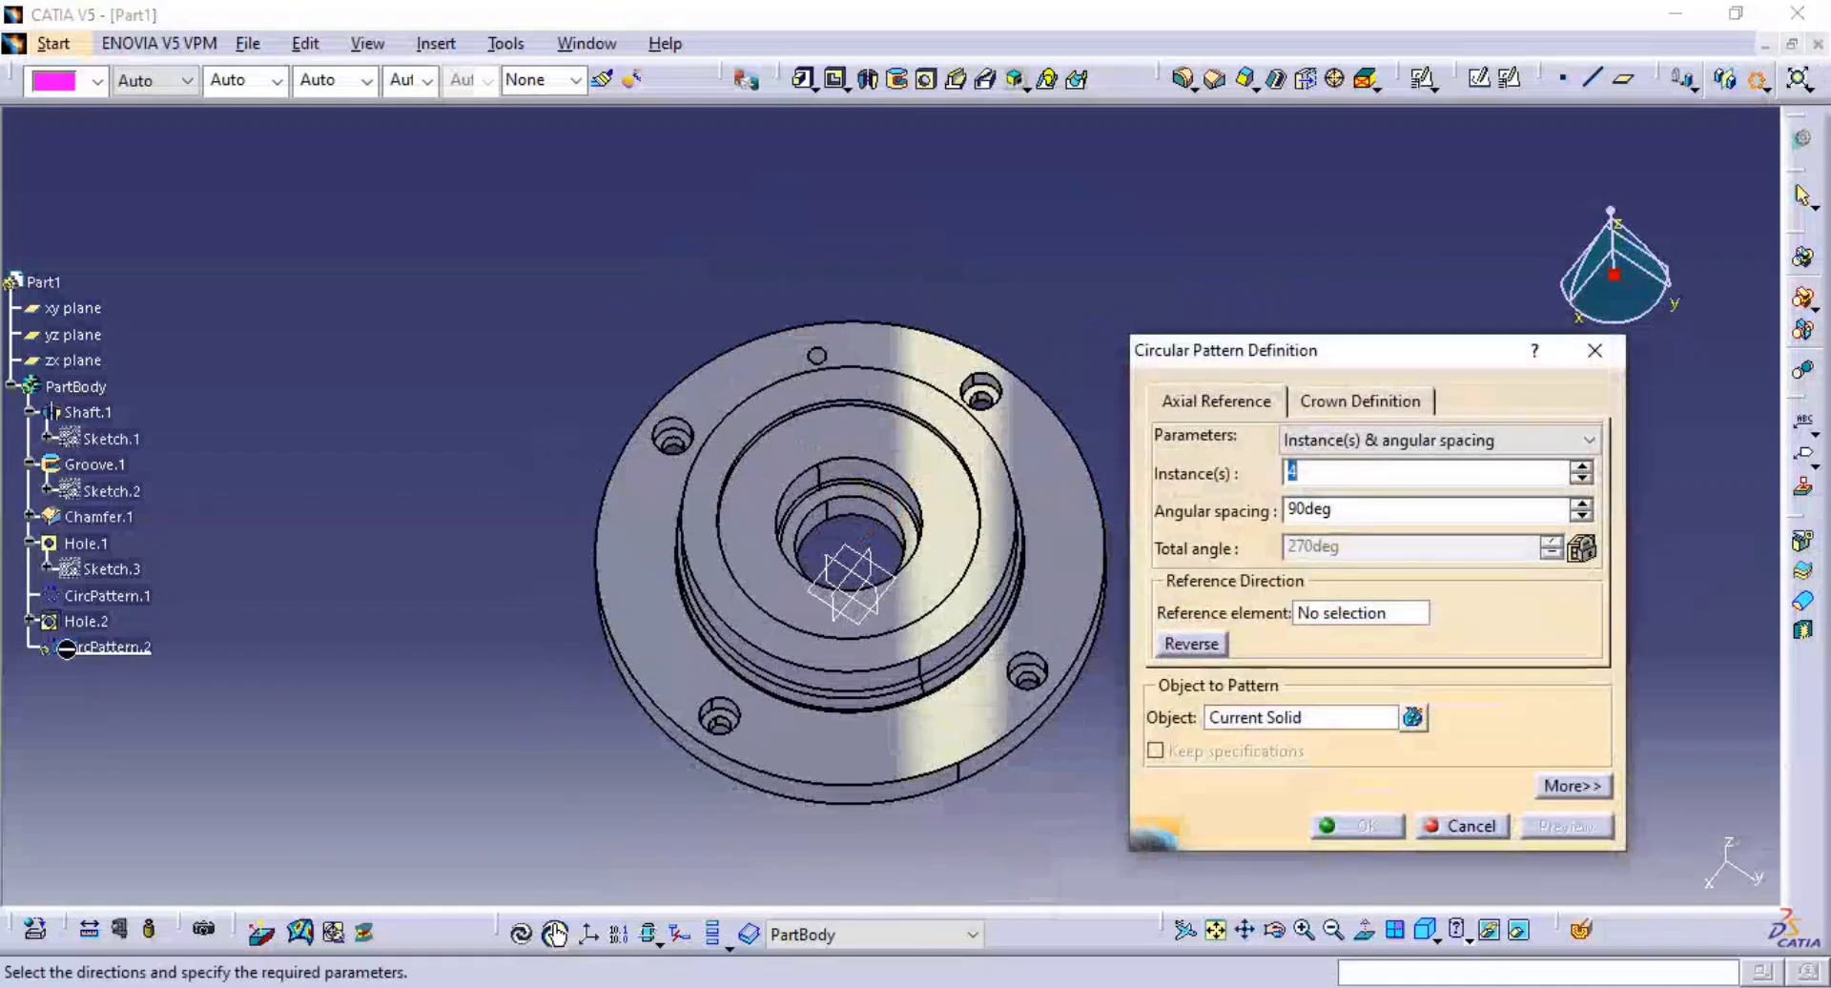
{"action": "left_click", "coordinate": [1364, 714]}
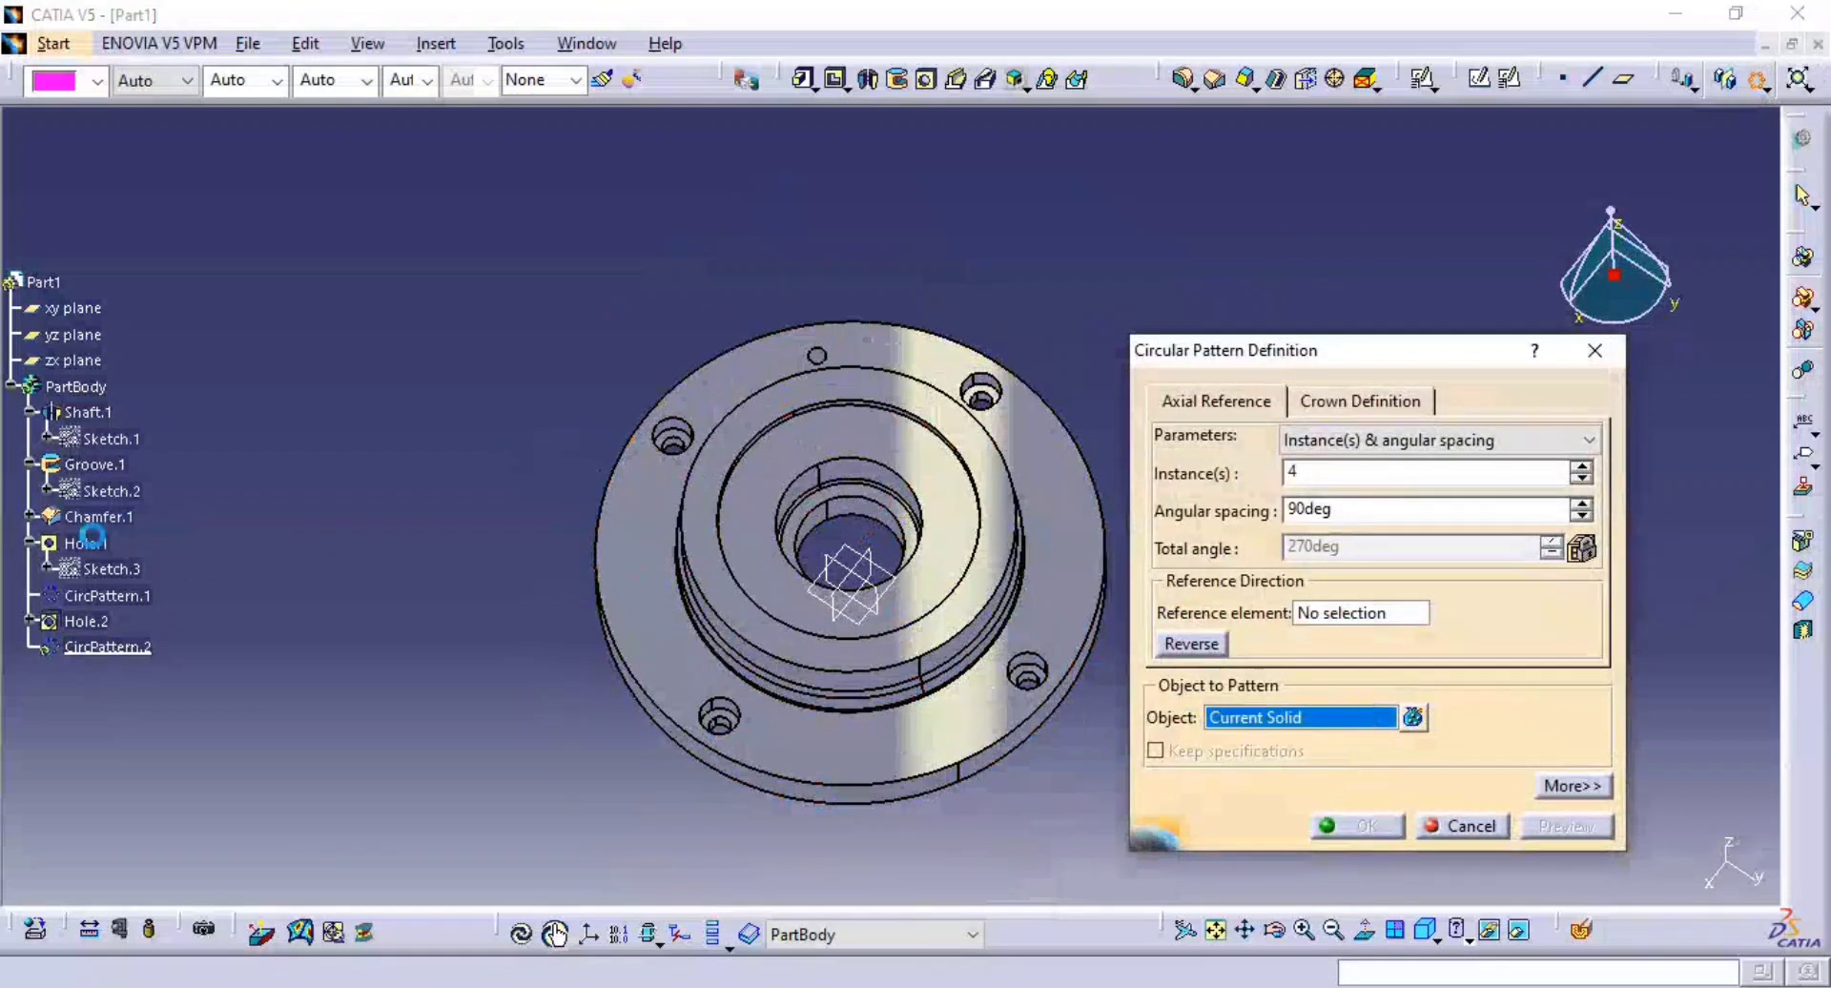
{"action": "left_click", "coordinate": [86, 621]}
{"action": "left_click", "coordinate": [1361, 613]}
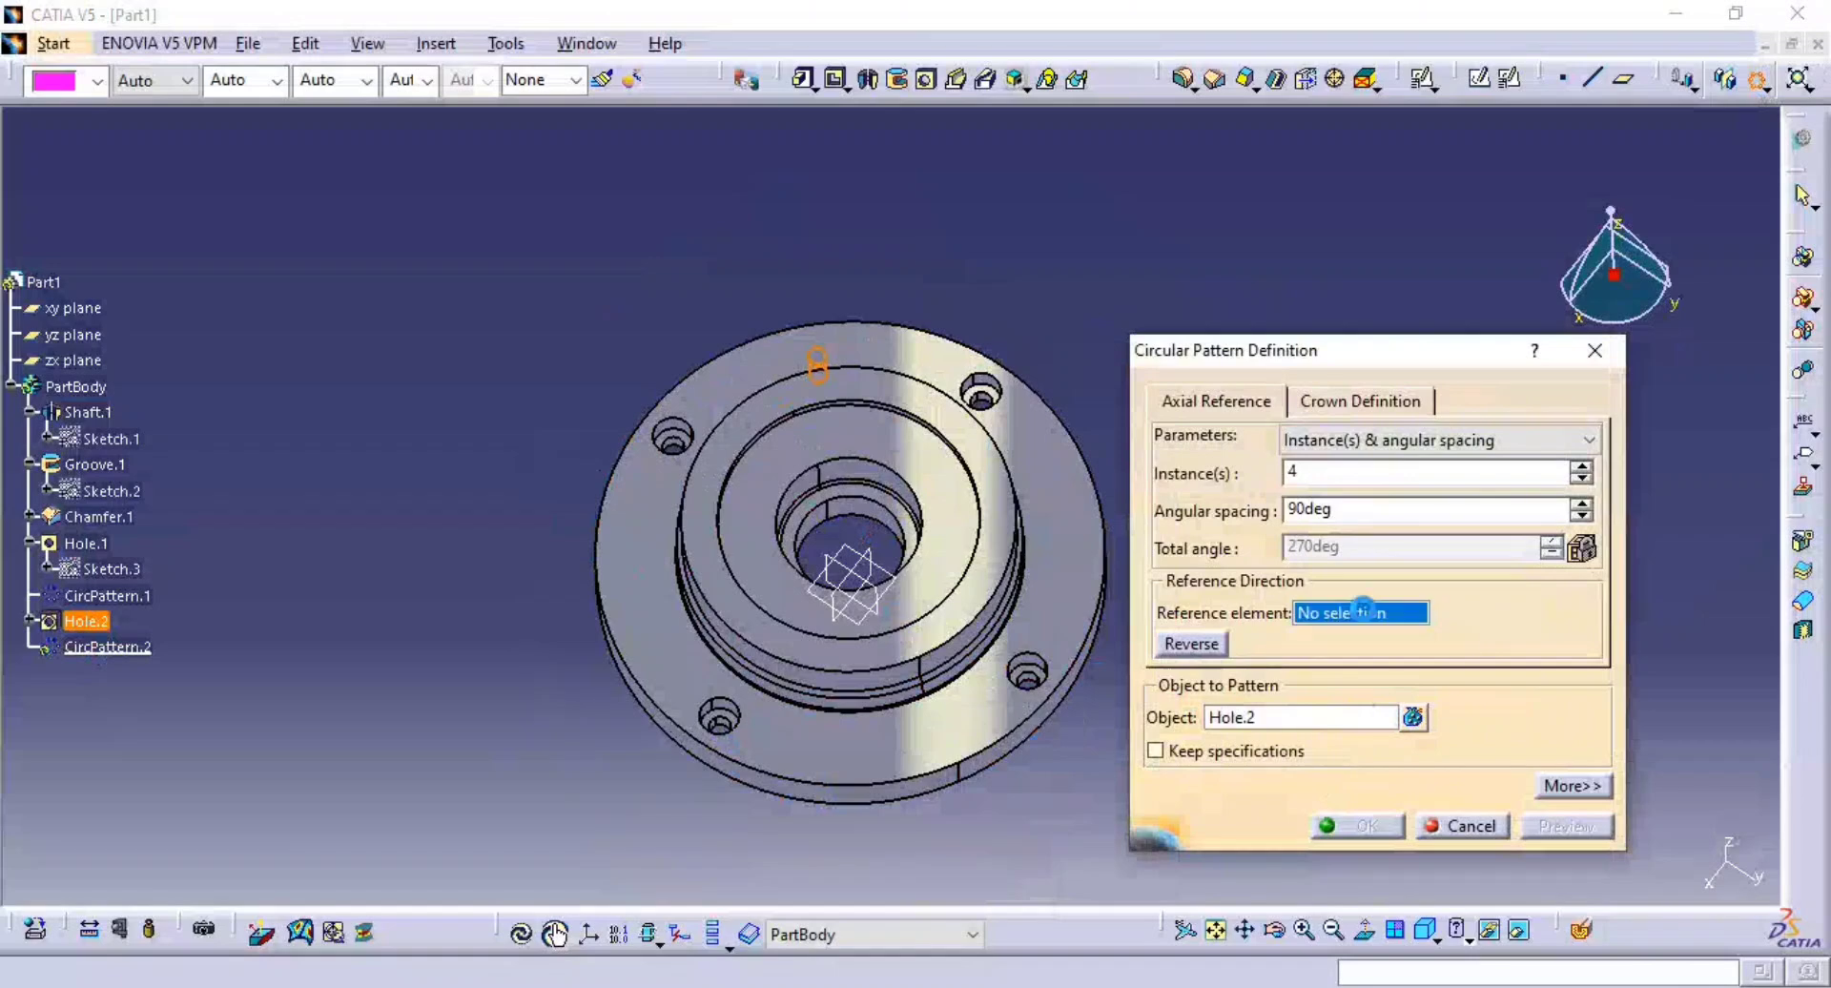
{"action": "middle_click_drag", "start_coordinate": [982, 727], "coordinate": [887, 626]}
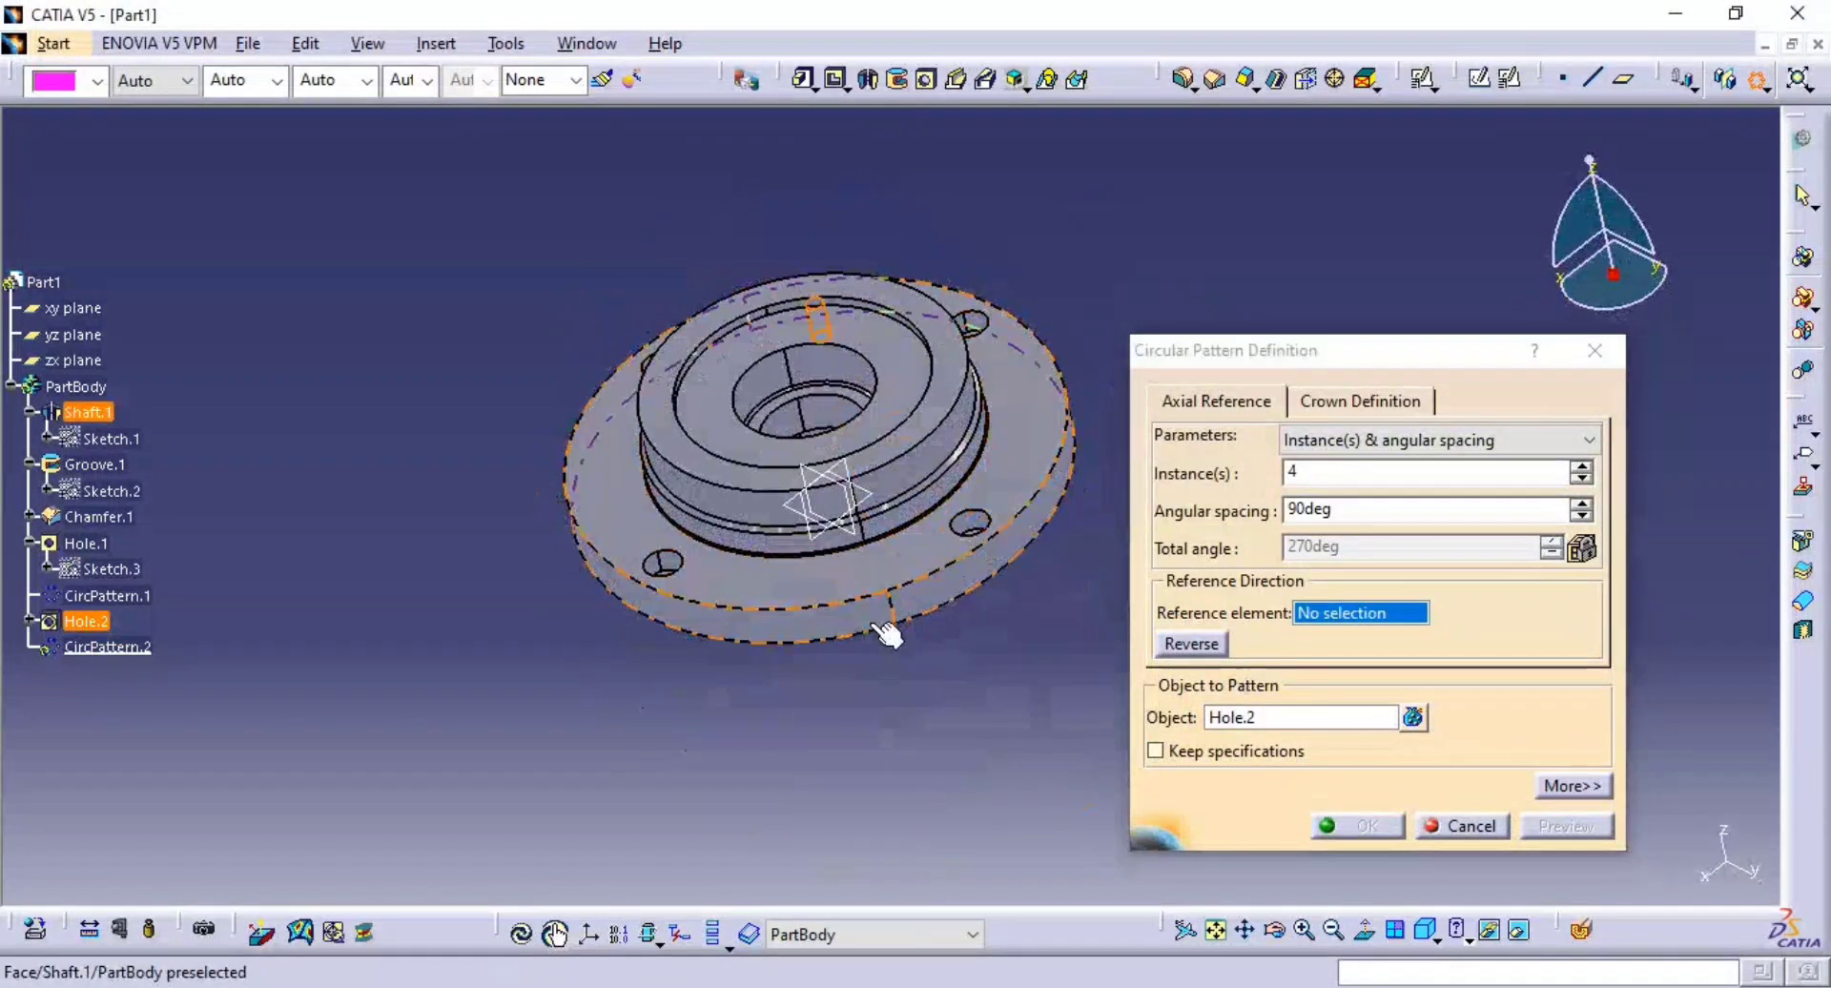
{"action": "left_click", "coordinate": [861, 621]}
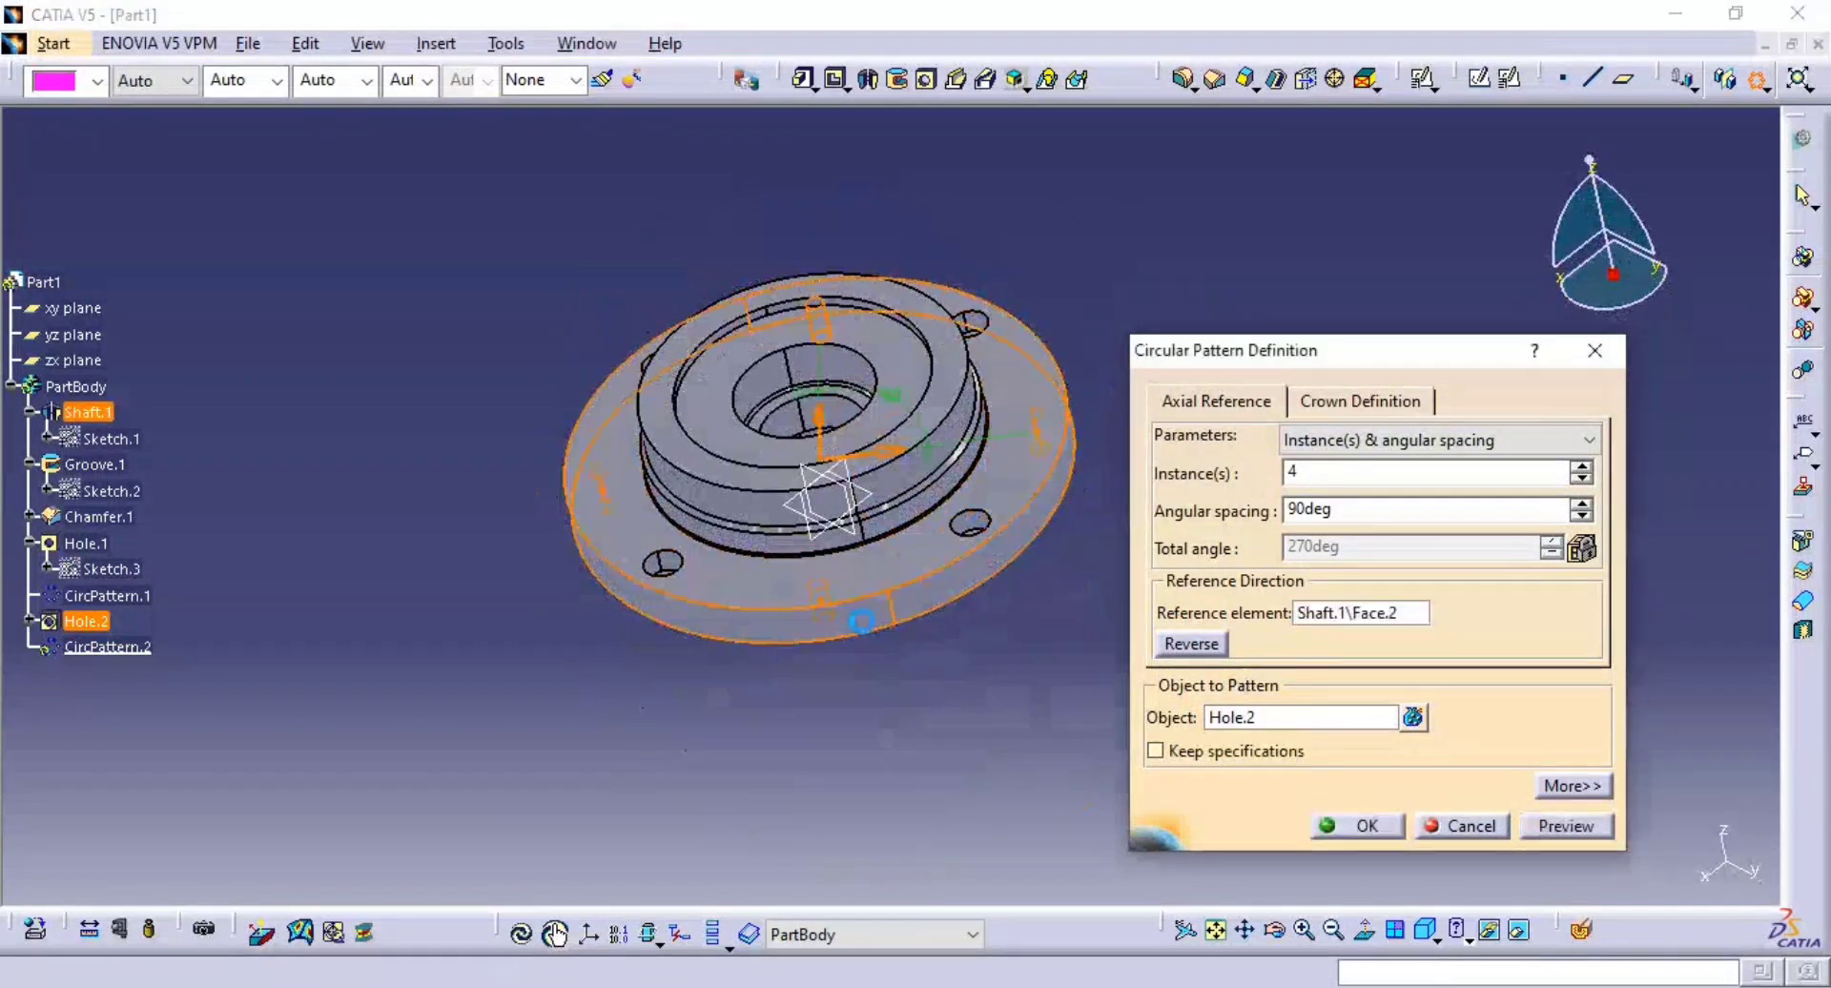
- Set the circular pattern to Complete crown with 4 instances and create it
{"action": "left_click", "coordinate": [1430, 439]}
{"action": "left_click", "coordinate": [1404, 524]}
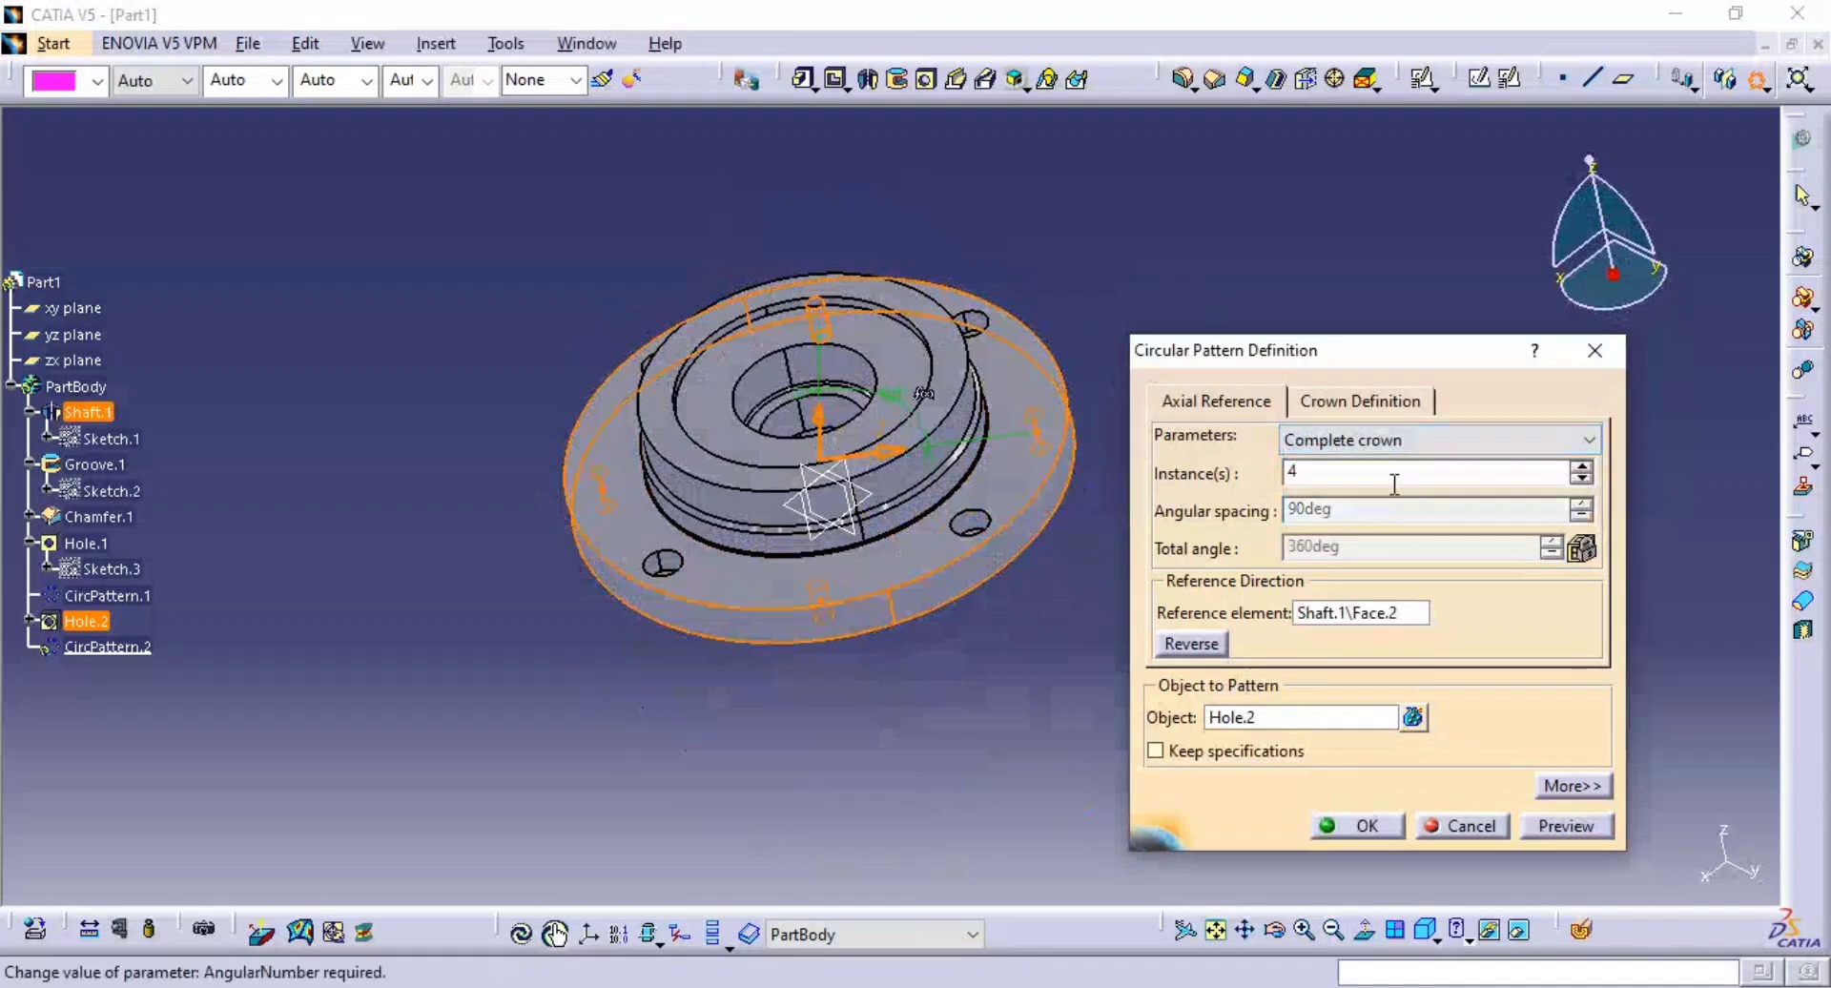
{"action": "left_click", "coordinate": [1549, 833]}
{"action": "left_click", "coordinate": [1365, 826]}
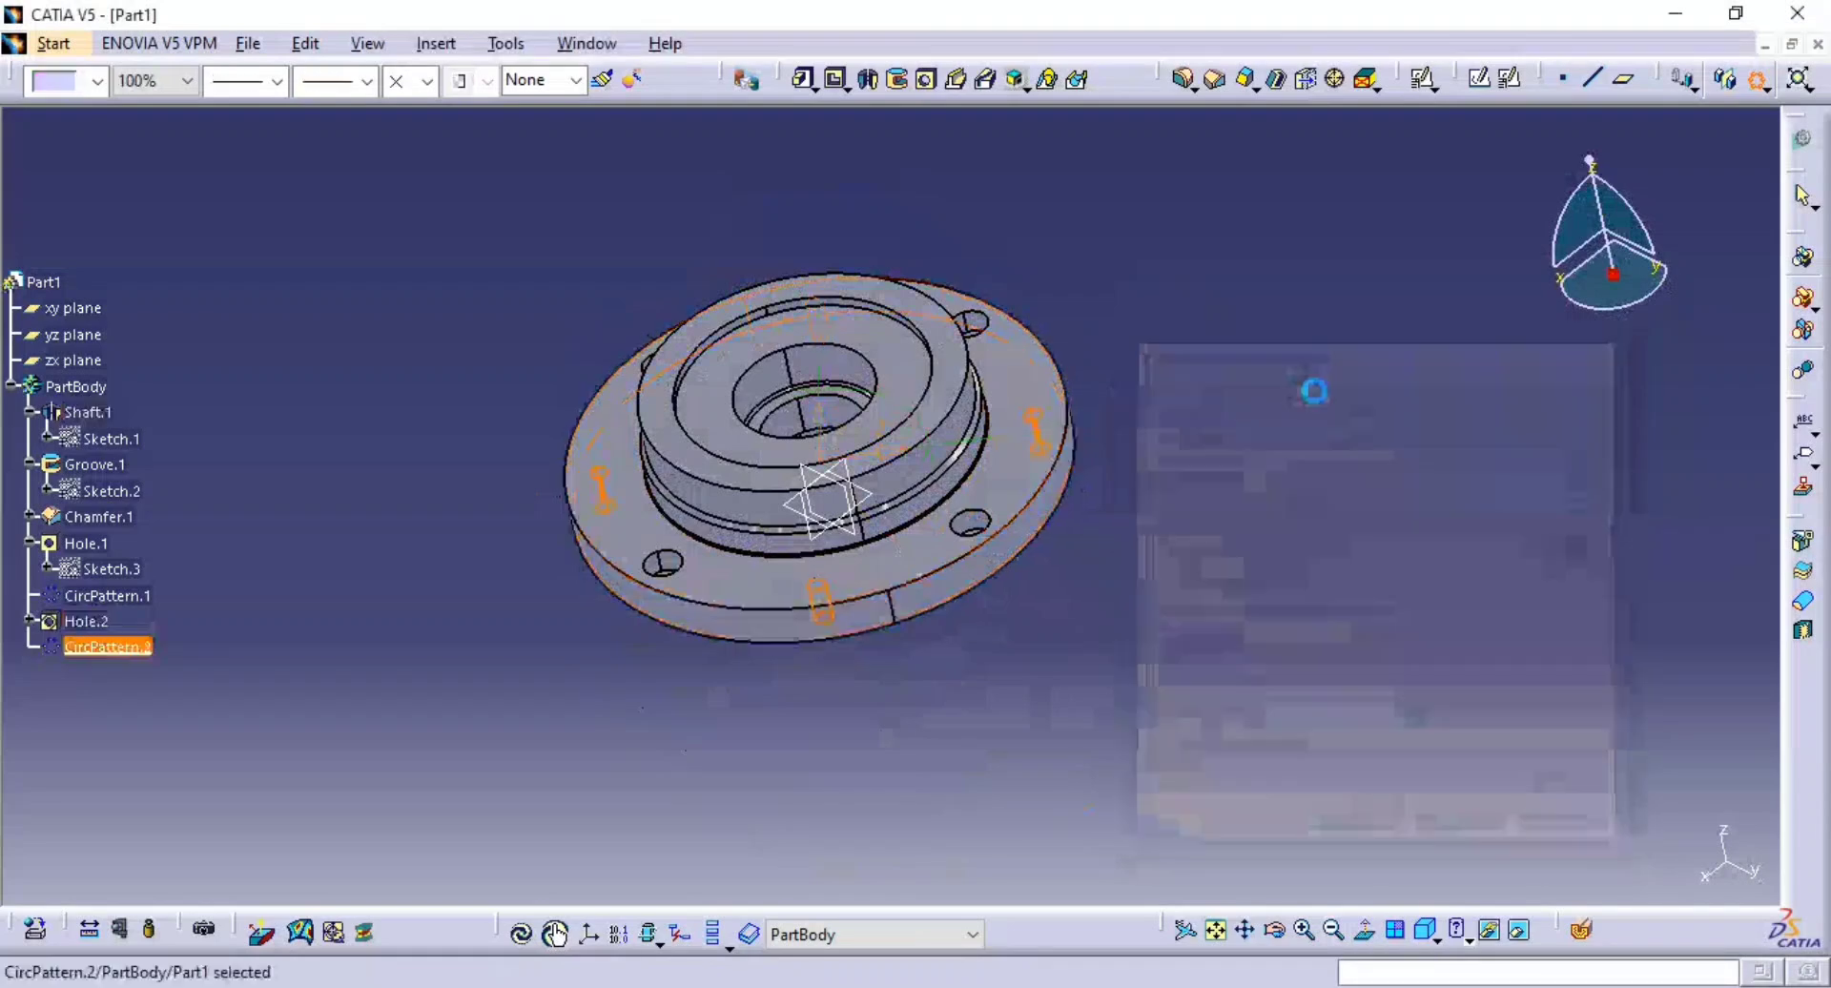
- Compare the model in isometric view with the hole and slot details on drawing FIG:164 in the image viewer
{"action": "middle_click_drag", "start_coordinate": [1206, 388], "coordinate": [1247, 642]}
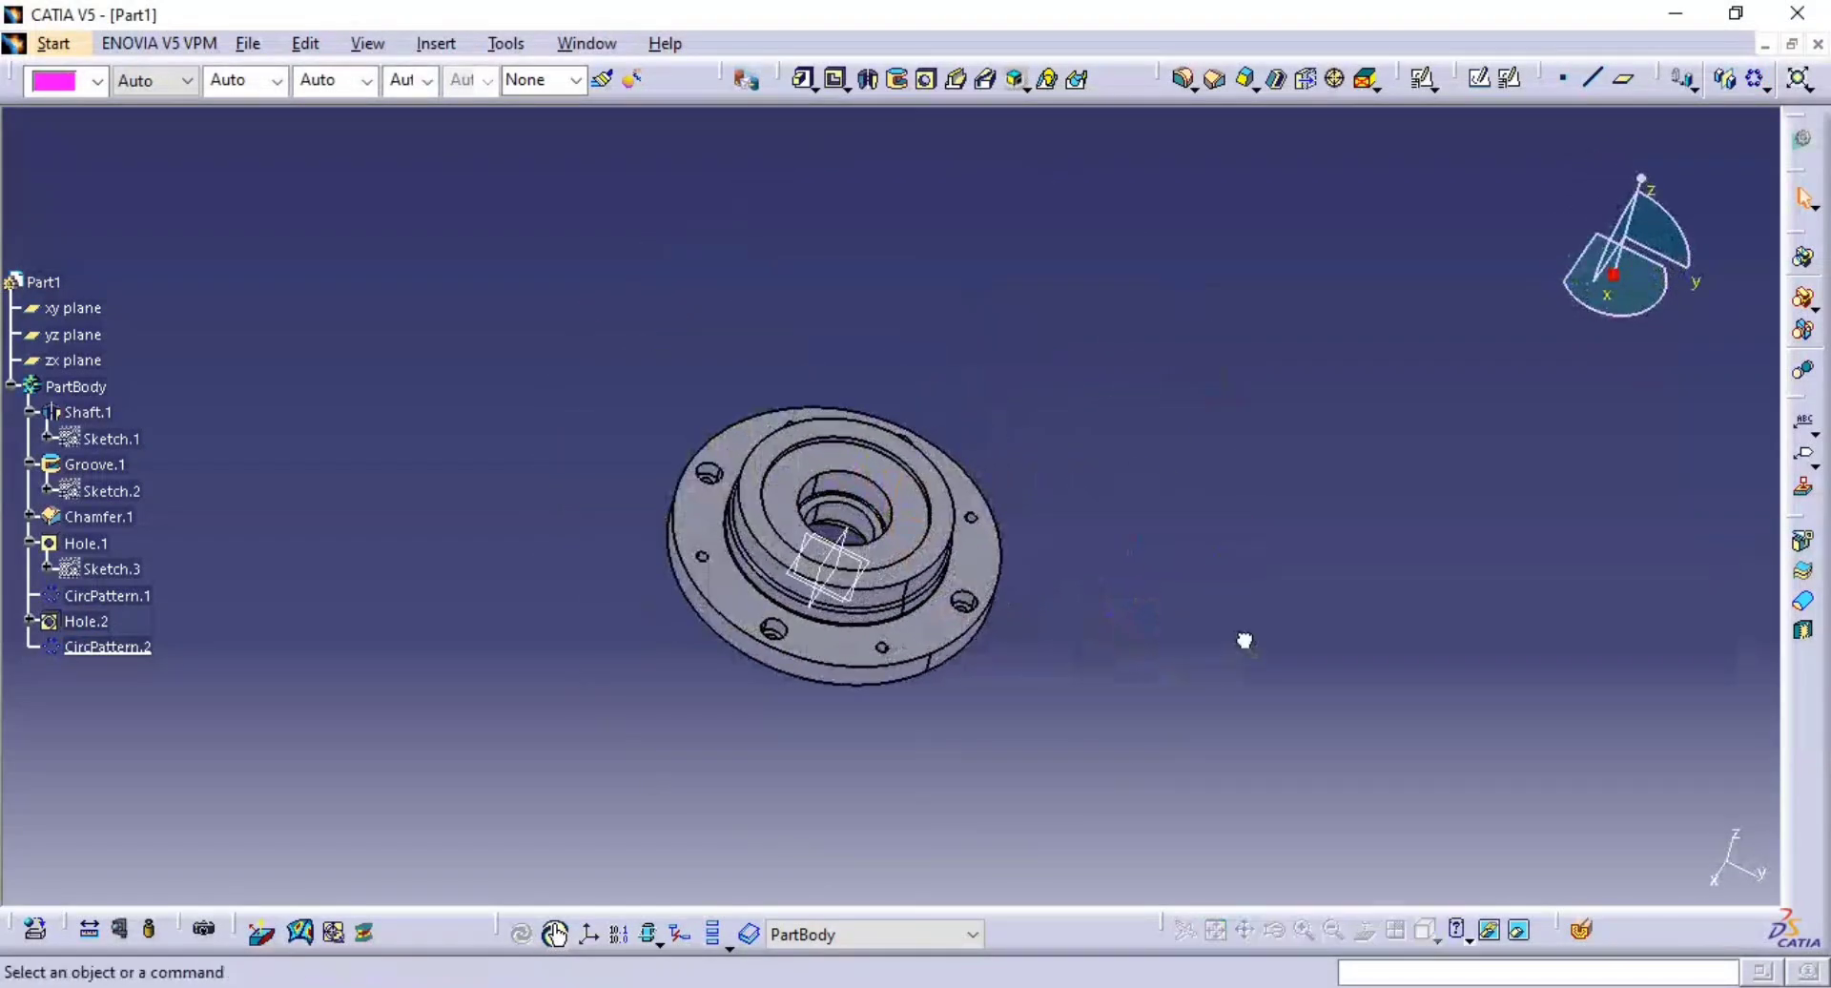
{"action": "left_click", "coordinate": [1429, 933]}
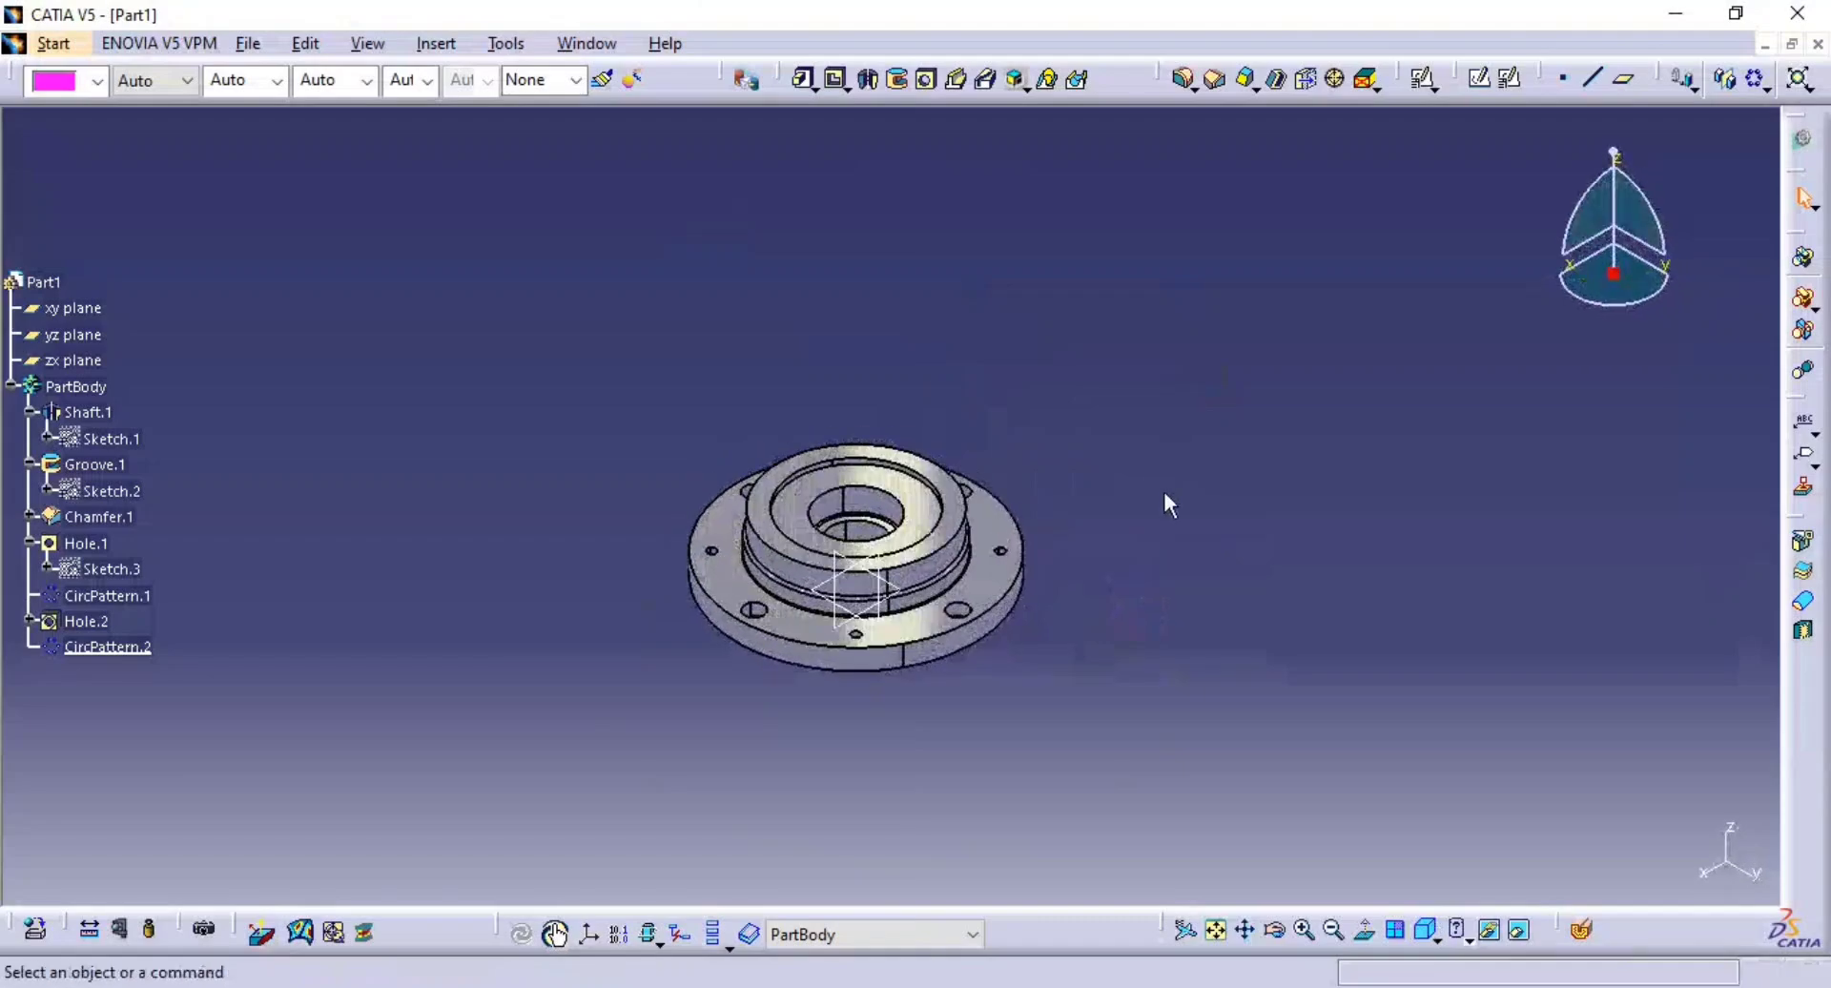
{"action": "mouse_move", "coordinate": [1164, 488]}
{"action": "middle_mouse_down", "text": "ctrl"}
{"action": "mouse_move", "coordinate": [1173, 515]}
{"action": "mouse_move", "coordinate": [1180, 389]}
{"action": "middle_mouse_up", "text": "ctrl"}
{"action": "middle_click_drag", "start_coordinate": [1223, 415], "coordinate": [1349, 357]}
{"action": "key", "text": "alt+Tab"}
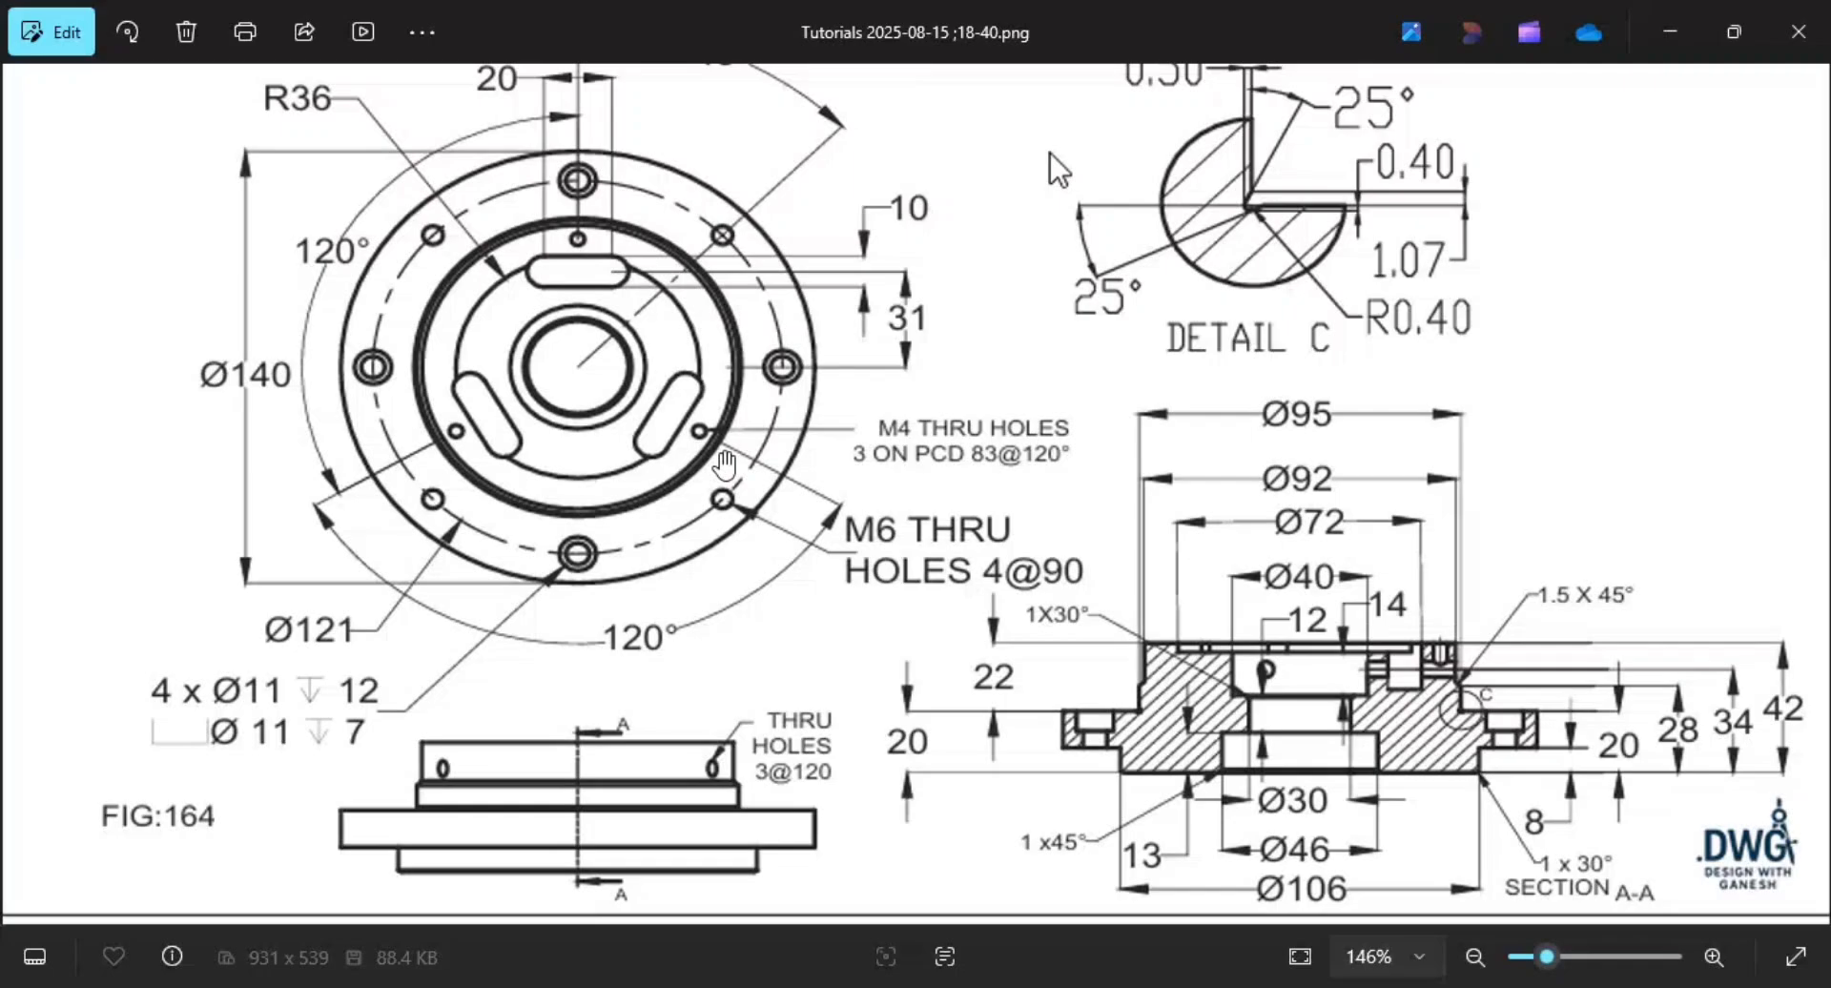
{"action": "key", "text": "alt+Tab"}
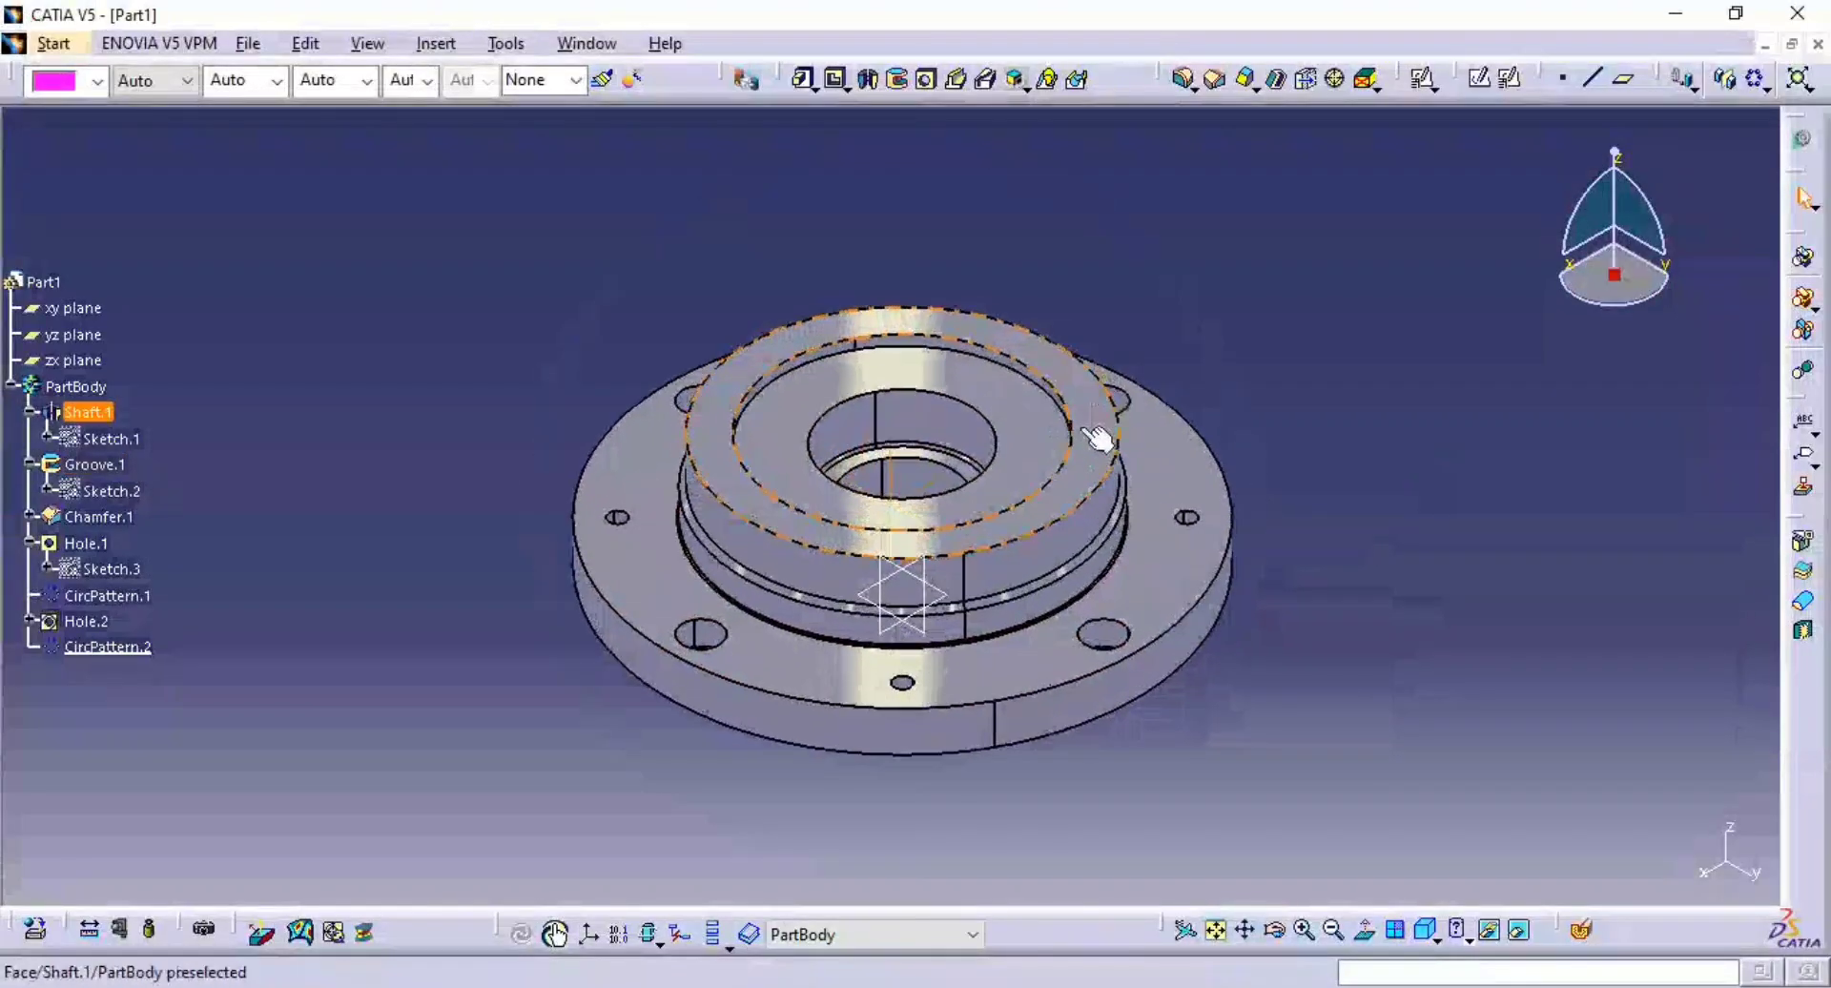
{"action": "key", "text": "alt+Tab"}
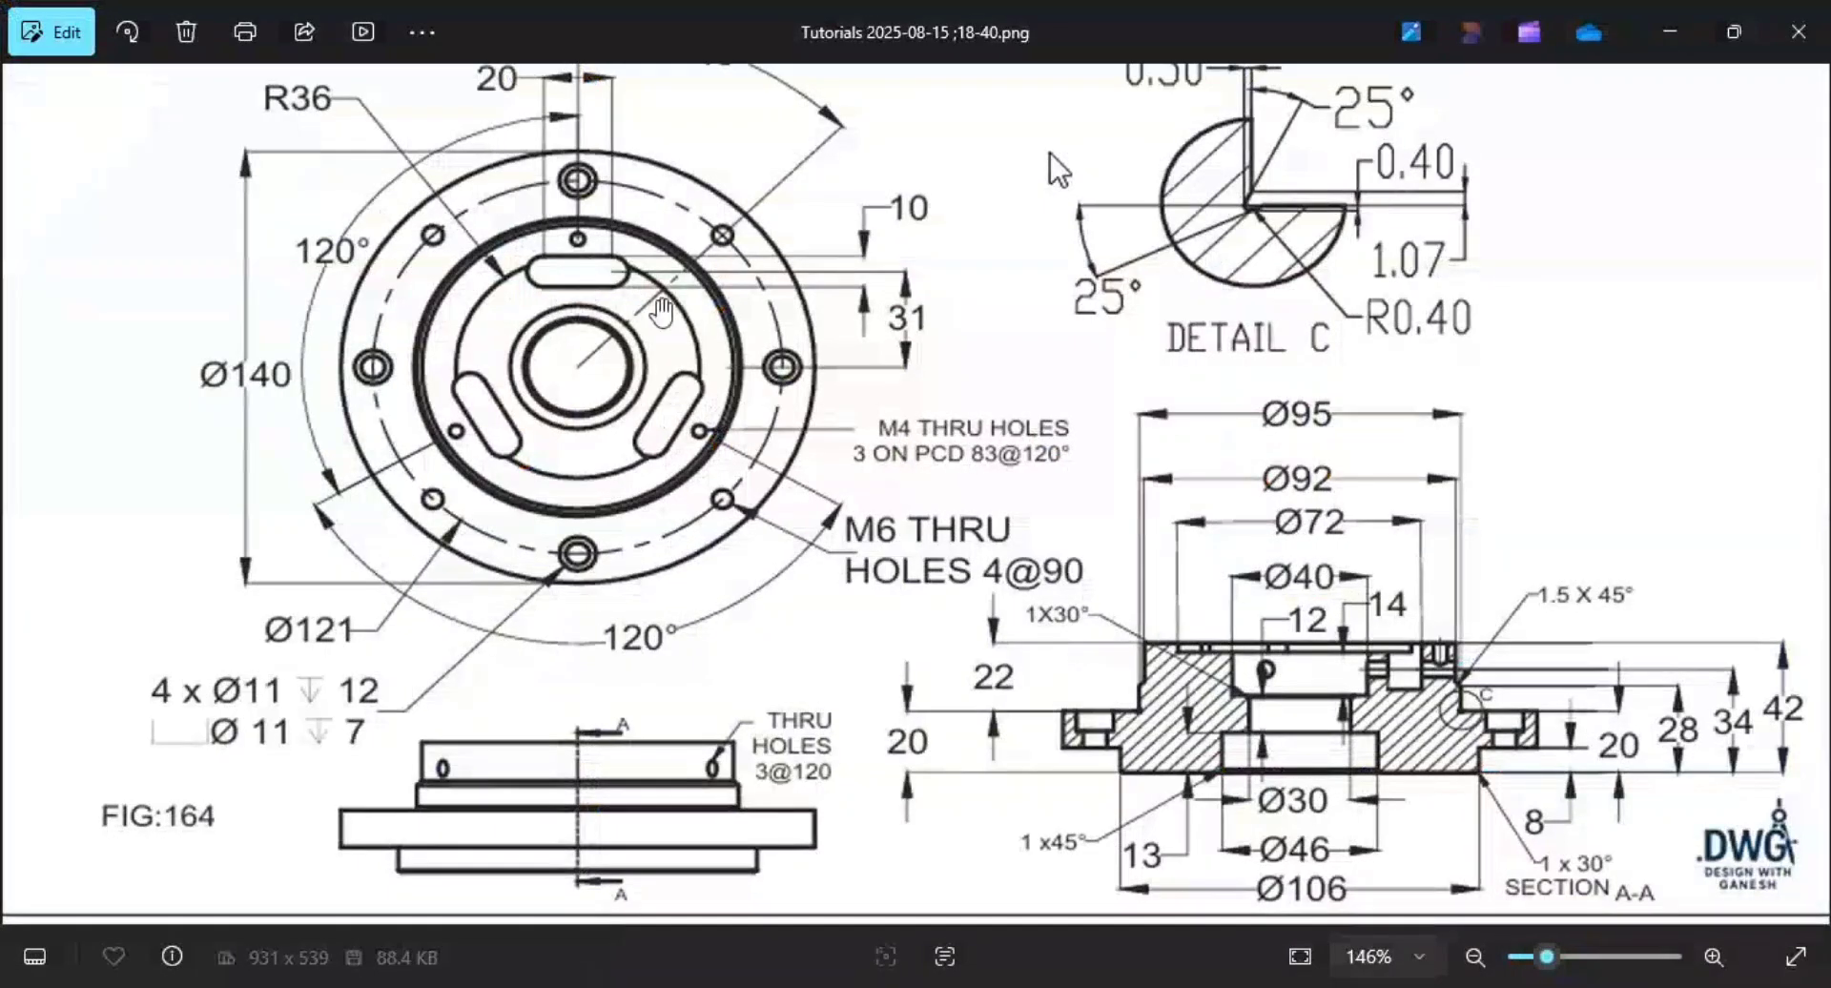
{"action": "key", "text": "alt+Tab"}
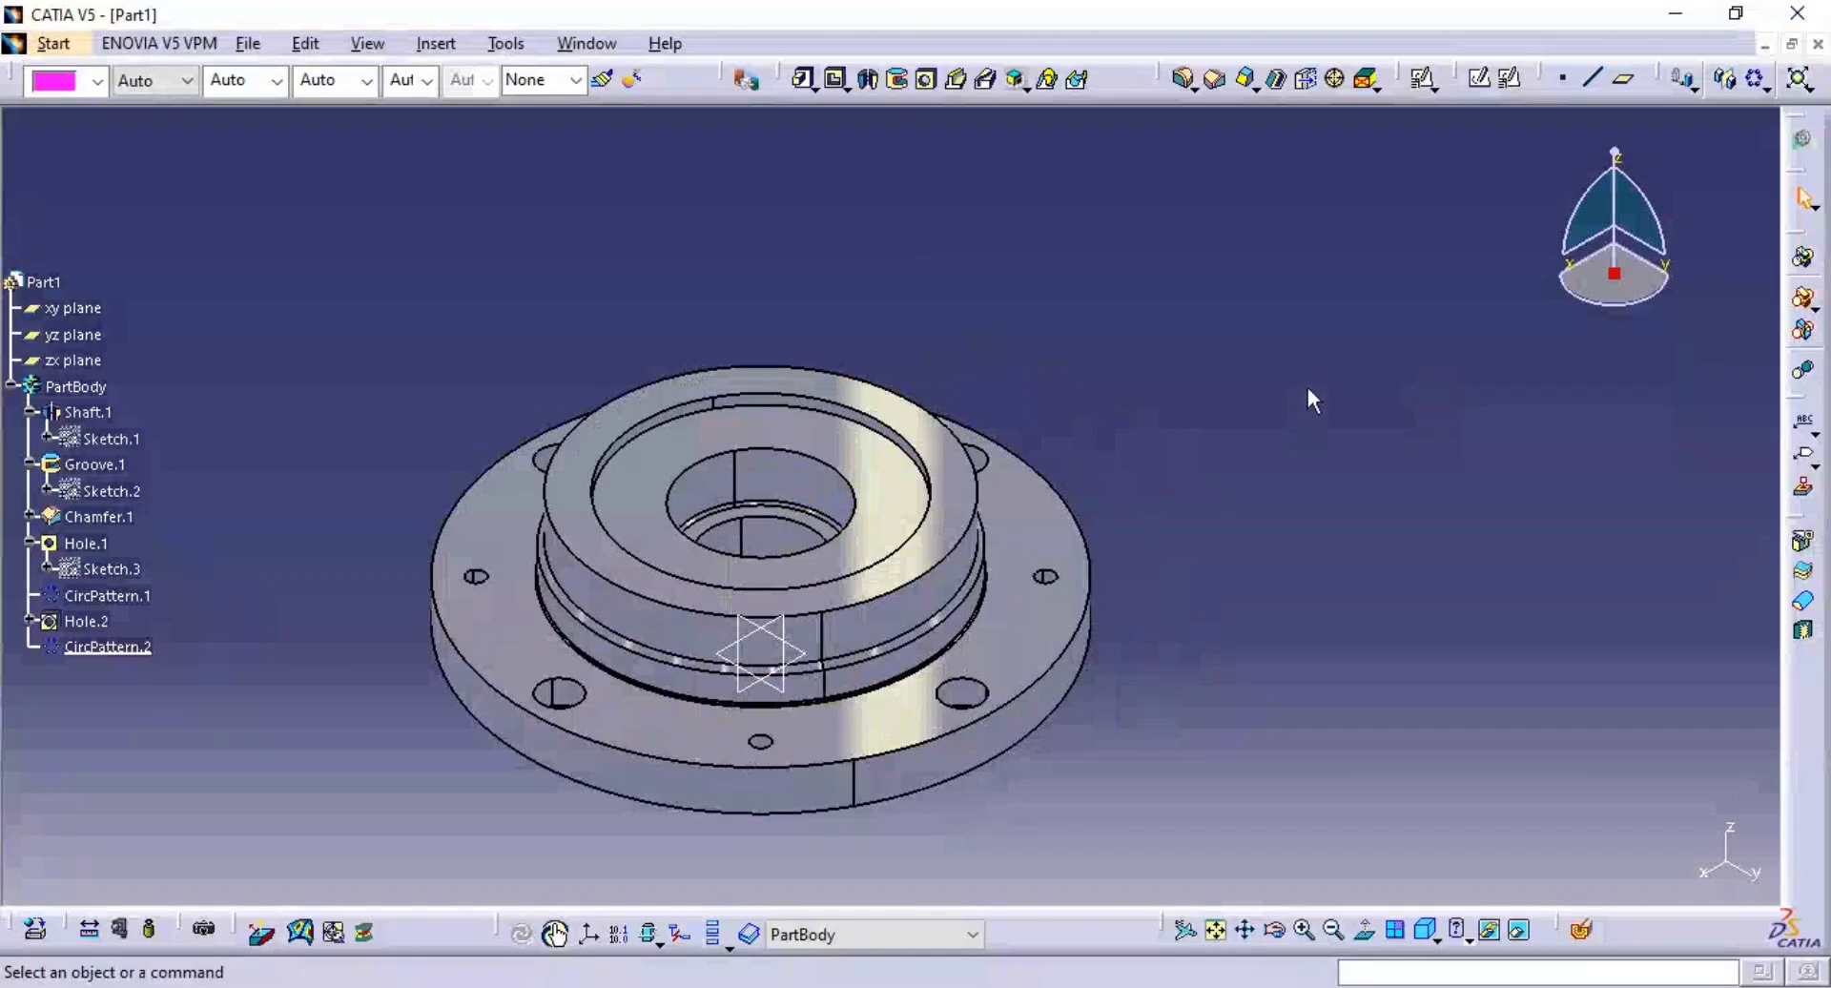
- Create a positioned sketch on the recessed annular face around the bore, with Reverse V and Swap enabled
{"action": "left_click", "coordinate": [1509, 77]}
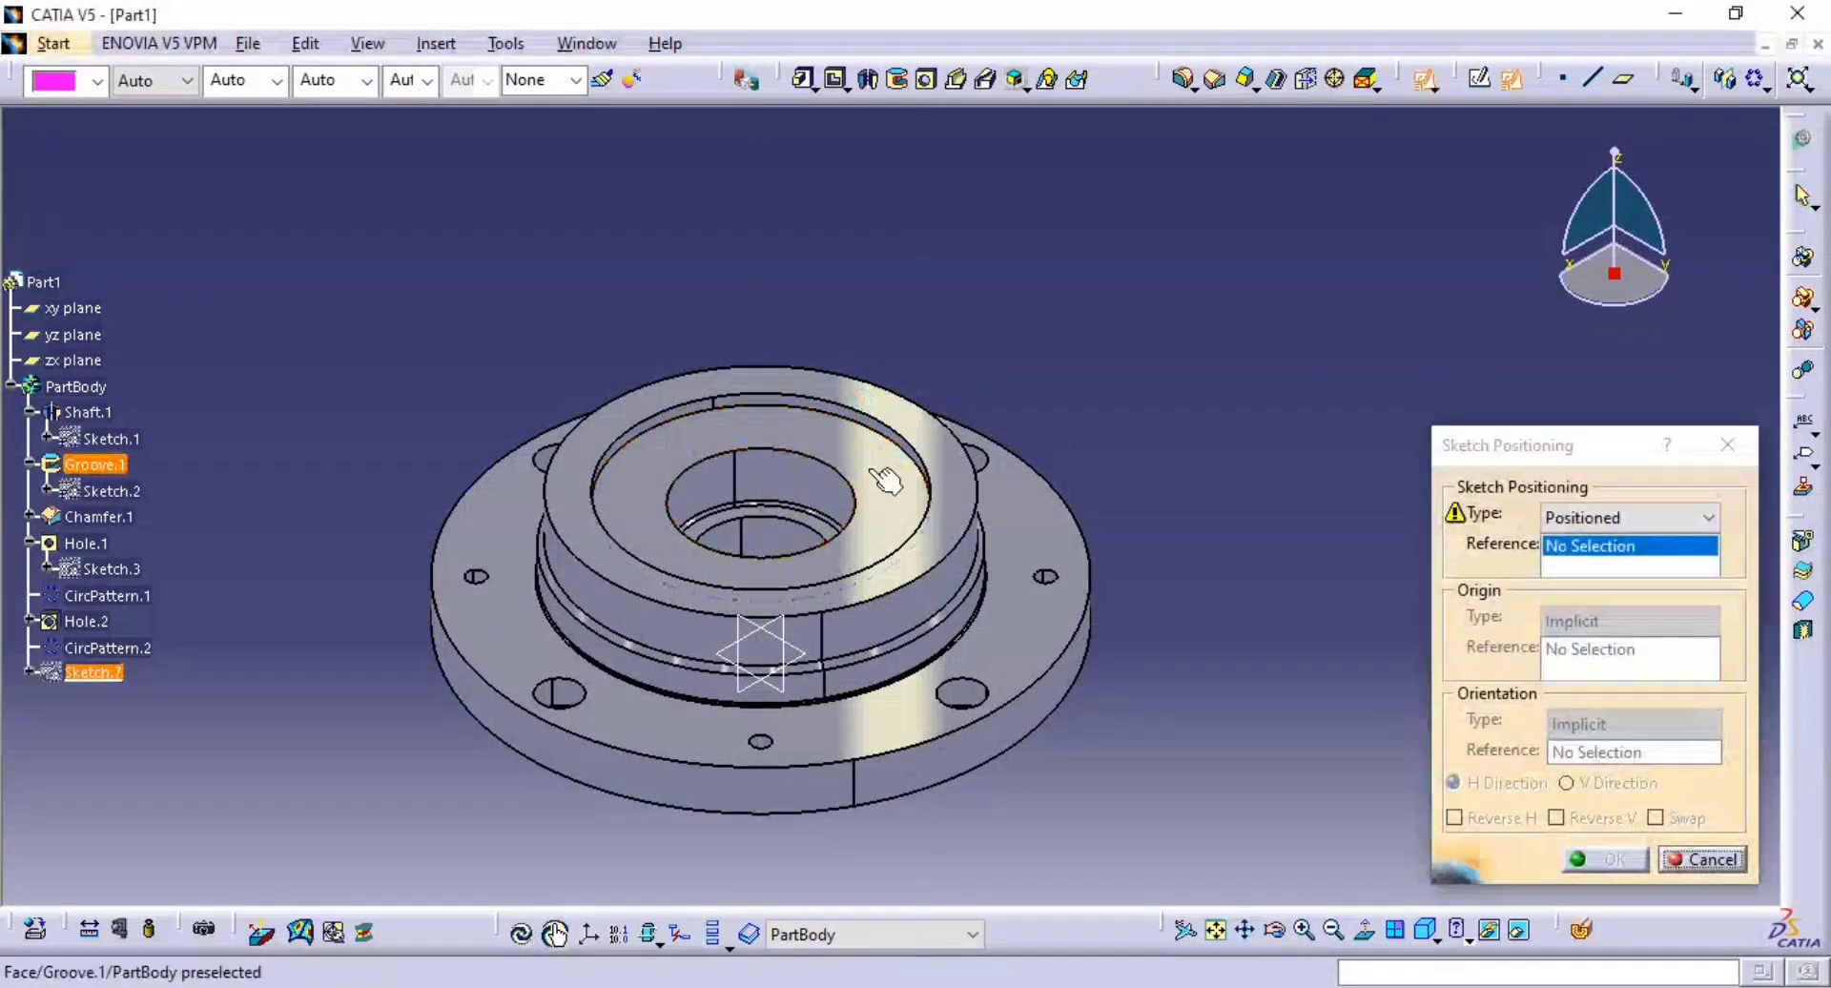
{"action": "left_click", "coordinate": [891, 473]}
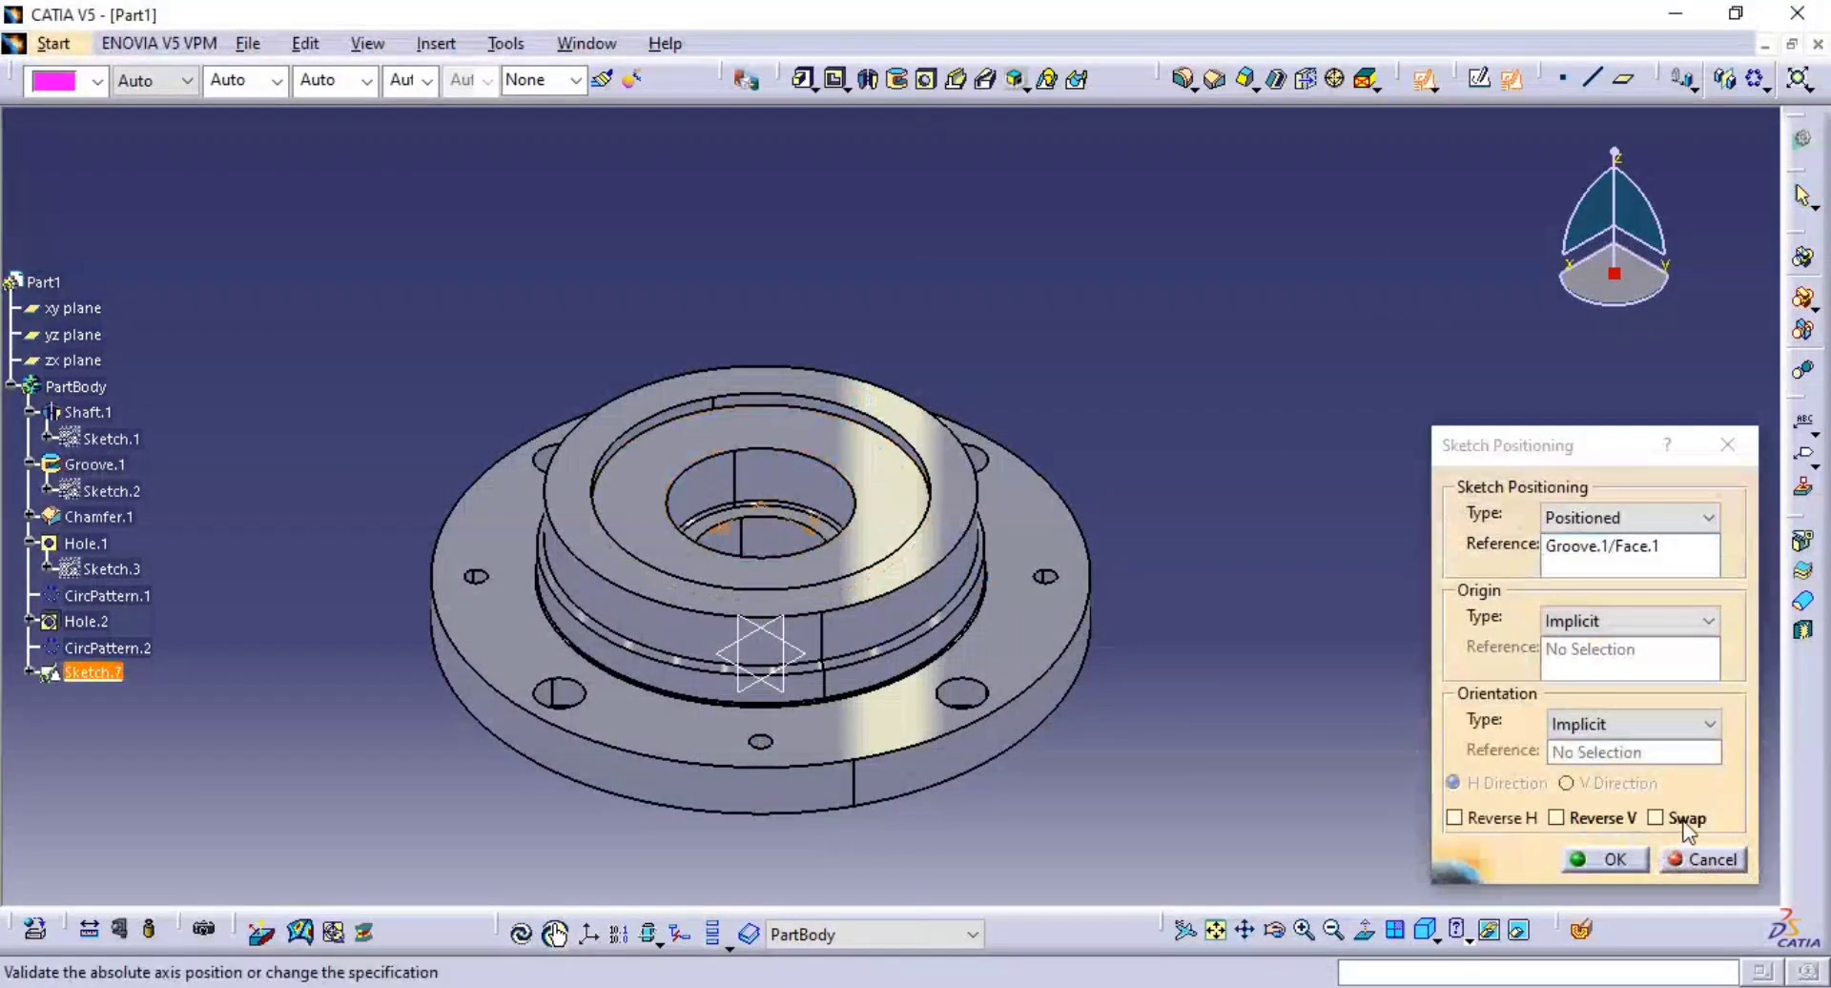
{"action": "left_click", "coordinate": [1572, 817]}
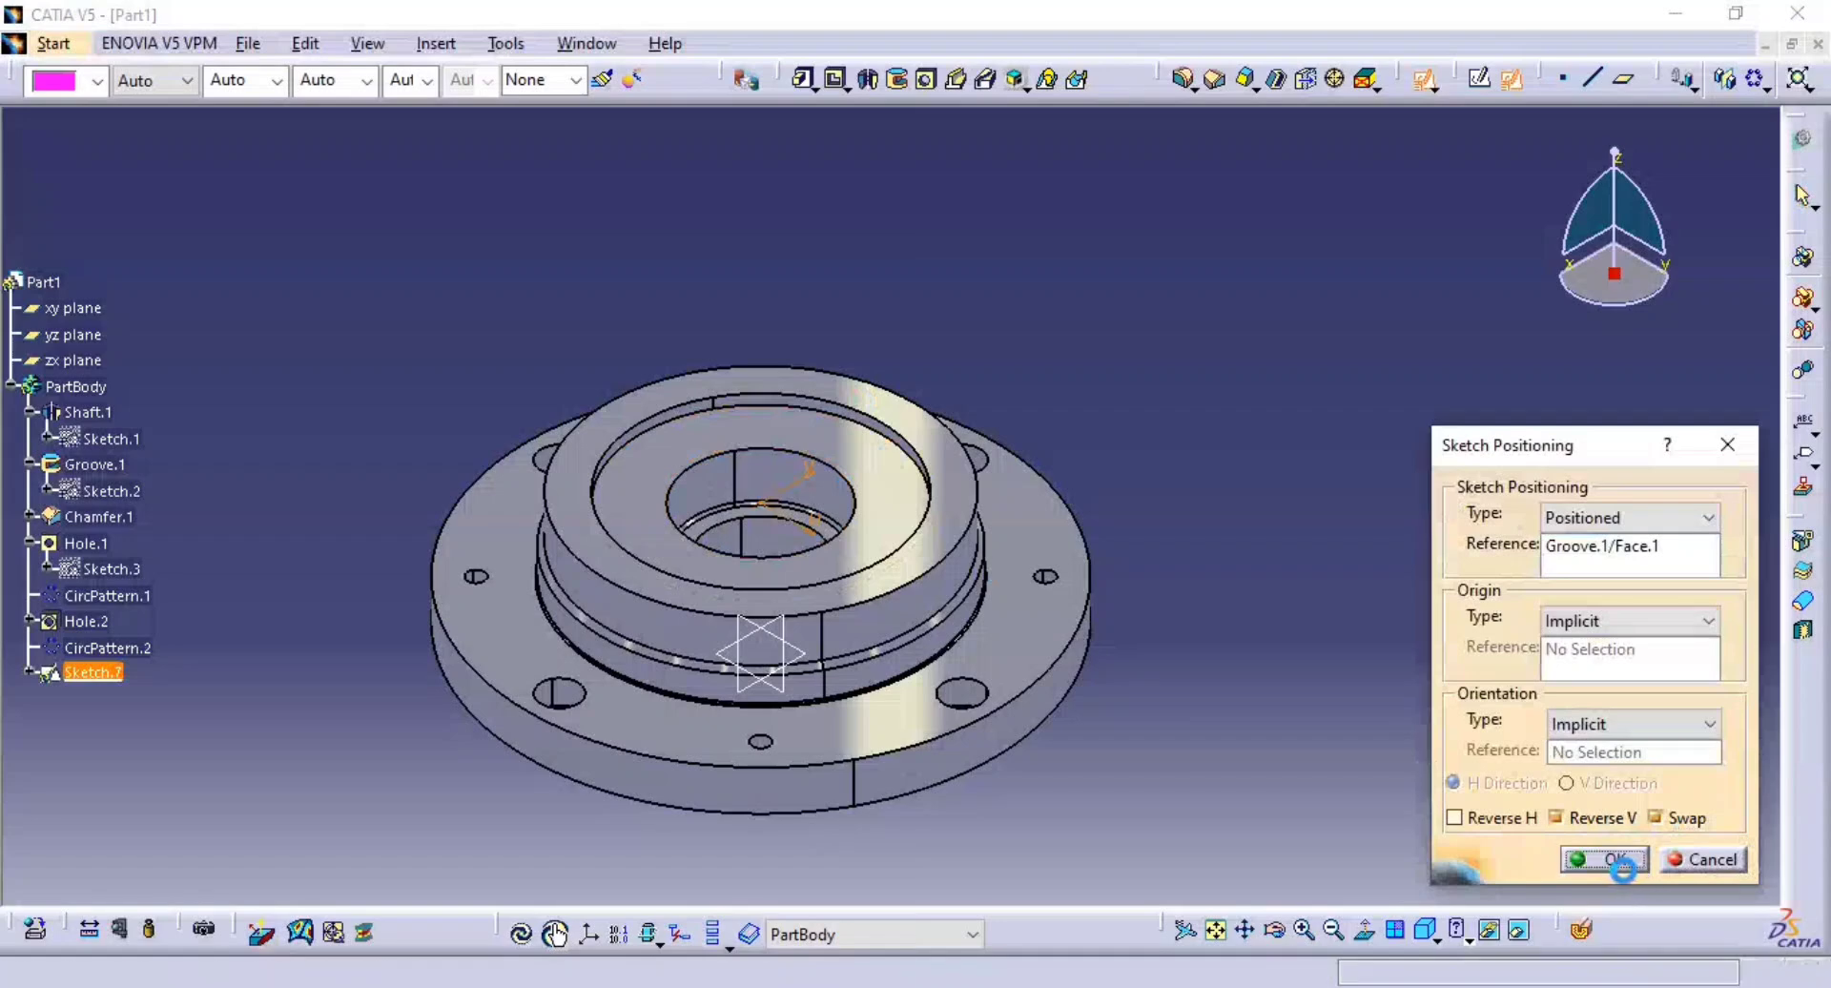
{"action": "left_click", "coordinate": [1612, 860]}
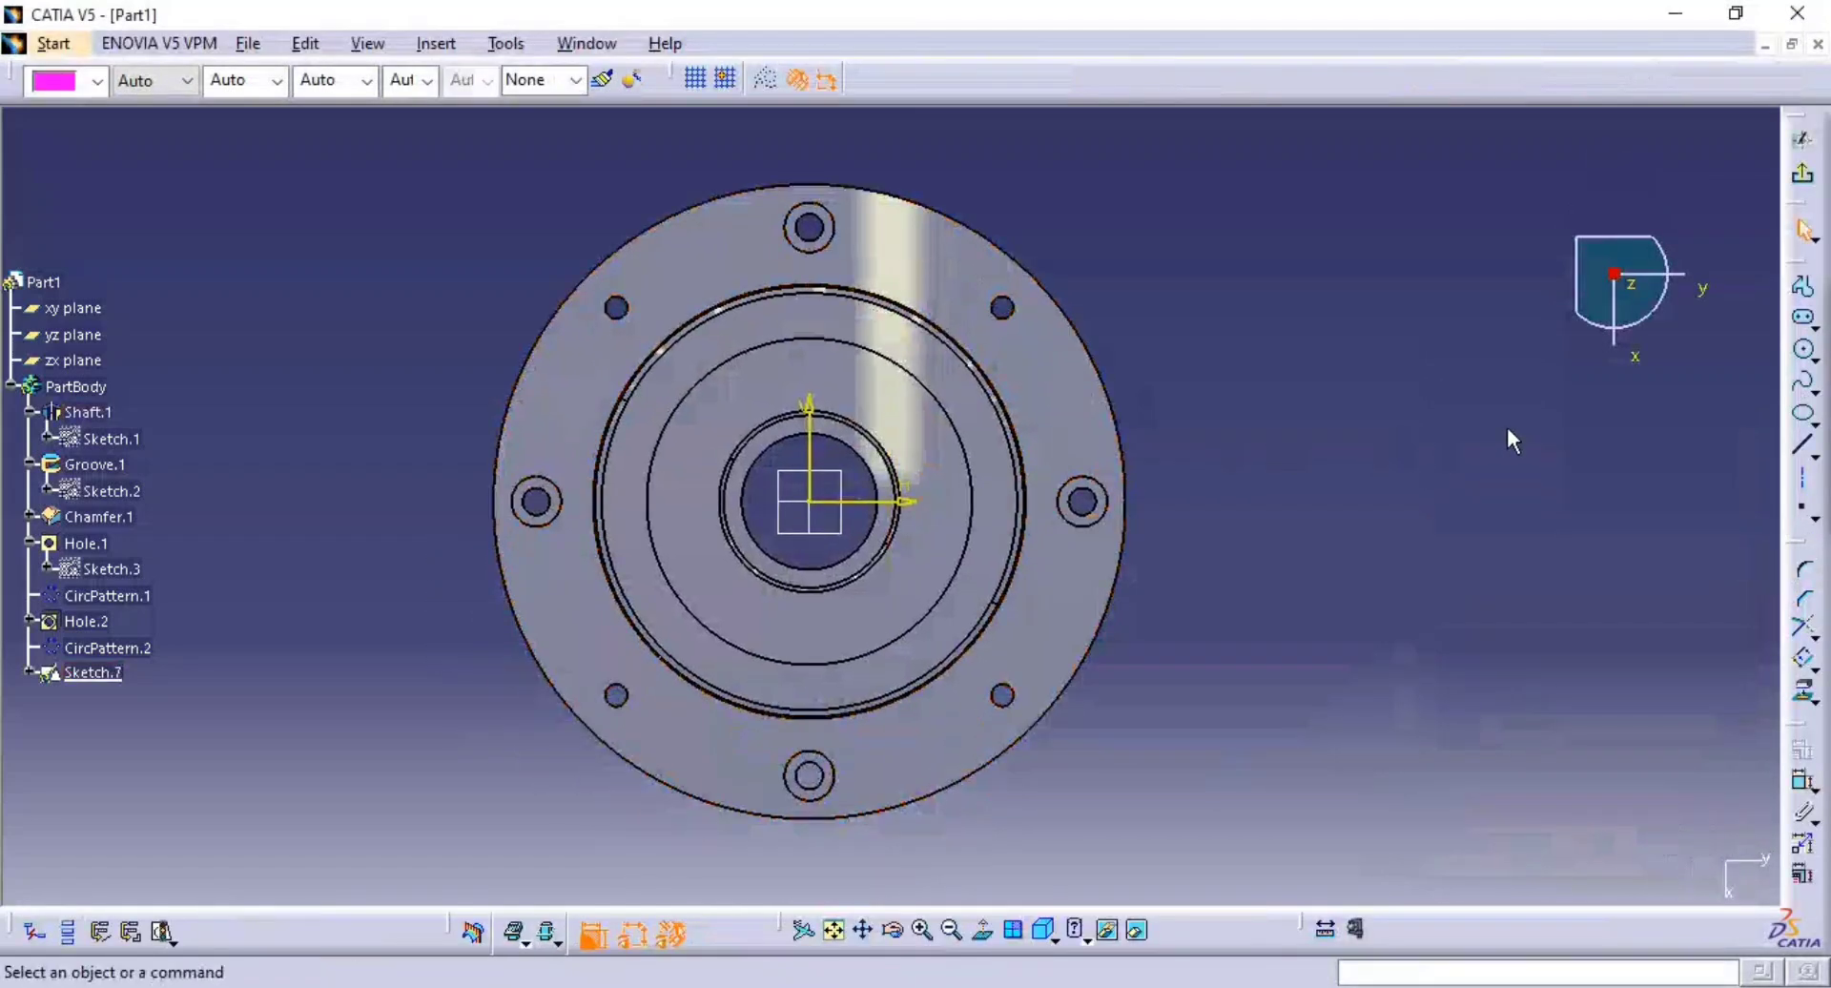
- Sketch a horizontal elongated hole about 60 mm long overall on the V-axis side of the central bore
{"action": "left_click", "coordinate": [1803, 318]}
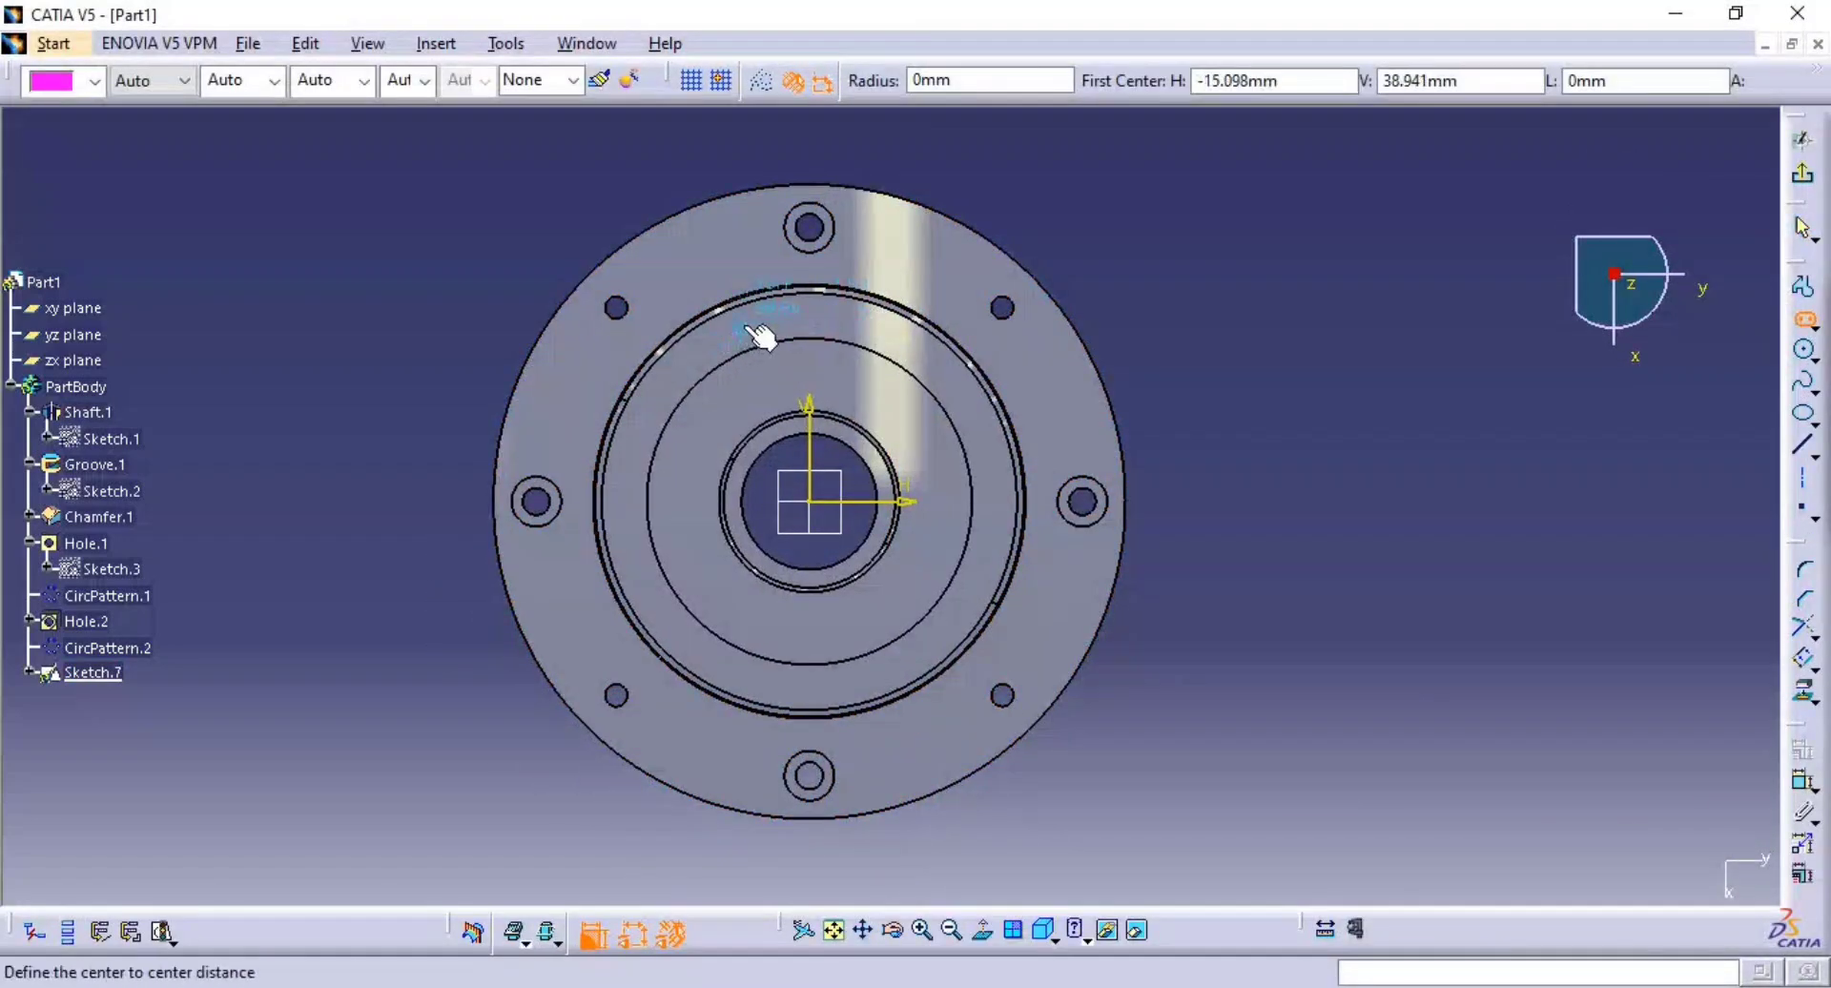
{"action": "left_click", "coordinate": [760, 340]}
{"action": "left_click", "coordinate": [911, 324]}
{"action": "left_click", "coordinate": [930, 283]}
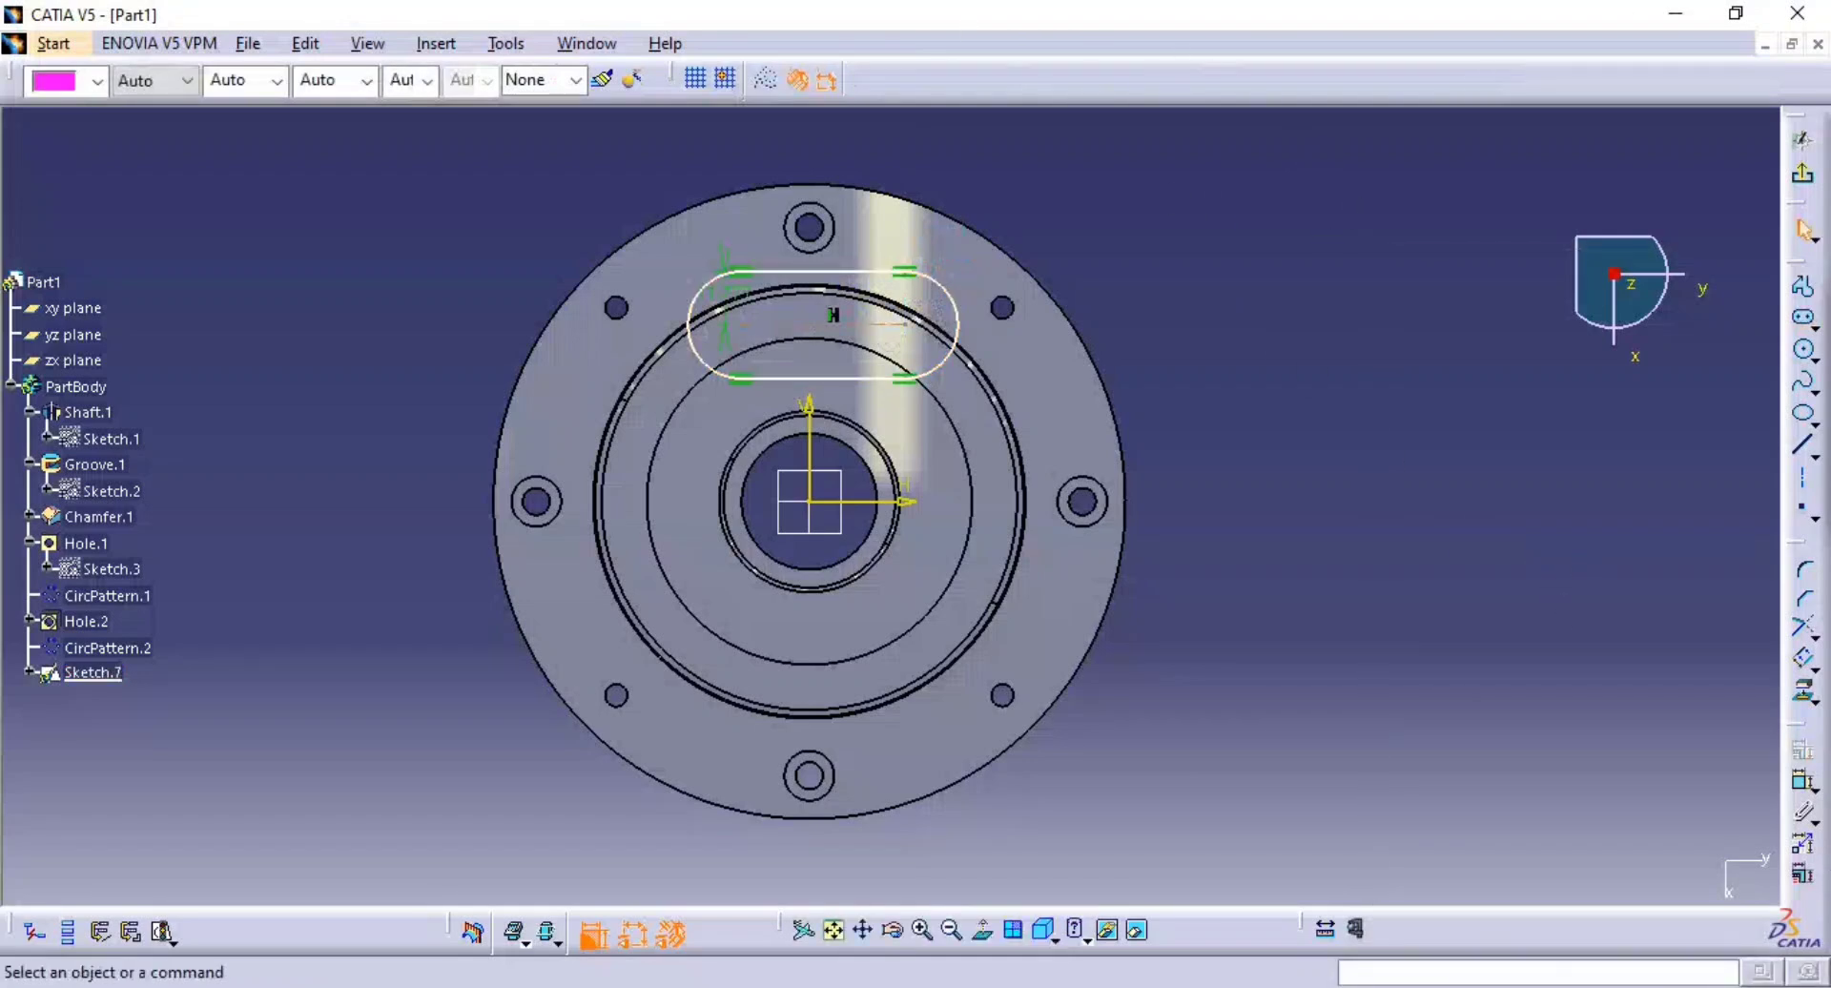
- Constrain the elongated hole's two end arcs to be symmetric about the sketch's vertical axis
{"action": "left_click", "coordinate": [1801, 782]}
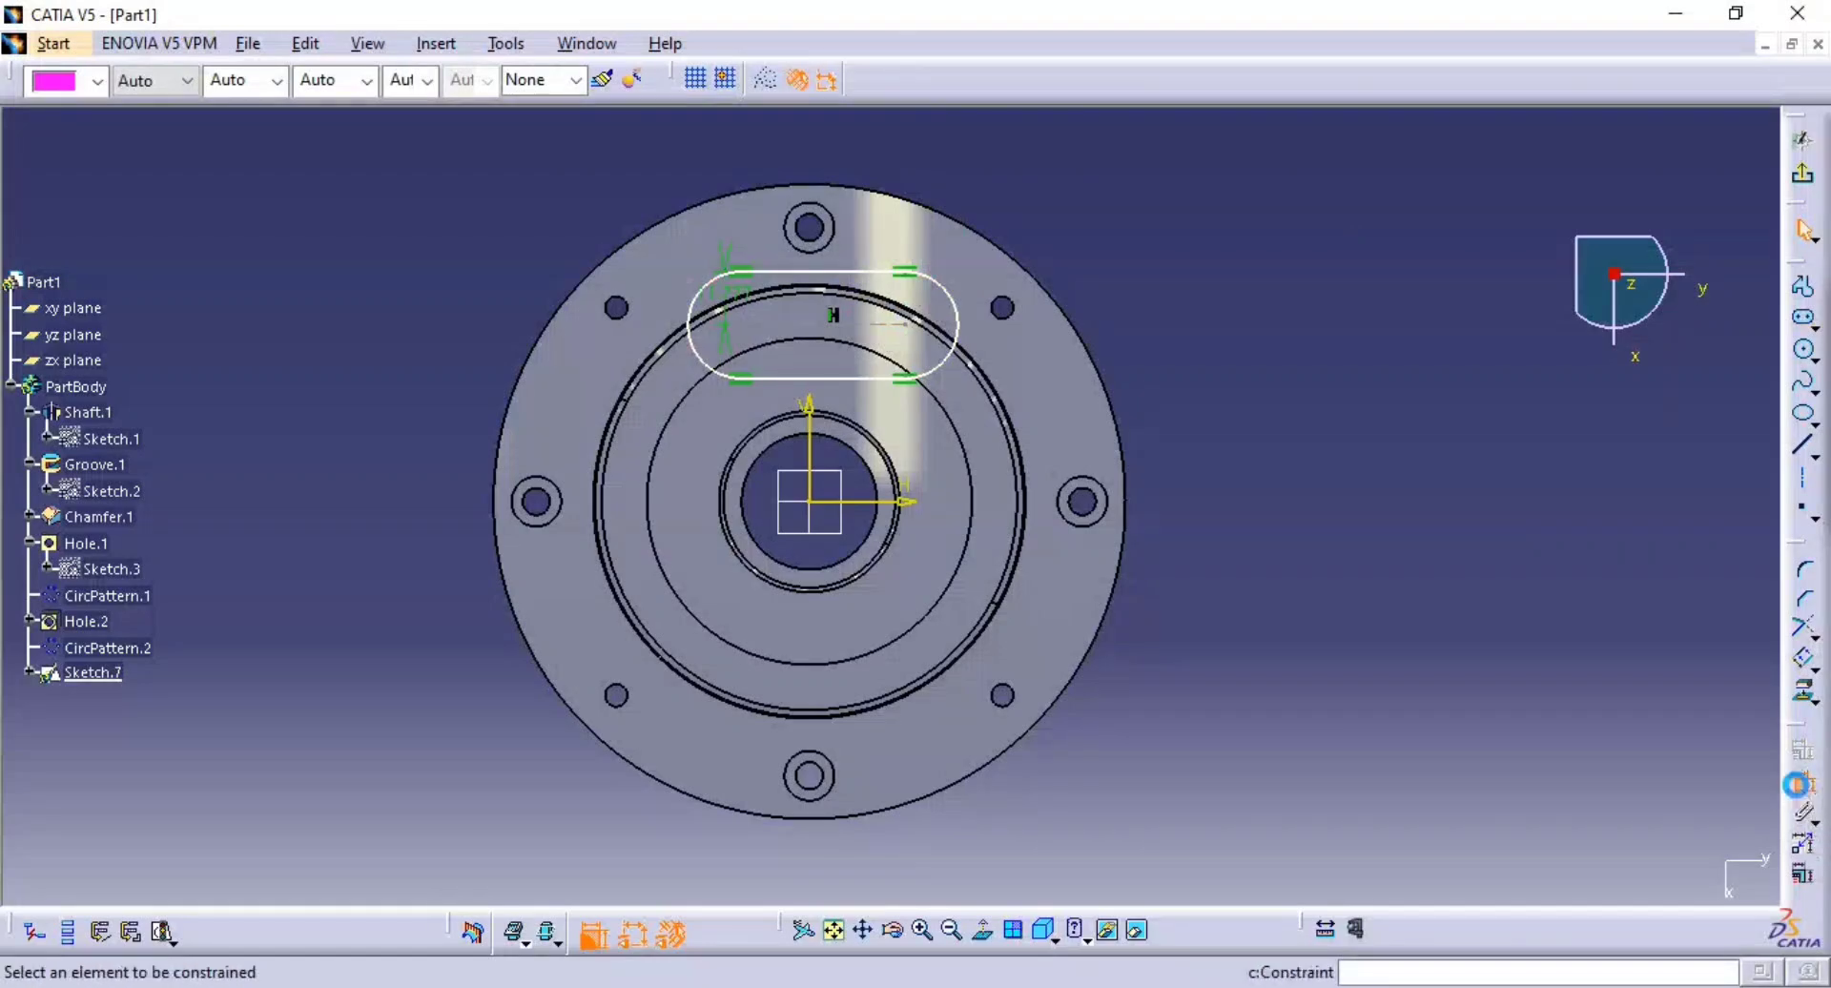
{"action": "left_click", "coordinate": [957, 339]}
{"action": "right_click", "coordinate": [599, 225]}
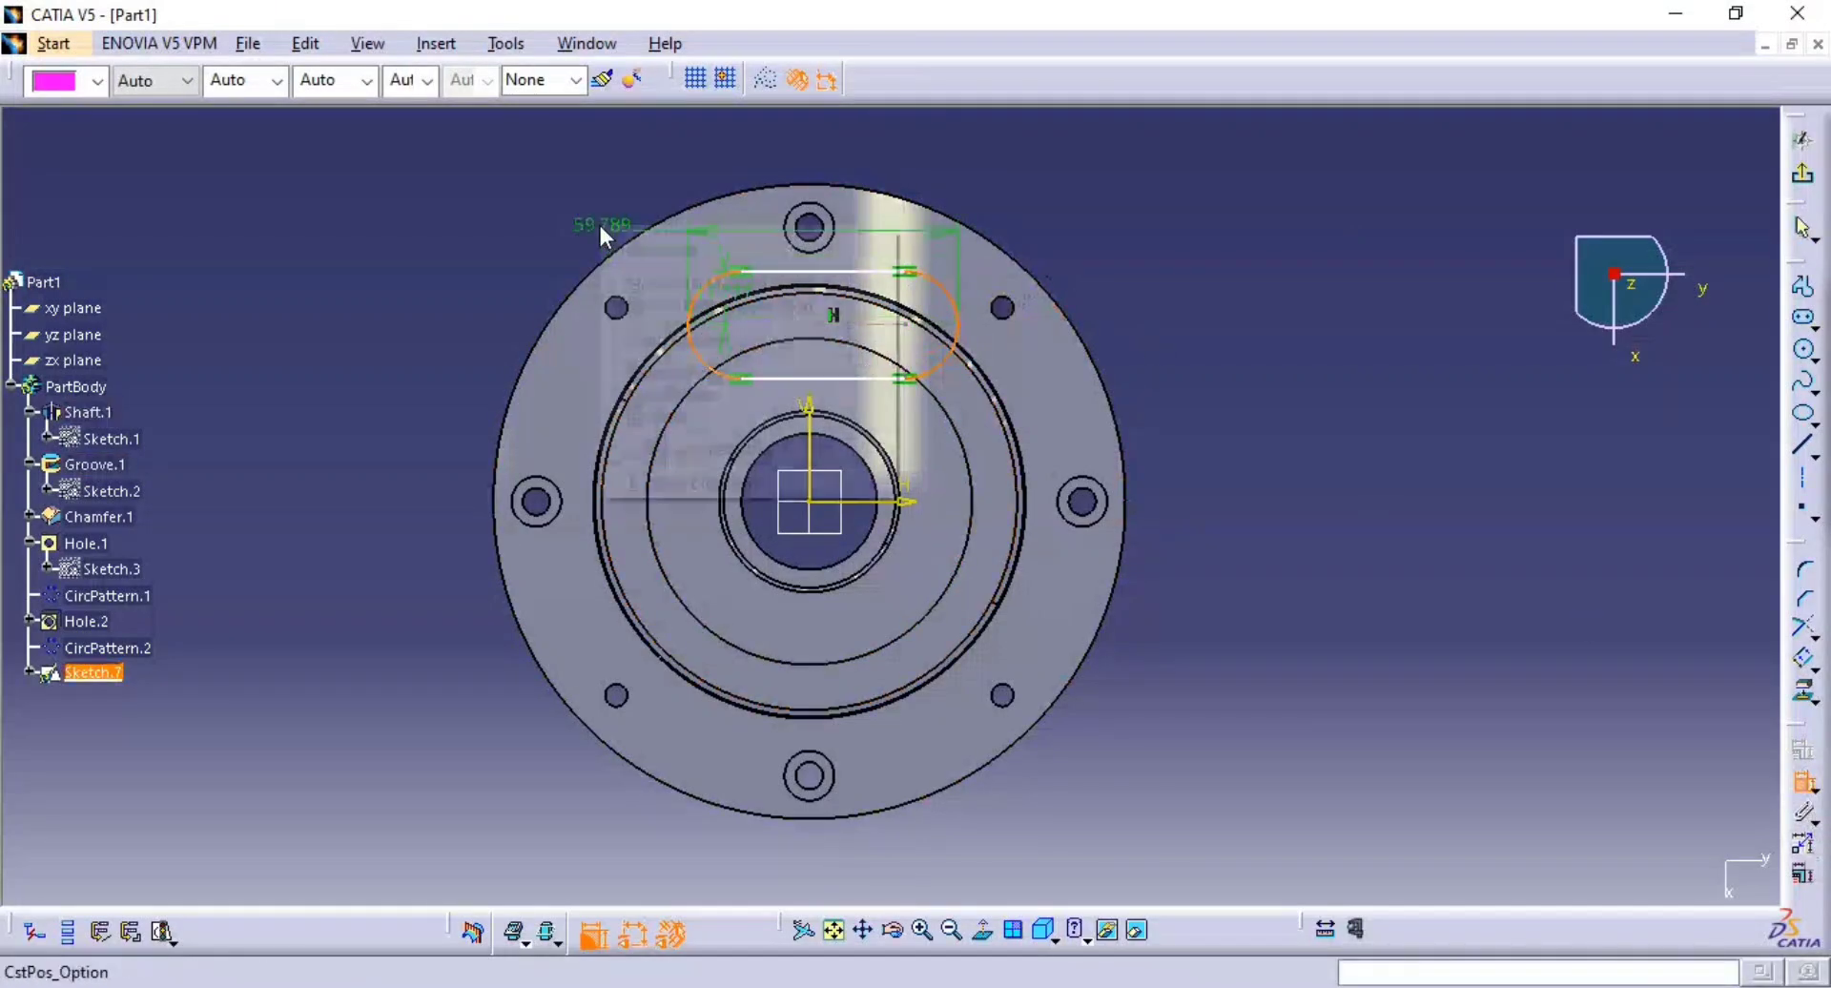
{"action": "left_click", "coordinate": [734, 451]}
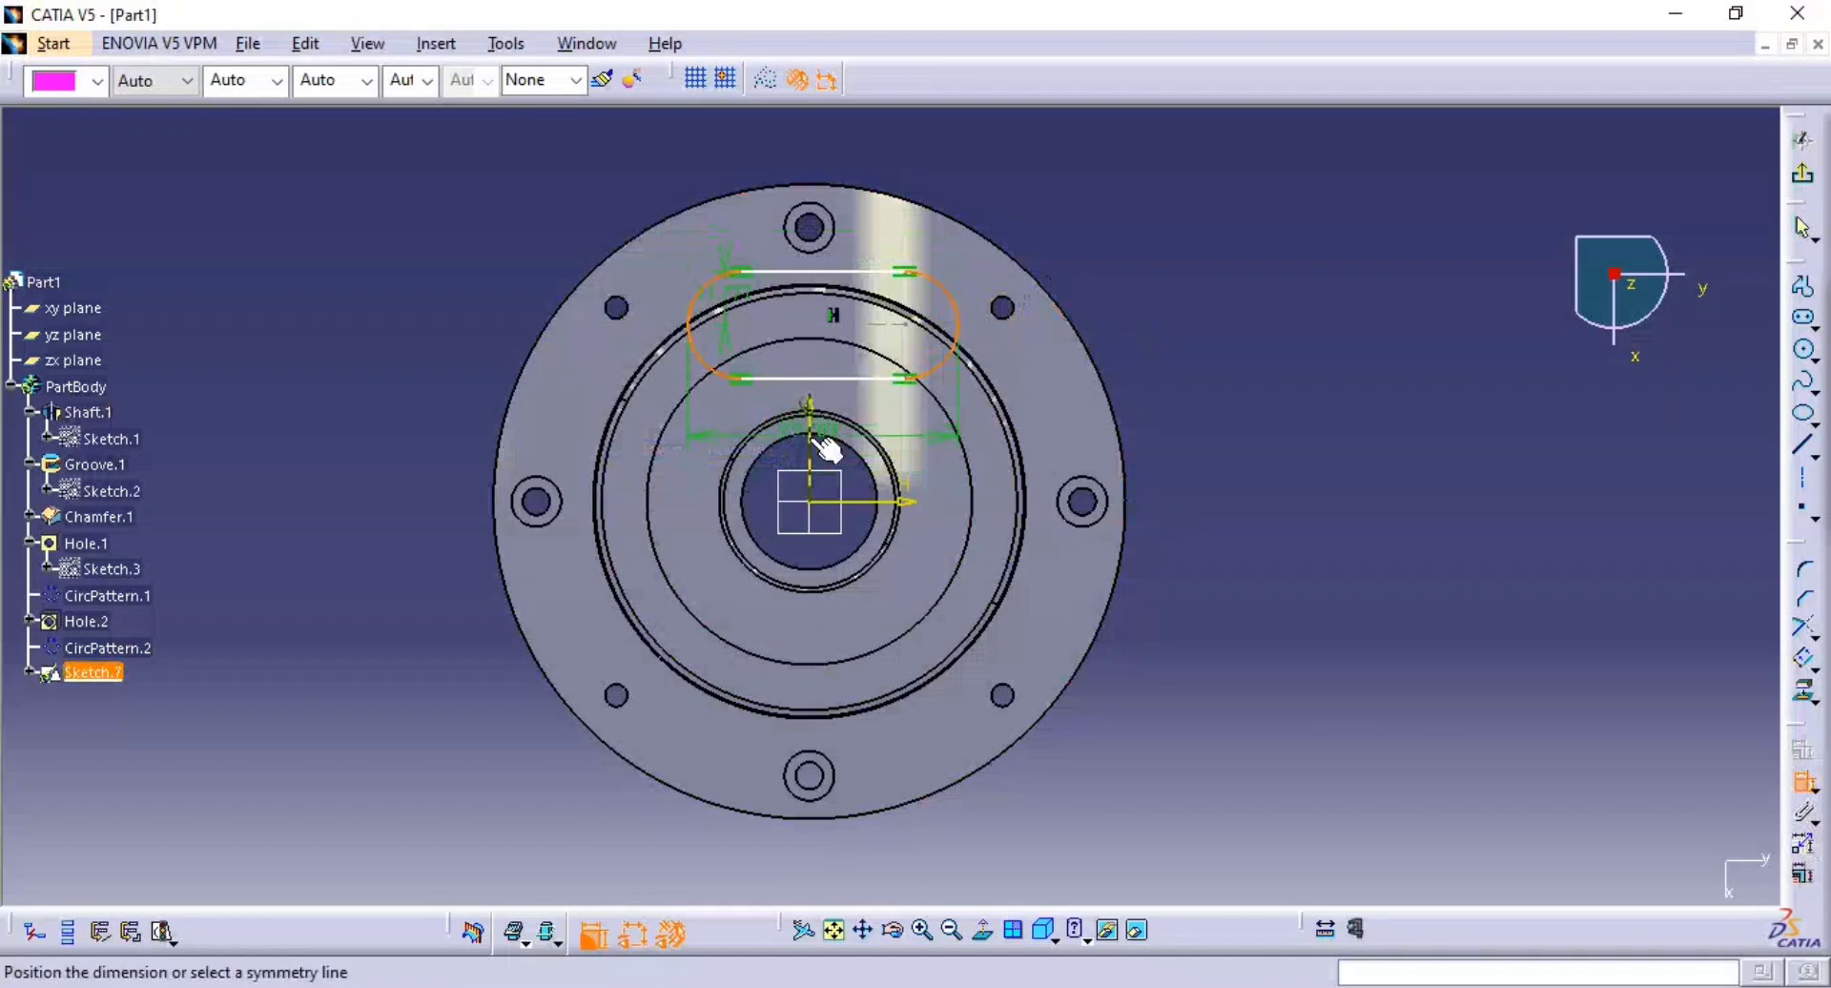
{"action": "left_click", "coordinate": [810, 437]}
- Dimension the elongated hole's straight edge and set its length to 20 mm
{"action": "left_click", "coordinate": [819, 273]}
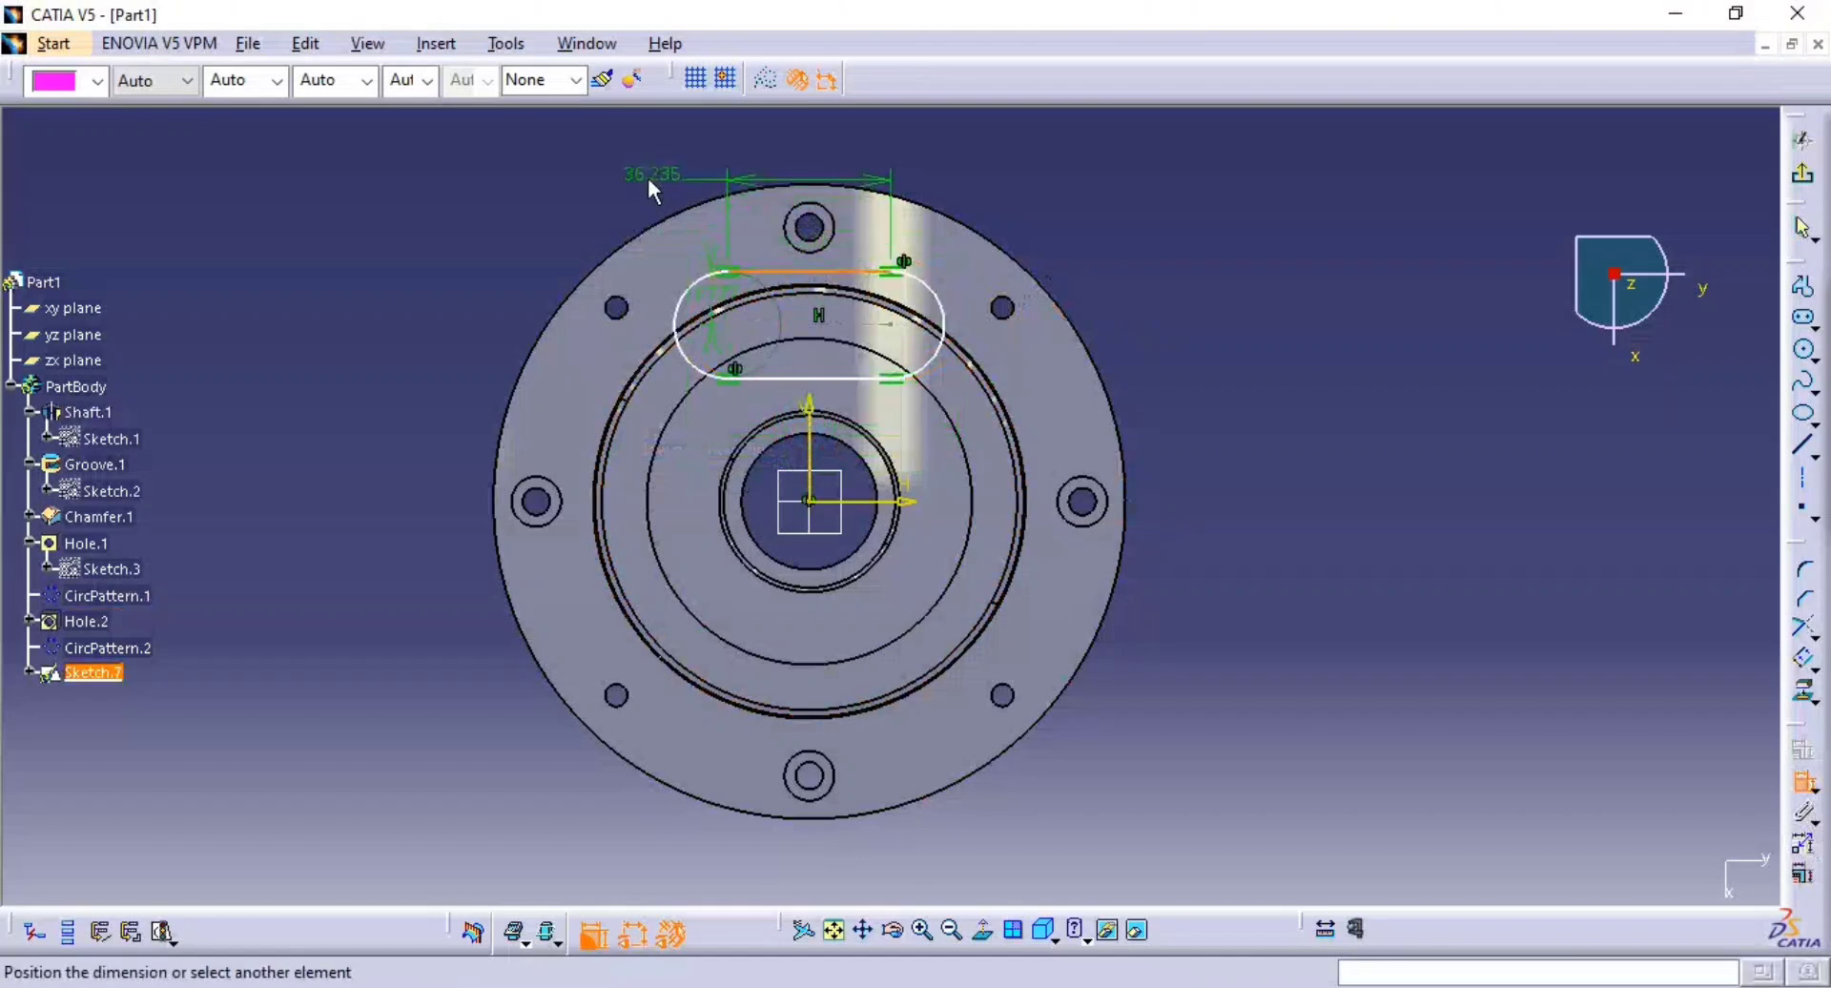
{"action": "left_click", "coordinate": [650, 183]}
{"action": "double_click", "coordinate": [639, 172]}
{"action": "type", "text": "20mm"}
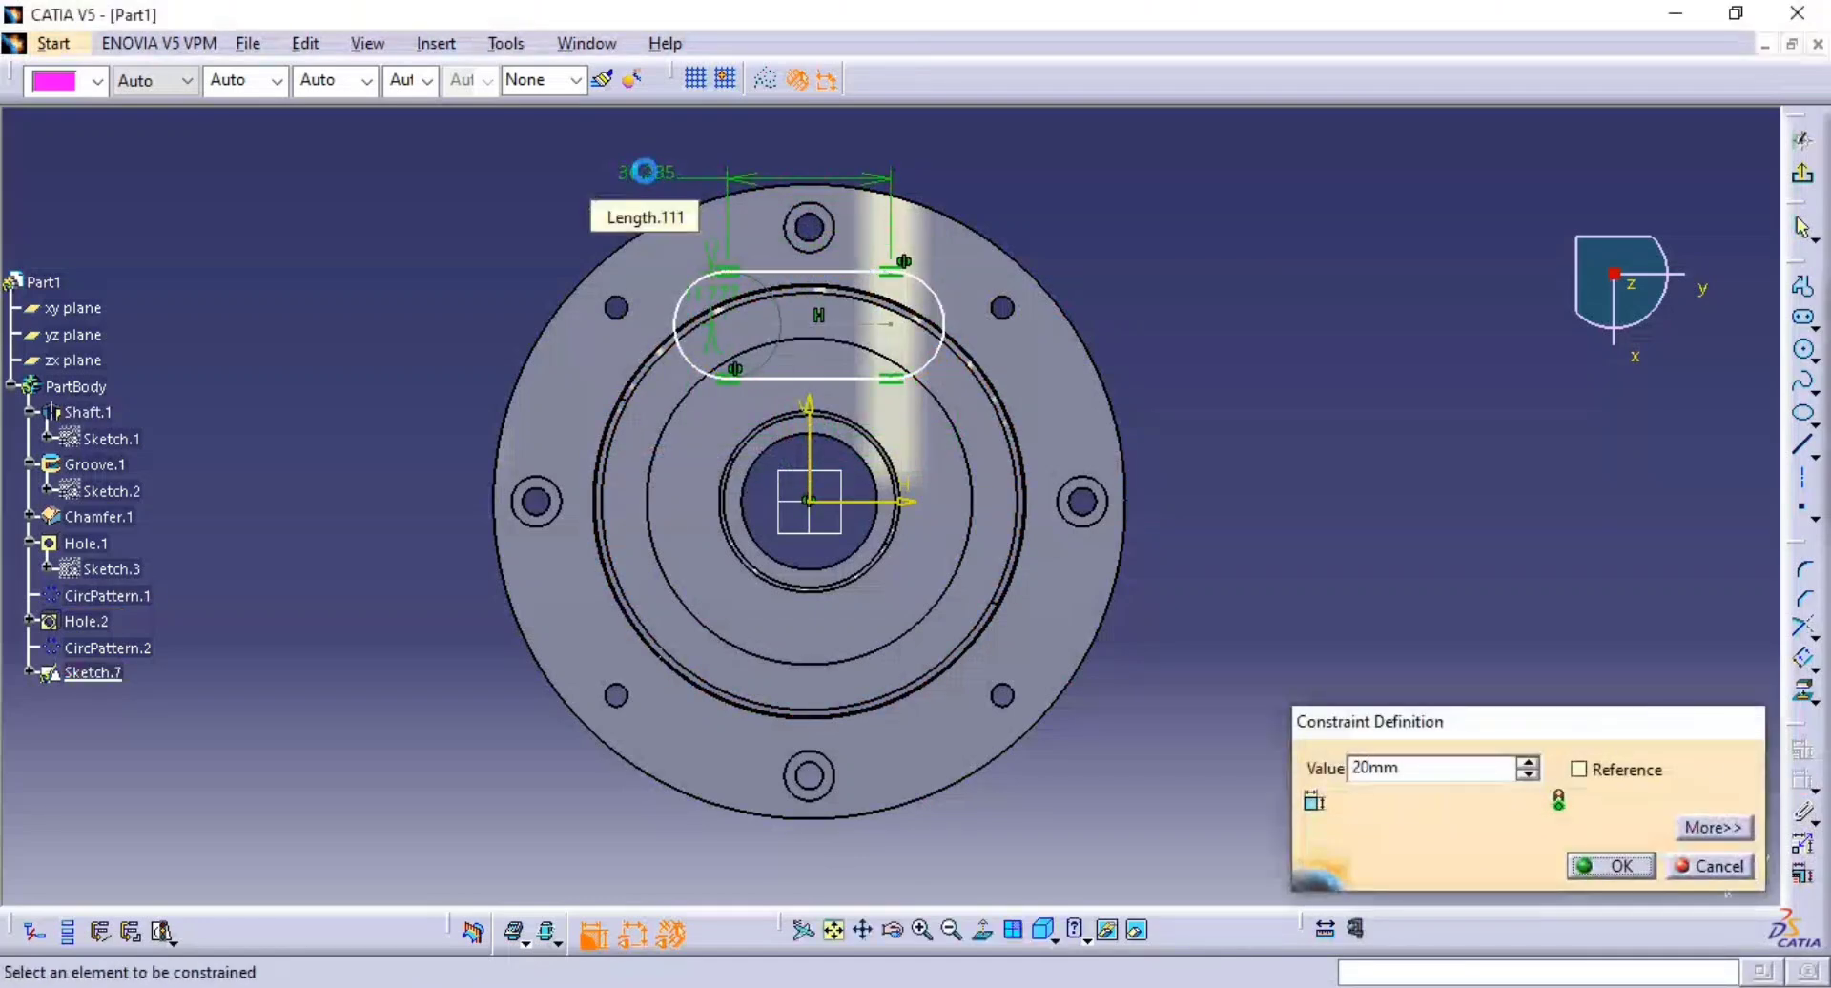
{"action": "key", "text": "Return"}
- Set the elongated hole's end radius to 5 mm
{"action": "mouse_move", "coordinate": [771, 329]}
{"action": "middle_mouse_down", "text": "ctrl"}
{"action": "mouse_move", "coordinate": [776, 257]}
{"action": "mouse_move", "coordinate": [791, 327]}
{"action": "middle_mouse_up", "text": "ctrl"}
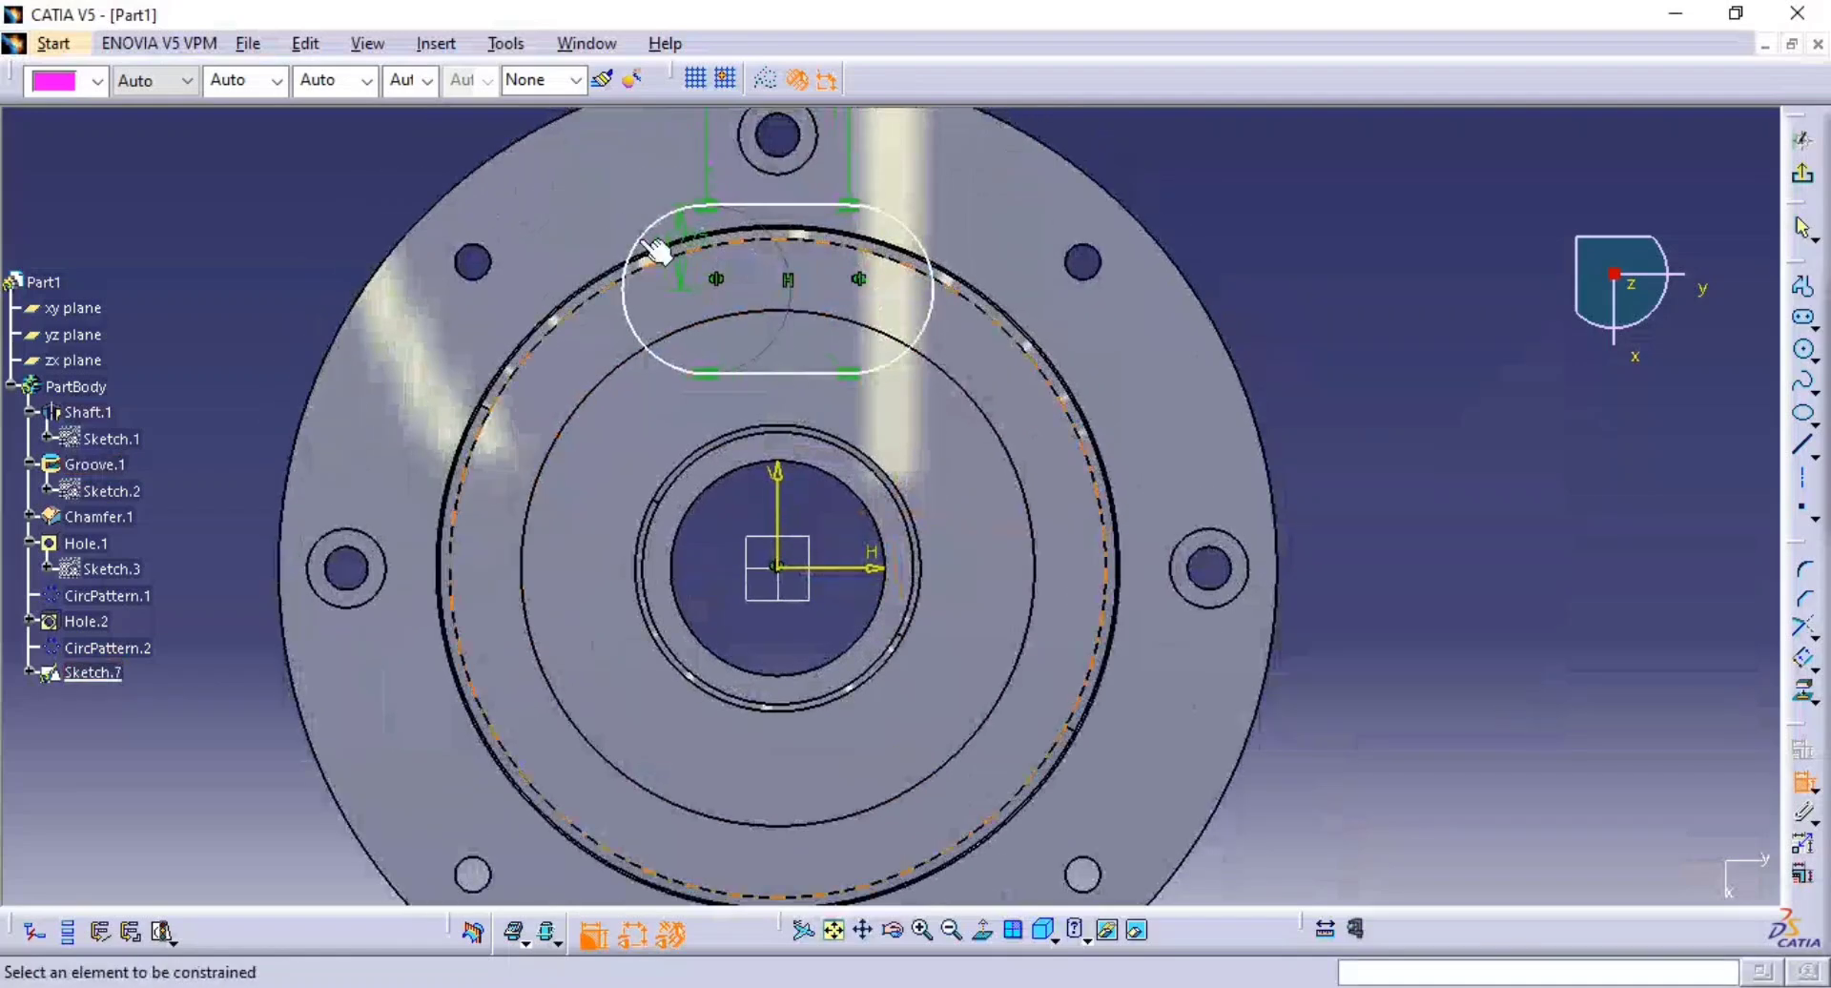
{"action": "double_click", "coordinate": [675, 245]}
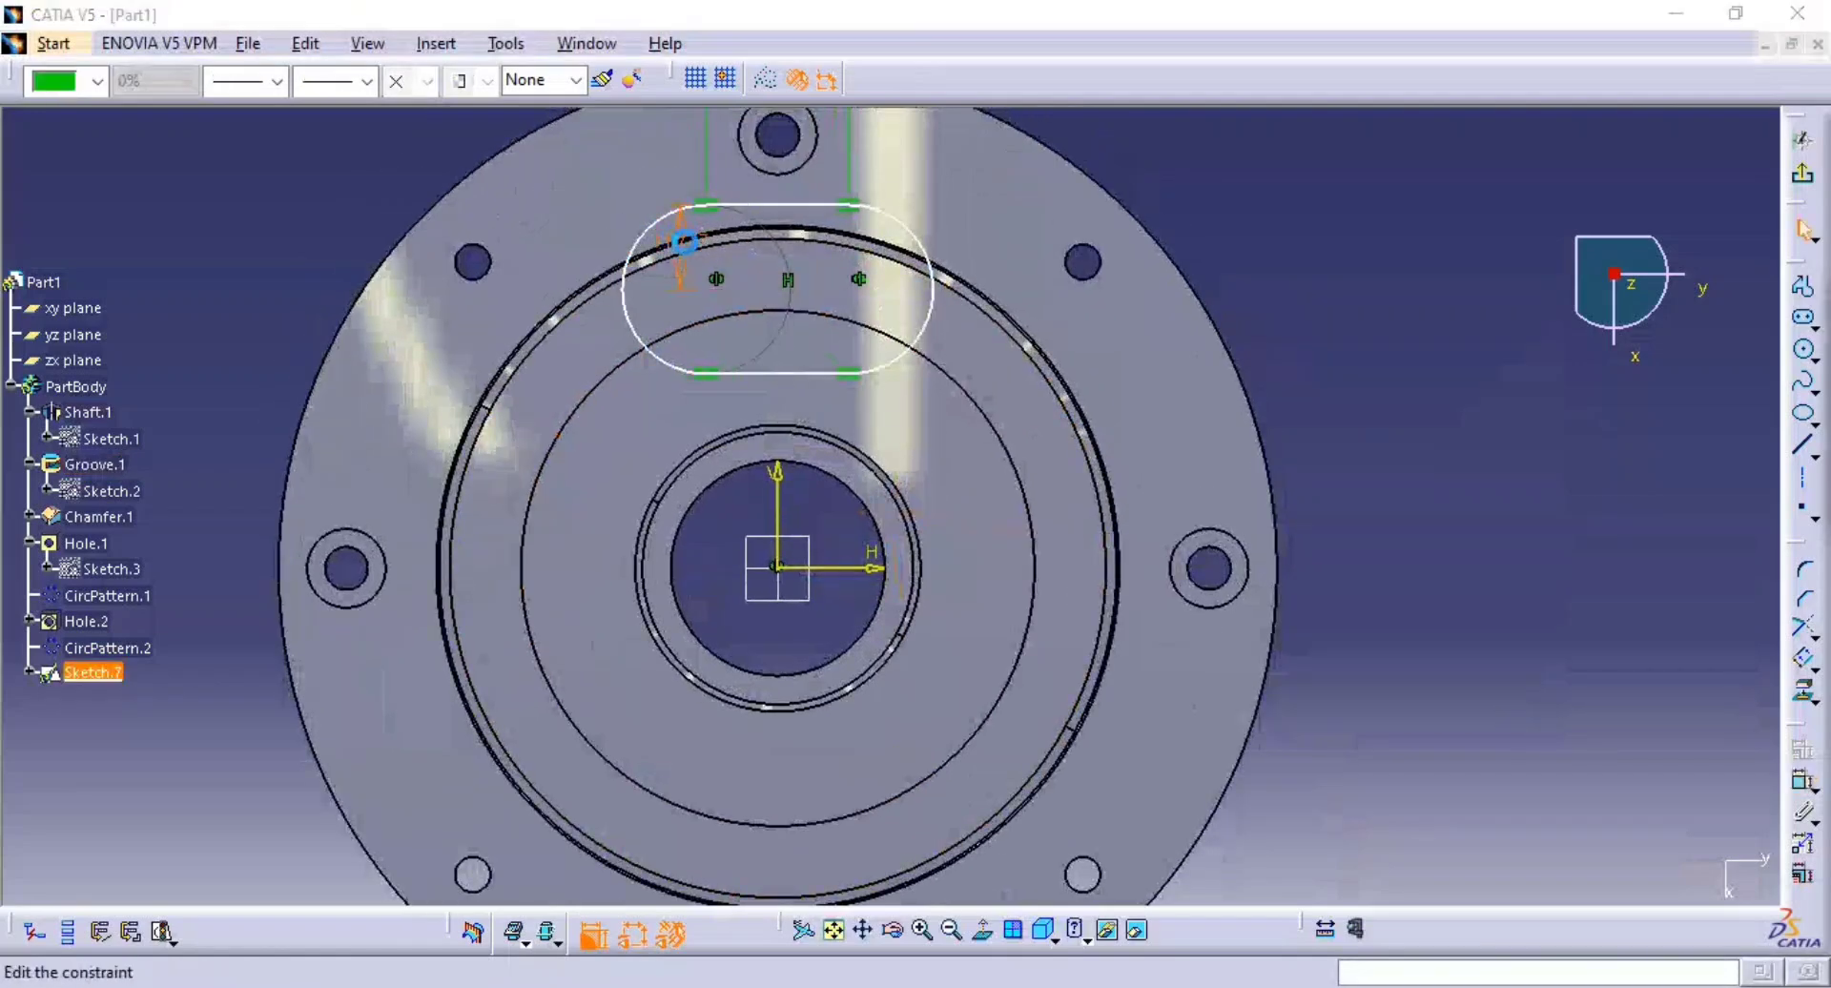
{"action": "type", "text": "5"}
{"action": "key", "text": "Return"}
- Dimension the distance from the elongated hole's centreline to the horizontal axis and set it to 31 mm
{"action": "middle_click_drag", "start_coordinate": [1262, 237], "coordinate": [1228, 312], "text": "ctrl"}
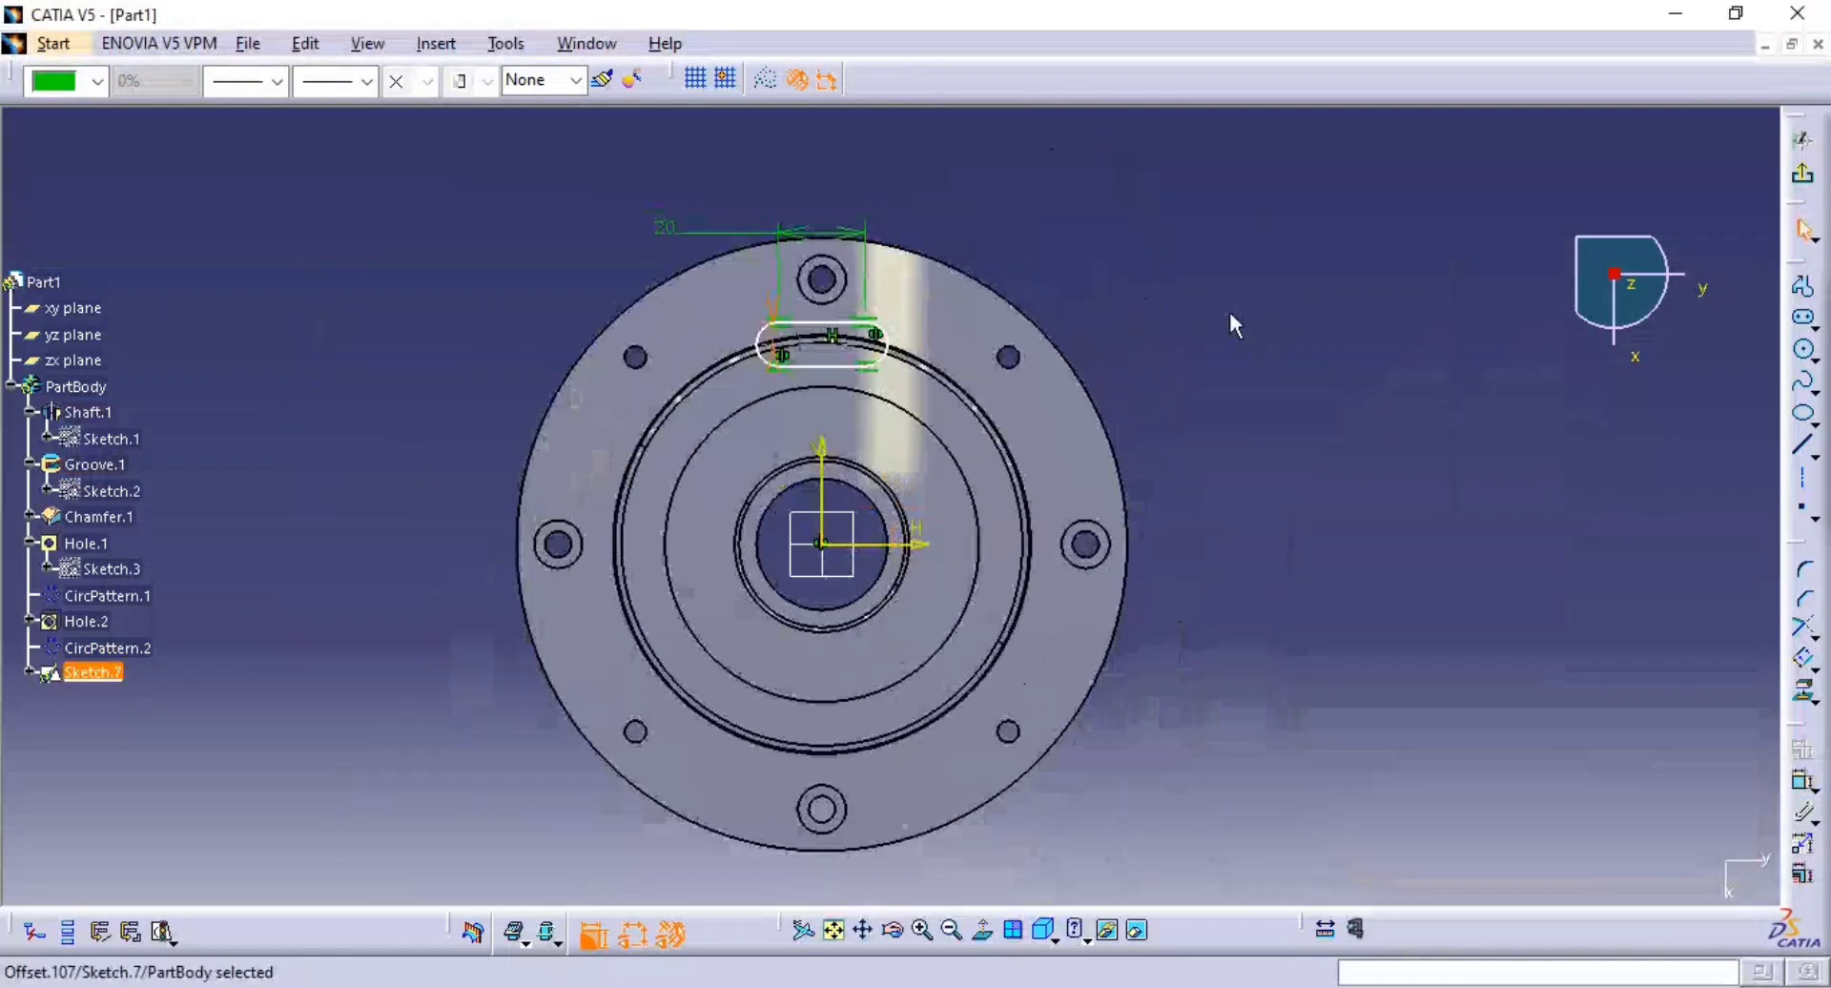
{"action": "middle_click_drag", "start_coordinate": [1229, 380], "coordinate": [949, 603]}
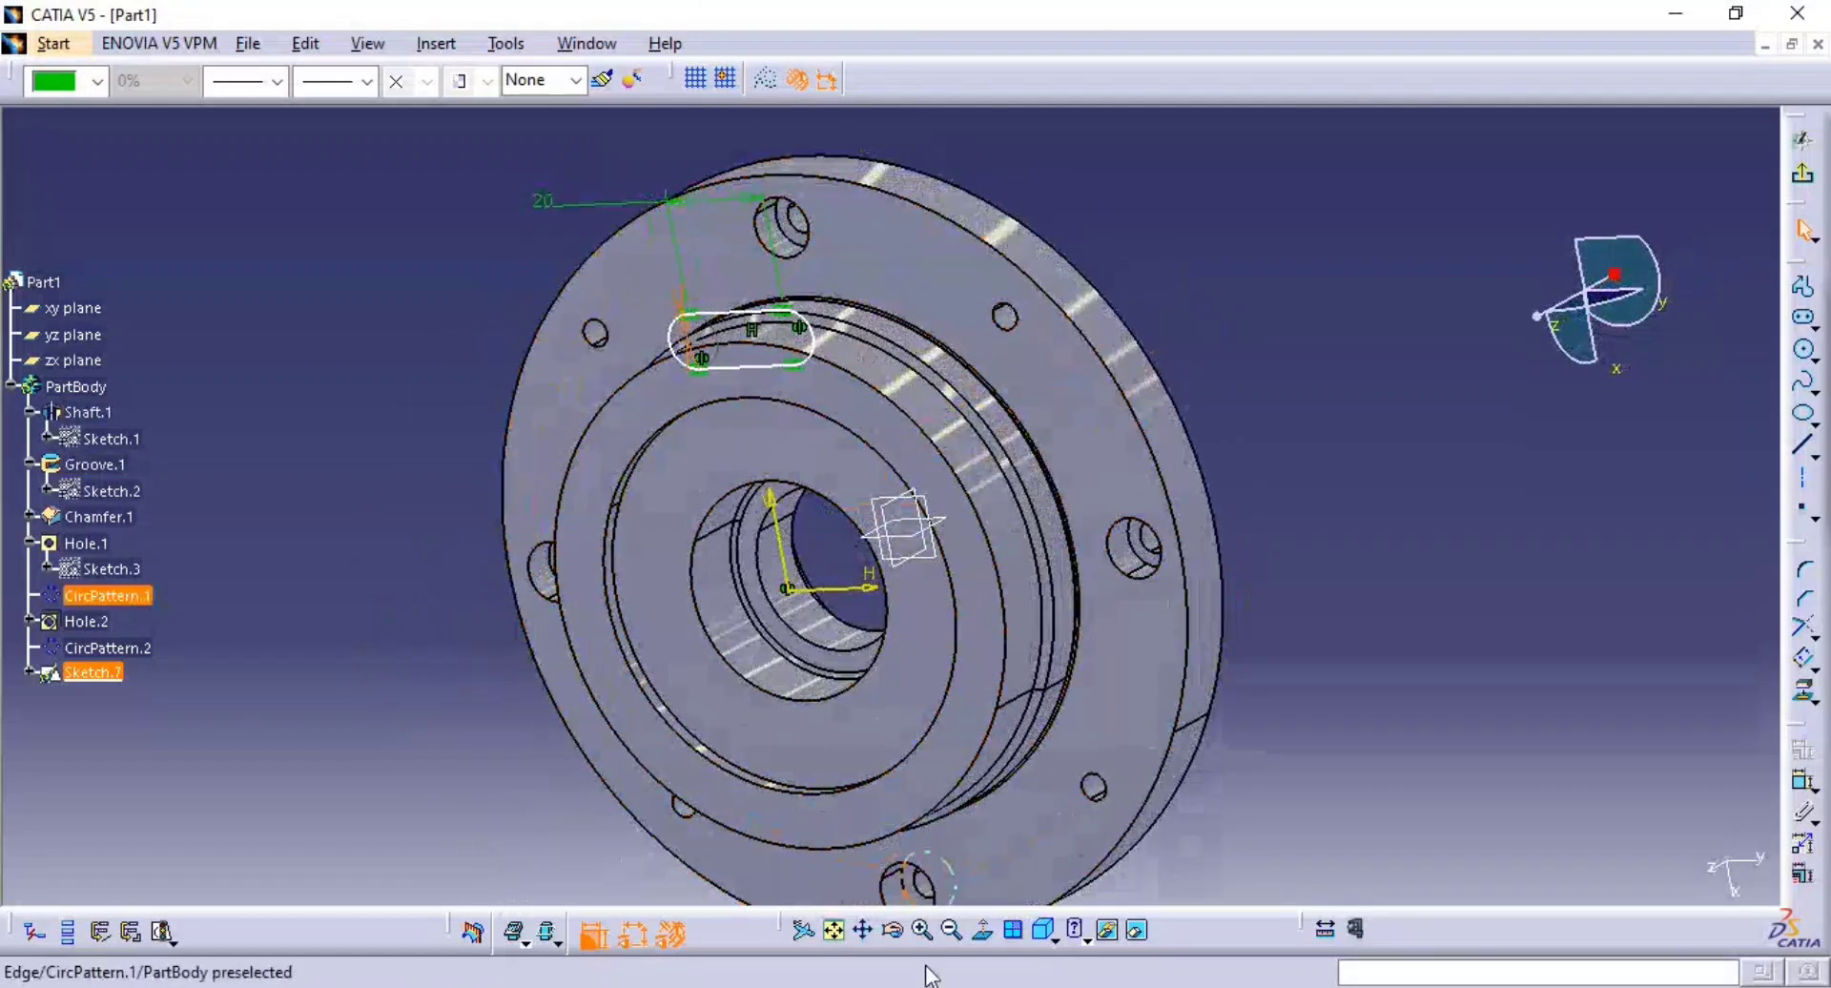
{"action": "left_click", "coordinate": [982, 931]}
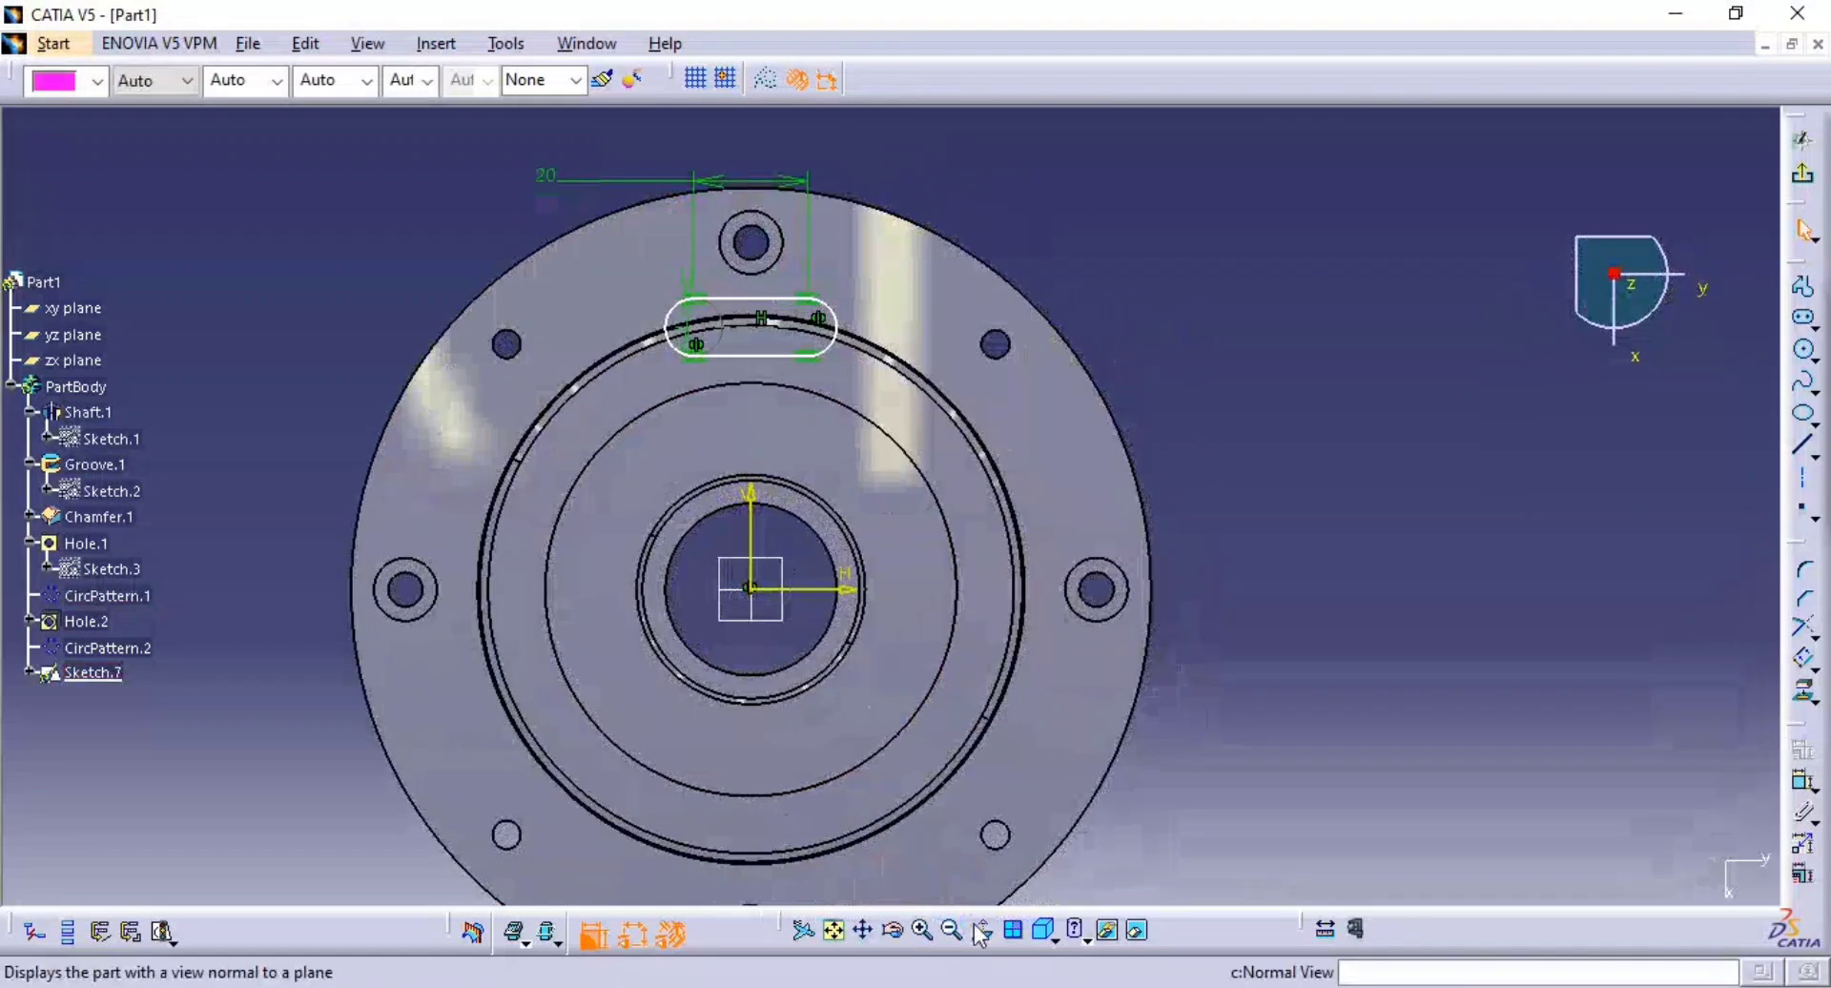
{"action": "middle_click_drag", "start_coordinate": [1337, 524], "coordinate": [1415, 438], "text": "ctrl"}
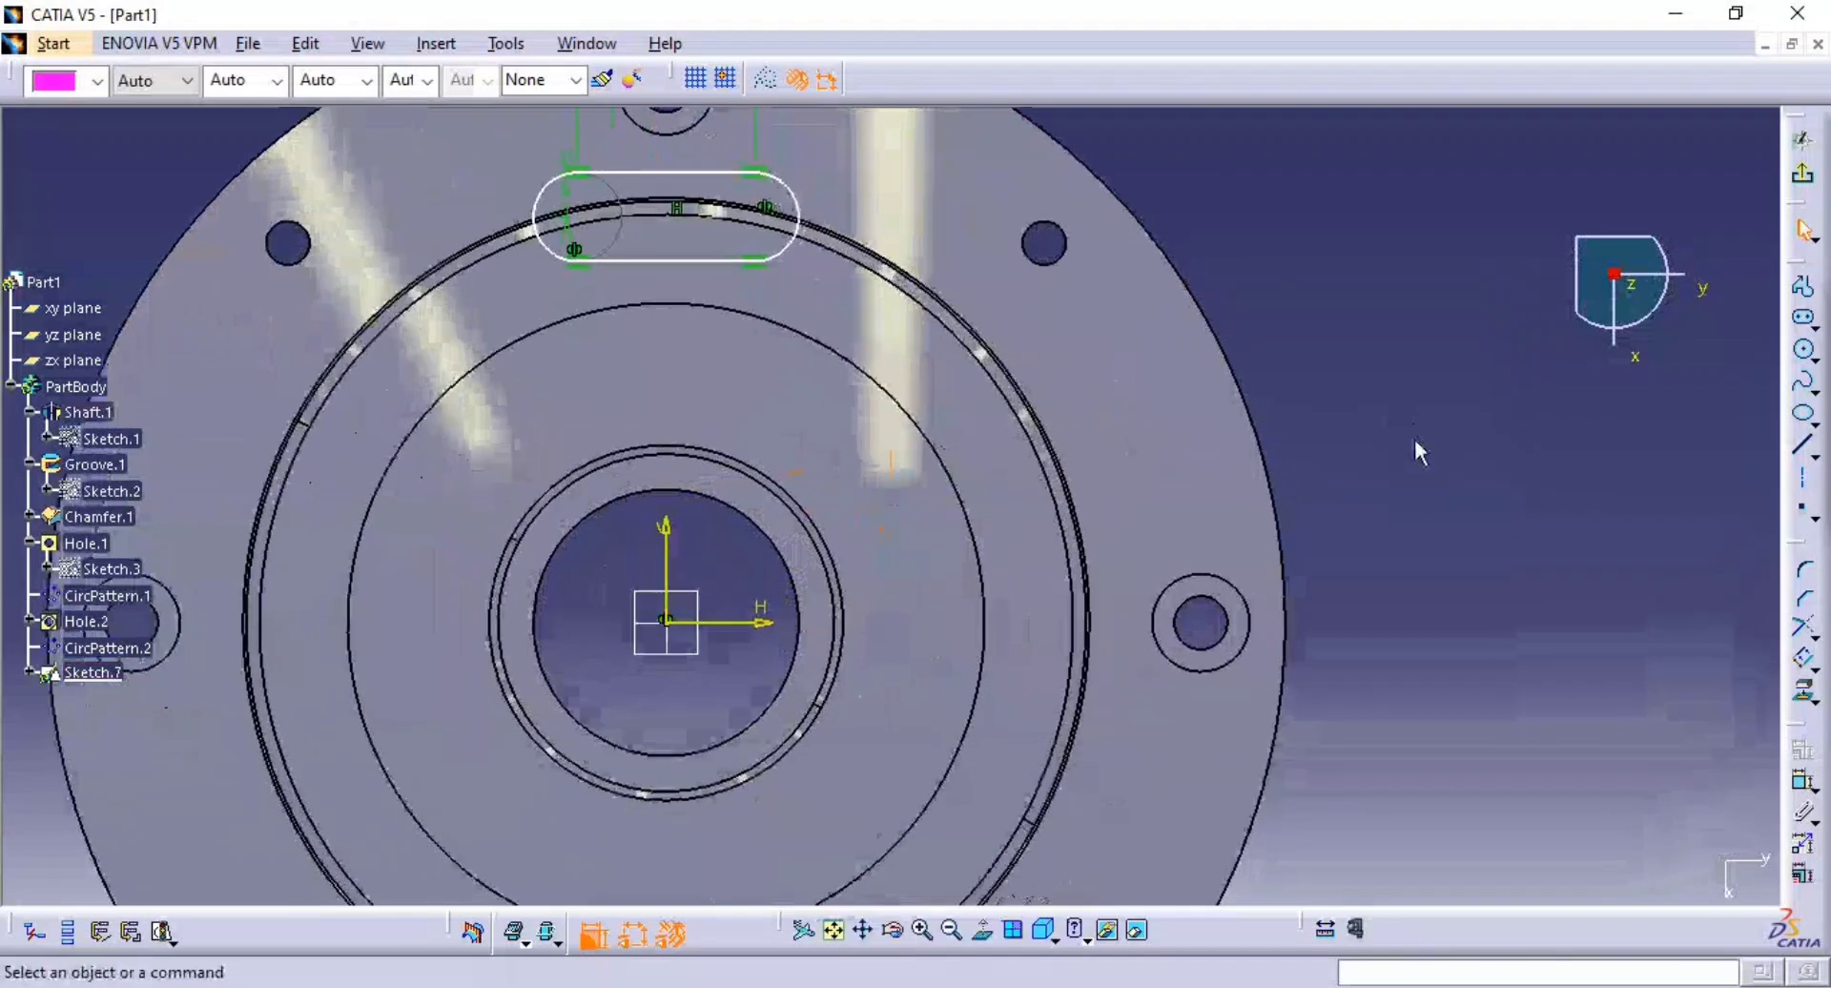
{"action": "left_click", "coordinate": [1802, 790]}
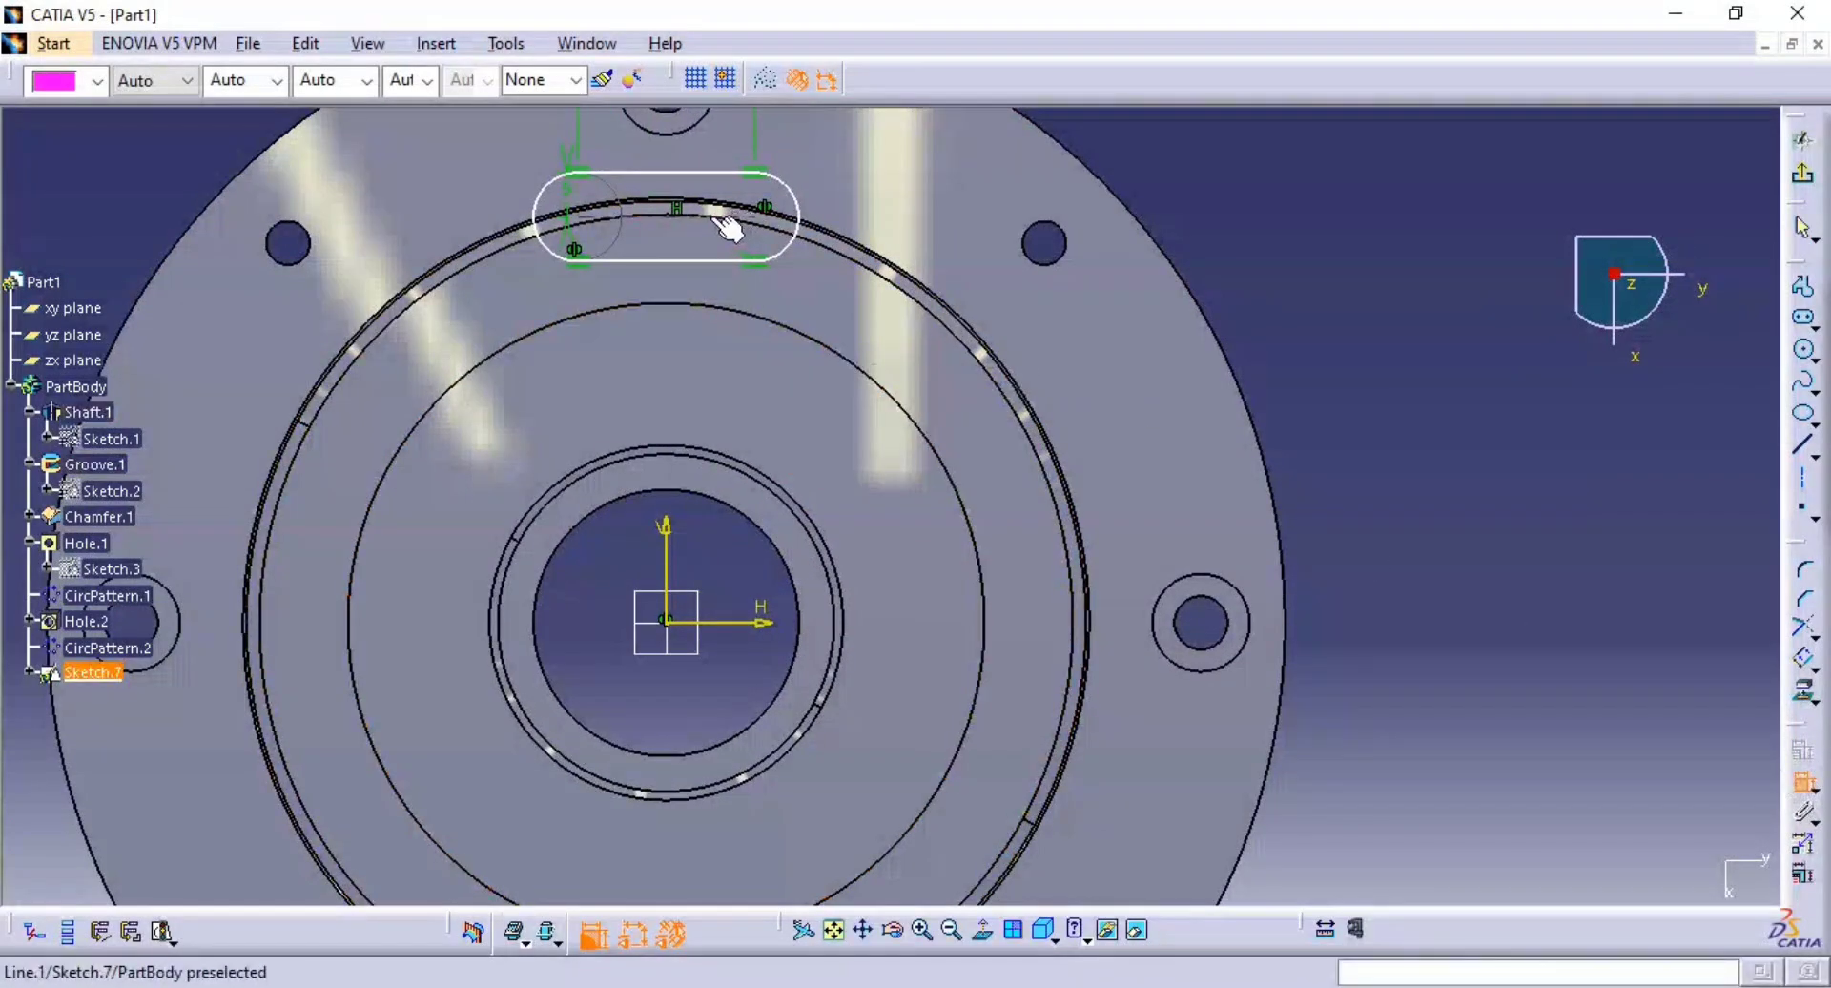
{"action": "left_click", "coordinate": [723, 239]}
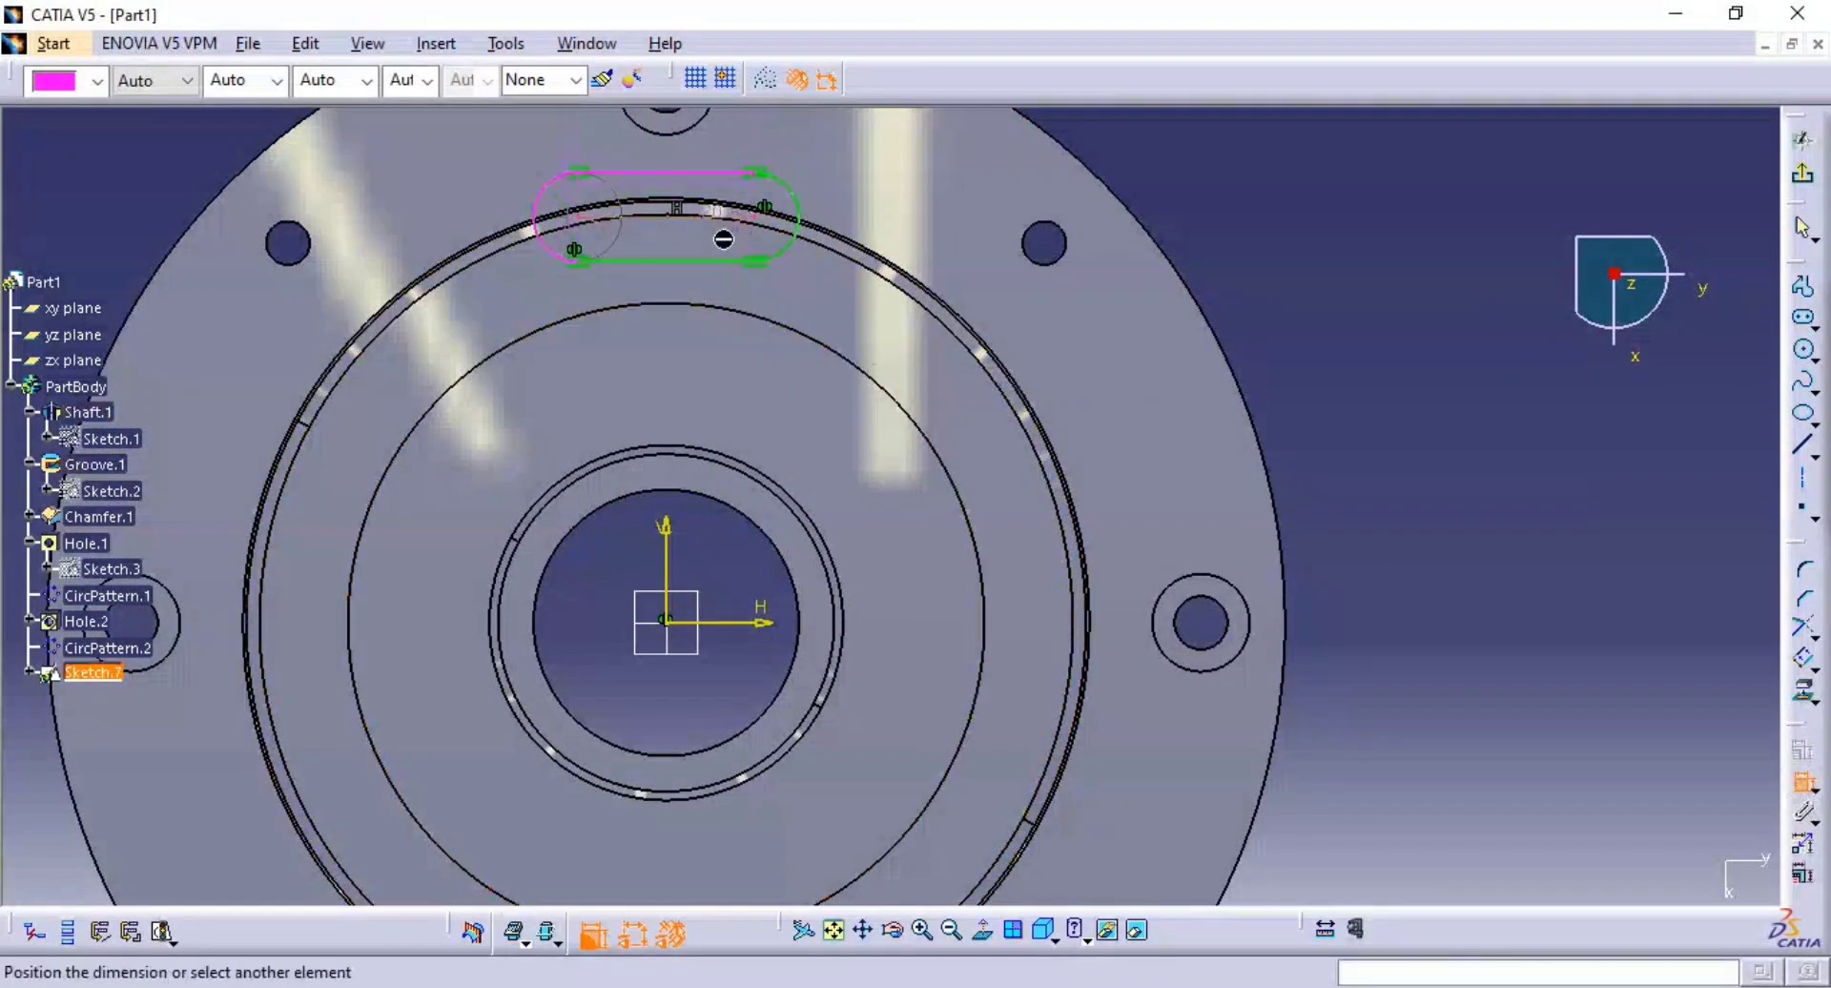
{"action": "left_click", "coordinate": [763, 624]}
{"action": "left_click", "coordinate": [1362, 438]}
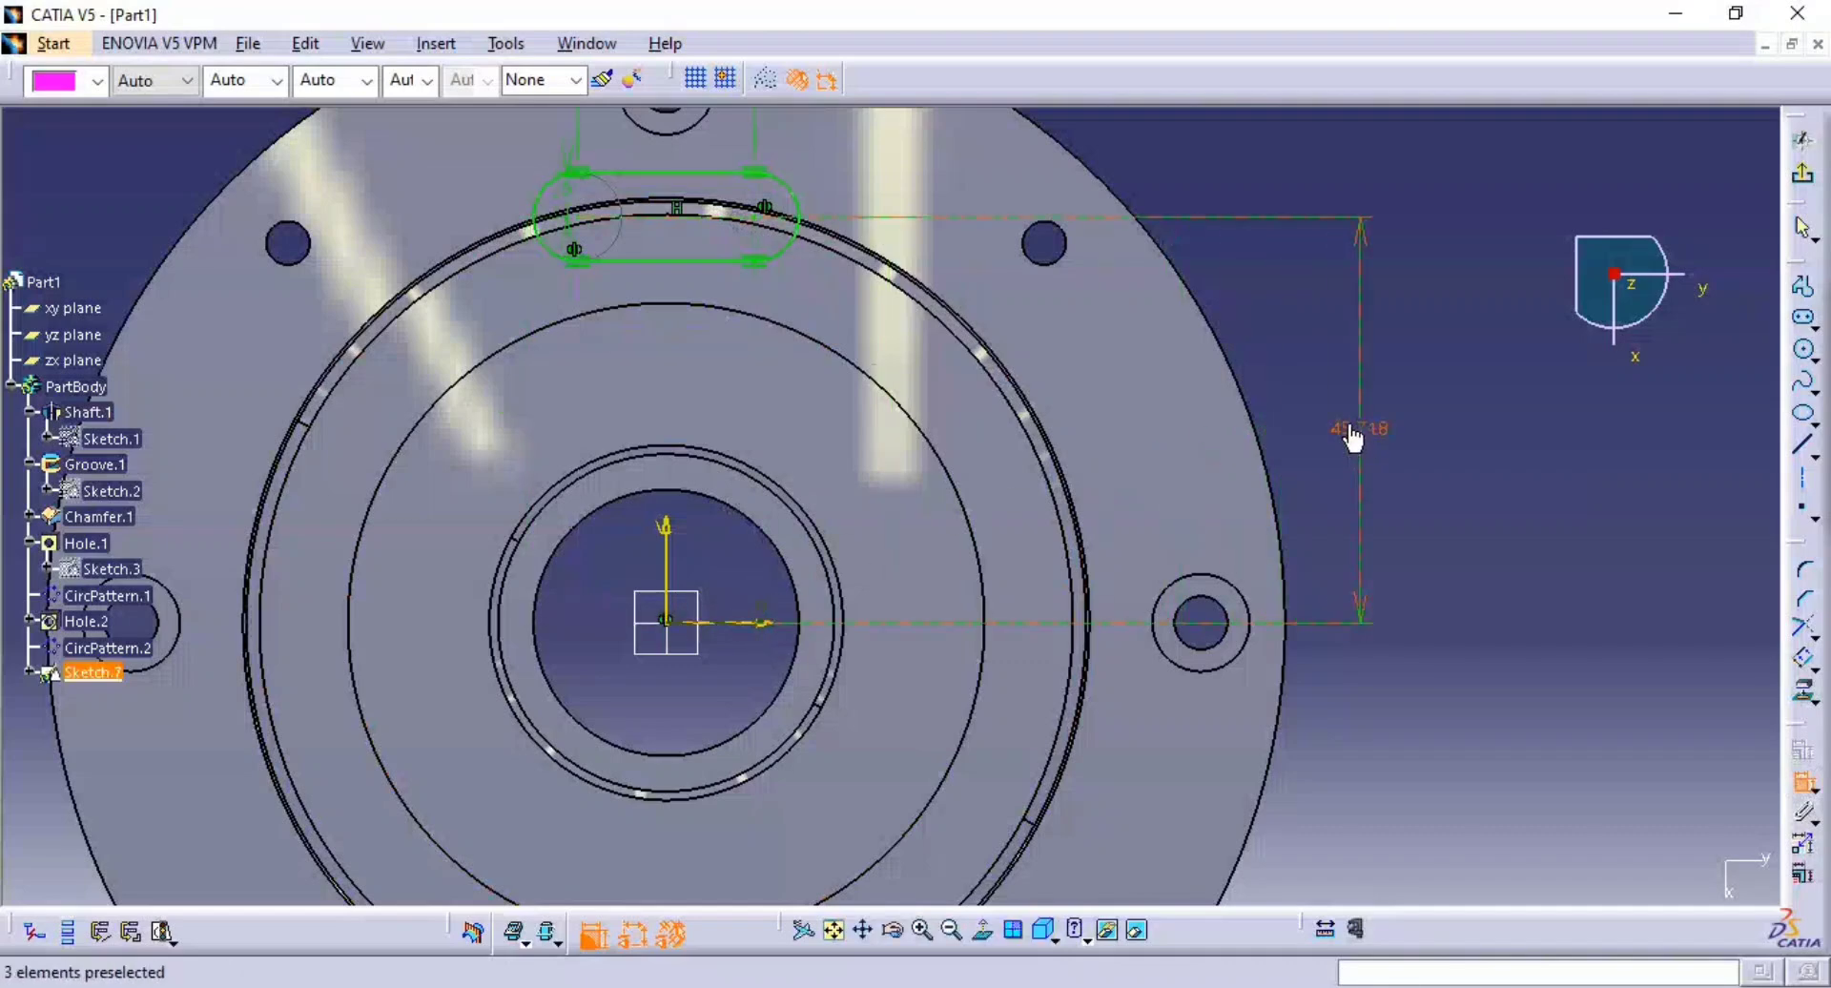
{"action": "double_click", "coordinate": [1359, 430]}
{"action": "type", "text": "31"}
{"action": "key", "text": "Return"}
- Exit the sketch and cut the elongated profile as a pocket 10 mm deep
{"action": "middle_click_drag", "start_coordinate": [1190, 323], "coordinate": [1211, 392]}
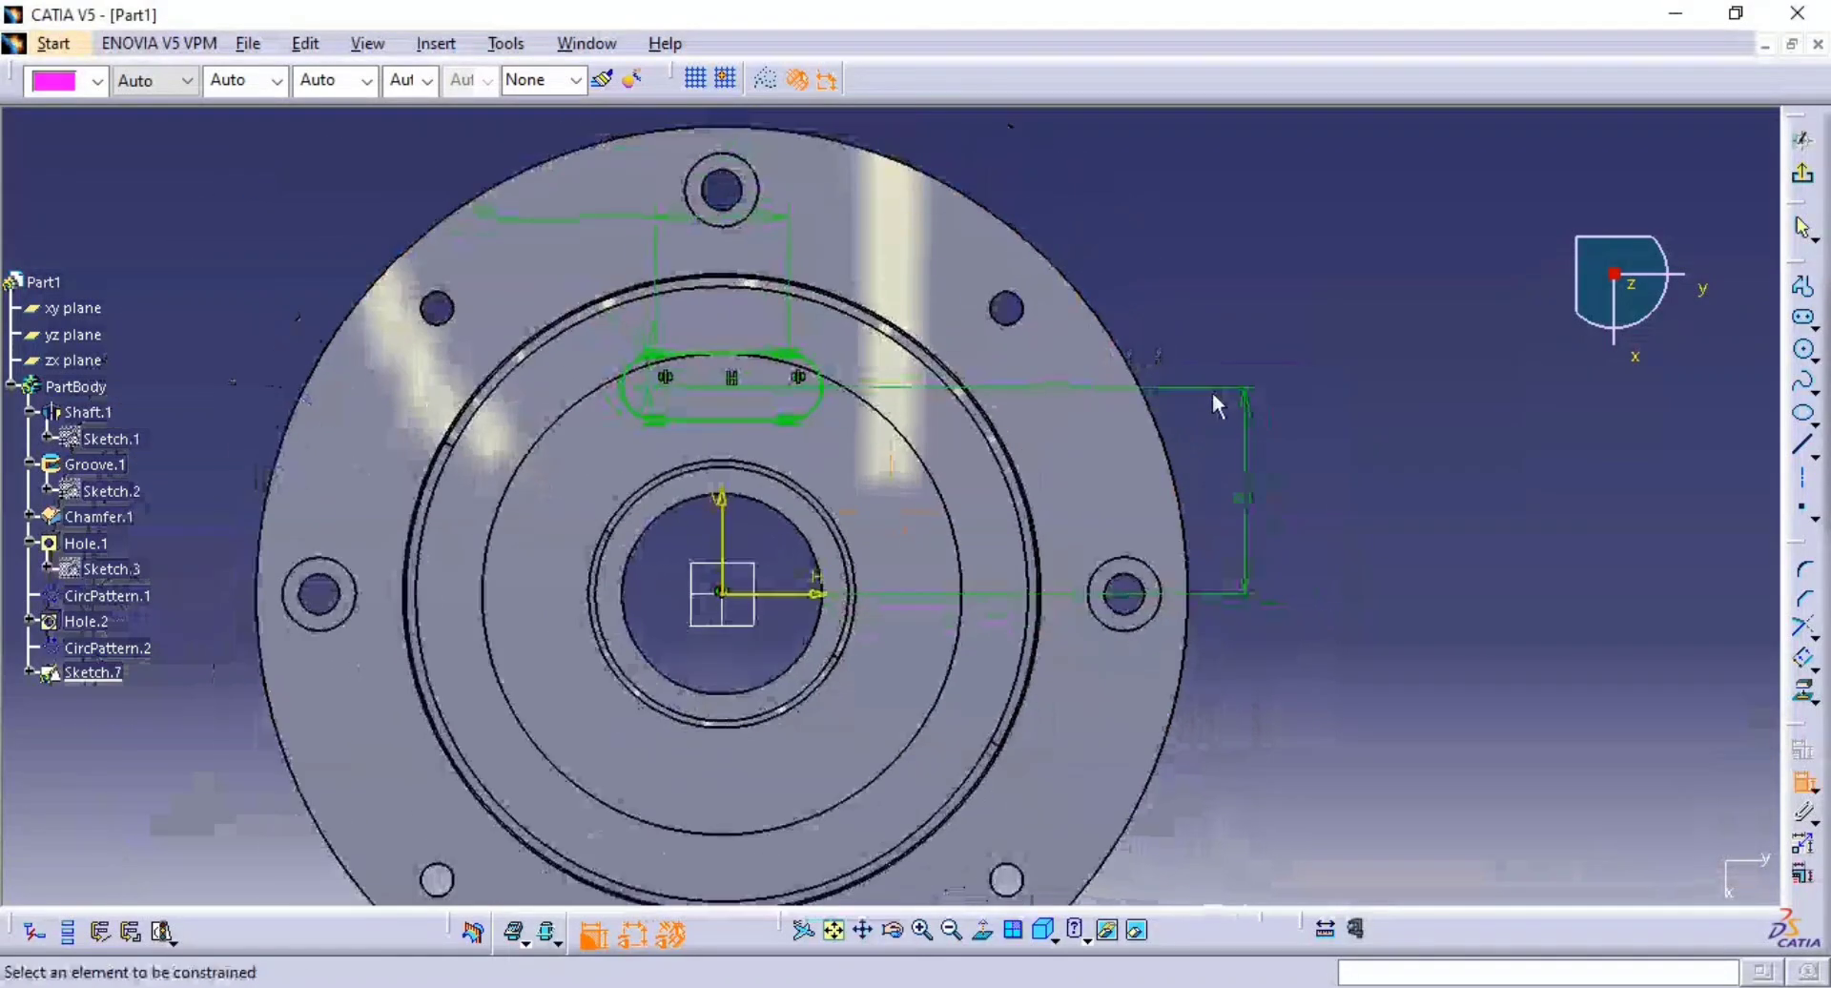
{"action": "left_click", "coordinate": [1803, 174]}
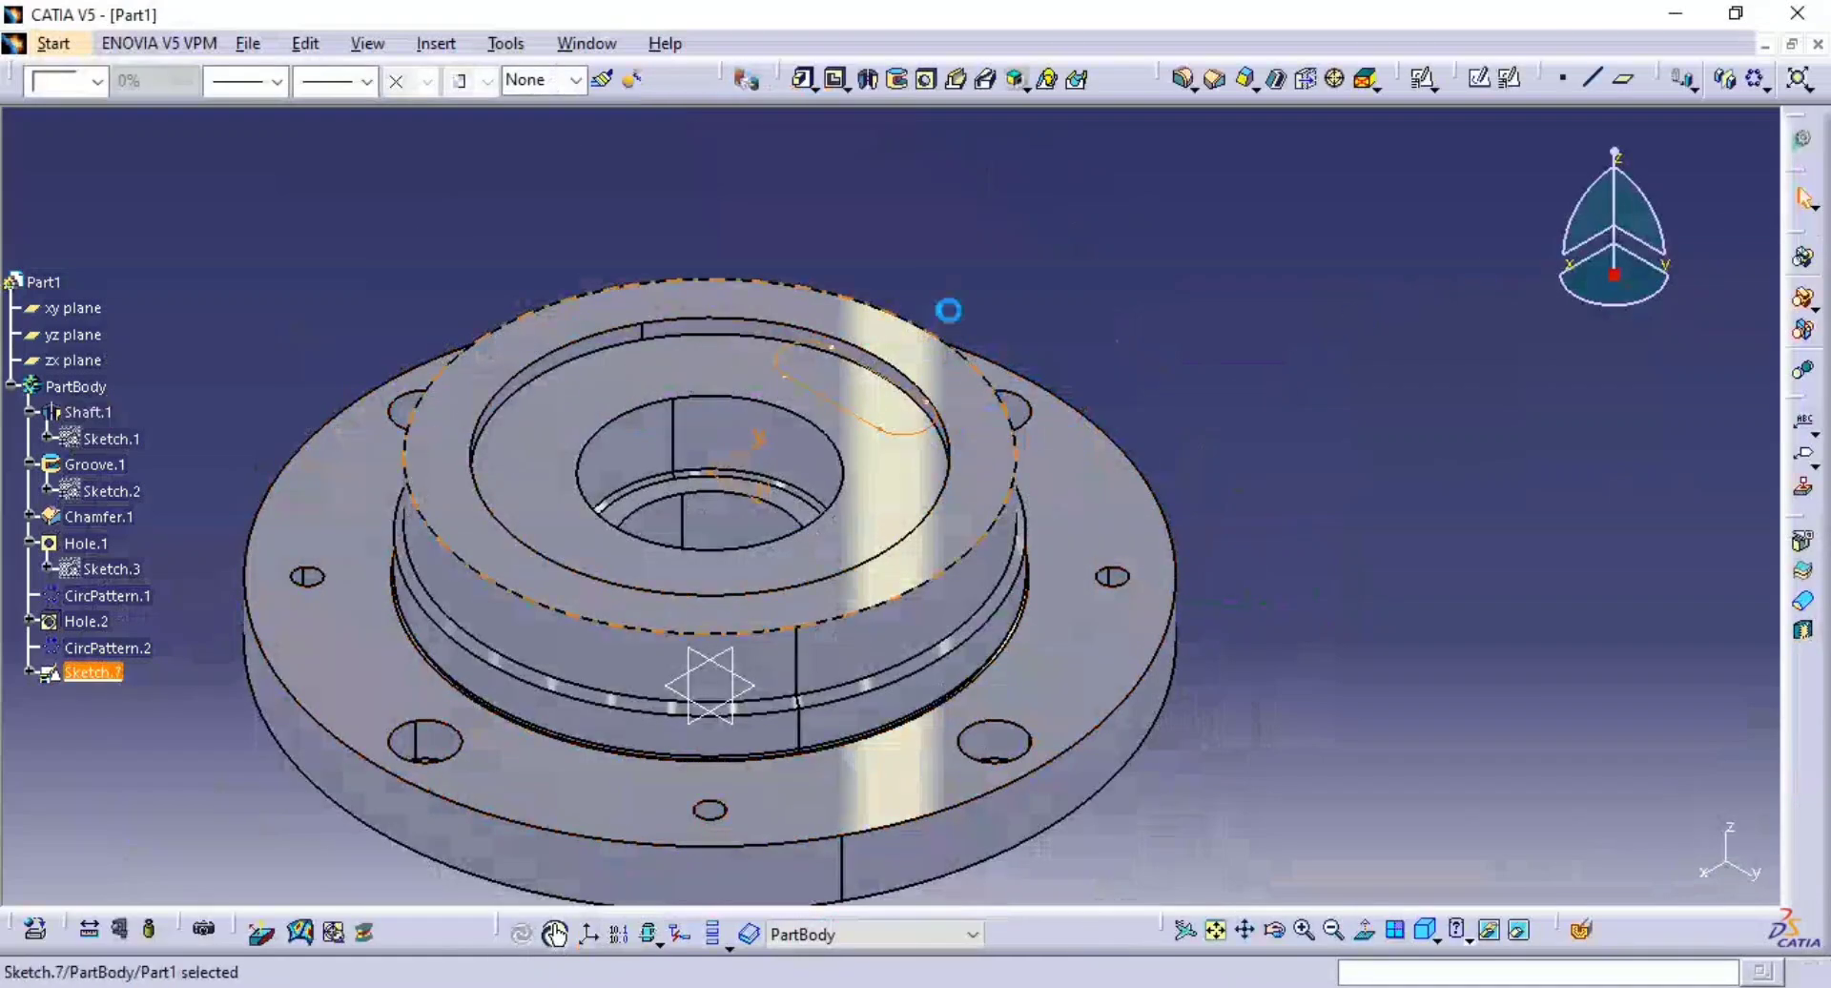
{"action": "left_click", "coordinate": [836, 80]}
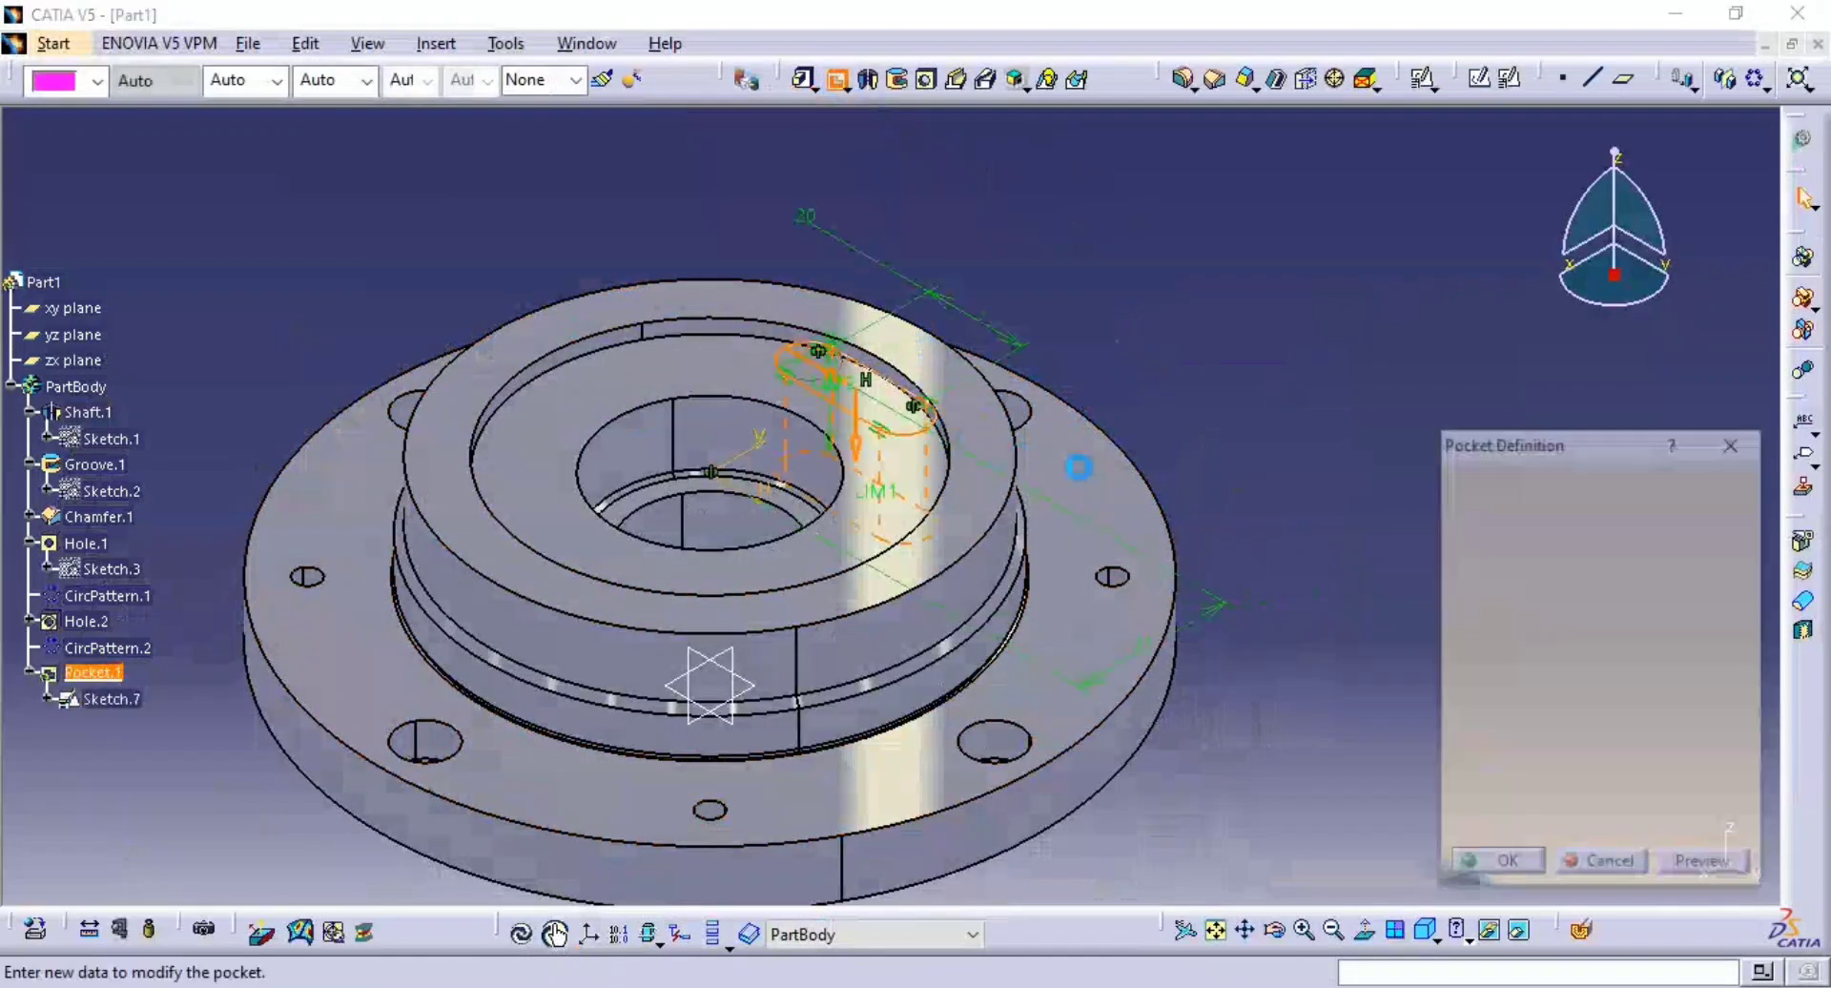
{"action": "middle_click_drag", "start_coordinate": [1137, 460], "coordinate": [1114, 442]}
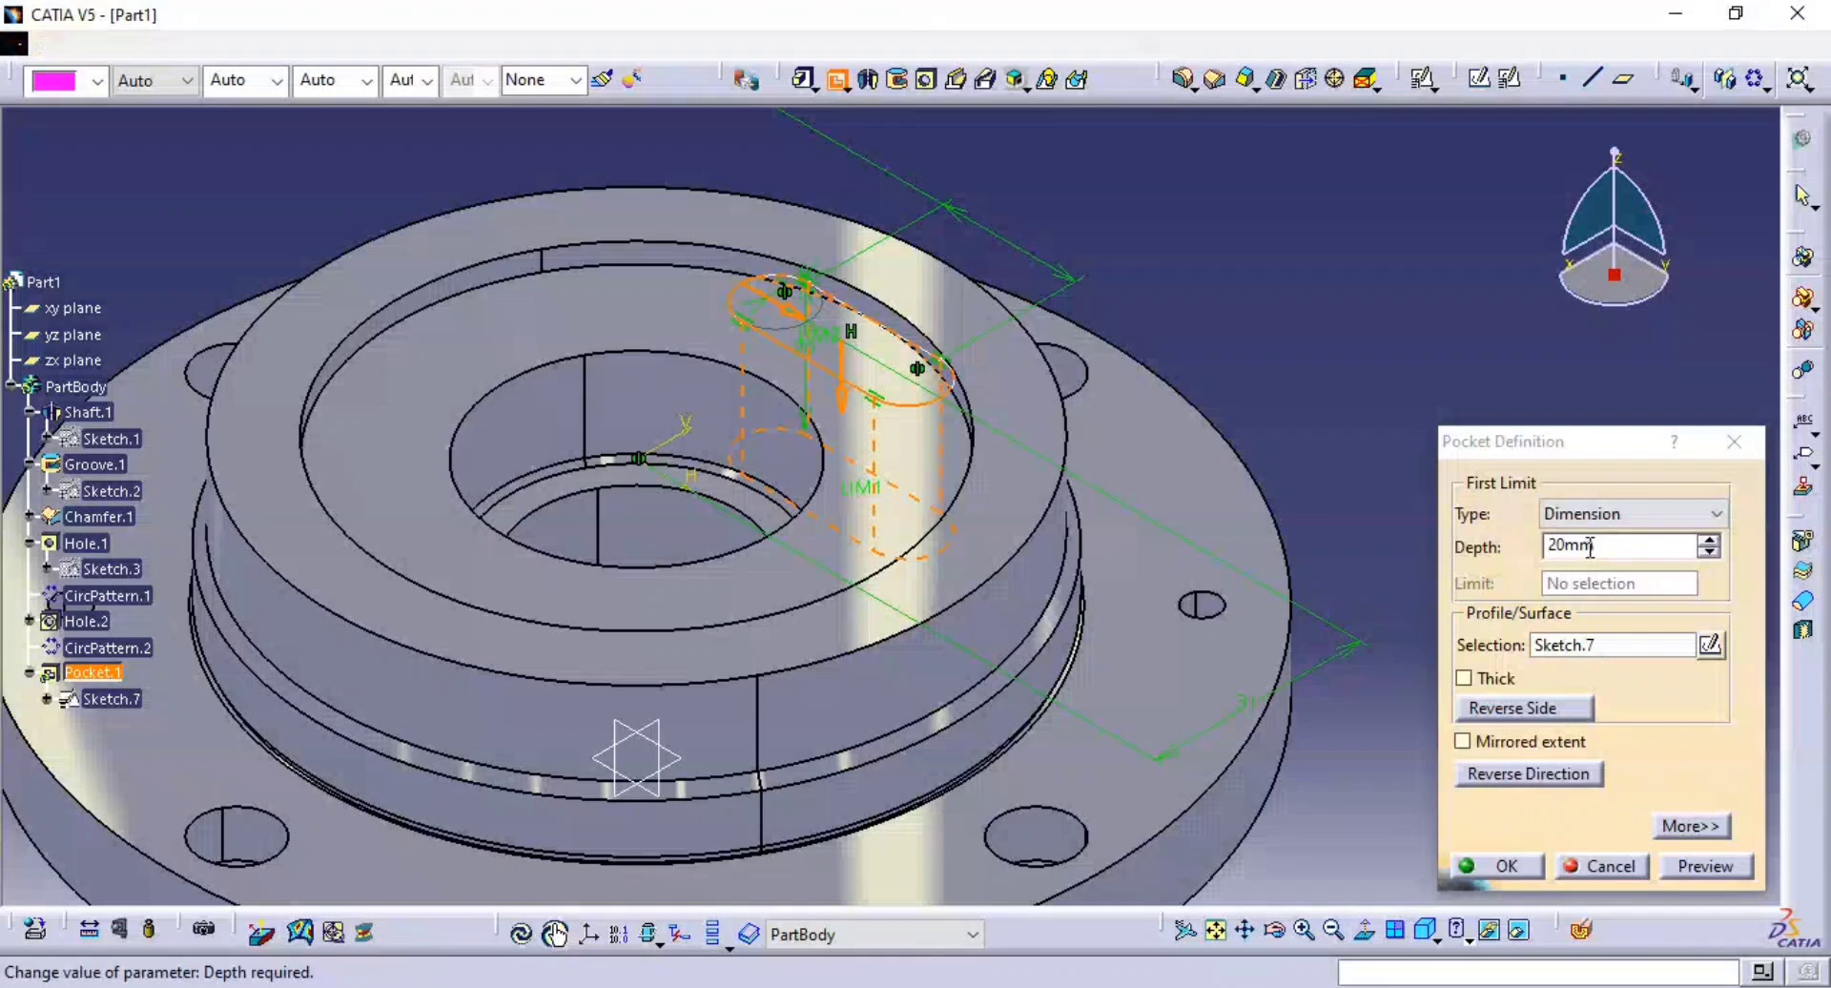
{"action": "left_click_drag", "start_coordinate": [1598, 546], "coordinate": [1513, 550]}
{"action": "type", "text": "10"}
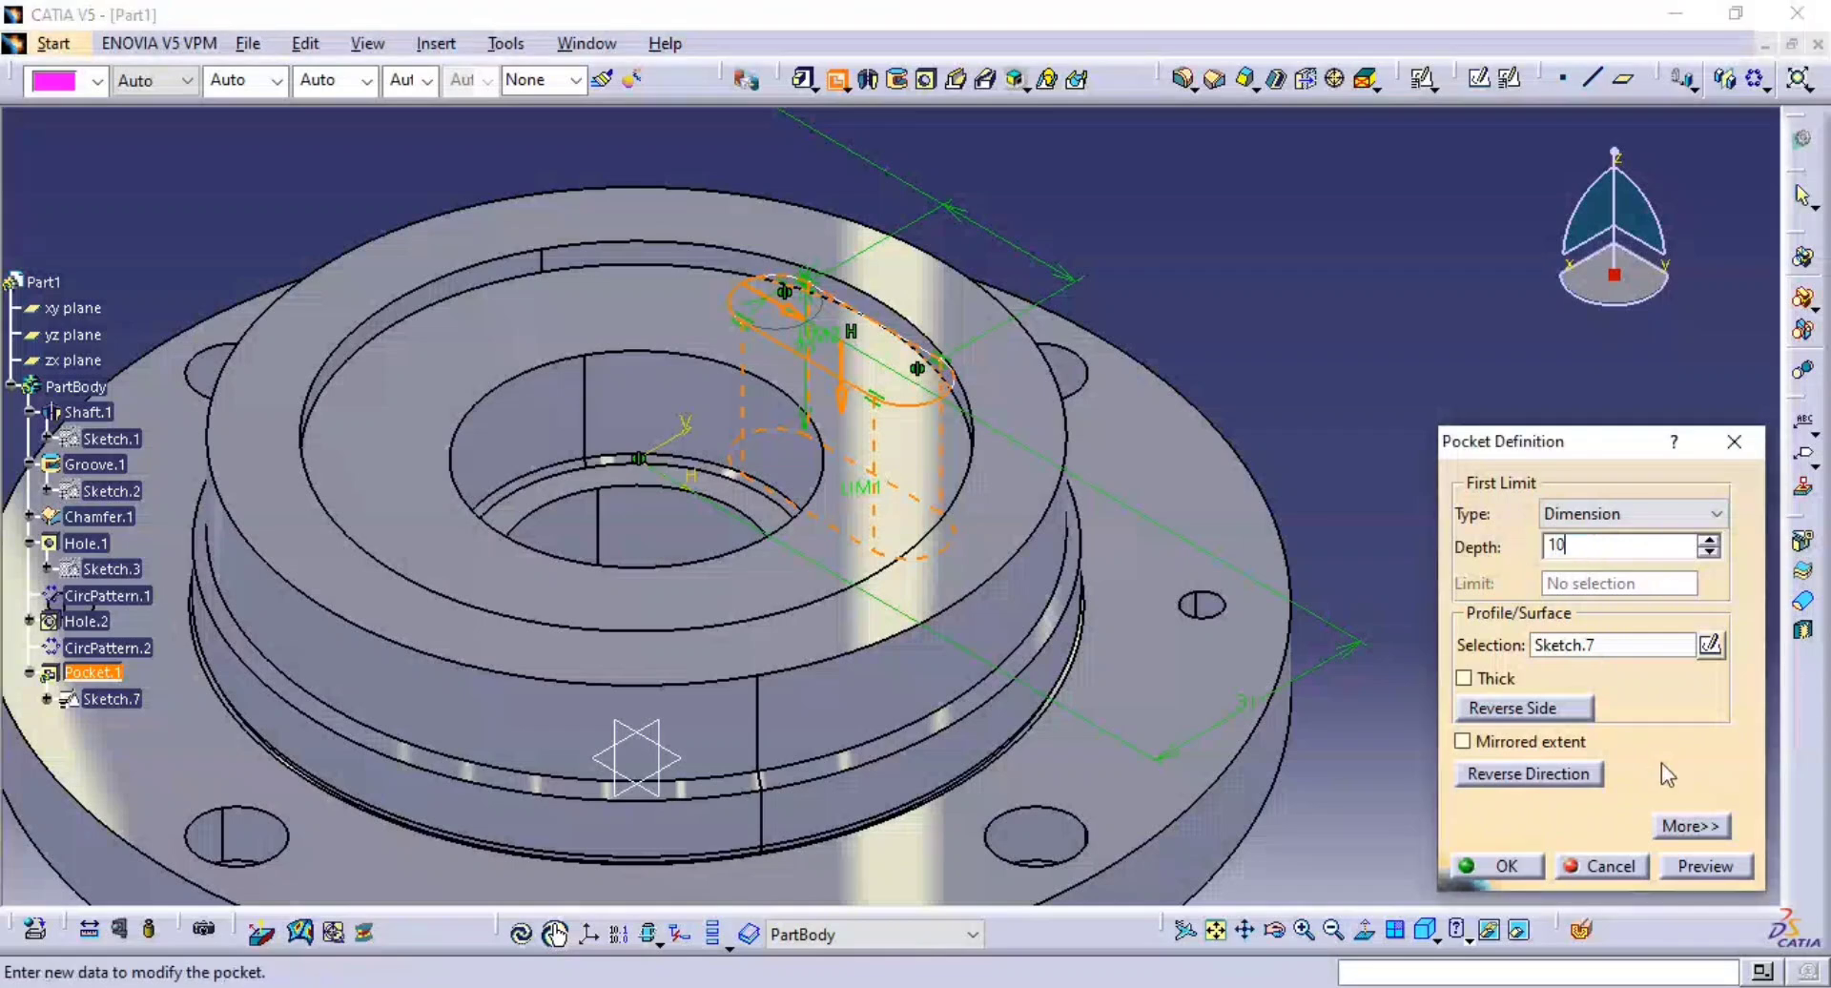
{"action": "left_click", "coordinate": [1702, 866]}
{"action": "left_click", "coordinate": [1510, 864]}
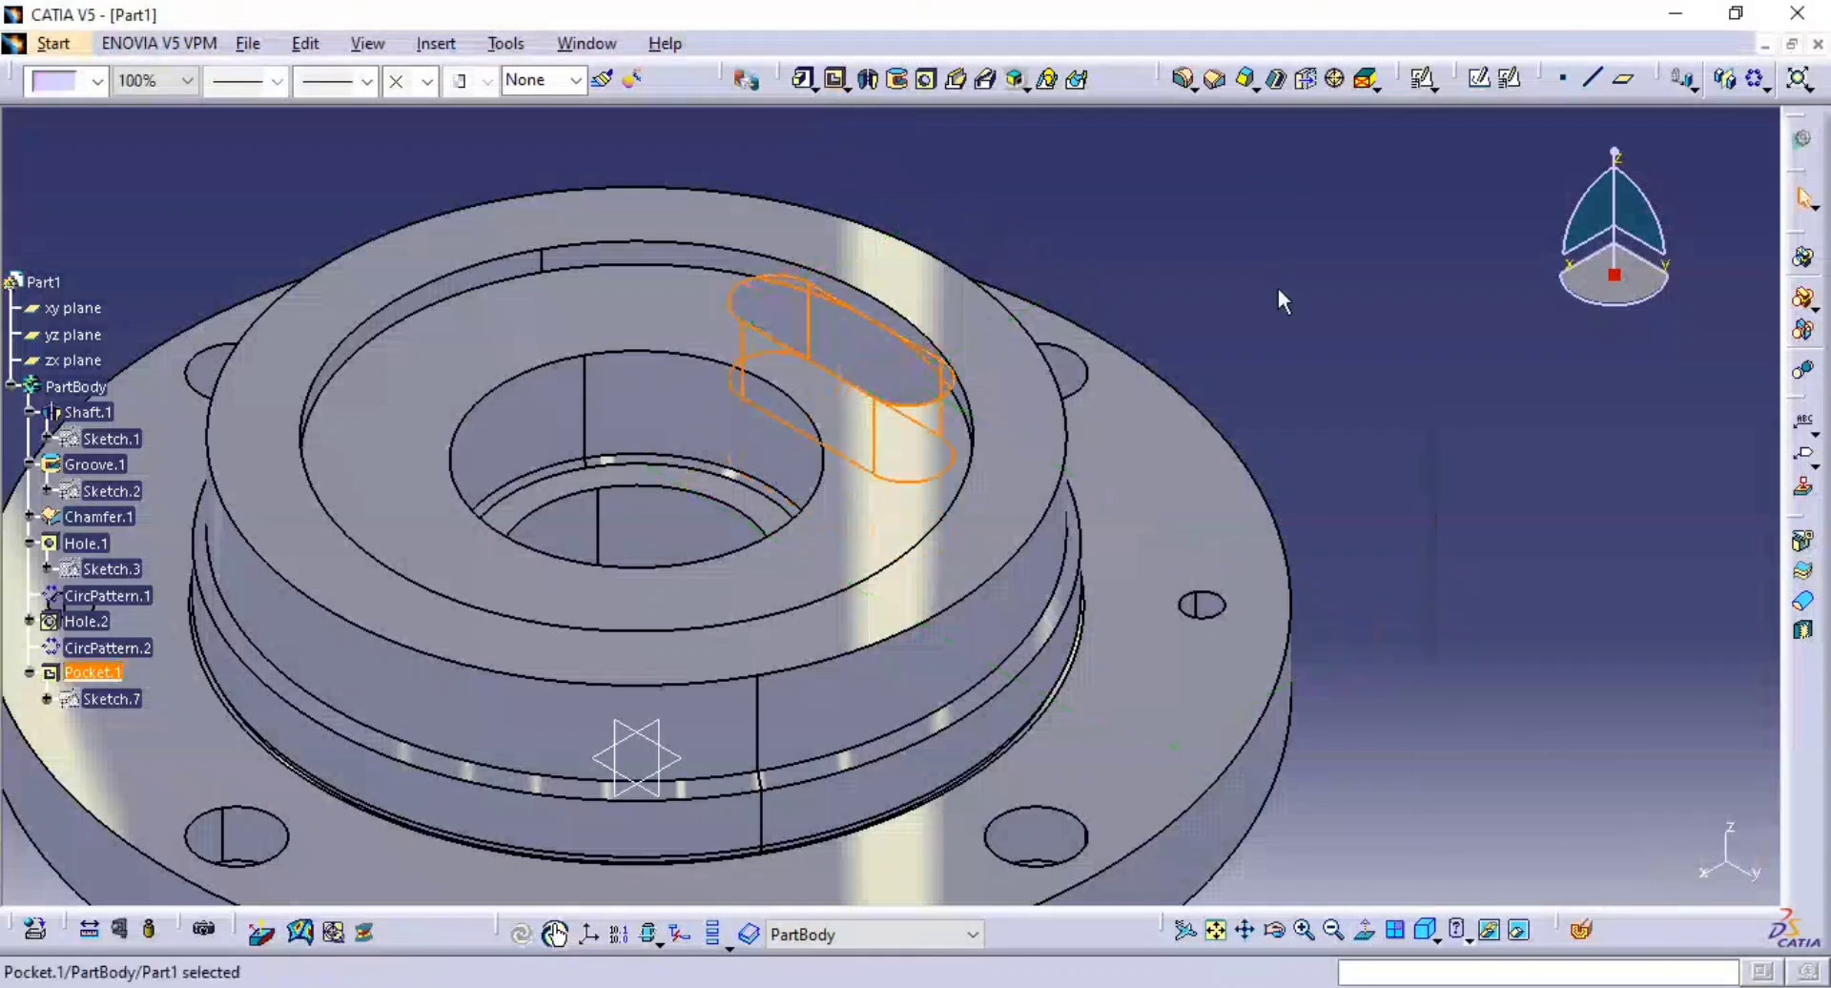
- Edit the slot pocket so its second limit is Up to next, keeping the profile-normal direction
{"action": "mouse_move", "coordinate": [1280, 298]}
{"action": "middle_mouse_down"}
{"action": "mouse_move", "coordinate": [973, 367]}
{"action": "mouse_move", "coordinate": [975, 445]}
{"action": "mouse_move", "coordinate": [899, 560]}
{"action": "mouse_move", "coordinate": [976, 629]}
{"action": "mouse_move", "coordinate": [973, 612]}
{"action": "middle_mouse_up"}
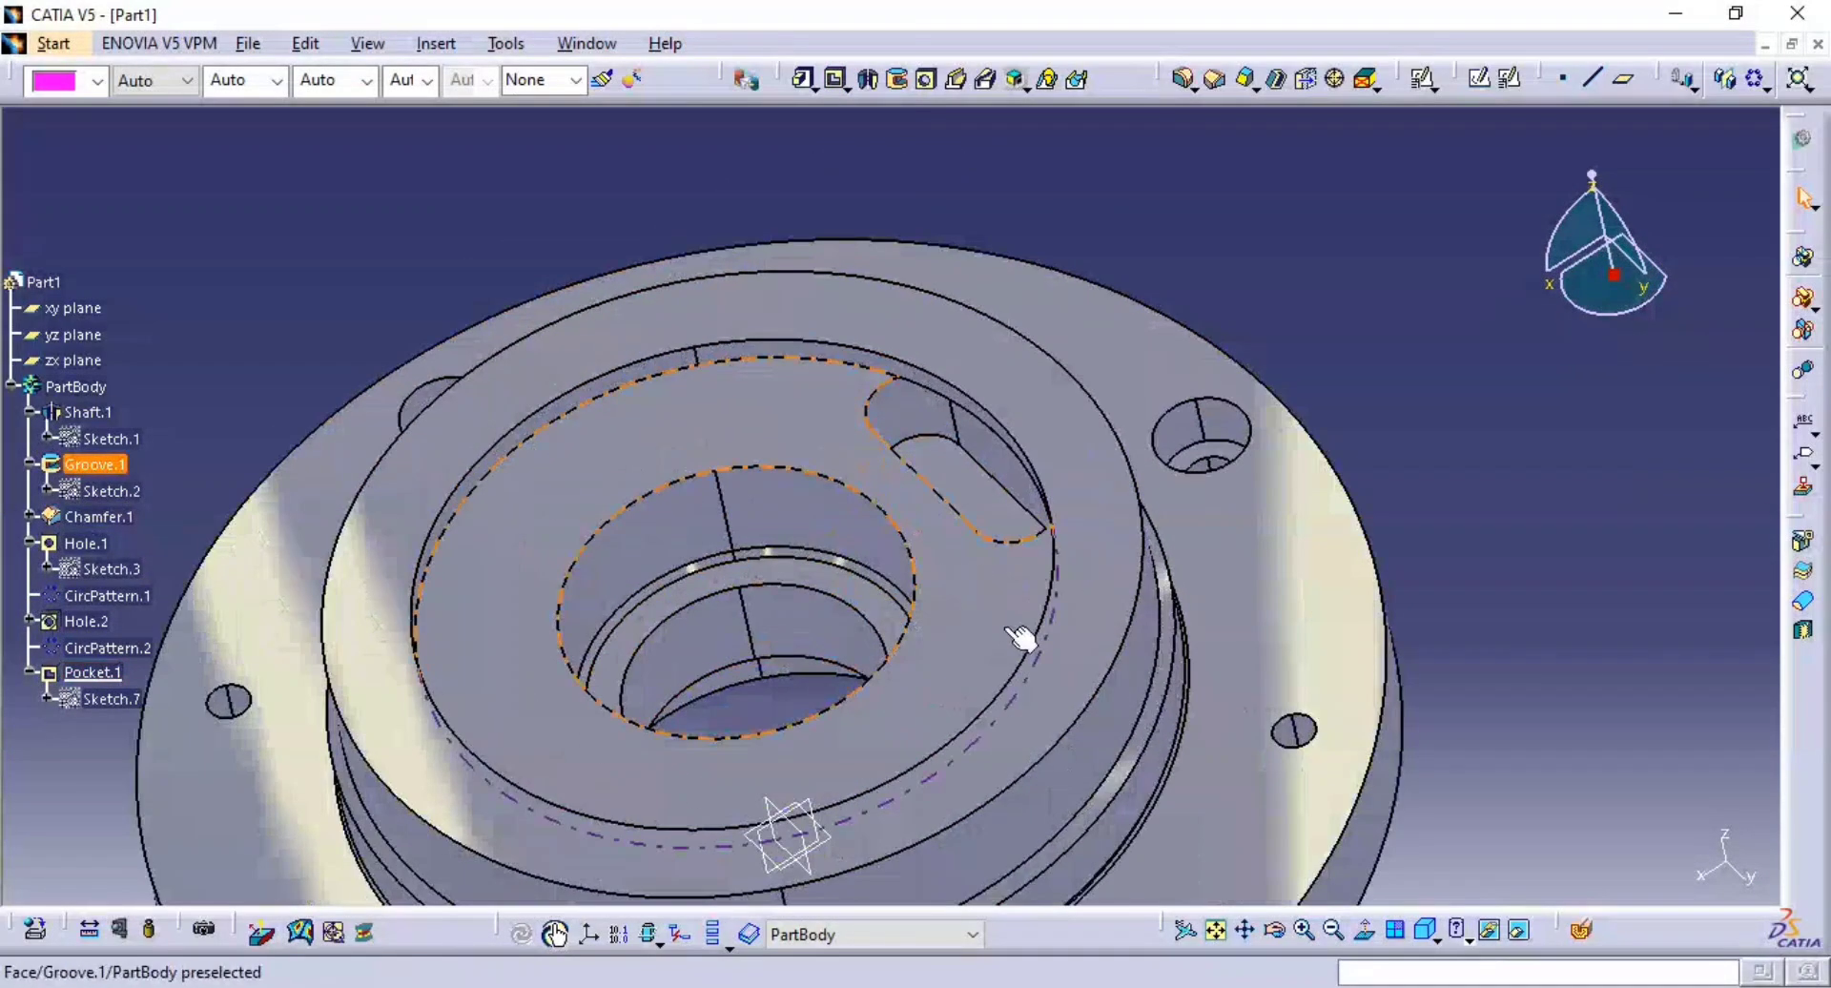
{"action": "double_click", "coordinate": [93, 673]}
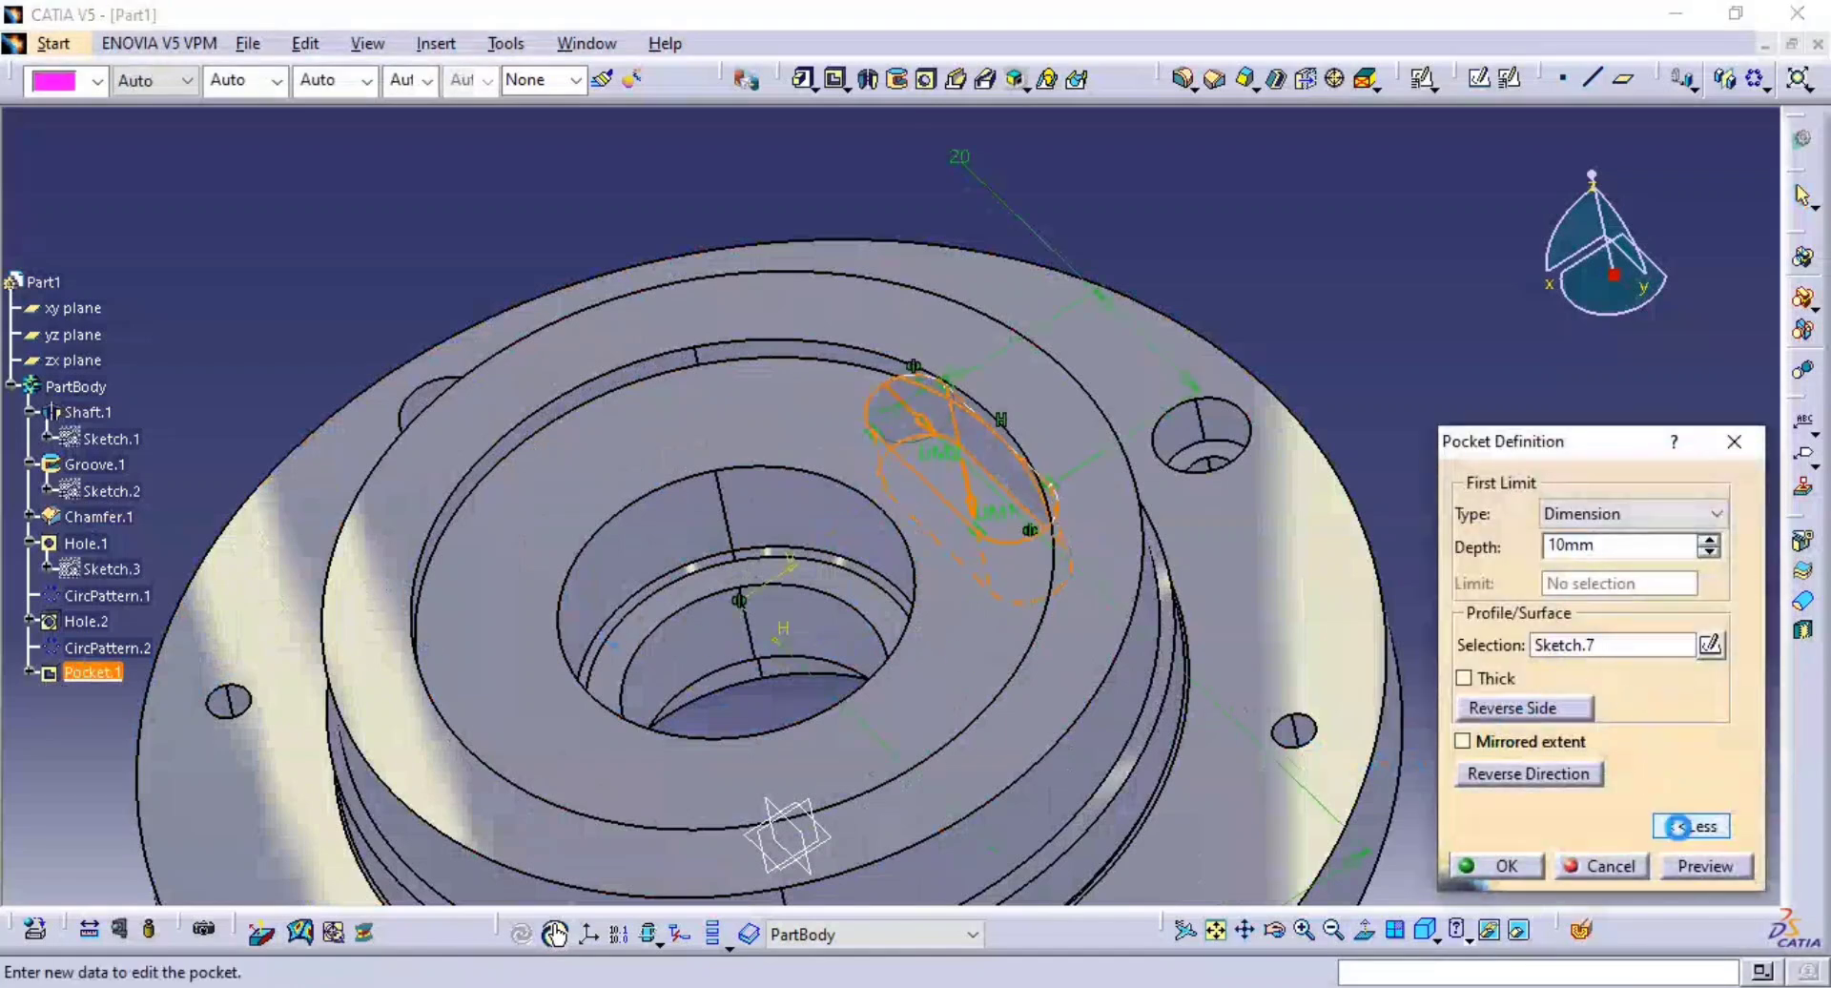
{"action": "left_click", "coordinate": [1689, 826]}
{"action": "left_click", "coordinate": [1631, 512]}
{"action": "left_click", "coordinate": [1622, 553]}
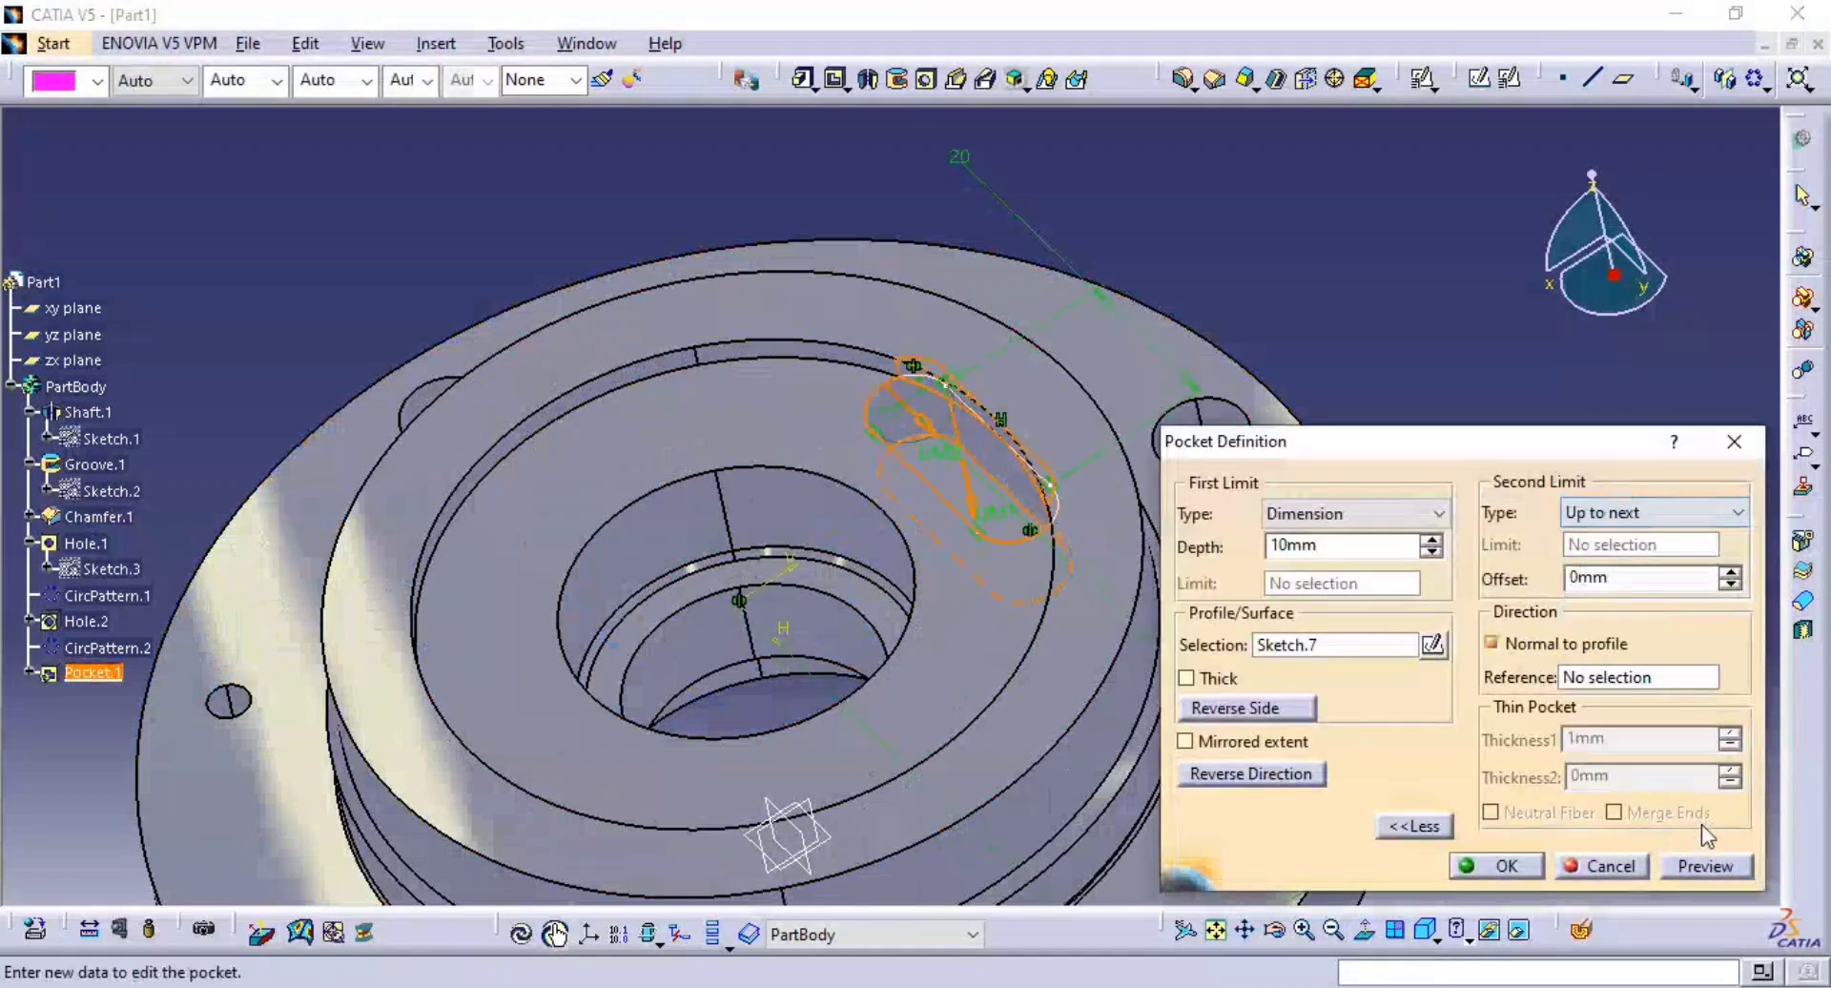
{"action": "left_click", "coordinate": [1715, 852]}
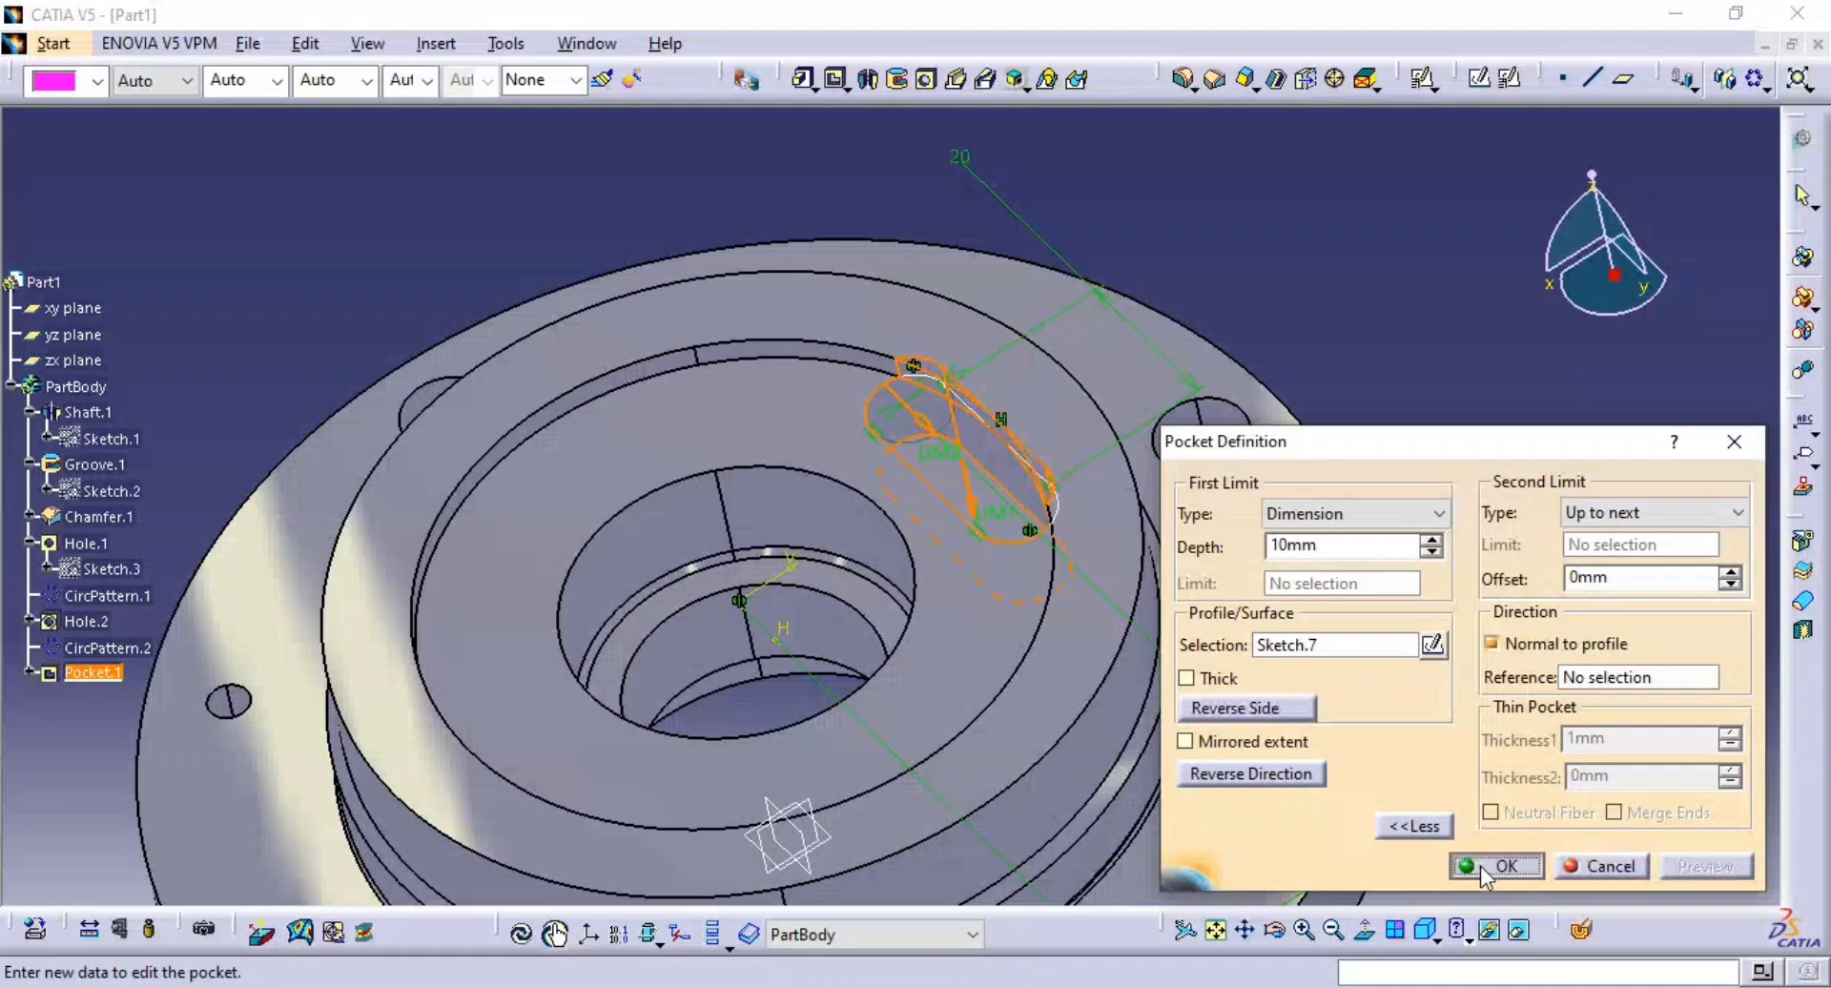
{"action": "left_click", "coordinate": [1482, 867]}
- Start a circular pattern of the slot pocket, using the flange's outer cylindrical face as the reference element
{"action": "middle_click_drag", "start_coordinate": [1394, 381], "coordinate": [1382, 468]}
{"action": "middle_click_drag", "start_coordinate": [1169, 568], "coordinate": [1297, 534]}
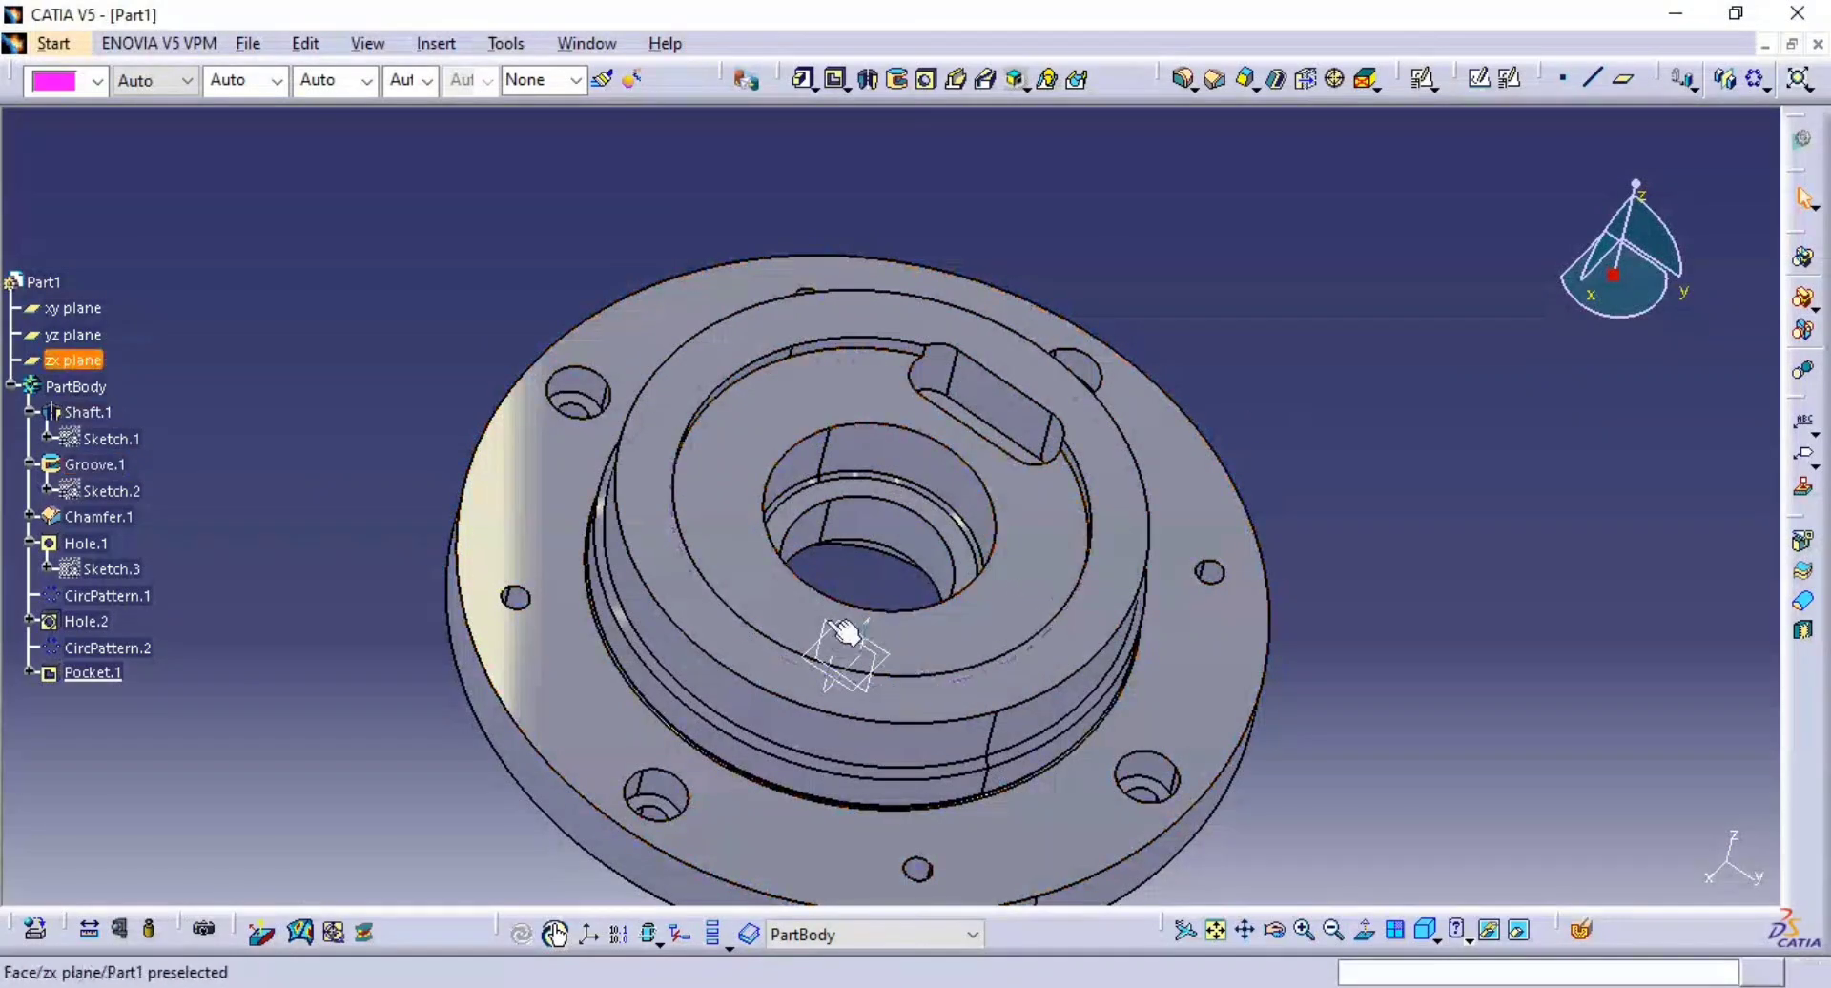
{"action": "middle_click_drag", "start_coordinate": [942, 624], "coordinate": [747, 544]}
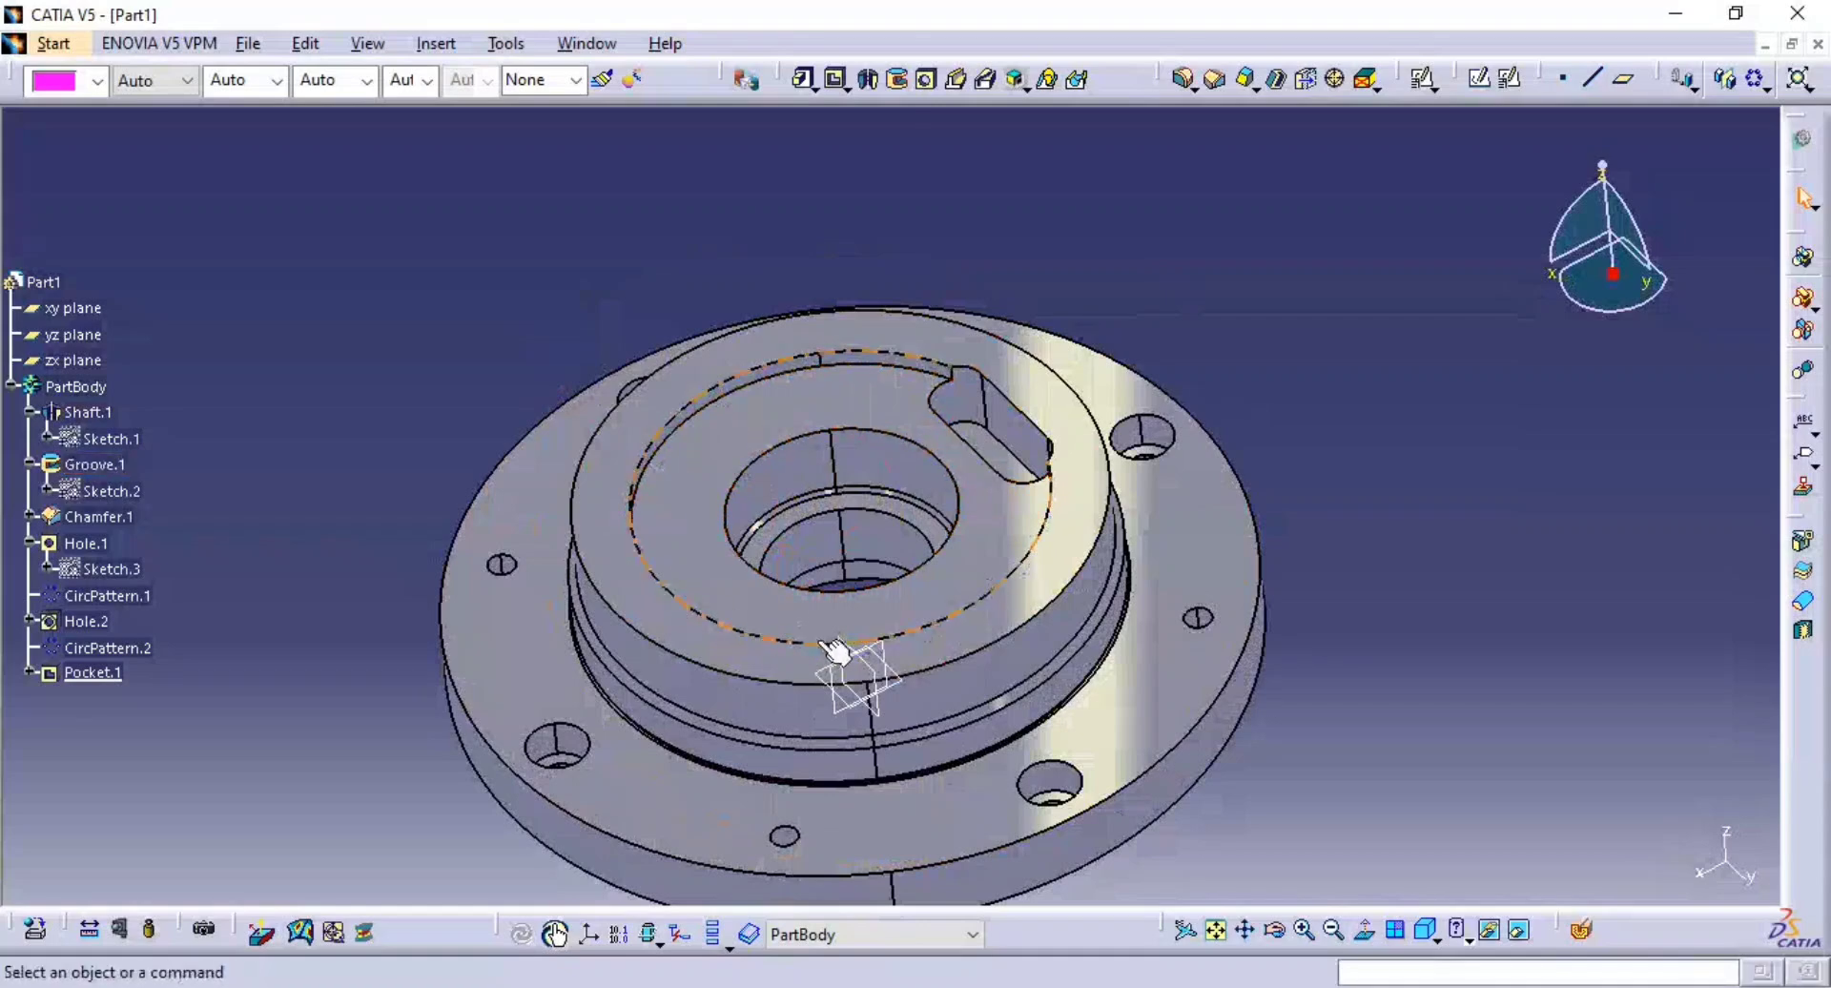
{"action": "left_click", "coordinate": [1758, 80]}
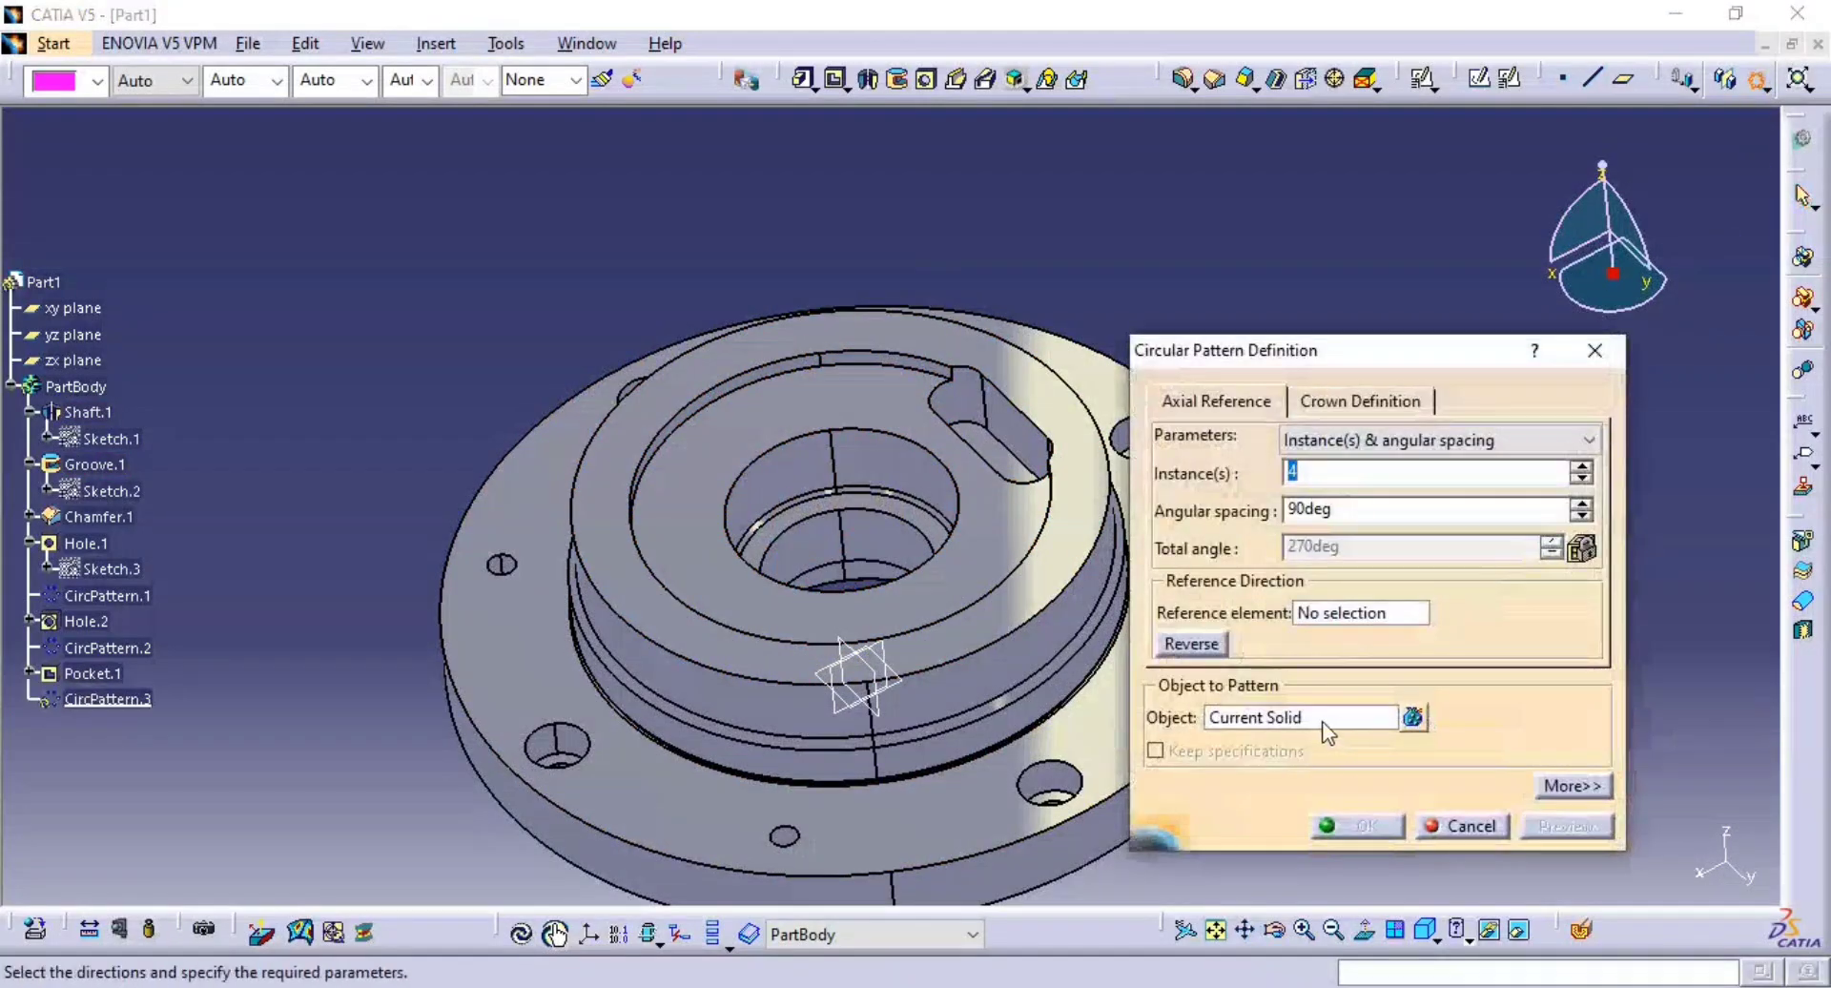
{"action": "left_click", "coordinate": [997, 444]}
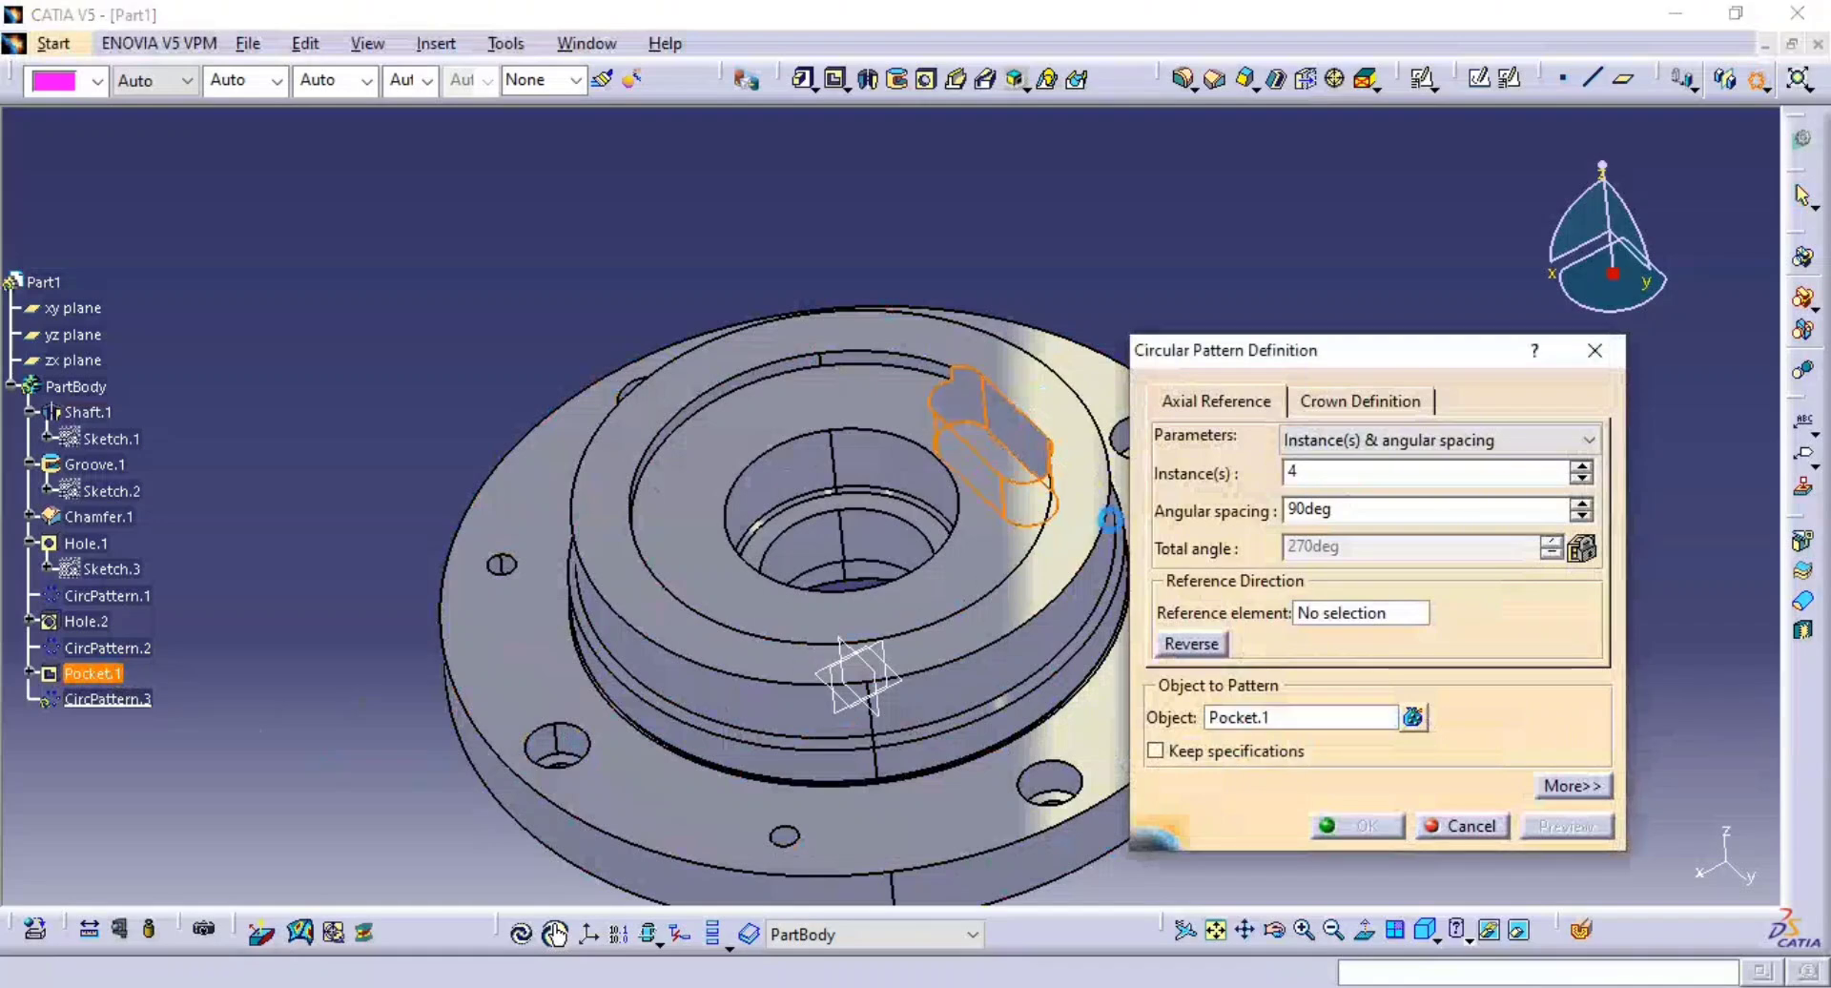
{"action": "left_click", "coordinate": [1336, 615]}
{"action": "middle_click_drag", "start_coordinate": [983, 897], "coordinate": [921, 802]}
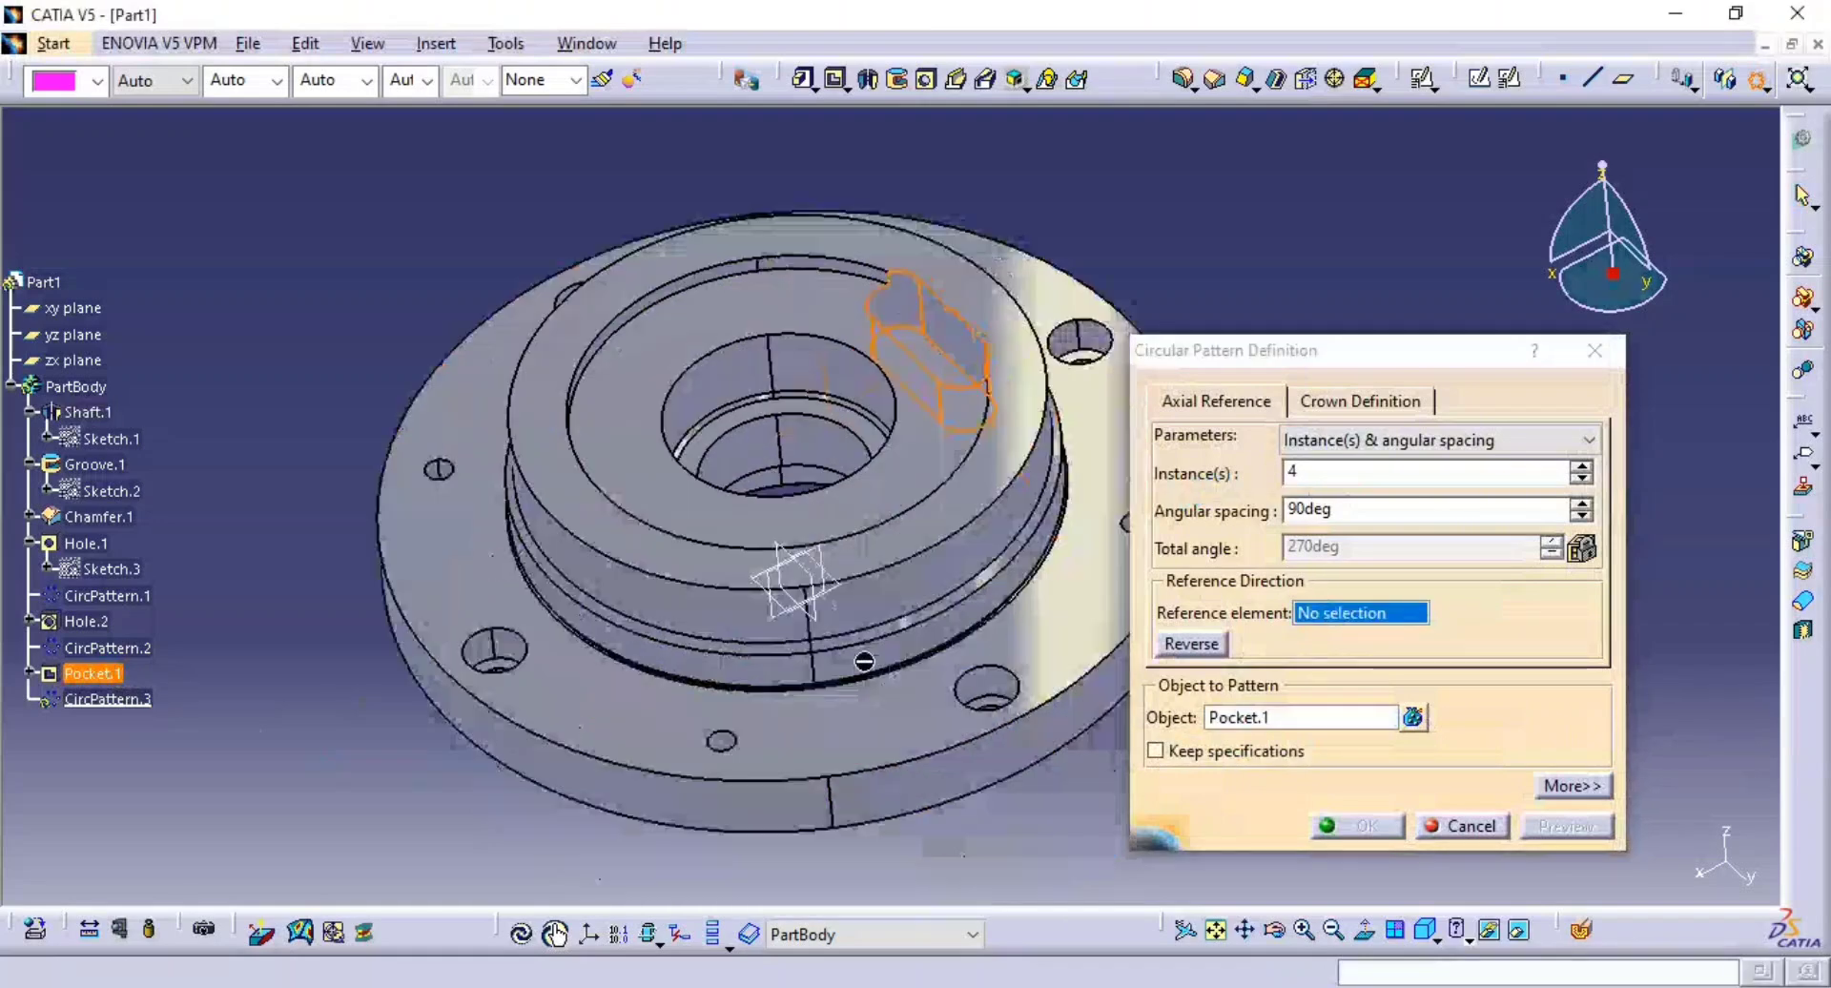
{"action": "left_click", "coordinate": [918, 809]}
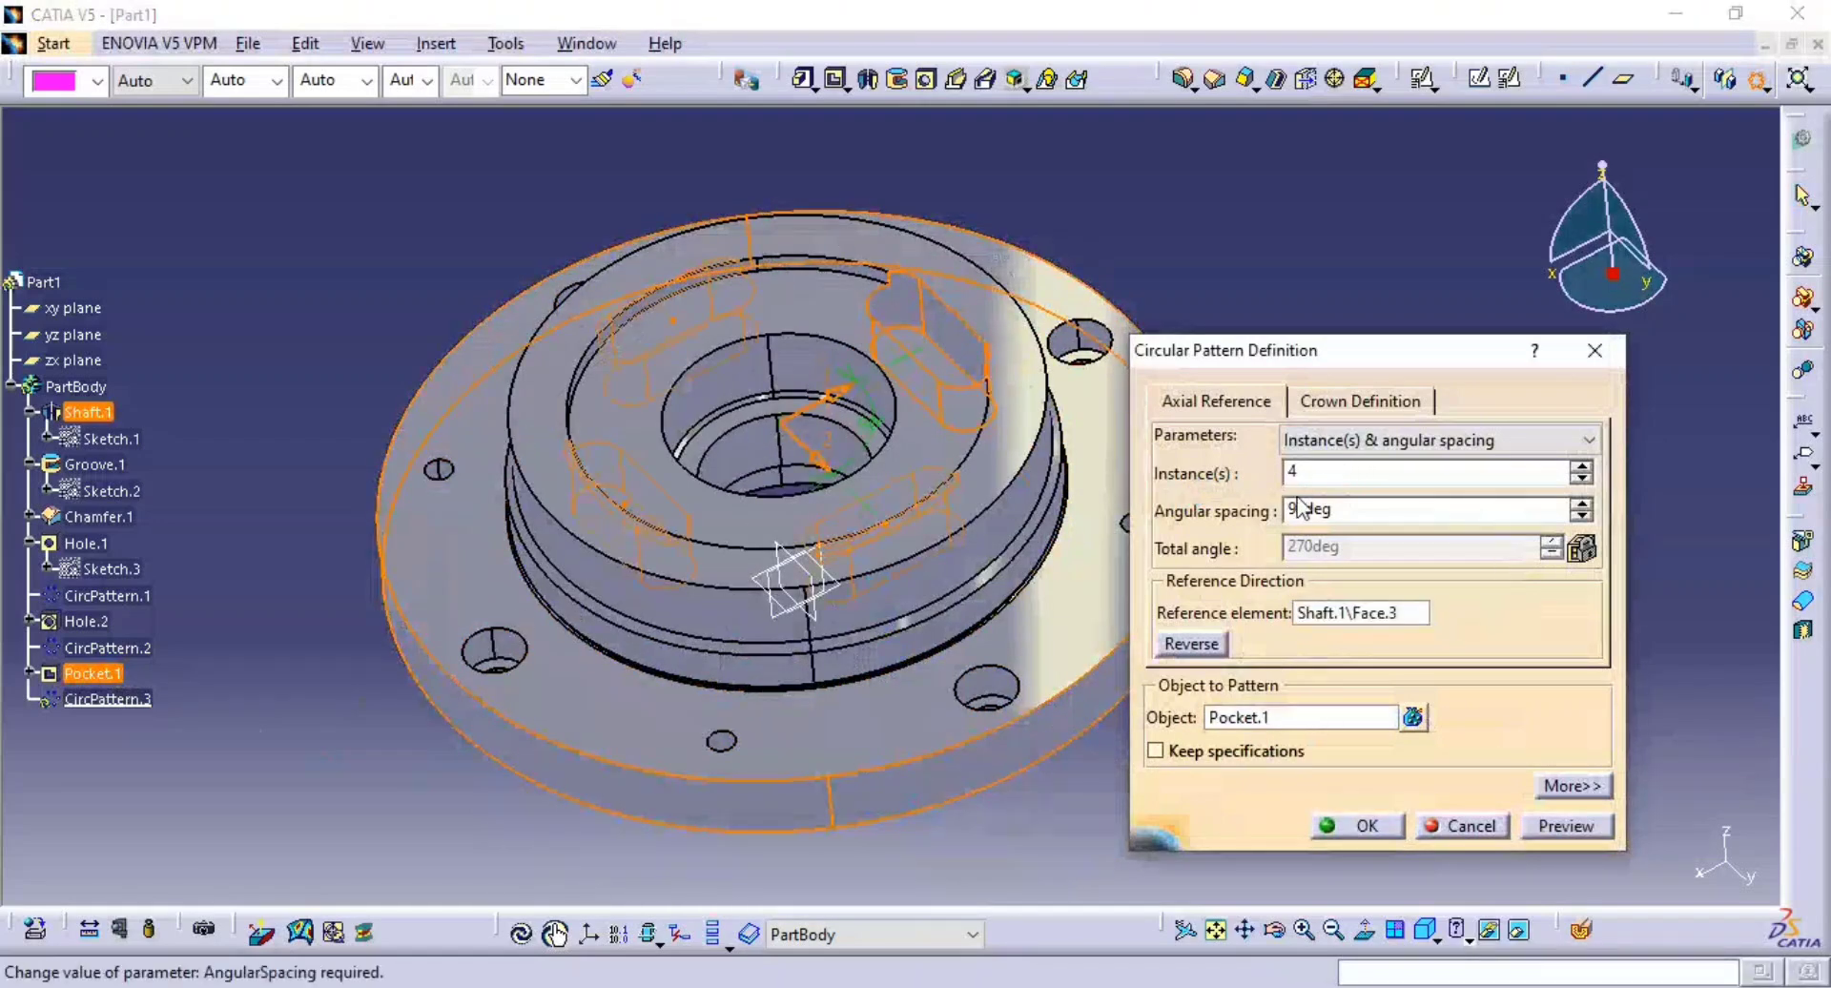
- Set the circular pattern to a complete crown with 3 instances and create it
{"action": "left_click", "coordinate": [1374, 440]}
{"action": "left_click", "coordinate": [1374, 531]}
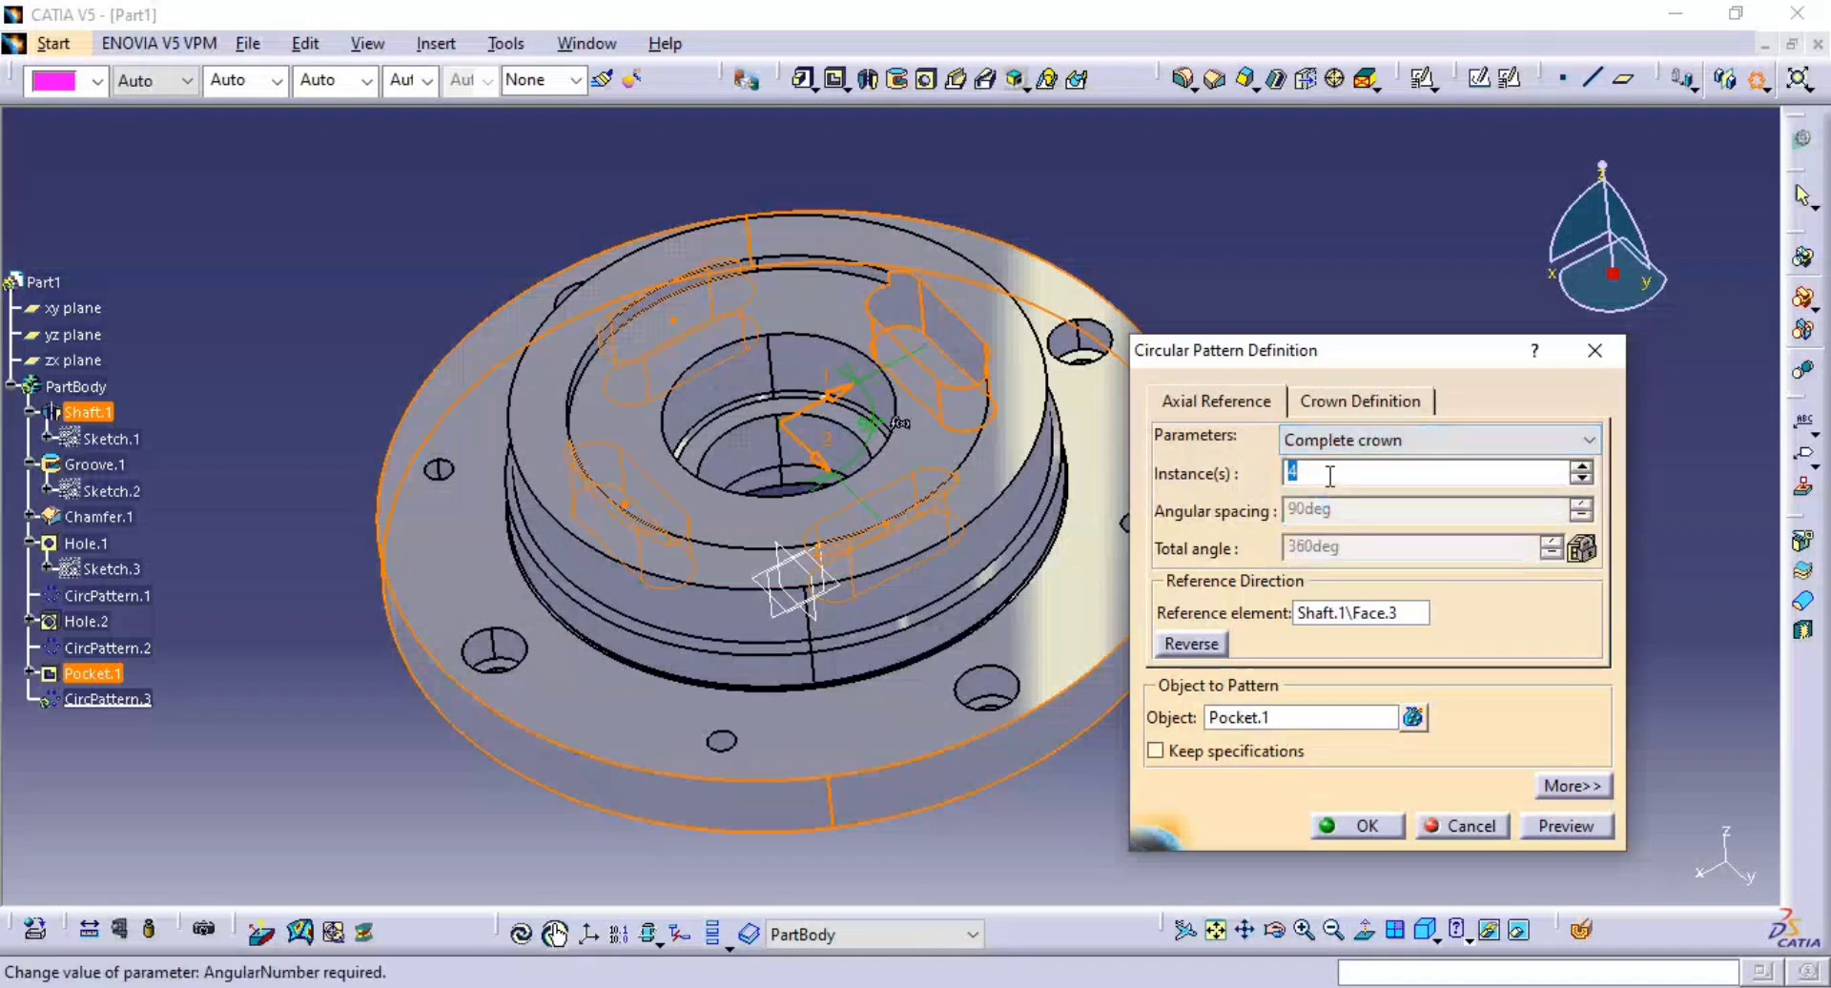
{"action": "type", "text": "3"}
{"action": "left_click", "coordinate": [1557, 827]}
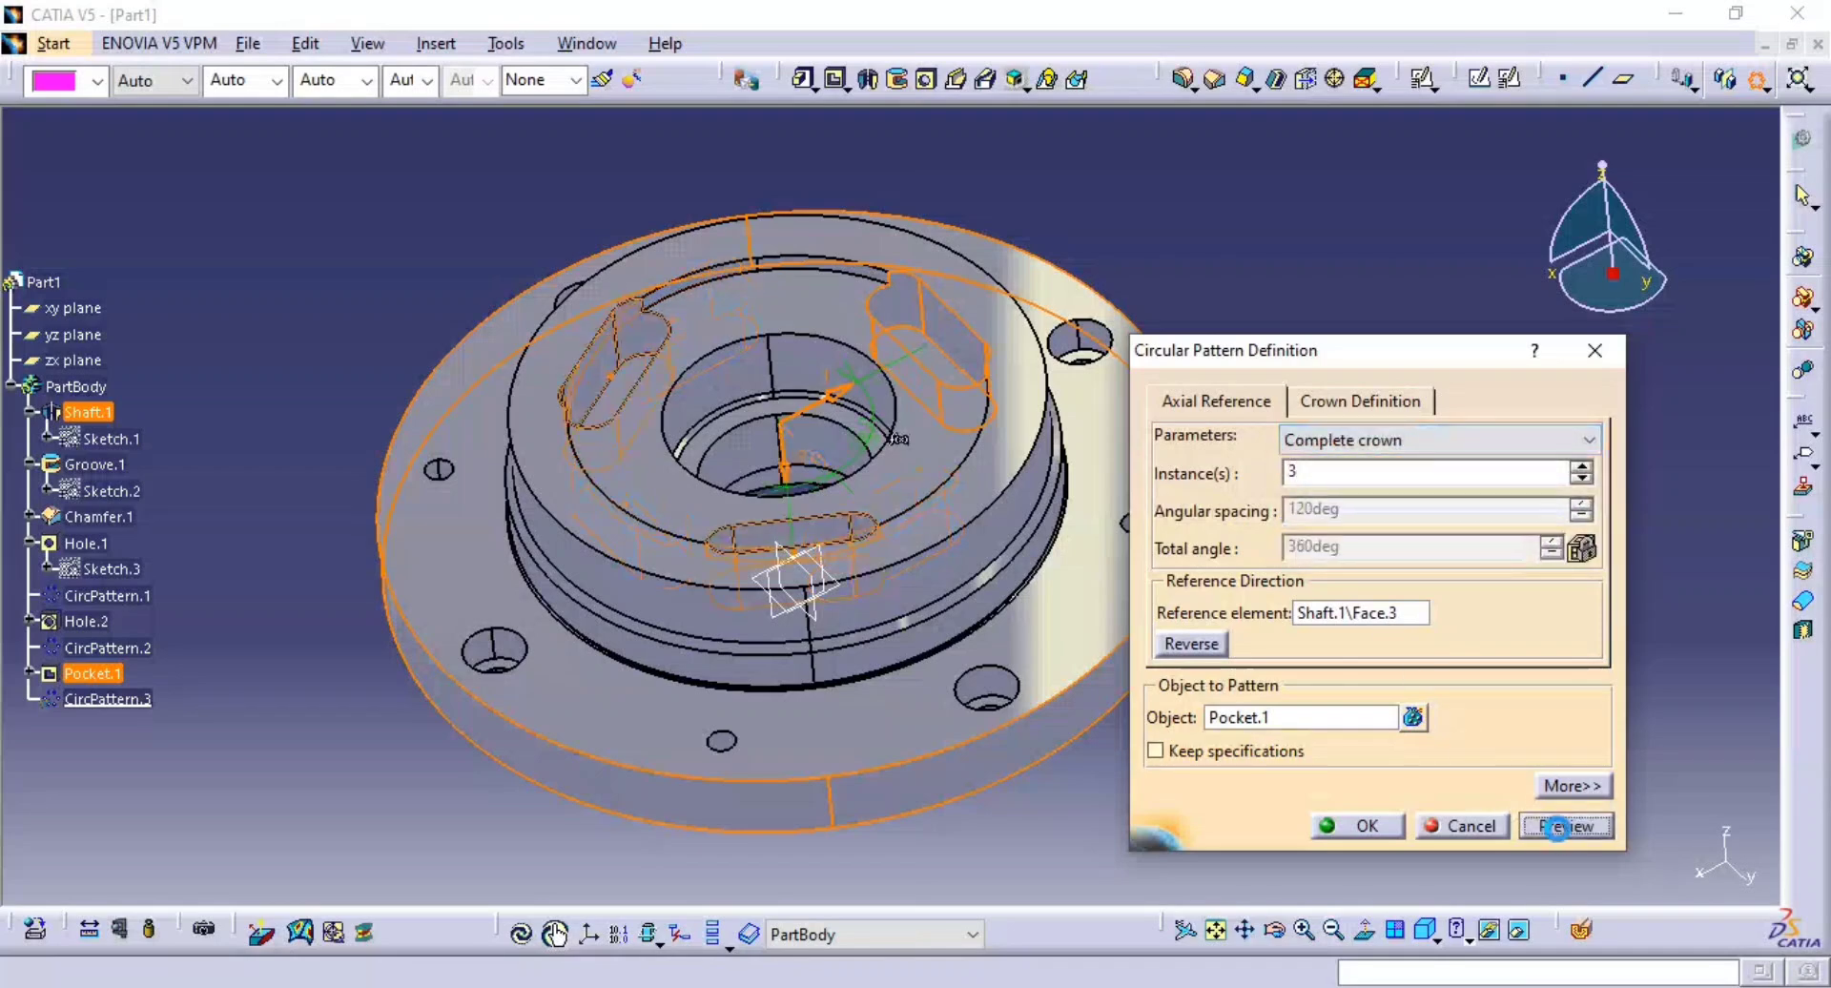
{"action": "left_click", "coordinate": [1365, 828]}
- Show the whole part in isometric view and check the small through-hole callout in the drawing image
{"action": "middle_click_drag", "start_coordinate": [1329, 442], "coordinate": [1336, 715]}
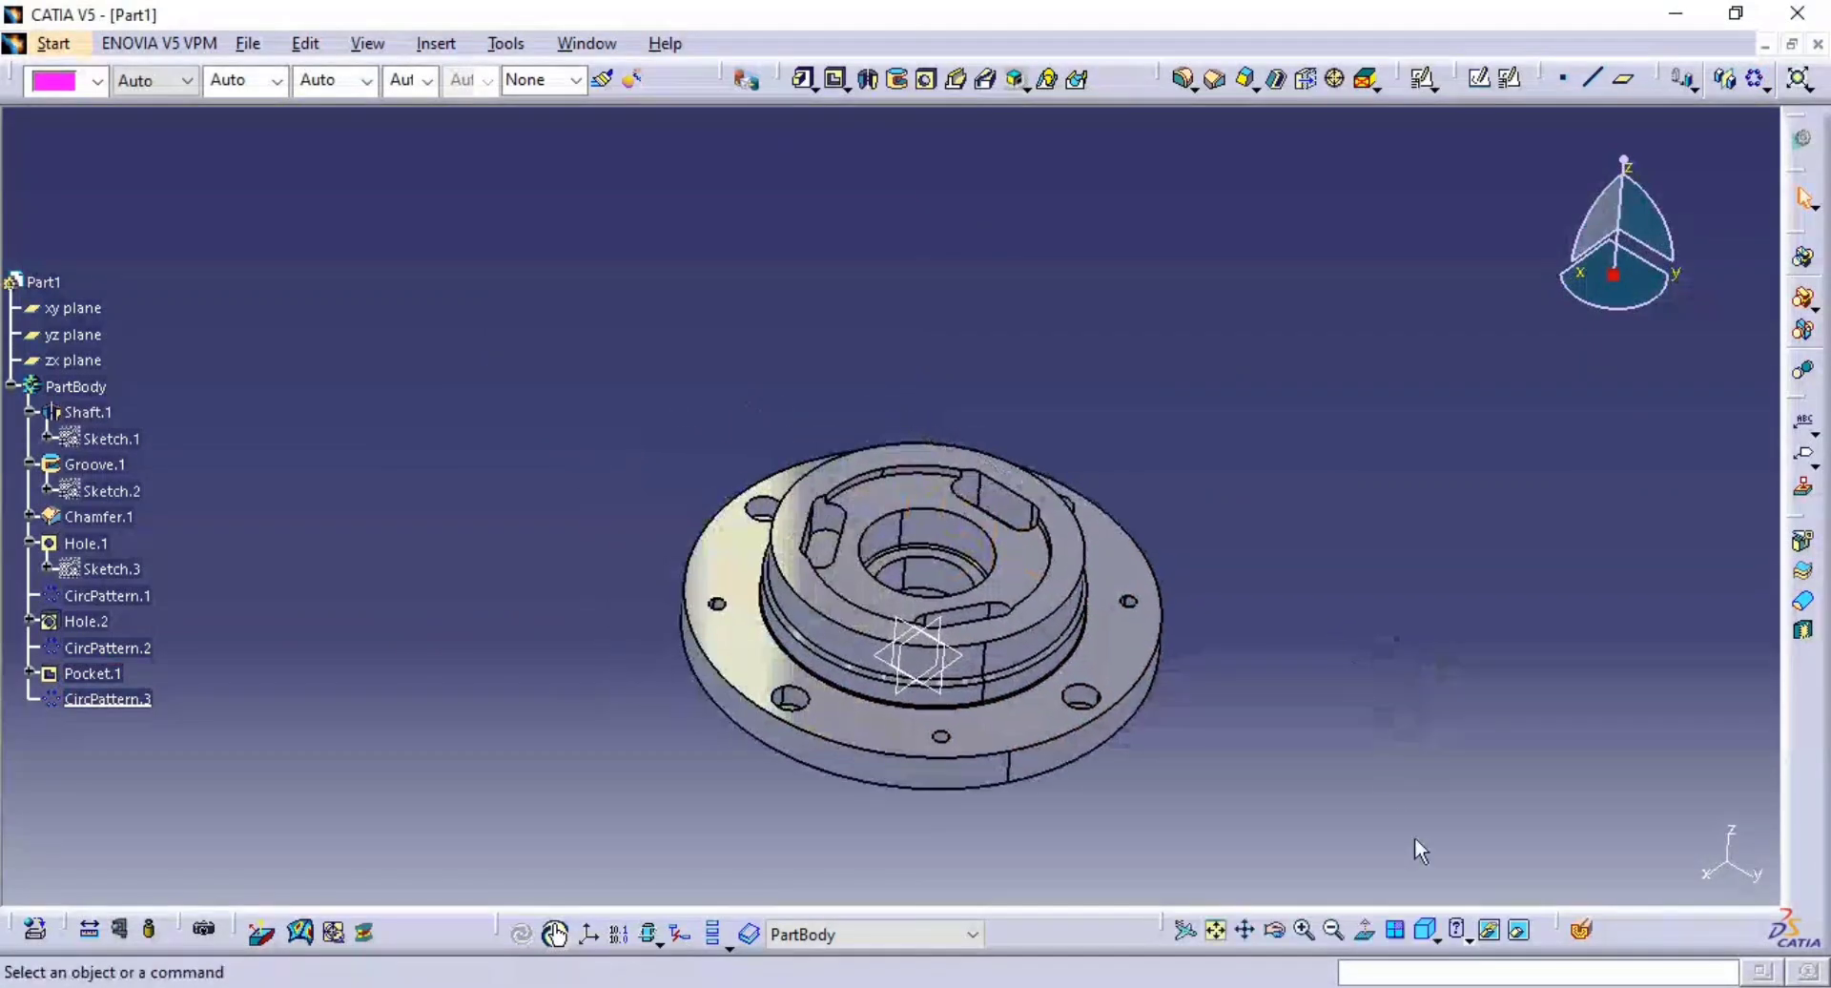
{"action": "left_click", "coordinate": [1428, 932]}
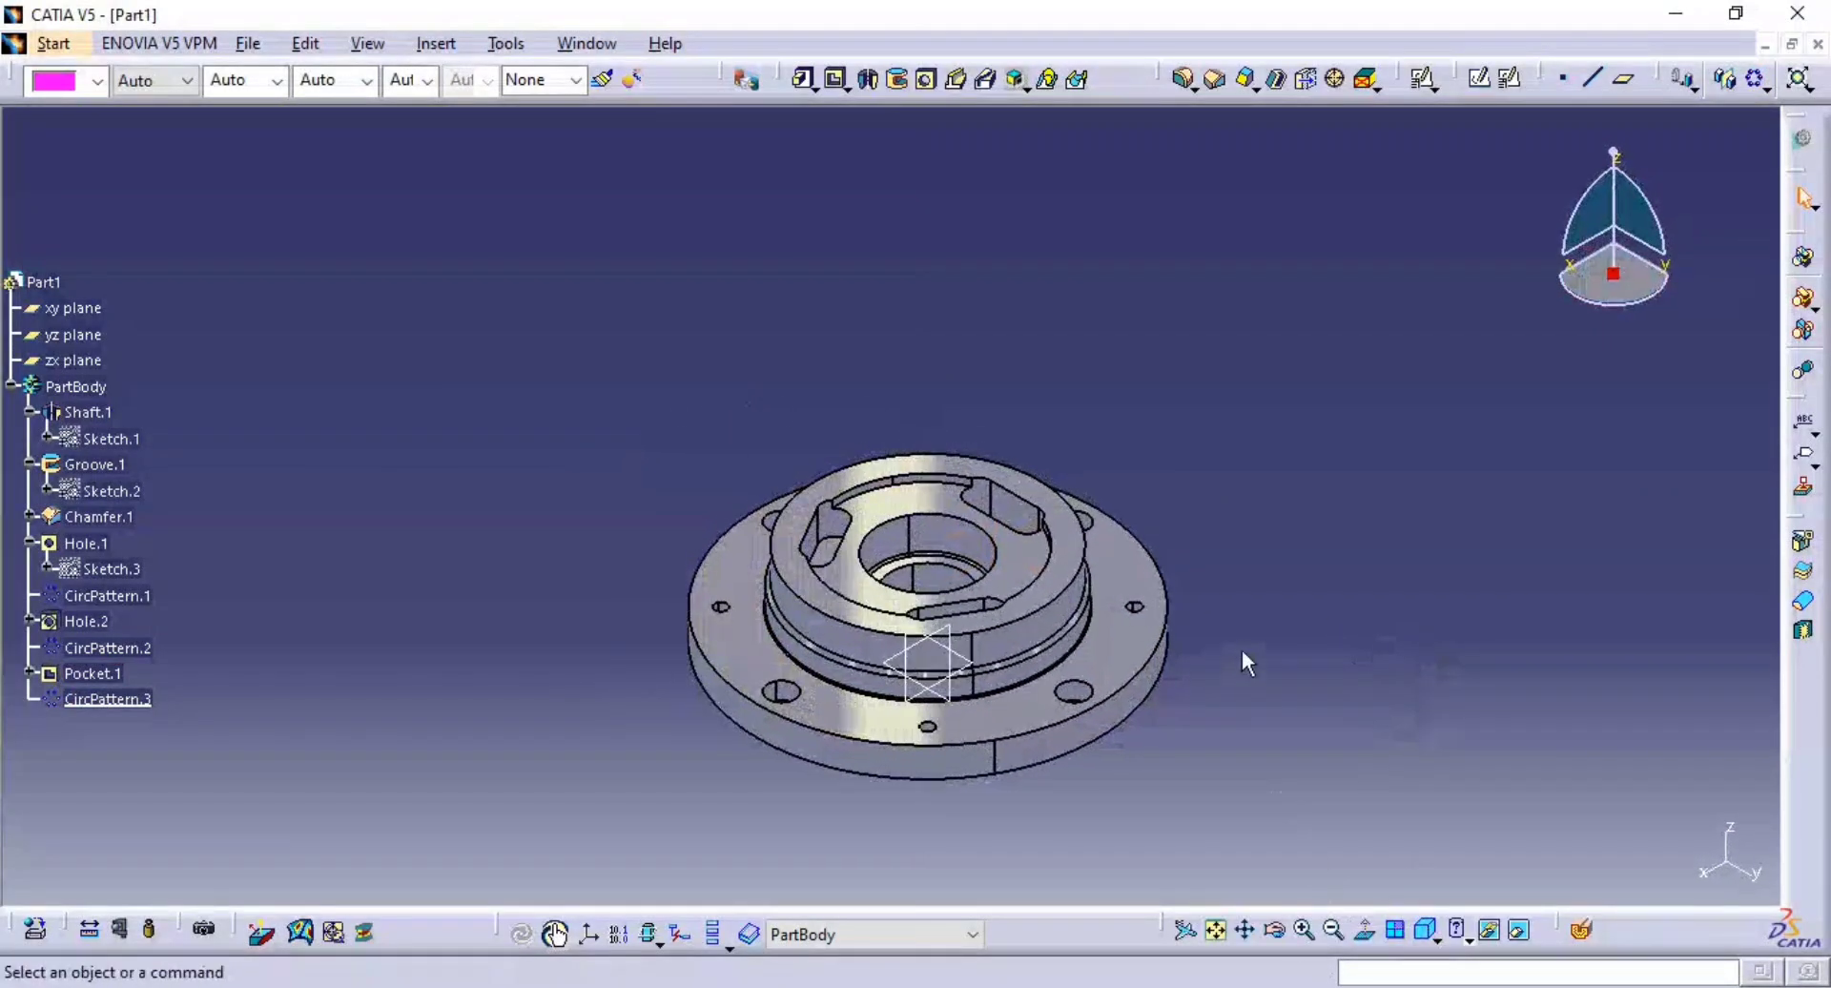
{"action": "key", "text": "alt+Tab"}
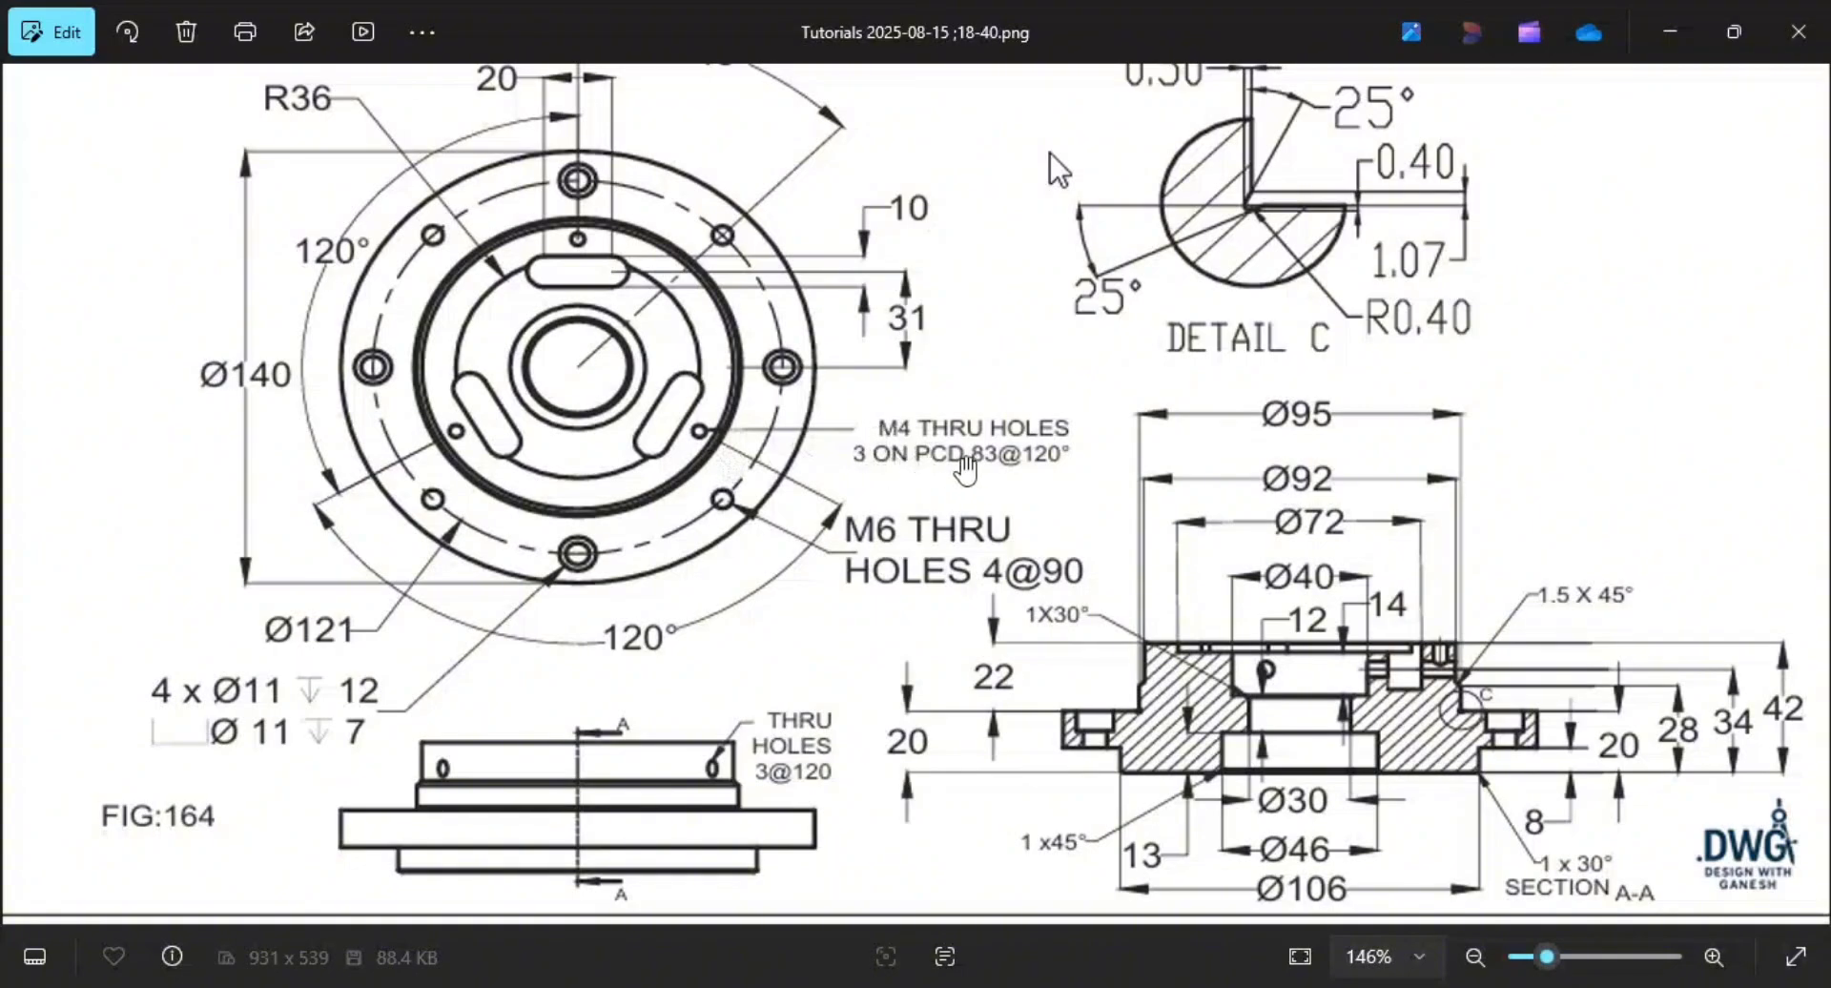
{"action": "key", "text": "alt+Tab"}
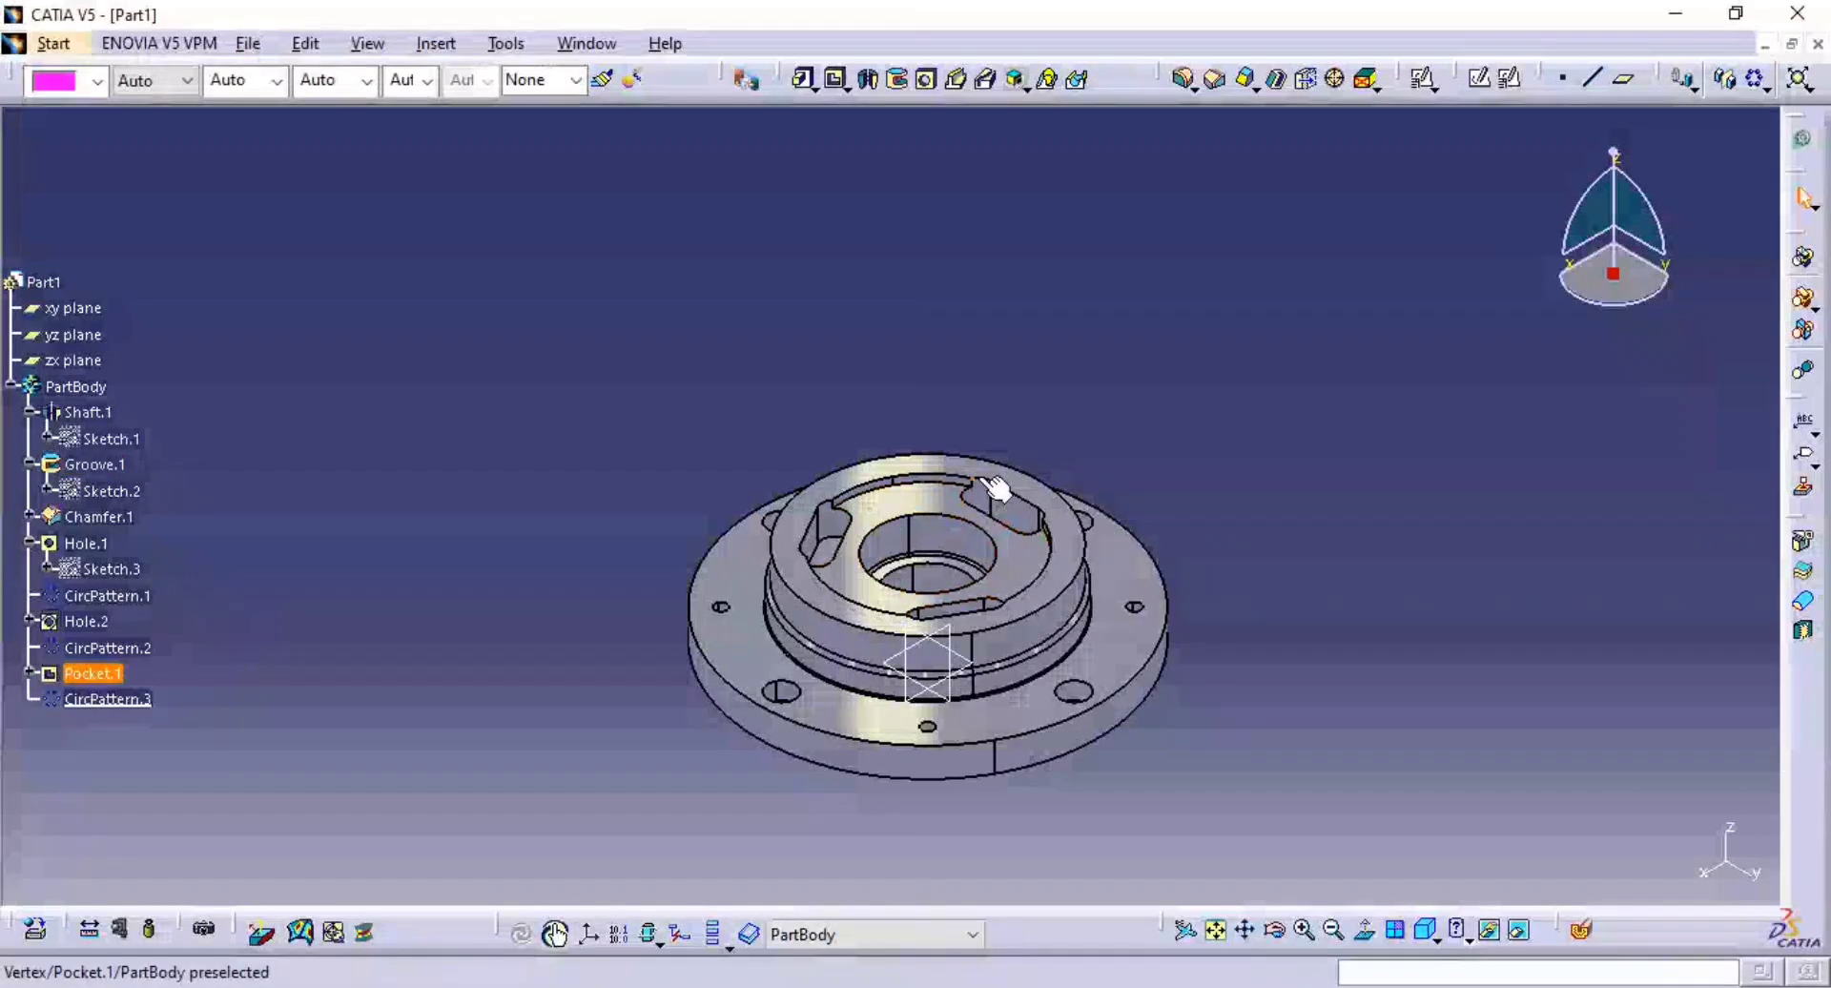
{"action": "middle_click_drag", "start_coordinate": [1202, 496], "coordinate": [1223, 453]}
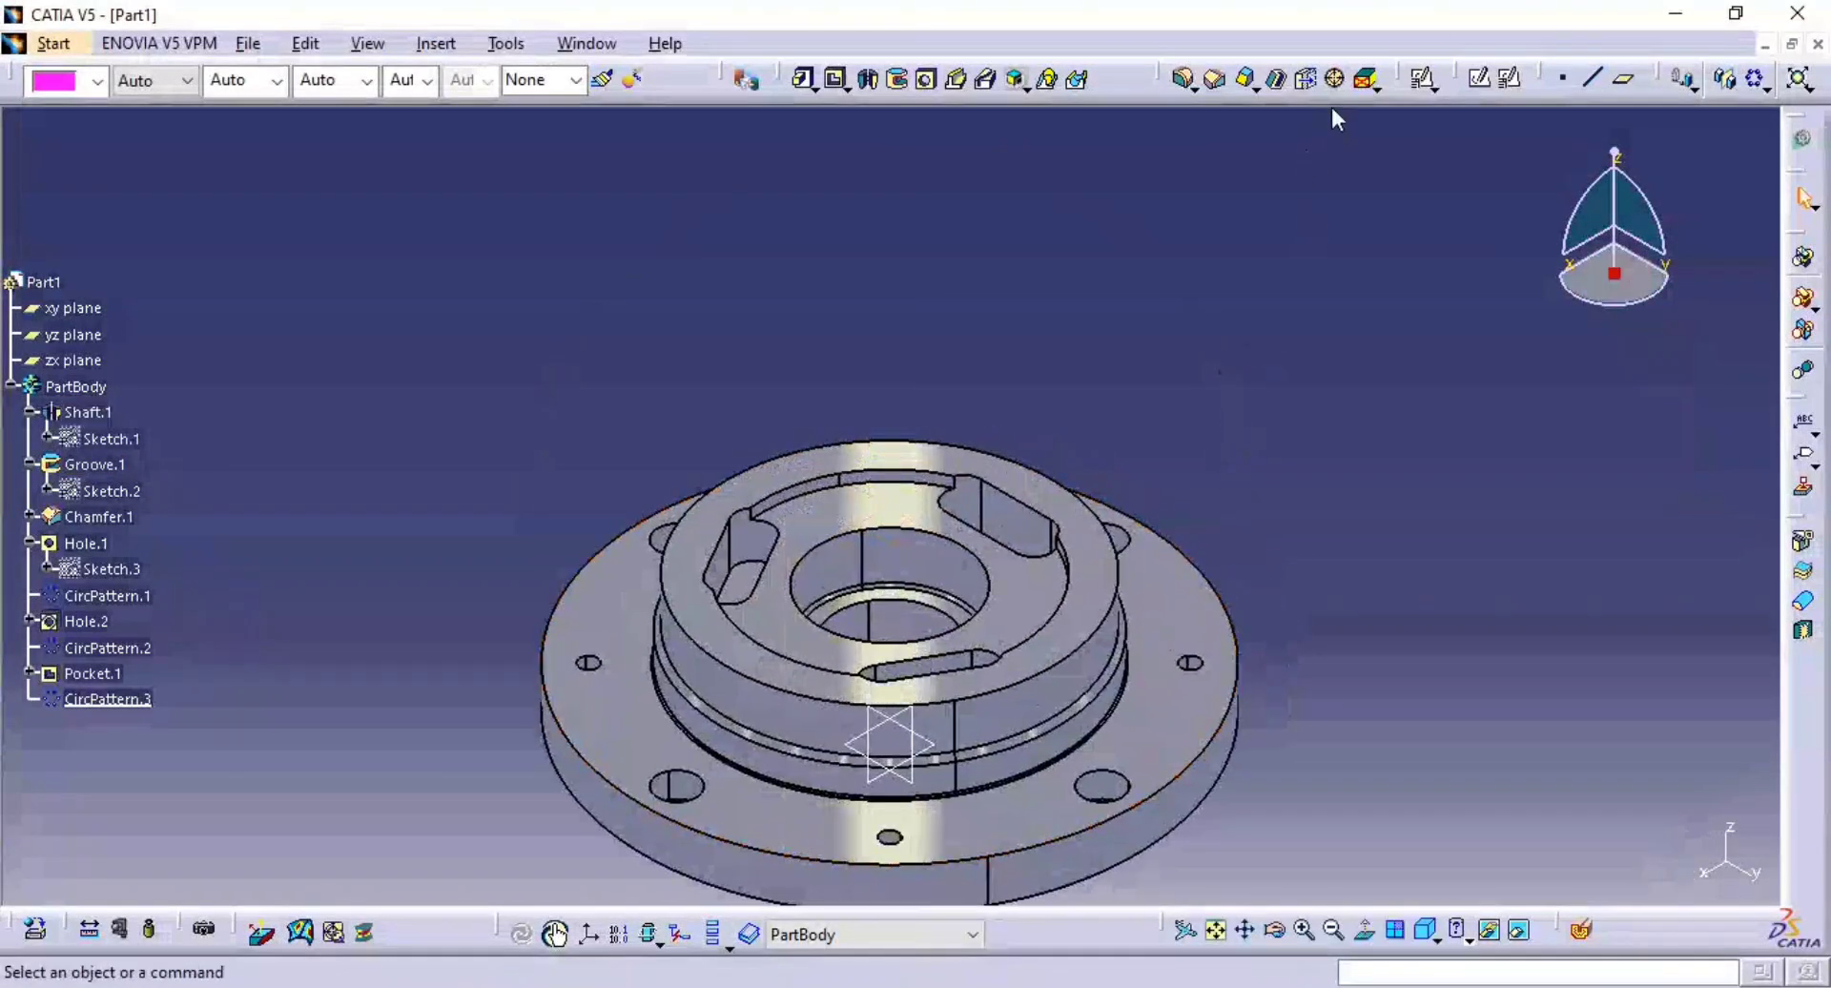
{"action": "left_click", "coordinate": [1046, 496]}
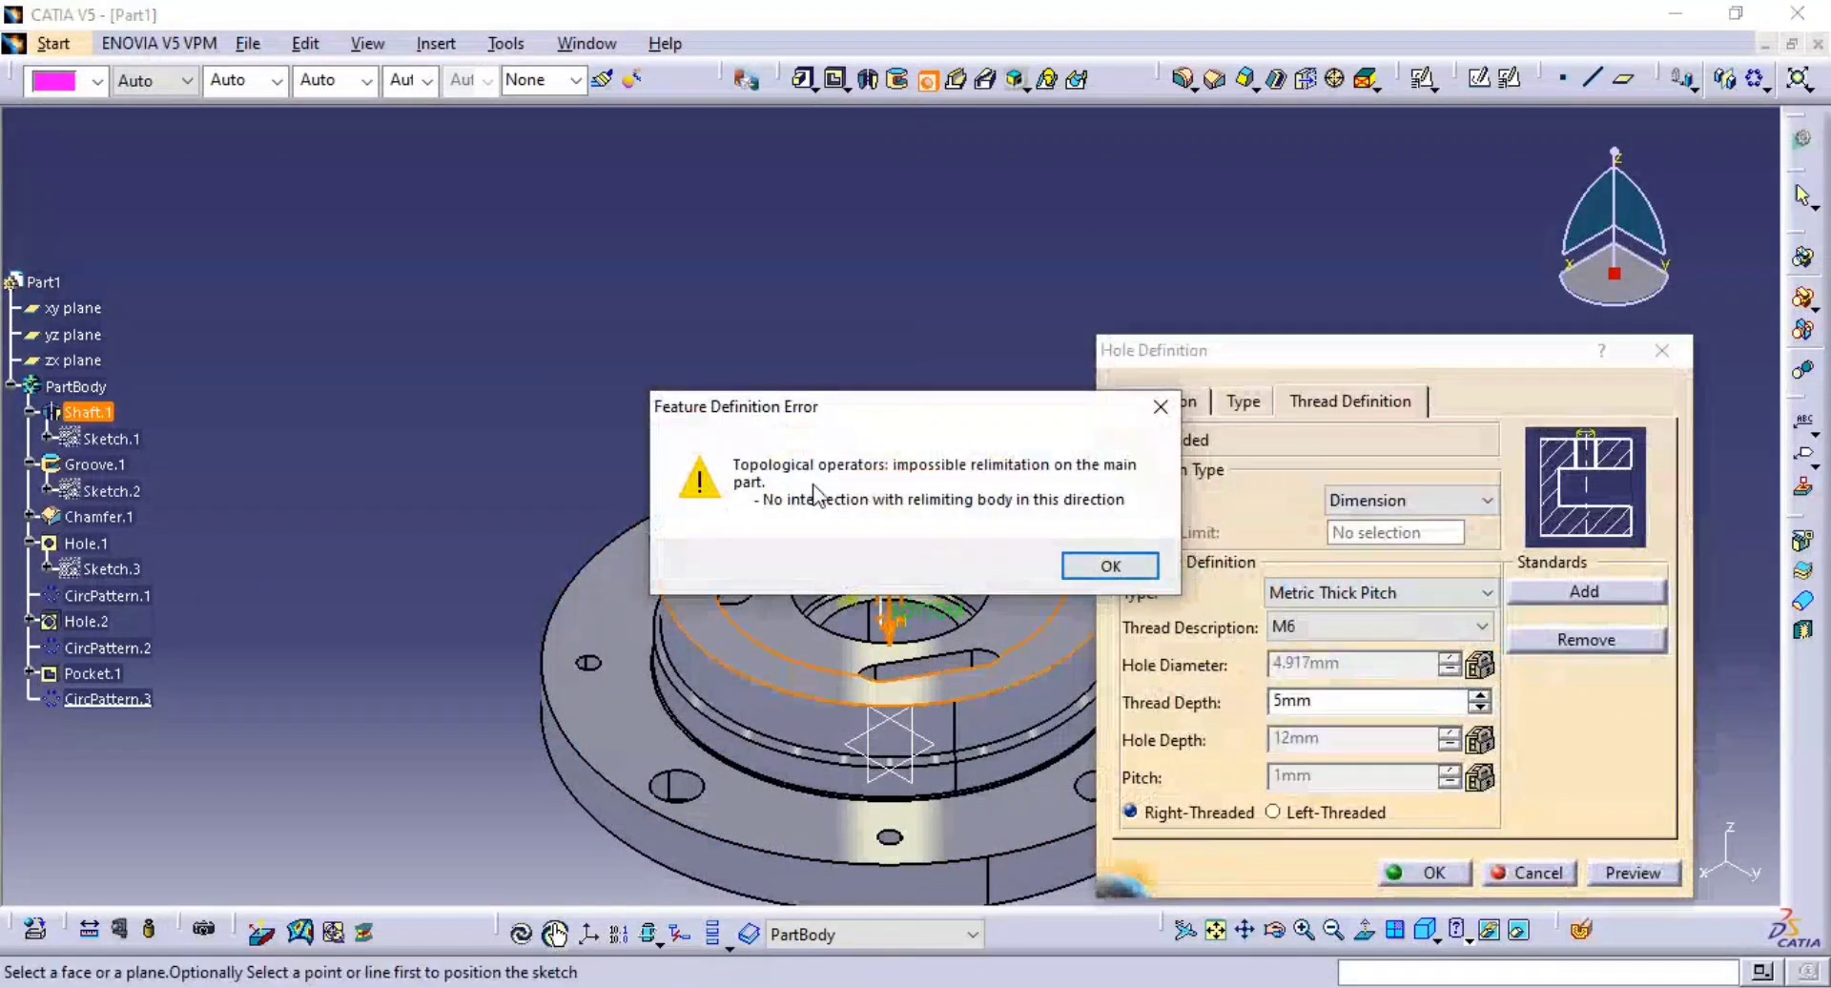
{"action": "left_click", "coordinate": [1113, 564]}
{"action": "left_click", "coordinate": [1534, 871]}
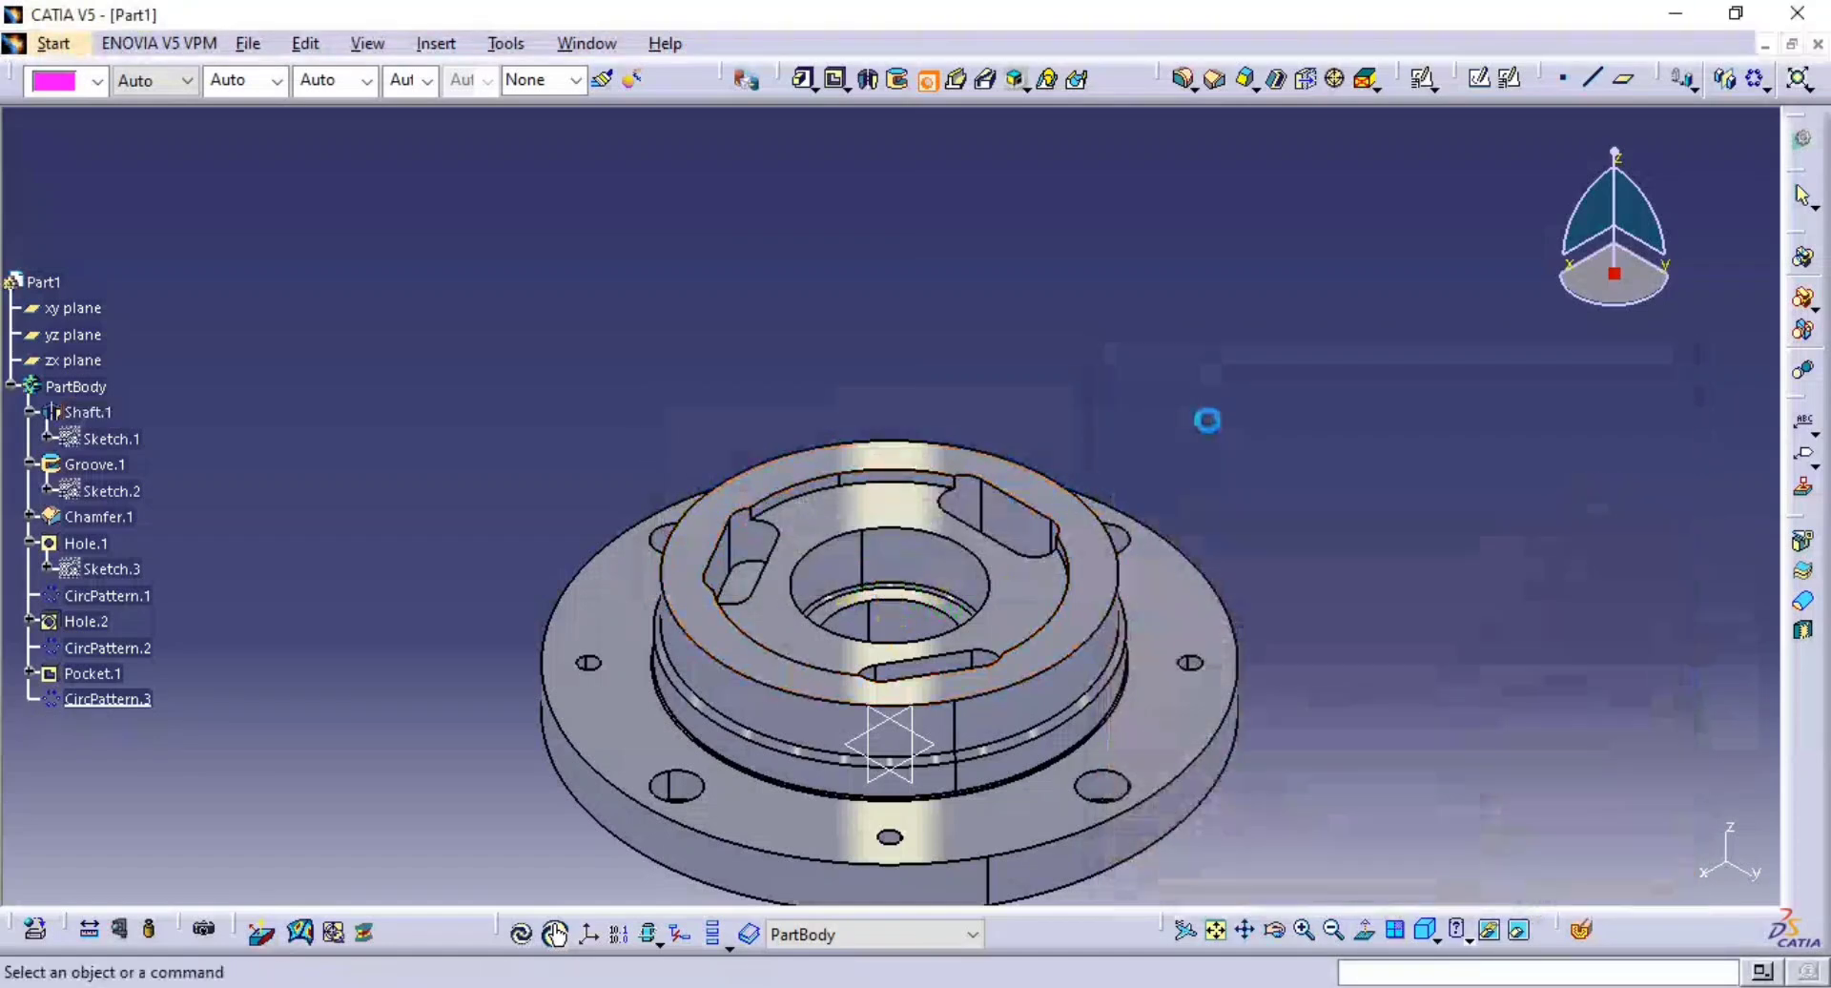
- Start a hole on the raised ring's upper face and open its positioning sketch
{"action": "left_click", "coordinate": [927, 82]}
{"action": "left_click", "coordinate": [1062, 512]}
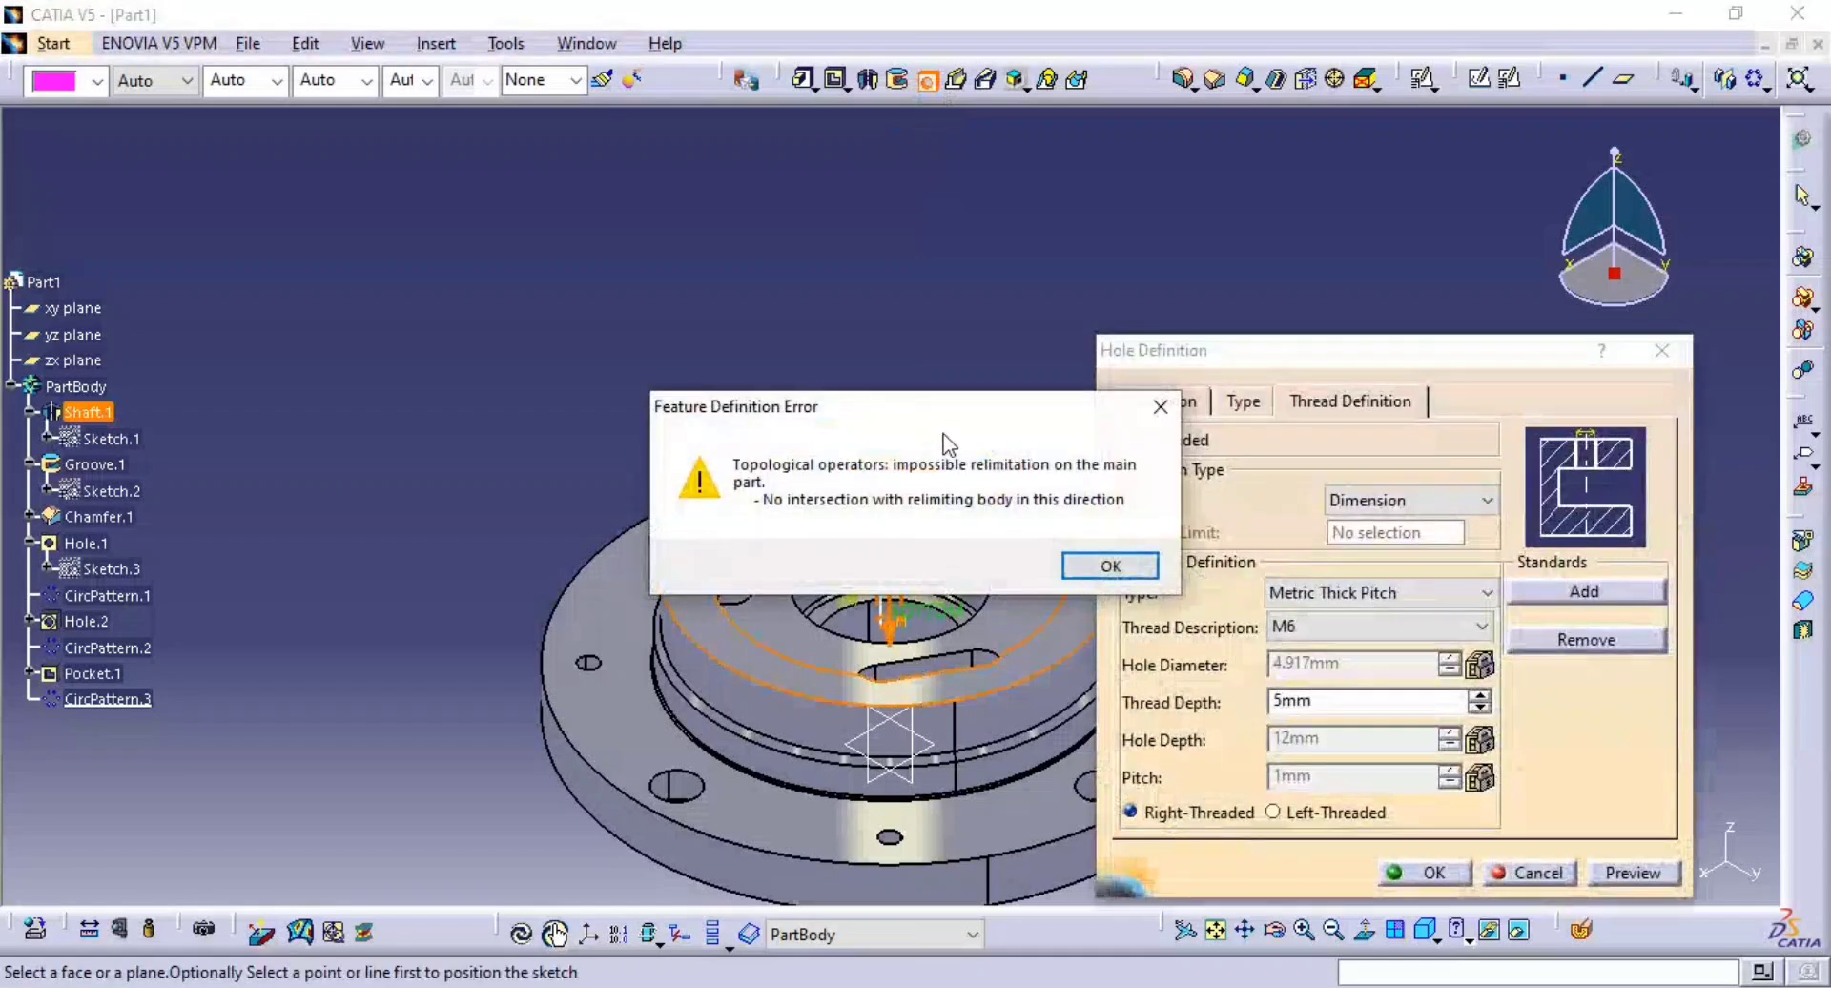
{"action": "left_click_drag", "start_coordinate": [952, 408], "coordinate": [764, 320]}
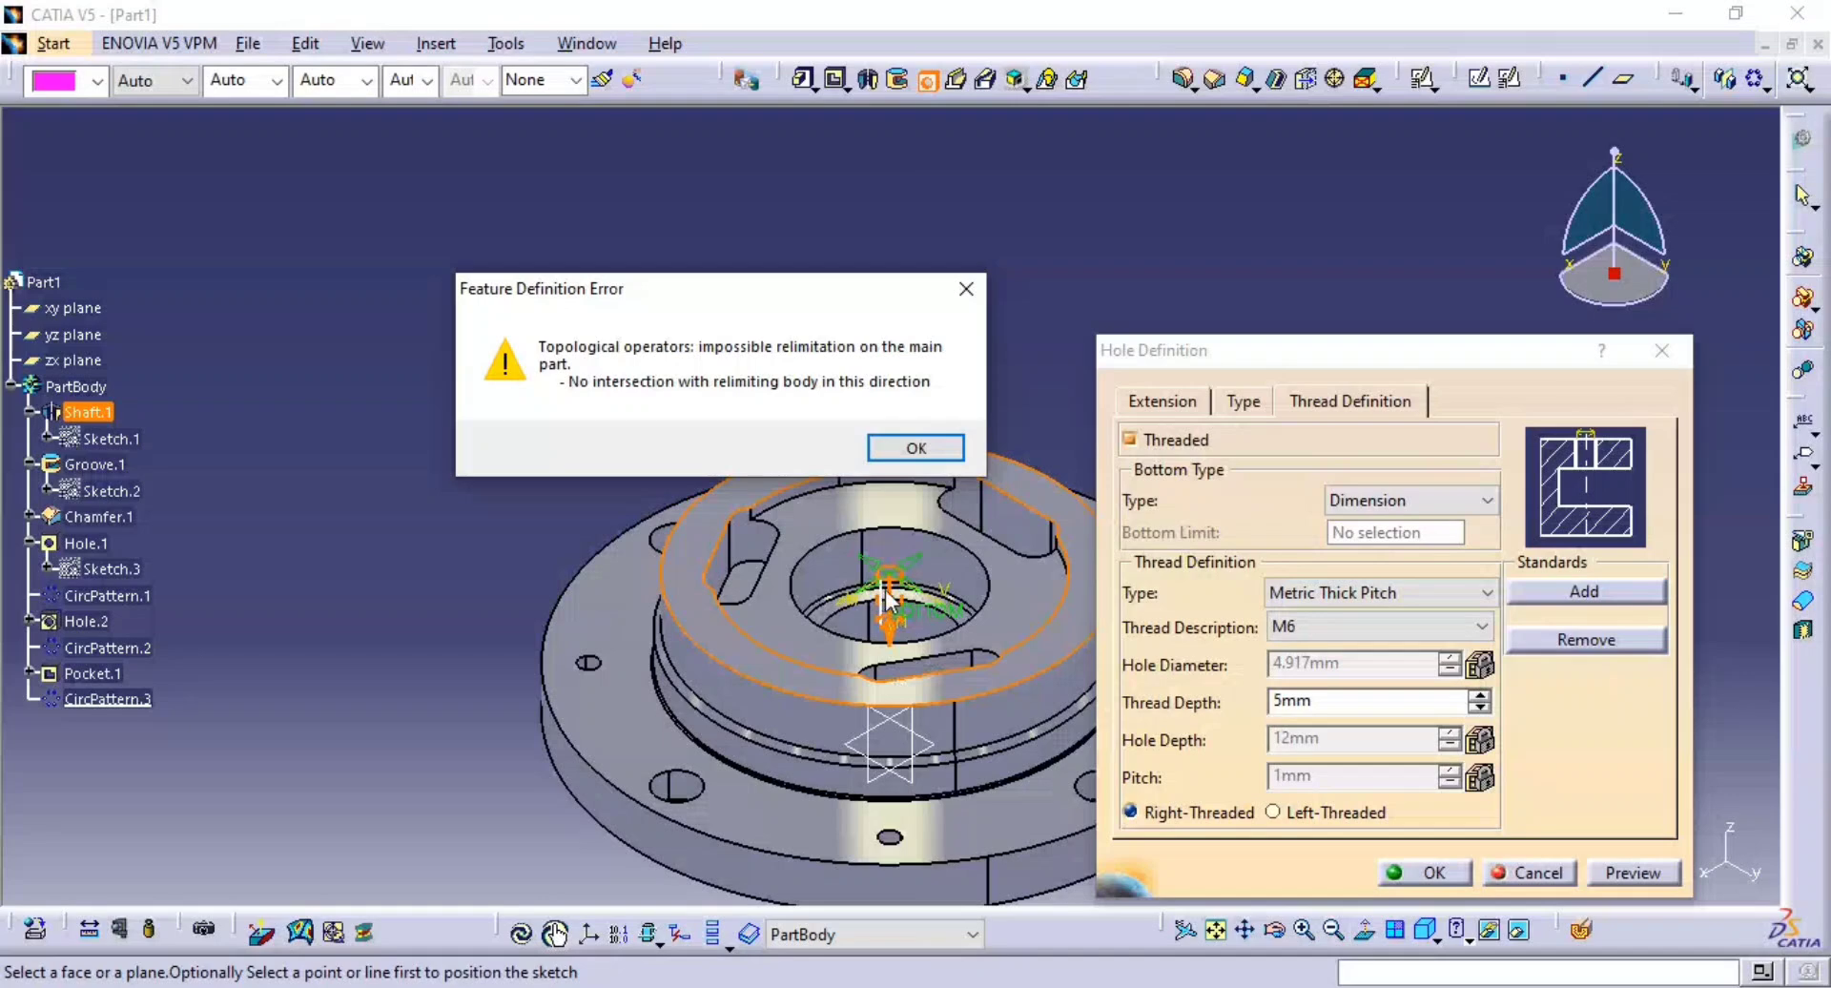
{"action": "left_click", "coordinate": [896, 452]}
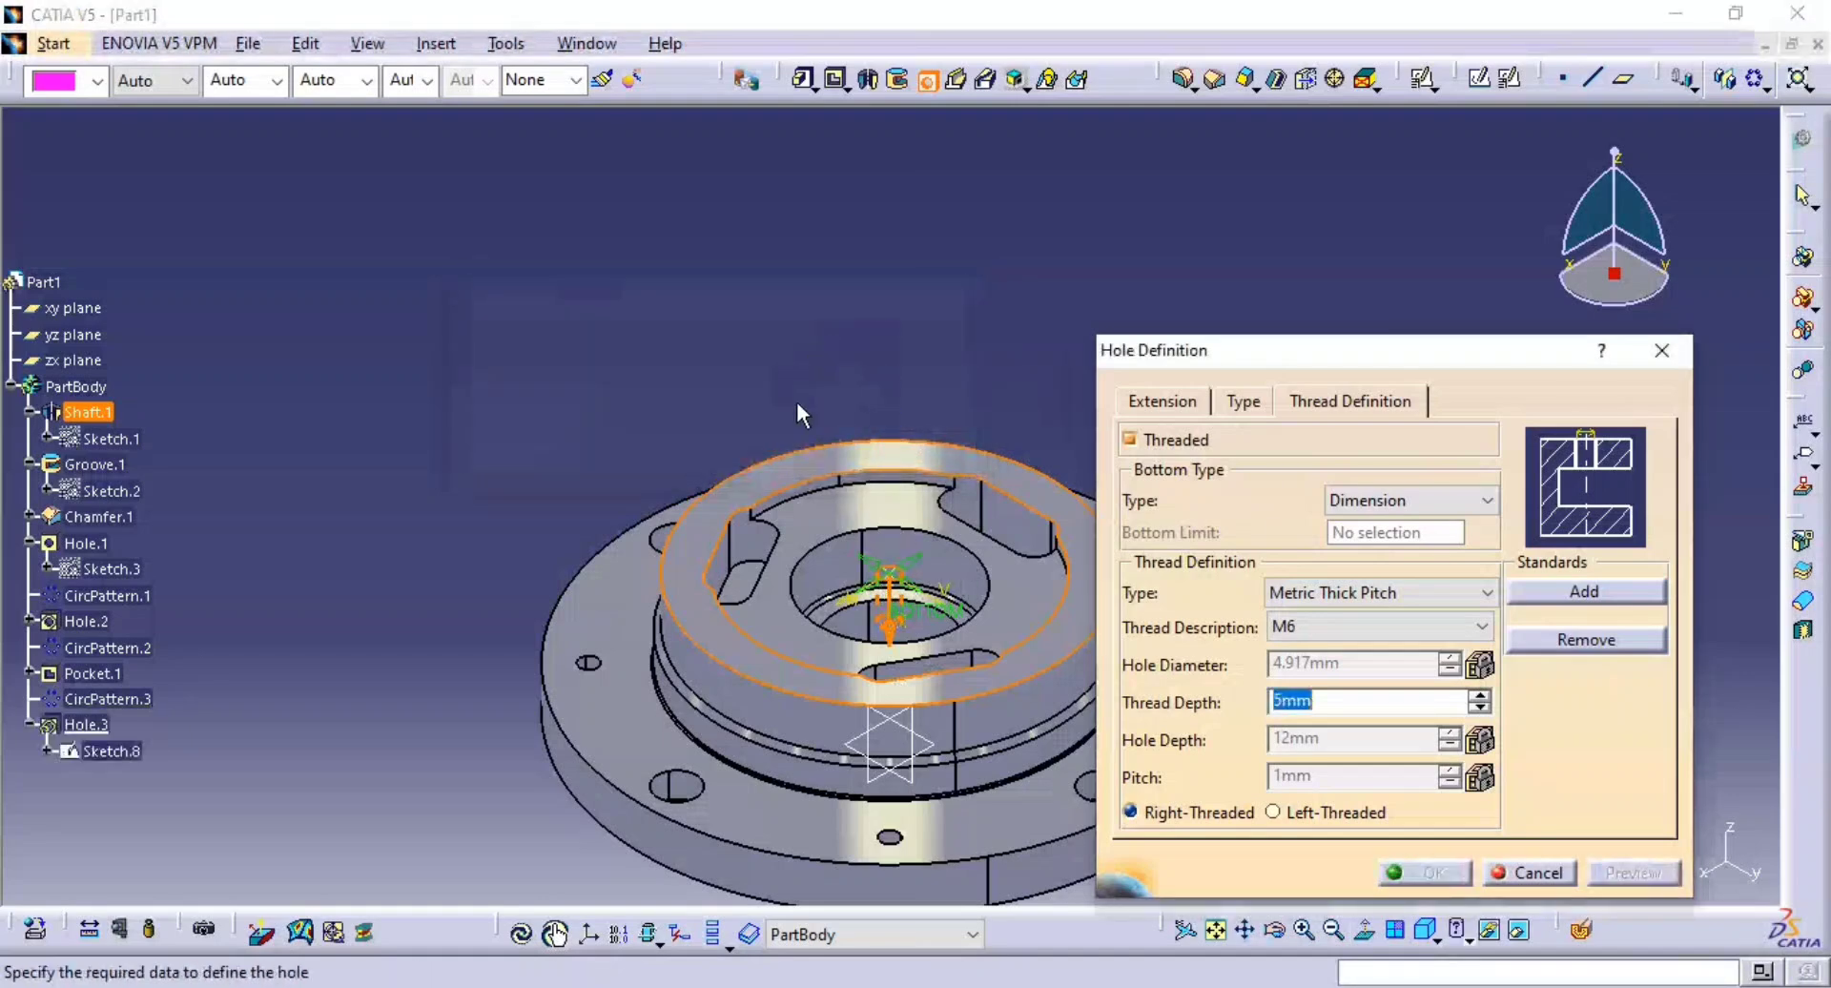
{"action": "left_click", "coordinate": [1150, 406]}
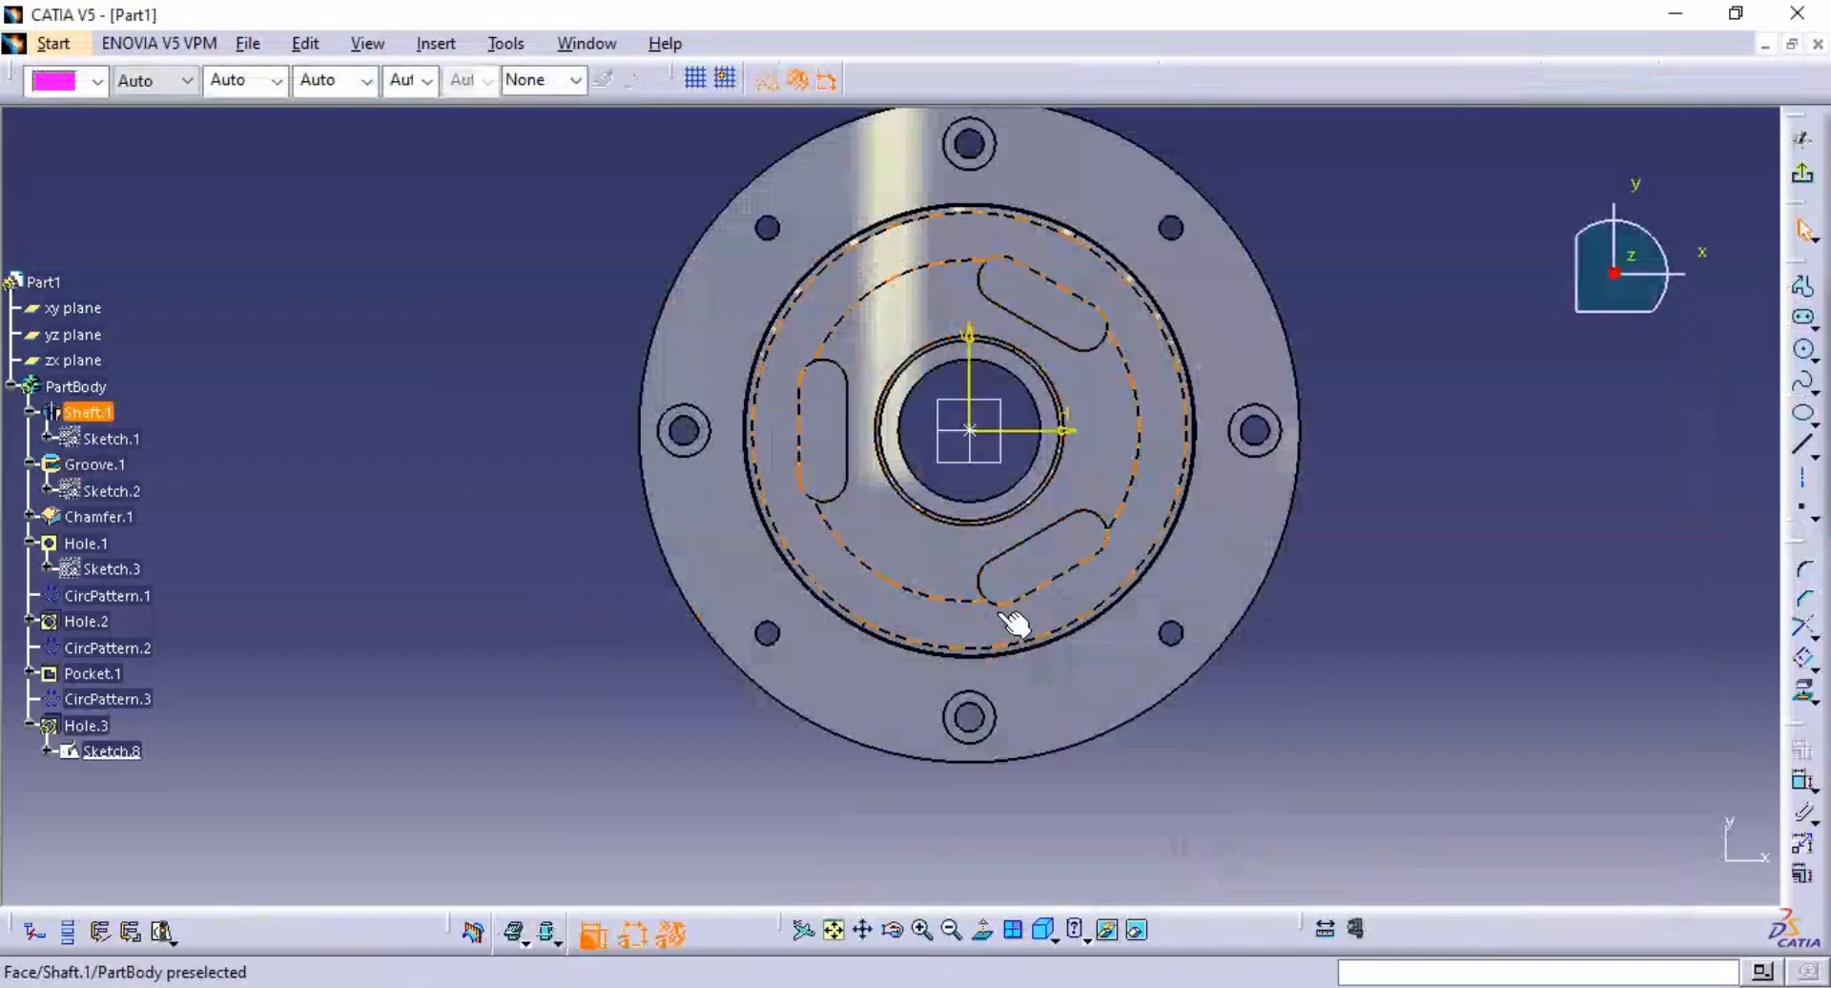
- Consult the drawing's M4 hole callout and sketch a construction circle about 97 mm in diameter around the bore
{"action": "middle_click_drag", "start_coordinate": [973, 494], "coordinate": [971, 424]}
{"action": "middle_click_drag", "start_coordinate": [936, 622], "coordinate": [853, 824]}
{"action": "key", "text": "alt+Tab"}
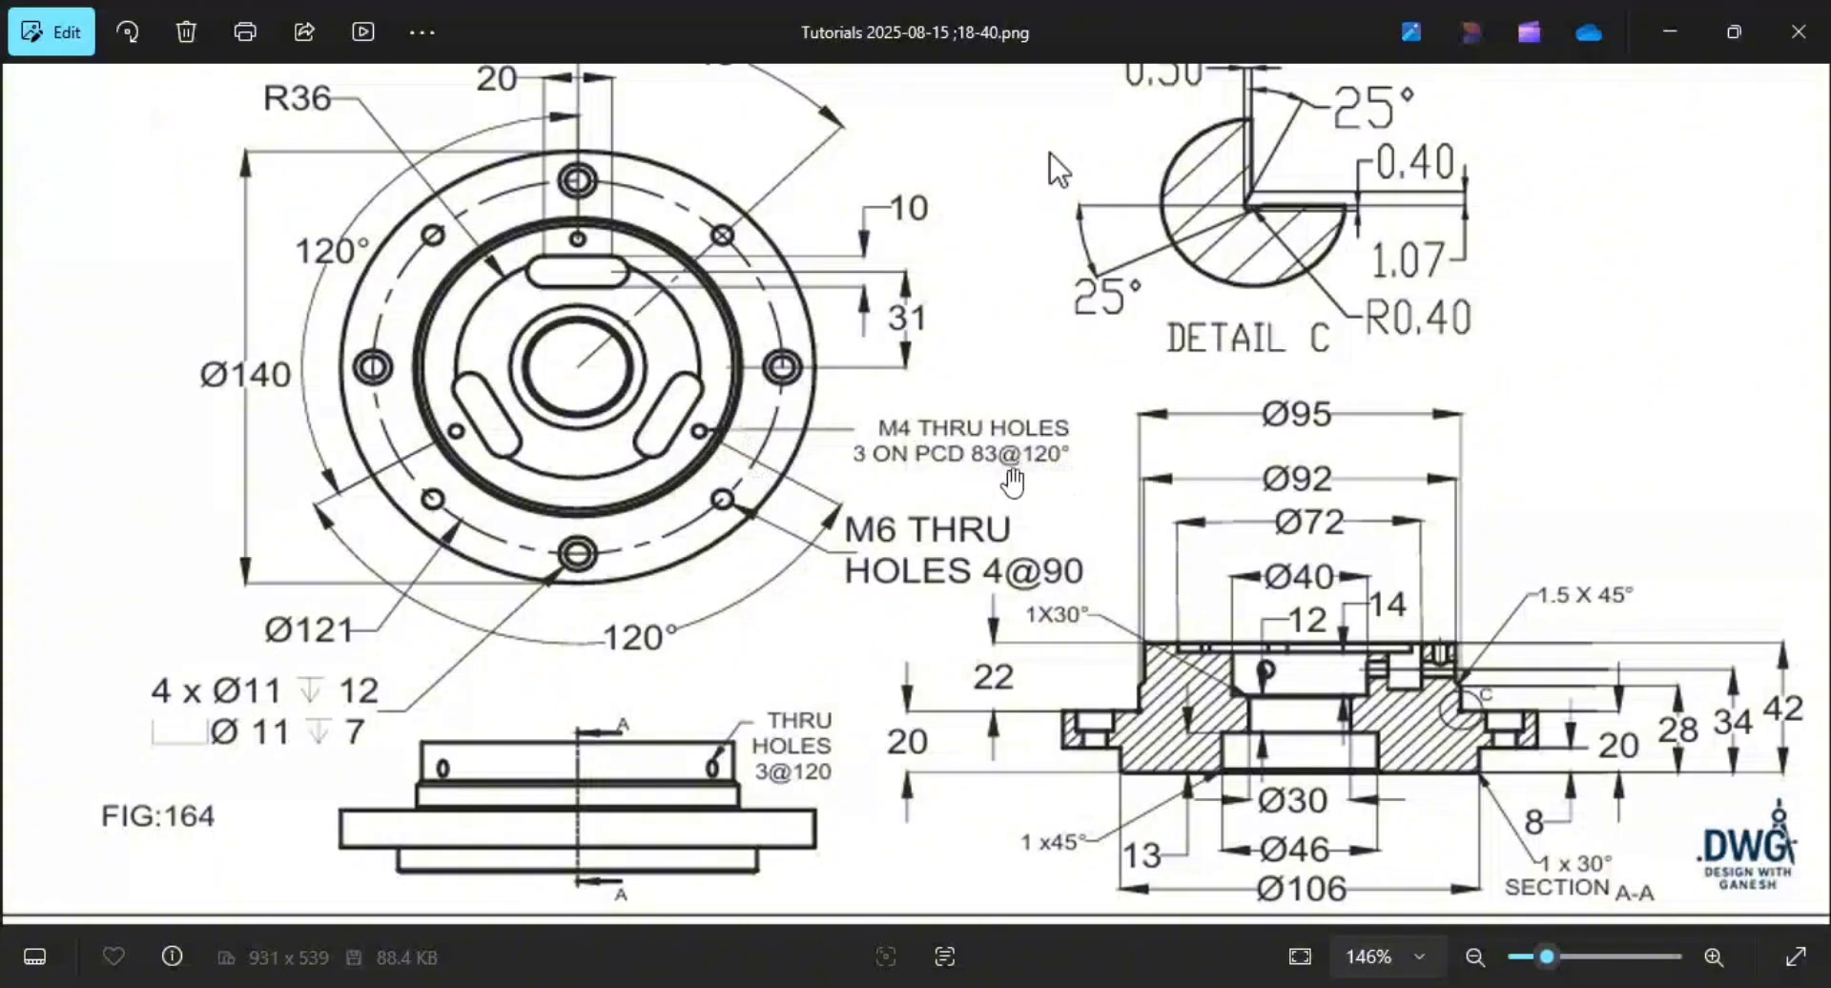
{"action": "key", "text": "alt+Tab"}
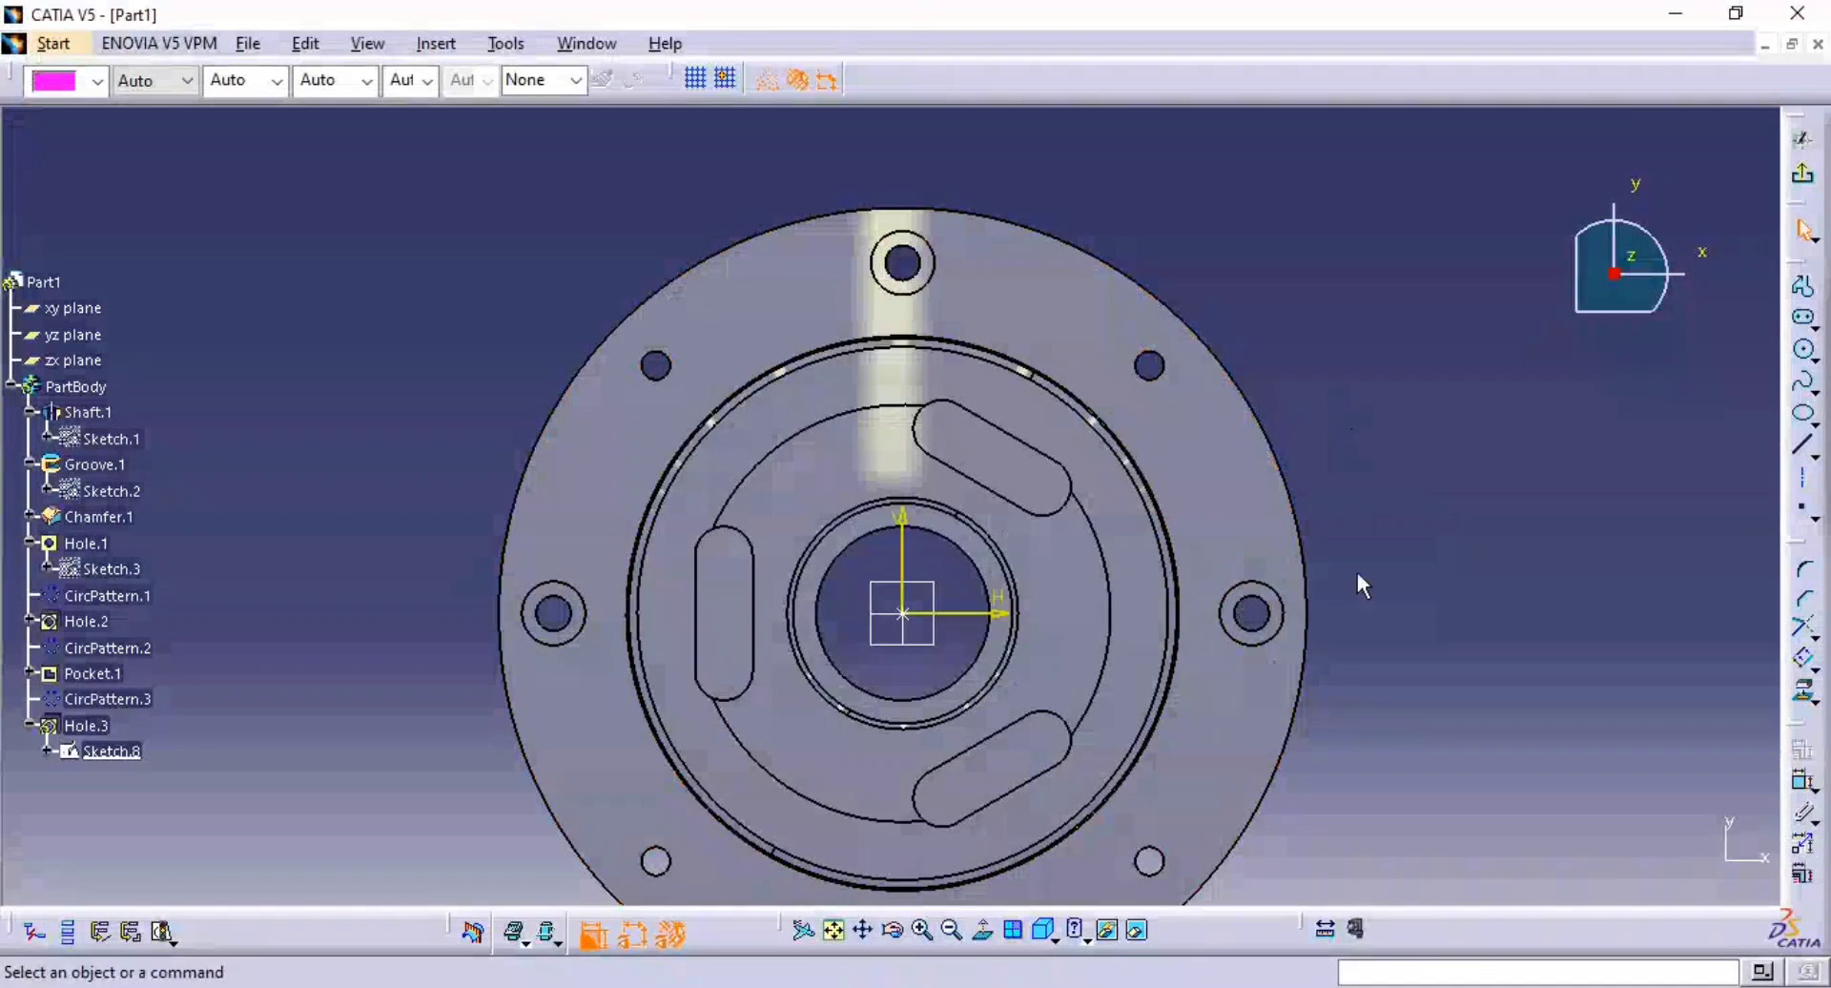
{"action": "left_click", "coordinate": [1803, 350]}
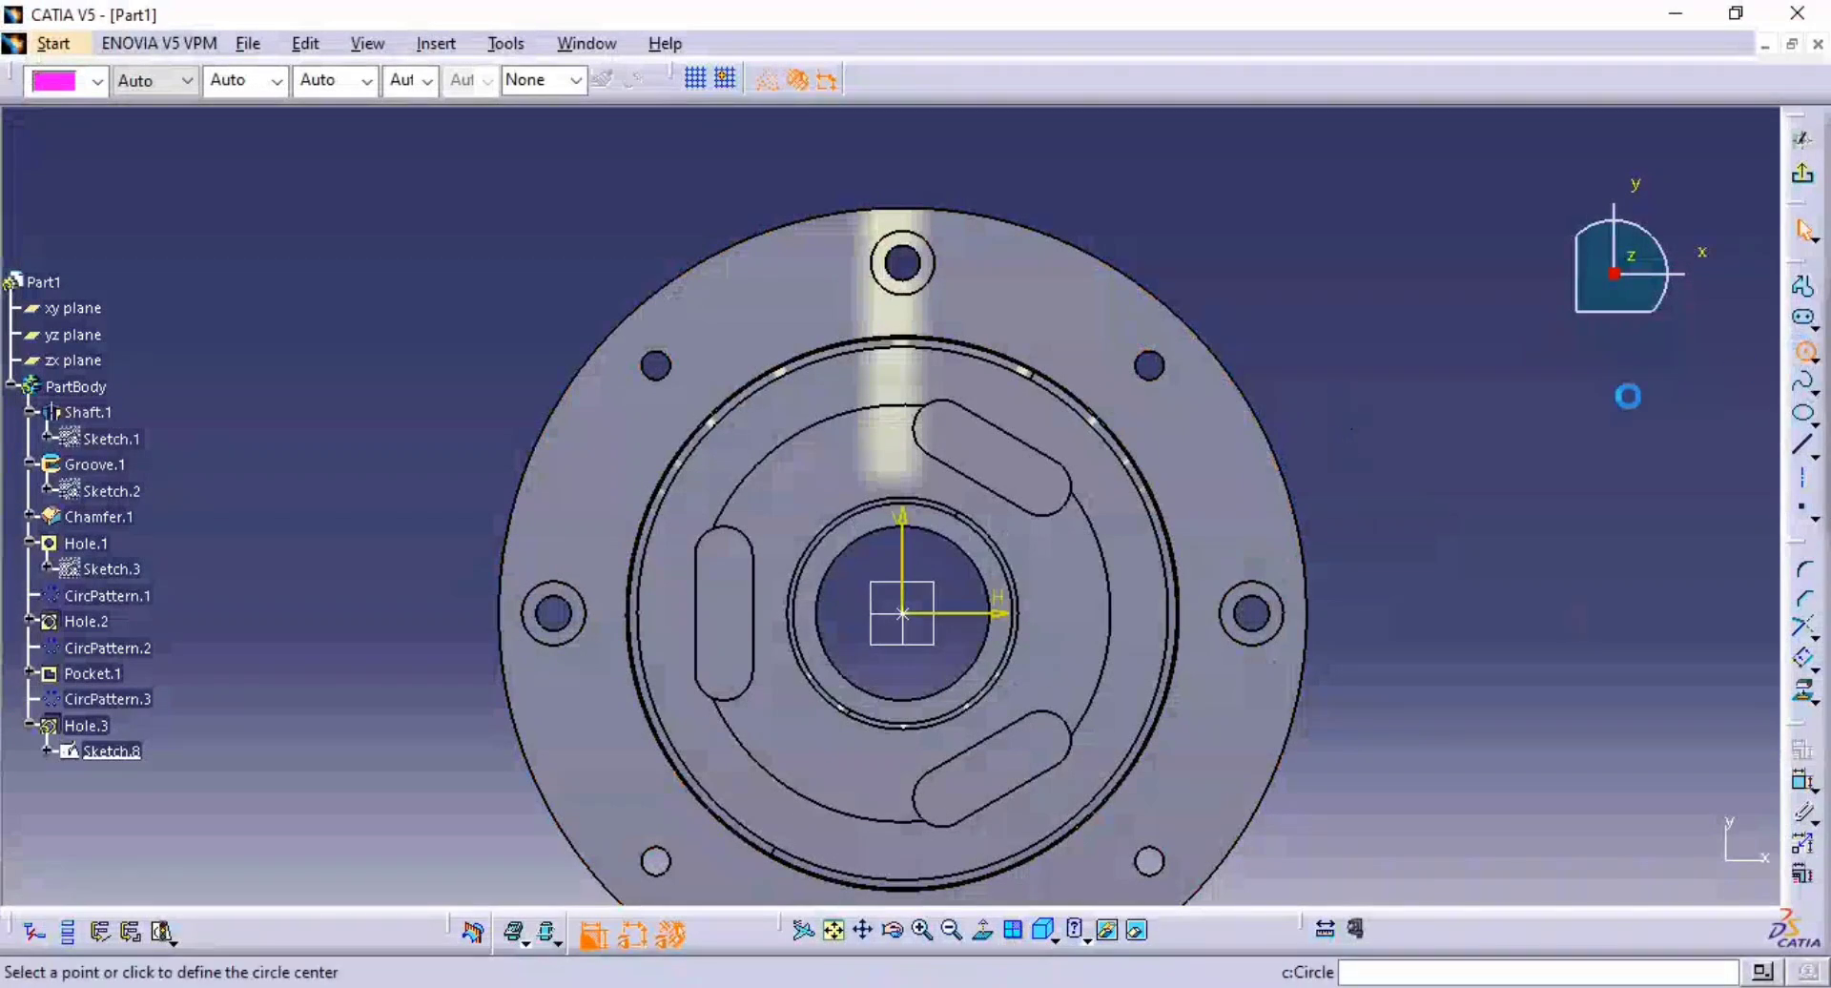
{"action": "left_click", "coordinate": [919, 603]}
{"action": "left_click", "coordinate": [1095, 372]}
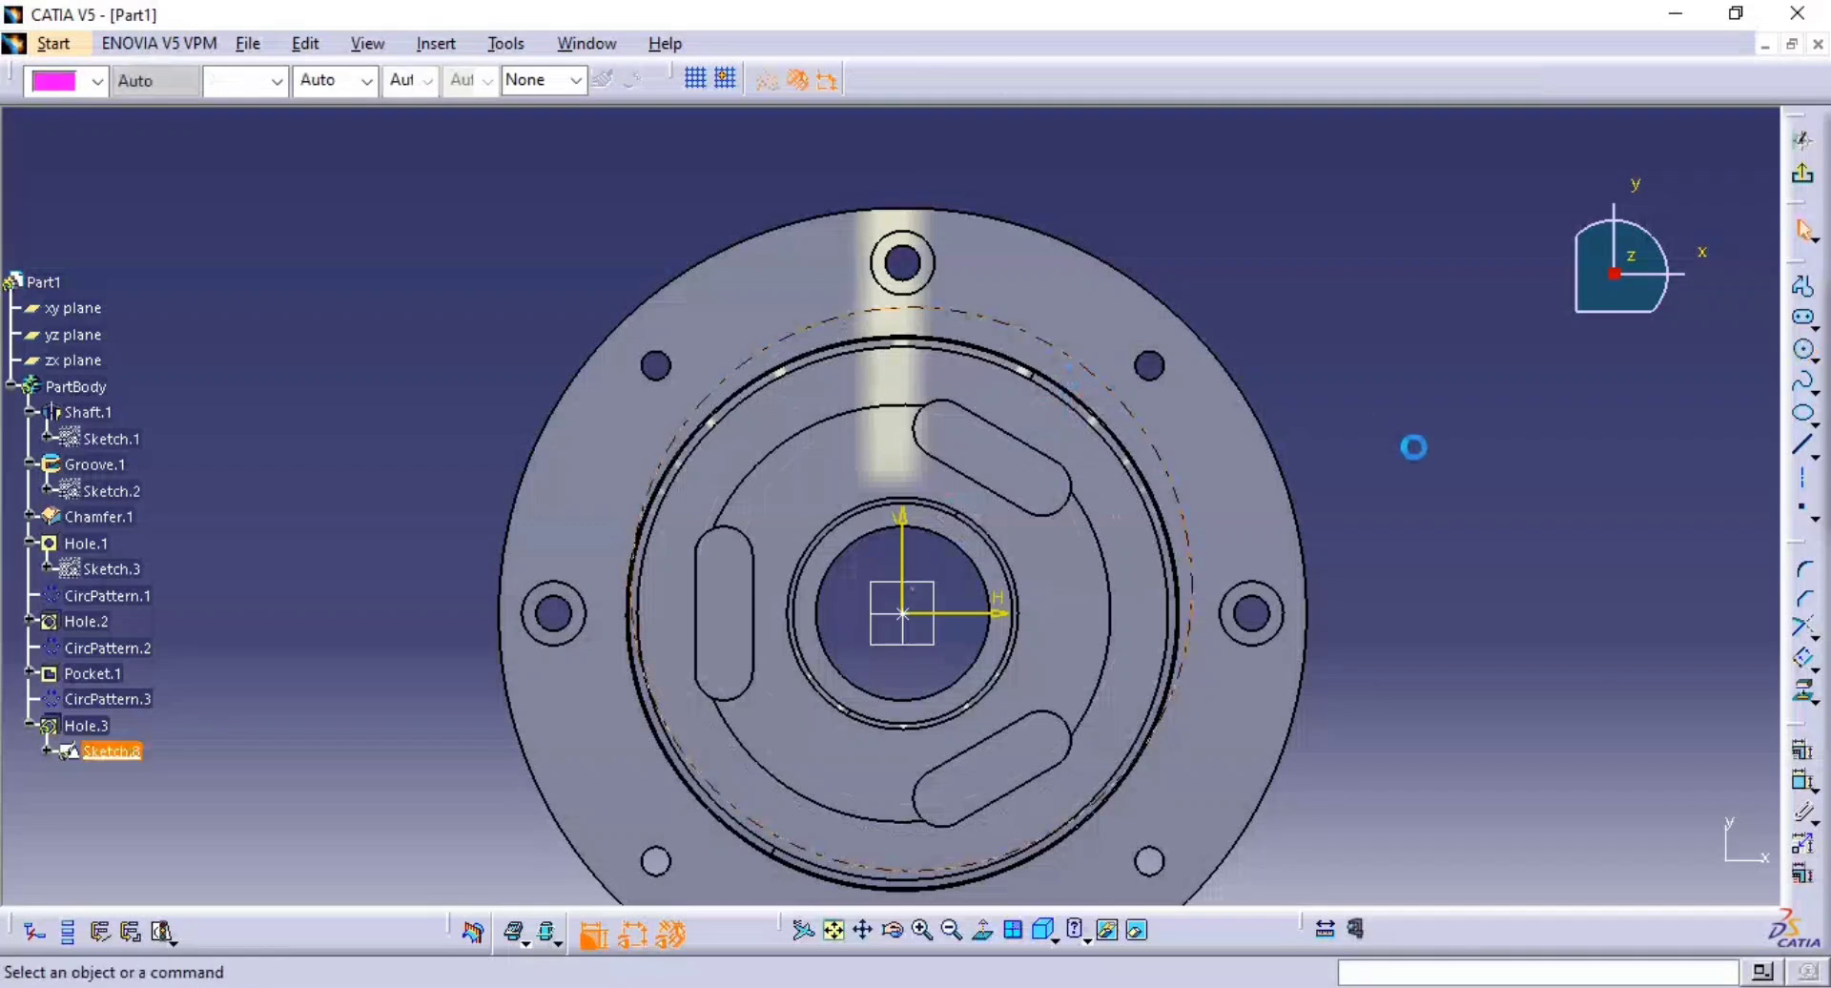
- Constrain the construction circle to be concentric with the flange's outer edge
{"action": "left_click", "coordinate": [1805, 787]}
{"action": "left_click", "coordinate": [927, 303]}
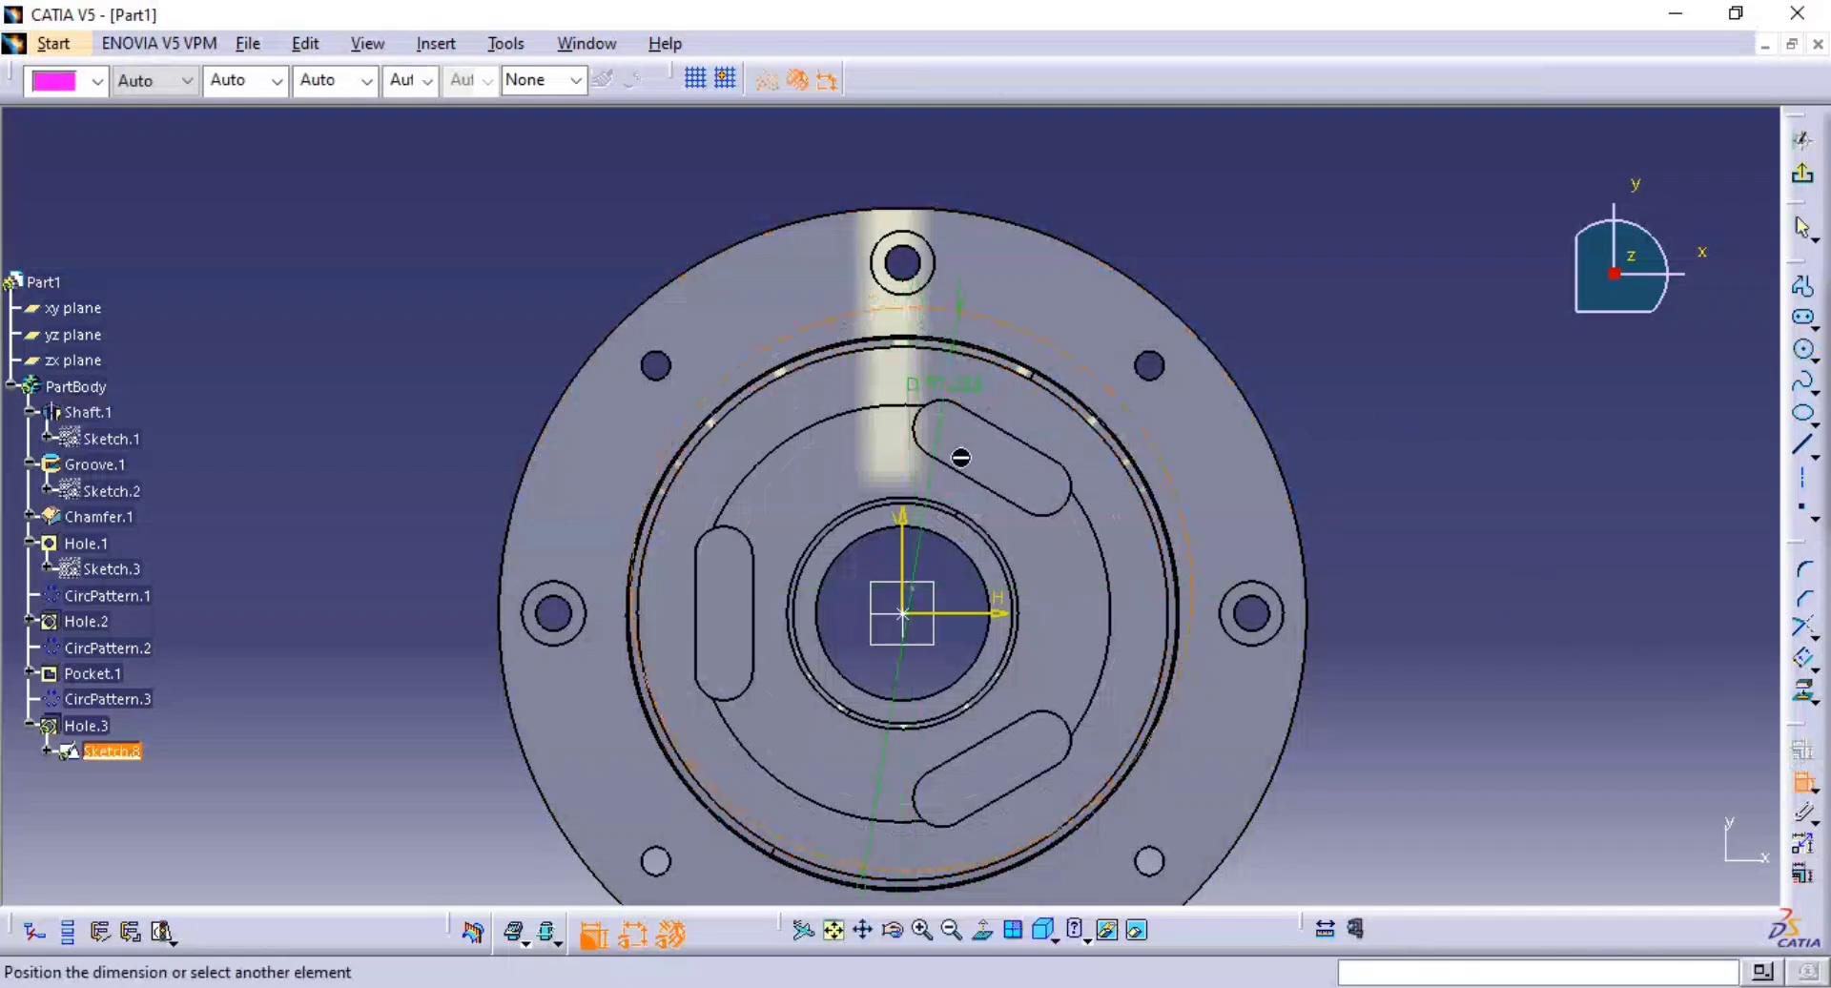
{"action": "left_click", "coordinate": [1274, 428]}
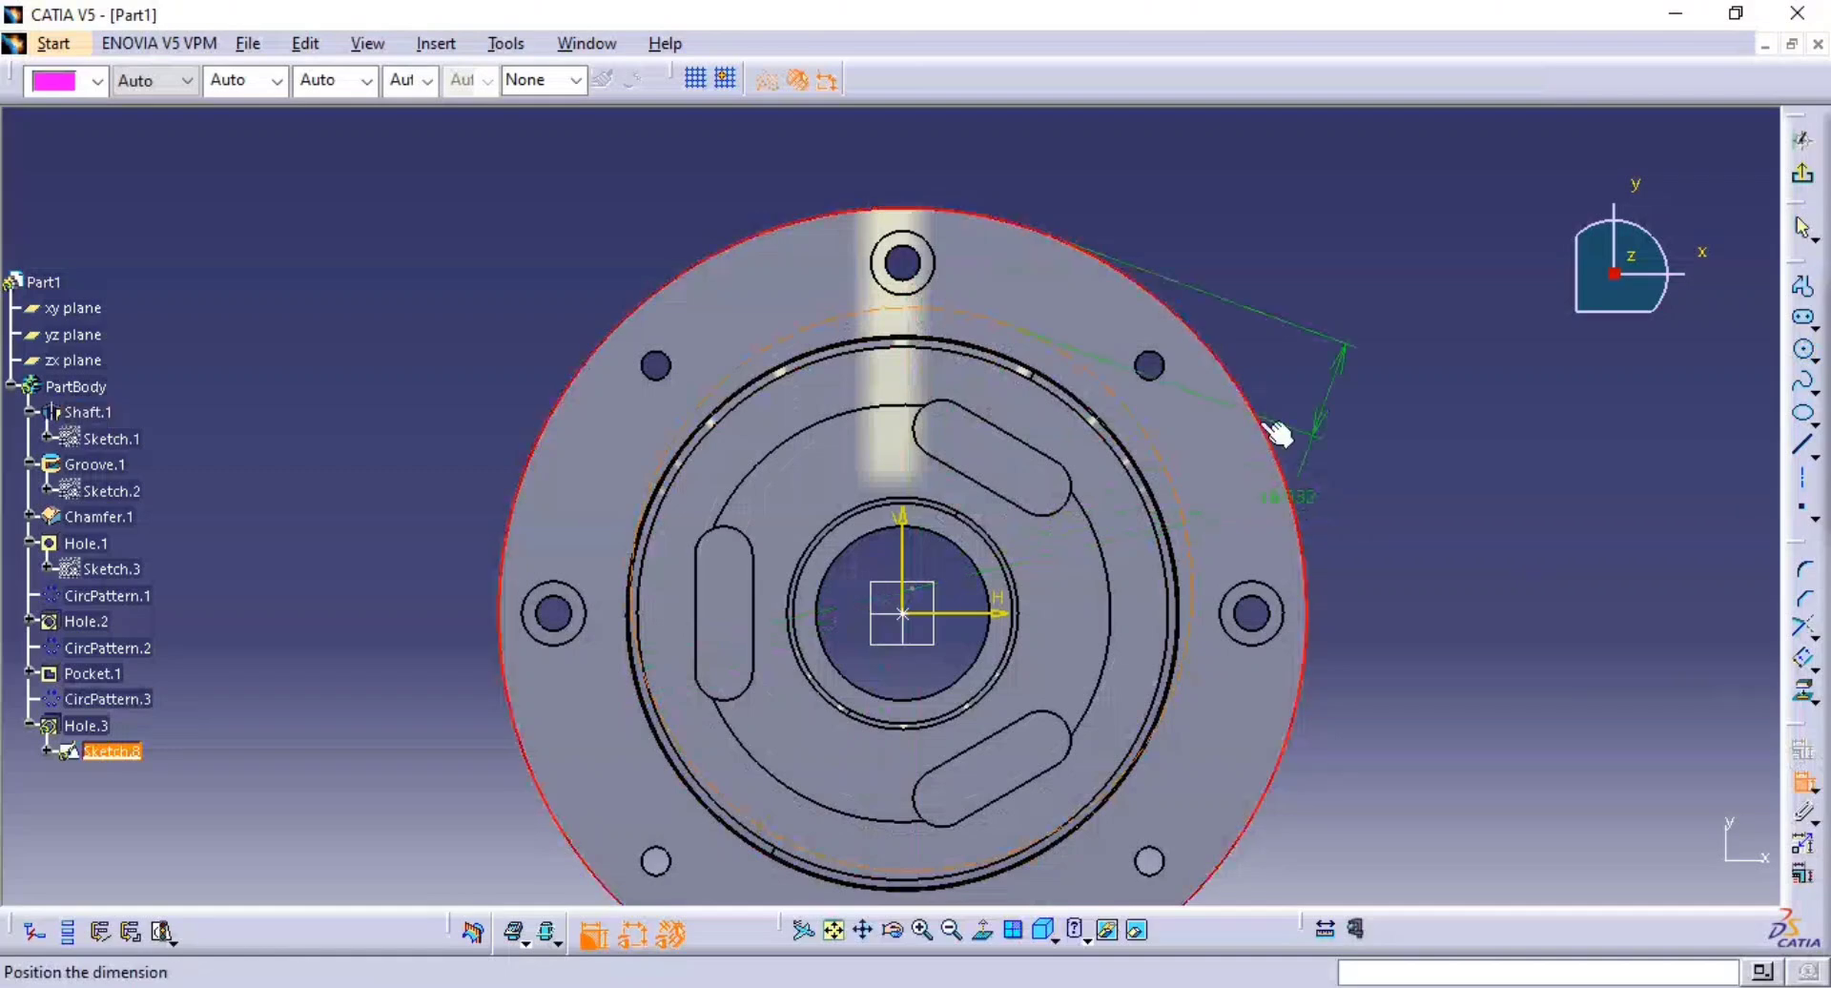
{"action": "right_click", "coordinate": [1236, 315]}
{"action": "left_click", "coordinate": [1354, 477]}
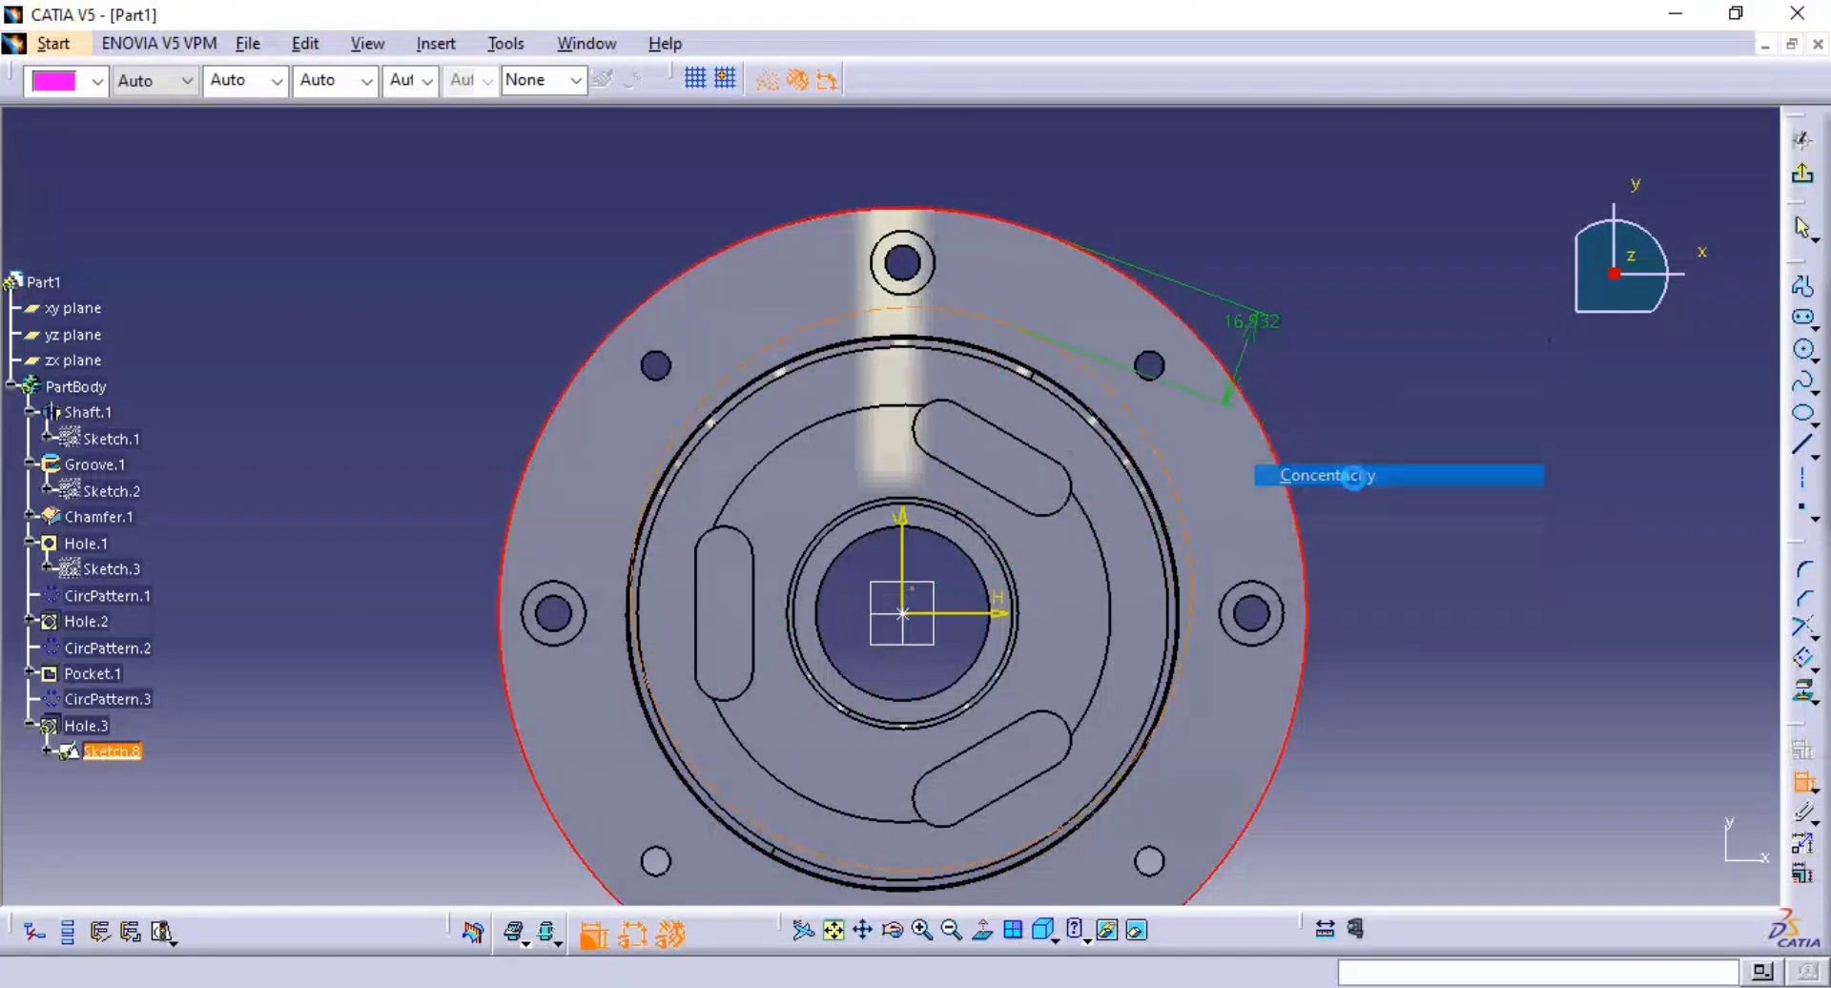
- Dimension the construction circle's diameter and set it to 83 mm
{"action": "left_click", "coordinate": [1169, 512]}
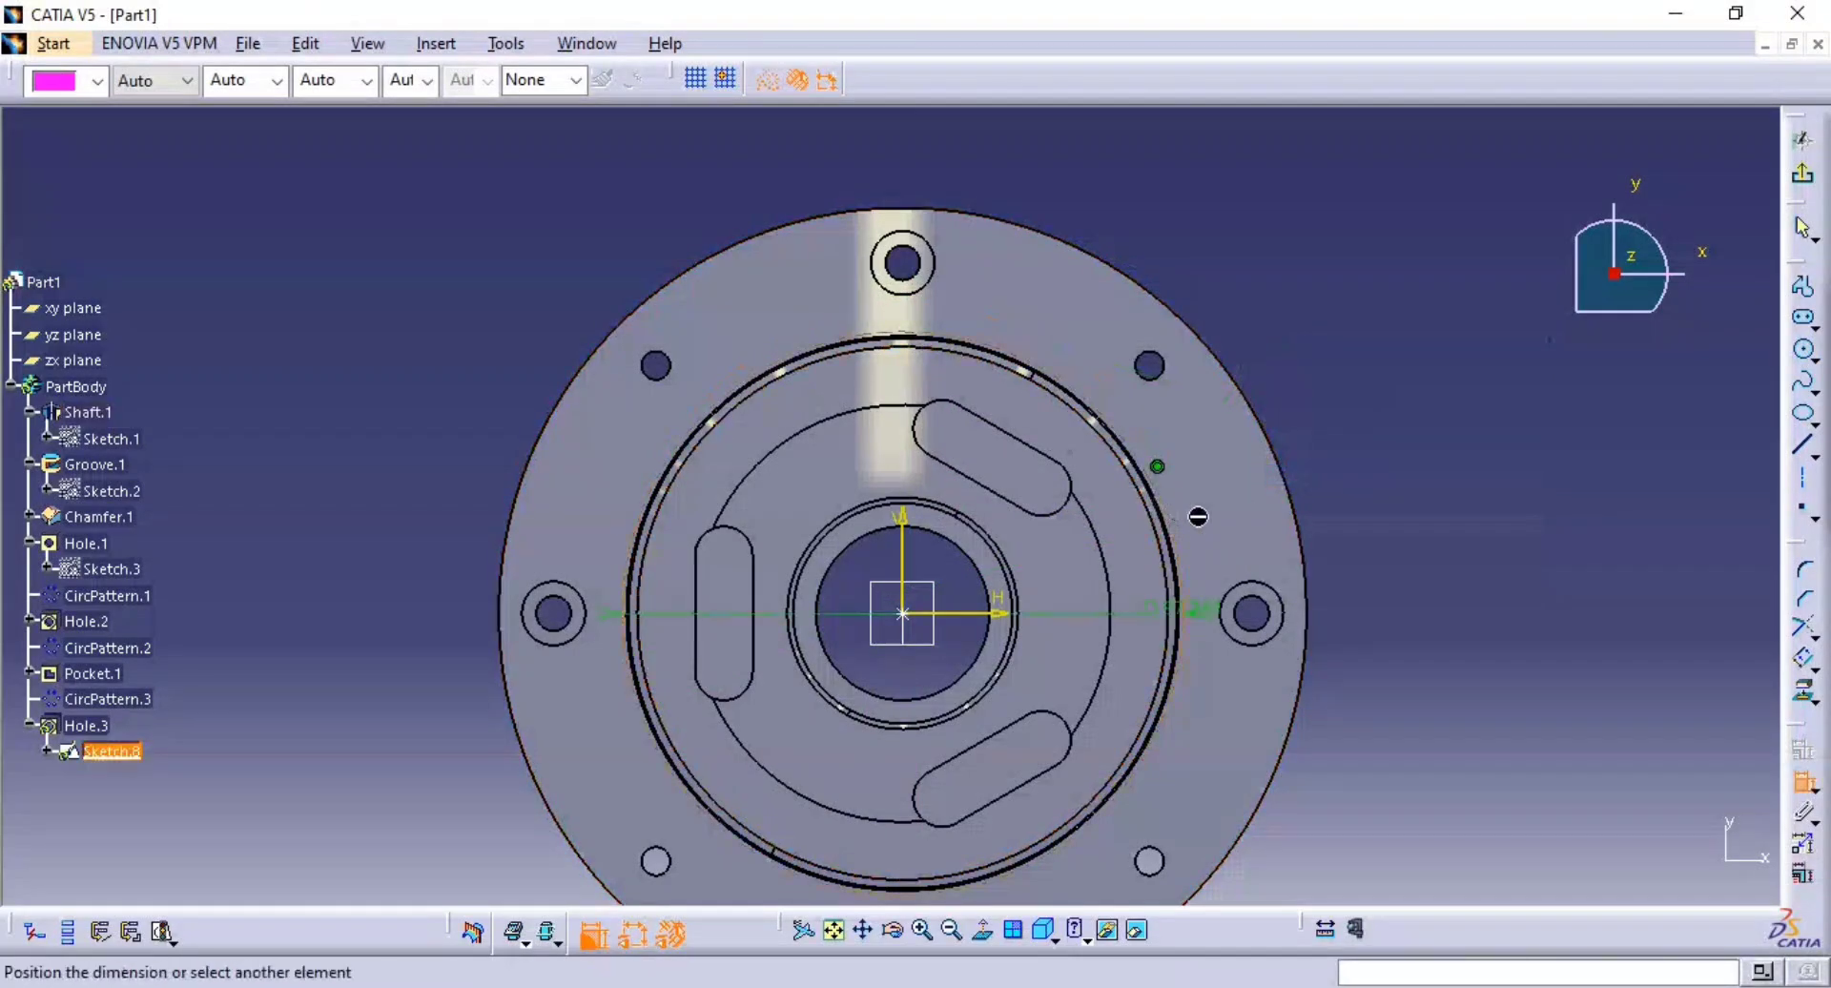
{"action": "double_click", "coordinate": [1373, 474]}
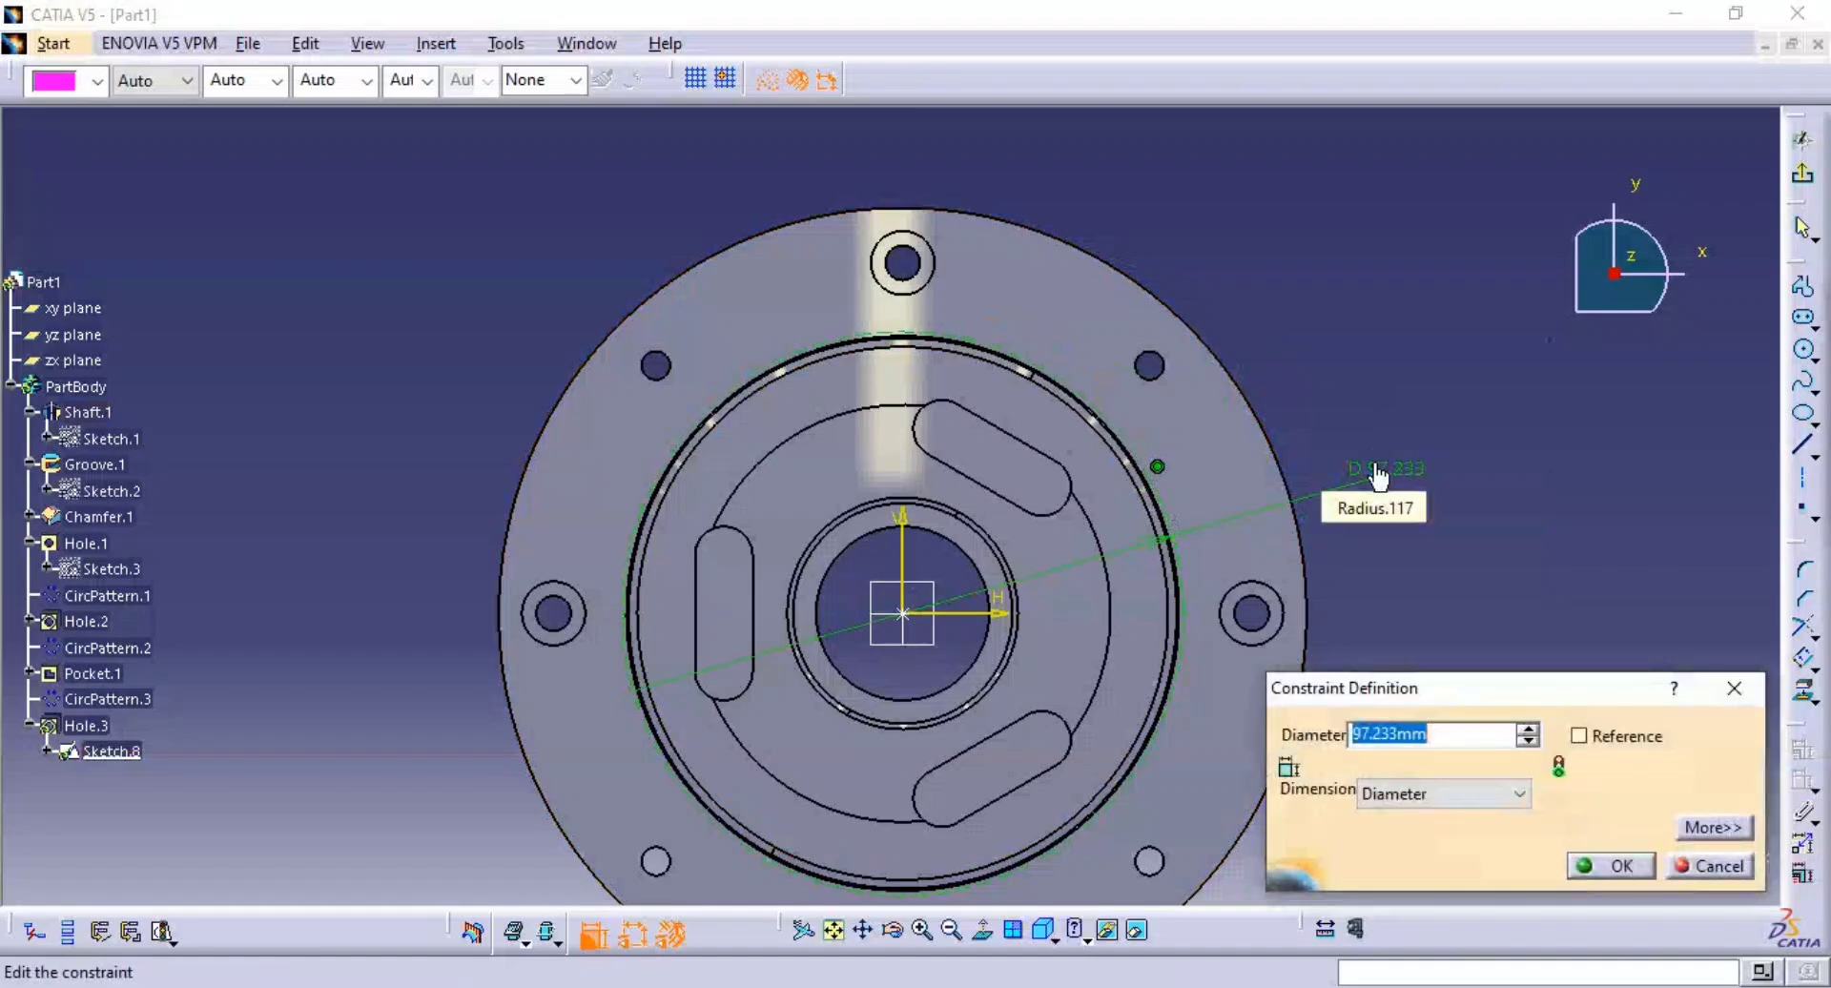
{"action": "type", "text": "83"}
{"action": "key", "text": "Return"}
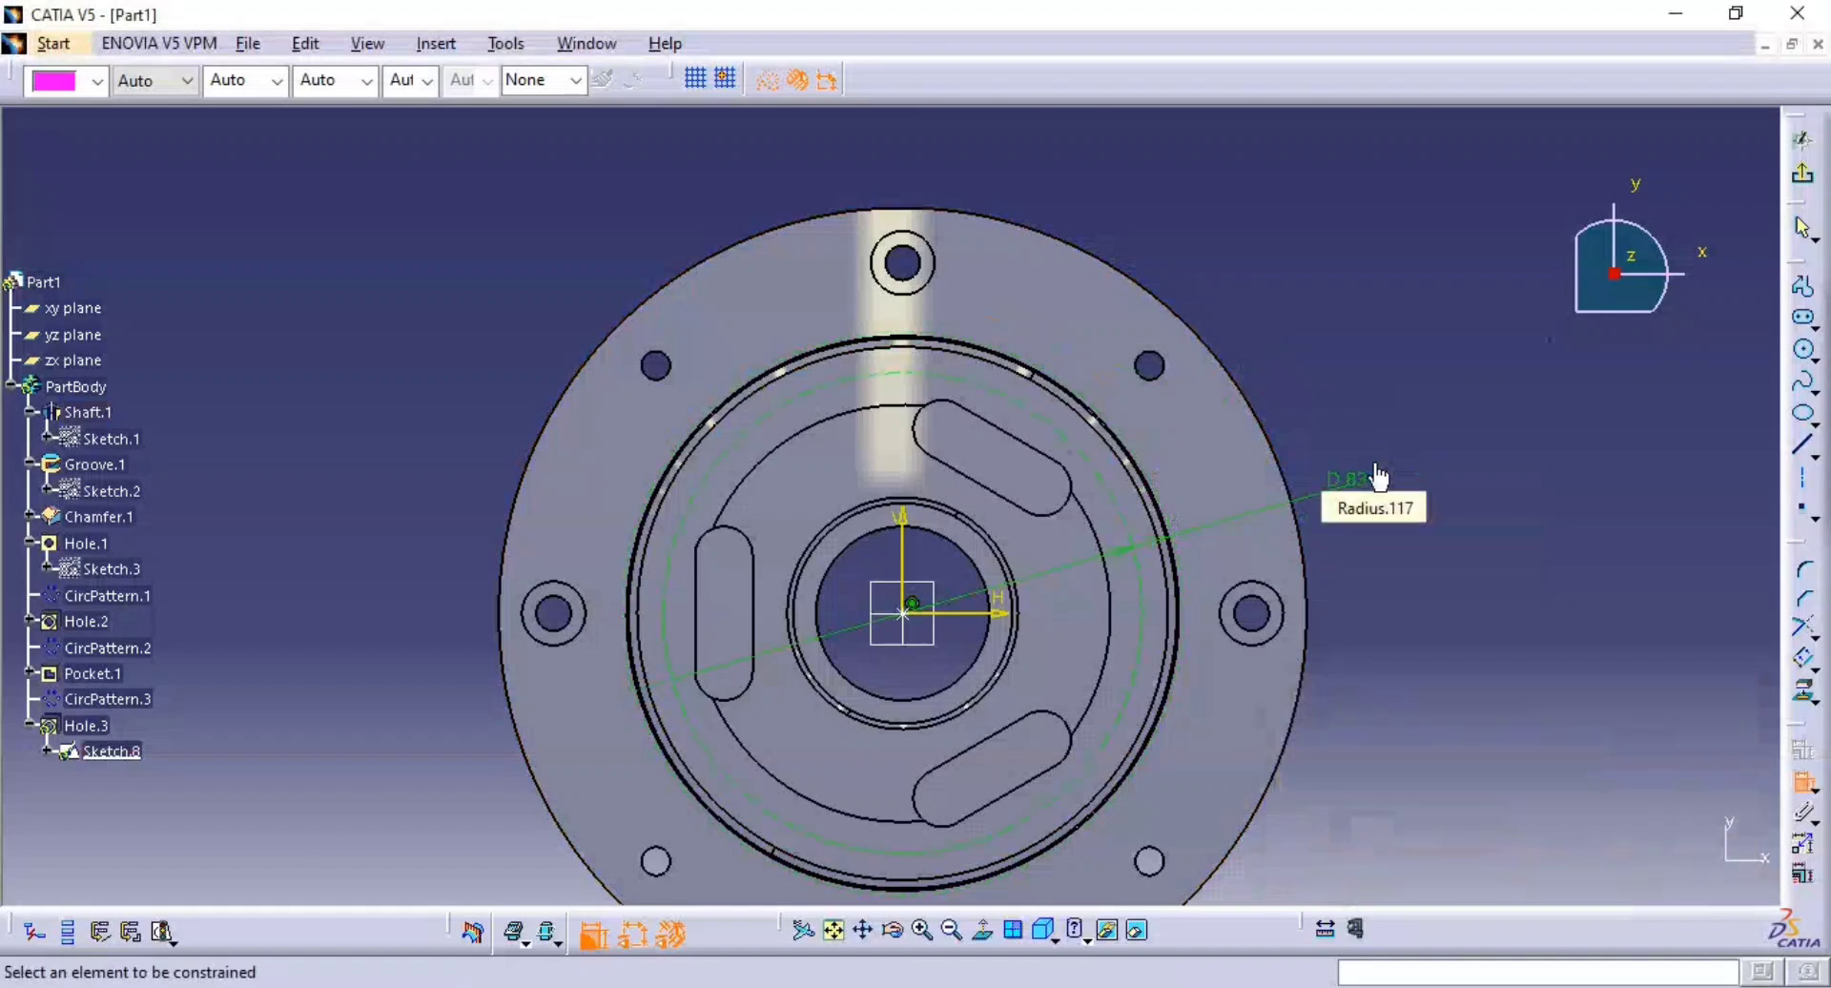
- Constrain the hole's centre point to lie on the 83 mm construction circle
{"action": "middle_click_drag", "start_coordinate": [1377, 476], "coordinate": [1374, 376]}
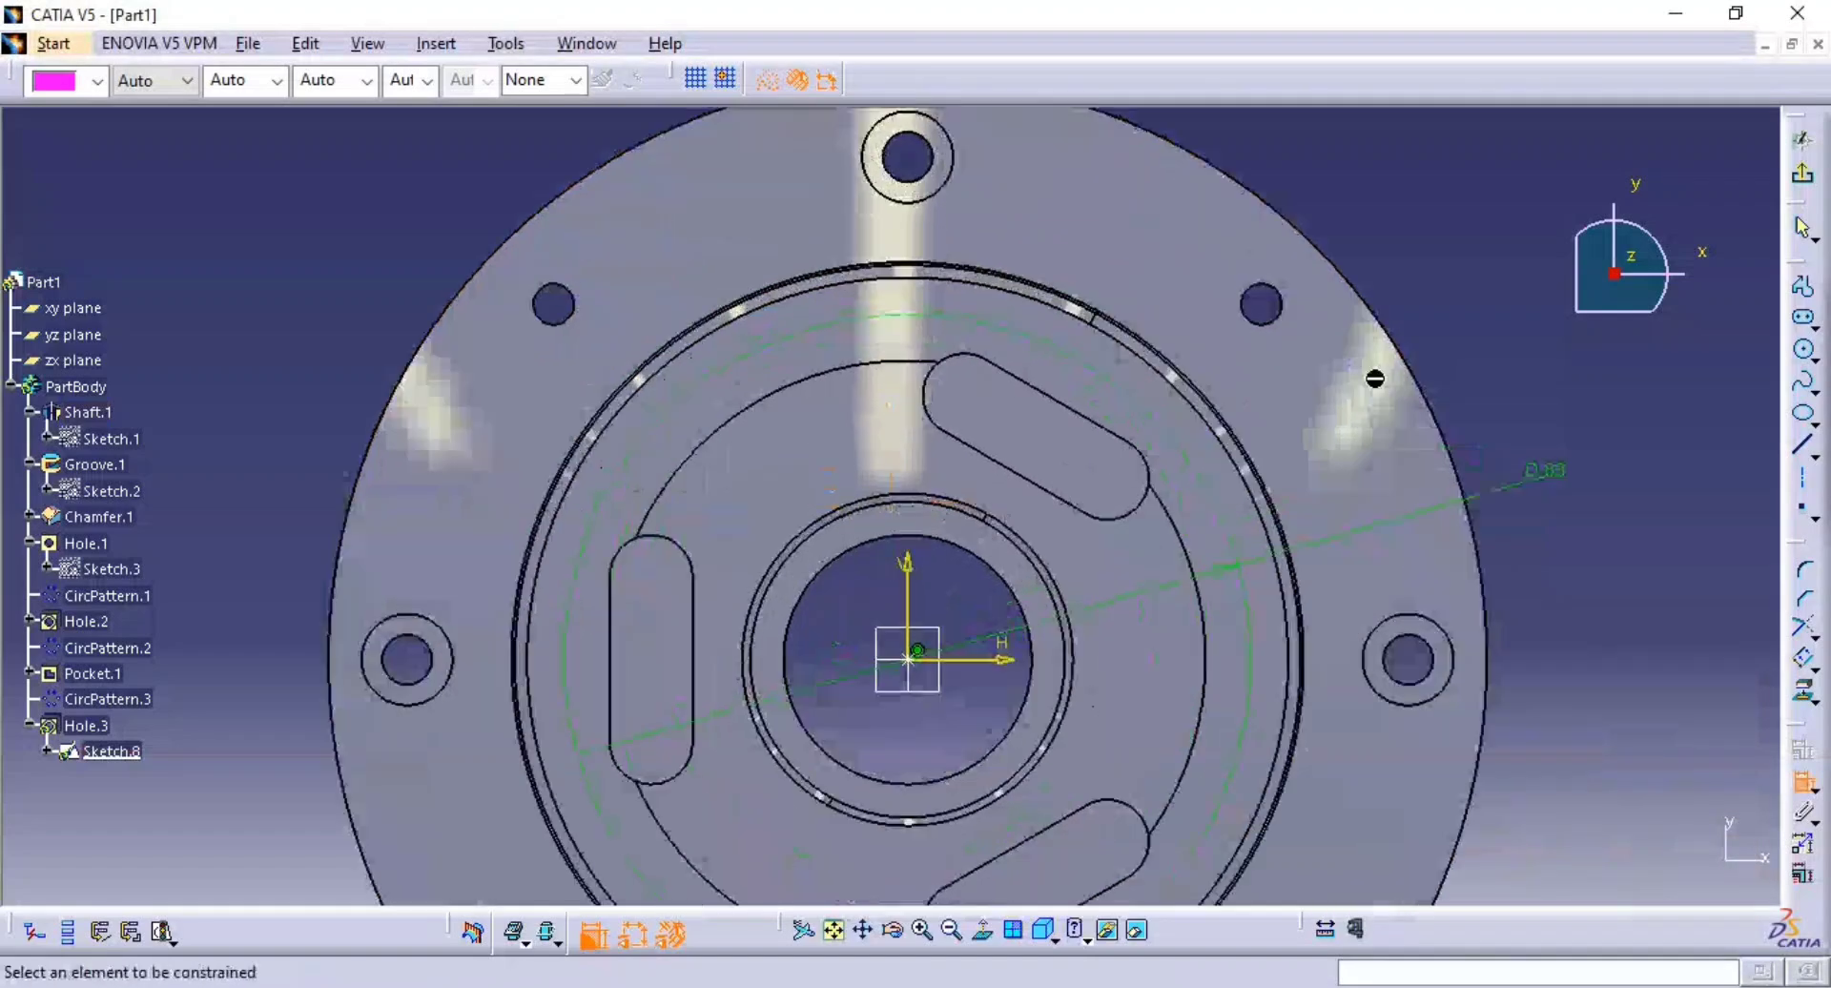
{"action": "left_click", "coordinate": [920, 665]}
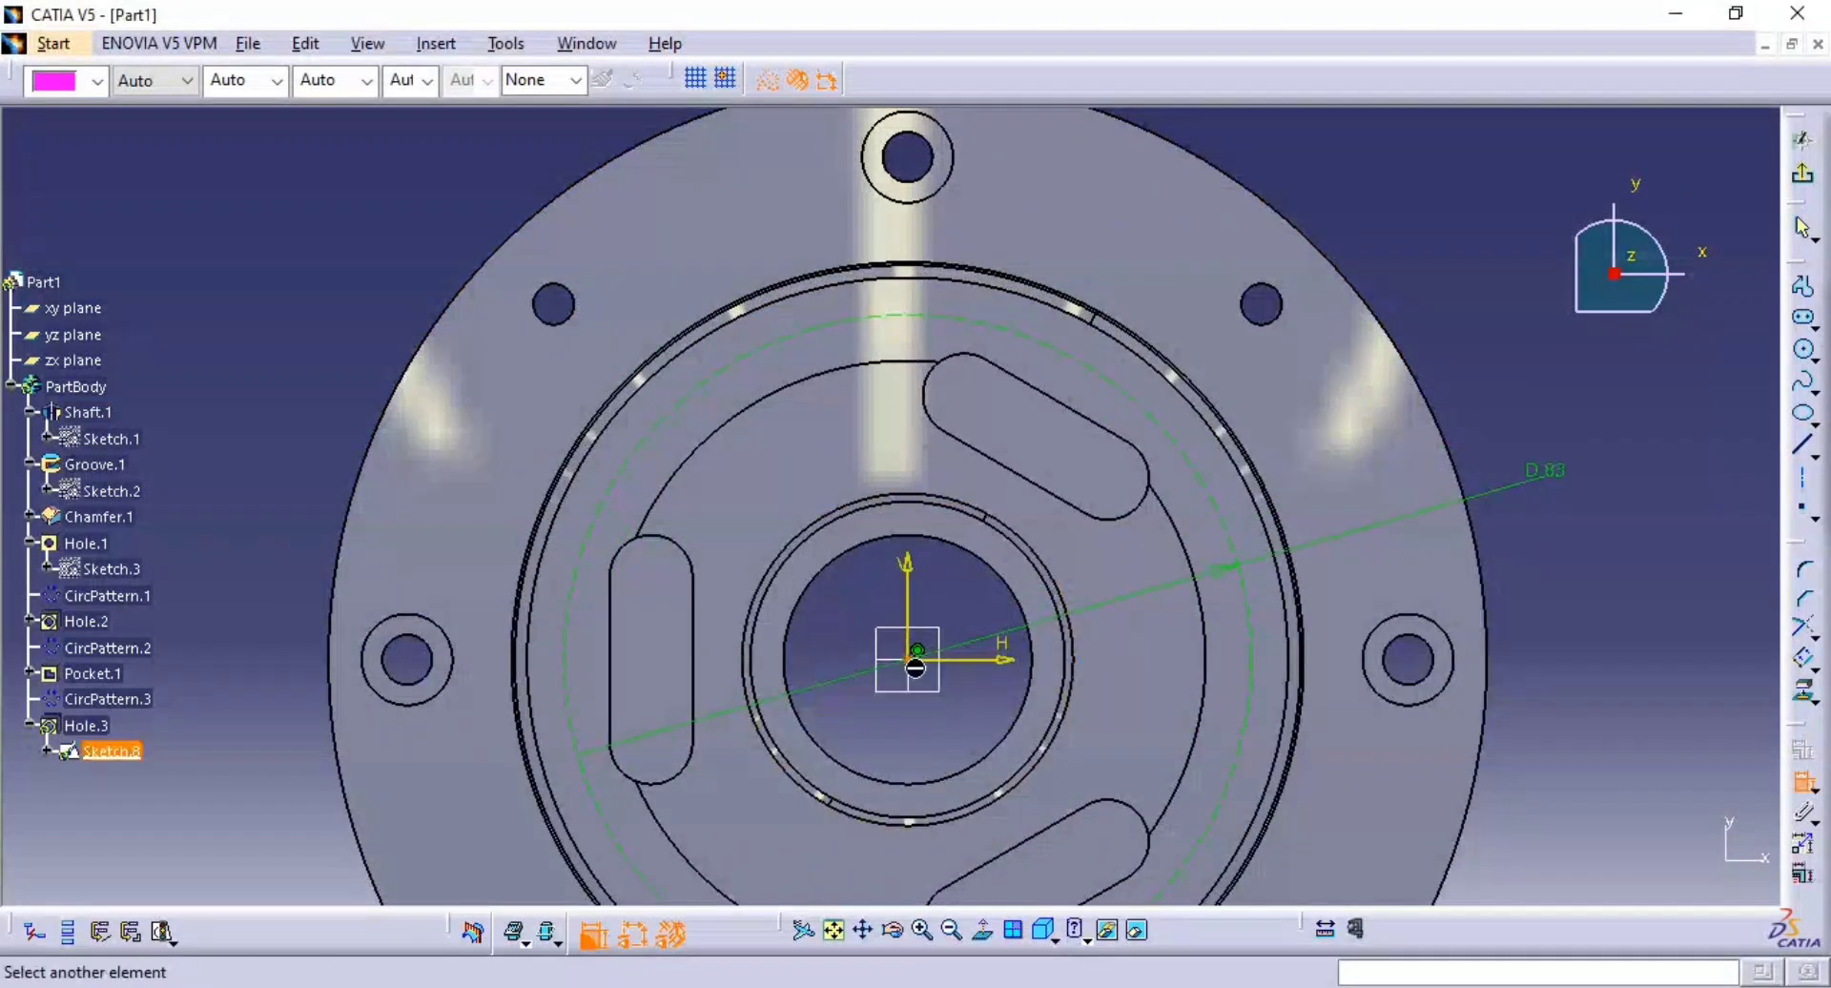
{"action": "left_click", "coordinate": [963, 328]}
{"action": "right_click", "coordinate": [922, 299]}
{"action": "left_click", "coordinate": [1030, 517]}
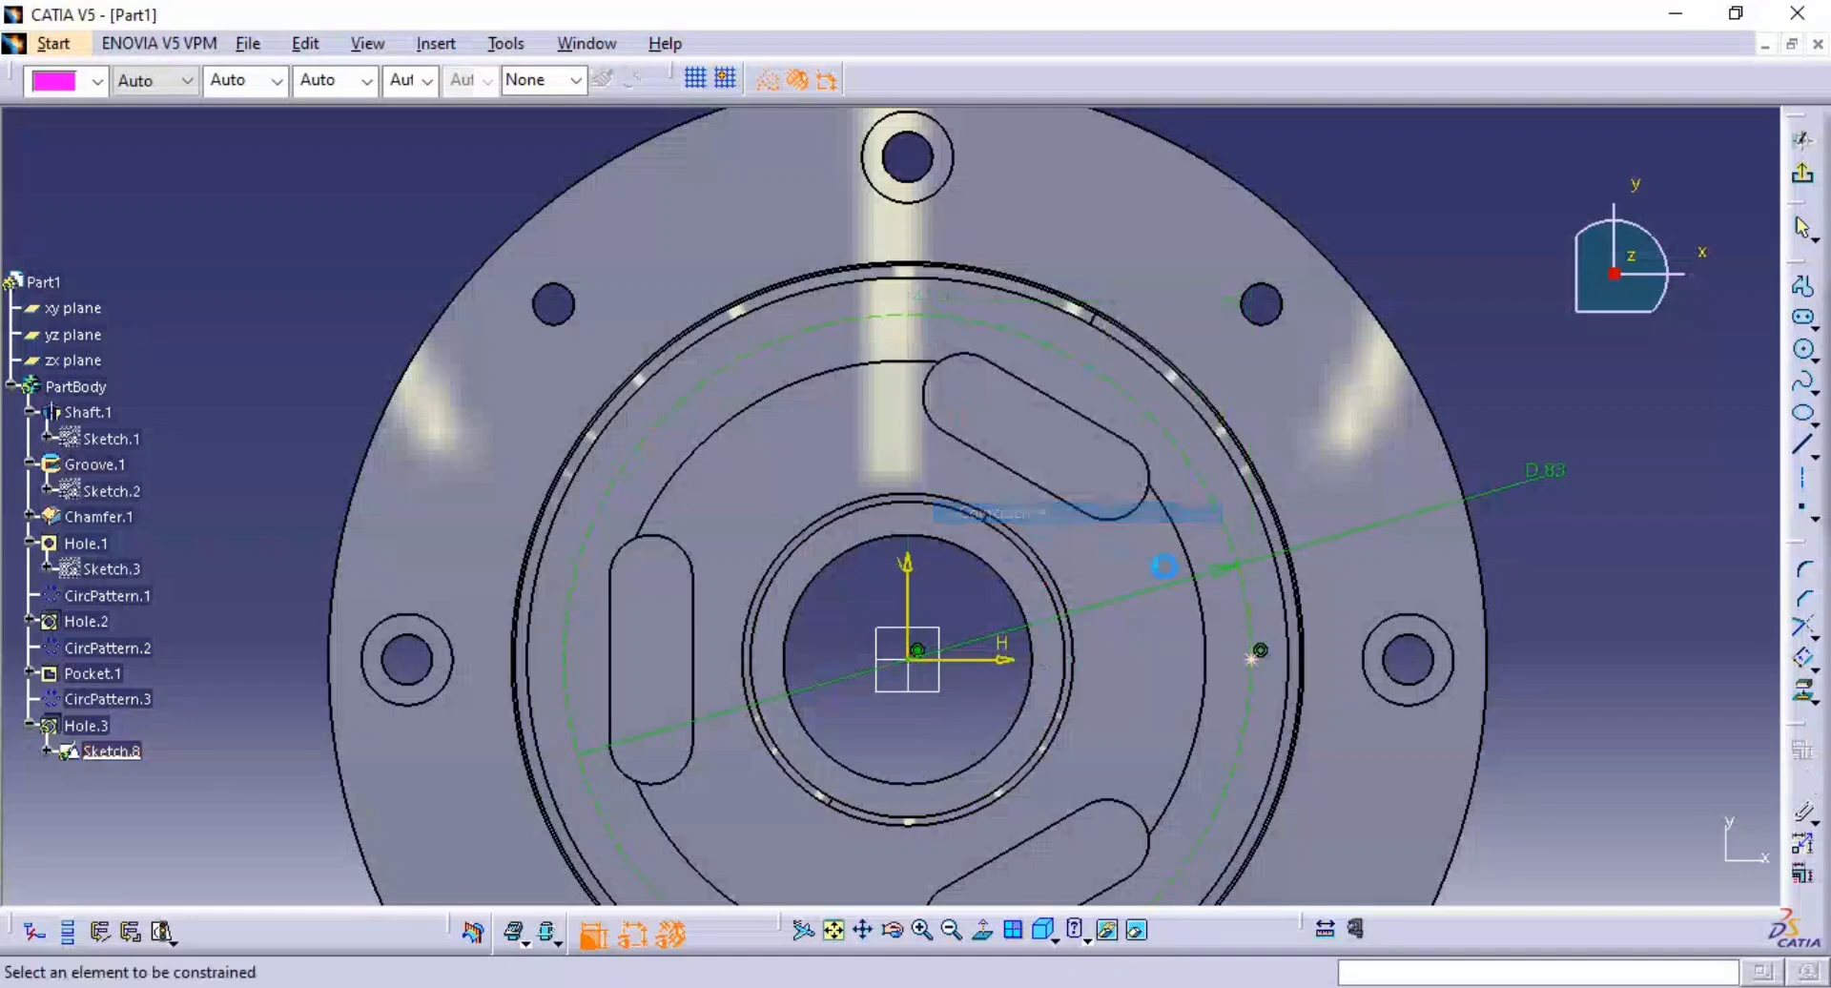
- Constrain the hole's centre point to be coincident with the sketch's horizontal axis
{"action": "middle_click_drag", "start_coordinate": [1264, 551], "coordinate": [1040, 450]}
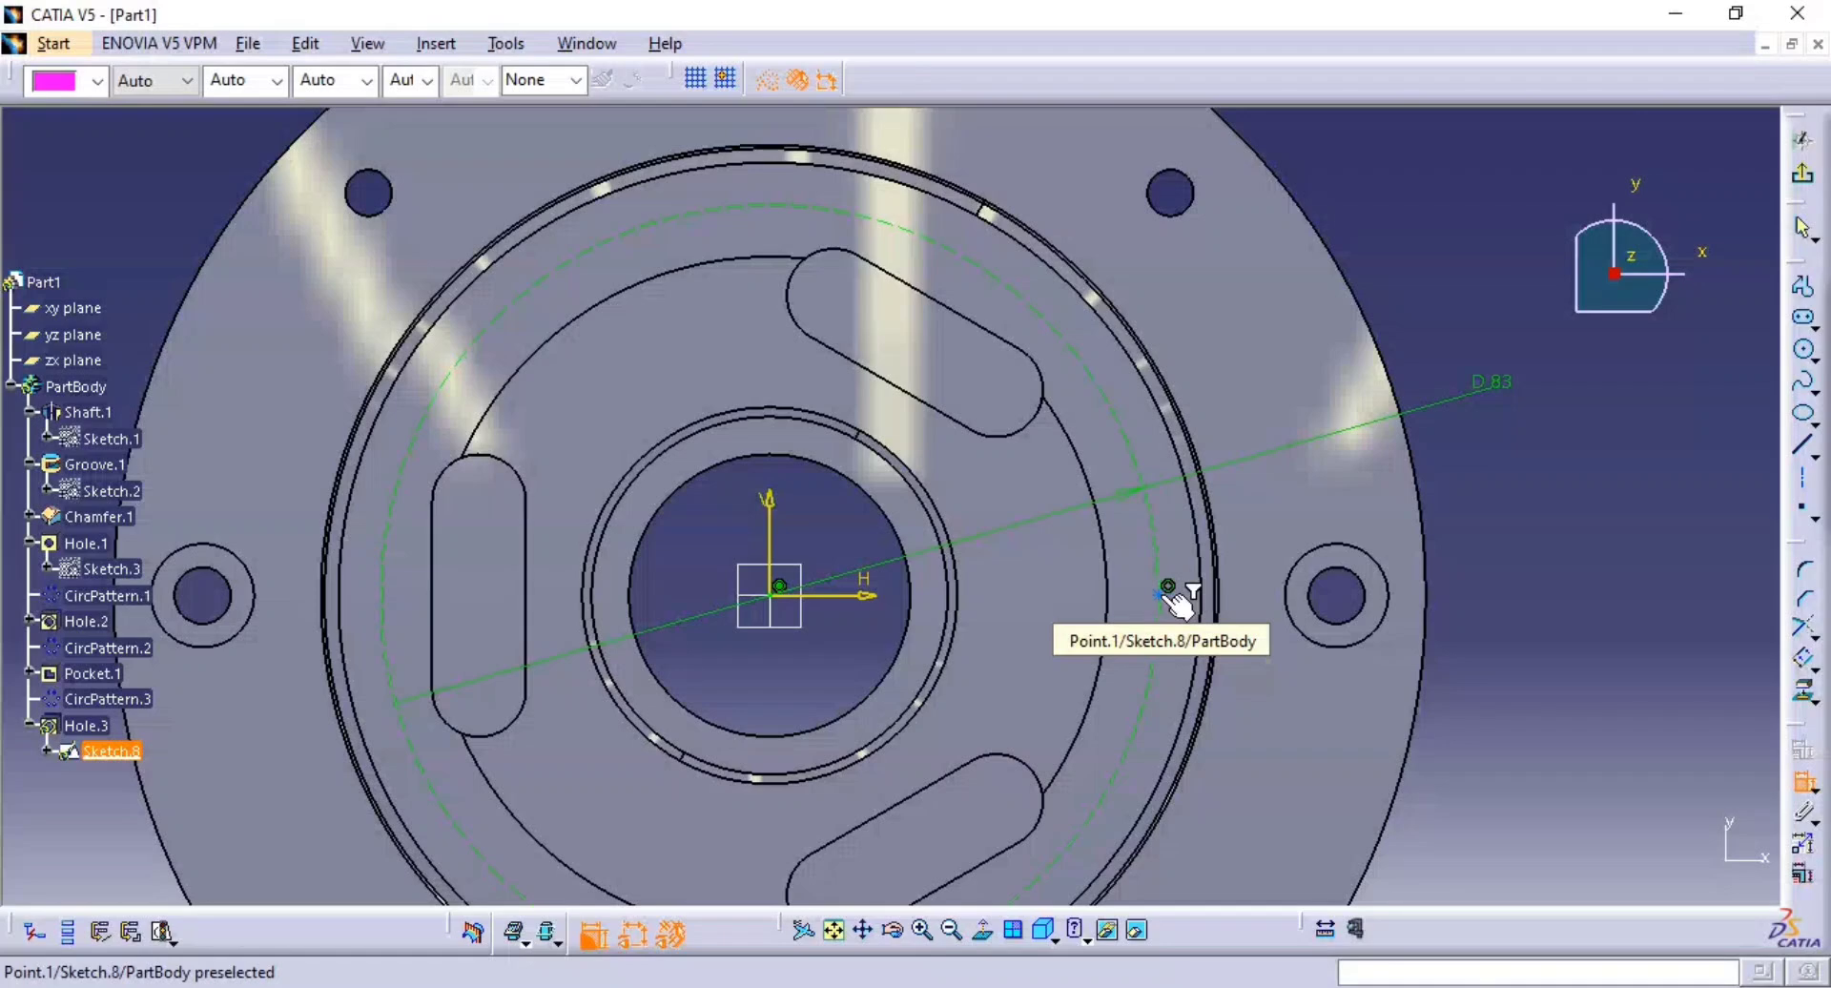
{"action": "left_click", "coordinate": [1165, 596]}
{"action": "left_click", "coordinate": [870, 596]}
{"action": "right_click", "coordinate": [885, 469]}
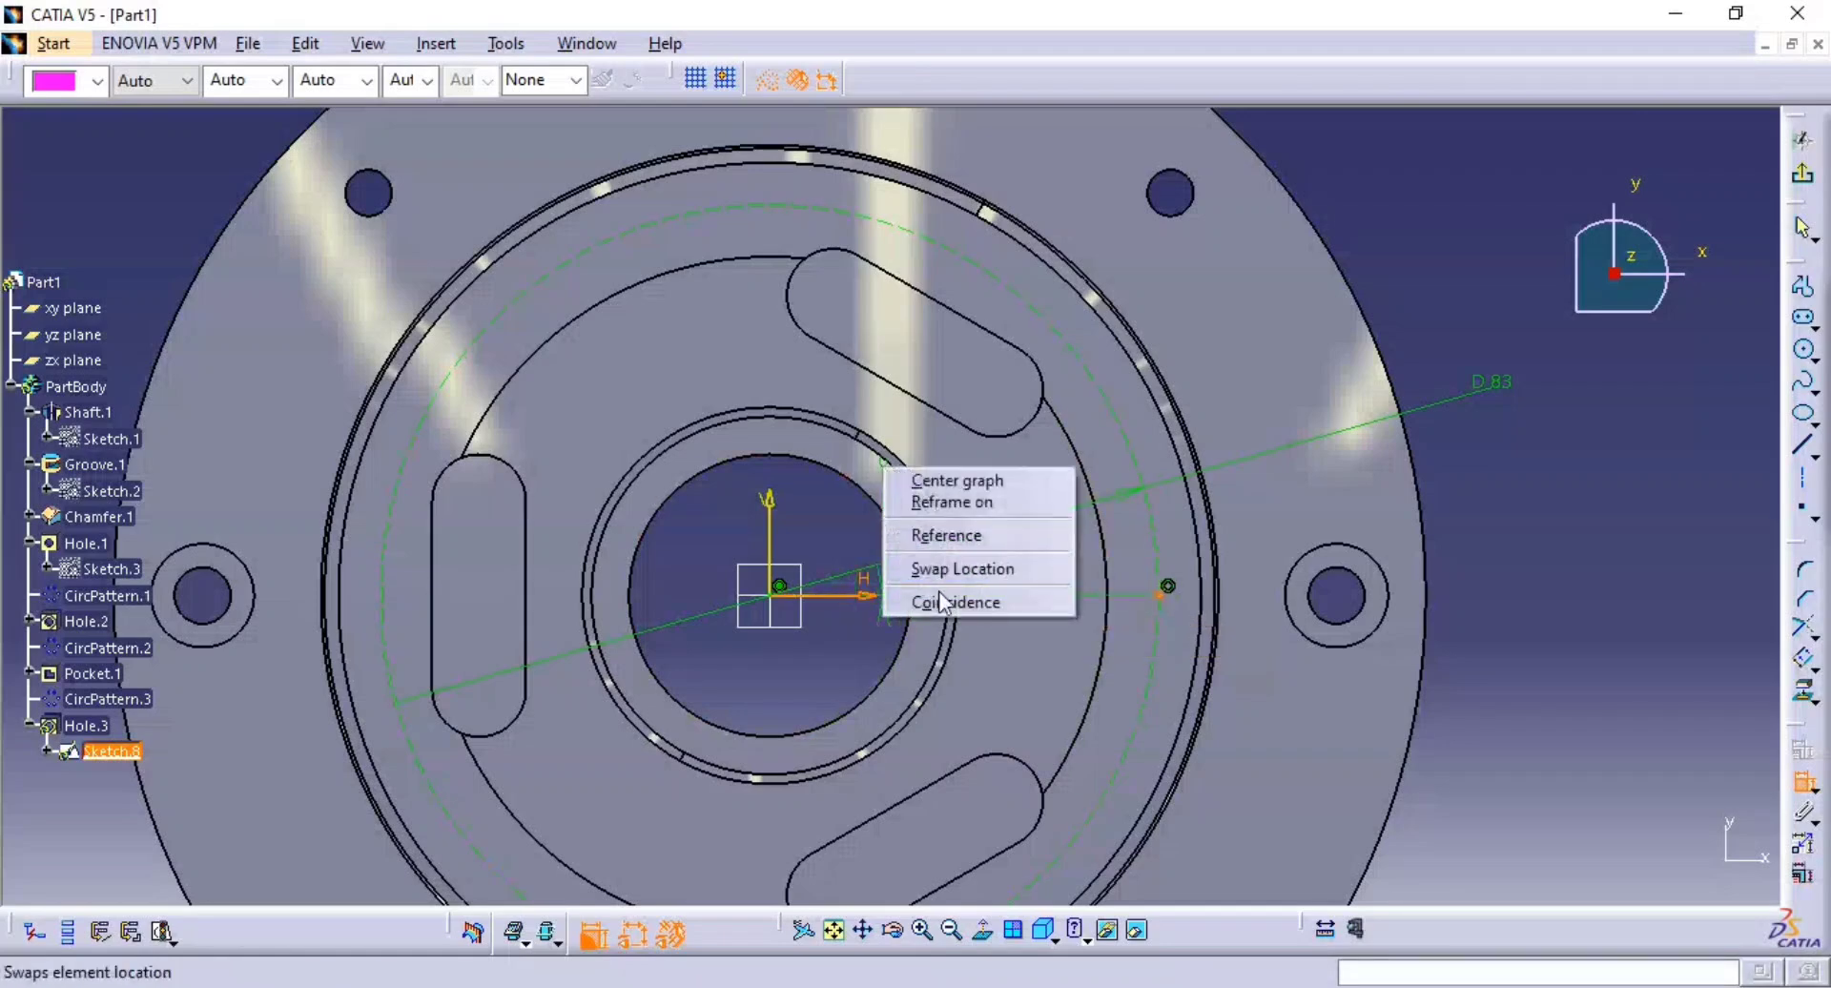
{"action": "left_click", "coordinate": [942, 602]}
{"action": "middle_click_drag", "start_coordinate": [1439, 540], "coordinate": [1431, 592]}
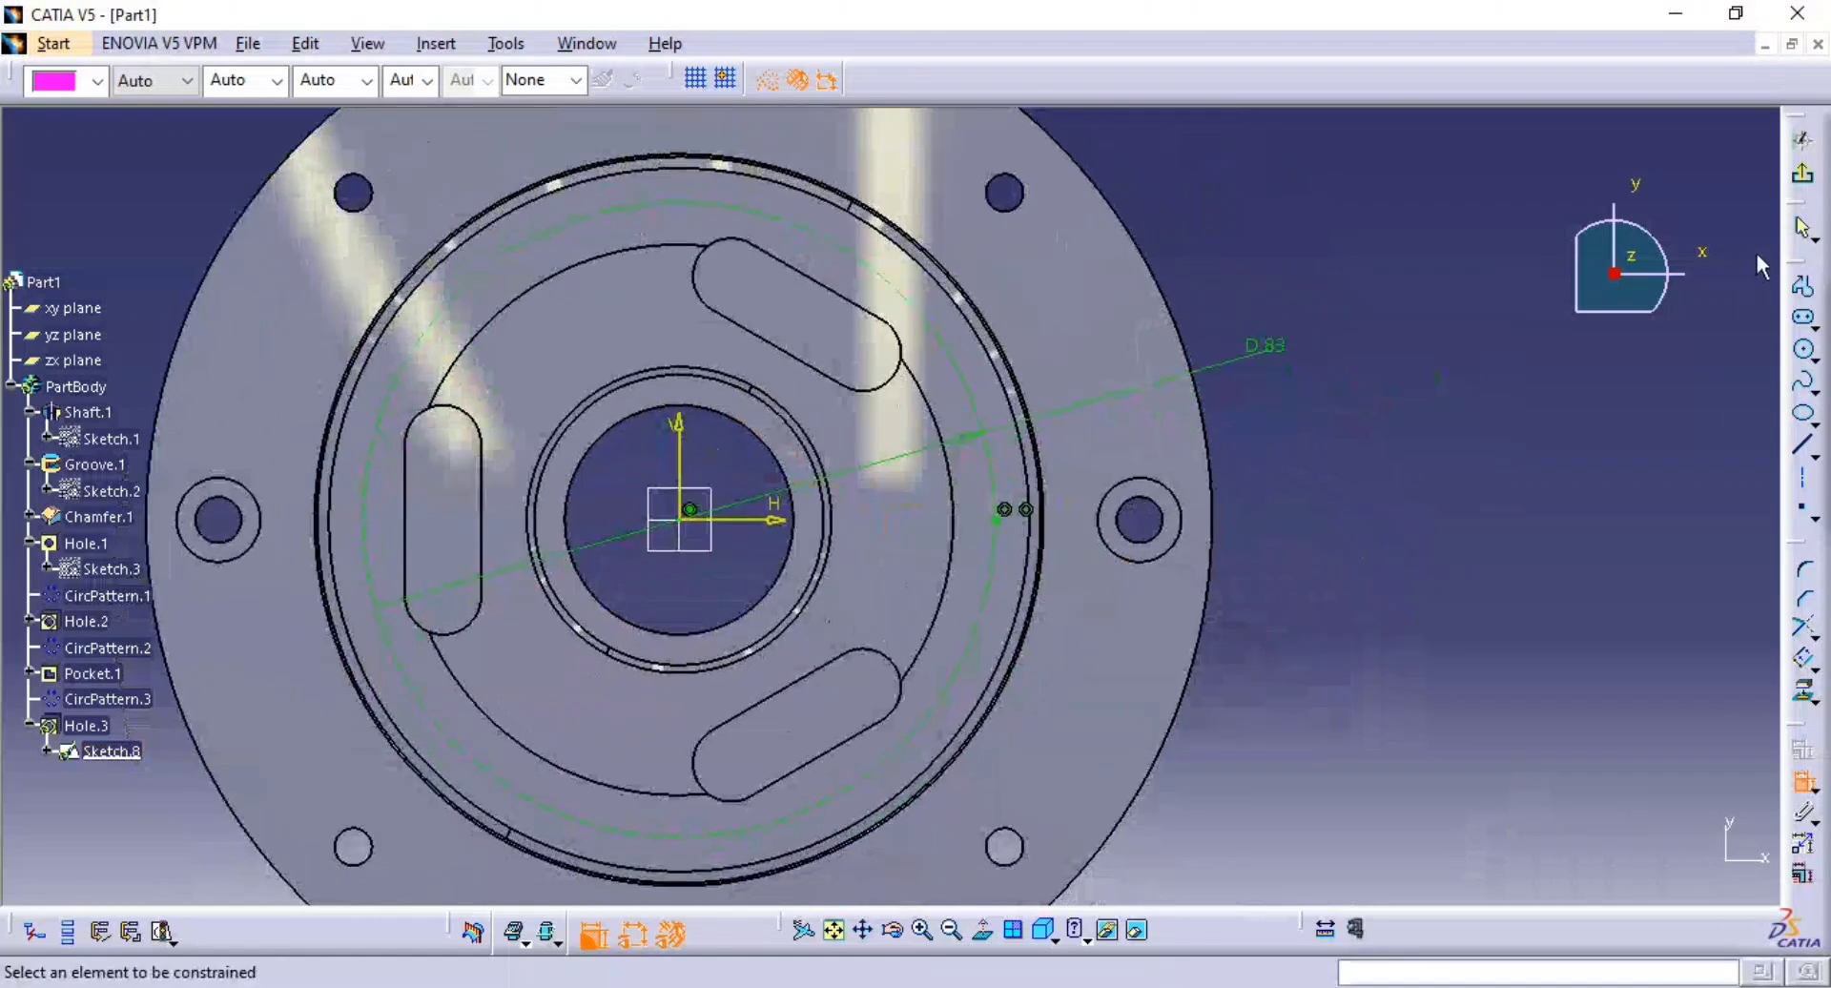
- Finish the hole's positioning sketch and set its Metric Thick Pitch thread size to M4, checking against the drawing
{"action": "left_click", "coordinate": [1802, 172]}
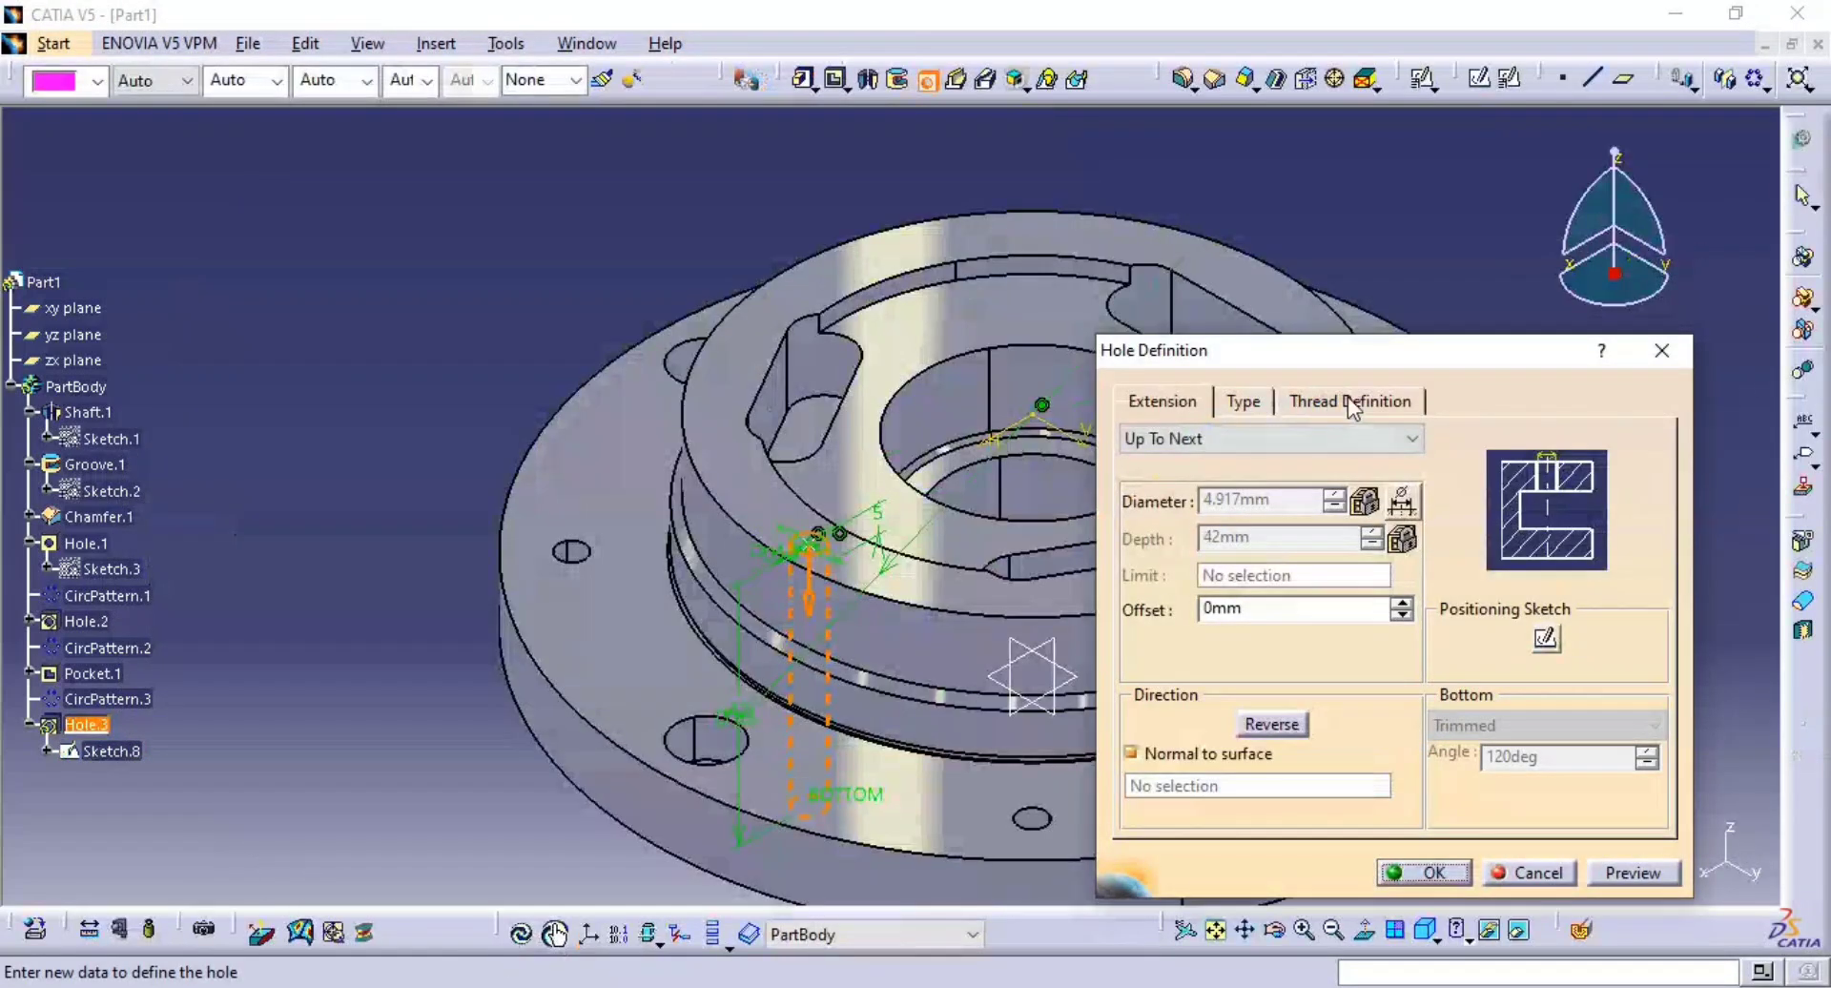
{"action": "left_click", "coordinate": [1348, 398]}
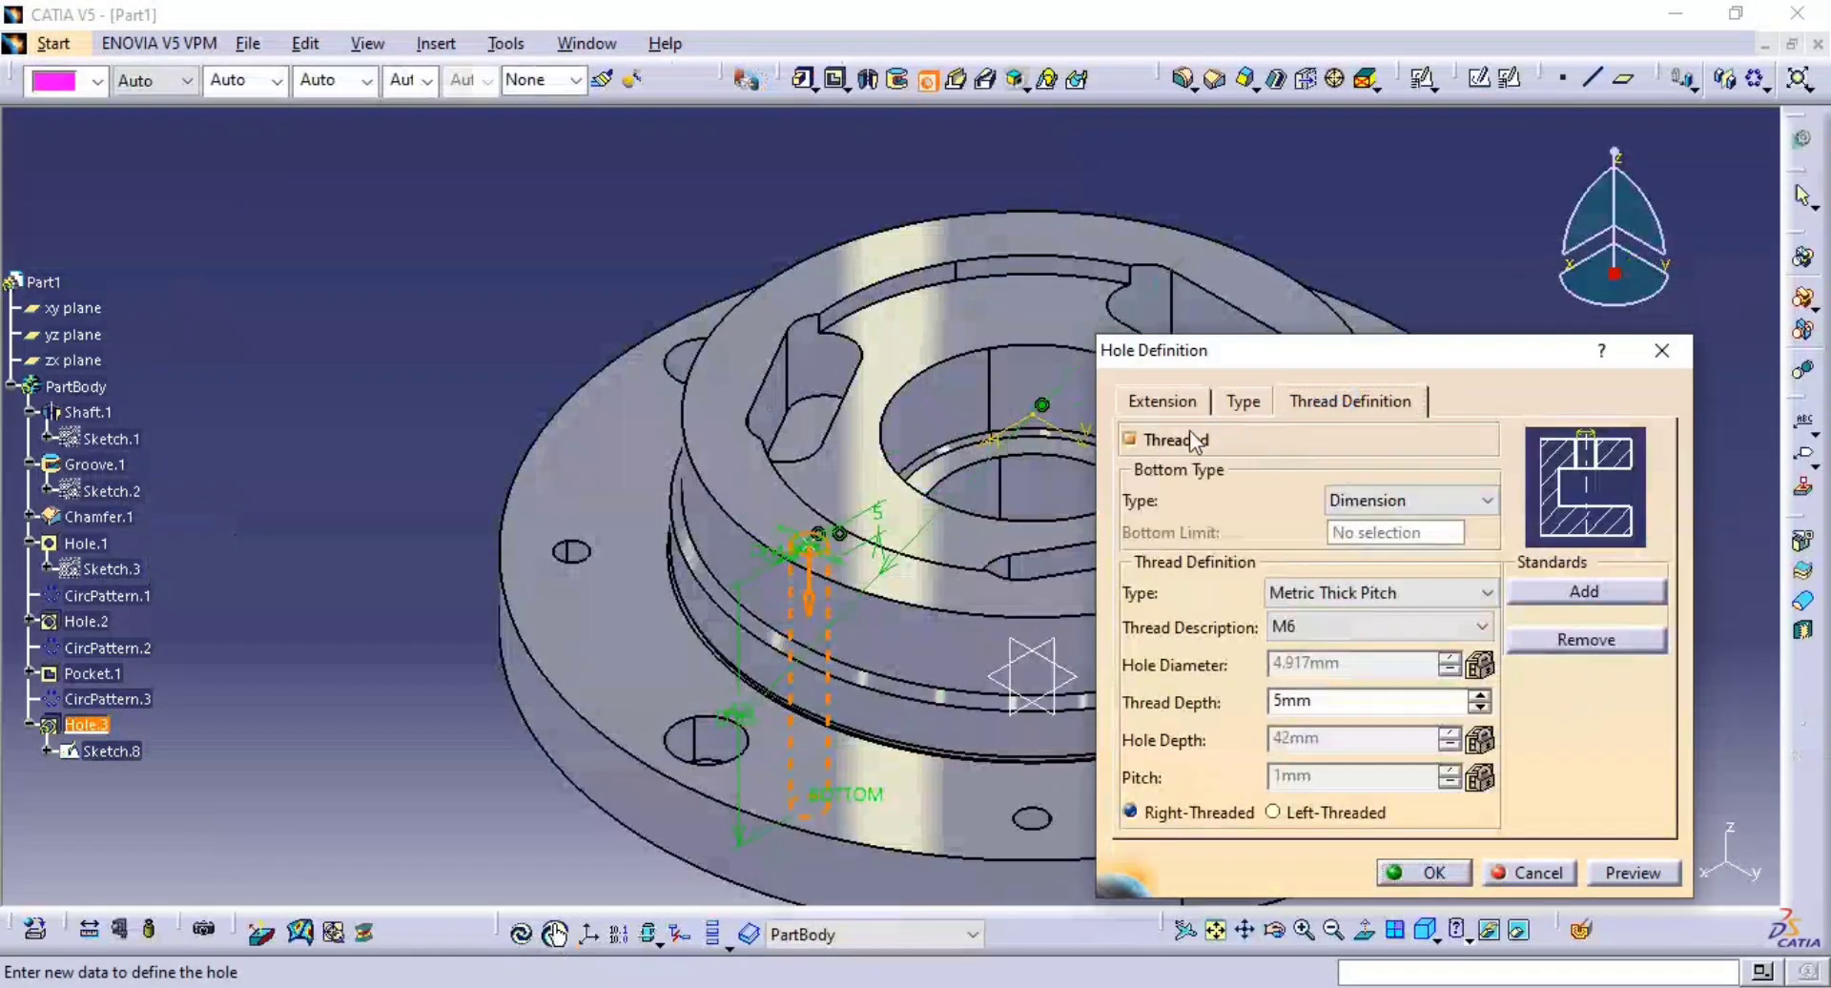
{"action": "left_click", "coordinate": [1388, 626]}
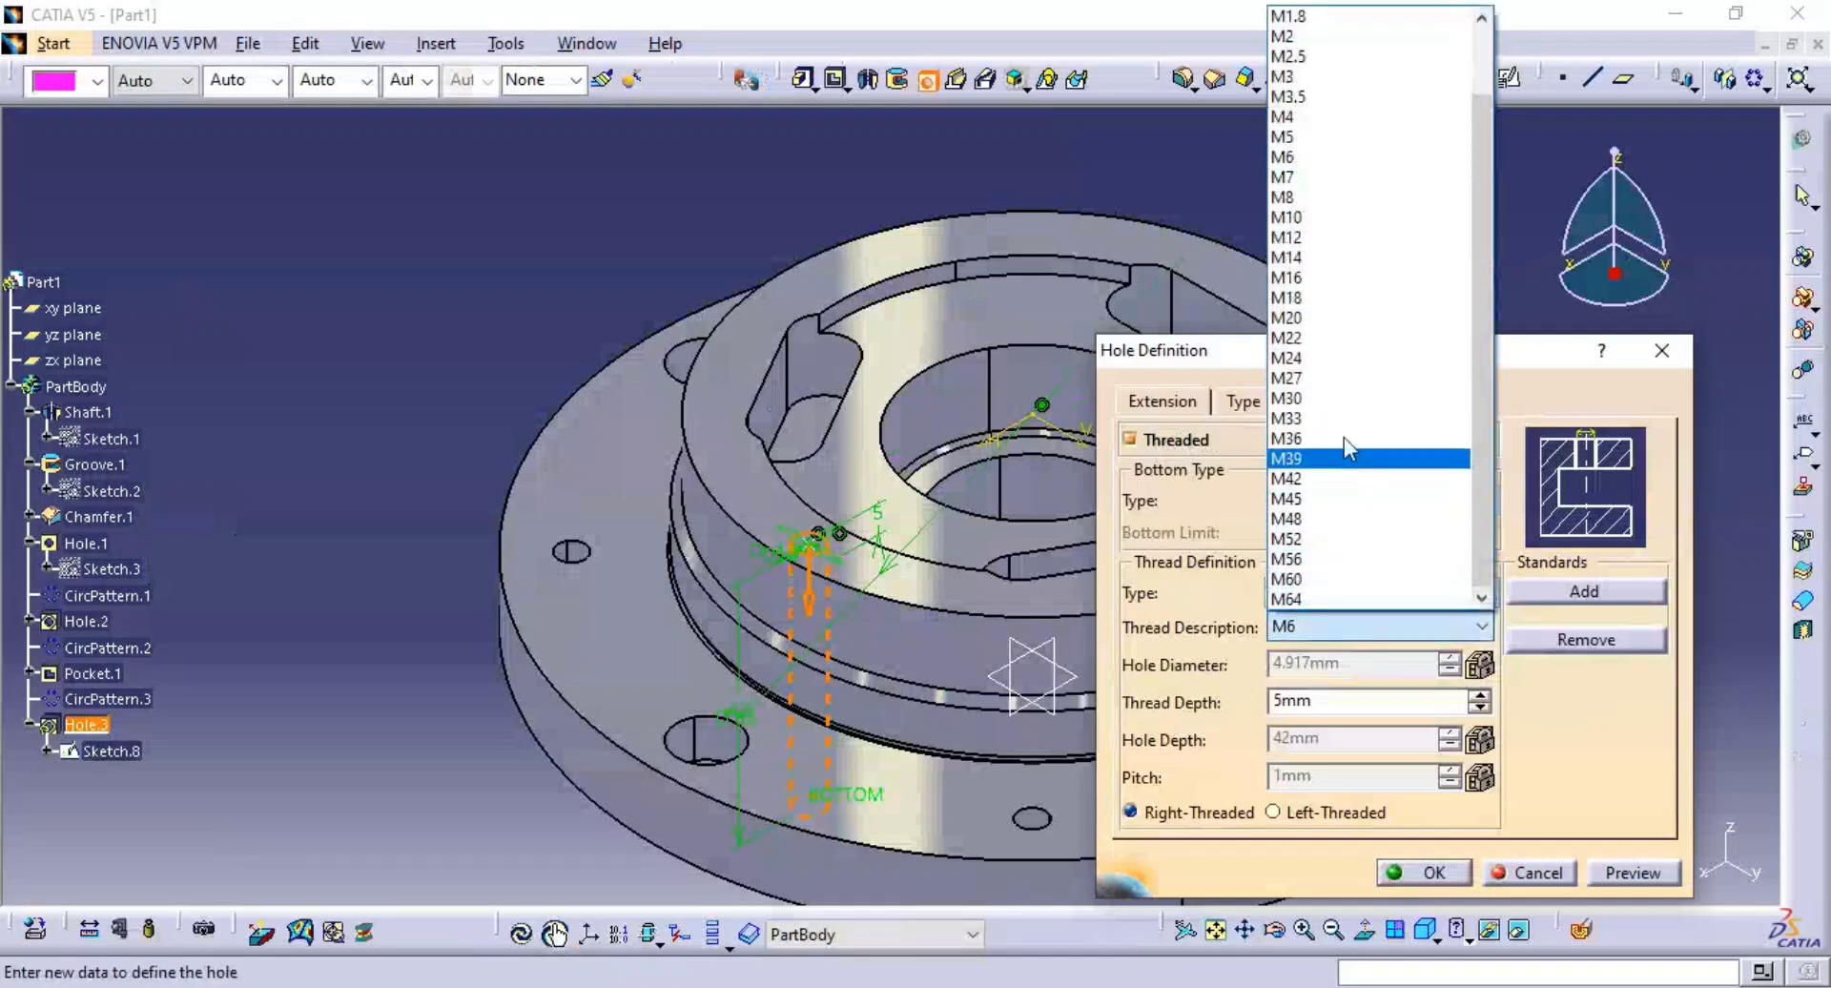
{"action": "left_click", "coordinate": [1355, 116]}
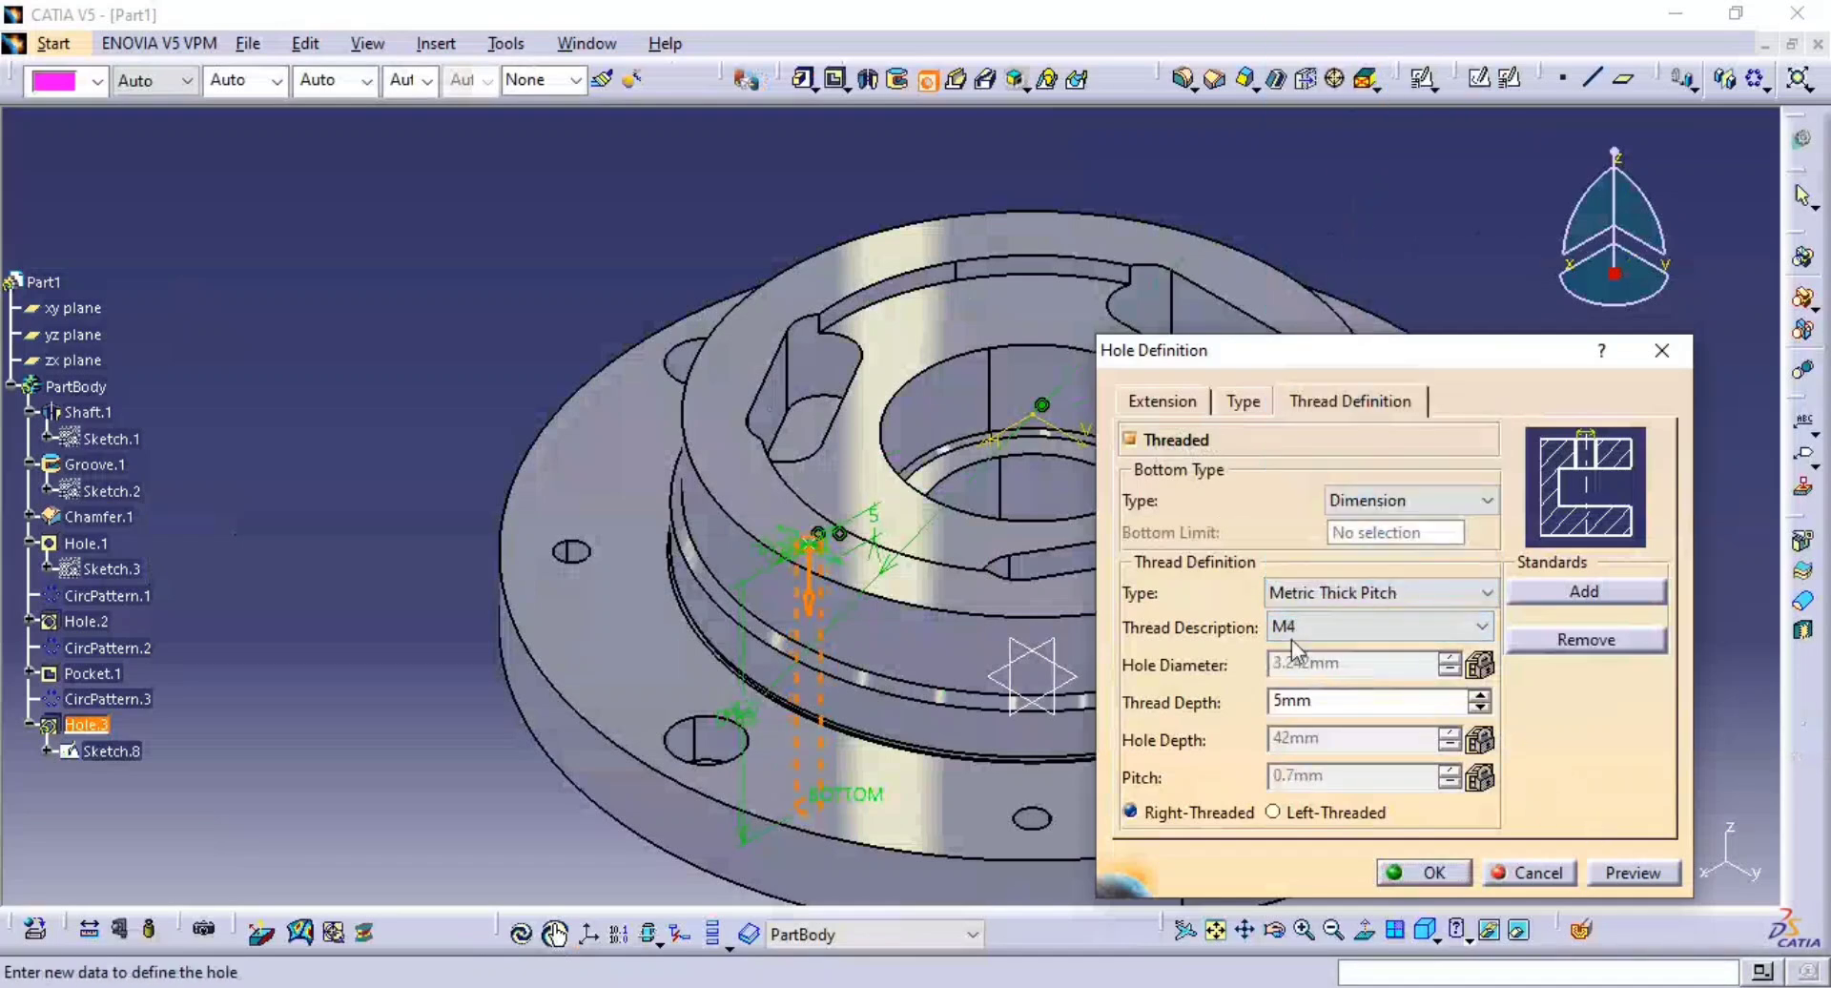
{"action": "key", "text": "alt+Tab"}
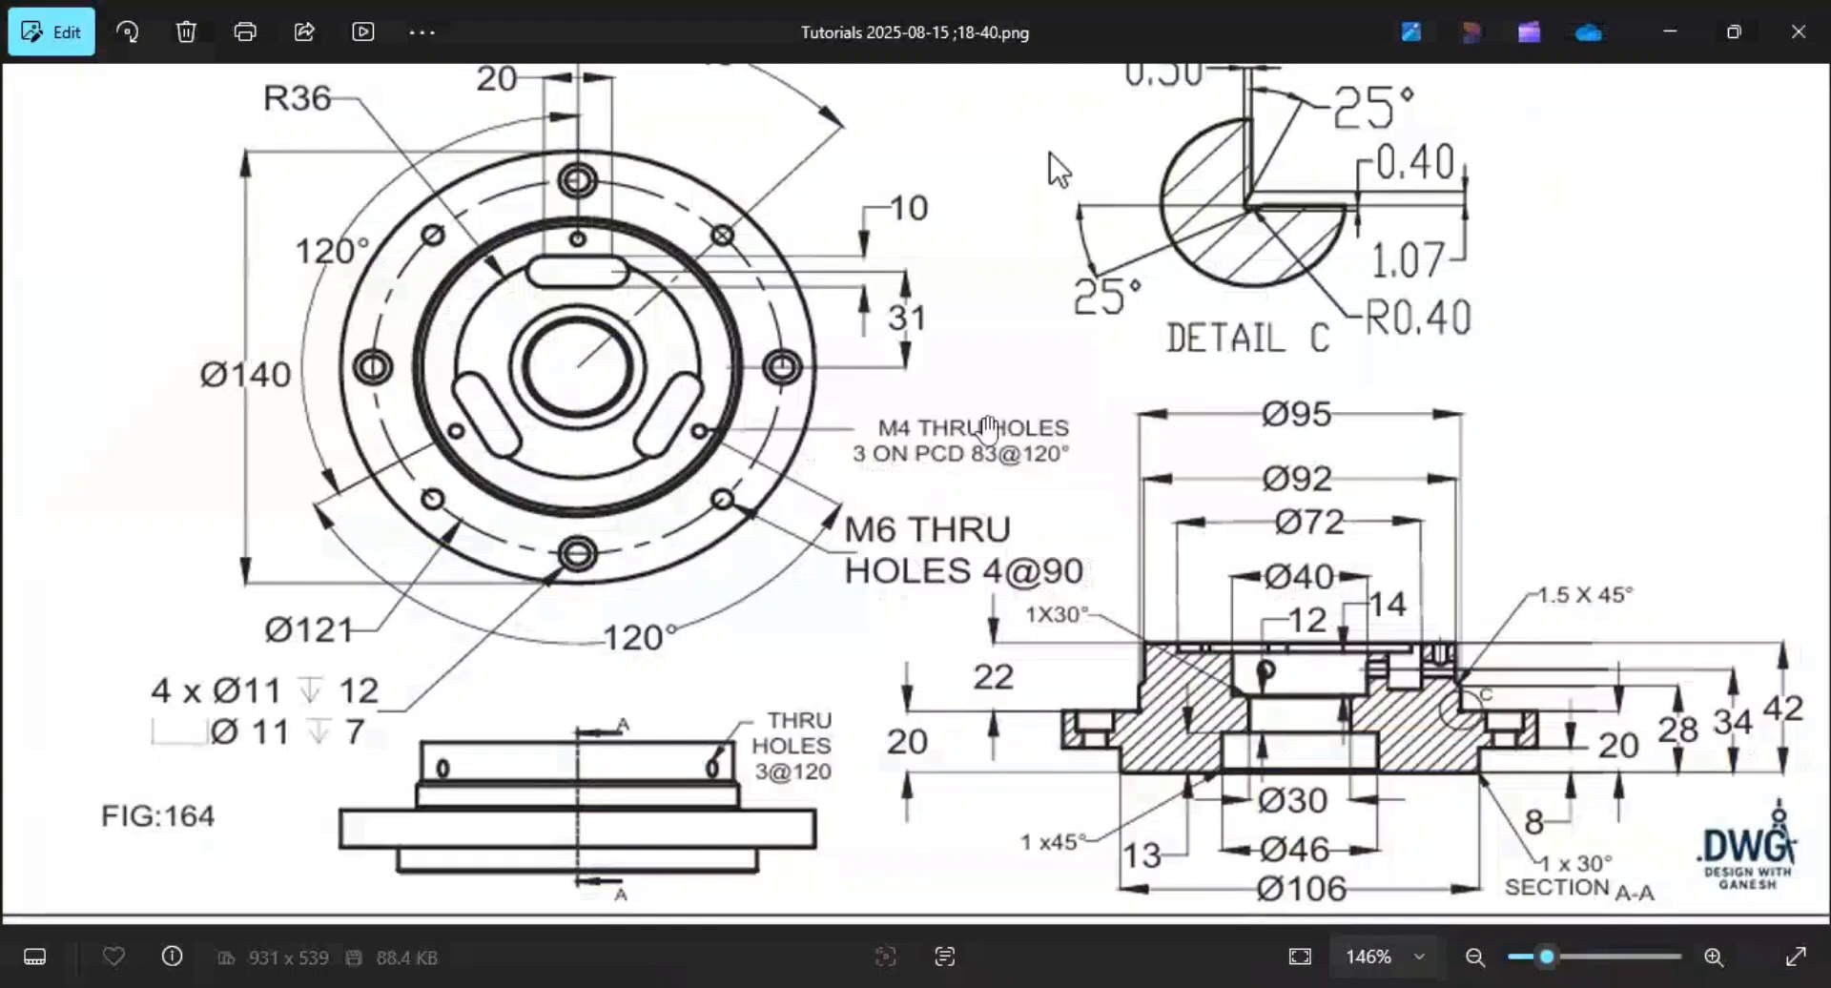
{"action": "key", "text": "alt+Tab"}
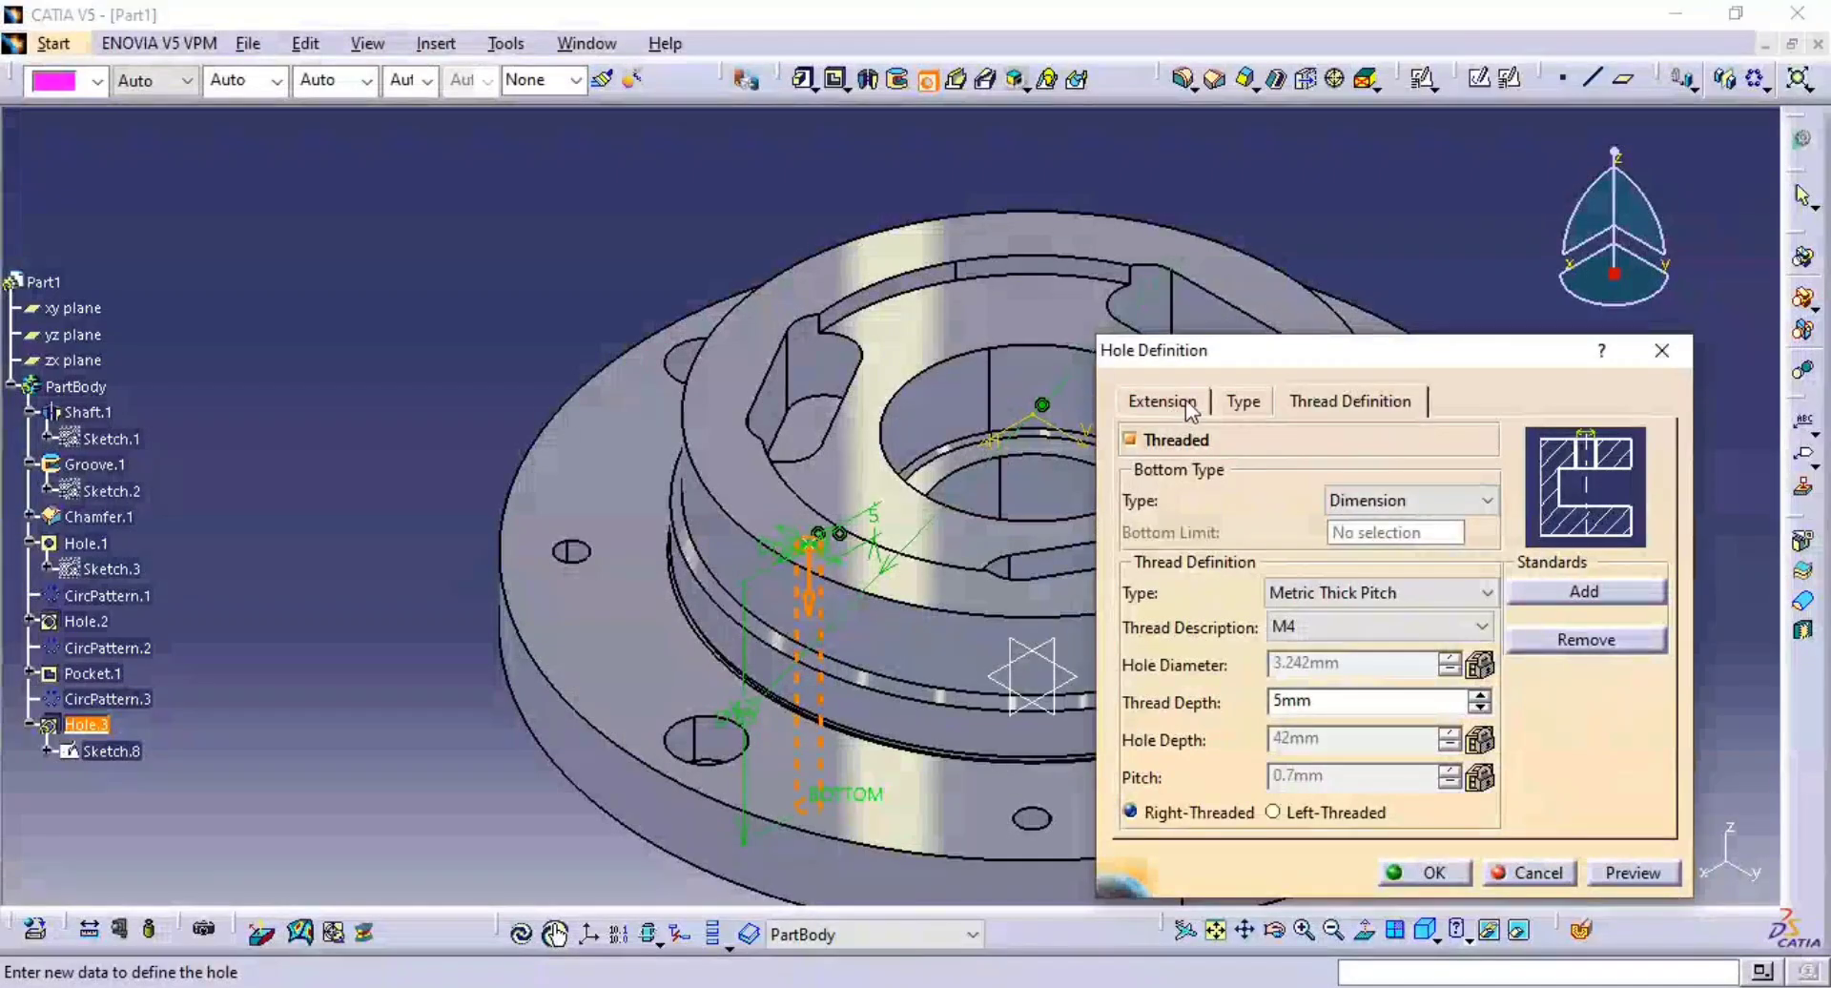
- Set the M4 hole's thread depth to 10 mm, keep its extension at Up To Next and create the hole
{"action": "left_click", "coordinate": [1162, 401]}
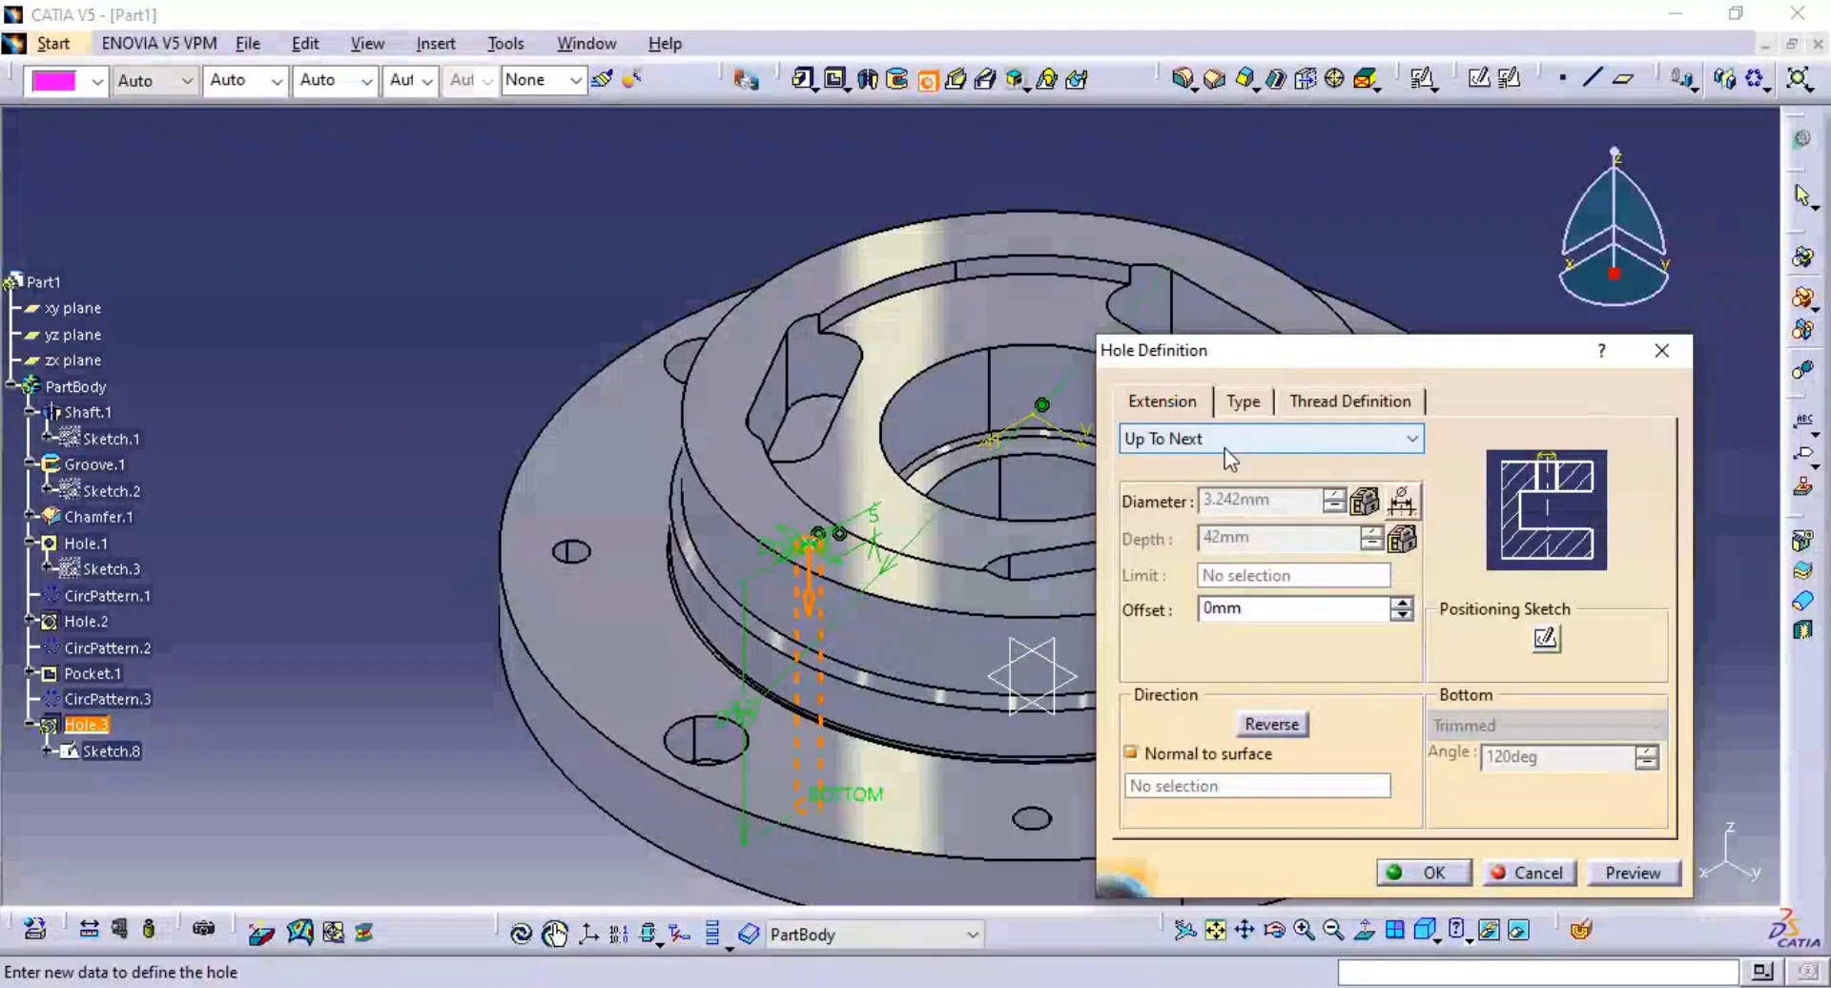
{"action": "left_click", "coordinate": [1633, 873]}
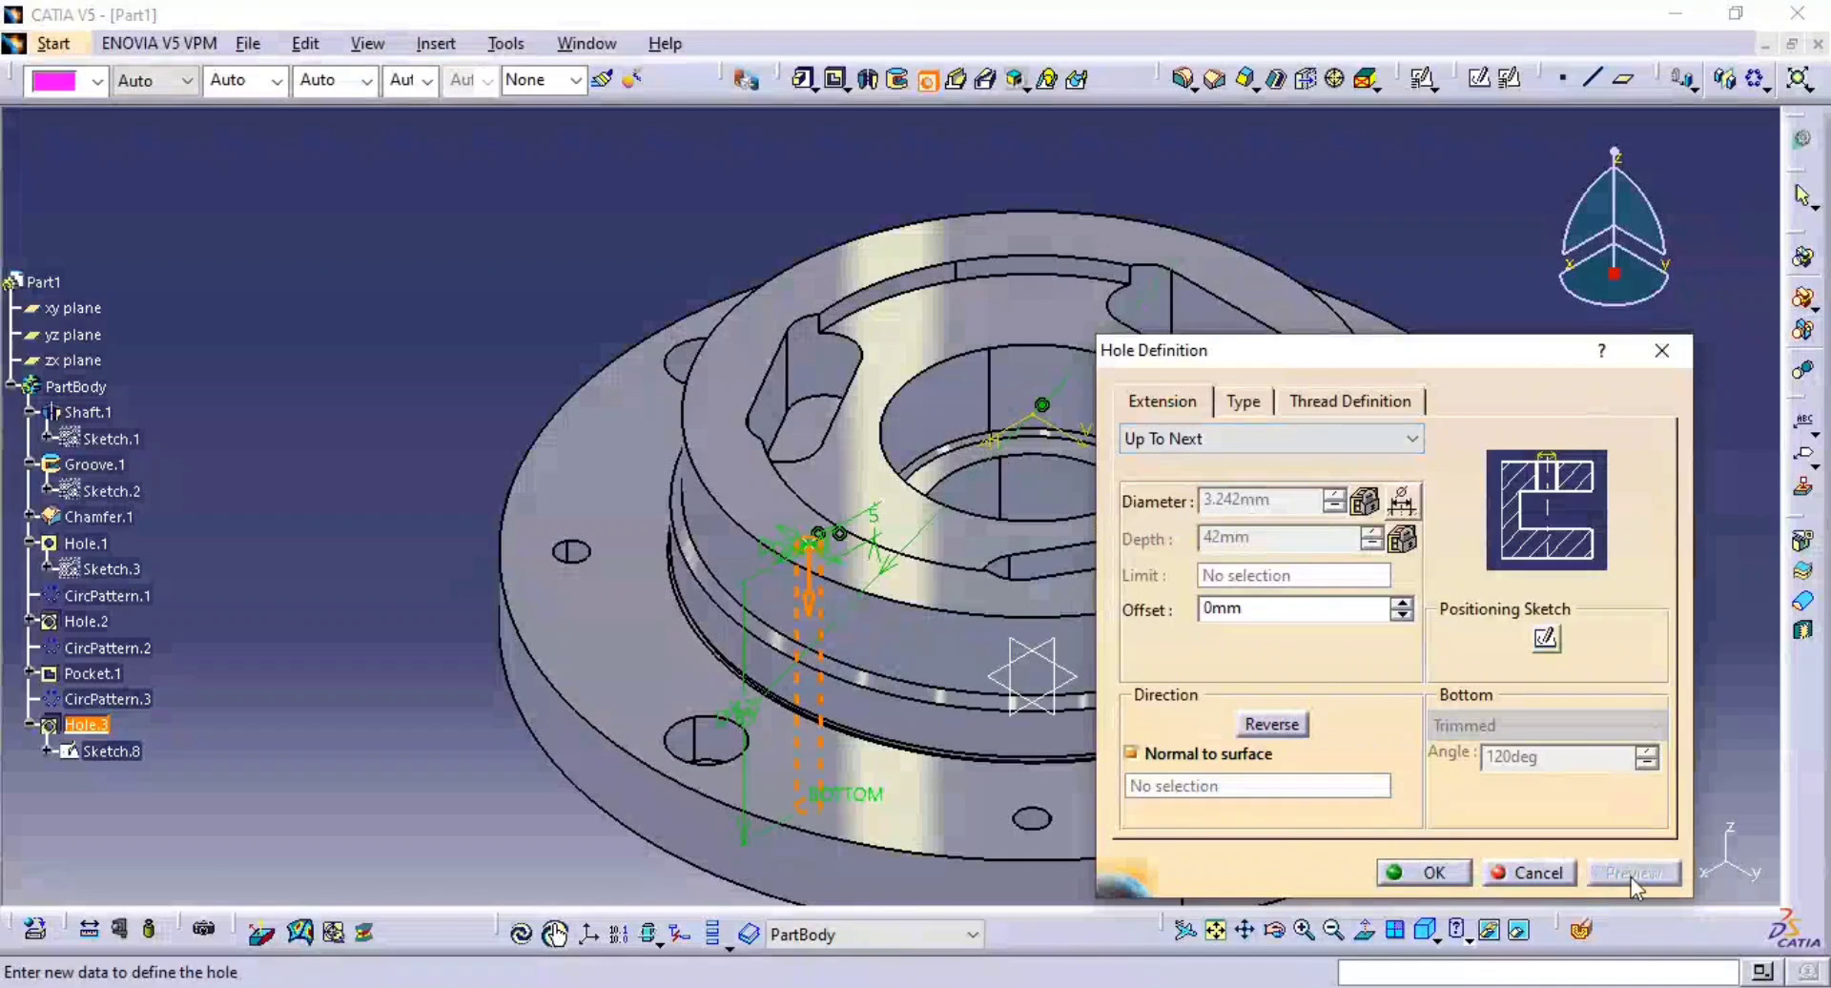
{"action": "left_click", "coordinate": [1305, 397]}
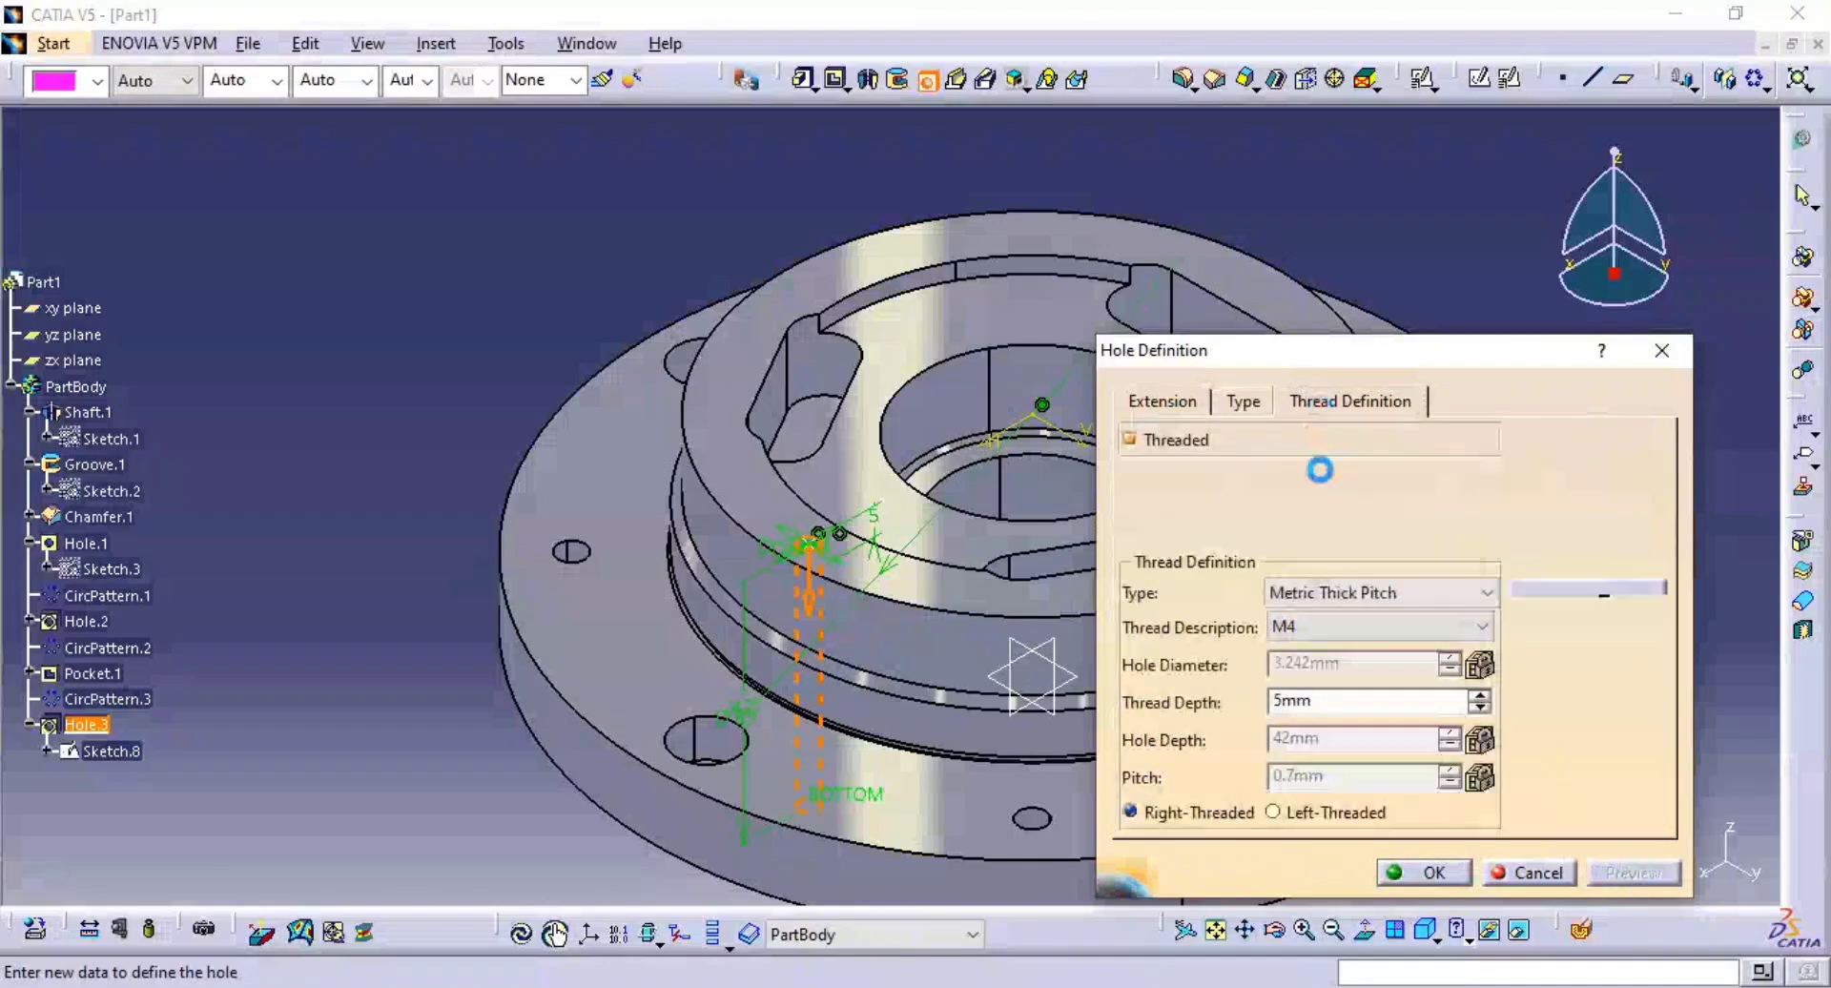
{"action": "left_click", "coordinate": [1353, 702]}
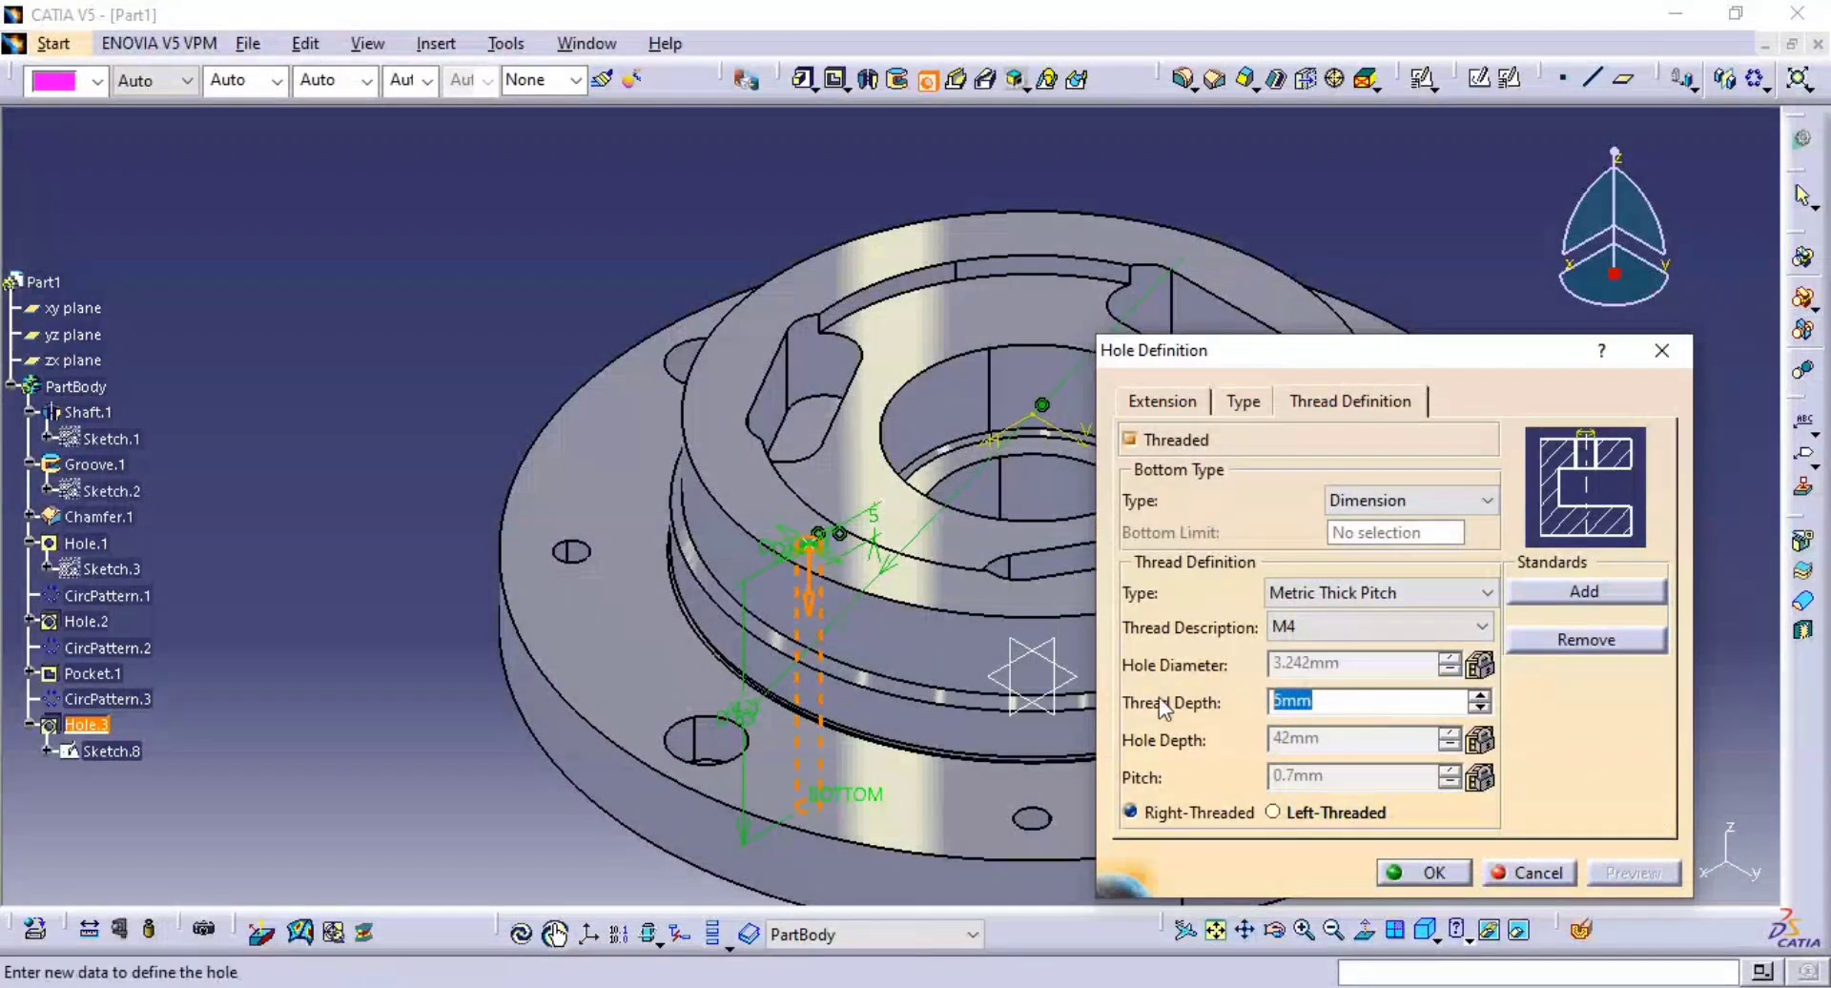
{"action": "type", "text": "10"}
{"action": "left_click", "coordinate": [1420, 875]}
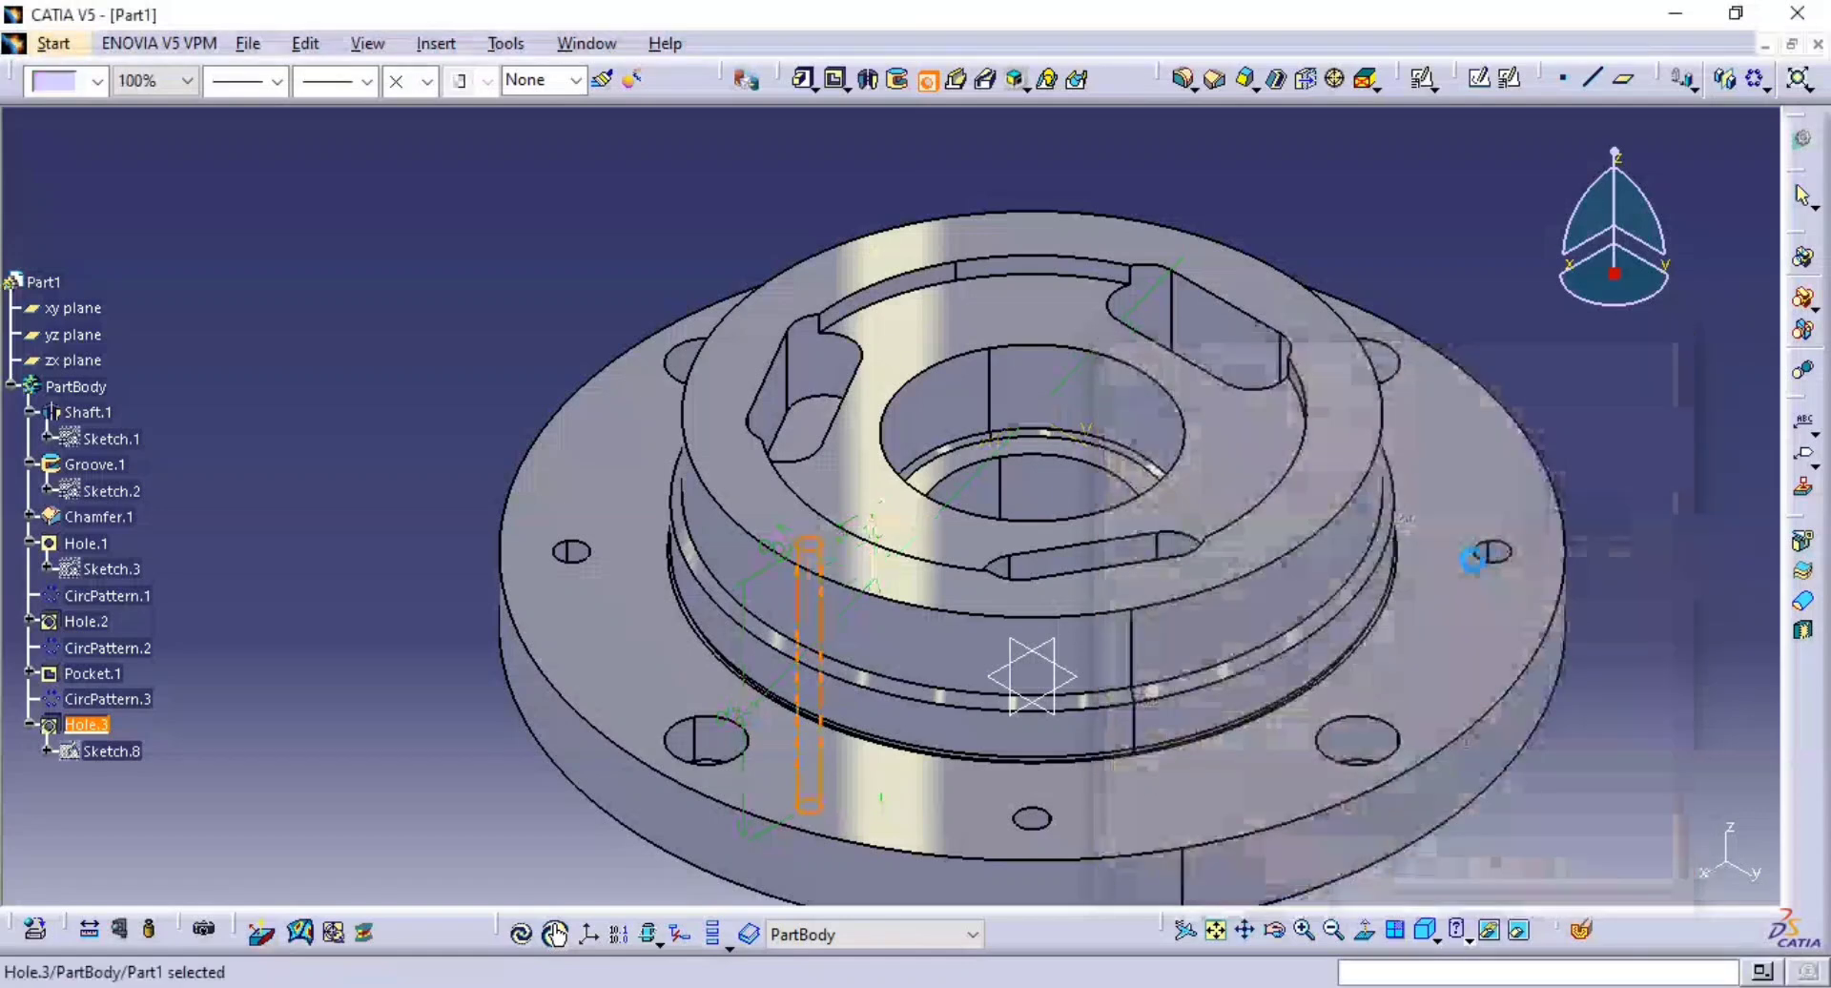
- Pattern the M4 hole circularly as a complete crown of 3 instances, using the flange's outer cylindrical face as the reference
{"action": "middle_click_drag", "start_coordinate": [1461, 599], "coordinate": [1464, 662]}
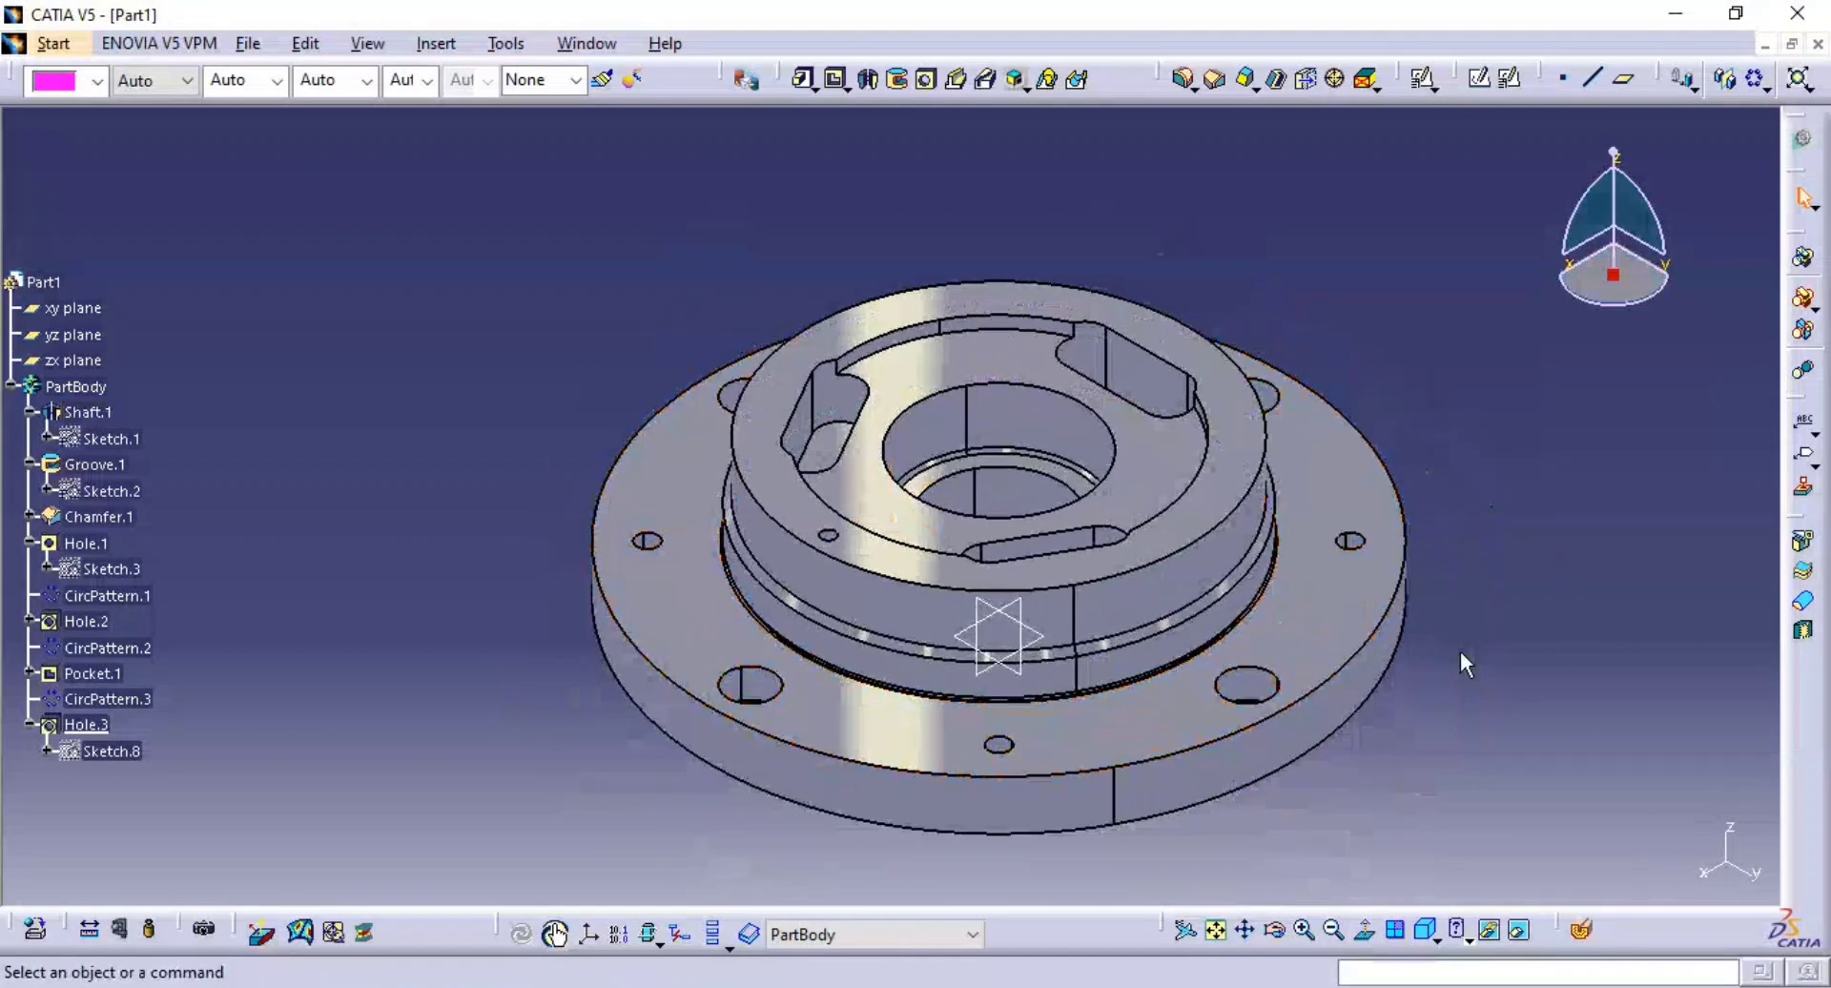
{"action": "left_click", "coordinate": [1758, 78]}
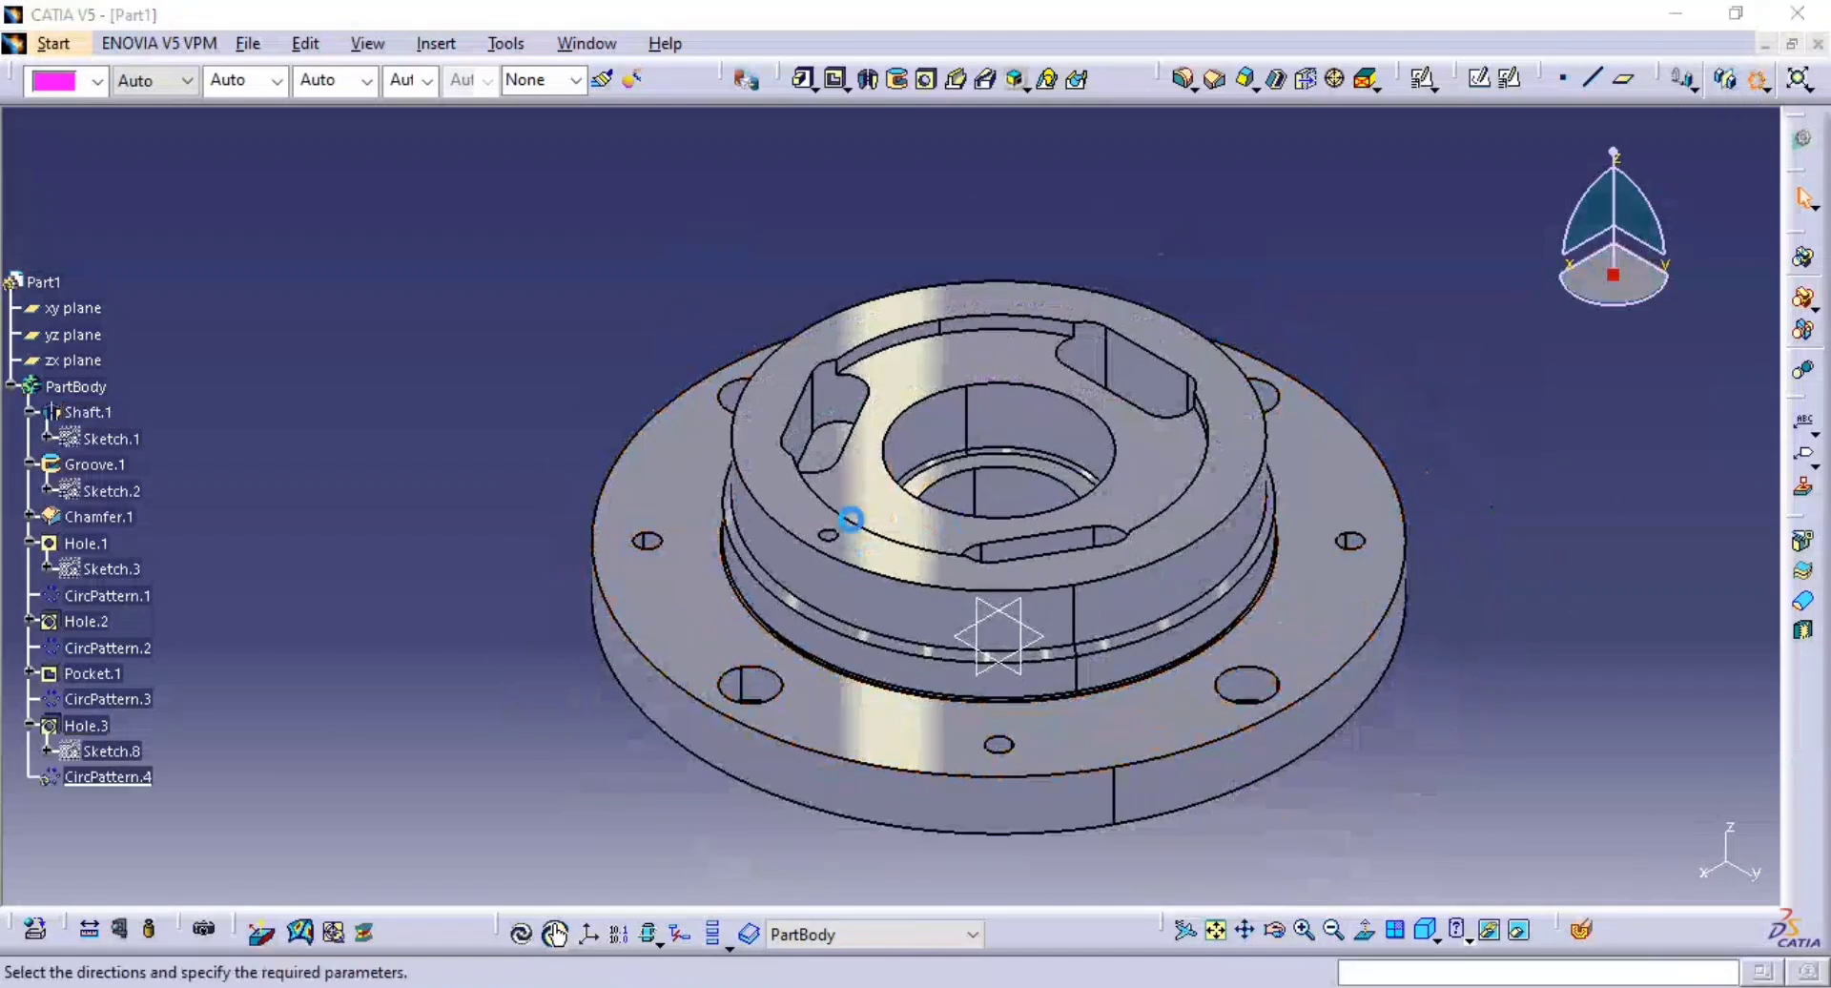
{"action": "left_click", "coordinate": [1325, 711]}
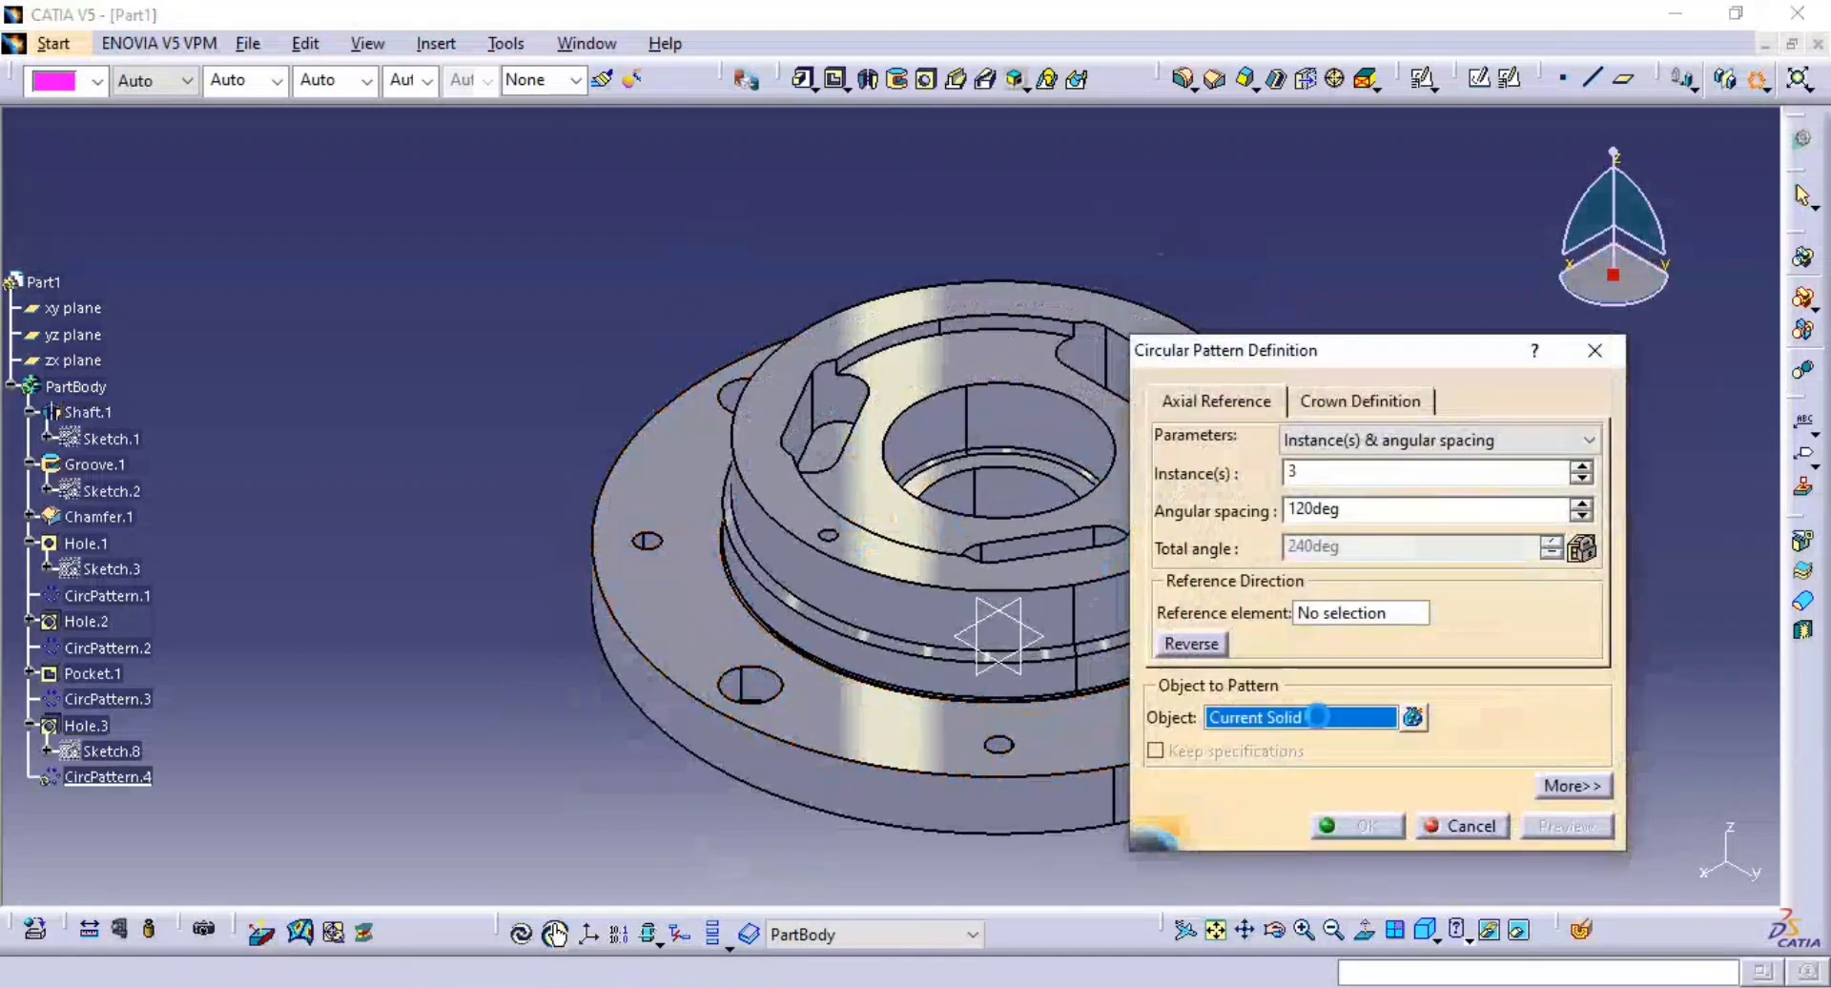
{"action": "left_click", "coordinate": [87, 726]}
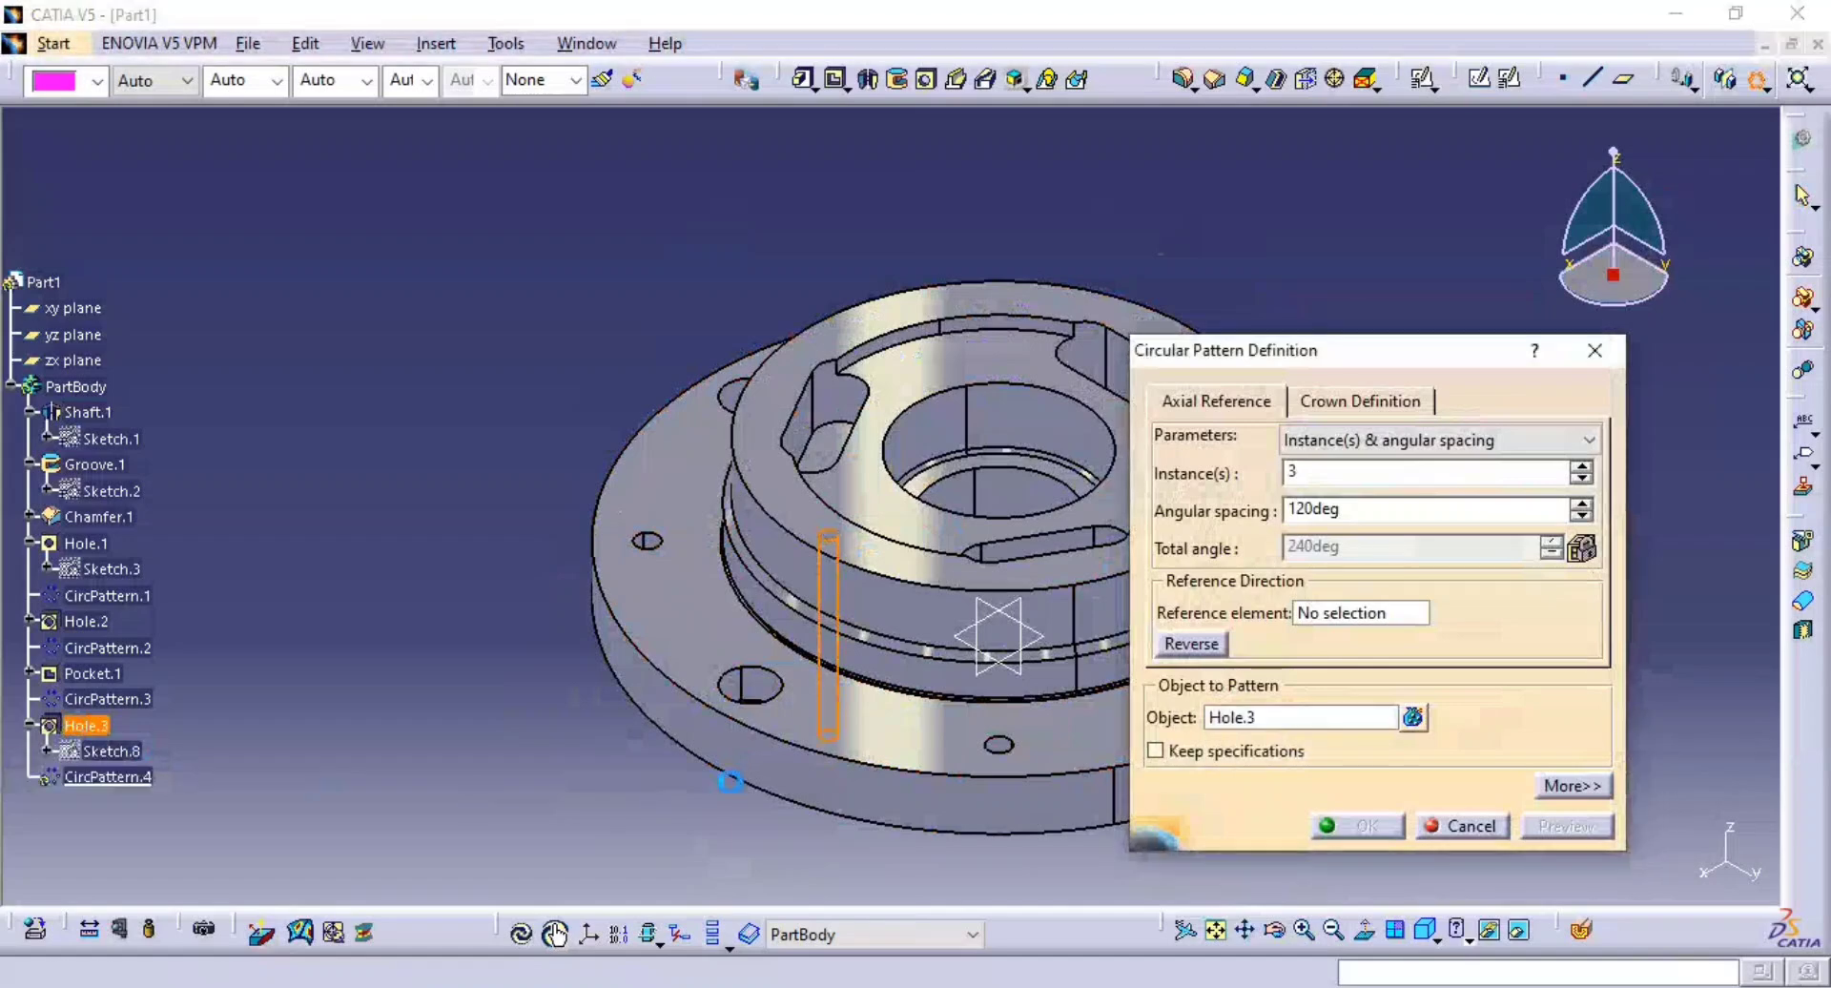
{"action": "left_click", "coordinate": [1383, 440]}
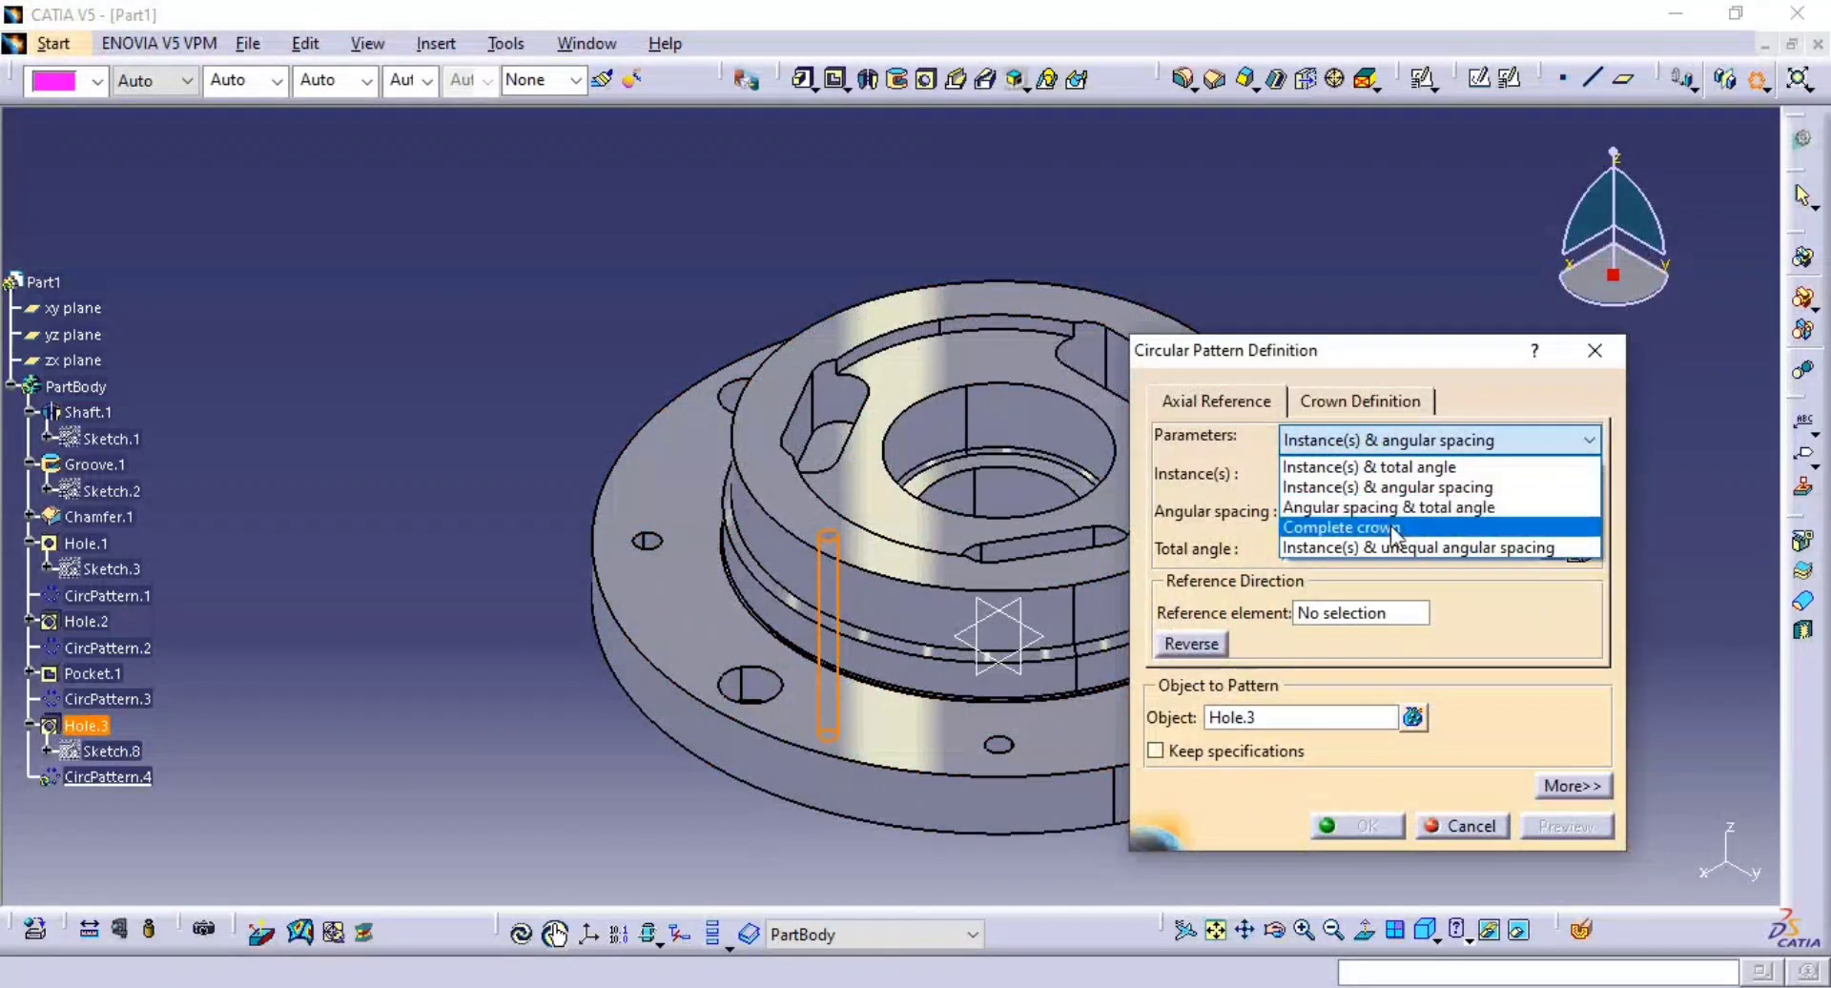
{"action": "left_click", "coordinate": [1391, 525]}
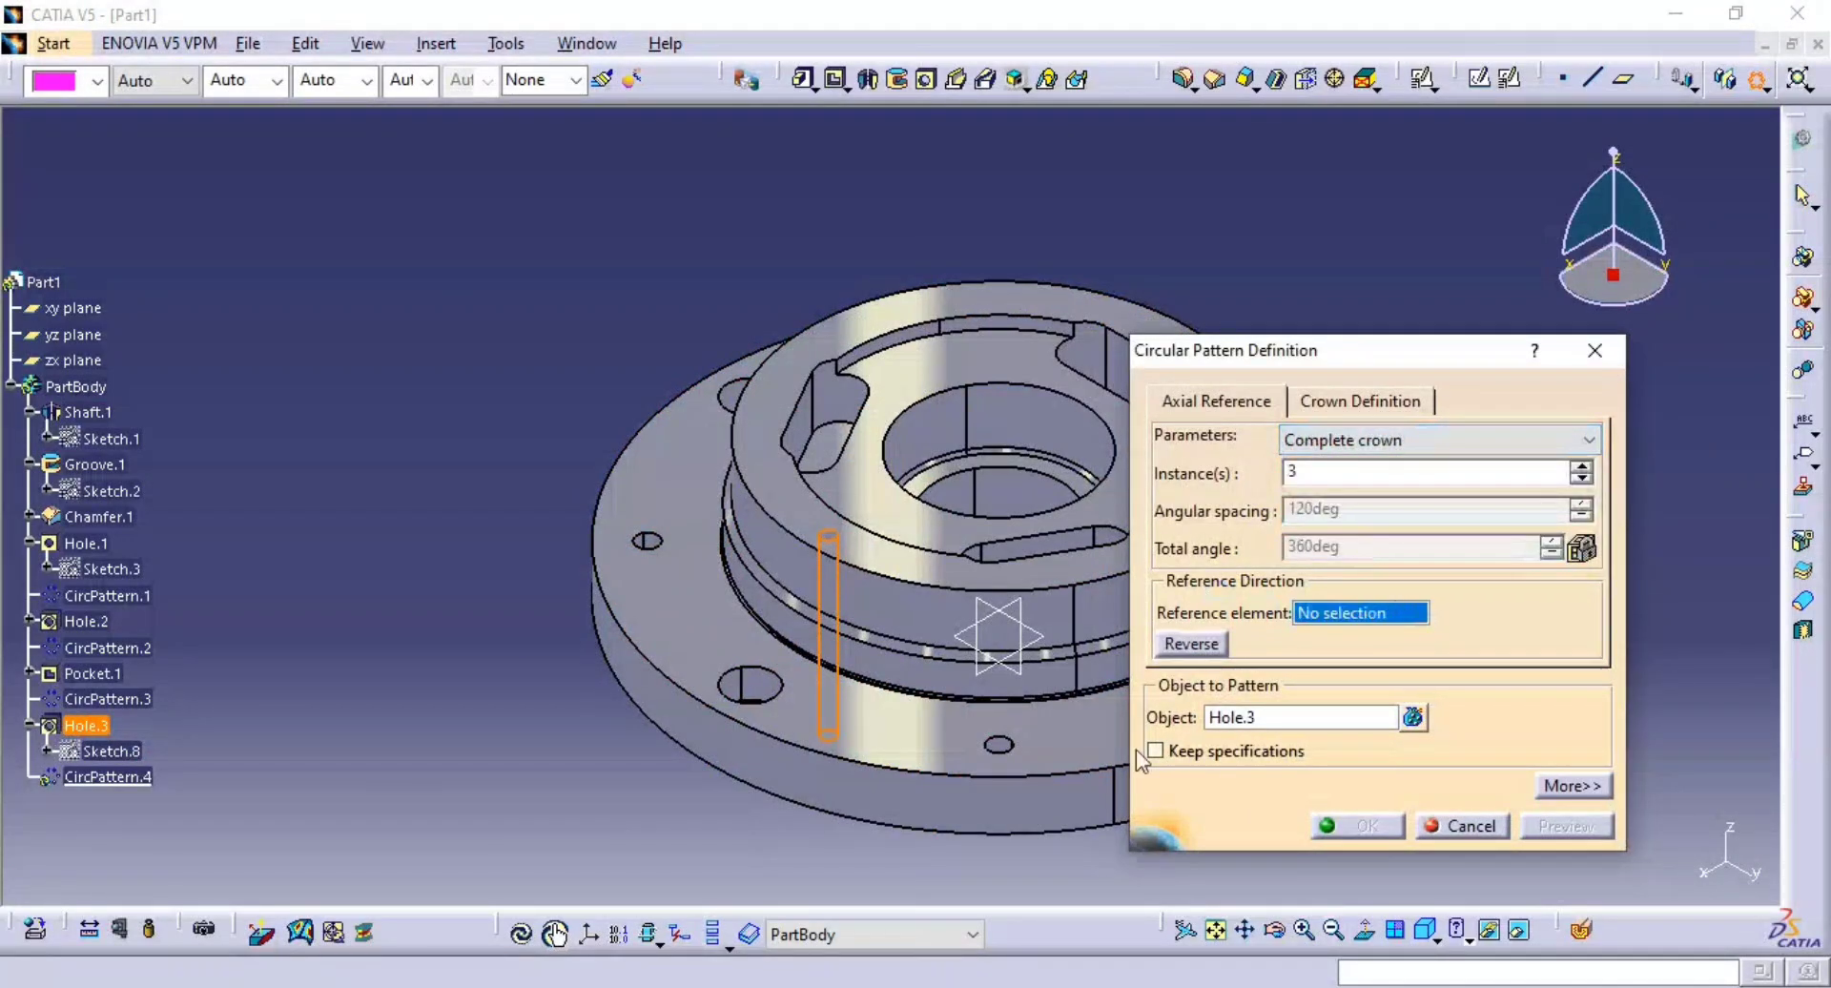
{"action": "left_click", "coordinate": [757, 613]}
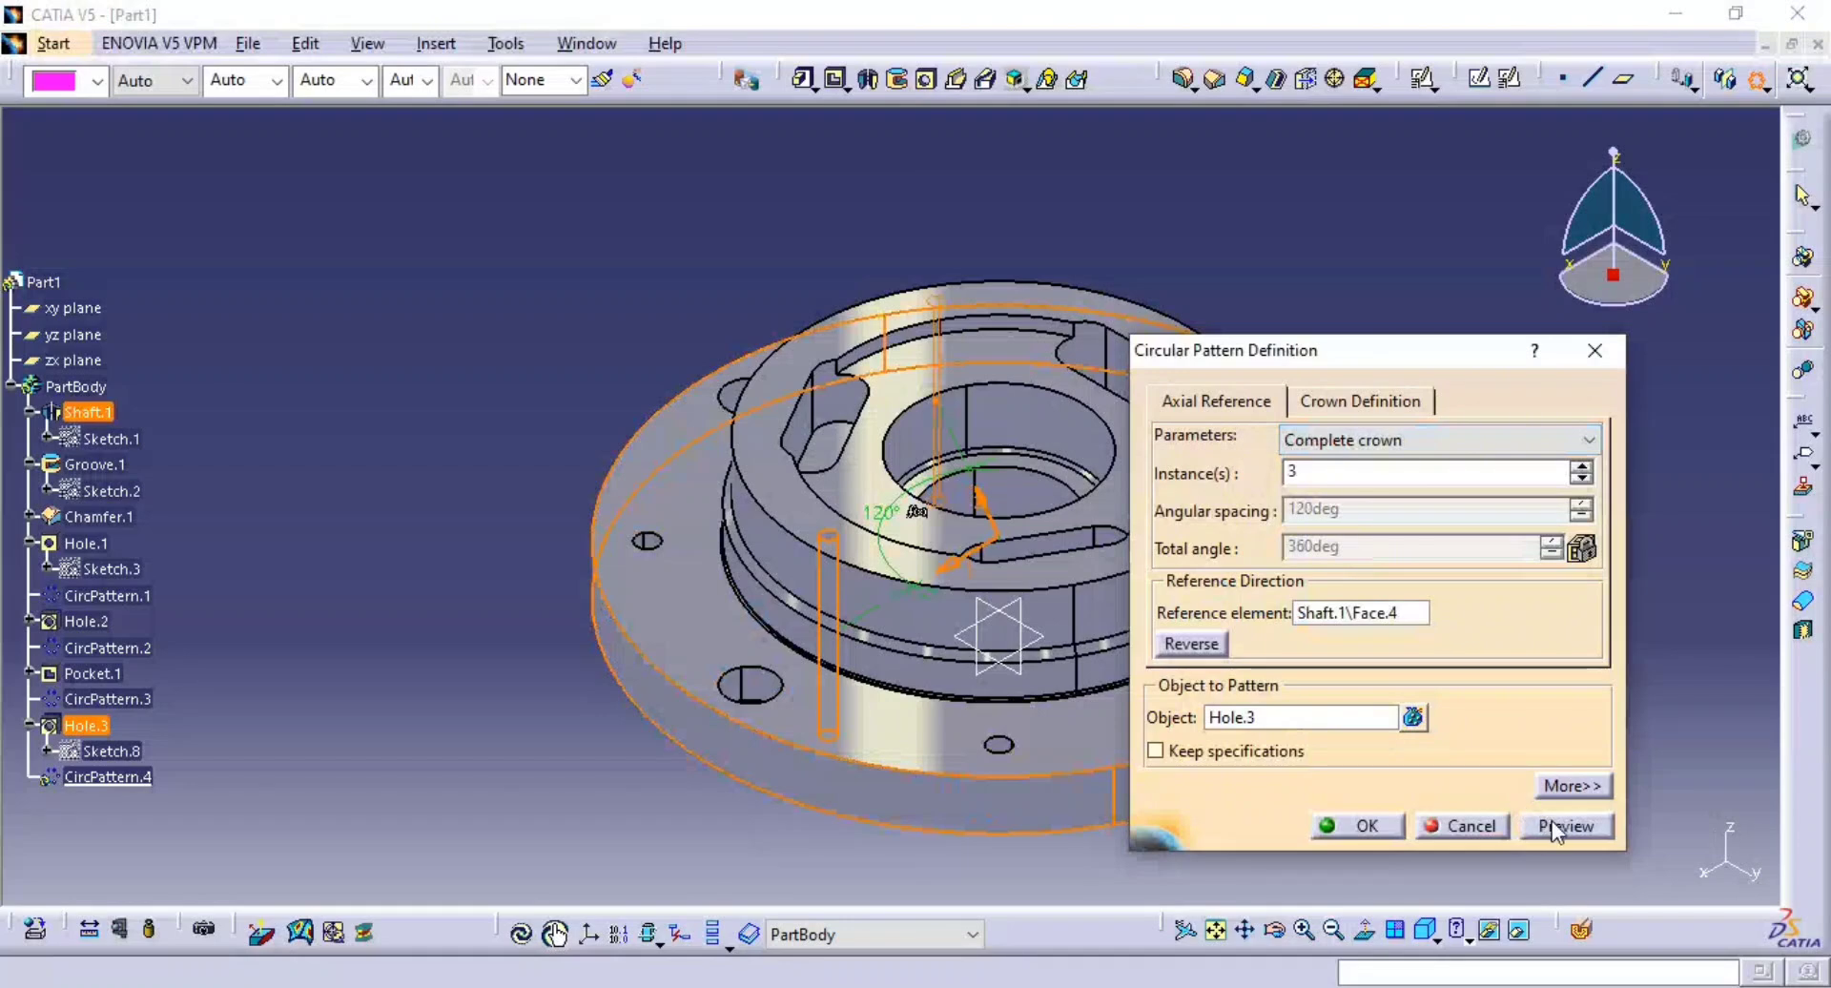
{"action": "left_click", "coordinate": [1393, 830]}
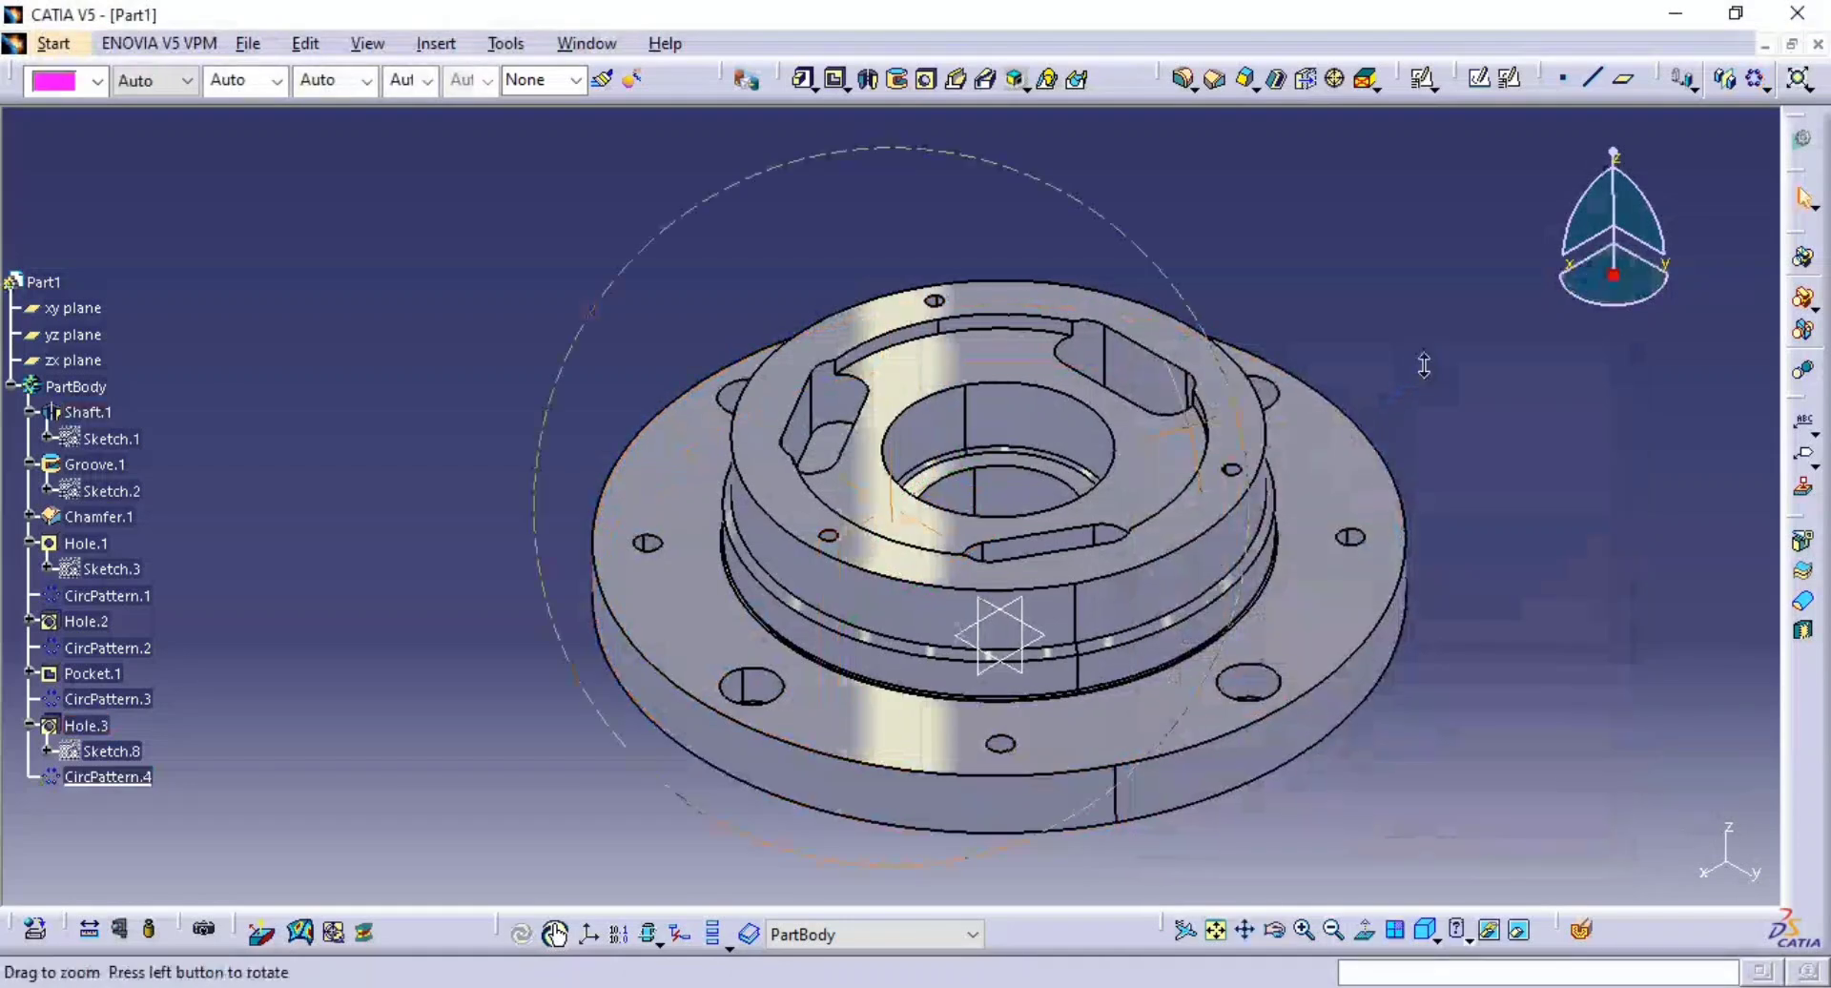
- Compare the part and its patterned M4 holes with drawing FIG:164, checking the plan, side and section views for remaining features
{"action": "middle_click_drag", "start_coordinate": [1424, 365], "coordinate": [1374, 520]}
{"action": "middle_click_drag", "start_coordinate": [1046, 543], "coordinate": [887, 675]}
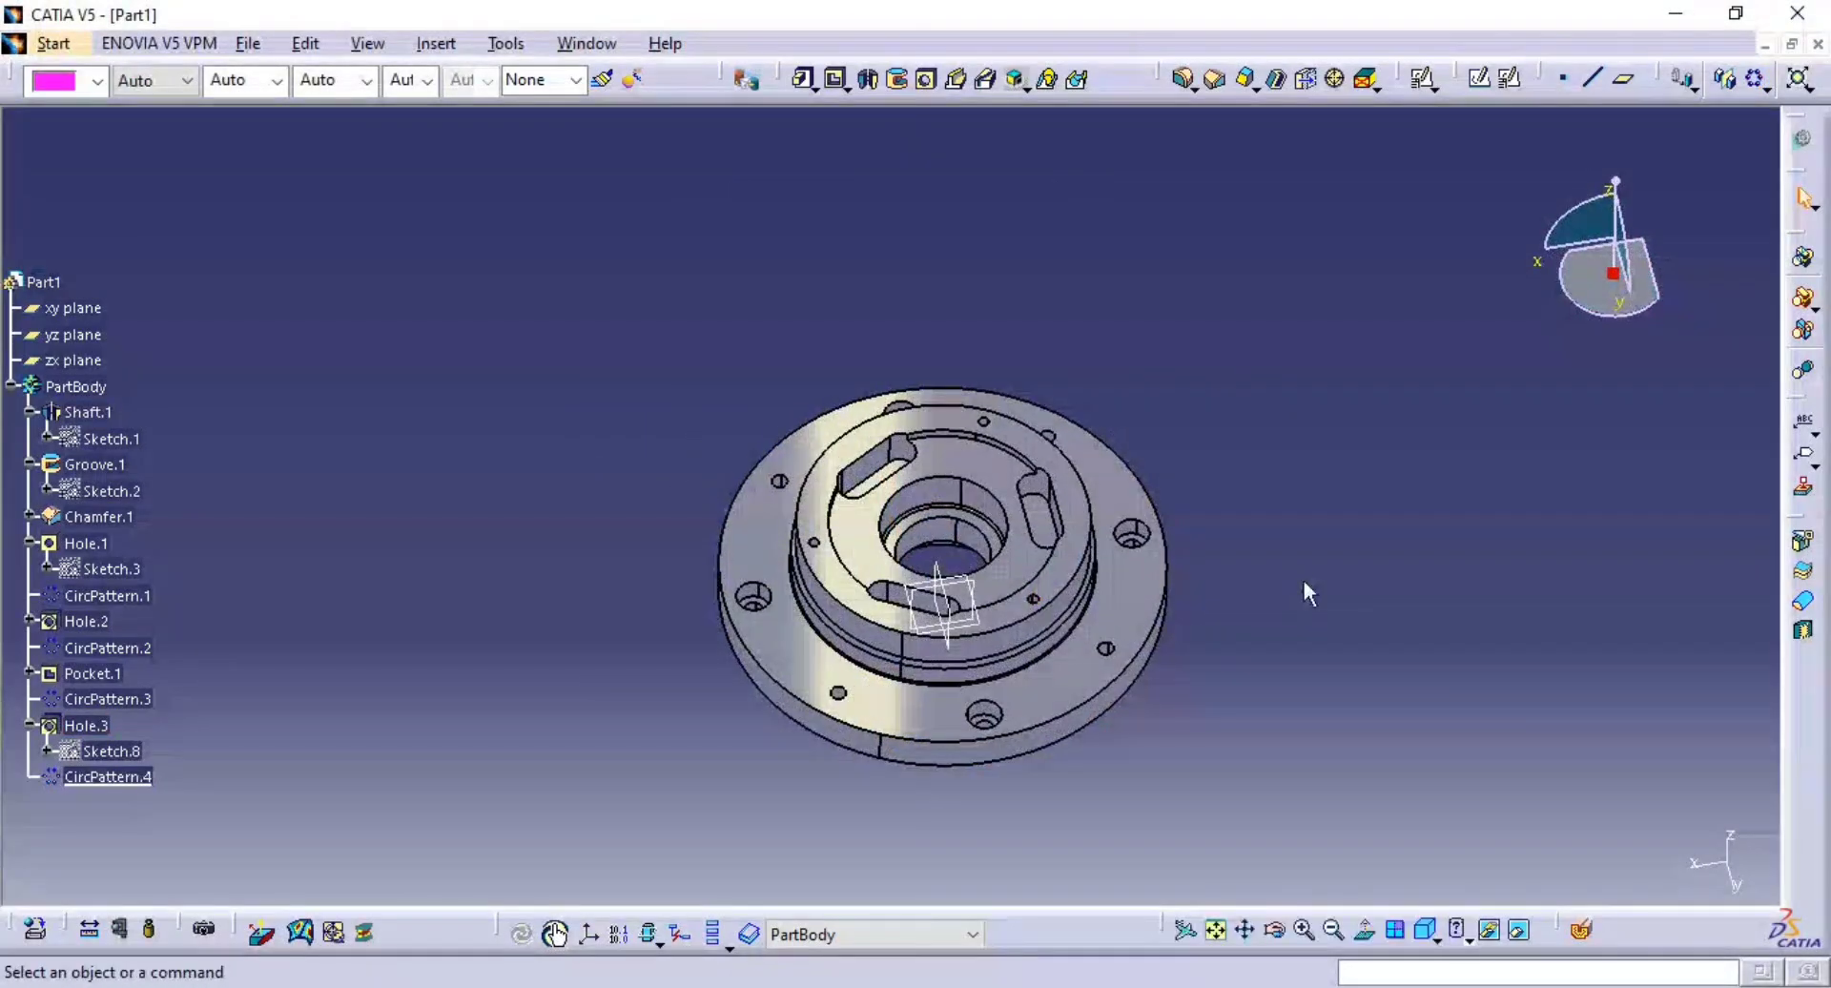
{"action": "key", "text": "alt+Tab"}
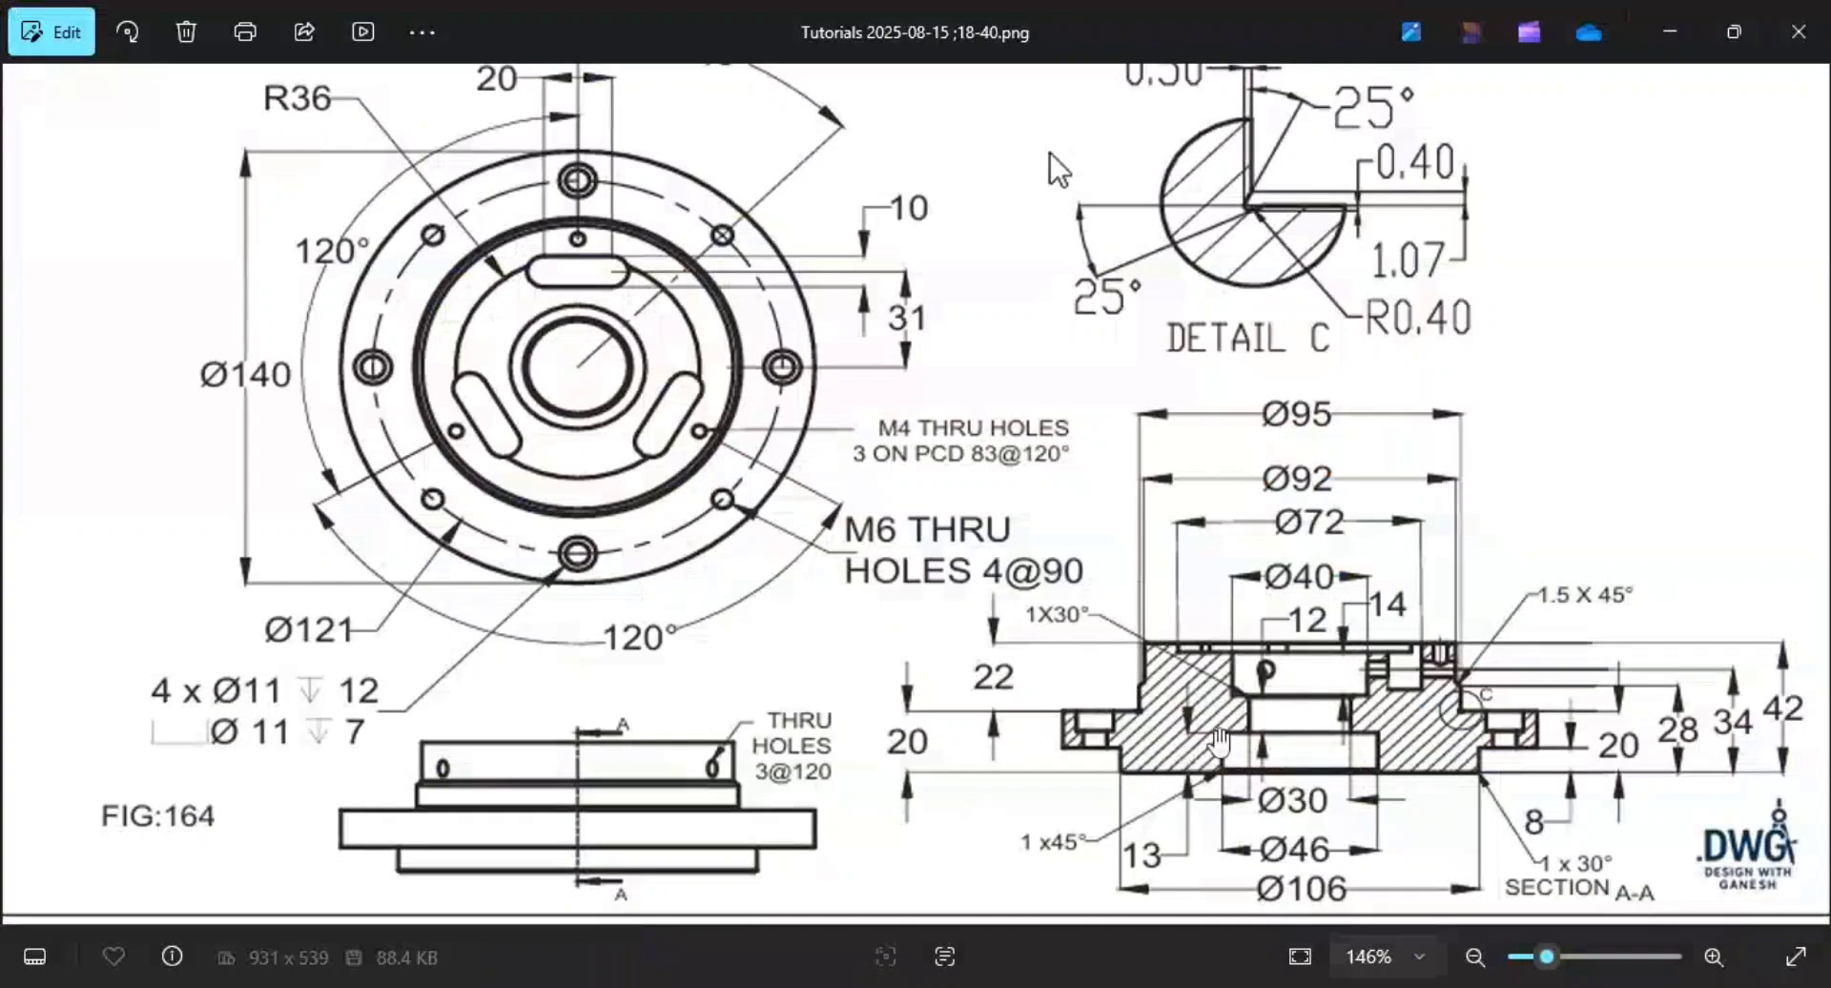
{"action": "scroll", "coordinate": [1051, 153], "scroll_direction": "up", "scroll_amount": 1}
{"action": "scroll", "coordinate": [1038, 703], "scroll_direction": "down", "scroll_amount": 2}
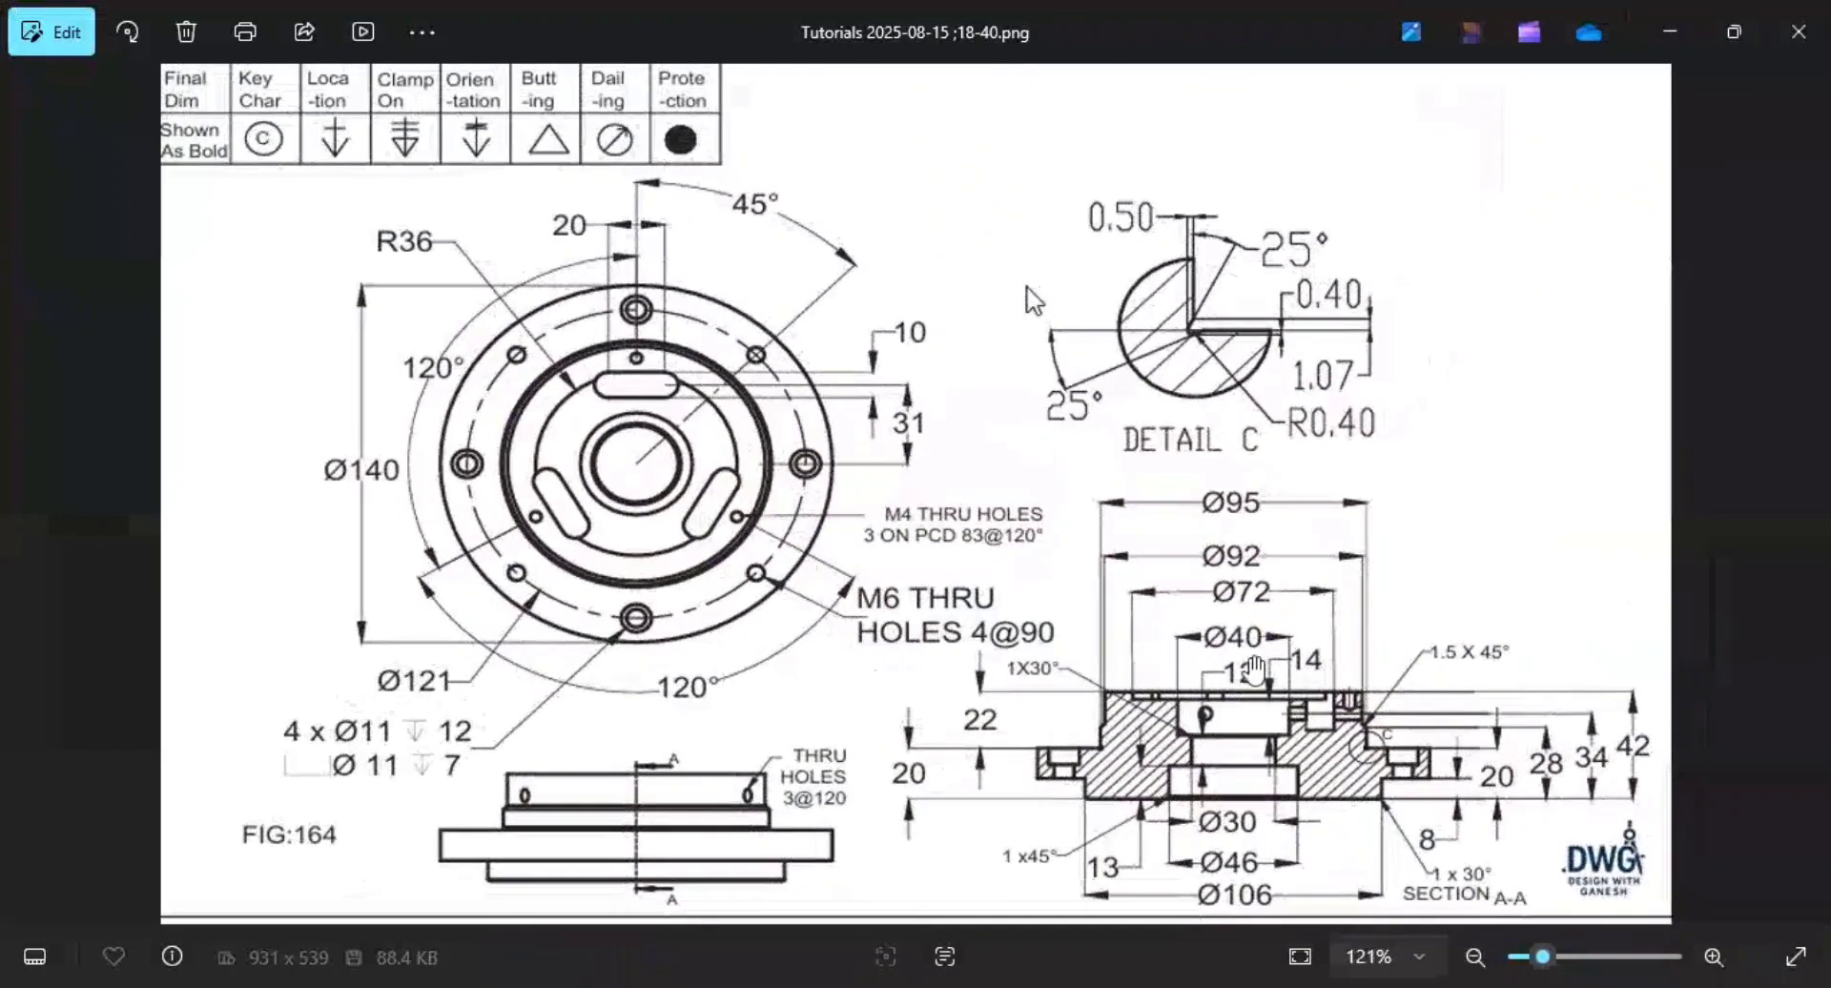
{"action": "key", "text": "alt+Tab"}
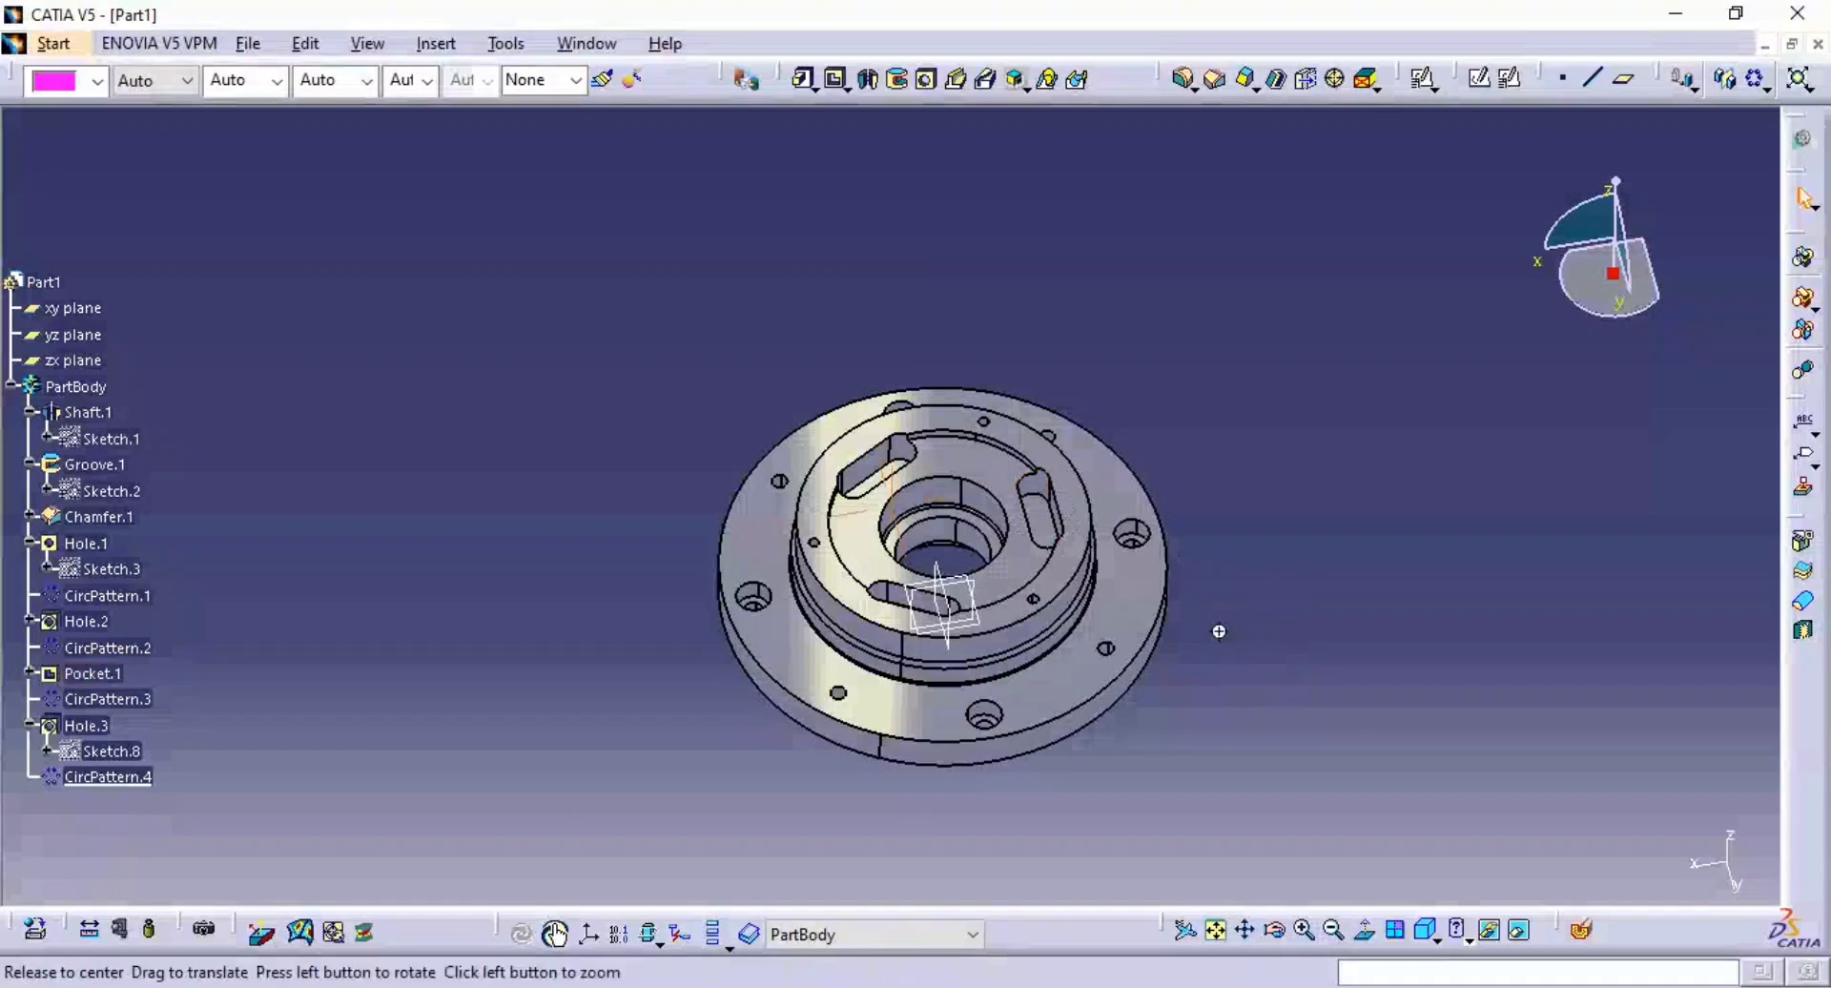
{"action": "middle_click_drag", "start_coordinate": [1214, 630], "coordinate": [1223, 561]}
{"action": "key", "text": "alt+Tab"}
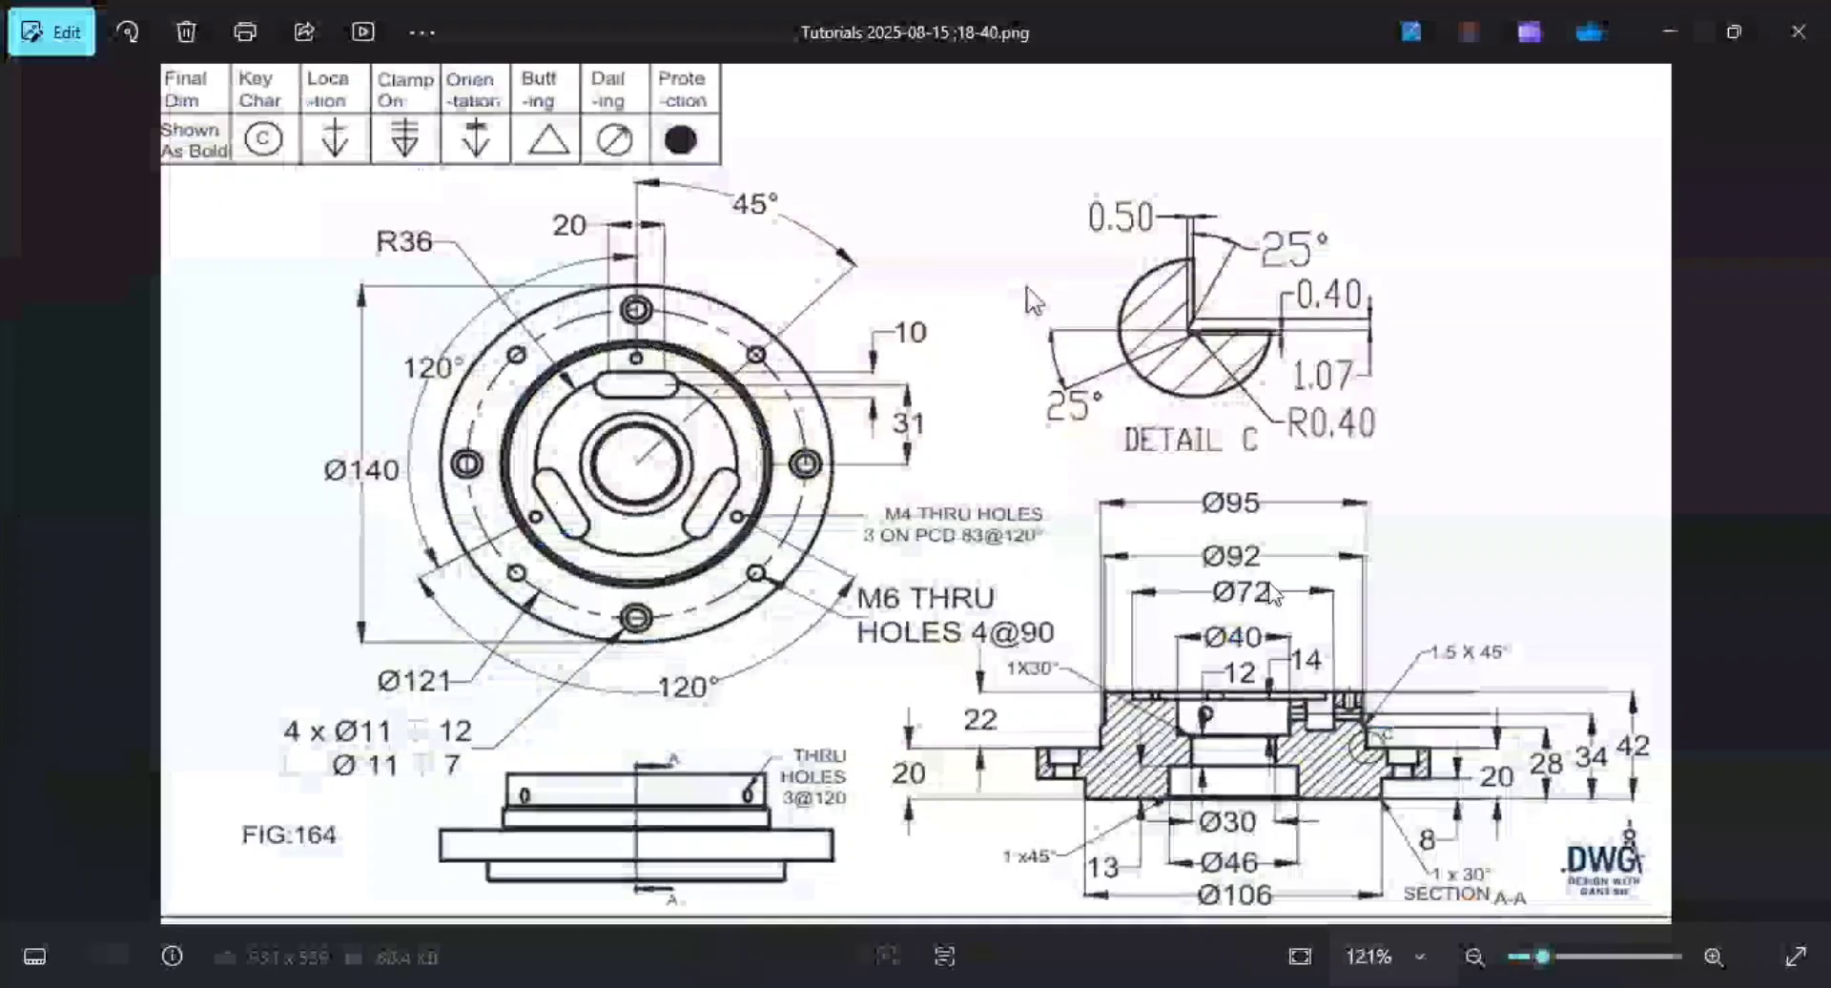